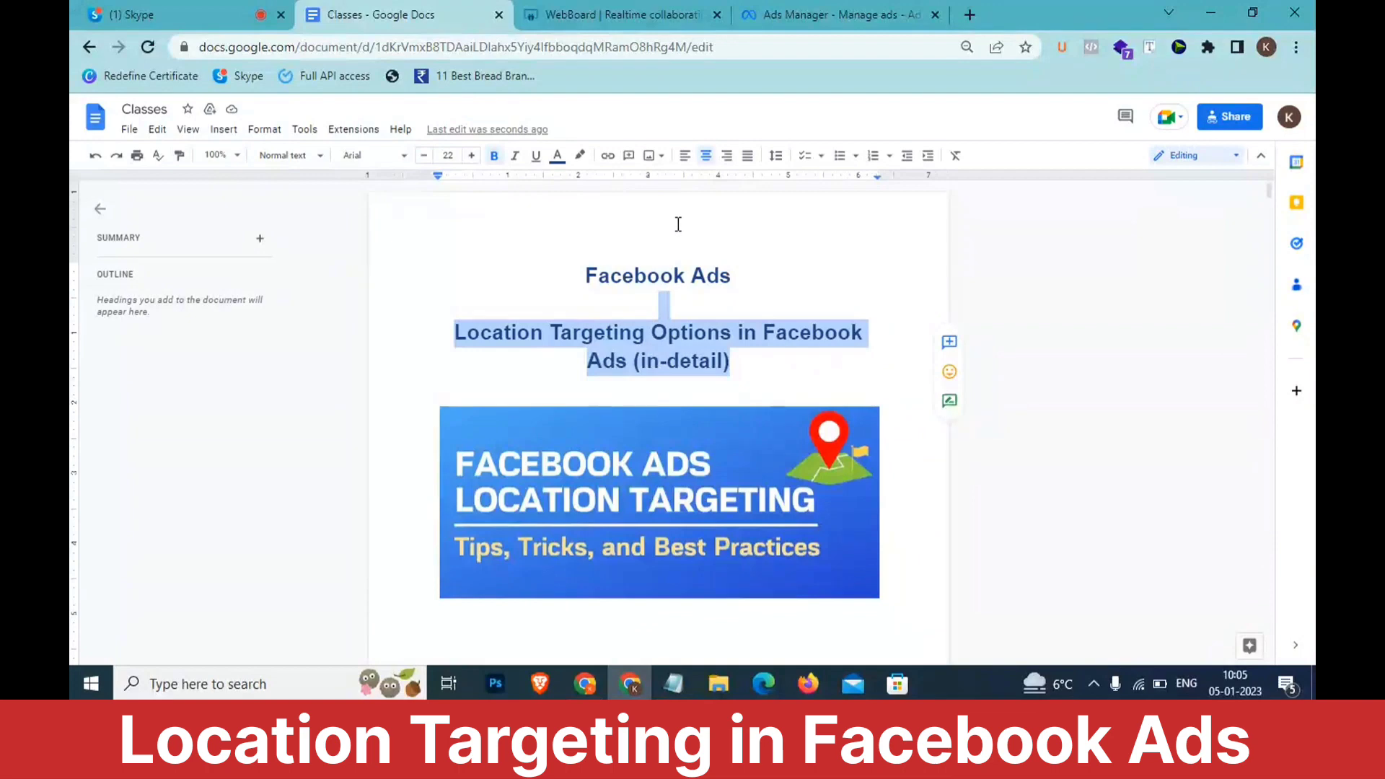
# Switch to Ads Manager, view the location audience options of New Traffic Ad Set, and check the lesson title in the Classes document.
pyautogui.click(798, 6)
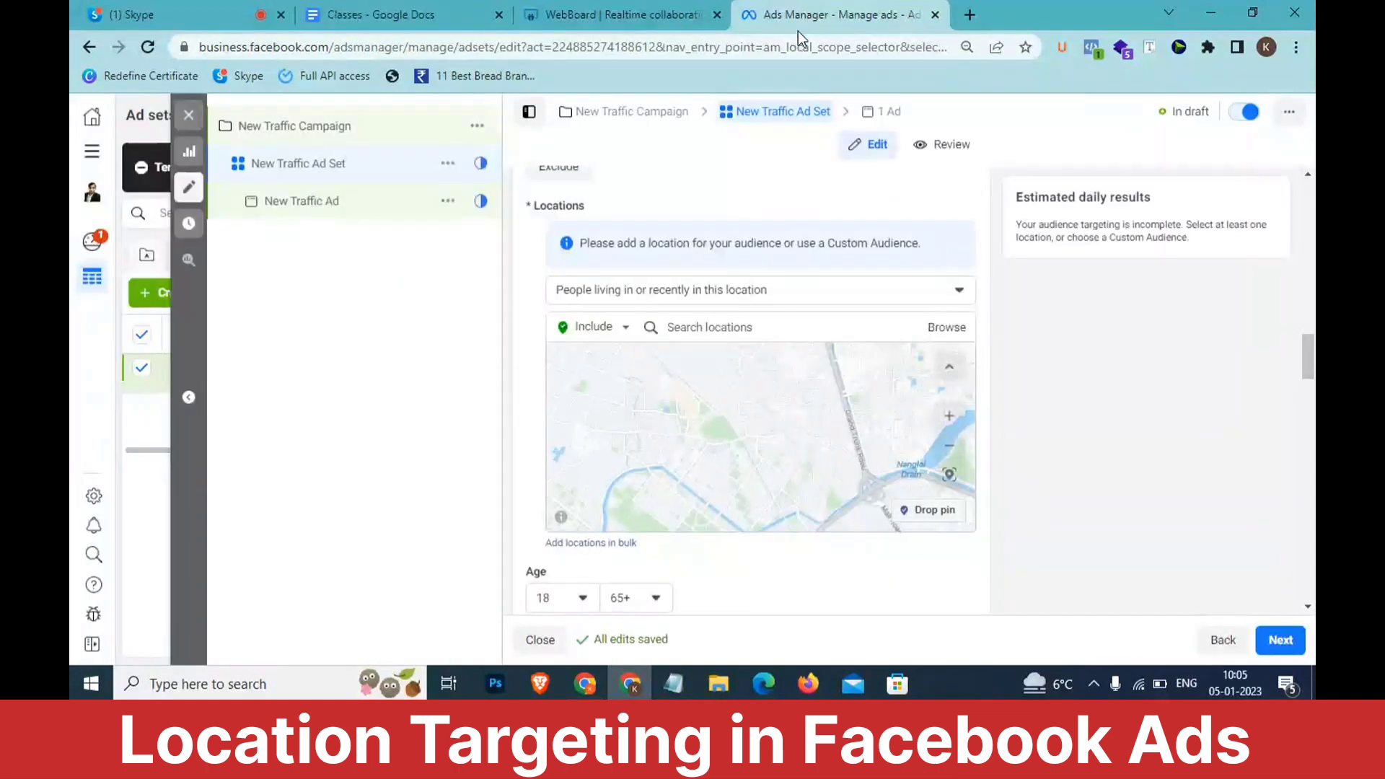
pyautogui.click(687, 328)
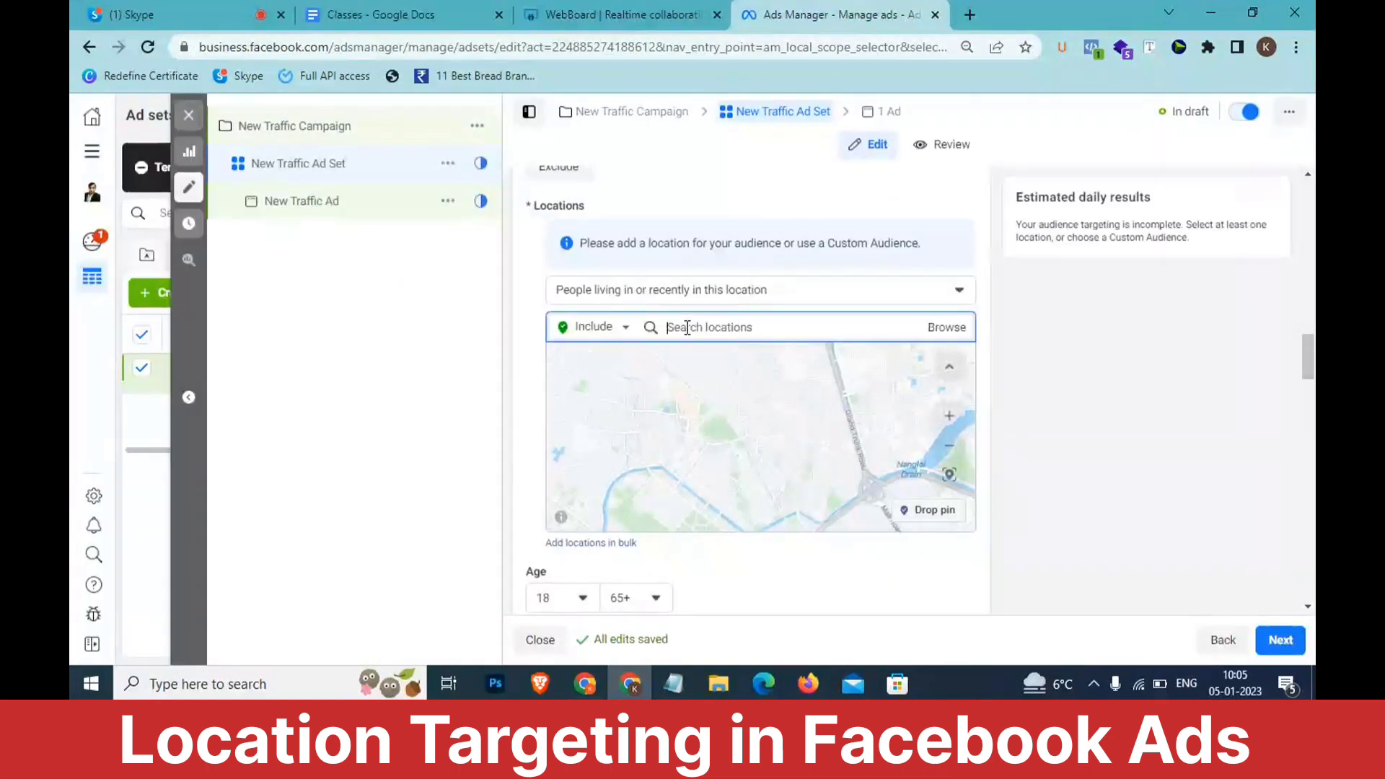
pyautogui.click(702, 298)
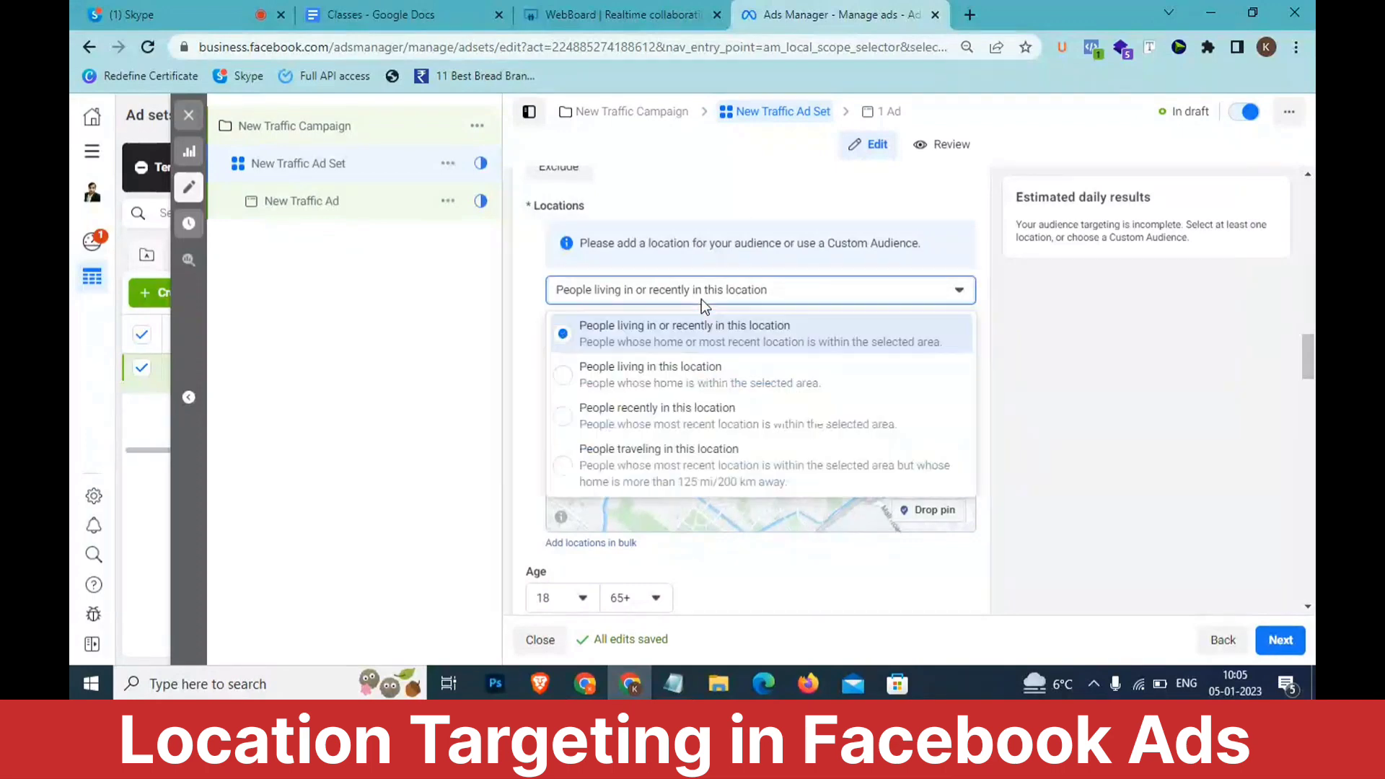
pyautogui.click(1095, 345)
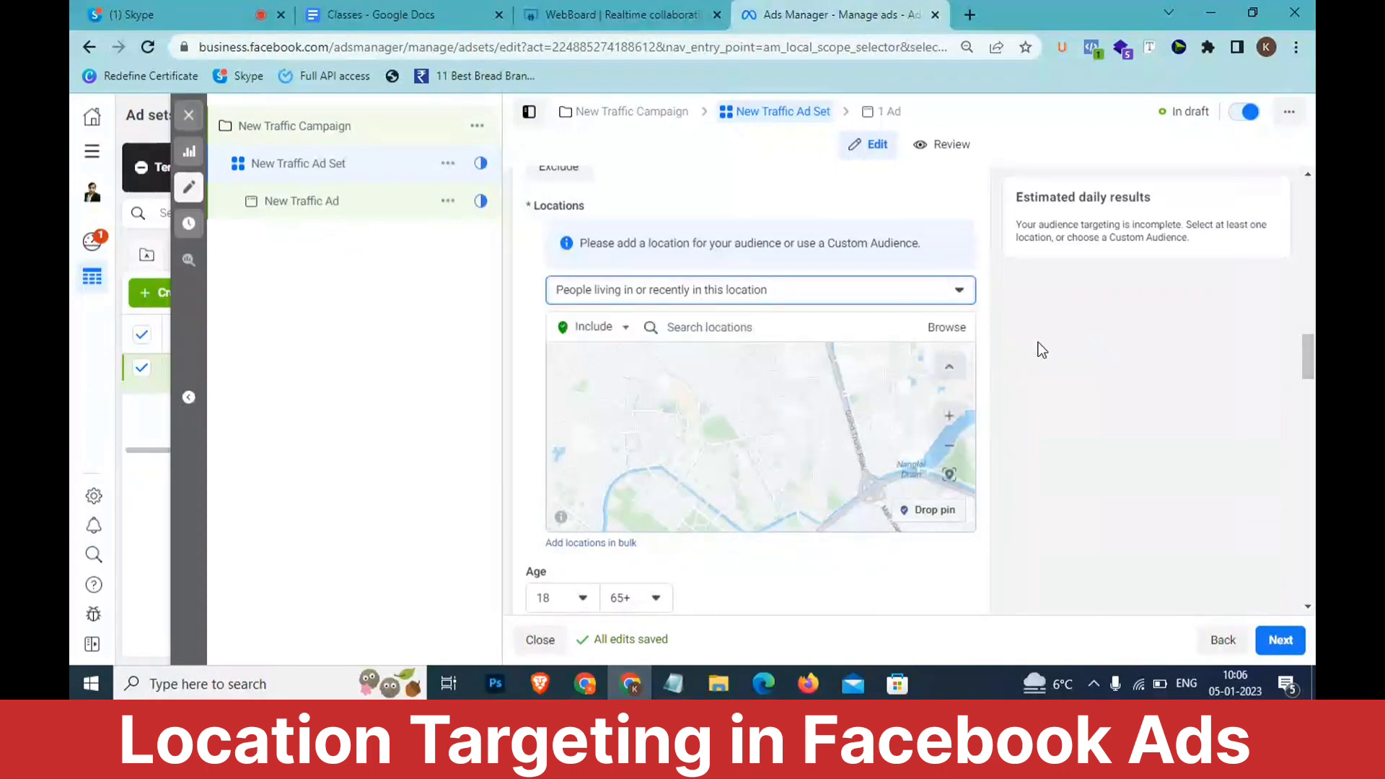
pyautogui.click(757, 326)
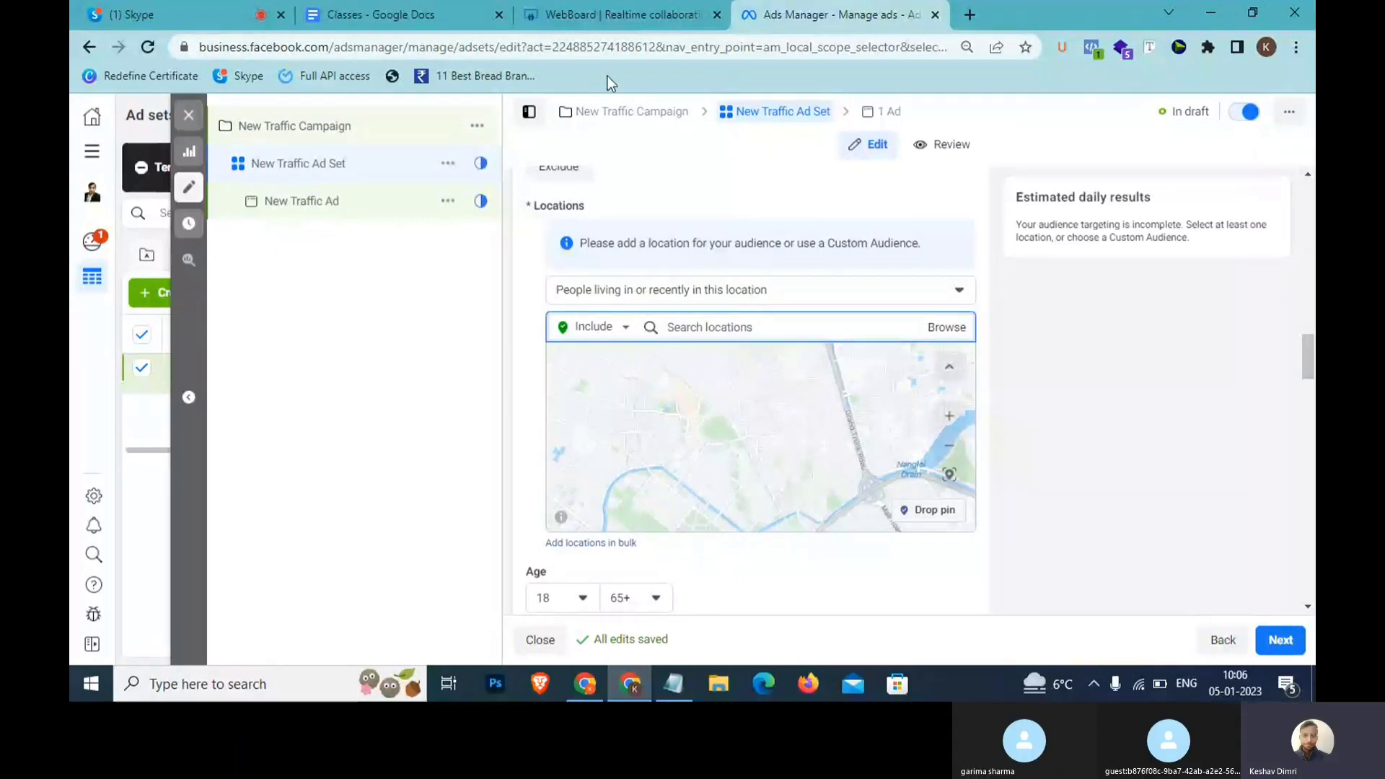
pyautogui.click(443, 10)
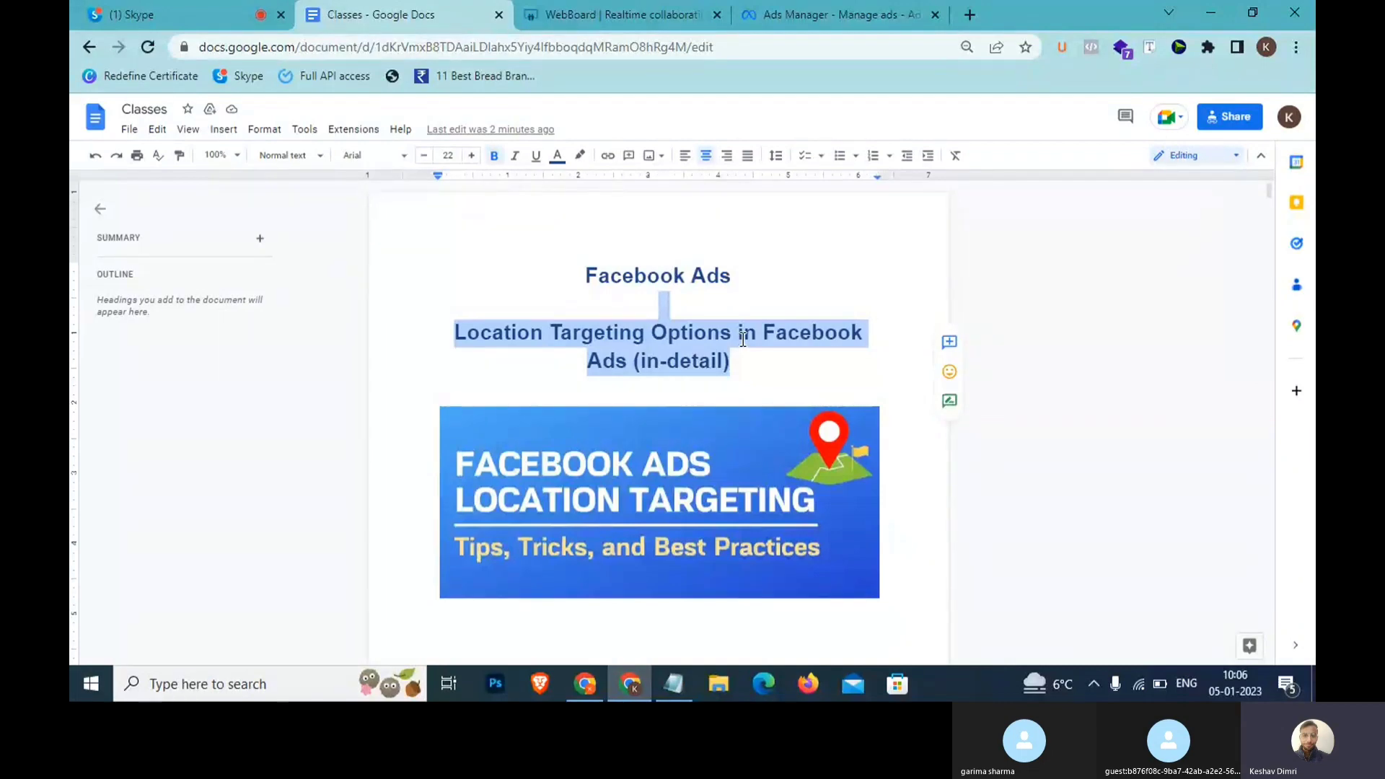
pyautogui.click(794, 12)
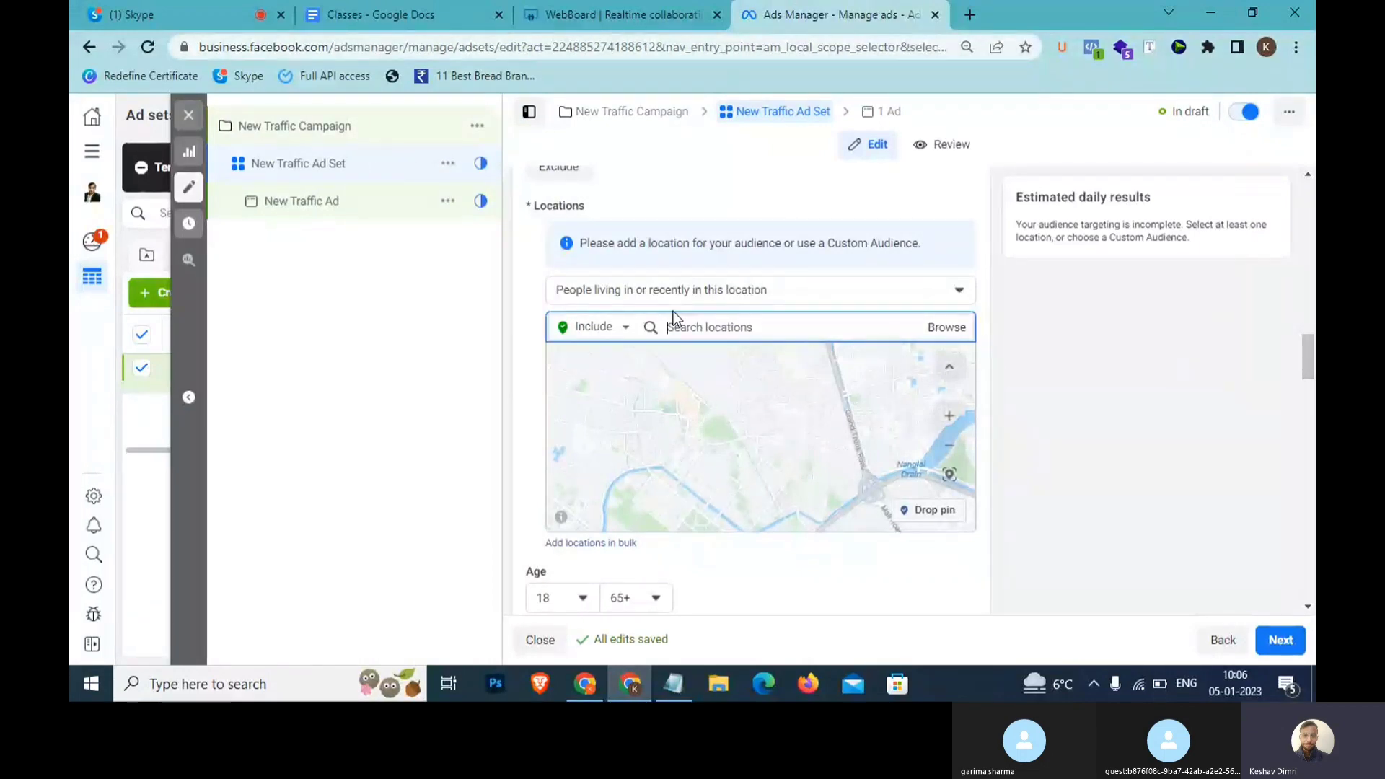
# Switch to WebBoard and handwrite "Fb add" large on the blank sketch page.
pyautogui.click(635, 14)
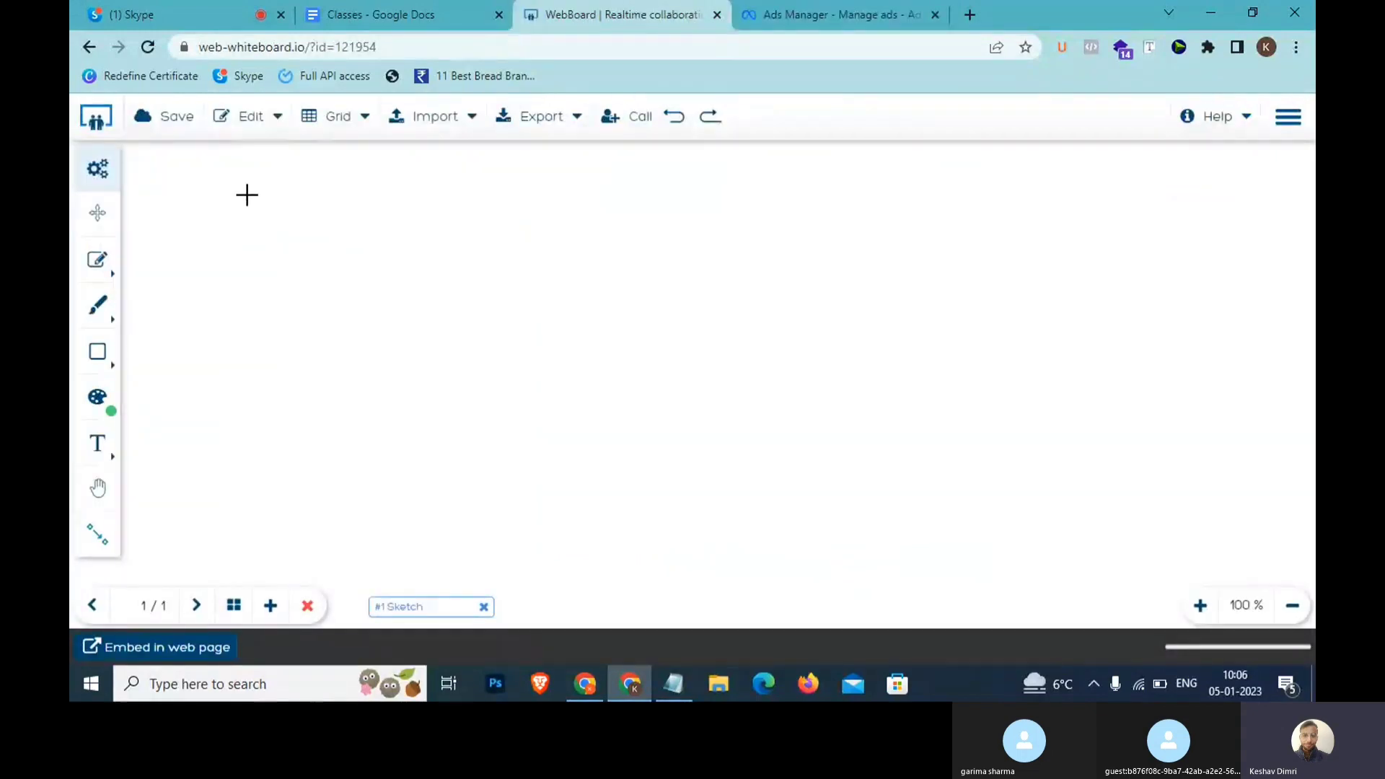
pyautogui.moveTo(249, 192); pyautogui.dragTo(198, 351)
pyautogui.moveTo(162, 289); pyautogui.dragTo(229, 269)
pyautogui.moveTo(276, 218); pyautogui.dragTo(292, 351)
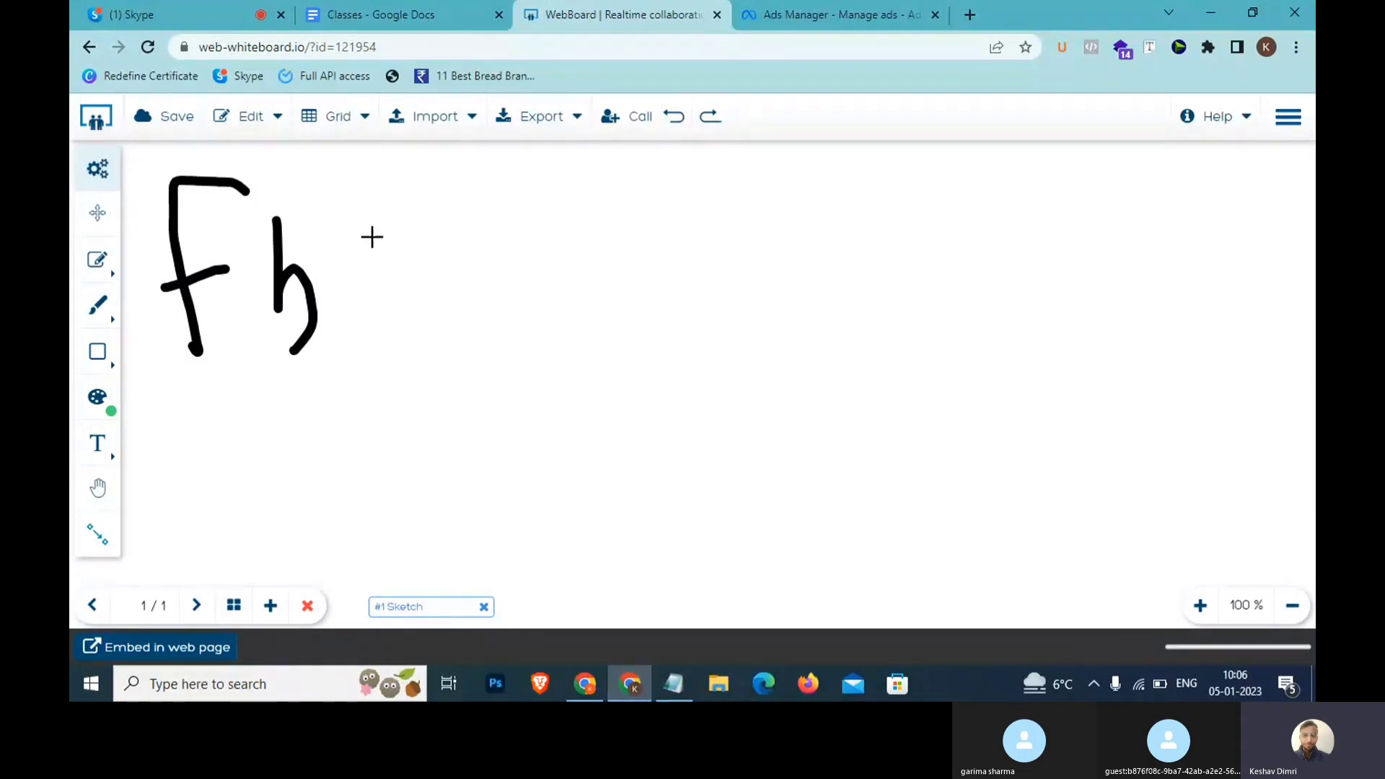
pyautogui.moveTo(396, 253)
pyautogui.mouseDown()
pyautogui.moveTo(375, 285)
pyautogui.moveTo(461, 235)
pyautogui.moveTo(481, 309)
pyautogui.mouseUp()
pyautogui.moveTo(516, 255)
pyautogui.mouseDown()
pyautogui.moveTo(543, 242)
pyautogui.moveTo(554, 318)
pyautogui.mouseUp()
# Handwrite the chain C → AS → Ad beside "Fb add" and enclose it in square brackets.
pyautogui.scroll(-2, 574, 268)
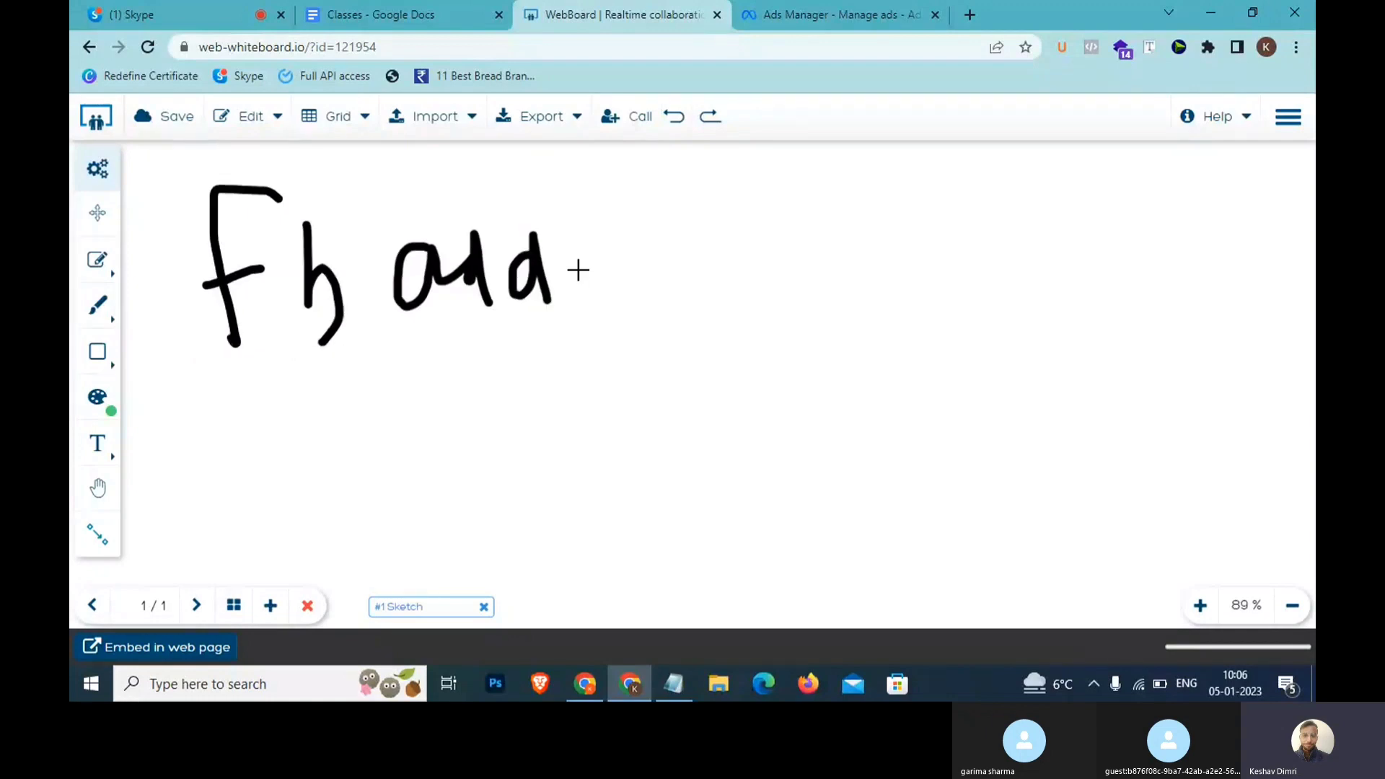
pyautogui.moveTo(640, 168)
pyautogui.mouseDown()
pyautogui.moveTo(572, 173)
pyautogui.moveTo(613, 391)
pyautogui.mouseUp()
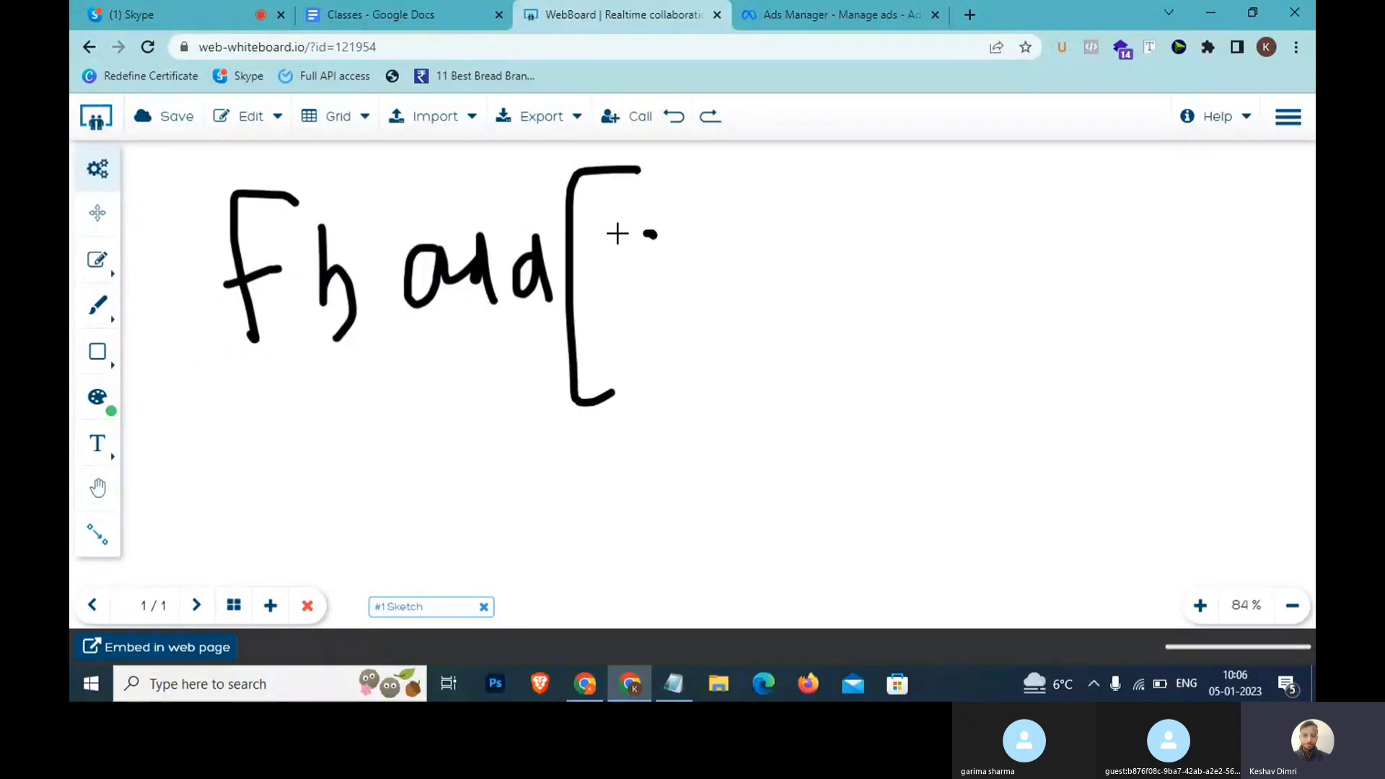
pyautogui.moveTo(655, 232)
pyautogui.mouseDown()
pyautogui.moveTo(668, 314)
pyautogui.moveTo(748, 270)
pyautogui.moveTo(754, 305)
pyautogui.moveTo(813, 303)
pyautogui.moveTo(818, 260)
pyautogui.moveTo(860, 318)
pyautogui.mouseUp()
pyautogui.moveTo(897, 264)
pyautogui.mouseDown()
pyautogui.moveTo(954, 253)
pyautogui.moveTo(960, 273)
pyautogui.moveTo(1003, 224)
pyautogui.moveTo(1018, 272)
pyautogui.mouseUp()
pyautogui.click(983, 243)
pyautogui.moveTo(993, 250)
pyautogui.mouseDown()
pyautogui.moveTo(1036, 217)
pyautogui.moveTo(1061, 288)
pyautogui.mouseUp()
pyautogui.moveTo(1036, 163)
pyautogui.mouseDown()
pyautogui.moveTo(1051, 156)
pyautogui.moveTo(1099, 331)
pyautogui.mouseUp()
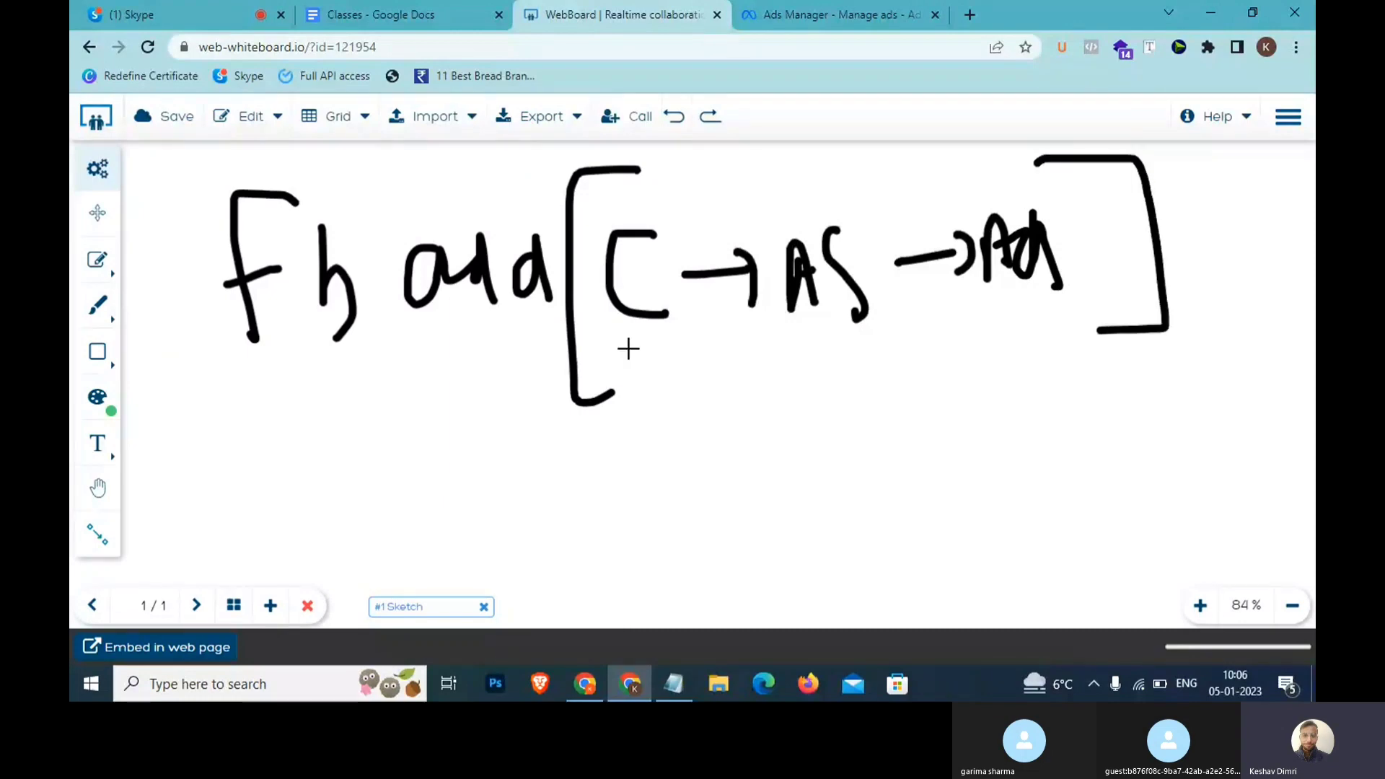
# Underline C, AS and Ad, and draw two branches below C labelled "Objective" and "A/B".
pyautogui.moveTo(619, 363); pyautogui.dragTo(672, 347)
pyautogui.moveTo(803, 353); pyautogui.dragTo(883, 331)
pyautogui.moveTo(1002, 333); pyautogui.dragTo(1084, 324)
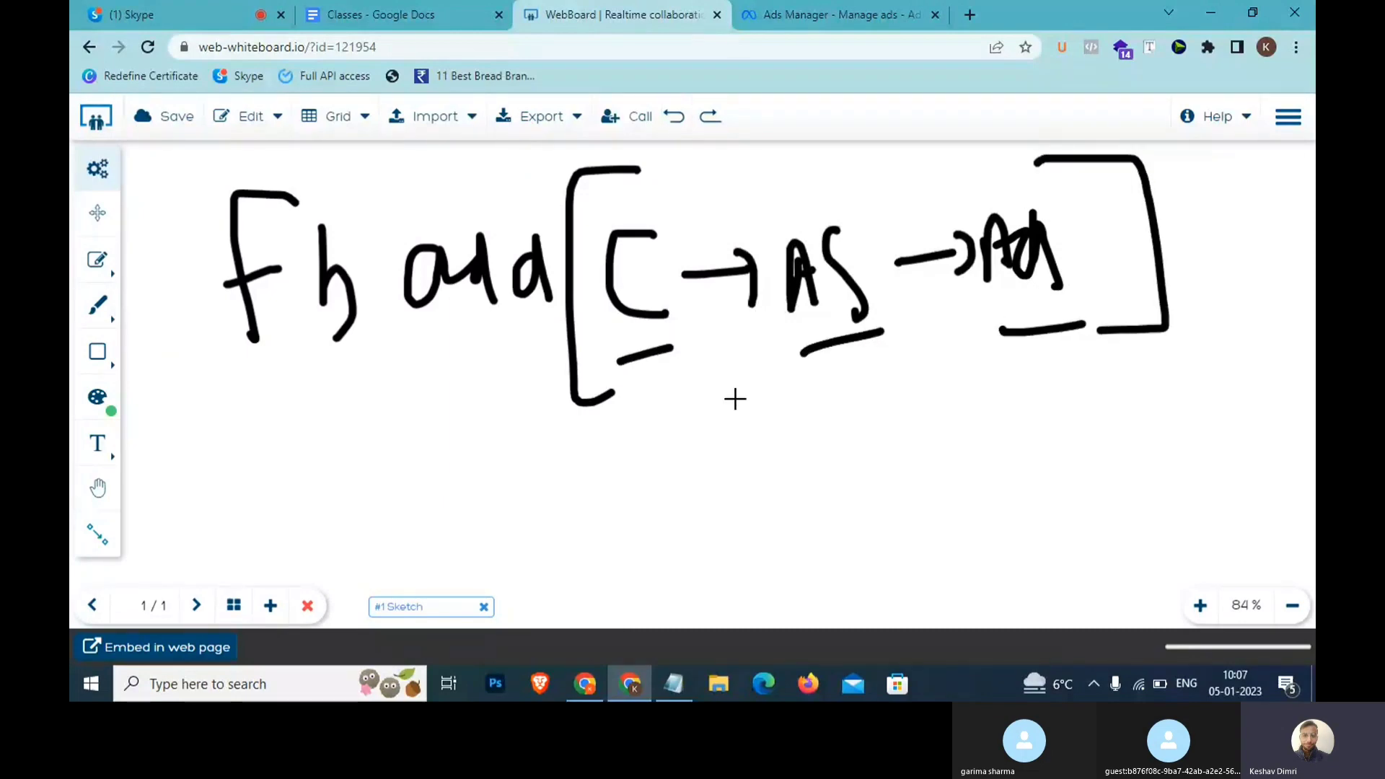
pyautogui.moveTo(642, 372); pyautogui.dragTo(470, 482)
pyautogui.moveTo(396, 527); pyautogui.dragTo(453, 557)
pyautogui.moveTo(482, 503); pyautogui.dragTo(456, 555)
pyautogui.moveTo(459, 500)
pyautogui.mouseDown()
pyautogui.moveTo(513, 504)
pyautogui.moveTo(544, 550)
pyautogui.moveTo(649, 485)
pyautogui.moveTo(640, 433)
pyautogui.moveTo(770, 448)
pyautogui.moveTo(727, 510)
pyautogui.moveTo(746, 526)
pyautogui.moveTo(798, 526)
pyautogui.moveTo(803, 505)
pyautogui.mouseUp()
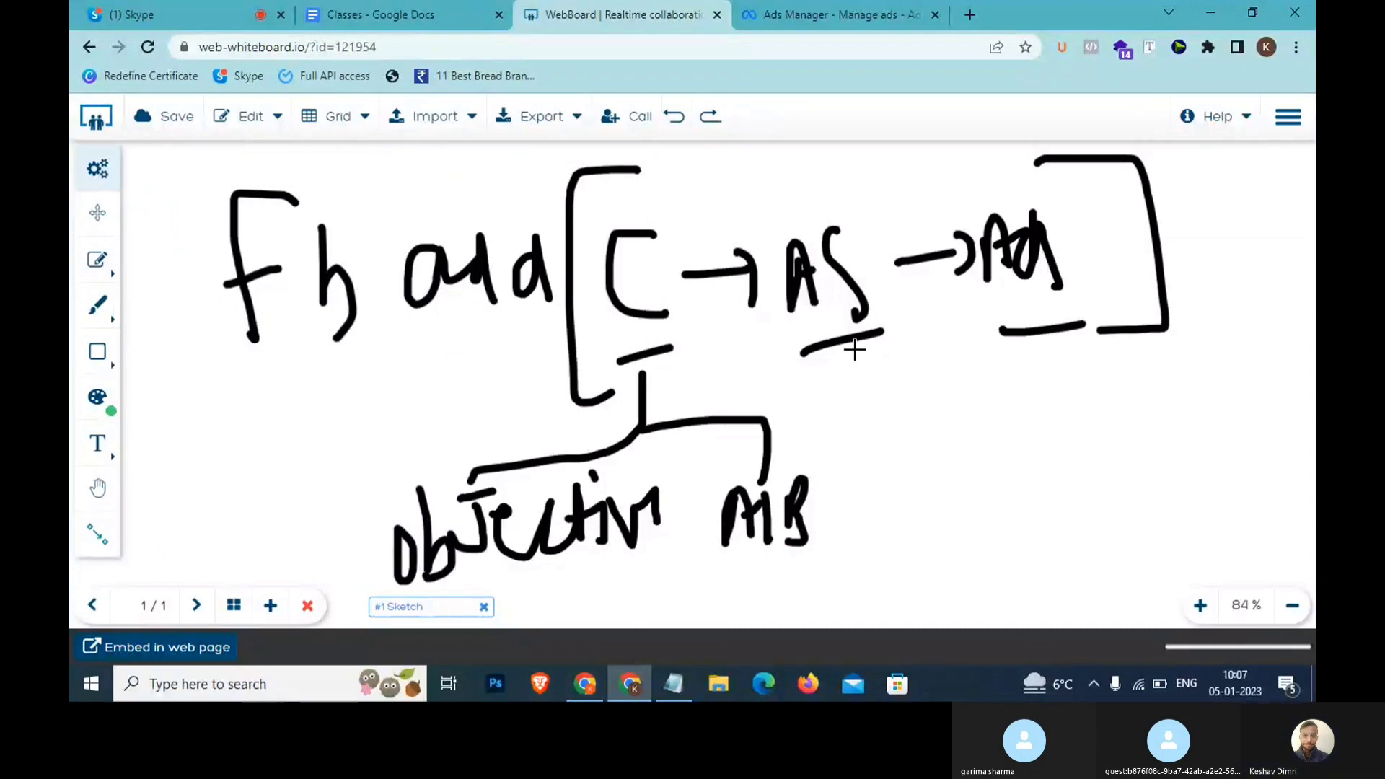
# Draw an arrow from the underlined AS to the handwritten label "Targeting".
pyautogui.moveTo(854, 349)
pyautogui.mouseDown()
pyautogui.moveTo(876, 405)
pyautogui.moveTo(903, 399)
pyautogui.moveTo(933, 455)
pyautogui.moveTo(978, 409)
pyautogui.moveTo(1030, 436)
pyautogui.moveTo(1054, 424)
pyautogui.moveTo(1083, 438)
pyautogui.moveTo(1082, 466)
pyautogui.mouseUp()
pyautogui.moveTo(1117, 376)
pyautogui.mouseDown()
pyautogui.moveTo(1120, 442)
pyautogui.moveTo(1147, 442)
pyautogui.mouseUp()
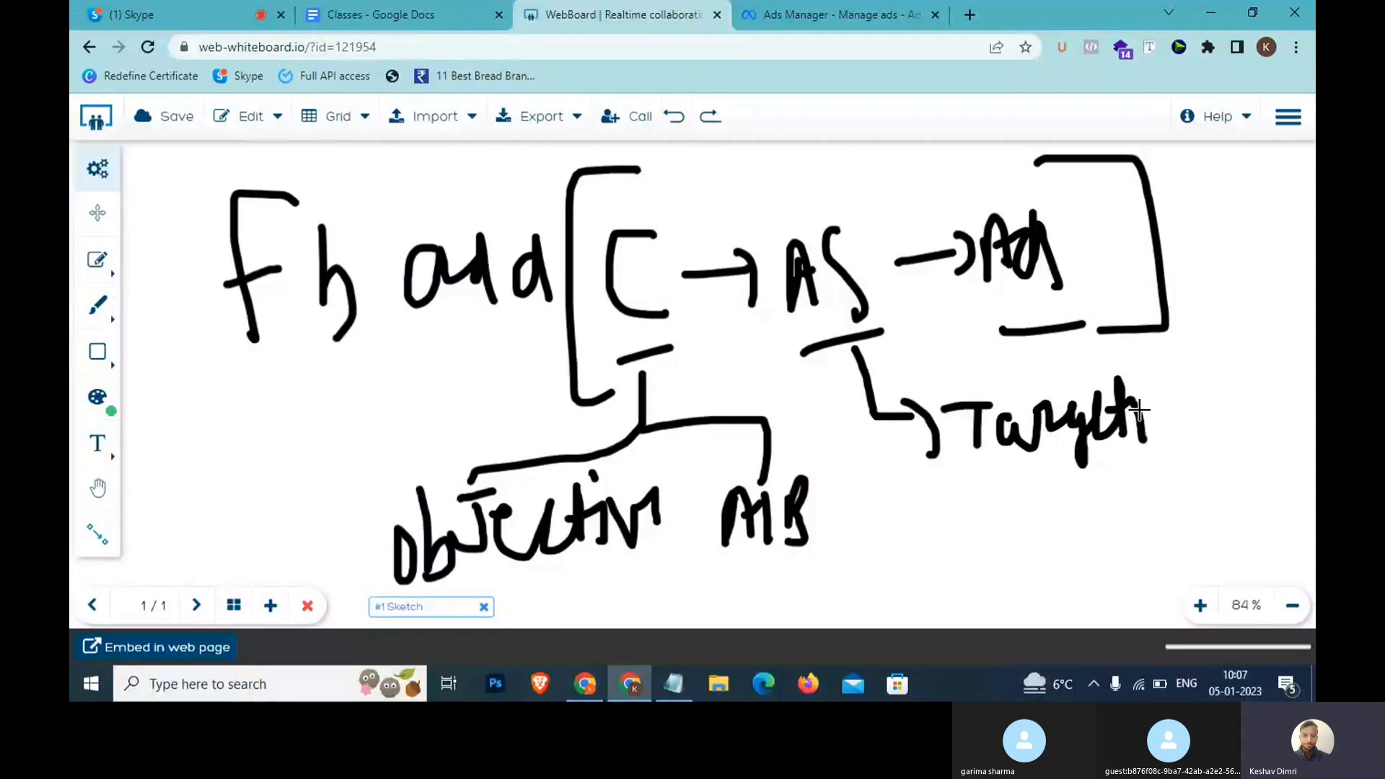
pyautogui.click(1137, 377)
pyautogui.moveTo(1162, 407)
pyautogui.mouseDown()
pyautogui.moveTo(1188, 404)
pyautogui.moveTo(1212, 371)
pyautogui.moveTo(1220, 473)
pyautogui.mouseUp()
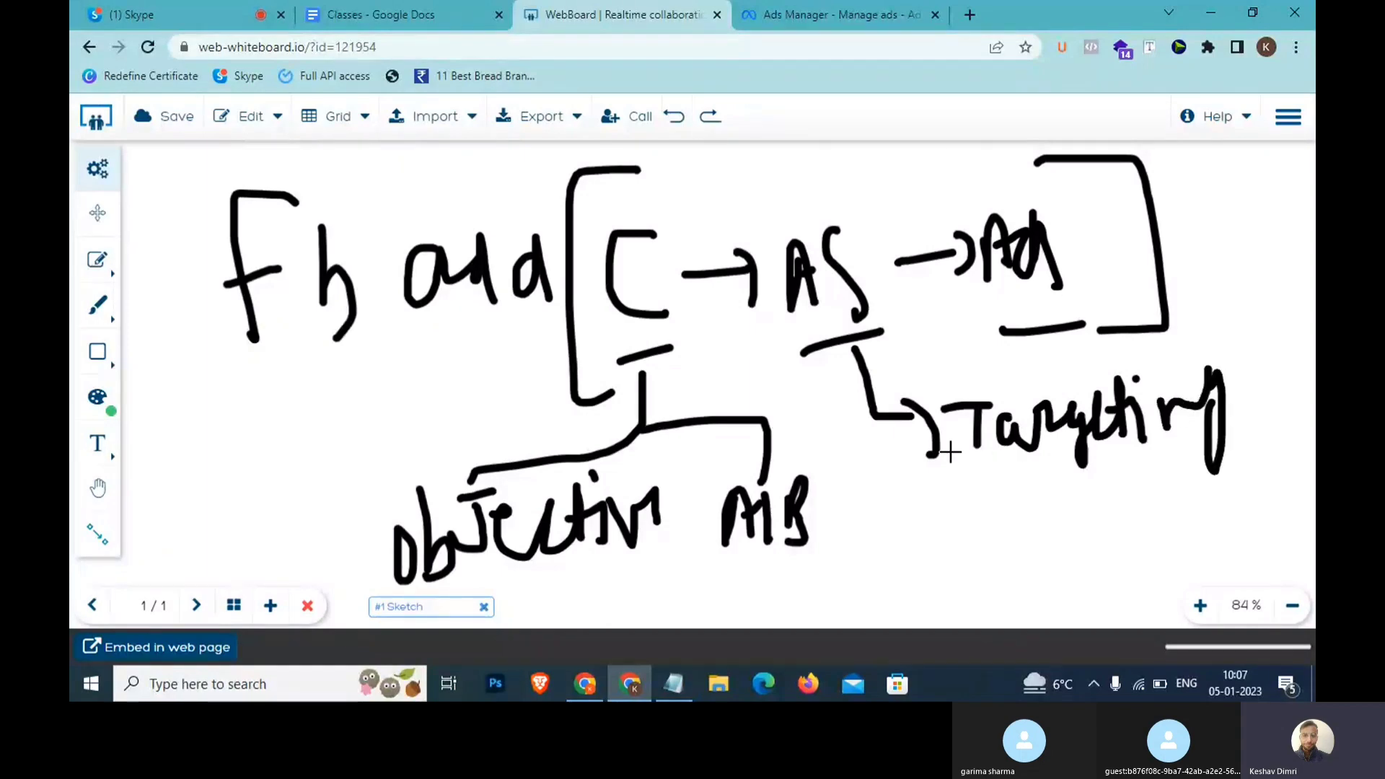
# Extend the AS branch with two further handwritten labels below "Targeting": "Redirecting" and an abbreviated placement label.
pyautogui.moveTo(879, 422)
pyautogui.mouseDown()
pyautogui.moveTo(943, 517)
pyautogui.moveTo(973, 531)
pyautogui.moveTo(1067, 535)
pyautogui.moveTo(1070, 497)
pyautogui.moveTo(1081, 550)
pyautogui.moveTo(1132, 489)
pyautogui.moveTo(1178, 532)
pyautogui.moveTo(1186, 498)
pyautogui.moveTo(1209, 516)
pyautogui.moveTo(1201, 498)
pyautogui.moveTo(1217, 484)
pyautogui.moveTo(1245, 506)
pyautogui.moveTo(1305, 489)
pyautogui.moveTo(1301, 561)
pyautogui.mouseUp()
pyautogui.scroll(-2, 1050, 556)
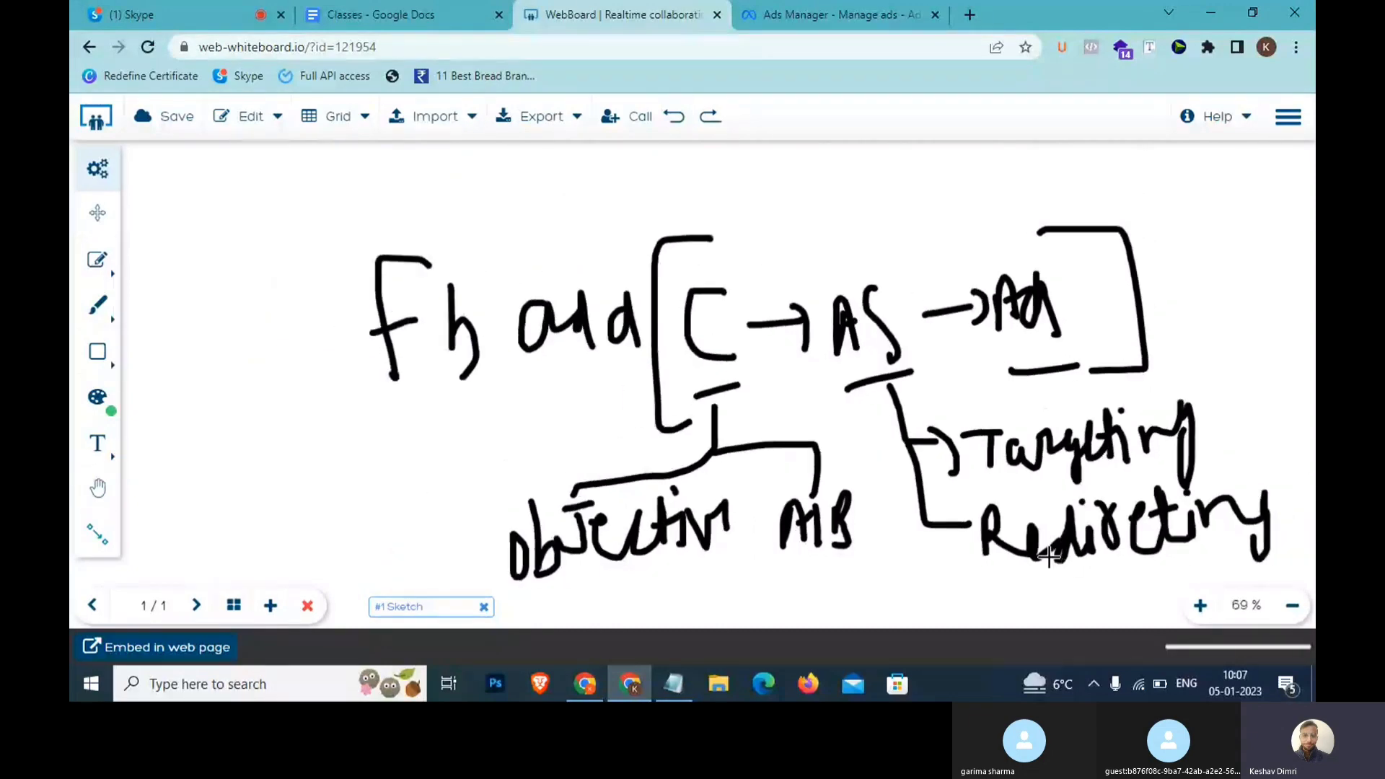
pyautogui.scroll(-1, 1050, 556)
pyautogui.moveTo(959, 532); pyautogui.dragTo(1028, 619)
pyautogui.moveTo(1032, 572)
pyautogui.mouseDown()
pyautogui.moveTo(1036, 606)
pyautogui.moveTo(1091, 610)
pyautogui.moveTo(1107, 592)
pyautogui.moveTo(1147, 588)
pyautogui.moveTo(1169, 614)
pyautogui.moveTo(1175, 601)
pyautogui.mouseUp()
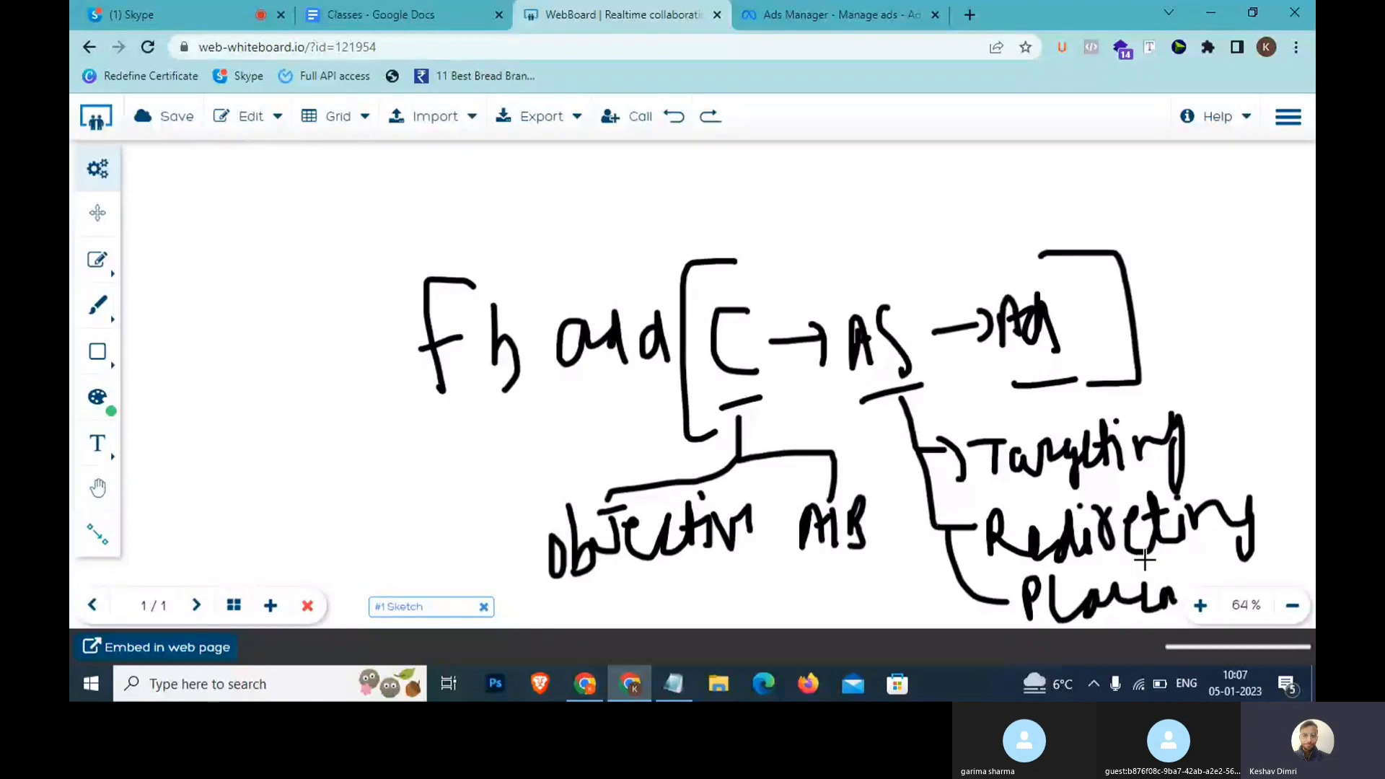
# Draw an arrow from the bracketed chain's end to the handwritten word "Ads" and circle that word.
pyautogui.moveTo(1088, 336); pyautogui.dragTo(1189, 305)
pyautogui.moveTo(1175, 287)
pyautogui.mouseDown()
pyautogui.moveTo(1194, 306)
pyautogui.moveTo(1180, 332)
pyautogui.mouseUp()
pyautogui.moveTo(1211, 273)
pyautogui.mouseDown()
pyautogui.moveTo(1213, 313)
pyautogui.moveTo(1204, 250)
pyautogui.mouseUp()
pyautogui.moveTo(1205, 250)
pyautogui.mouseDown()
pyautogui.moveTo(1222, 299)
pyautogui.moveTo(1225, 274)
pyautogui.moveTo(1283, 303)
pyautogui.mouseUp()
pyautogui.moveTo(1292, 254)
pyautogui.mouseDown()
pyautogui.moveTo(1221, 218)
pyautogui.moveTo(1223, 341)
pyautogui.moveTo(1290, 245)
pyautogui.moveTo(1176, 230)
pyautogui.moveTo(1169, 195)
pyautogui.moveTo(1194, 227)
pyautogui.mouseUp()
# Handwrite a slash-separated note about the area above the circled word and draw a frame around the whole diagram.
pyautogui.scroll(-5, 1224, 359)
pyautogui.moveTo(1214, 181)
pyautogui.mouseDown()
pyautogui.moveTo(1214, 205)
pyautogui.moveTo(1261, 211)
pyautogui.moveTo(1276, 195)
pyautogui.moveTo(1304, 233)
pyautogui.mouseUp()
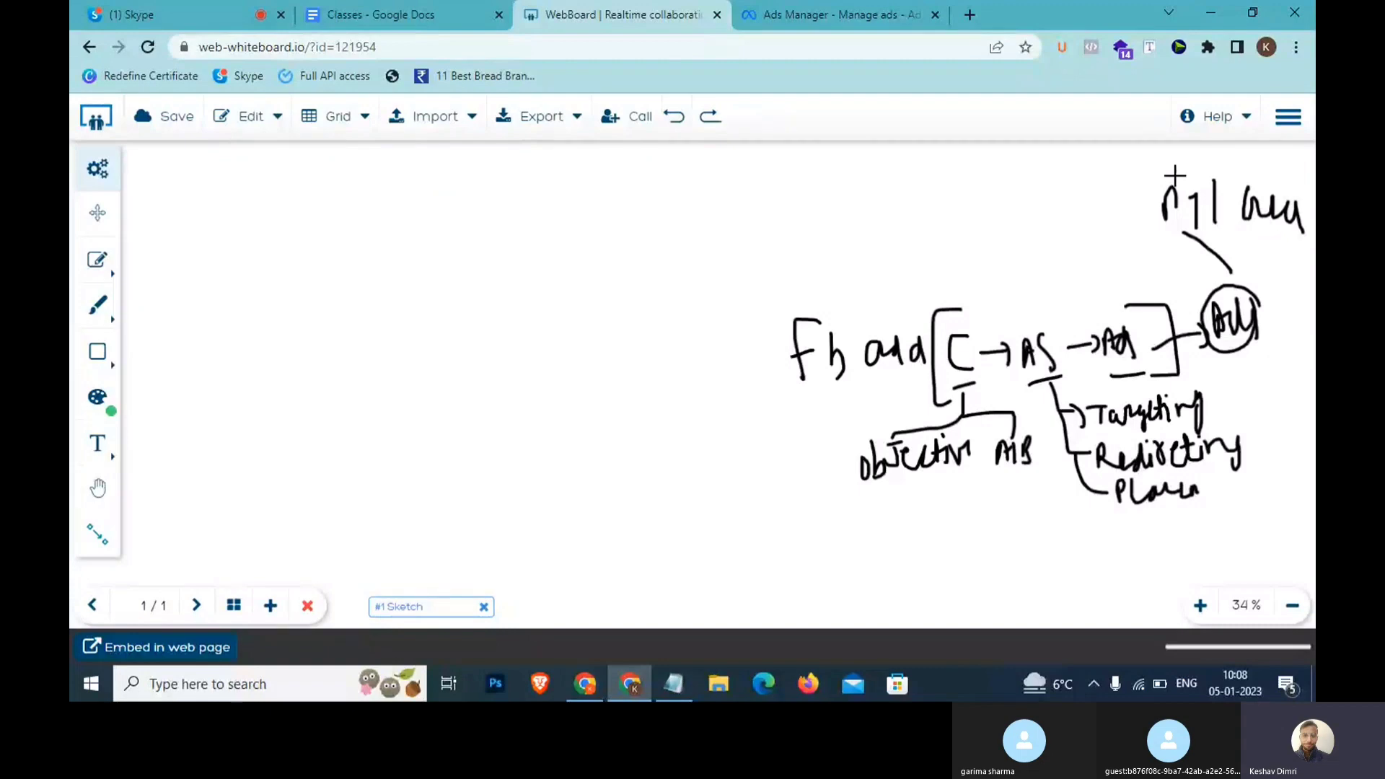
pyautogui.moveTo(1161, 164); pyautogui.dragTo(1148, 243)
pyautogui.moveTo(1005, 204)
pyautogui.mouseDown()
pyautogui.moveTo(1041, 238)
pyautogui.moveTo(1078, 234)
pyautogui.moveTo(1117, 217)
pyautogui.moveTo(1115, 193)
pyautogui.mouseUp()
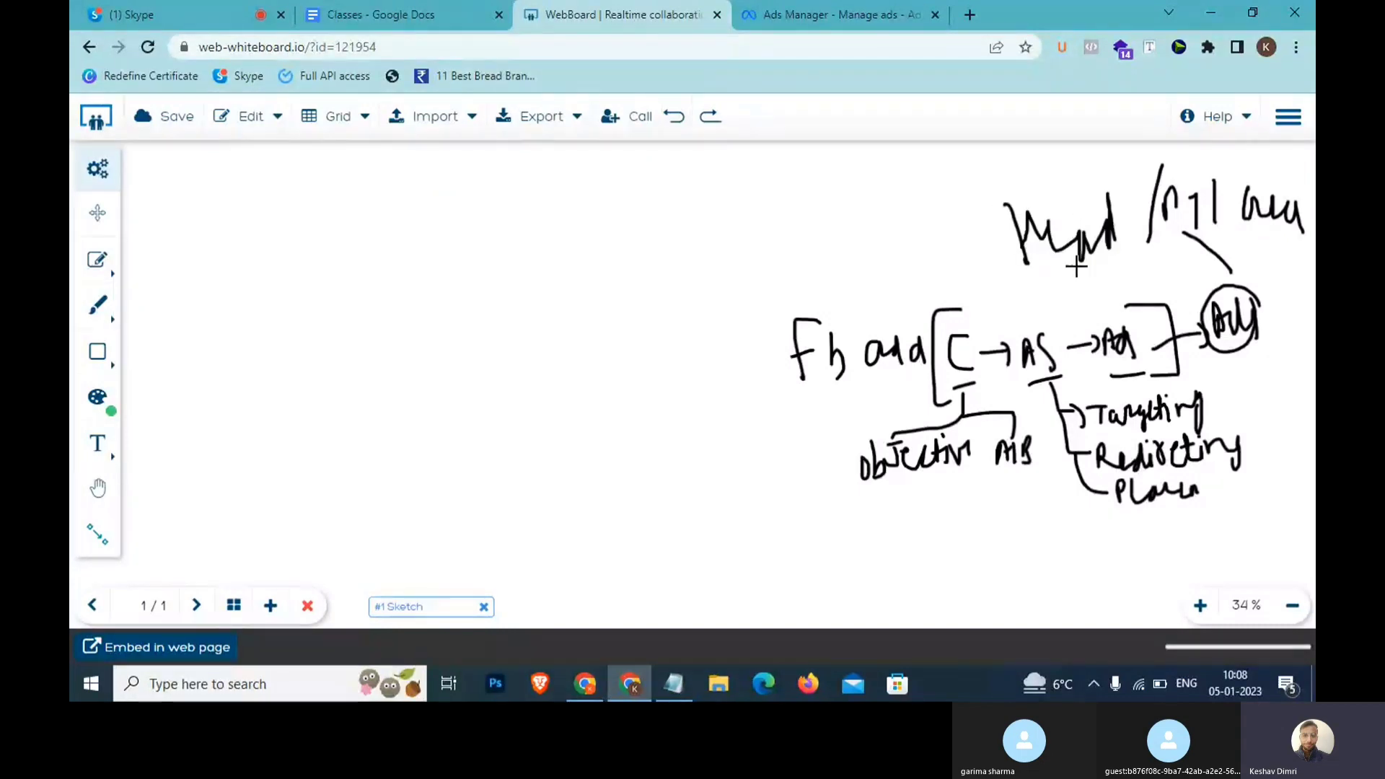
pyautogui.moveTo(1225, 163)
pyautogui.mouseDown()
pyautogui.moveTo(786, 247)
pyautogui.moveTo(873, 578)
pyautogui.moveTo(1311, 443)
pyautogui.moveTo(1309, 204)
pyautogui.moveTo(1237, 172)
pyautogui.mouseUp()
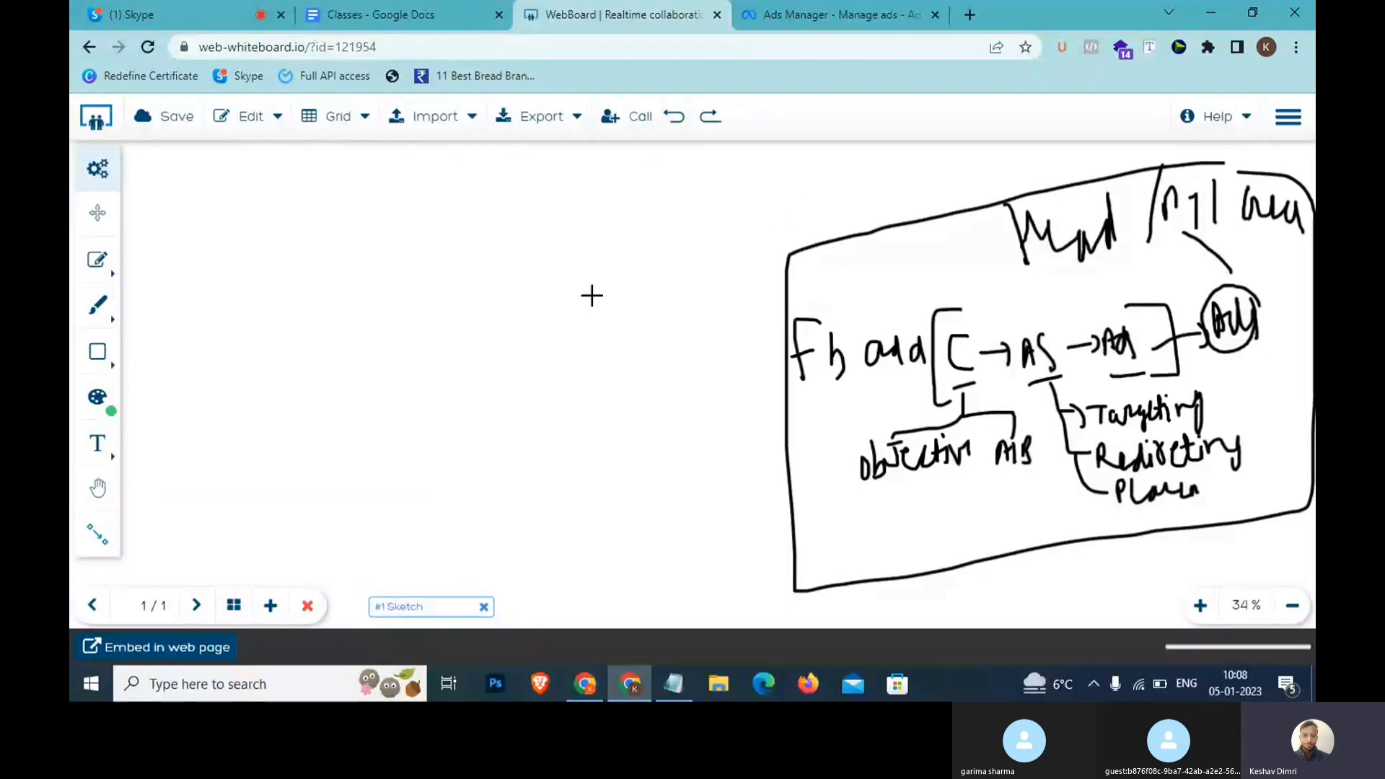
# Clear all objects from the whiteboard page and confirm the deletion.
pyautogui.click(97, 260)
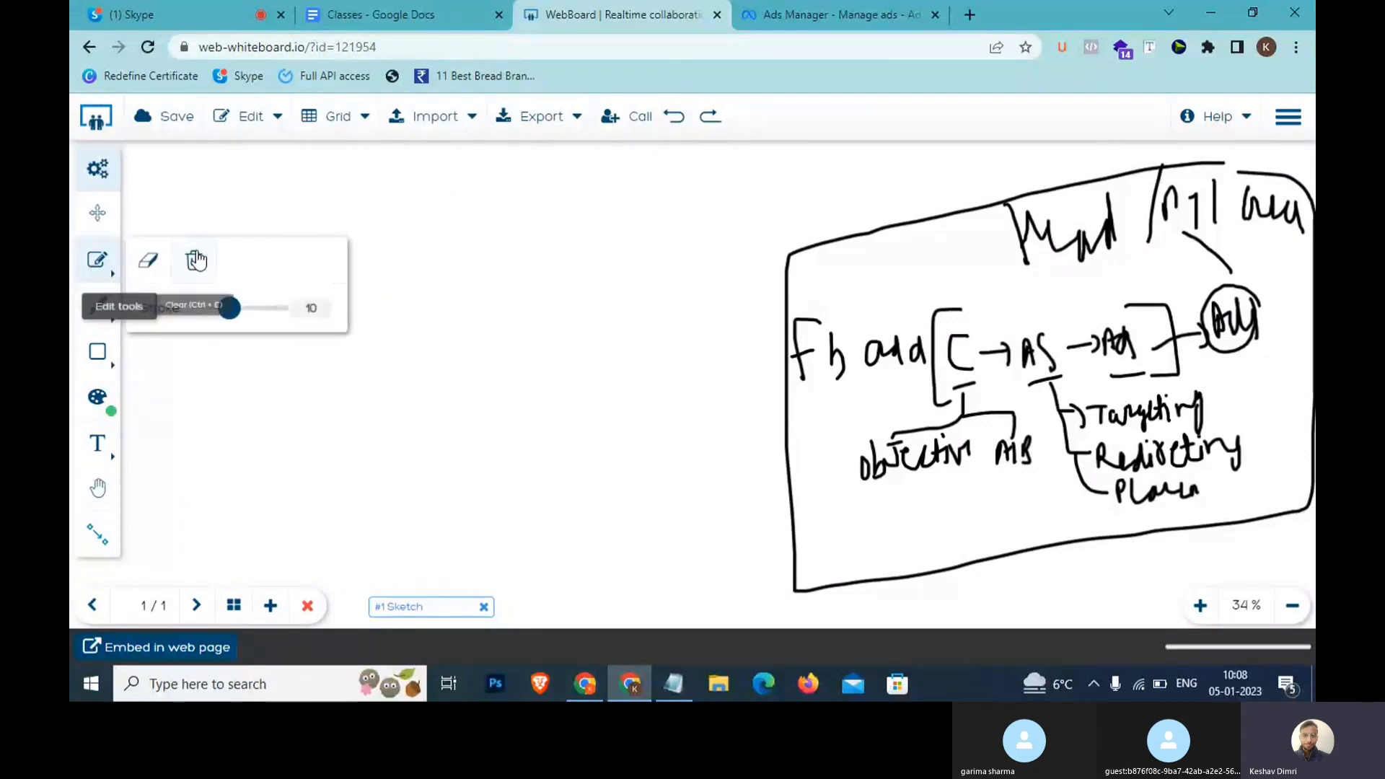
pyautogui.click(195, 260)
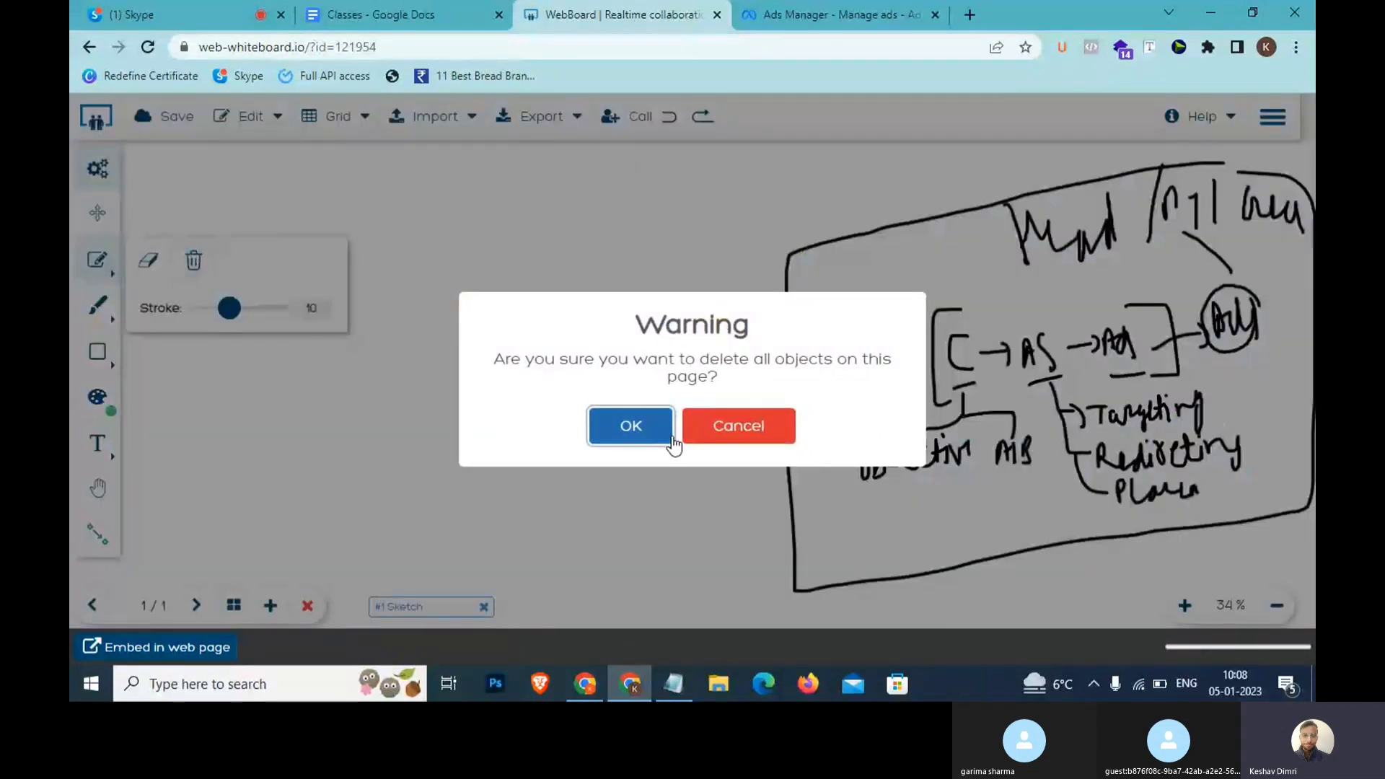
pyautogui.click(630, 426)
# Switch to the untitled Notepad note and delete the selected CSS code below the lesson title.
pyautogui.hotkey('ctrl', 'Tab')
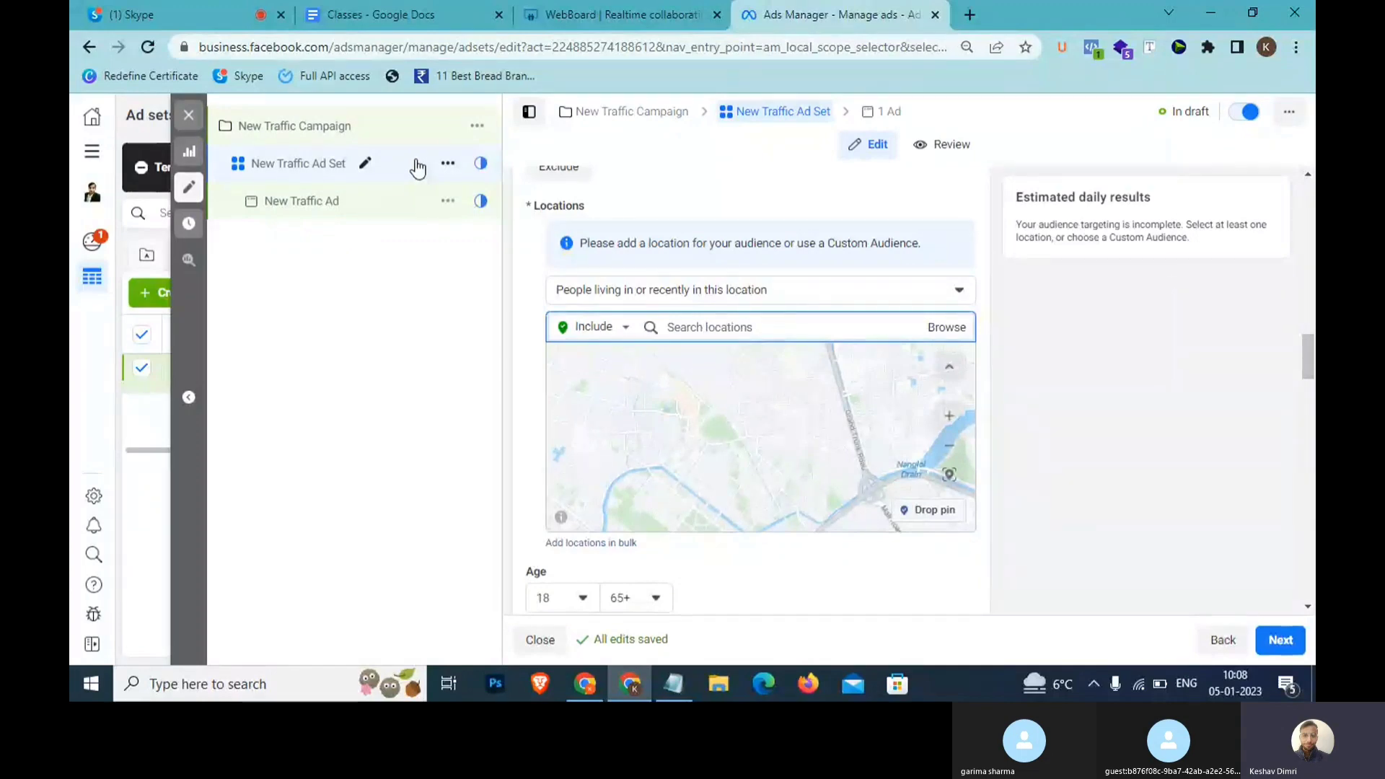
pyautogui.click(594, 22)
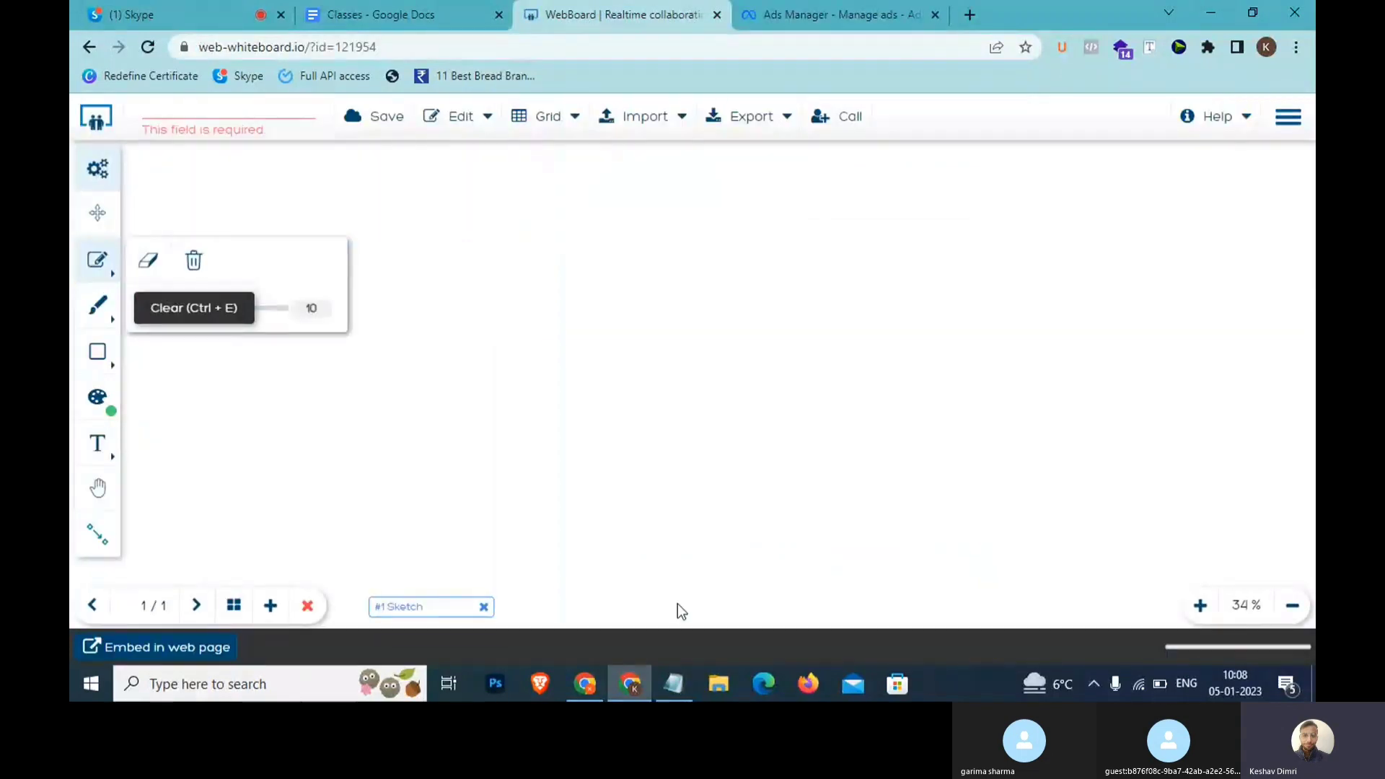
pyautogui.click(673, 684)
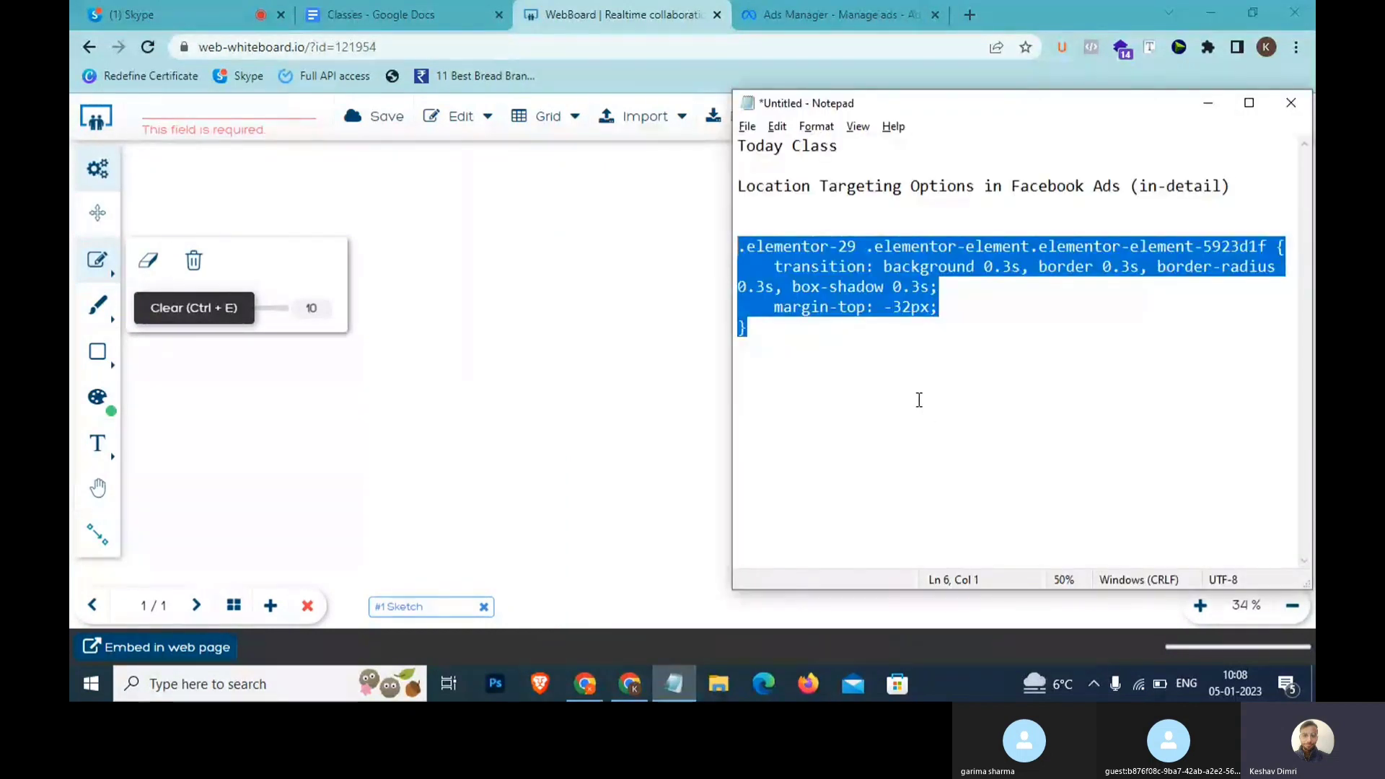
pyautogui.press('Delete')
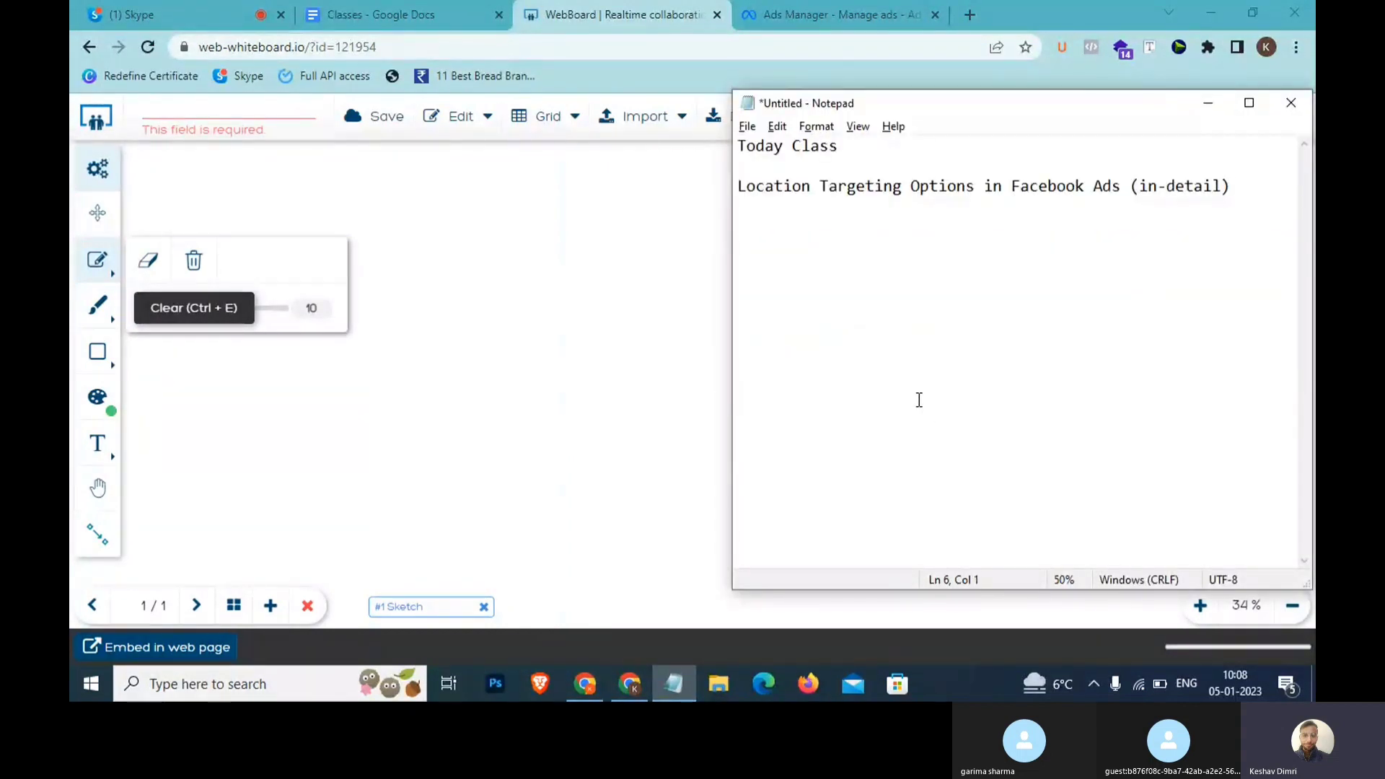
# Enter the heading "For Example:" below the lesson title, followed by a blank line.
pyautogui.write('Fro')
pyautogui.press('BackSpace')
pyautogui.press('BackSpace')
pyautogui.write('or Example')
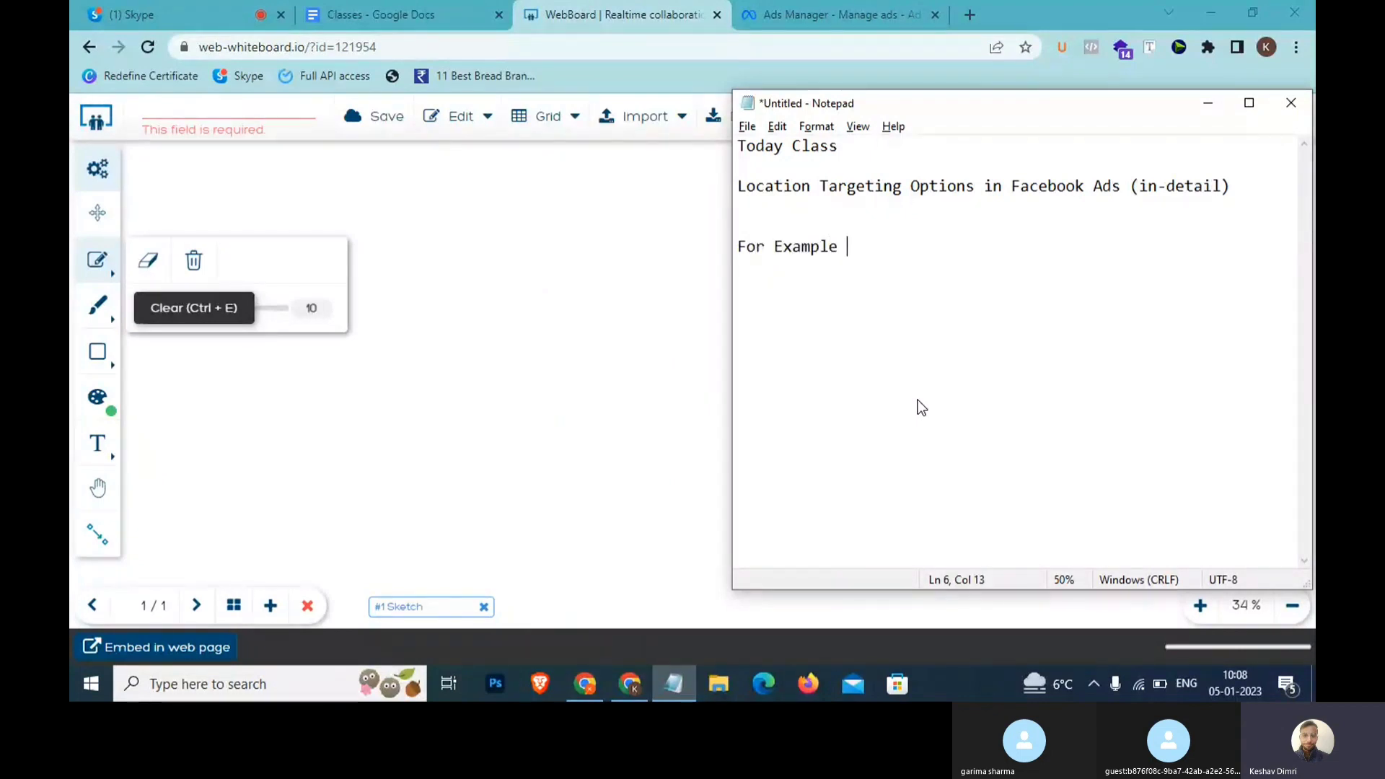
pyautogui.press('BackSpace')
pyautogui.write(':')
pyautogui.press('Return')
pyautogui.press('Return')
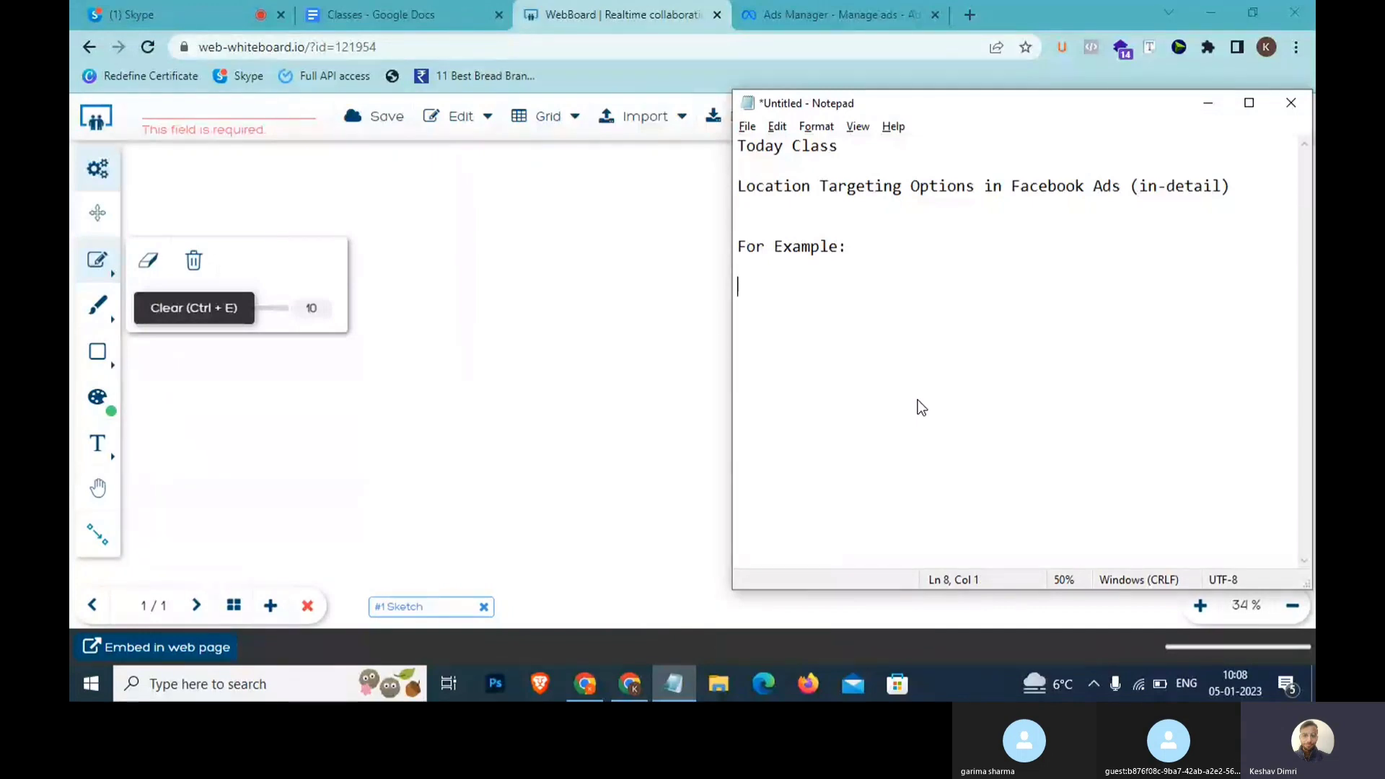
# Add the line "Product: Steel Bottles" under the example heading.
pyautogui.write('ProductBo')
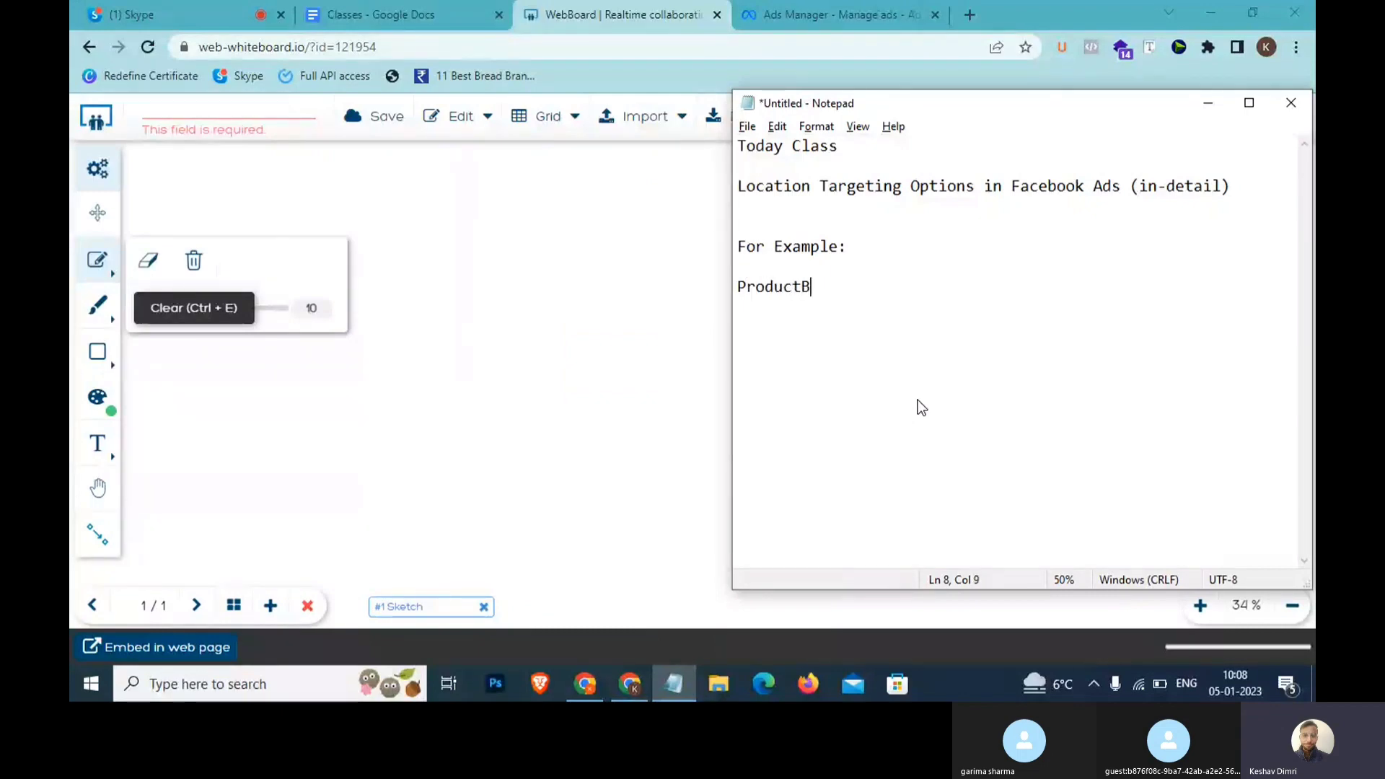
pyautogui.press('BackSpace')
pyautogui.press('BackSpace')
pyautogui.write(': Bottles')
pyautogui.press('Left')
pyautogui.press('Left')
pyautogui.press('Left')
pyautogui.press('Left')
pyautogui.press('Left')
pyautogui.press('Left')
pyautogui.press('Left')
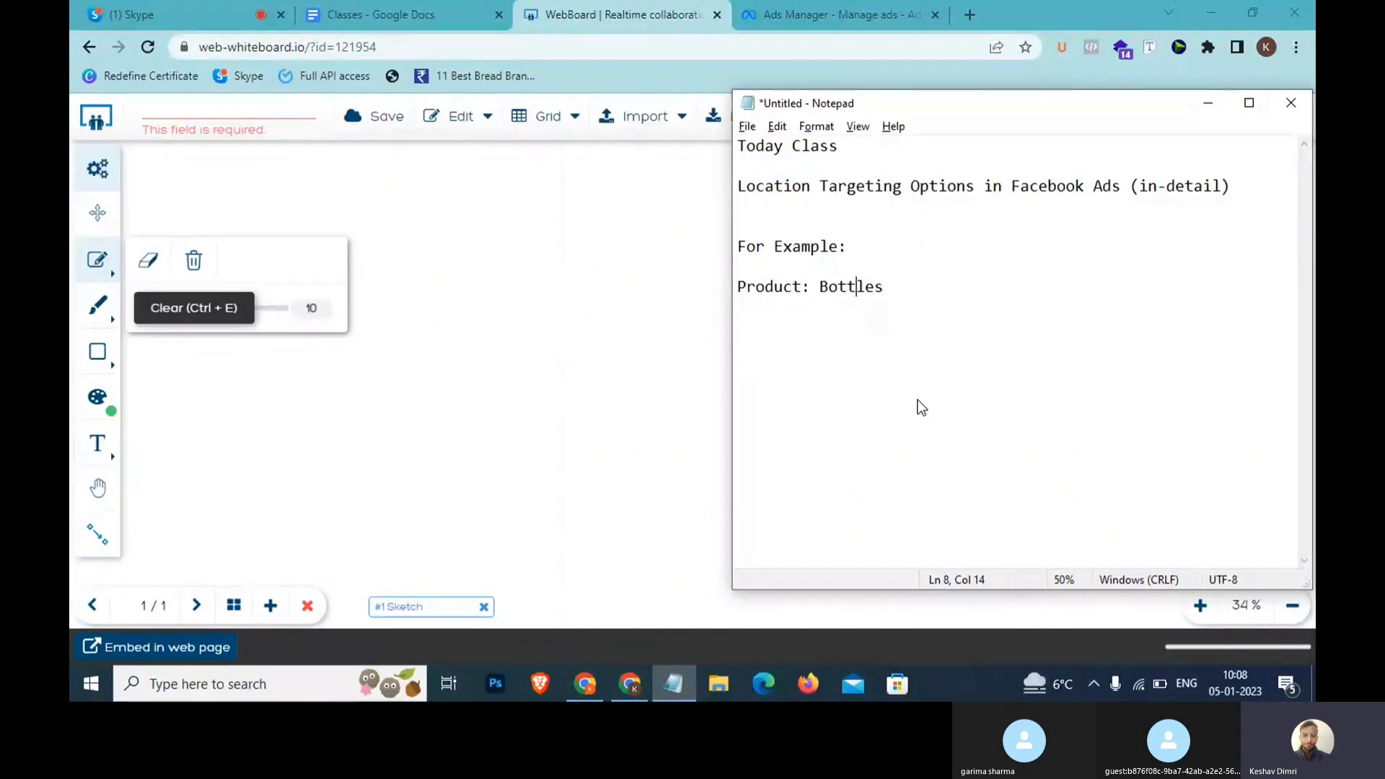
pyautogui.write('Steel')
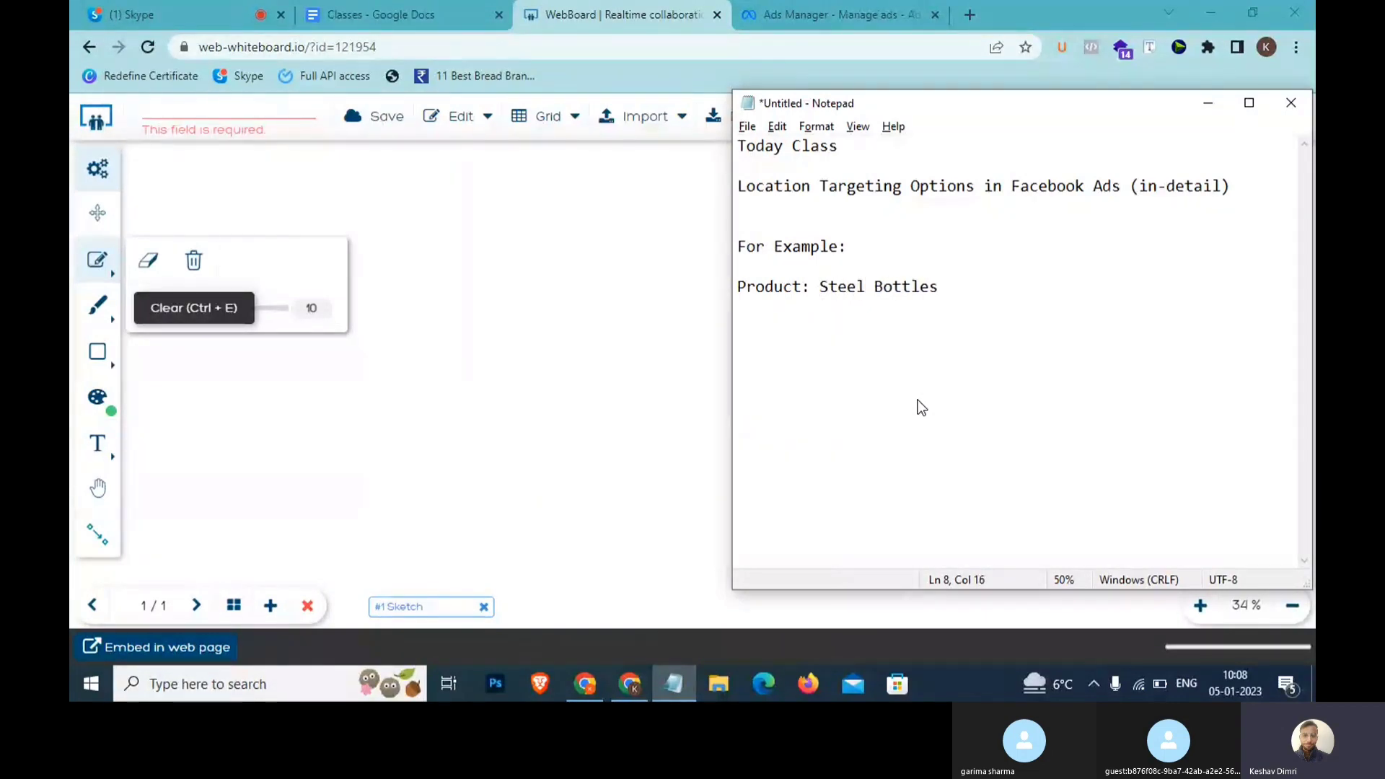
# Below the product line, leave a blank line and add the lines "Age: 18 to 30" and "Gender: All".
pyautogui.press('End')
pyautogui.press('Return')
pyautogui.press('Return')
pyautogui.write('Age:')
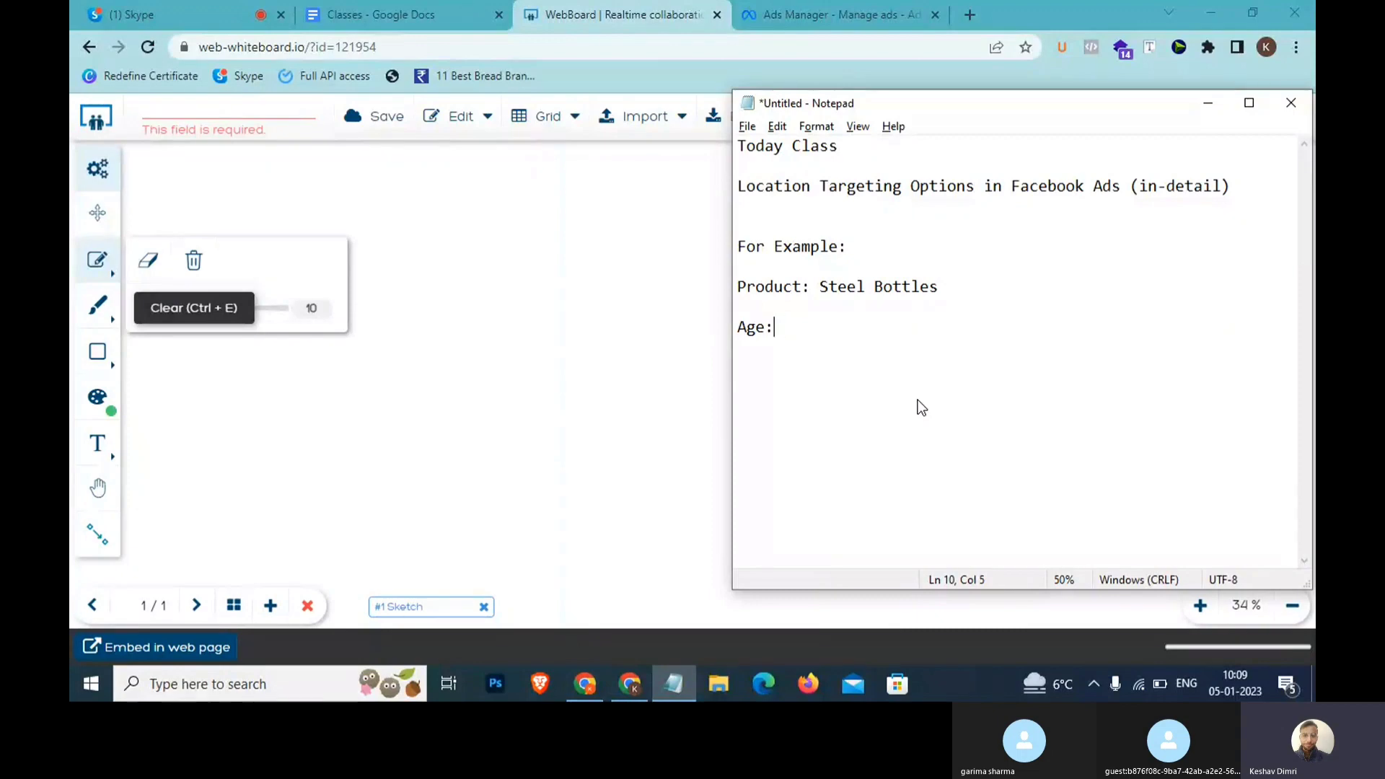
pyautogui.write(' 18 to 30')
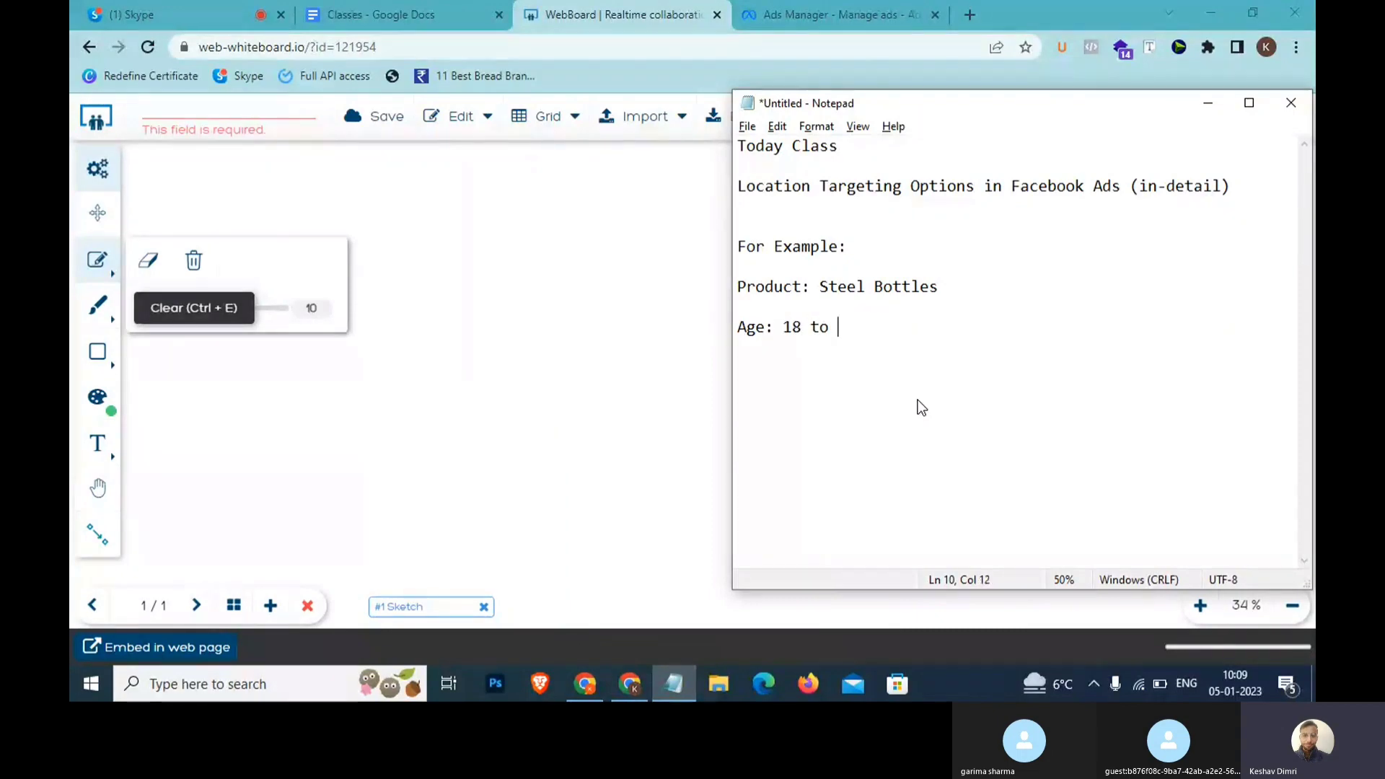
pyautogui.press('Return')
pyautogui.write('Ge')
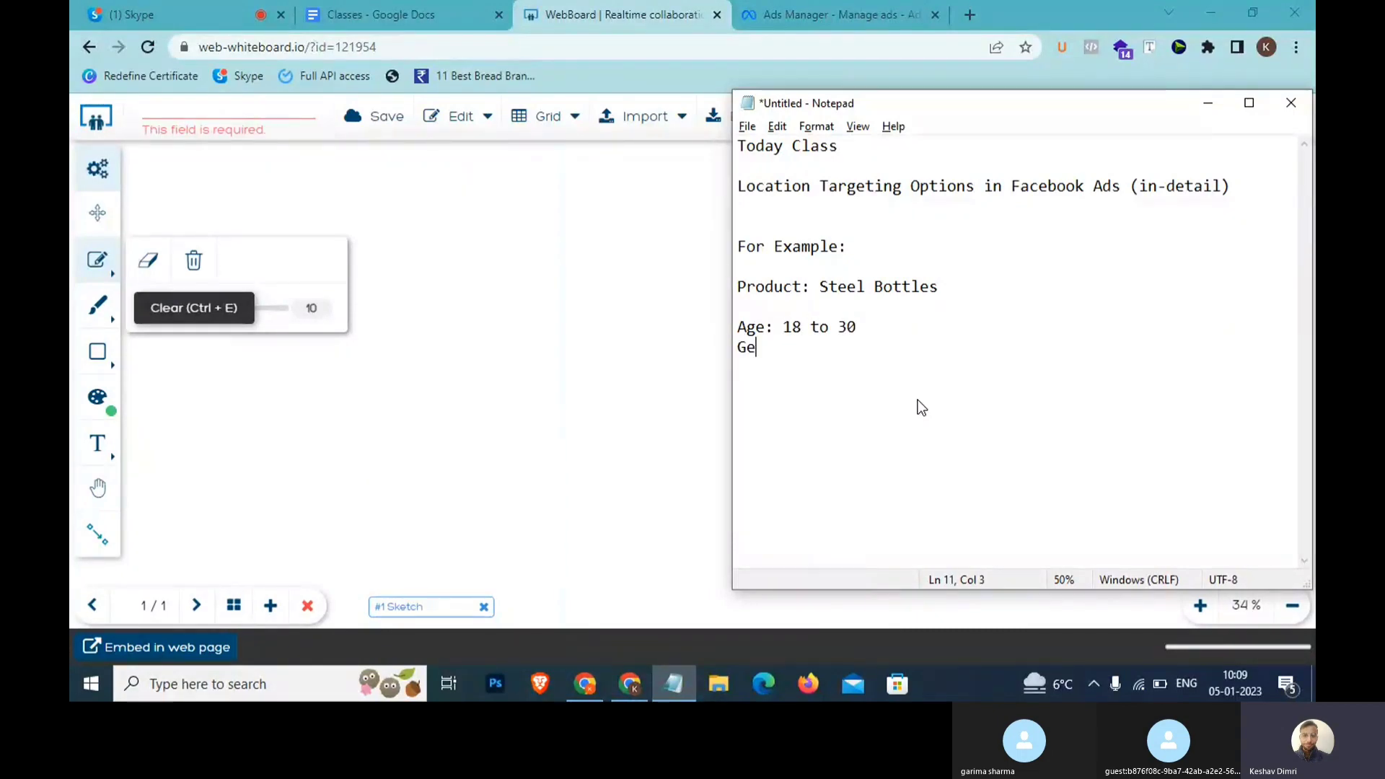
pyautogui.write('nder:')
pyautogui.write('All')
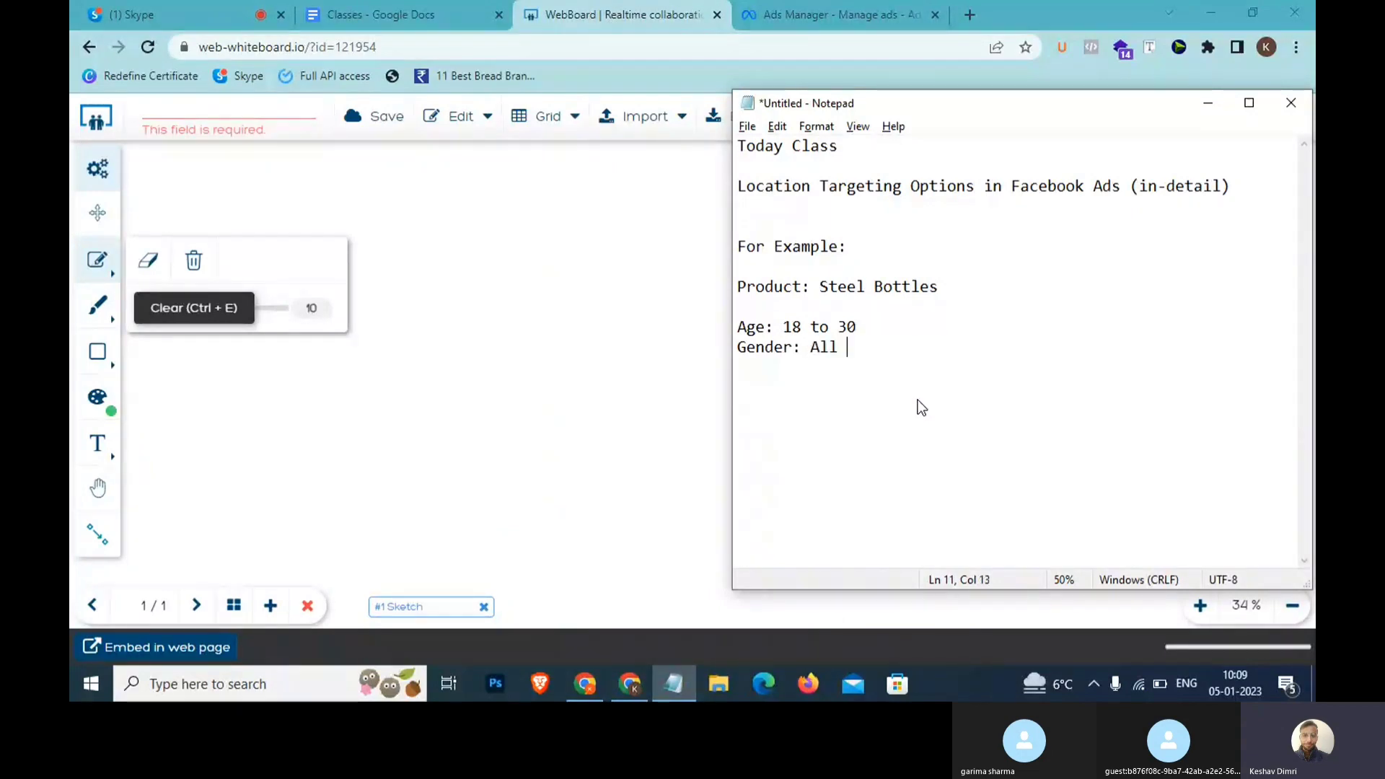
# Start a "Targeting:" line below the gender and append "(Sports)" to the product line.
pyautogui.press('Return')
pyautogui.write('Interest')
pyautogui.hotkey('shift', 'Home')
pyautogui.write('Target')
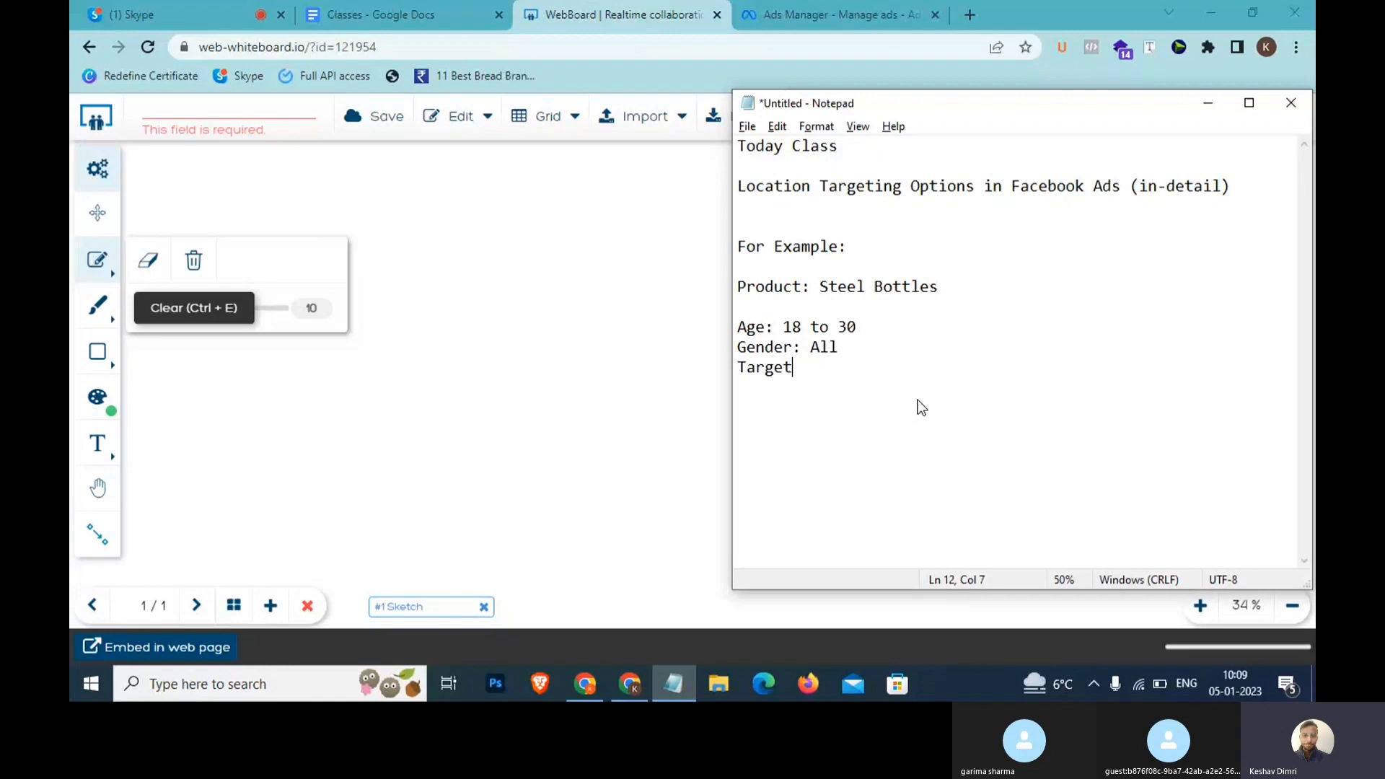
pyautogui.write('ing:')
pyautogui.click(962, 290)
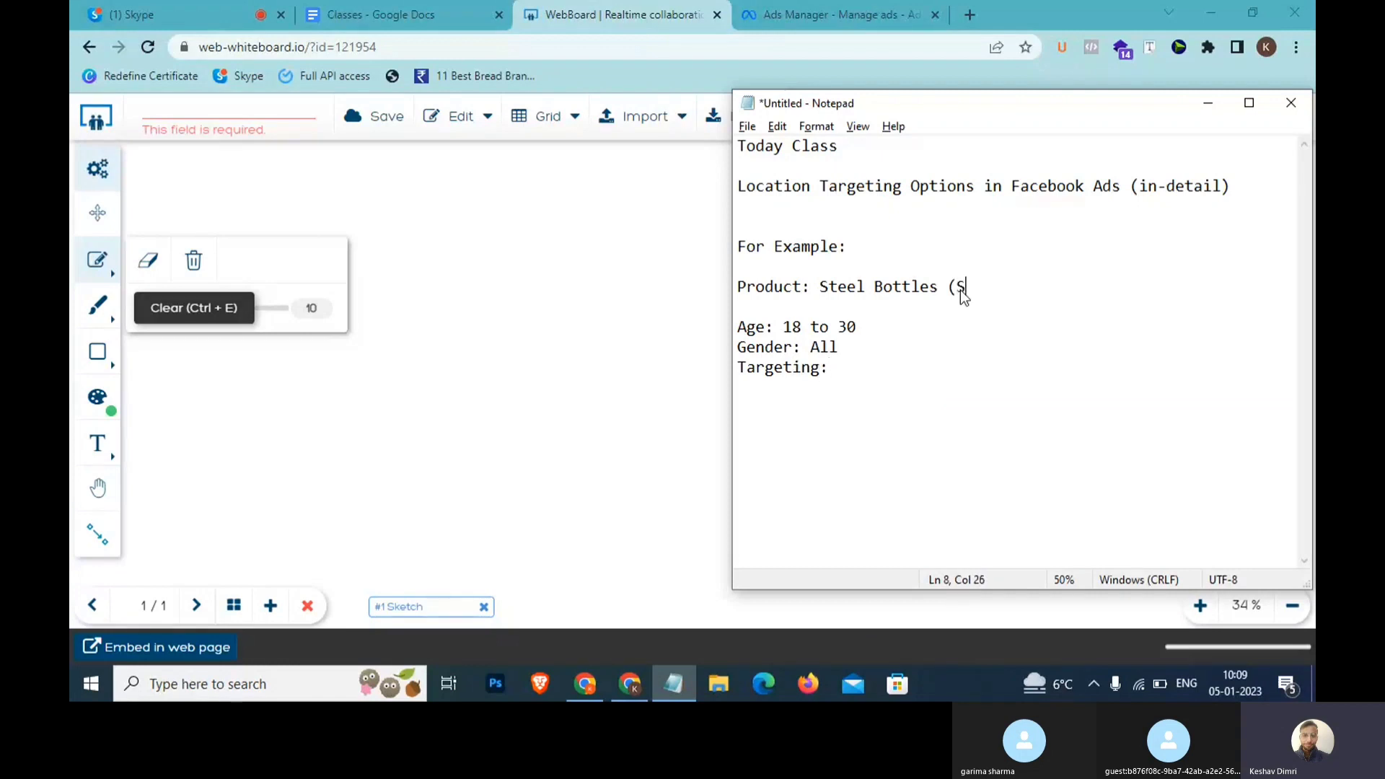
pyautogui.write('(S[')
pyautogui.write('orts)')
# Fill the targeting line with "SPorts, Sports Man" and add the line "Location: Delhi" below it.
pyautogui.click(849, 372)
pyautogui.write('SPorts')
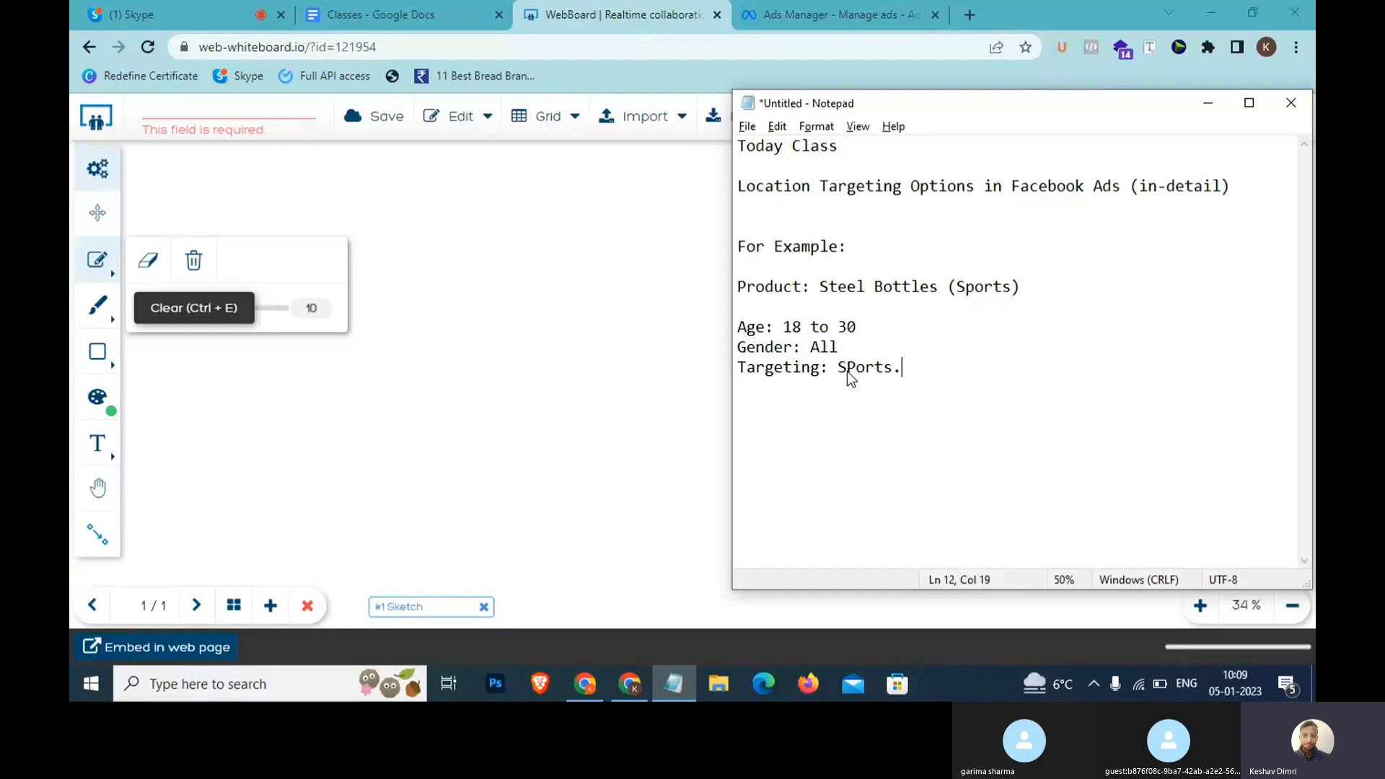
pyautogui.write(', Sports Man')
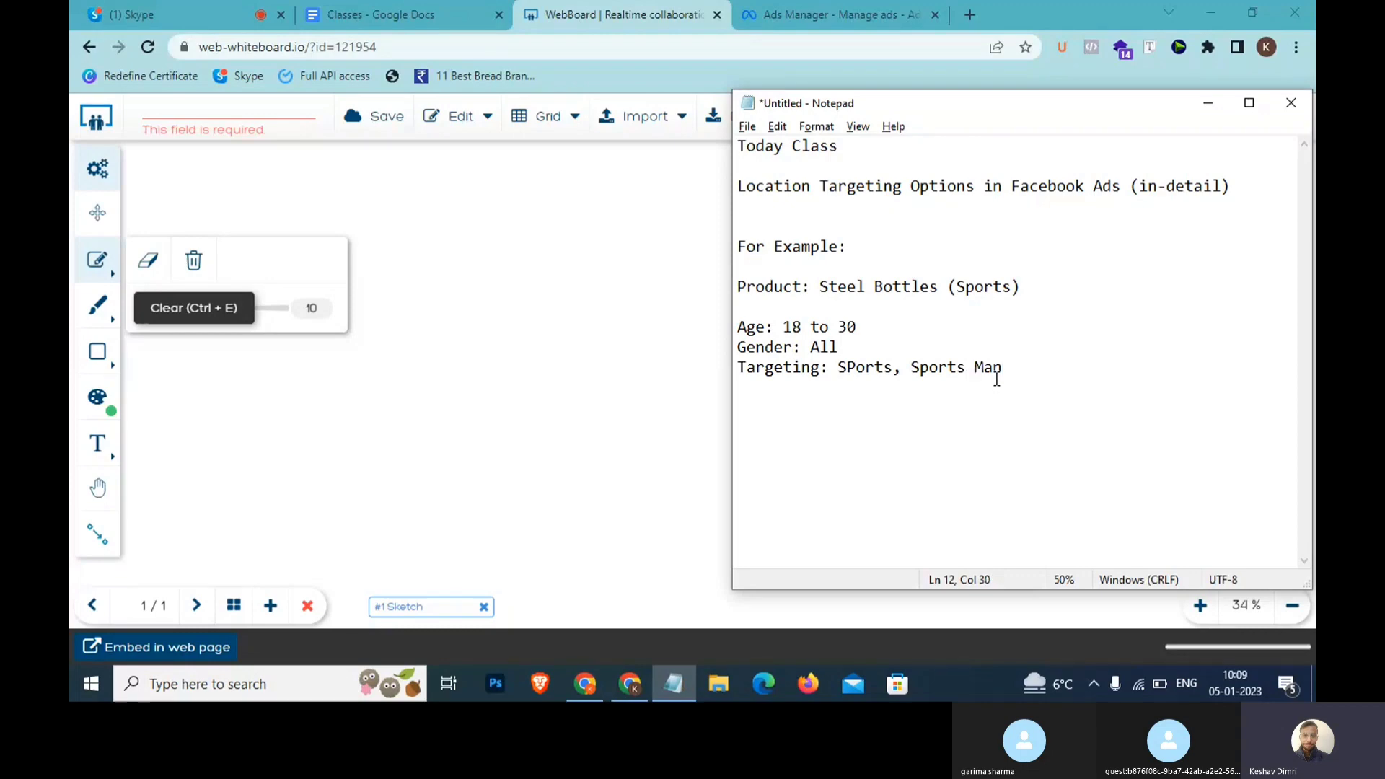
pyautogui.press('Return')
pyautogui.write('Location: D')
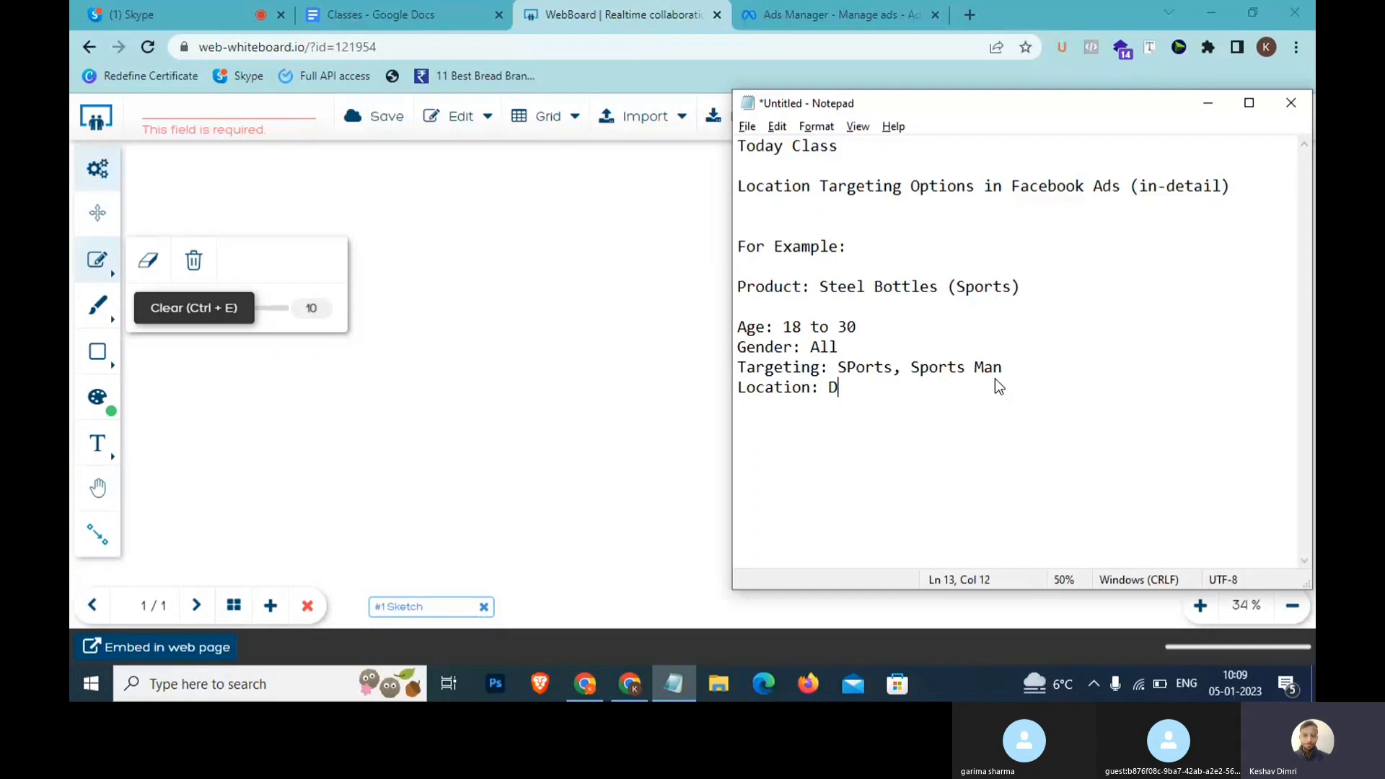
pyautogui.write('elhi')
# Insert the heading "Ad Set:1" above the age line, set off by a blank line.
pyautogui.click(747, 306)
pyautogui.press('Return')
pyautogui.press('Up')
pyautogui.write('Ad')
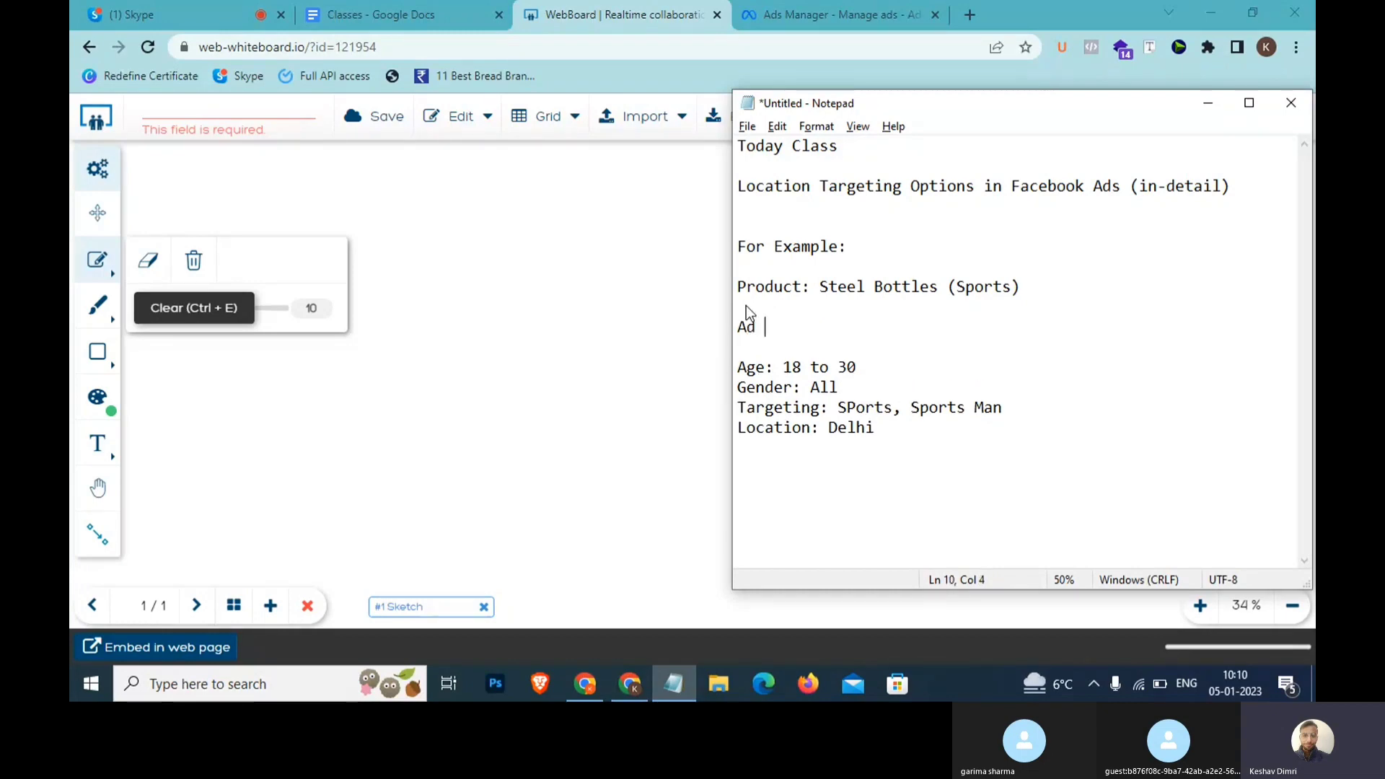
pyautogui.write(' Set:1')
# Add an "Ad Set 3:" block below the first one, reusing its copied audience lines, with Mumbai as the location.
pyautogui.moveTo(1073, 411); pyautogui.dragTo(736, 368)
pyautogui.hotkey('ctrl', 'c')
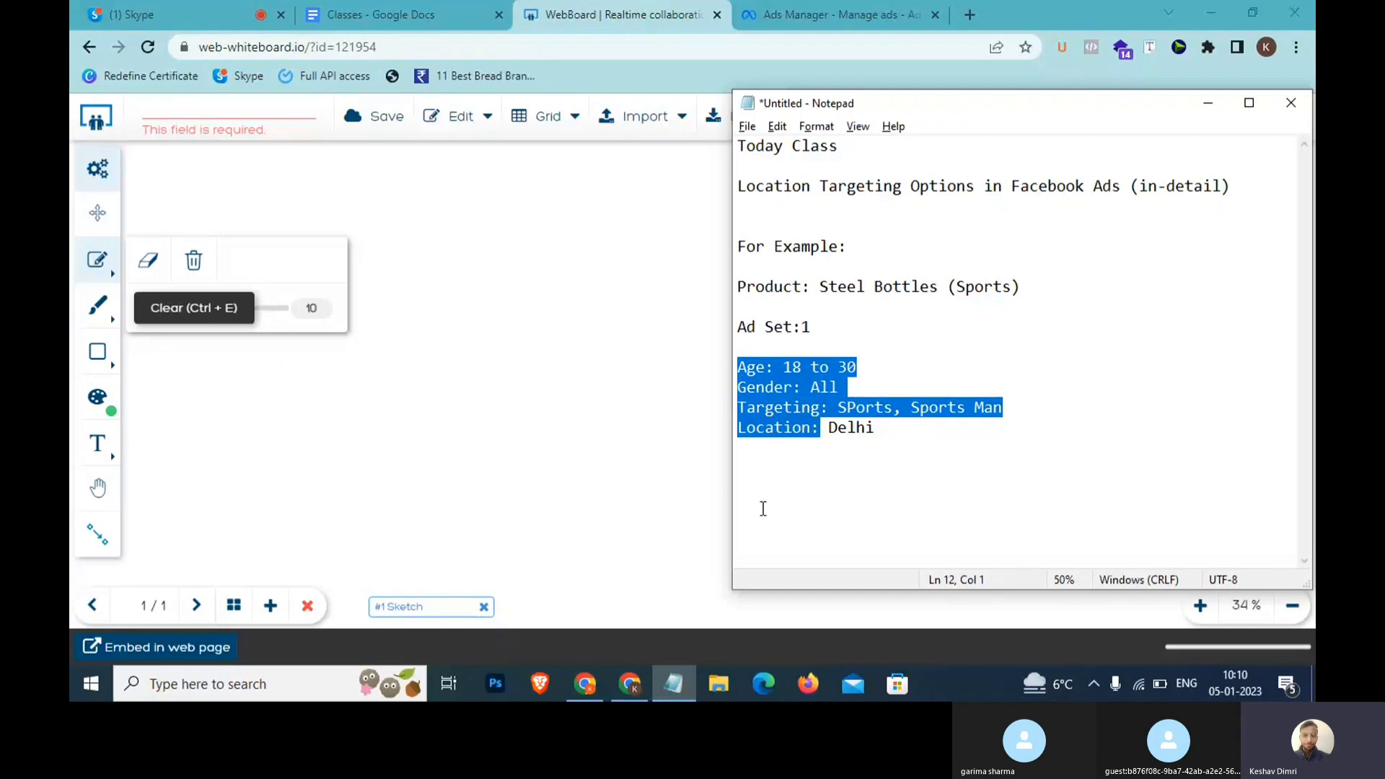
pyautogui.click(890, 433)
pyautogui.click(907, 449)
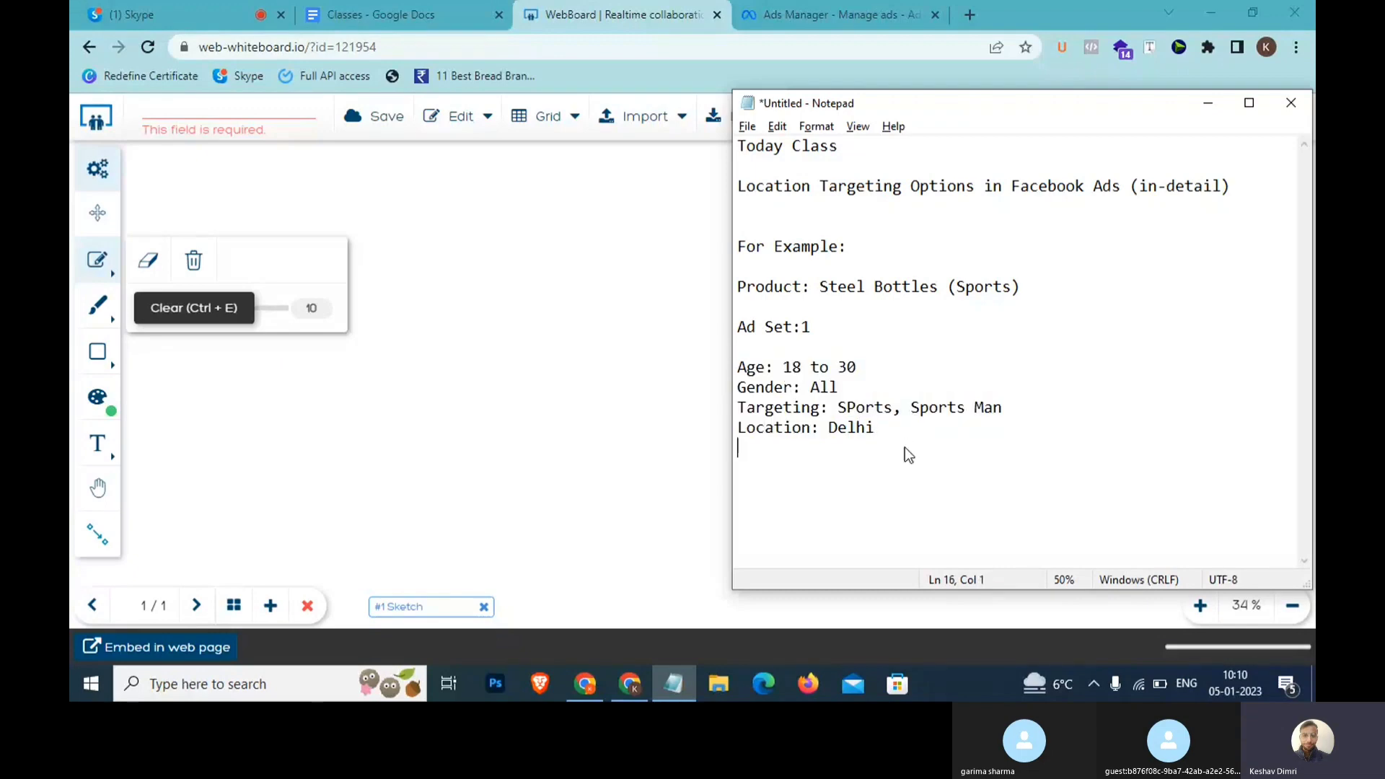
pyautogui.press('Return')
pyautogui.press('Return')
pyautogui.write('Ad Set 3:')
pyautogui.press('Return')
pyautogui.hotkey('ctrl', 'v')
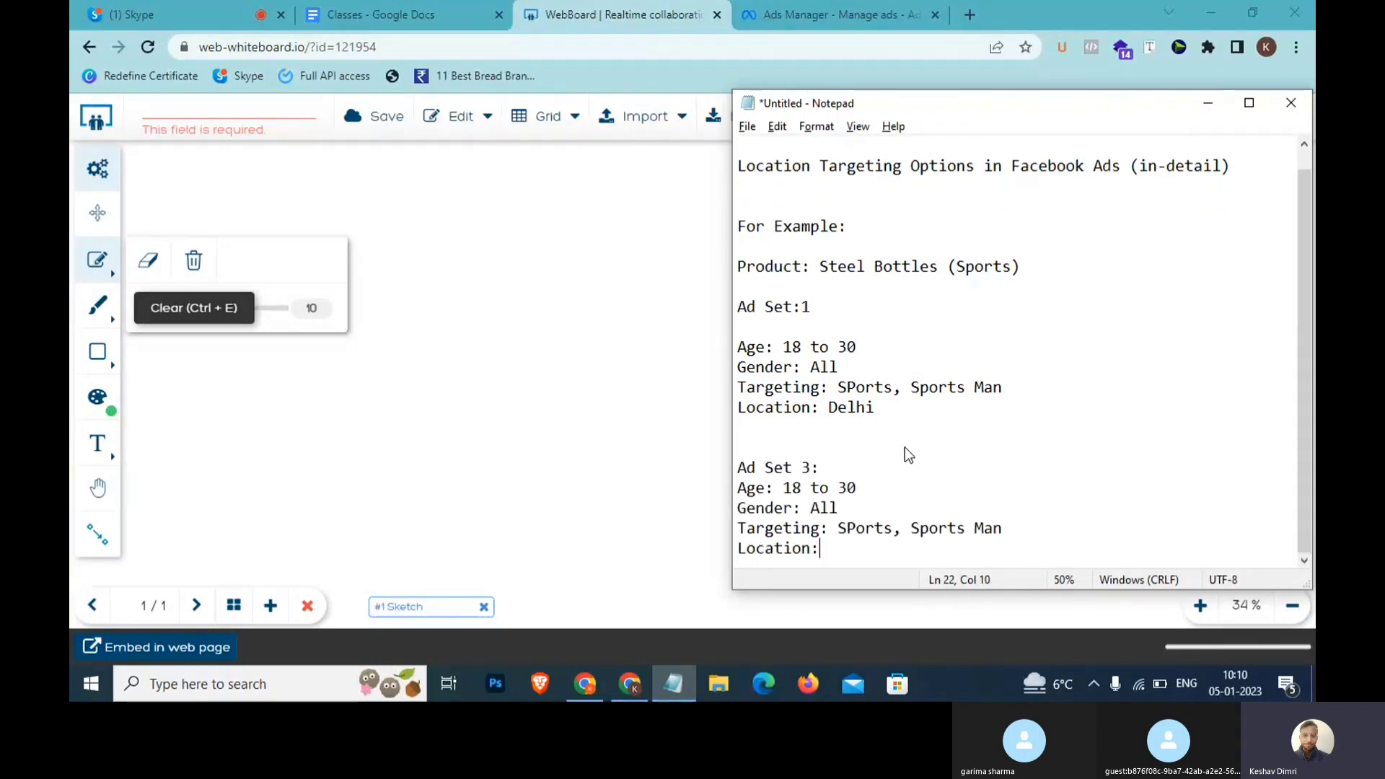
pyautogui.write('Mumbai')
# Highlight the Delhi and Mumbai ad set blocks in turn to compare their audience settings.
pyautogui.moveTo(894, 406); pyautogui.dragTo(738, 307)
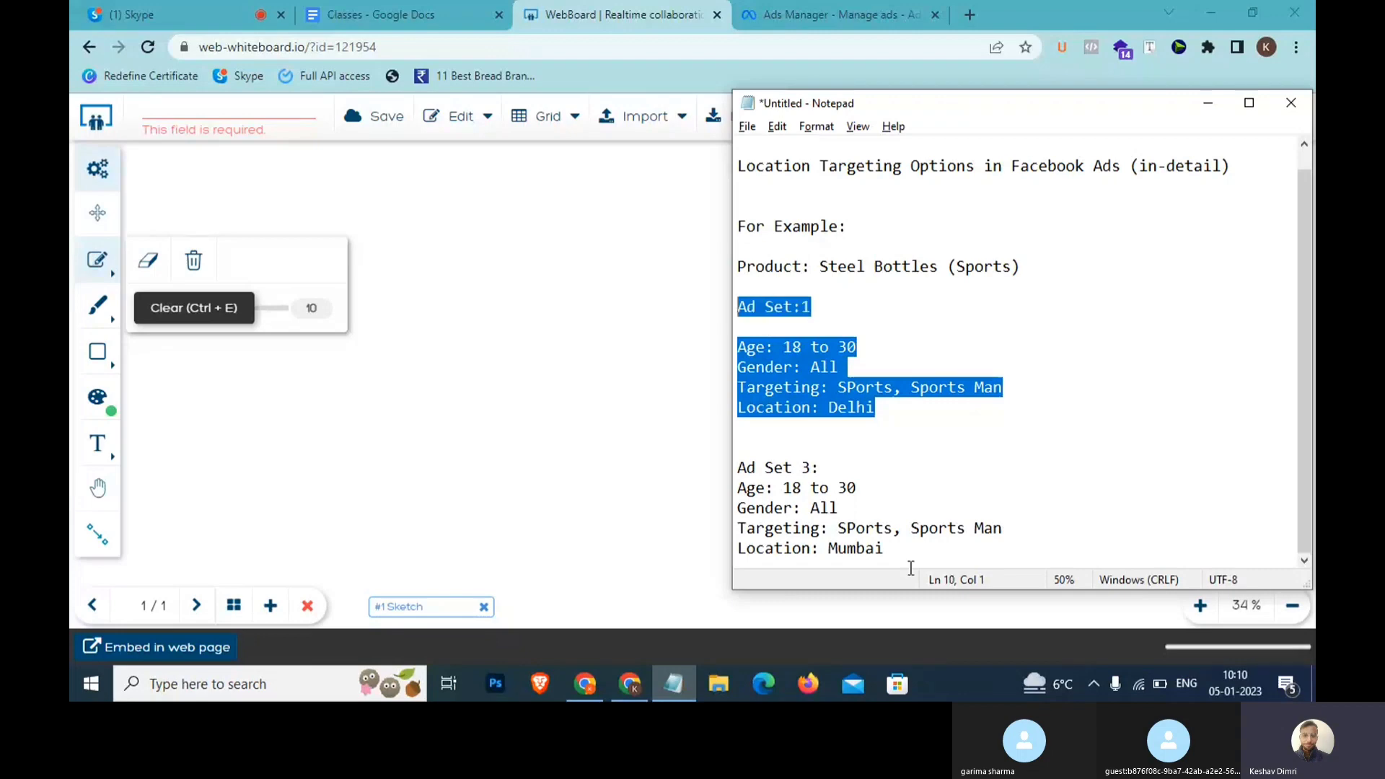
pyautogui.moveTo(903, 569); pyautogui.dragTo(737, 469)
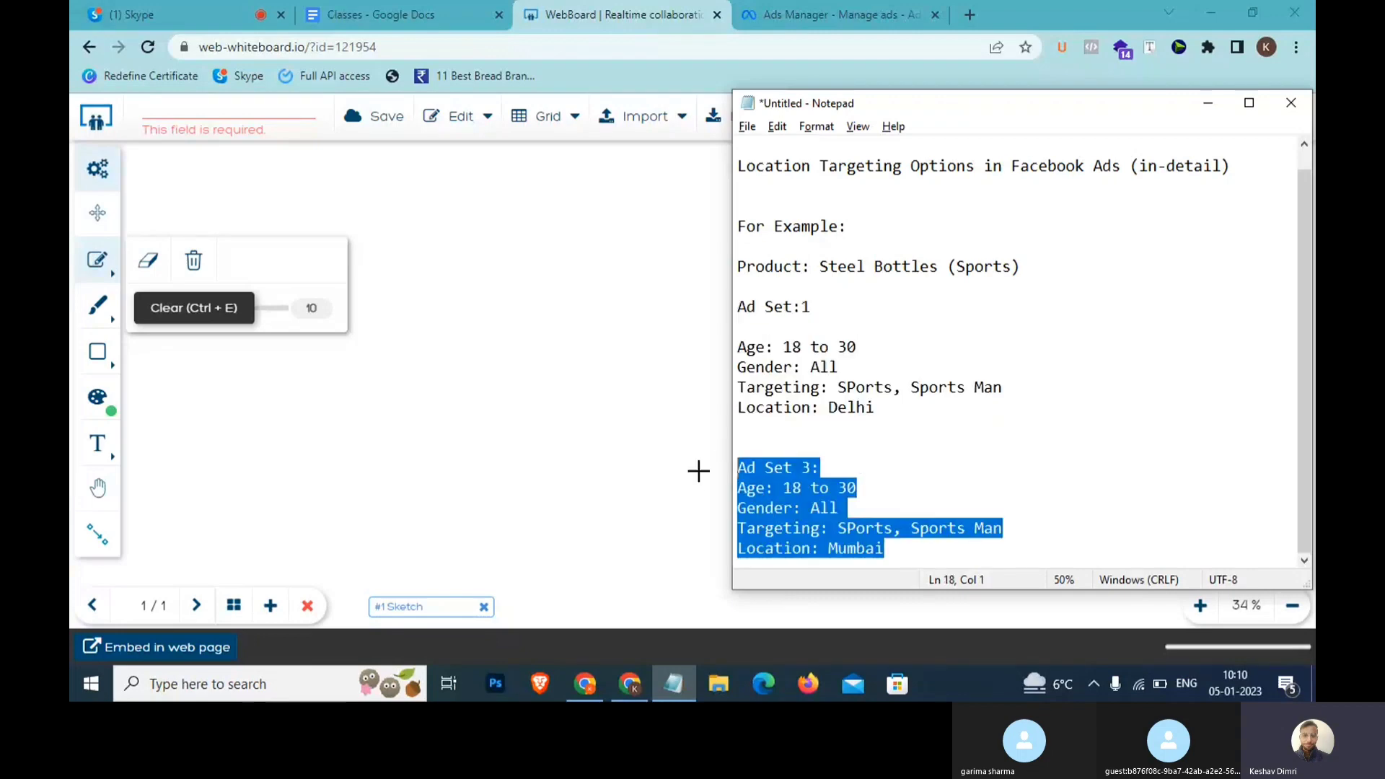
pyautogui.click(860, 488)
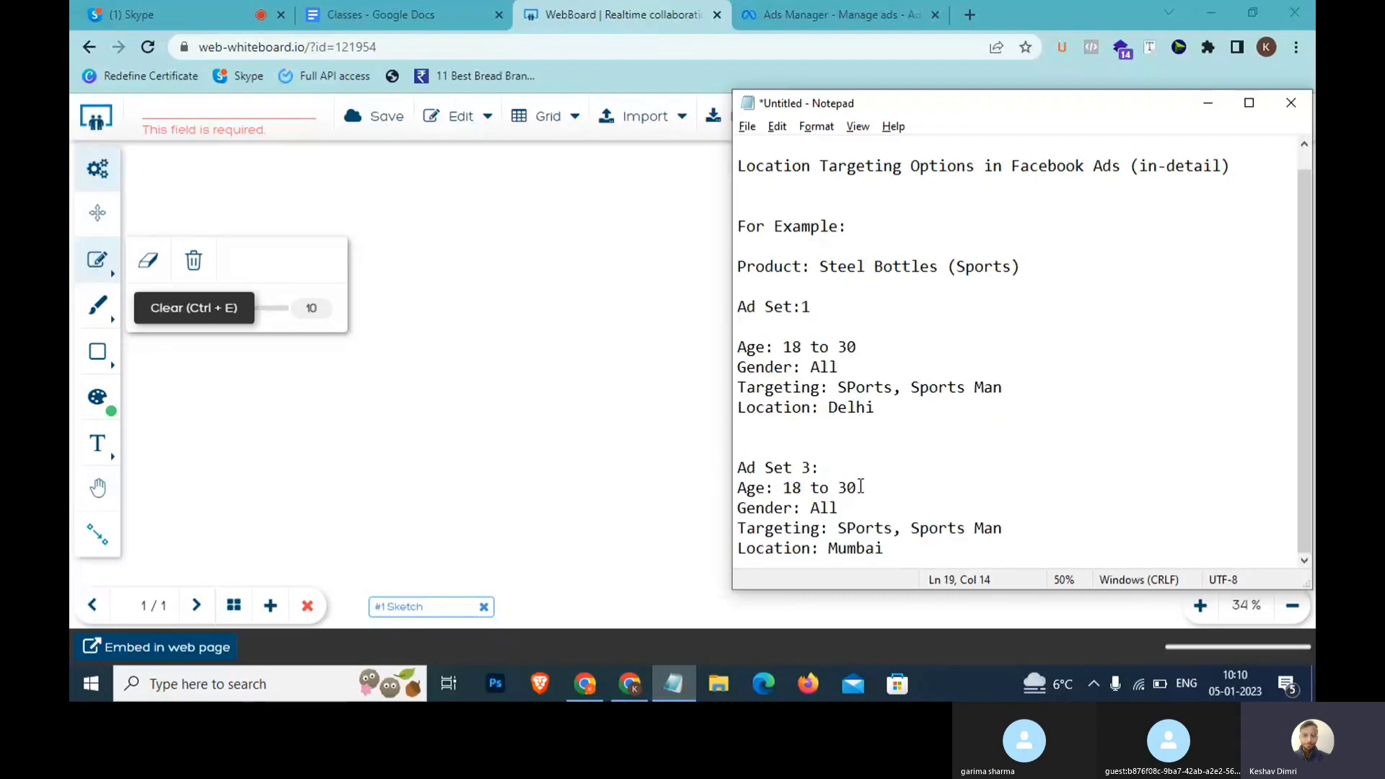
pyautogui.click(841, 468)
pyautogui.moveTo(893, 551); pyautogui.dragTo(749, 488)
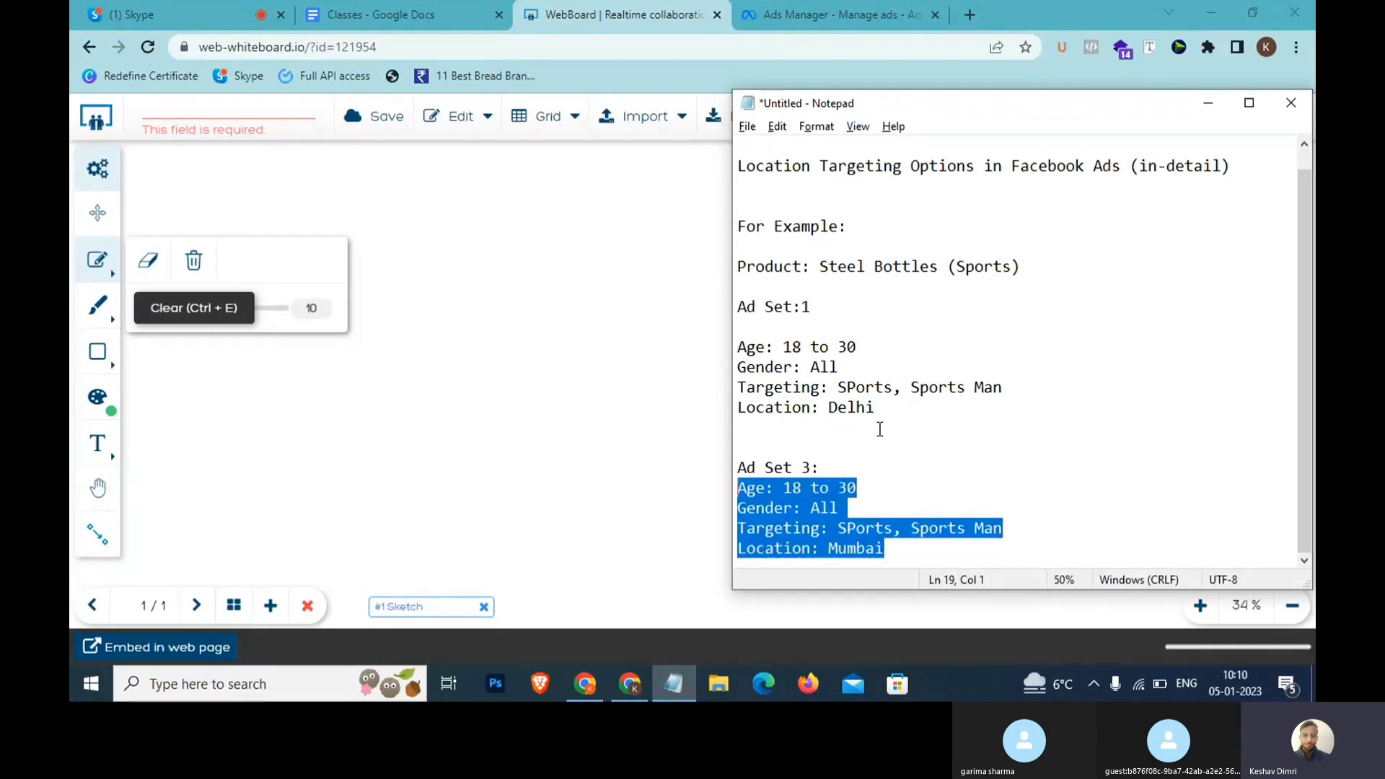
pyautogui.moveTo(878, 409); pyautogui.dragTo(739, 346)
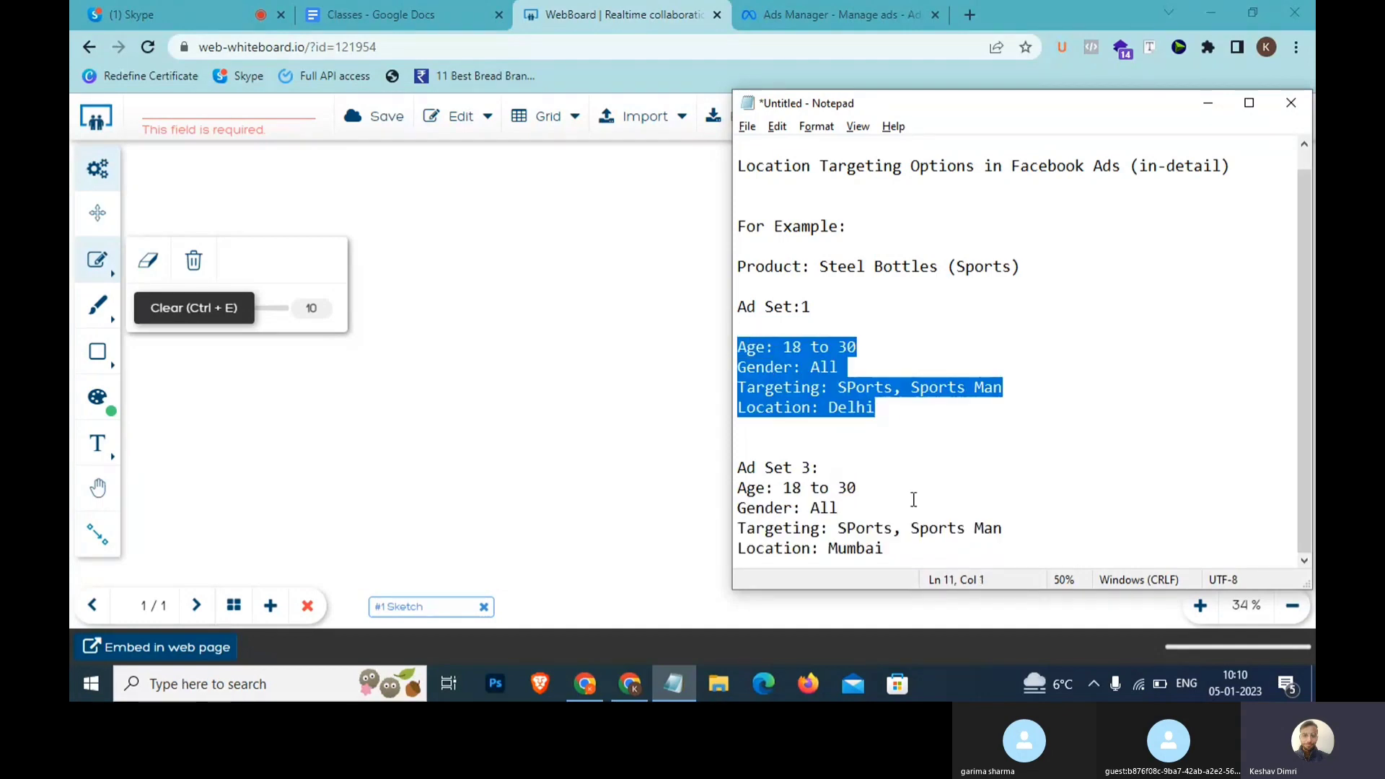
# Below the Mumbai block, write the budget note "Starting : 500 & 500 >>> After 7 Days >> Sales Mumbai >> Delhi".
pyautogui.click(908, 549)
pyautogui.press('Return')
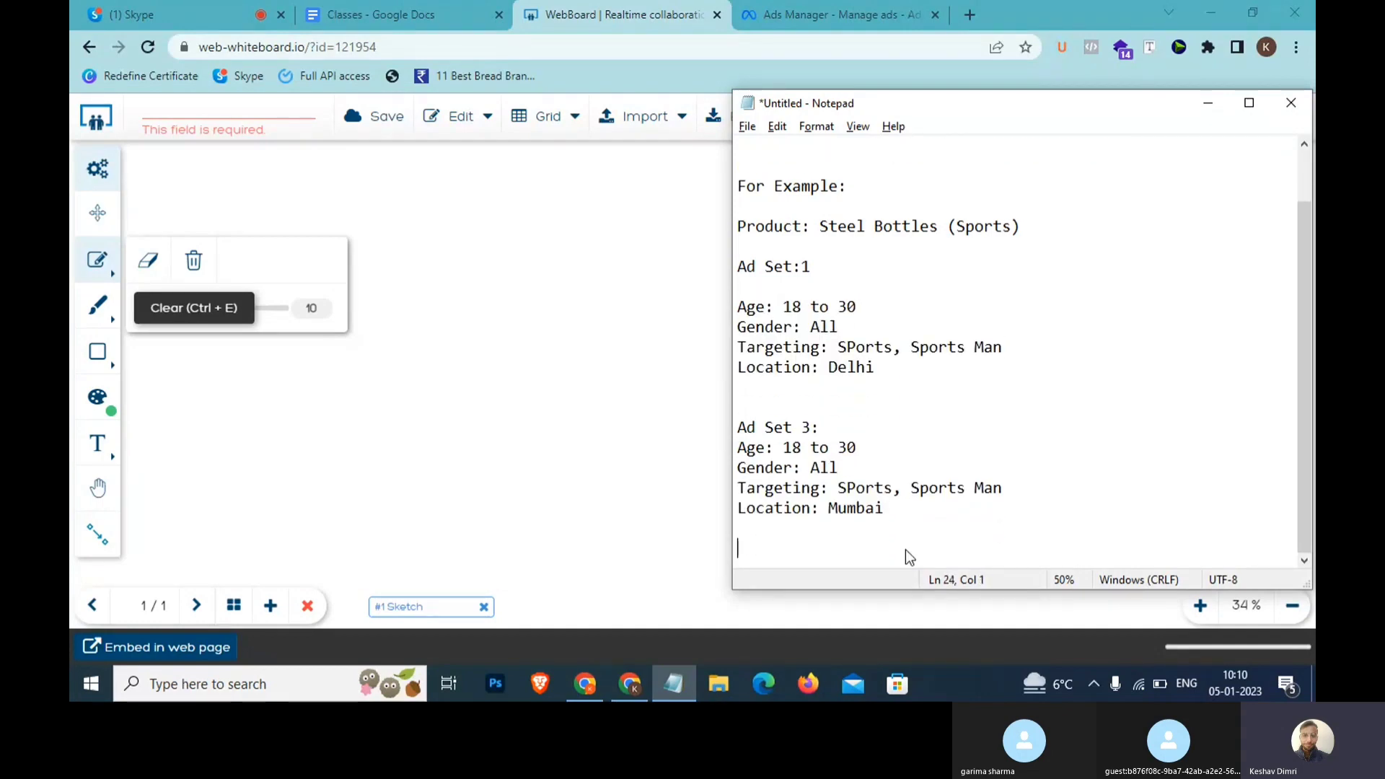
pyautogui.press('Return')
pyautogui.write('Starting ')
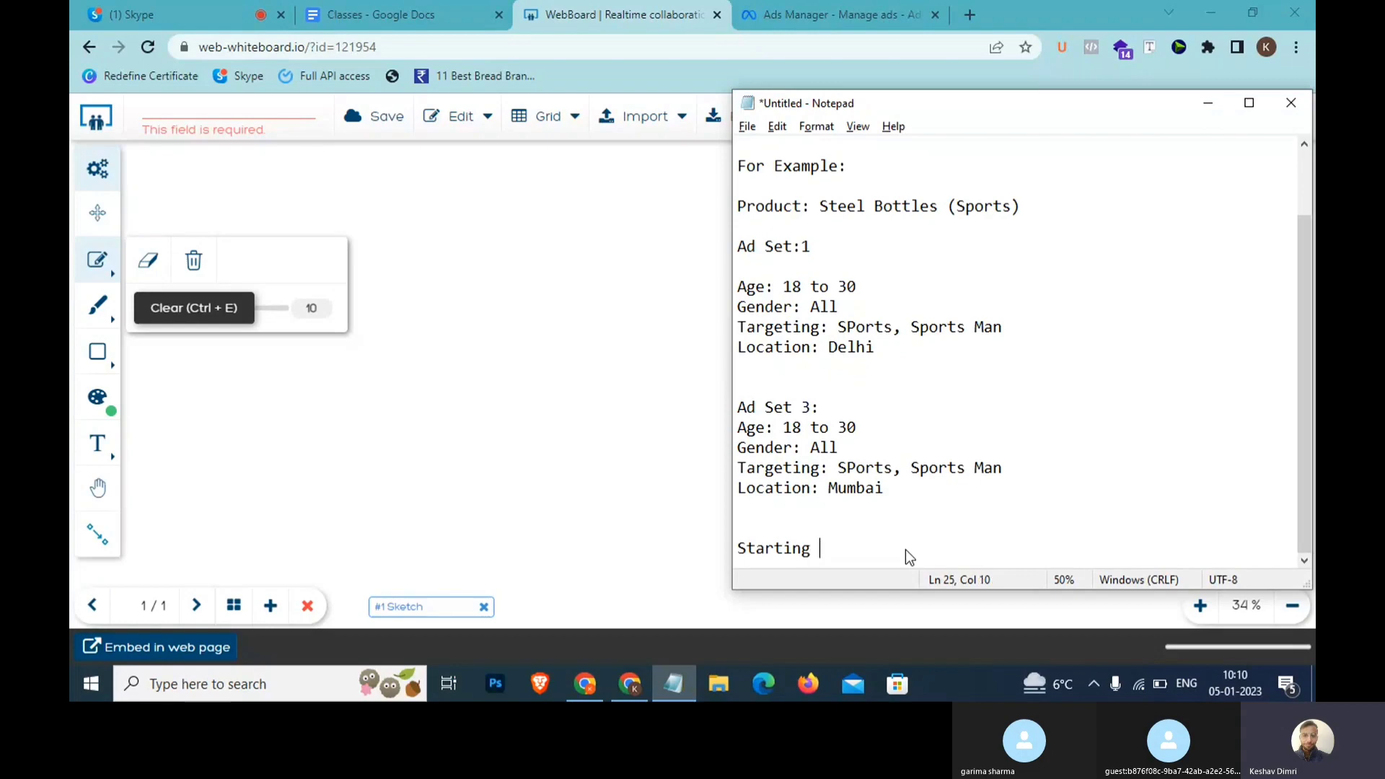
pyautogui.write(': ')
pyautogui.write('500 ')
pyautogui.write('ad')
pyautogui.press('BackSpace')
pyautogui.press('BackSpace')
pyautogui.write('*')
pyautogui.press('BackSpace')
pyautogui.write('& 500 >>> After')
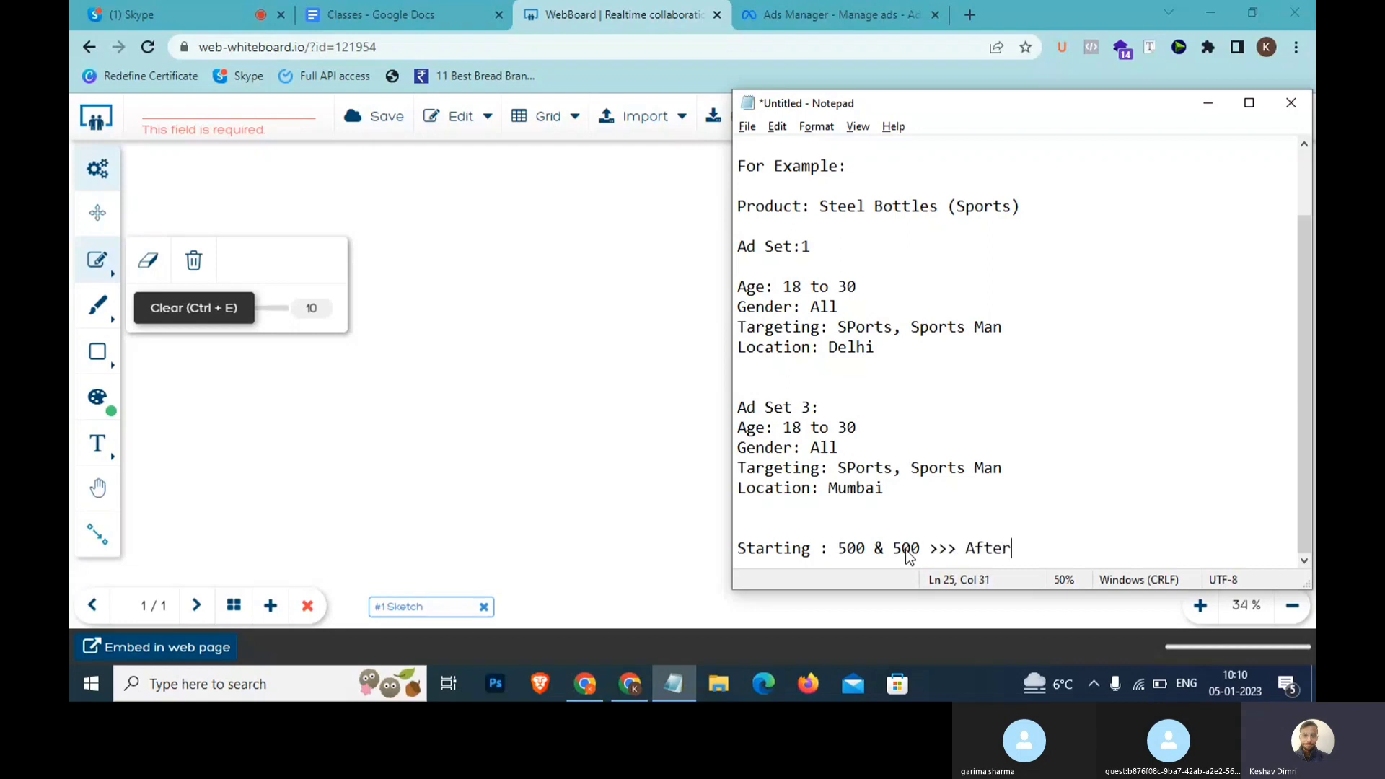
pyautogui.write(' 7 Days >> Sales M')
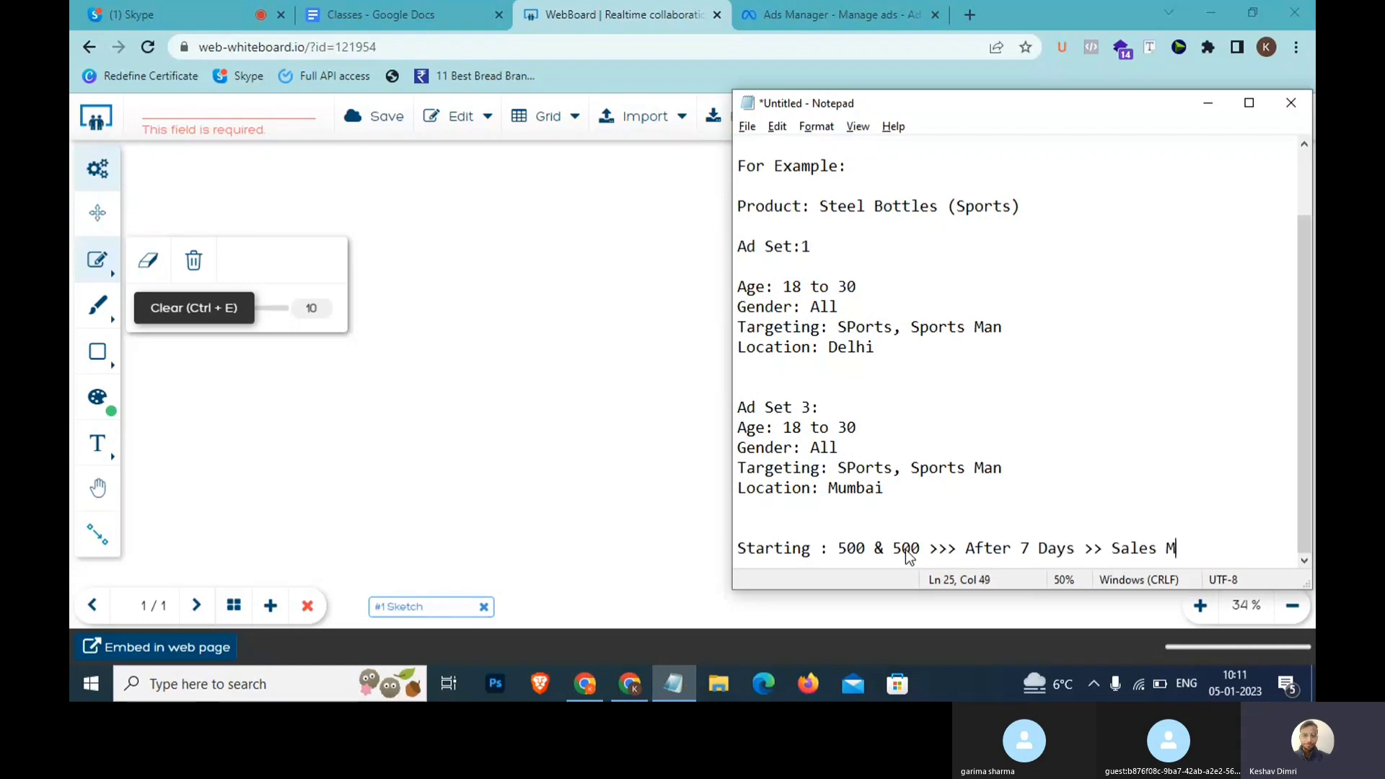
pyautogui.write('umbai >>')
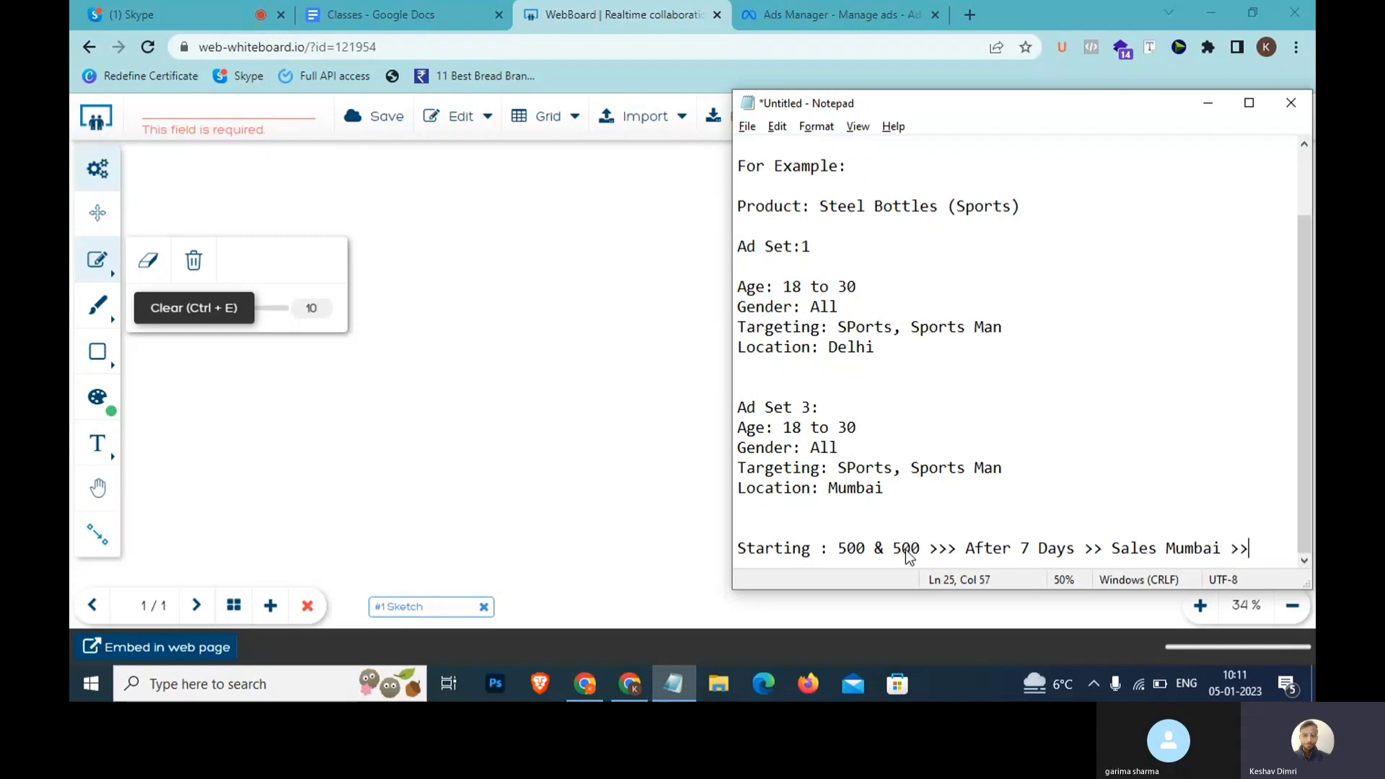
pyautogui.write(' Delhi')
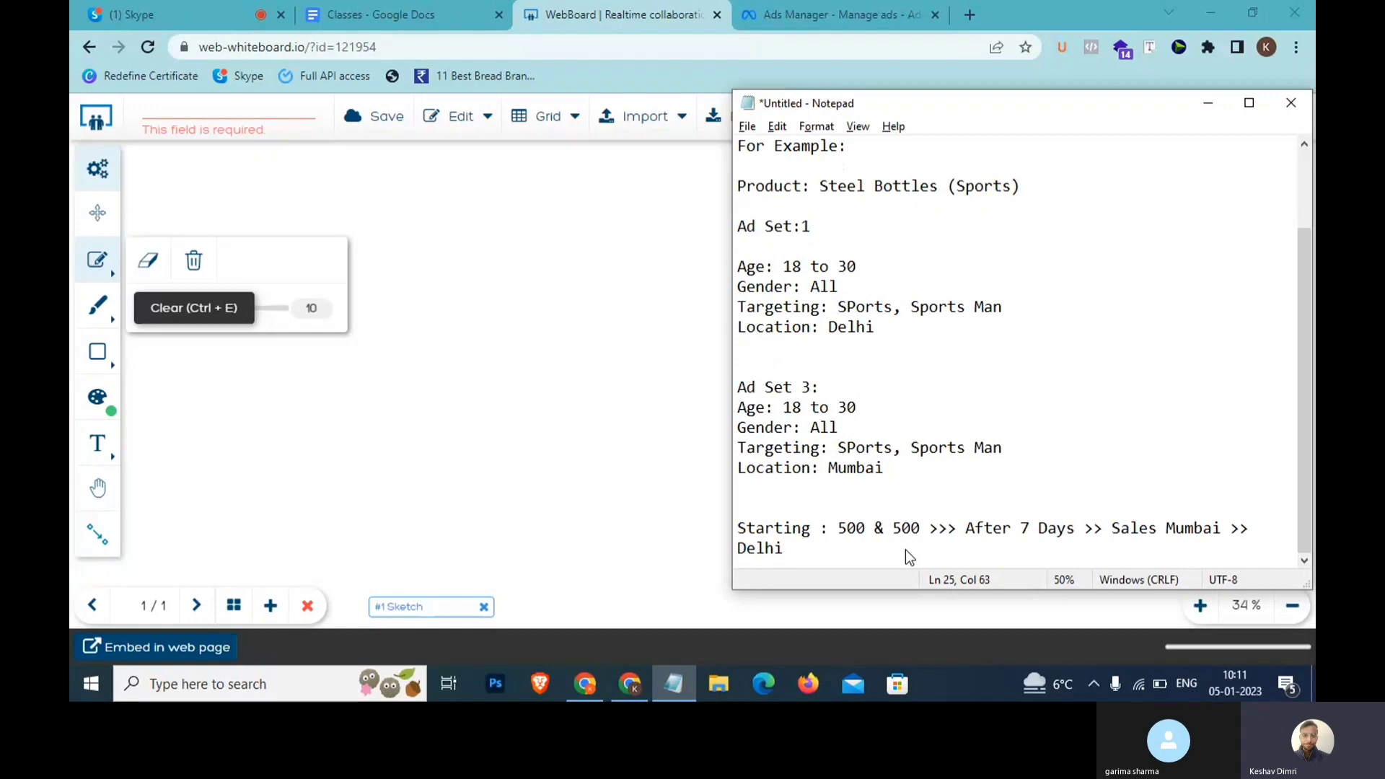
# Continue the budget note with "XXXX >> BUdget ko kam kr do >> Delhi wale ad set ko stop kro".
pyautogui.write('XXXX  >> BU')
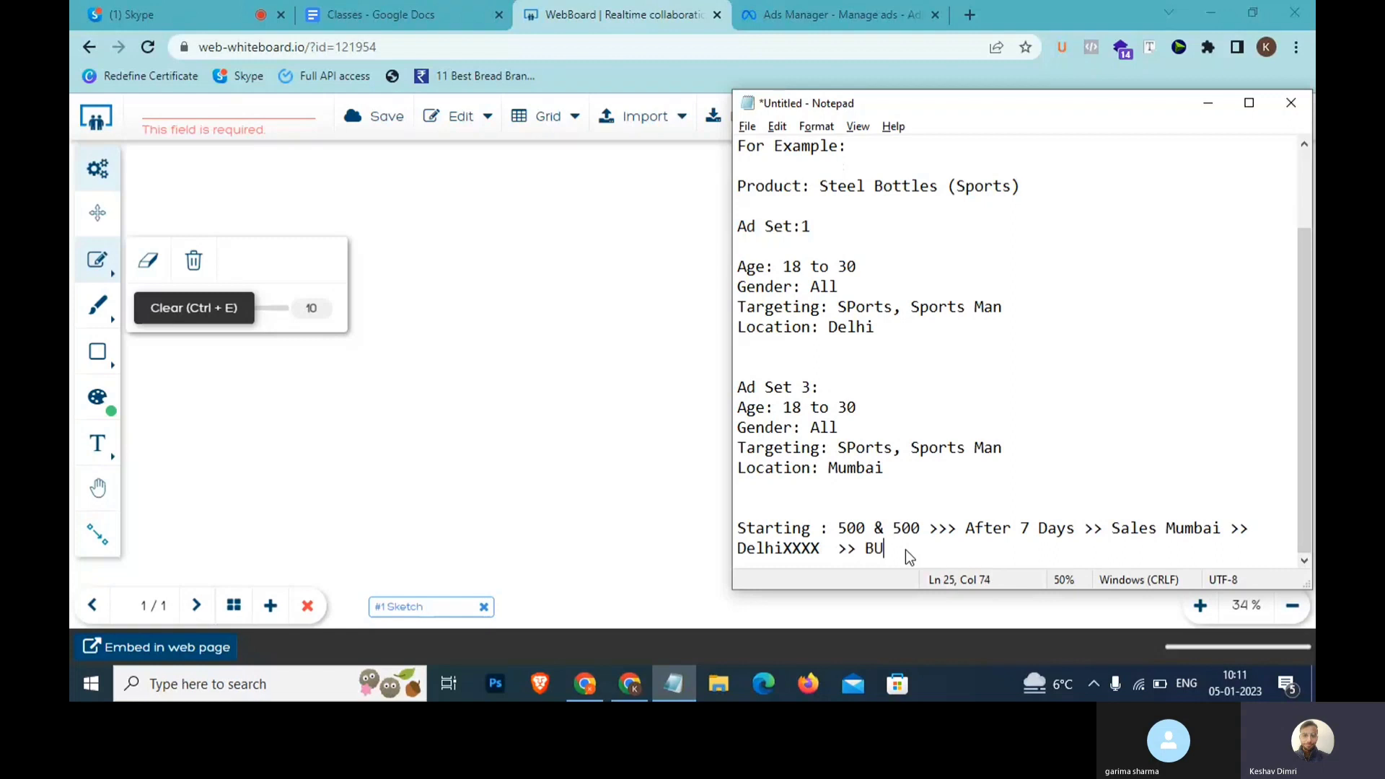
pyautogui.write('dget ko')
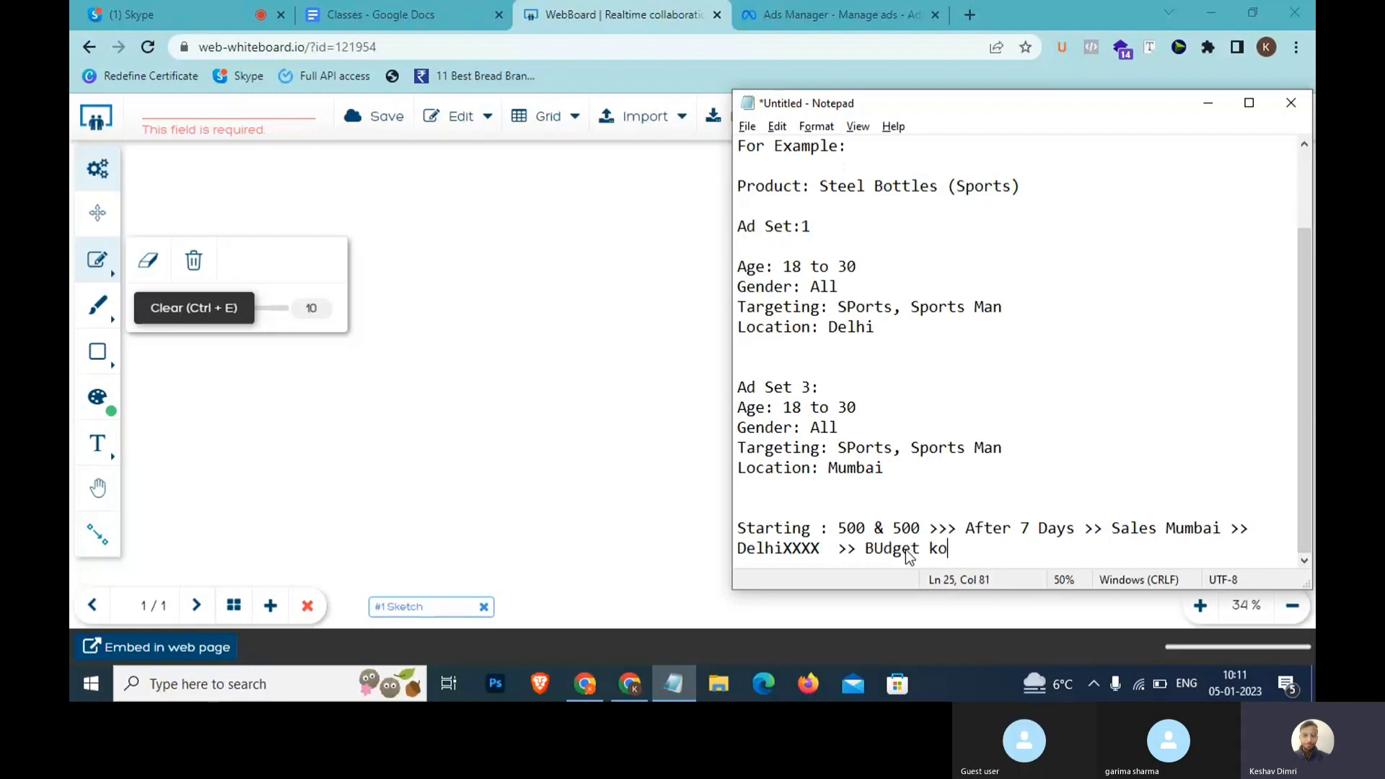
pyautogui.write(' kam kr doo')
pyautogui.press('BackSpace')
pyautogui.write('>> Dek')
pyautogui.press('BackSpace')
pyautogui.write('l')
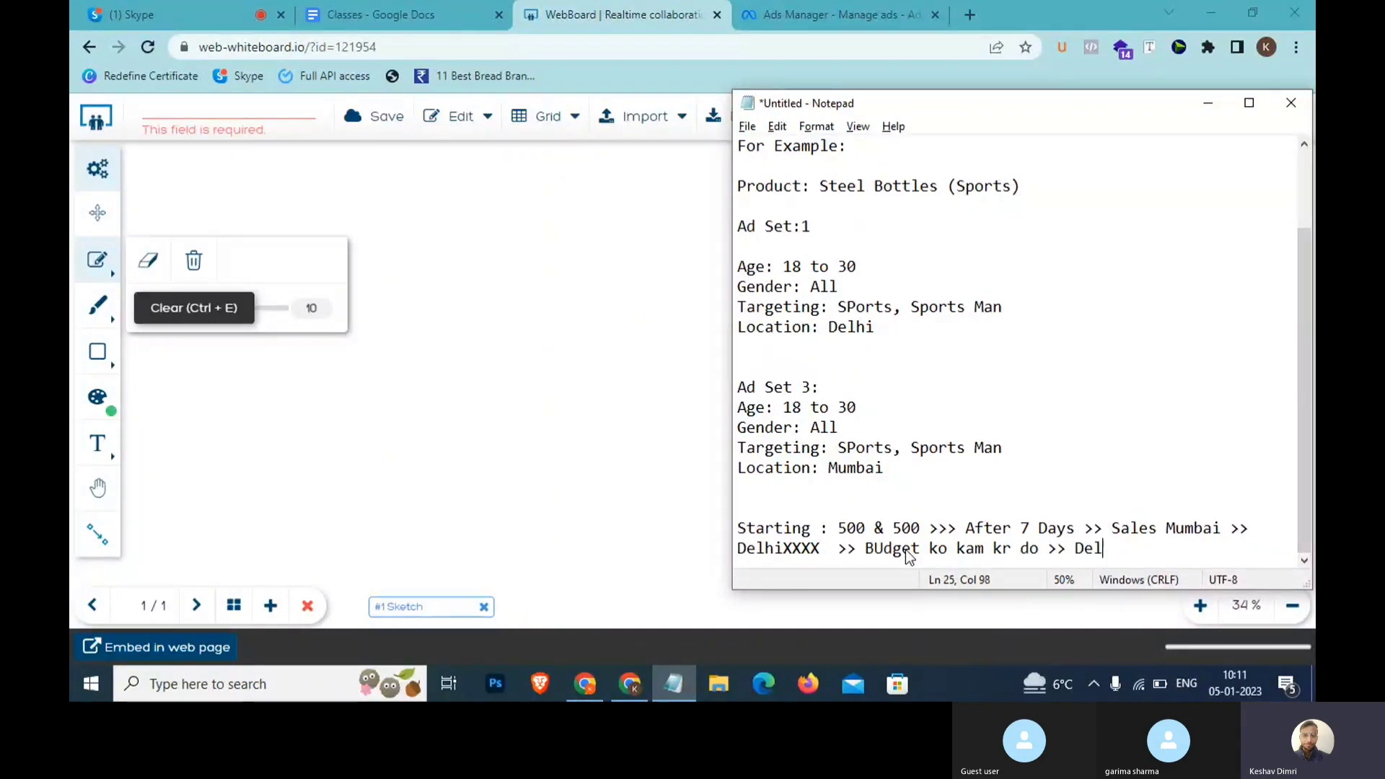
pyautogui.write('hi wale ad ')
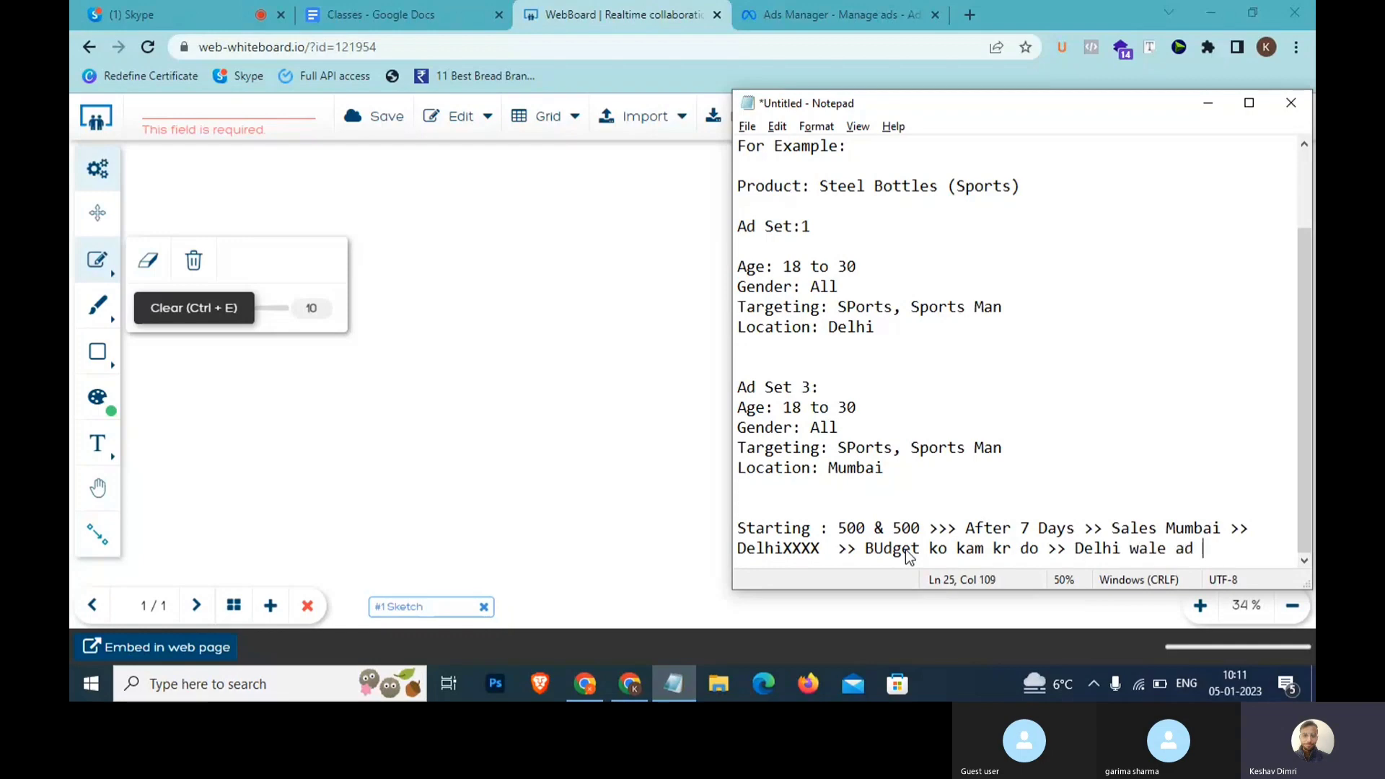
pyautogui.write('set ko stop kro')
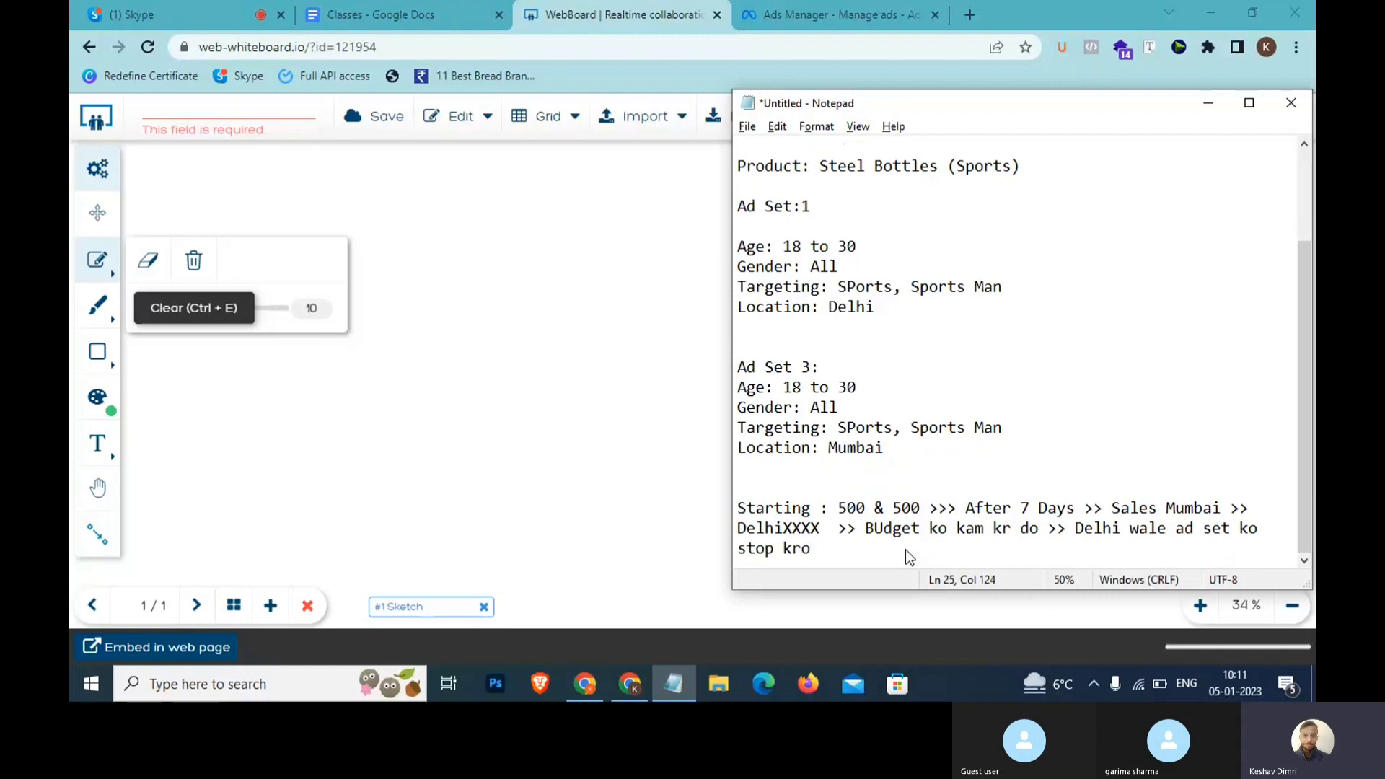
# Add the budget split "200 & 800" a few lines below the note and highlight it.
pyautogui.press('Return')
pyautogui.press('Return')
pyautogui.press('Return')
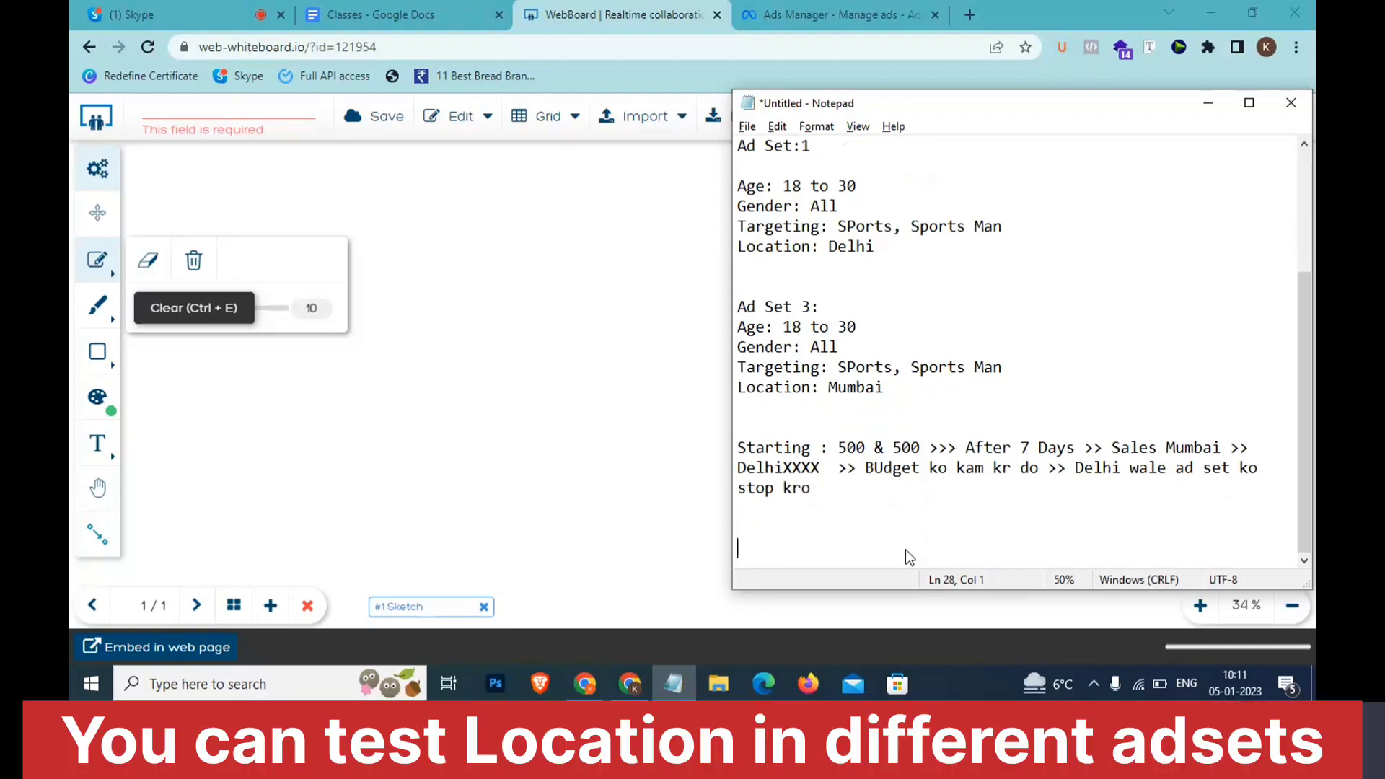
pyautogui.write('200 & 8000')
pyautogui.press('BackSpace')
pyautogui.moveTo(891, 562); pyautogui.dragTo(789, 532)
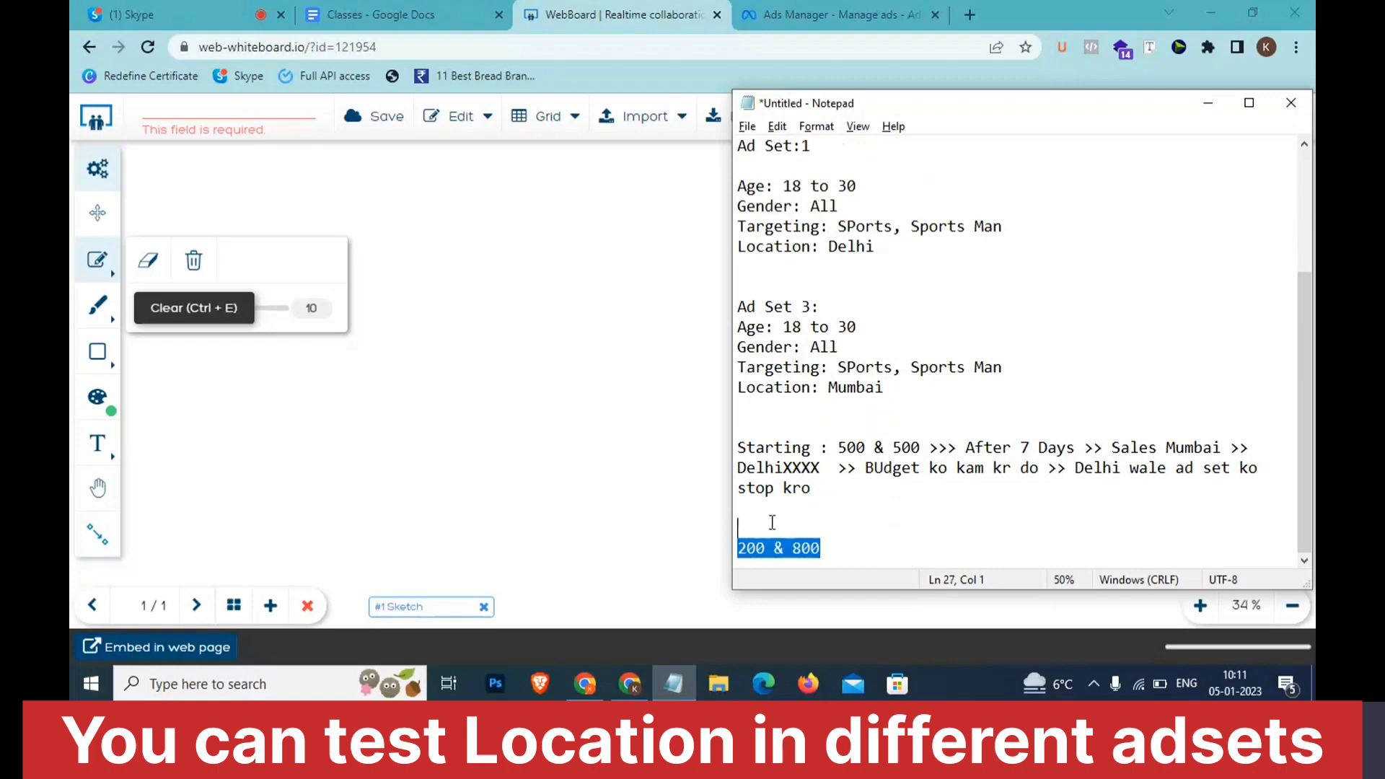
# Insert two blank lines after the Mumbai location and renumber that block's heading as "Ad Set 2:".
pyautogui.moveTo(890, 390); pyautogui.dragTo(724, 384)
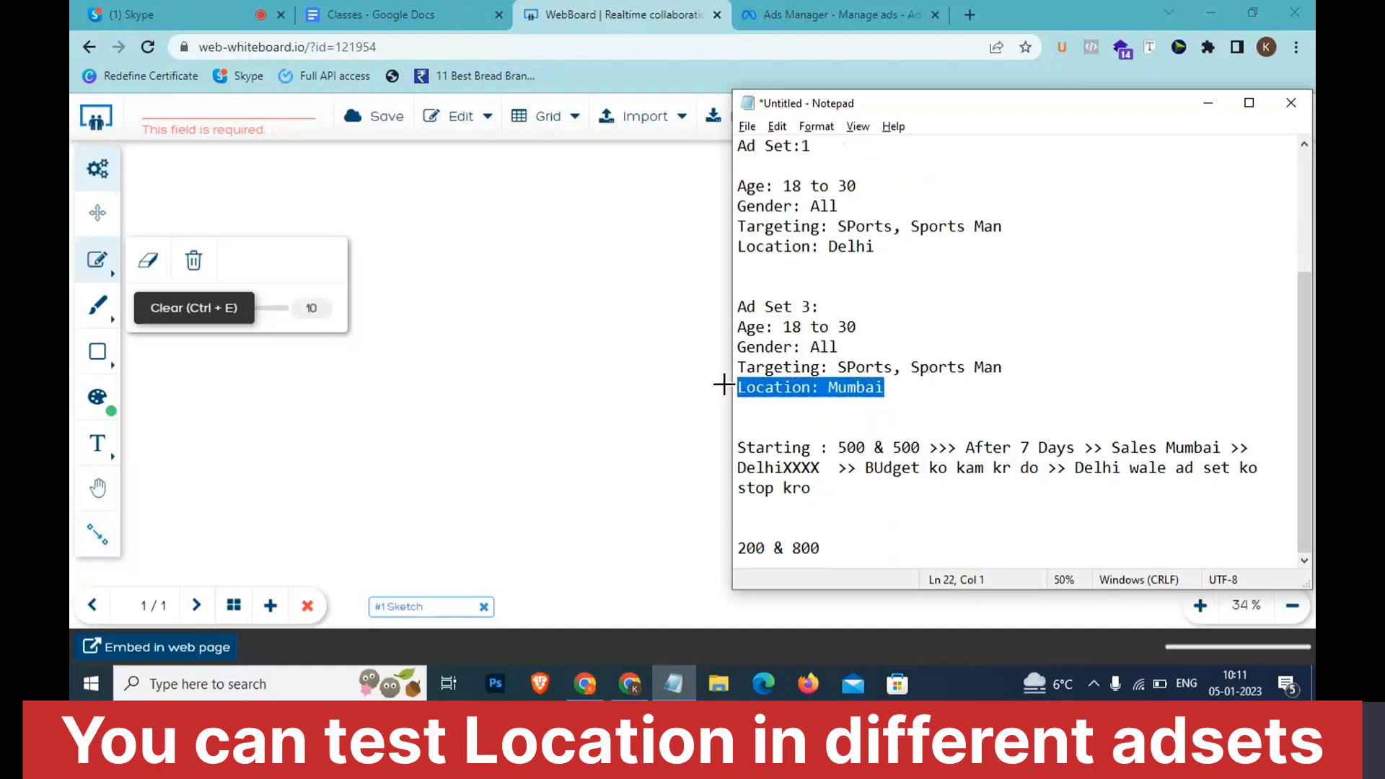
pyautogui.click(889, 394)
pyautogui.press('Return')
pyautogui.press('Return')
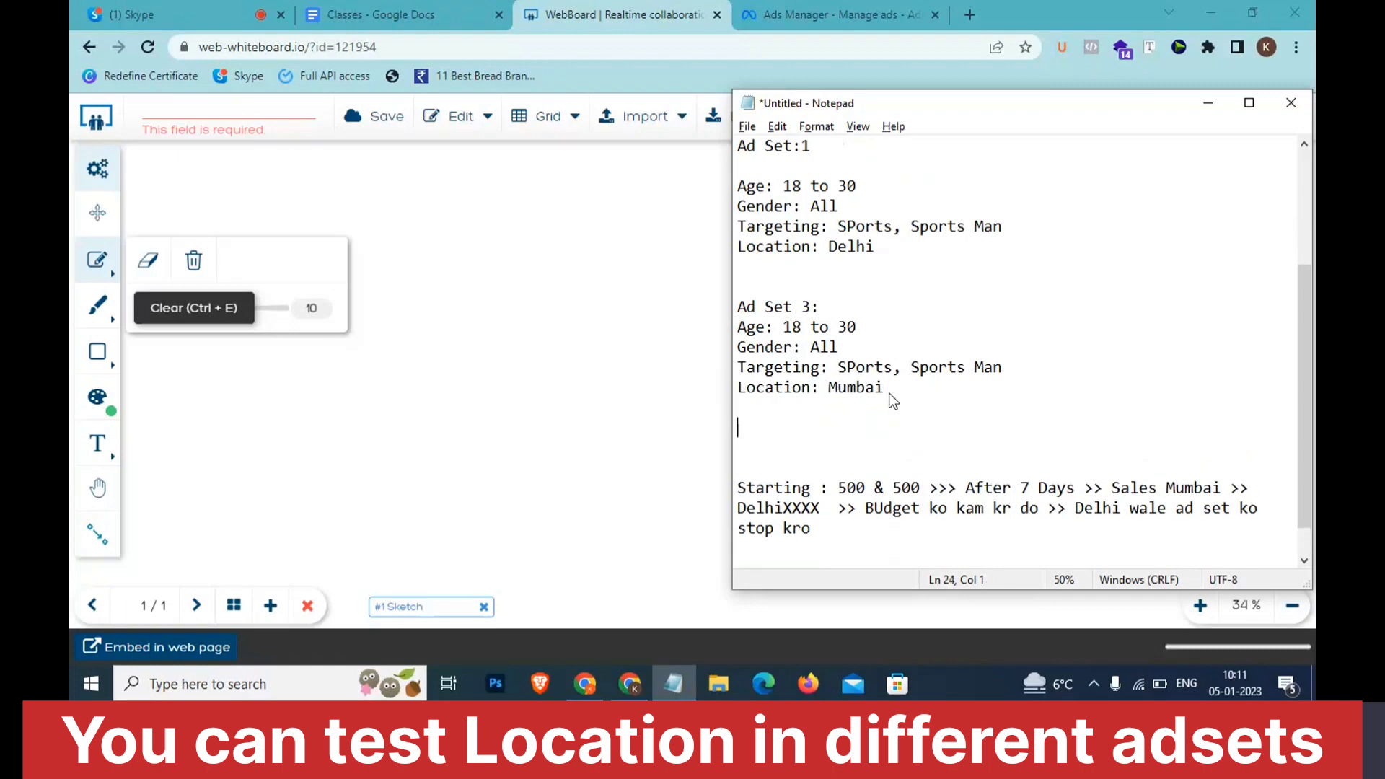
pyautogui.click(806, 310)
pyautogui.write('2')
pyautogui.press('Delete')
# Duplicate the Ad Set 2 block, from its heading through "Location:" without the city, above the budget note.
pyautogui.moveTo(736, 308); pyautogui.dragTo(819, 388)
pyautogui.hotkey('ctrl', 'c')
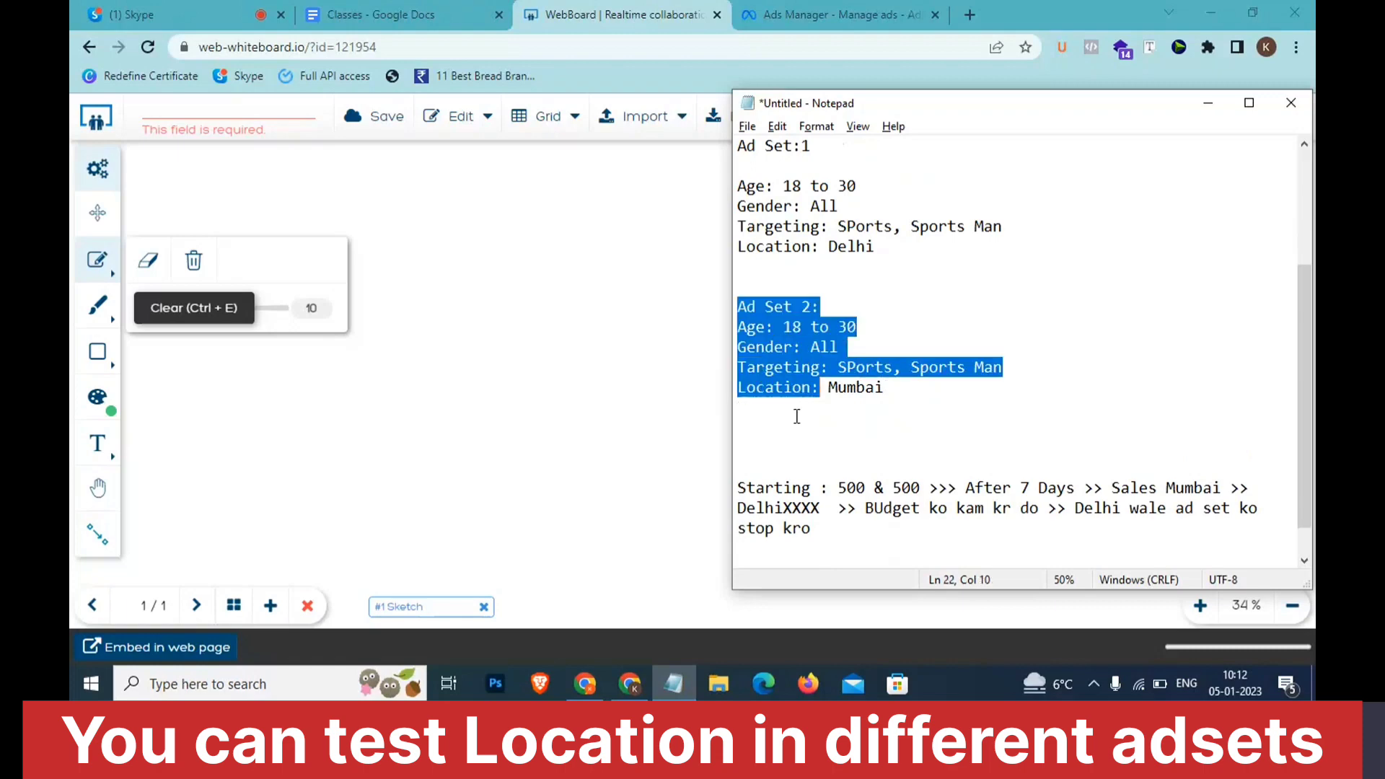
pyautogui.click(778, 438)
pyautogui.hotkey('ctrl', 'v')
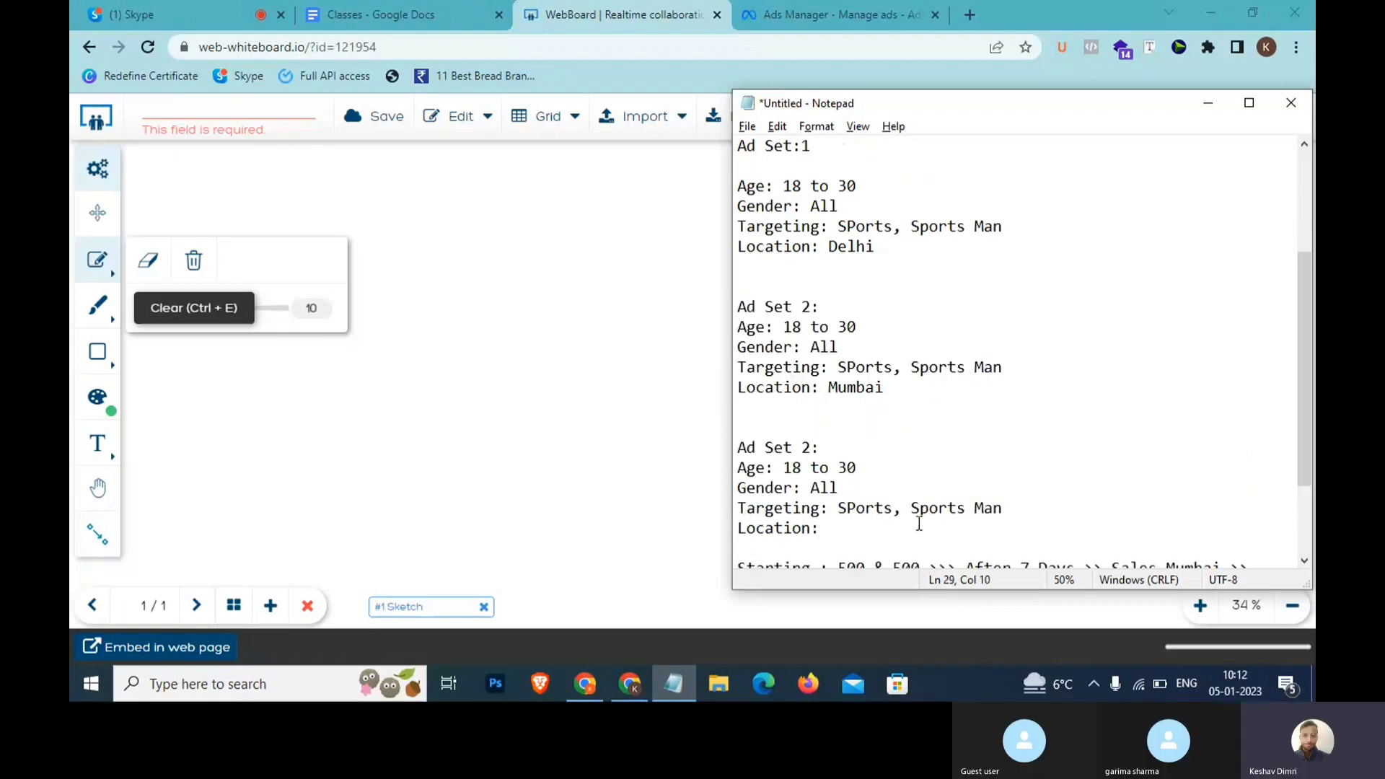
# Fill in Kolkata as the location of the duplicated ad set block and leave a blank line below it.
pyautogui.write('Kolkata')
pyautogui.press('Return')
pyautogui.press('Return')
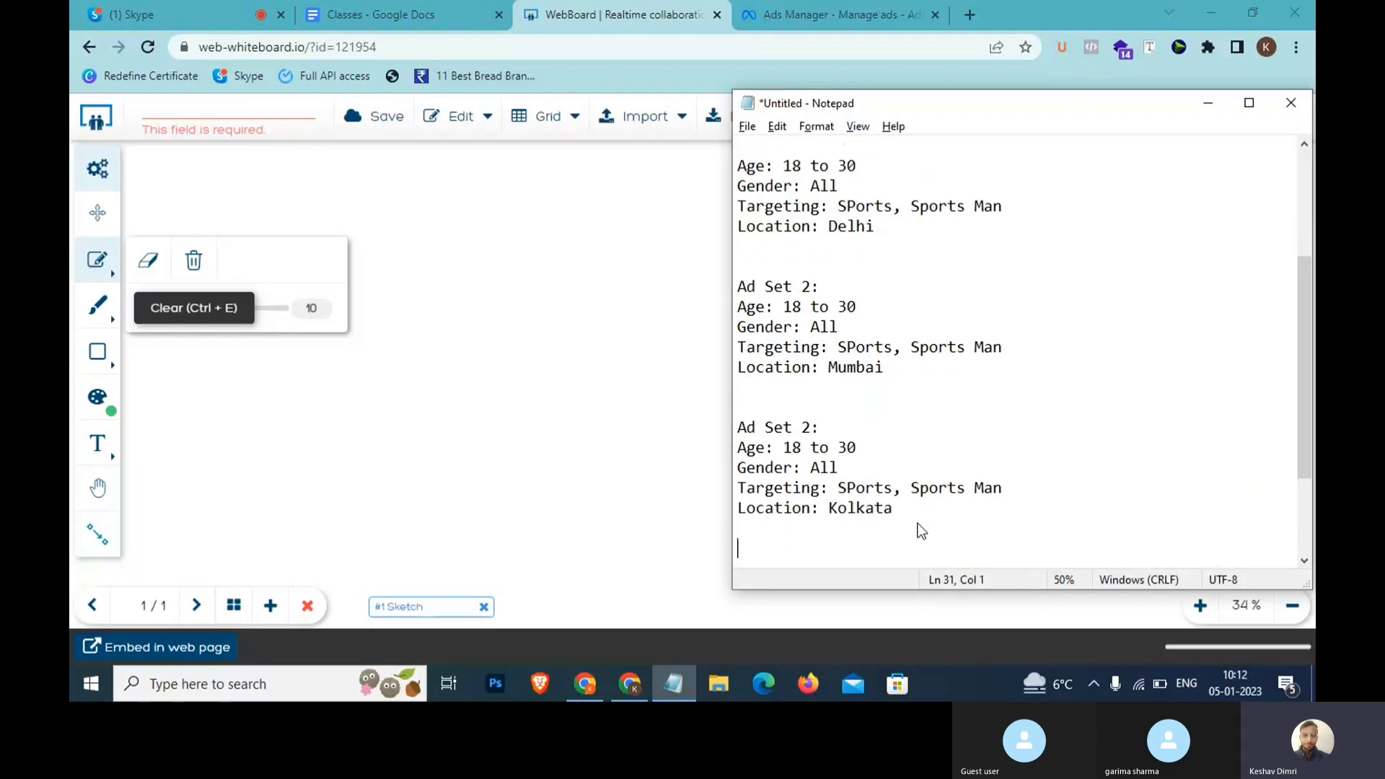
# Write the note "test >> WHich location is best for you" below the Kolkata block.
pyautogui.write('test >> WHich l')
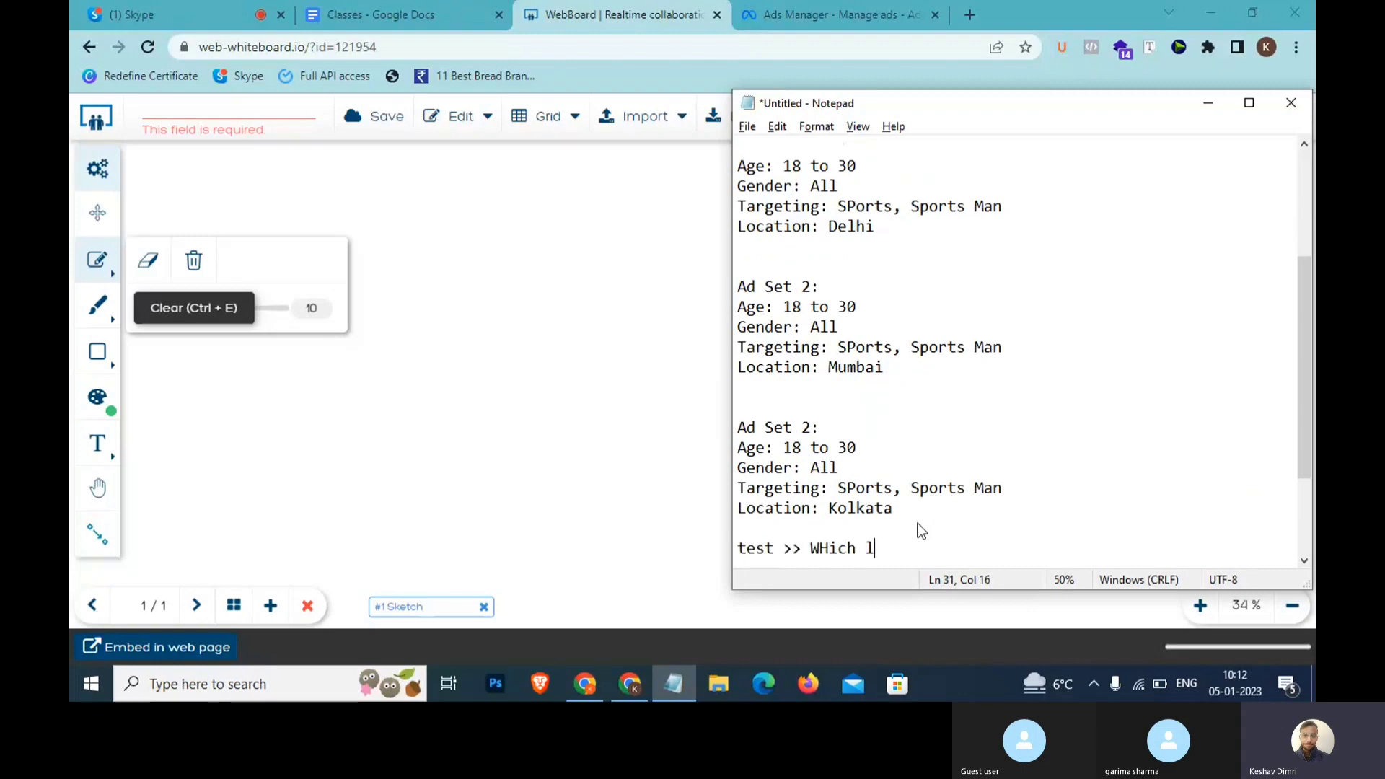
pyautogui.write('ocation for')
pyautogui.press('BackSpace')
pyautogui.press('BackSpace')
pyautogui.write('s fo')
pyautogui.press('BackSpace')
pyautogui.press('BackSpace')
pyautogui.write('b')
pyautogui.write('st f')
pyautogui.press('BackSpace')
pyautogui.press('BackSpace')
pyautogui.press('BackSpace')
pyautogui.press('BackSpace')
pyautogui.write('est for you')
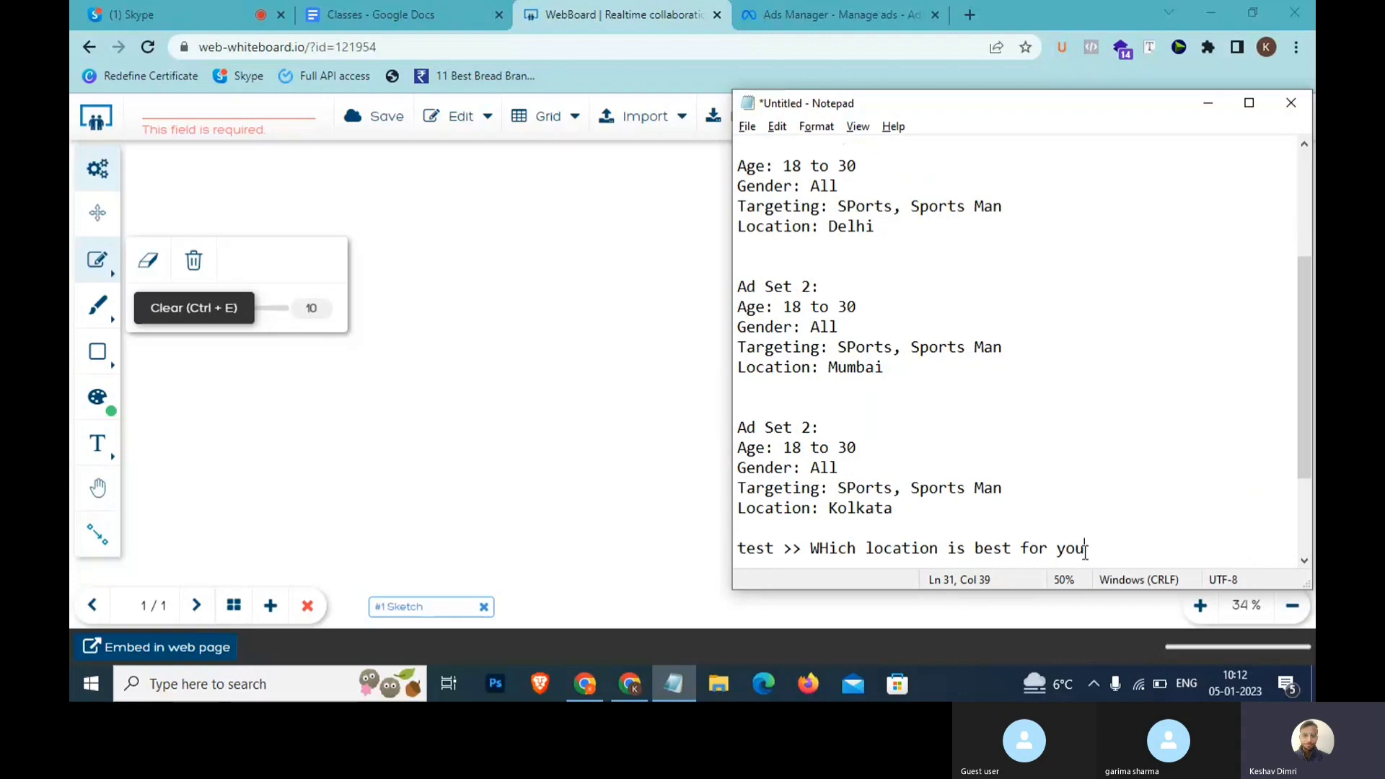
# Renumber the Kolkata block's heading as "Ad Set 3:".
pyautogui.click(810, 427)
pyautogui.press('BackSpace')
pyautogui.write('3')
pyautogui.scroll(1, 810, 432)
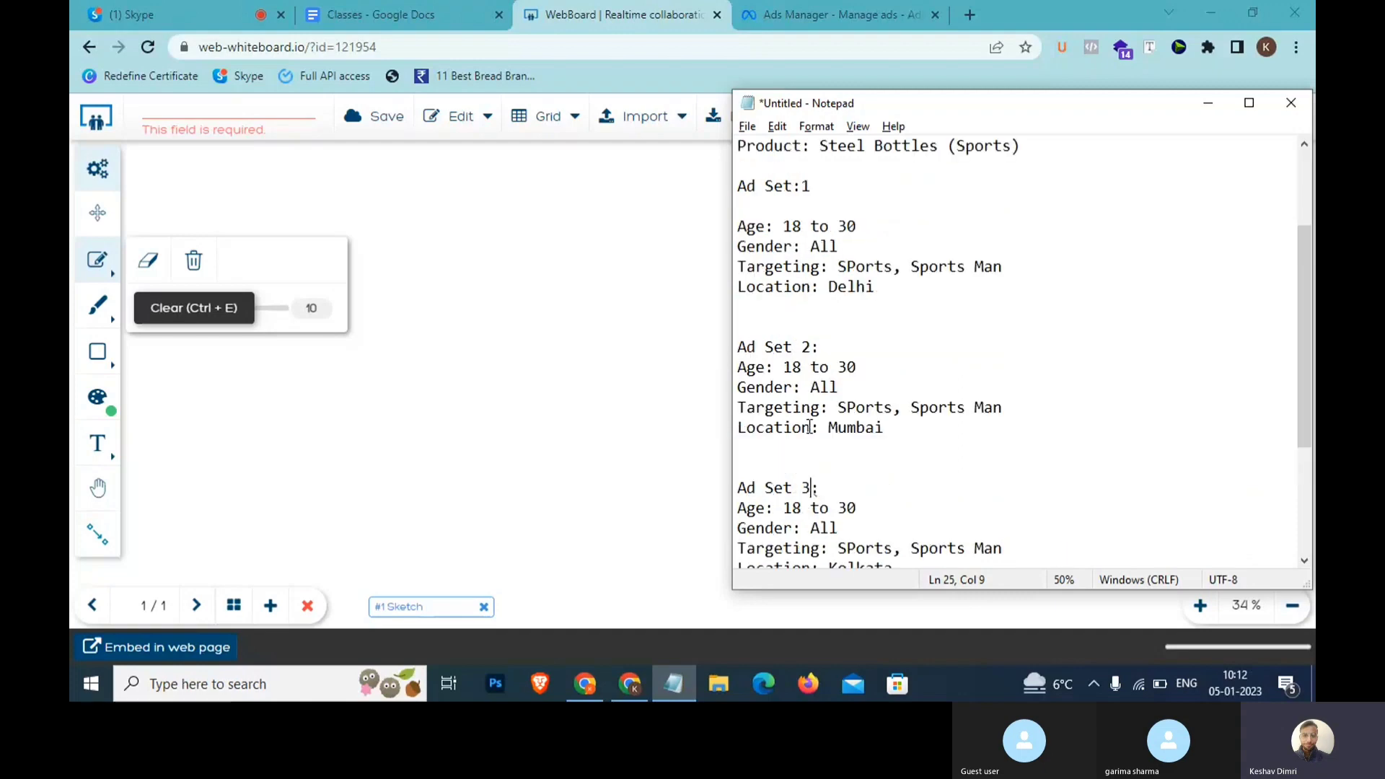
# Highlight the ad set blocks, then the targeting and location lines of Ad Set 1.
pyautogui.moveTo(738, 189); pyautogui.dragTo(737, 226)
pyautogui.click(901, 550)
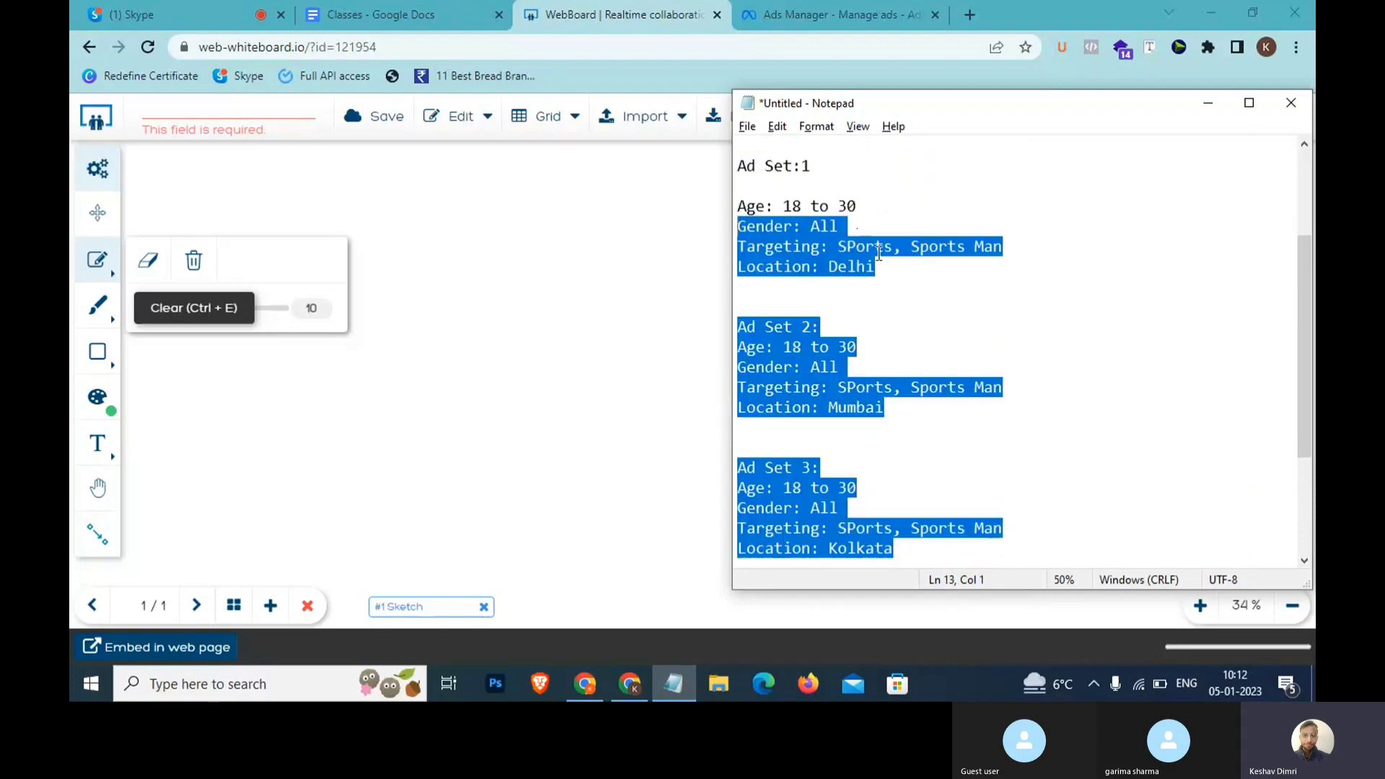
pyautogui.moveTo(888, 278); pyautogui.dragTo(734, 248)
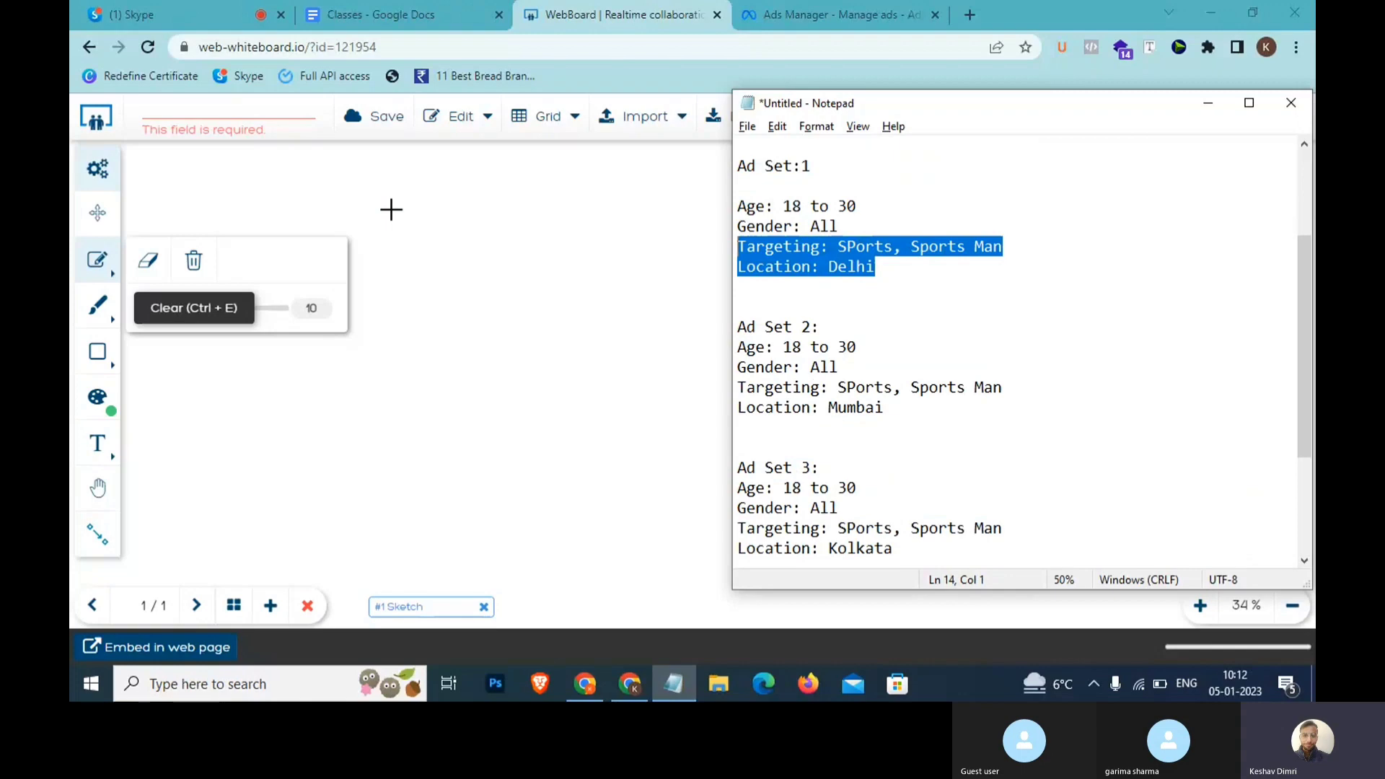
# Switch to Ads Manager and add the city Delhi, Delhi, India as an included location of the ad set.
pyautogui.click(732, 14)
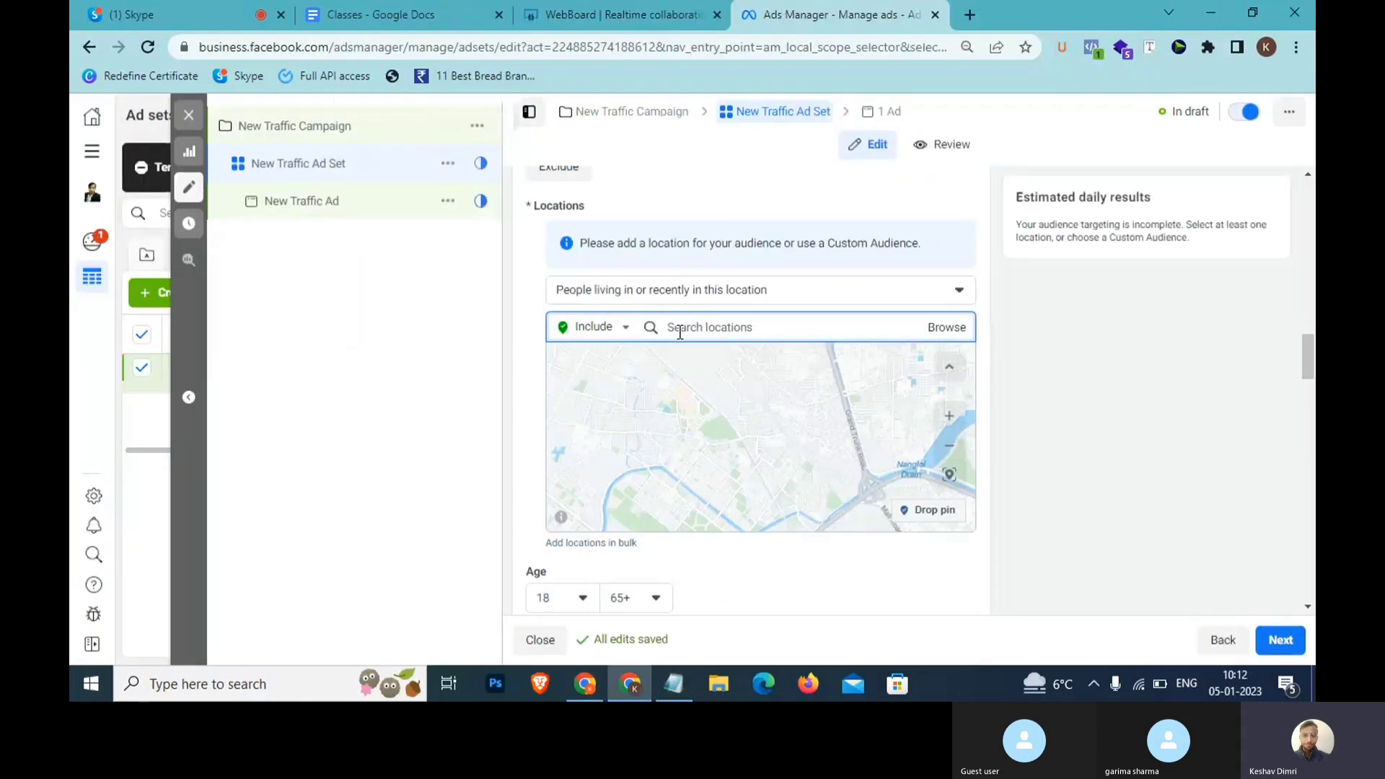
pyautogui.write('delhi')
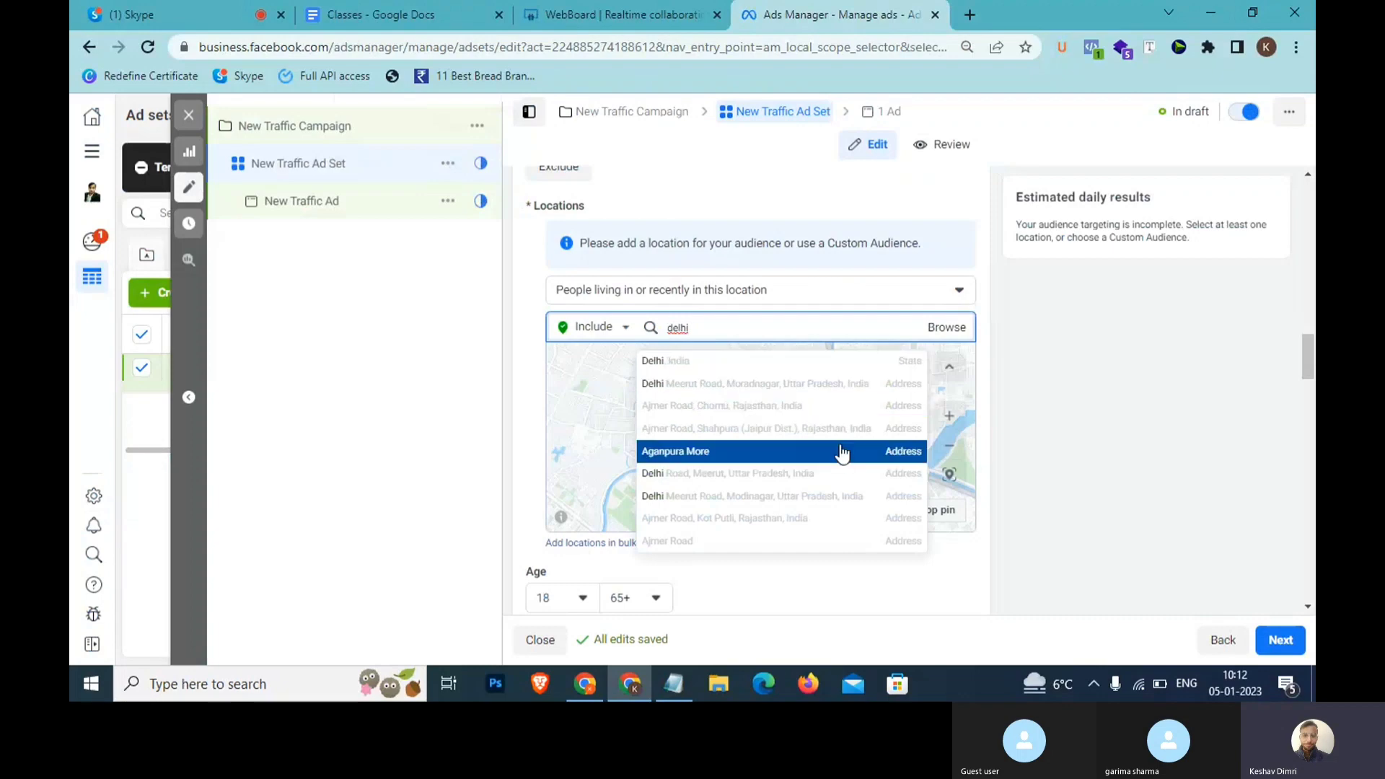
pyautogui.doubleClick(672, 332)
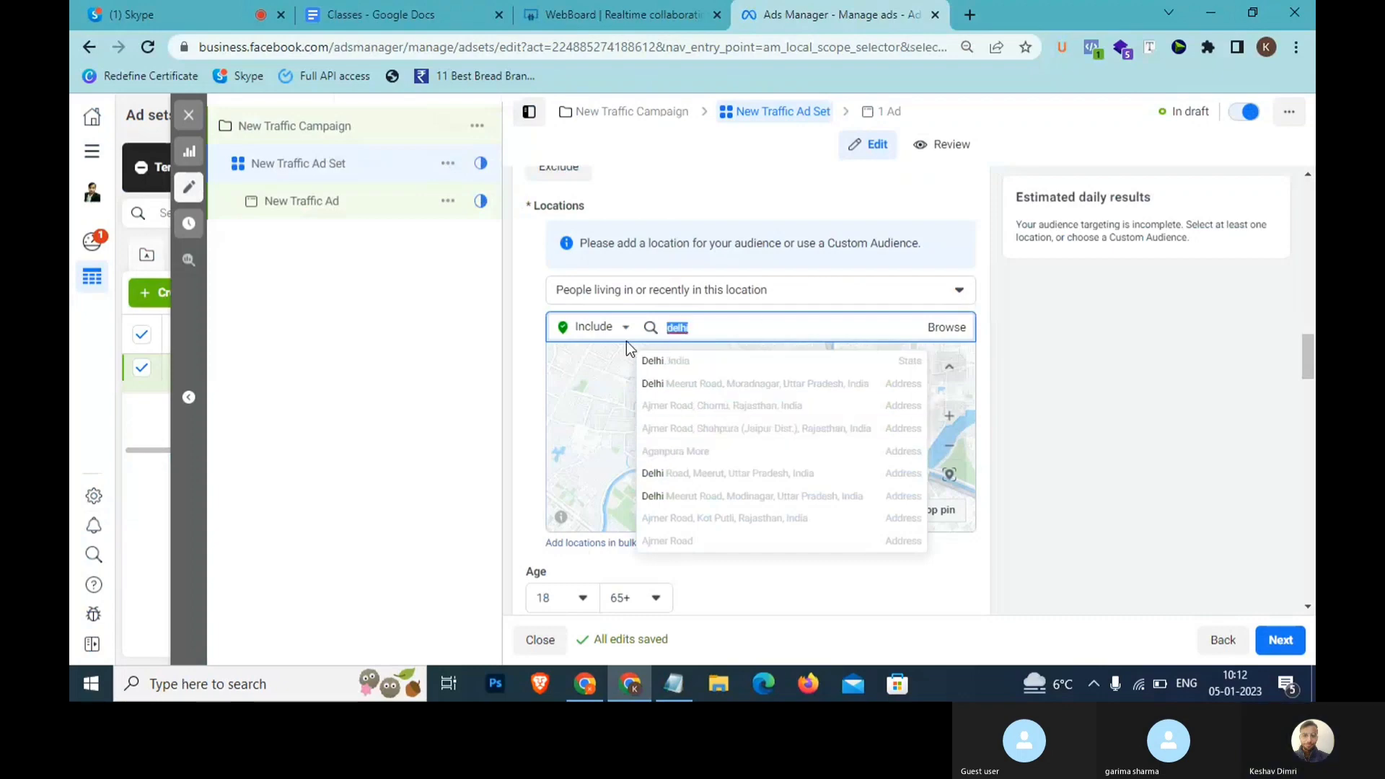
pyautogui.write('Delh')
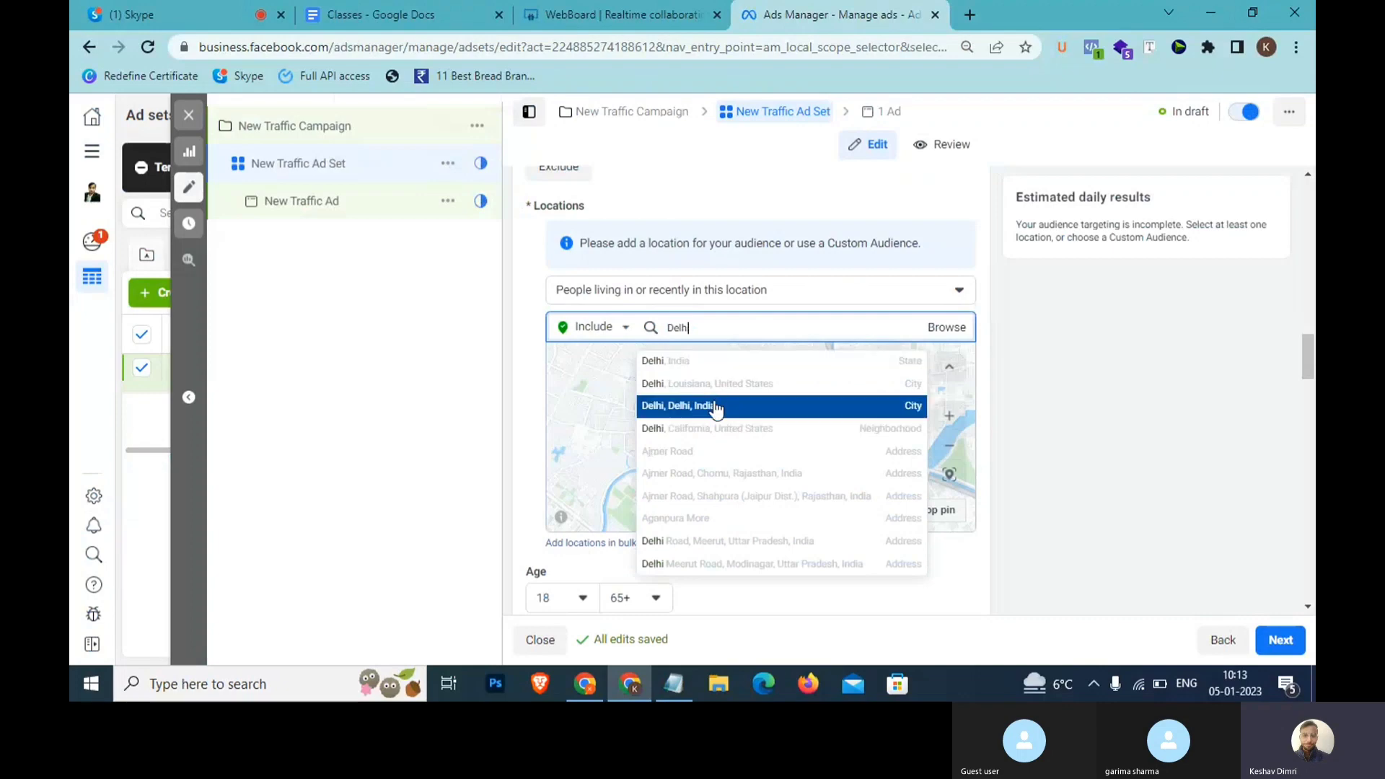
pyautogui.click(717, 409)
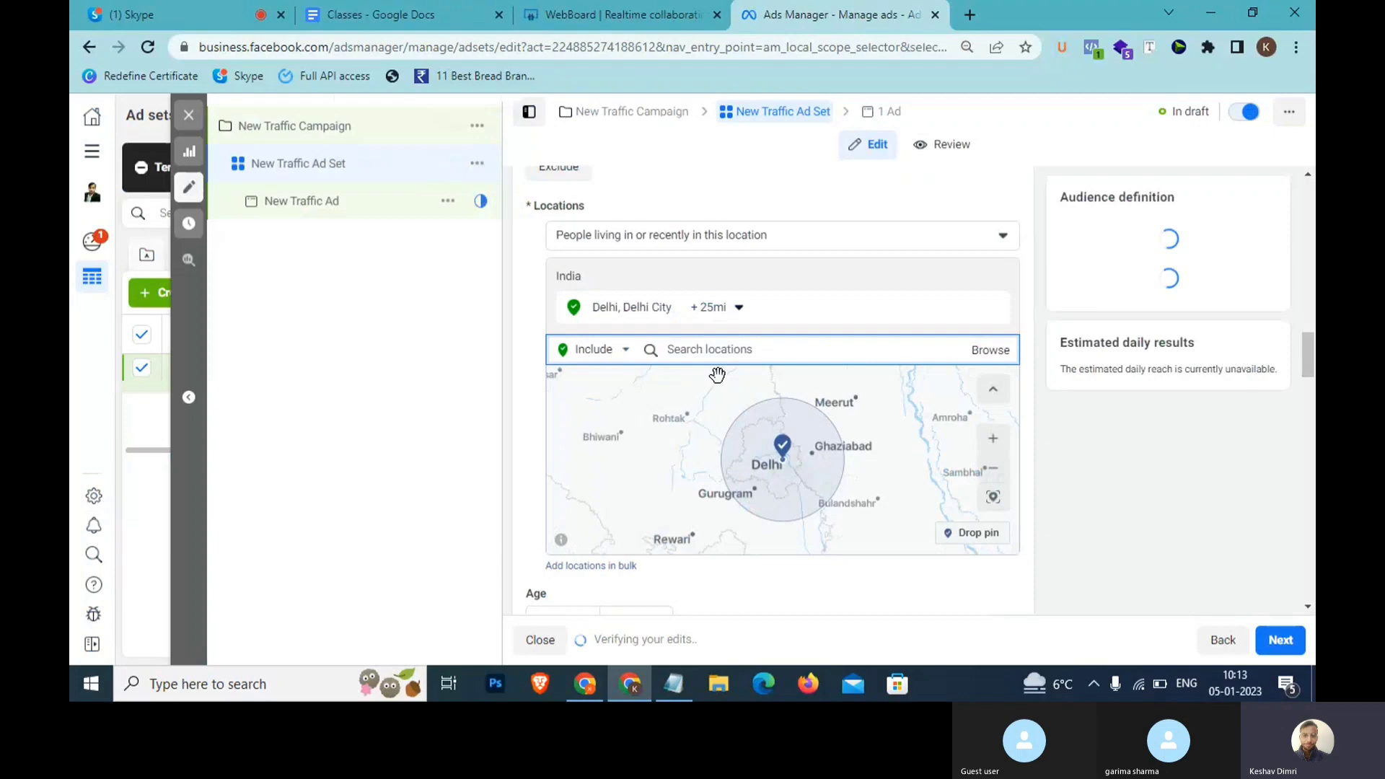
# View the duplicate options among the New Traffic Ad Set's actions and return to its location settings.
pyautogui.click(472, 163)
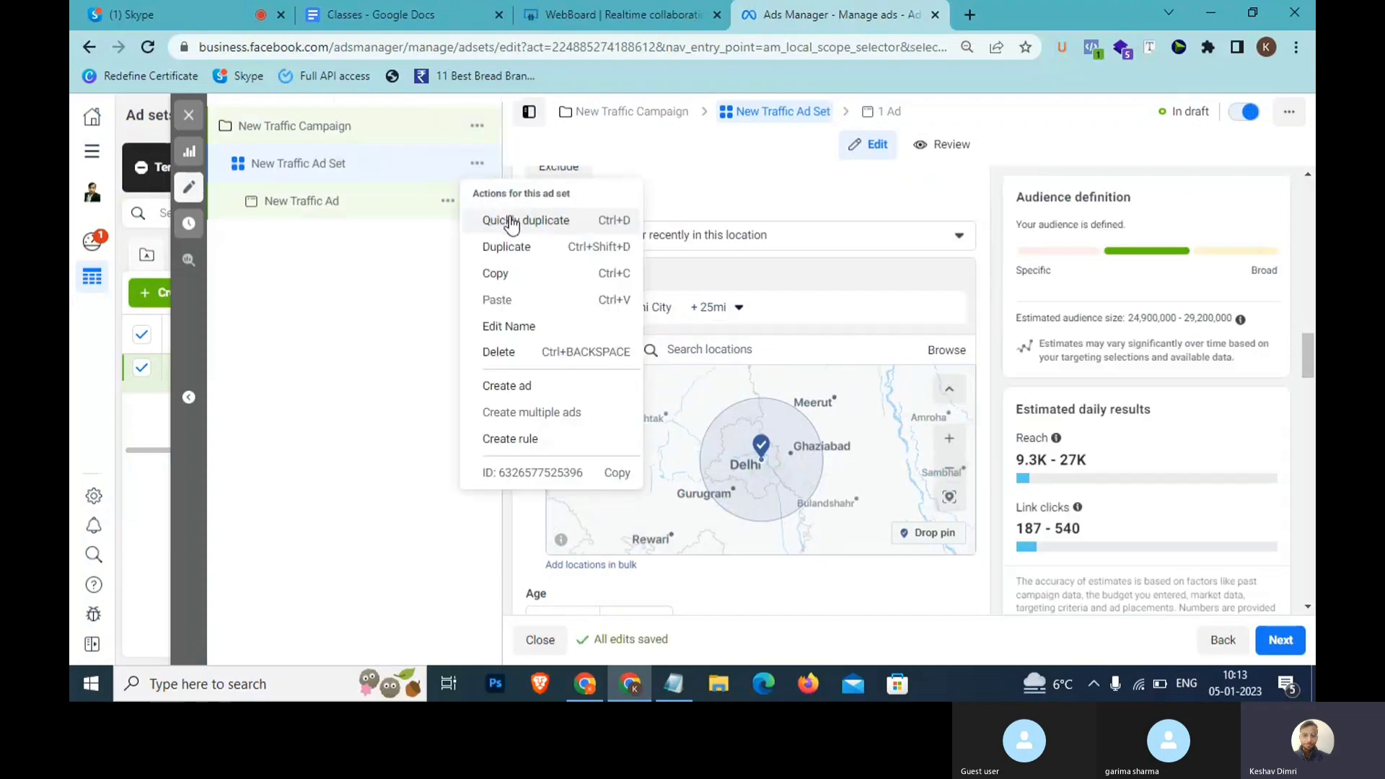
pyautogui.click(437, 276)
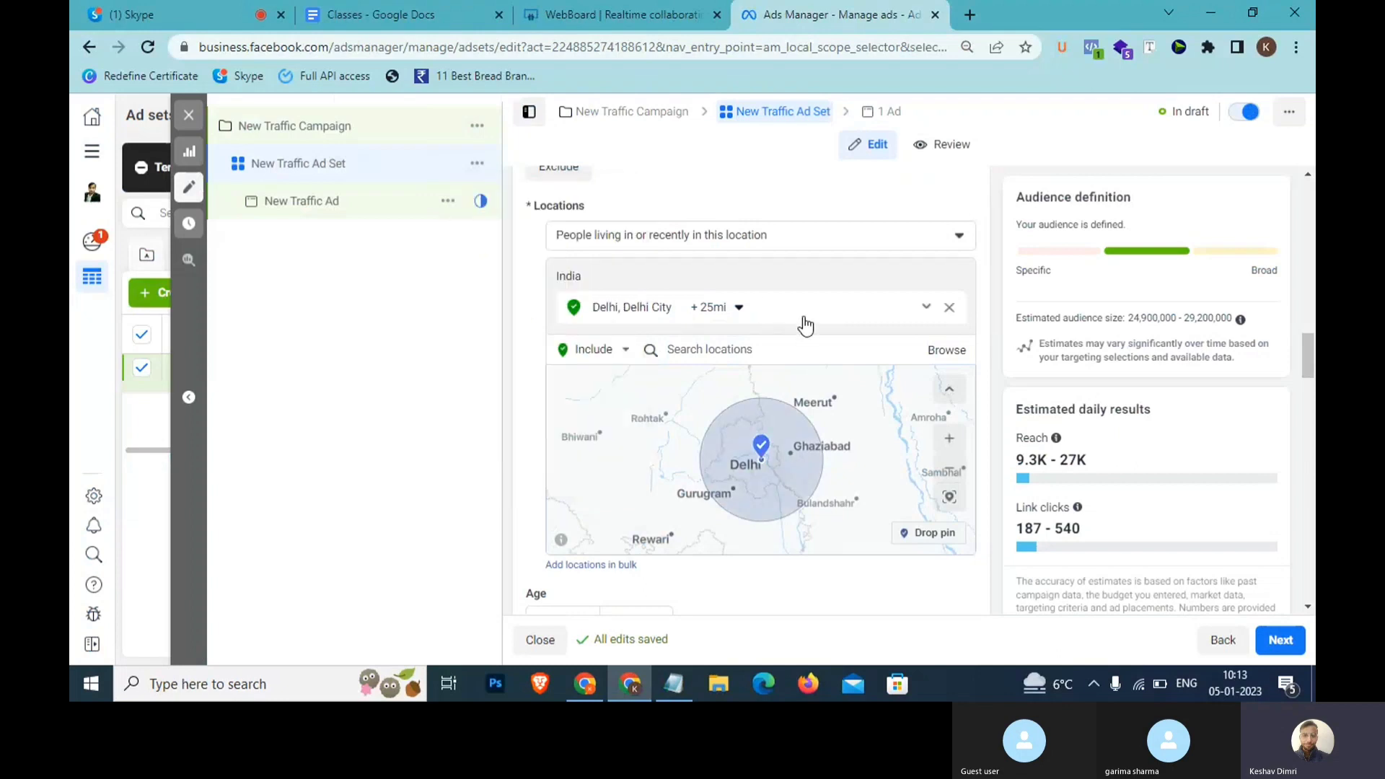
pyautogui.scroll(-1, 804, 322)
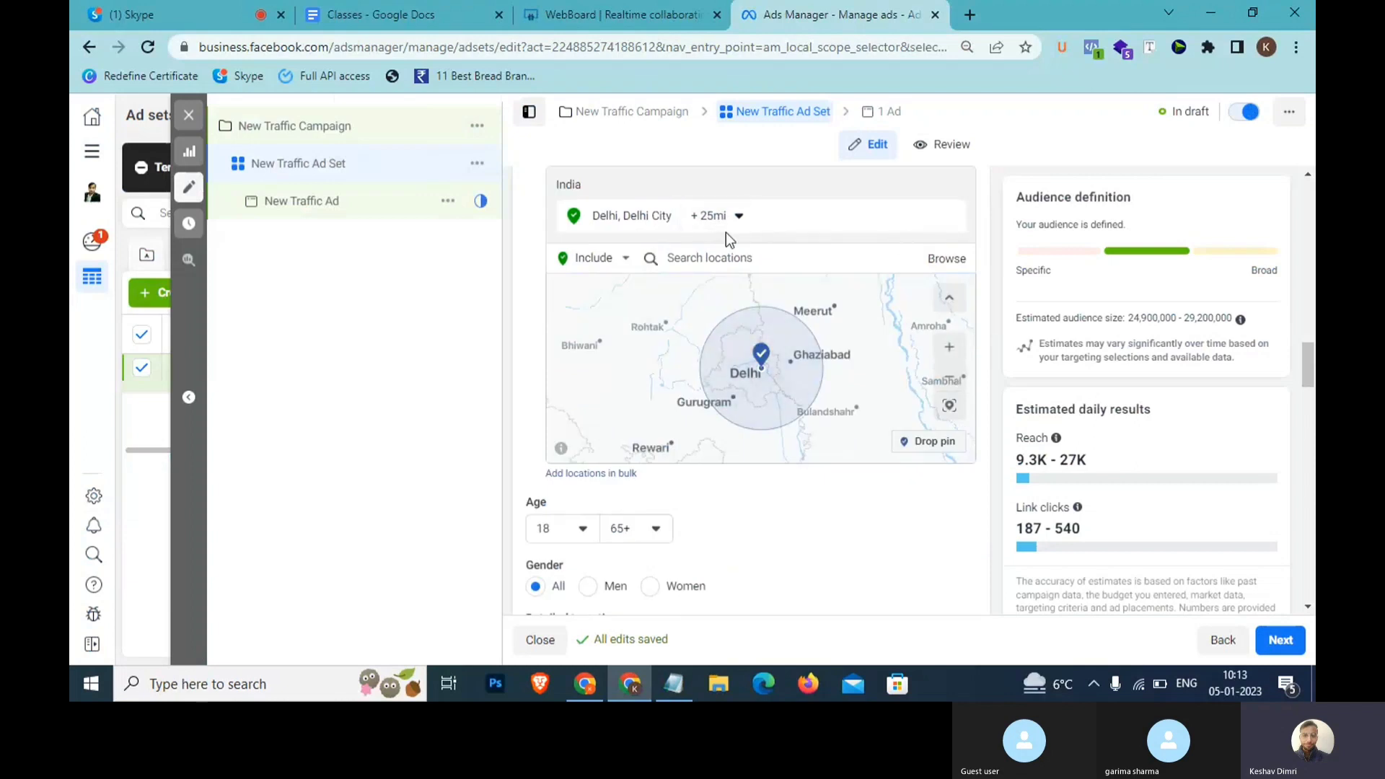
pyautogui.click(709, 269)
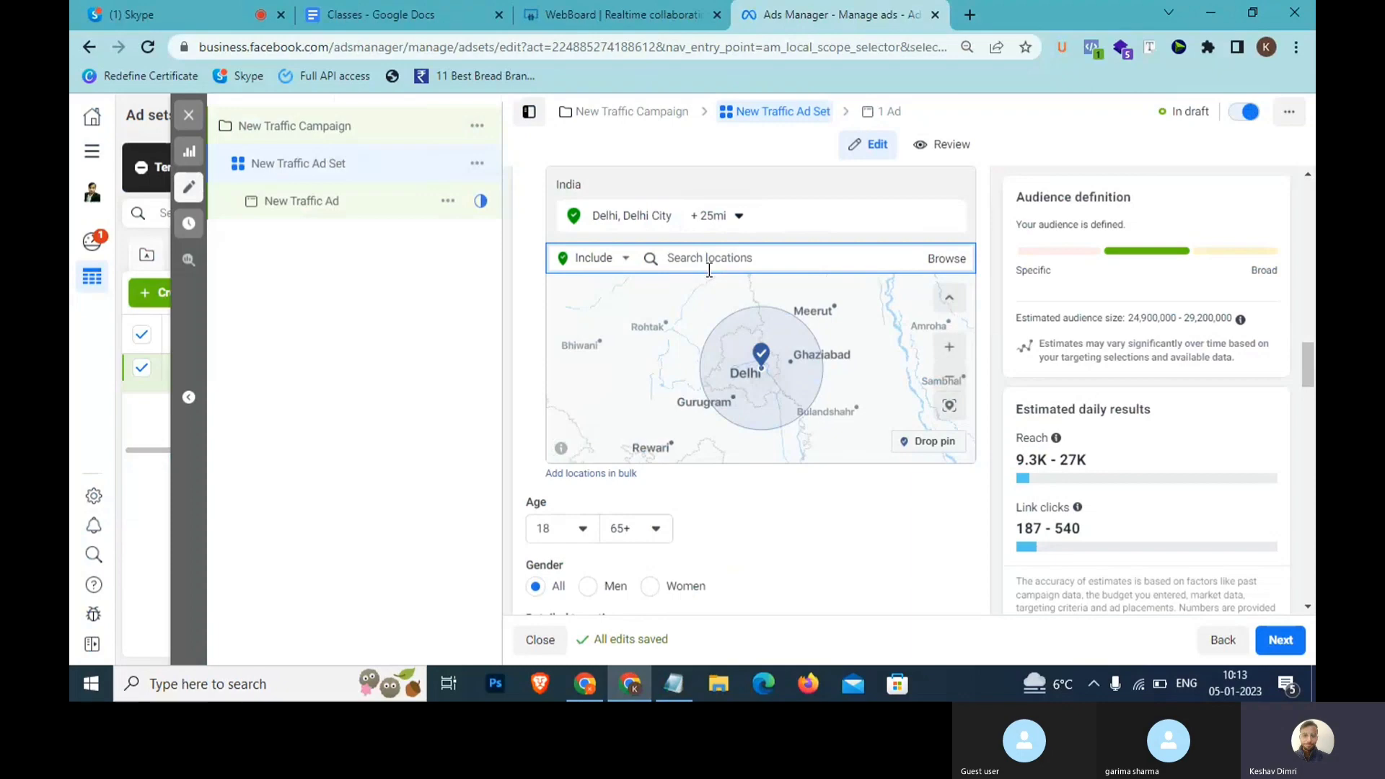
# Switch to Notepad and highlight the Delhi, Mumbai and Kolkata ad set blocks.
pyautogui.click(687, 681)
pyautogui.moveTo(921, 422); pyautogui.dragTo(925, 551)
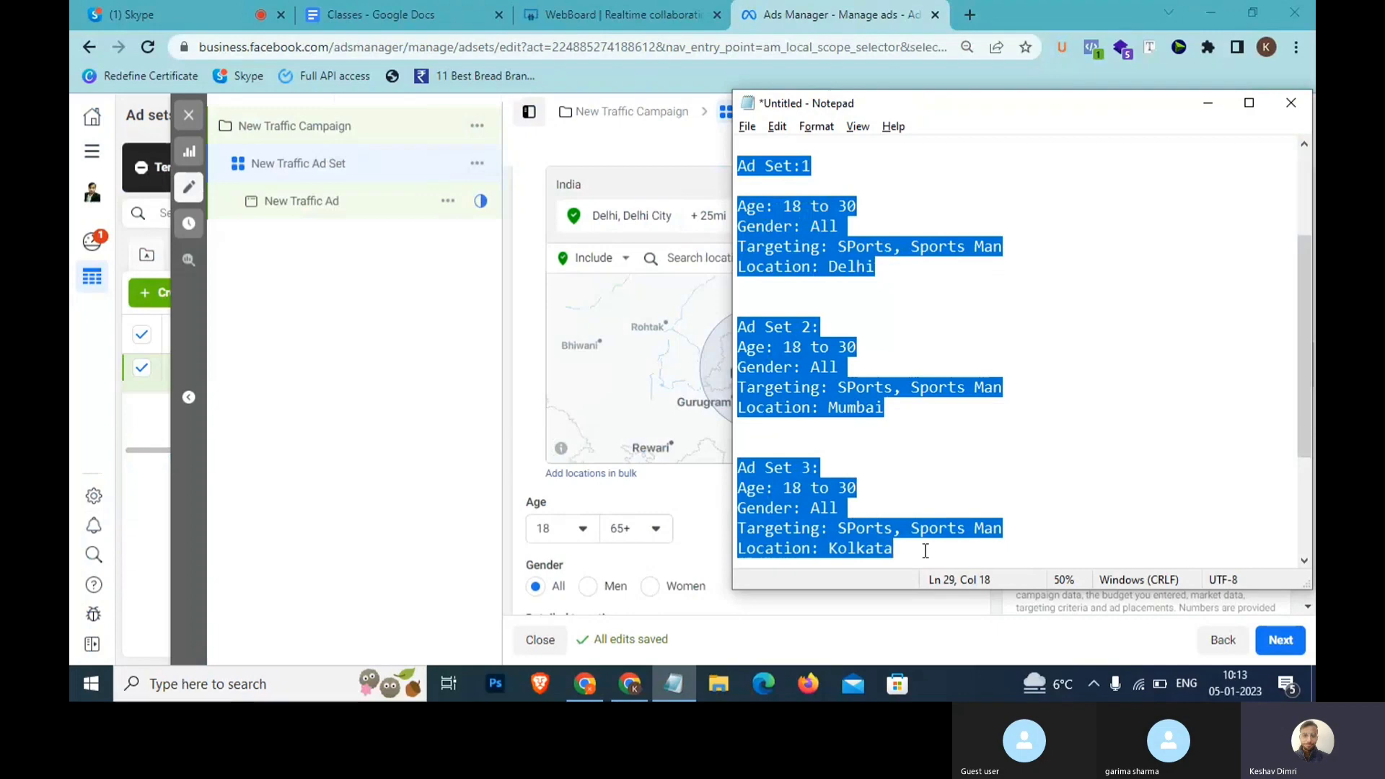
pyautogui.click(925, 551)
# Add the line "Adset Variation >> Audience Variation >> Location" a few lines below the Kolkata location.
pyautogui.scroll(-1, 925, 551)
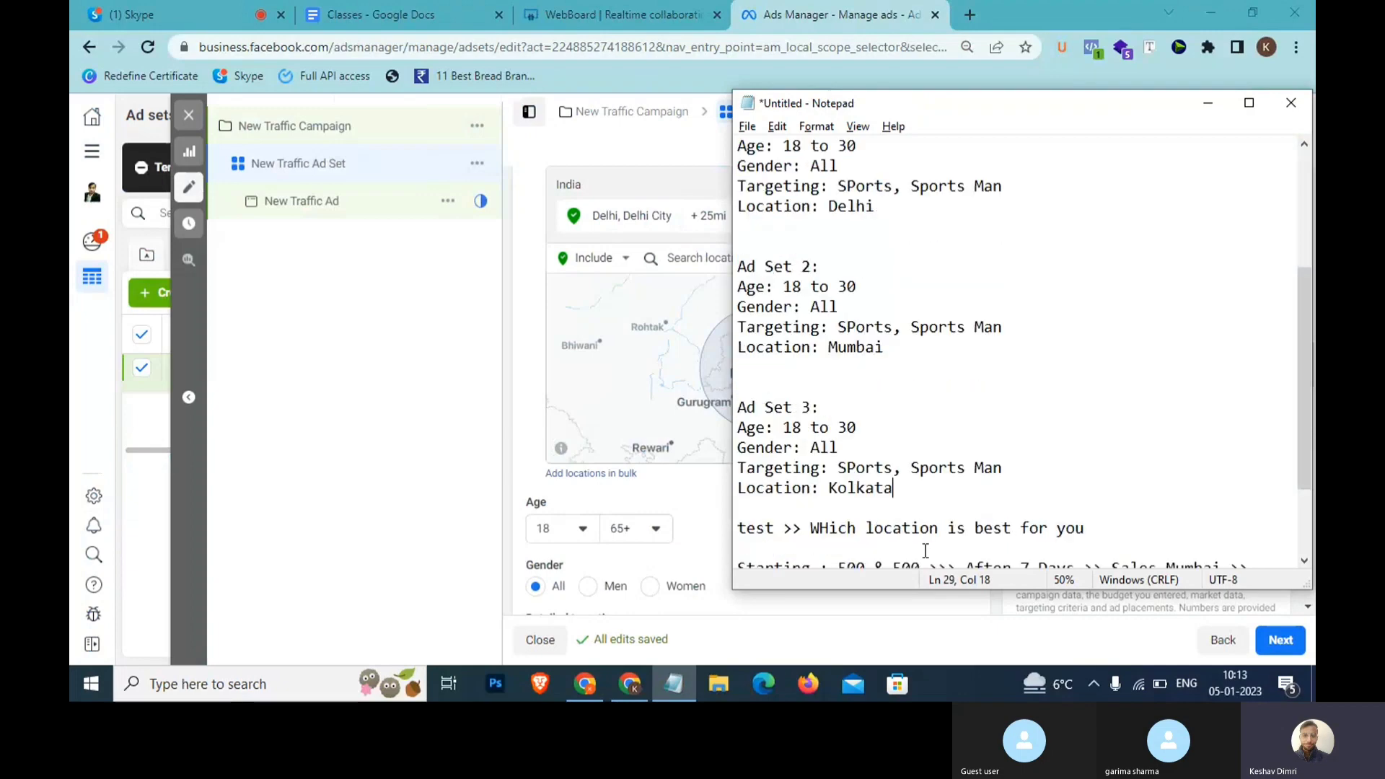
pyautogui.press('Return')
pyautogui.press('Return')
pyautogui.press('Return')
pyautogui.press('Return')
pyautogui.press('Return')
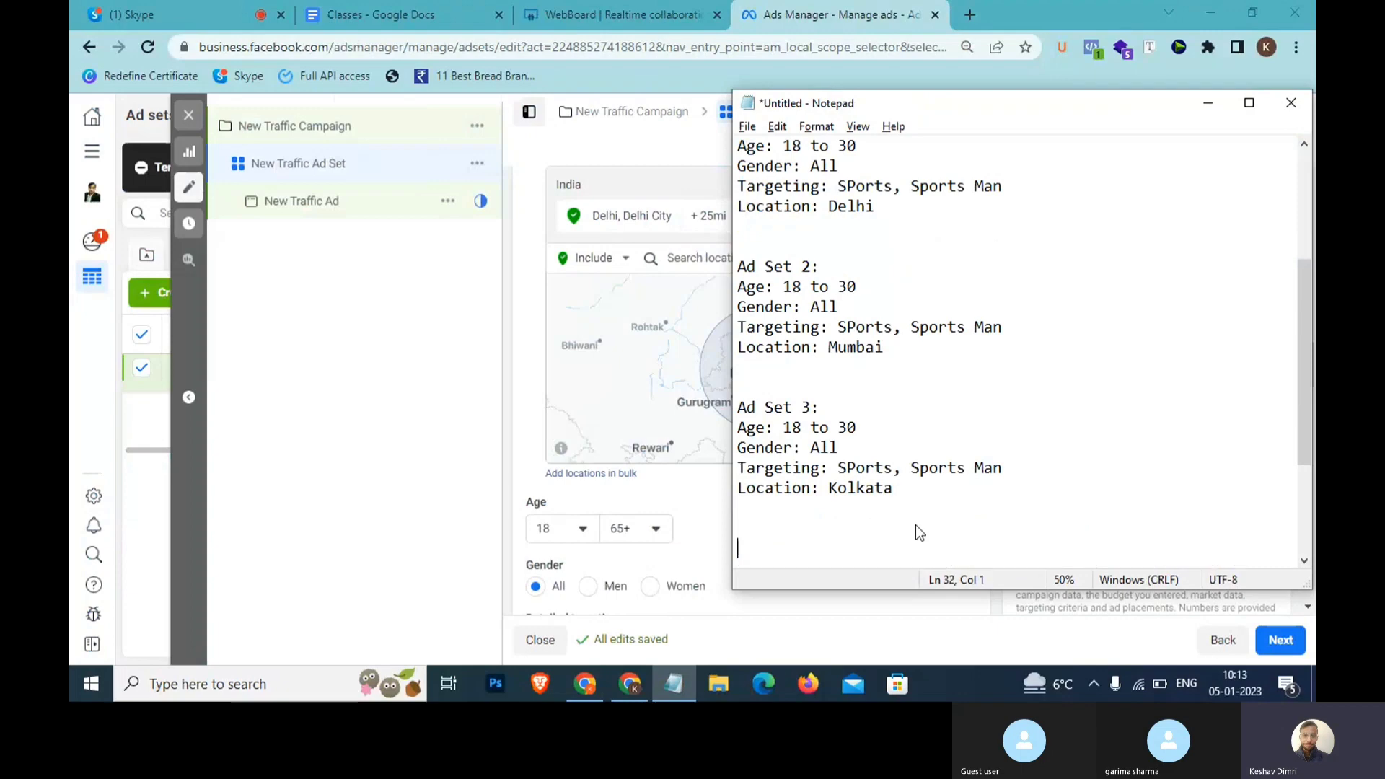
pyautogui.write('Adset ')
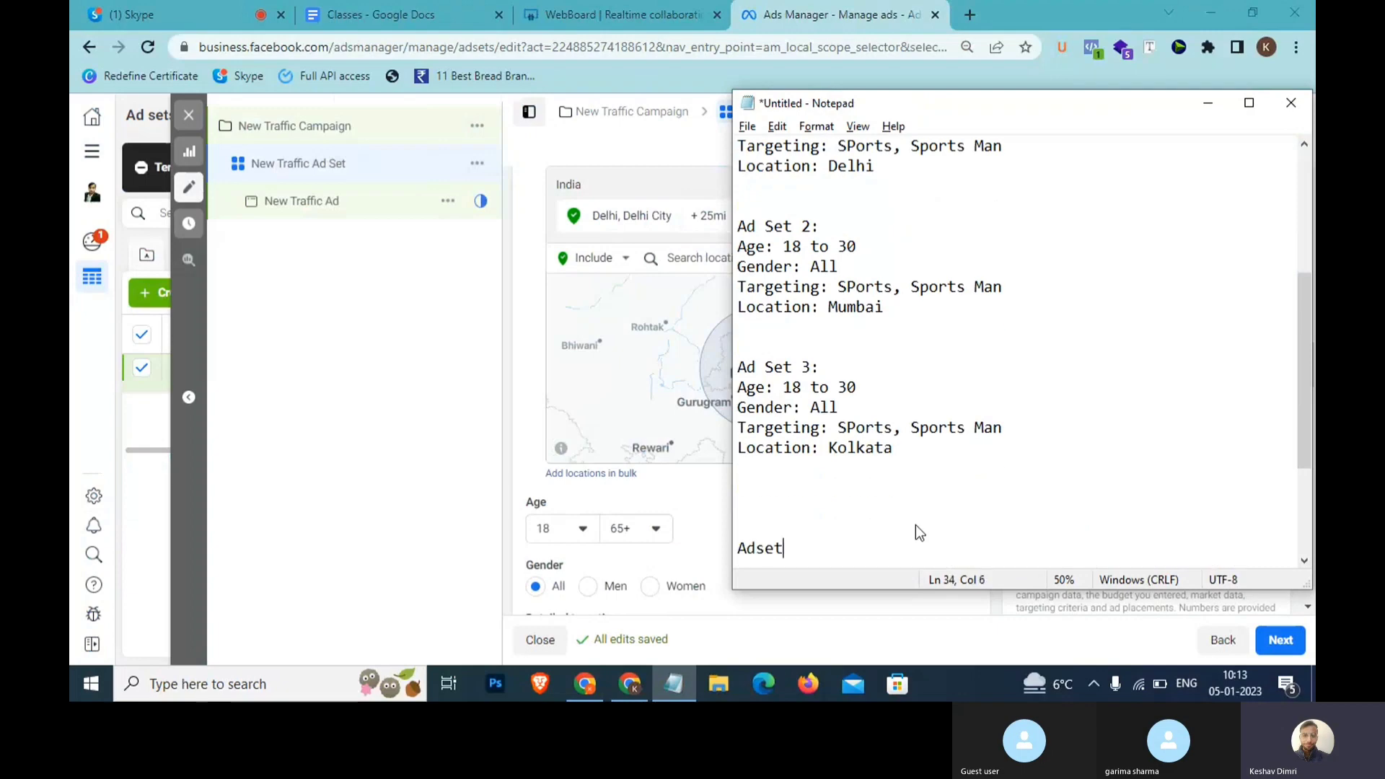
pyautogui.write('Variation ')
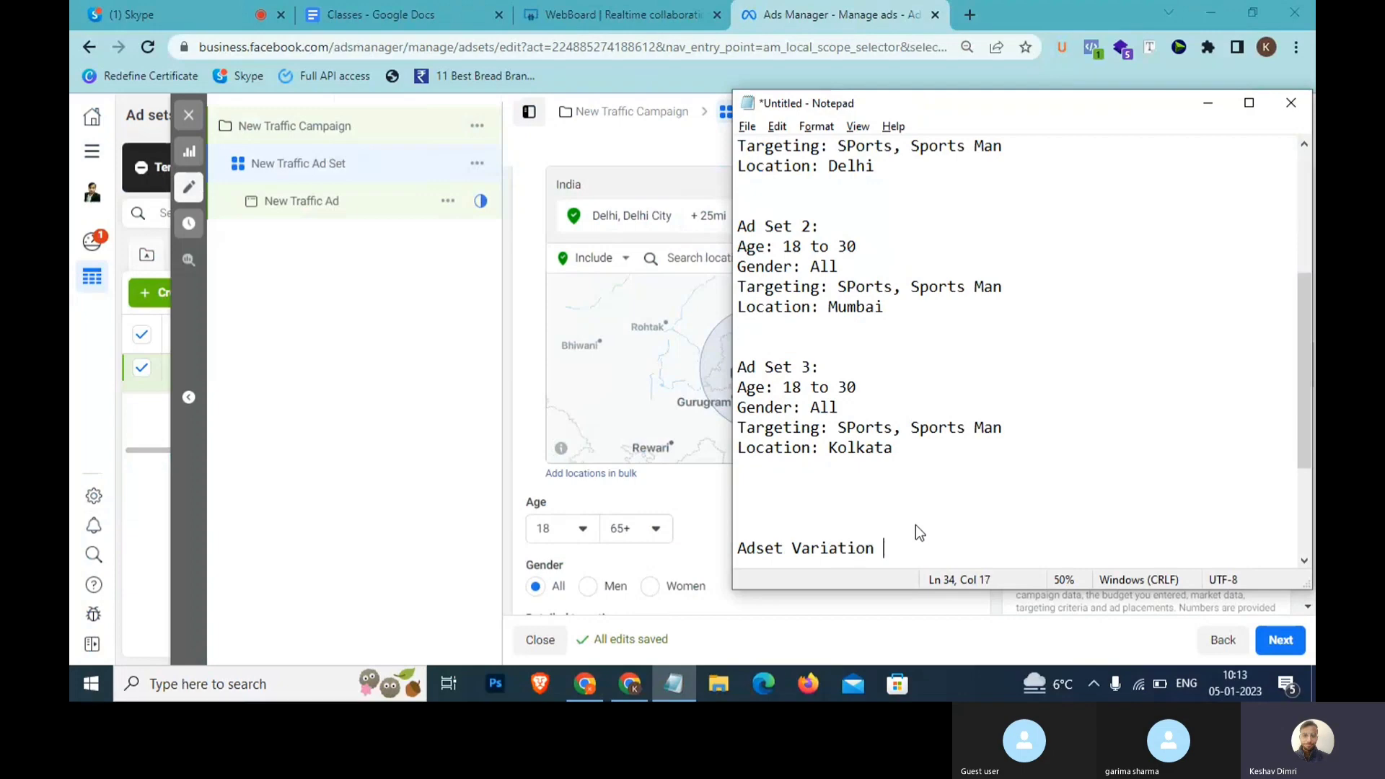
pyautogui.write('>> Audience Va')
pyautogui.write('riab')
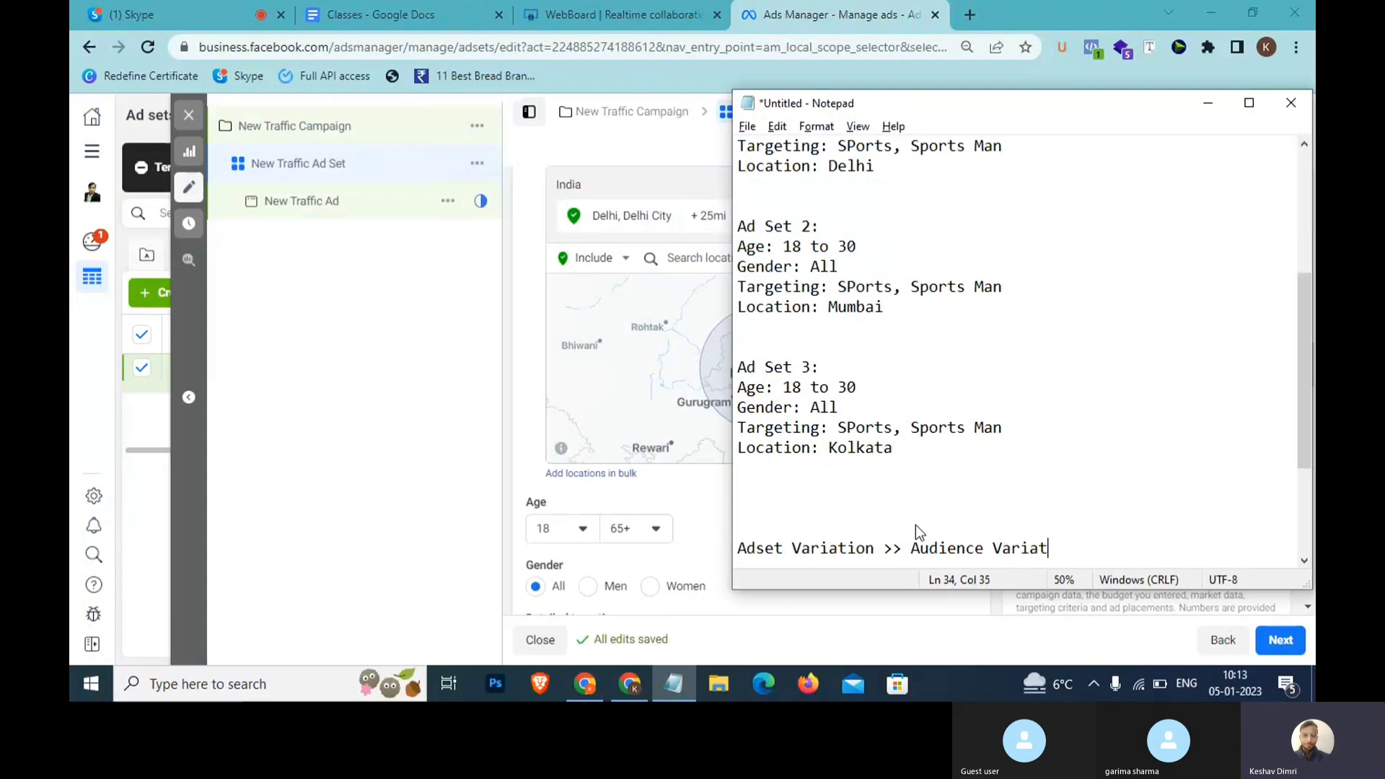
pyautogui.write('tion >>Location')
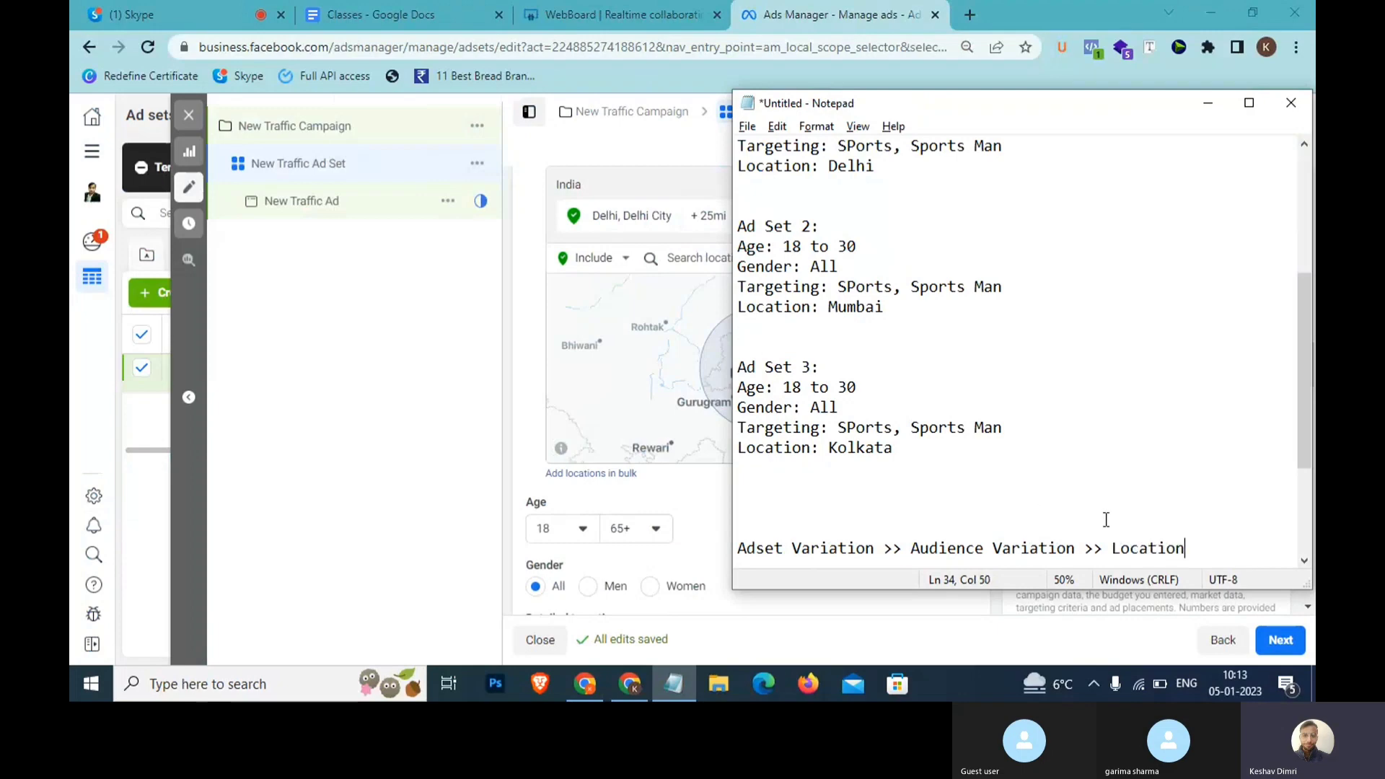
# Switch to Ads Manager and add the cities Faridabad, Haryana and Gurugram, Haryana as included locations.
pyautogui.hotkey('alt', 'Tab')
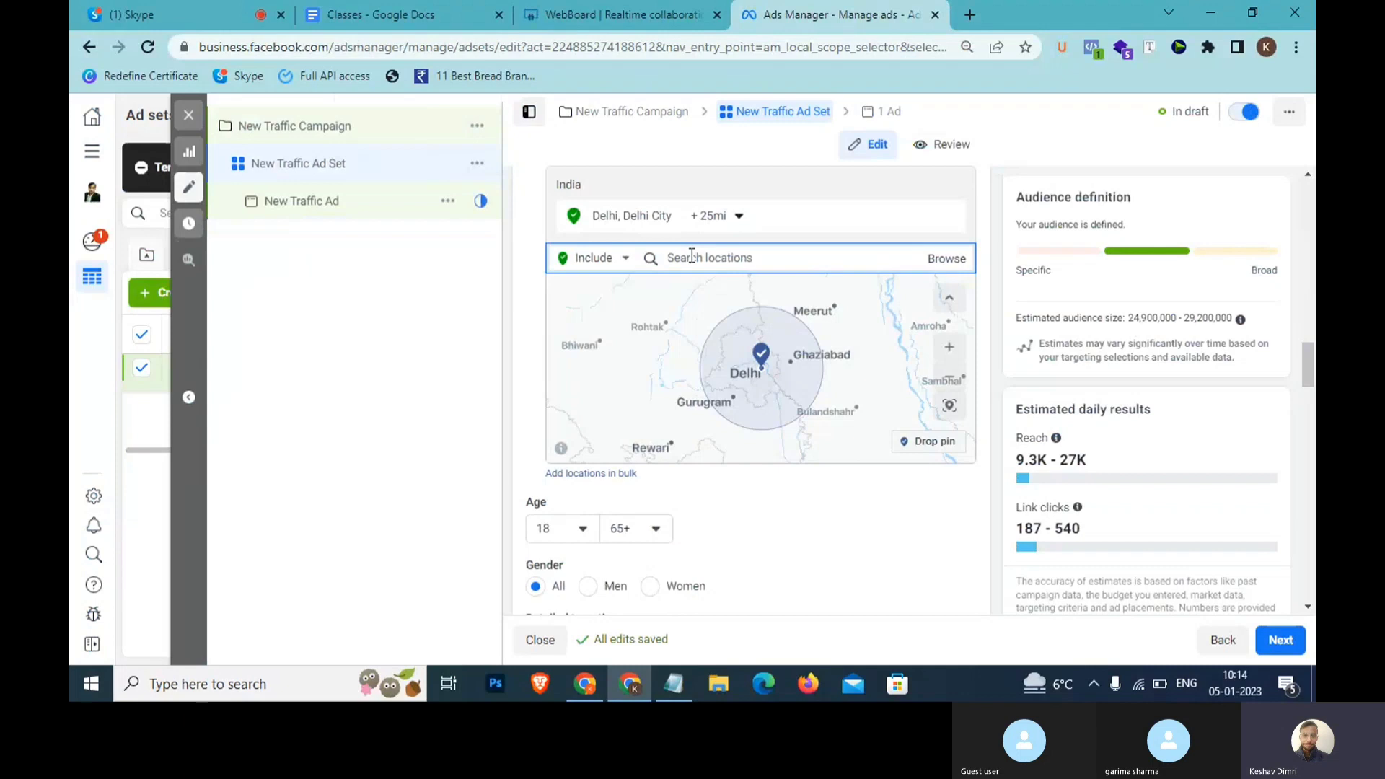
pyautogui.write('faridabad')
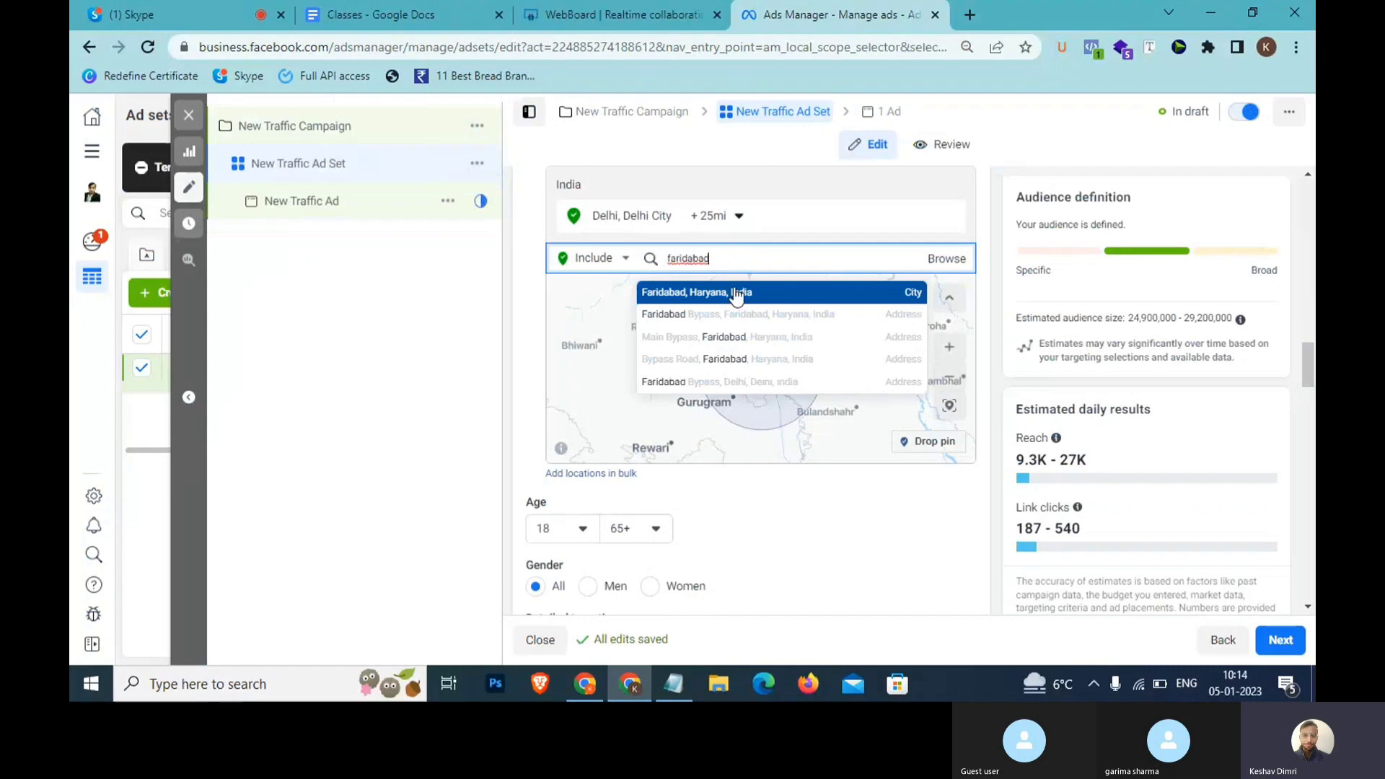
pyautogui.click(736, 294)
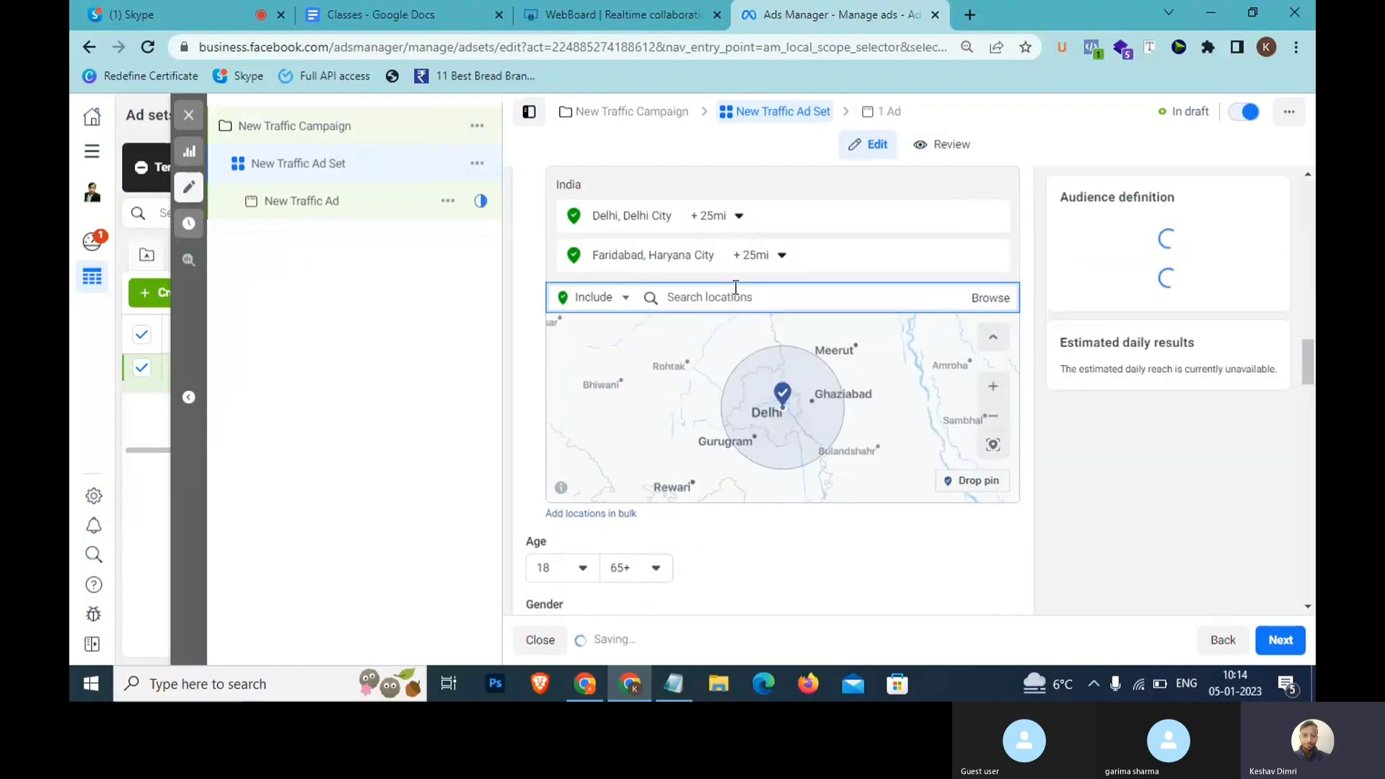
pyautogui.write('gurgaon')
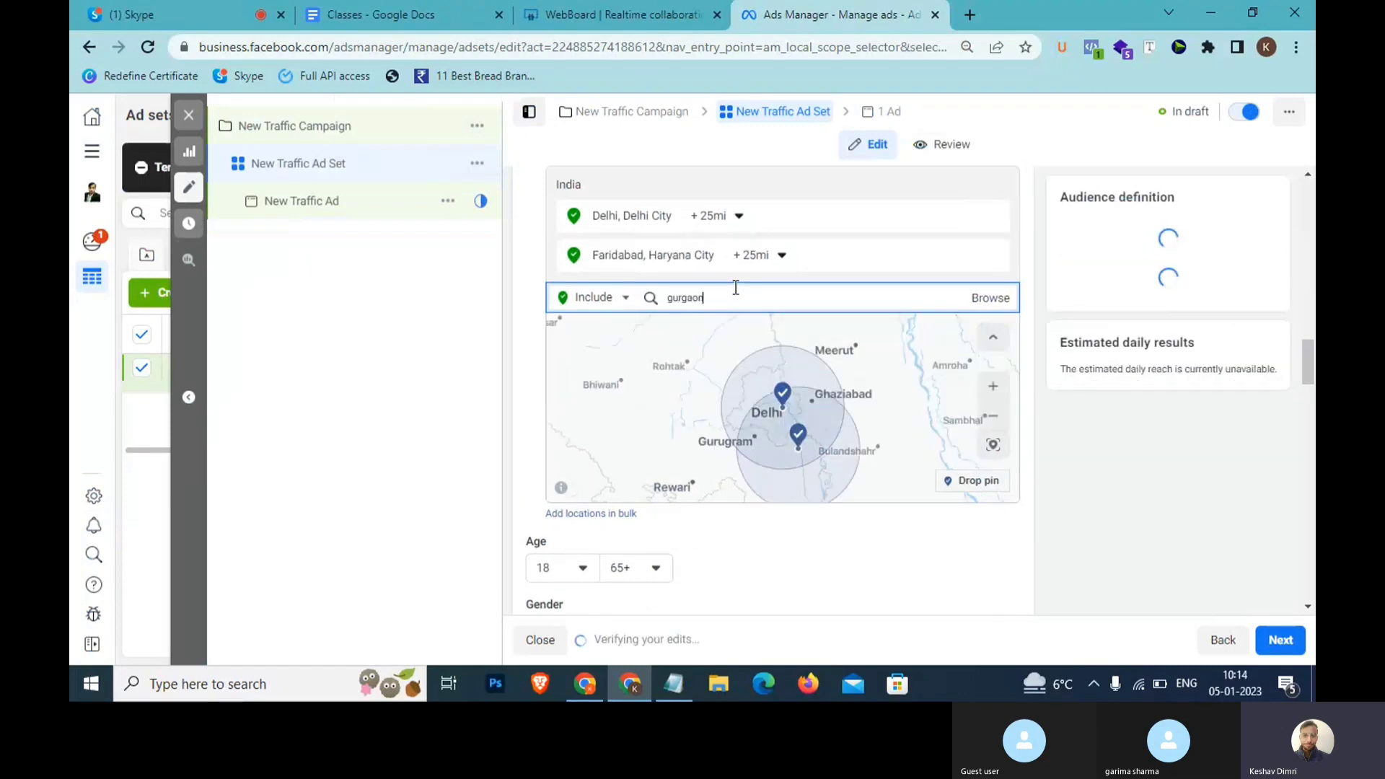
pyautogui.hotkey('ctrl', 'a')
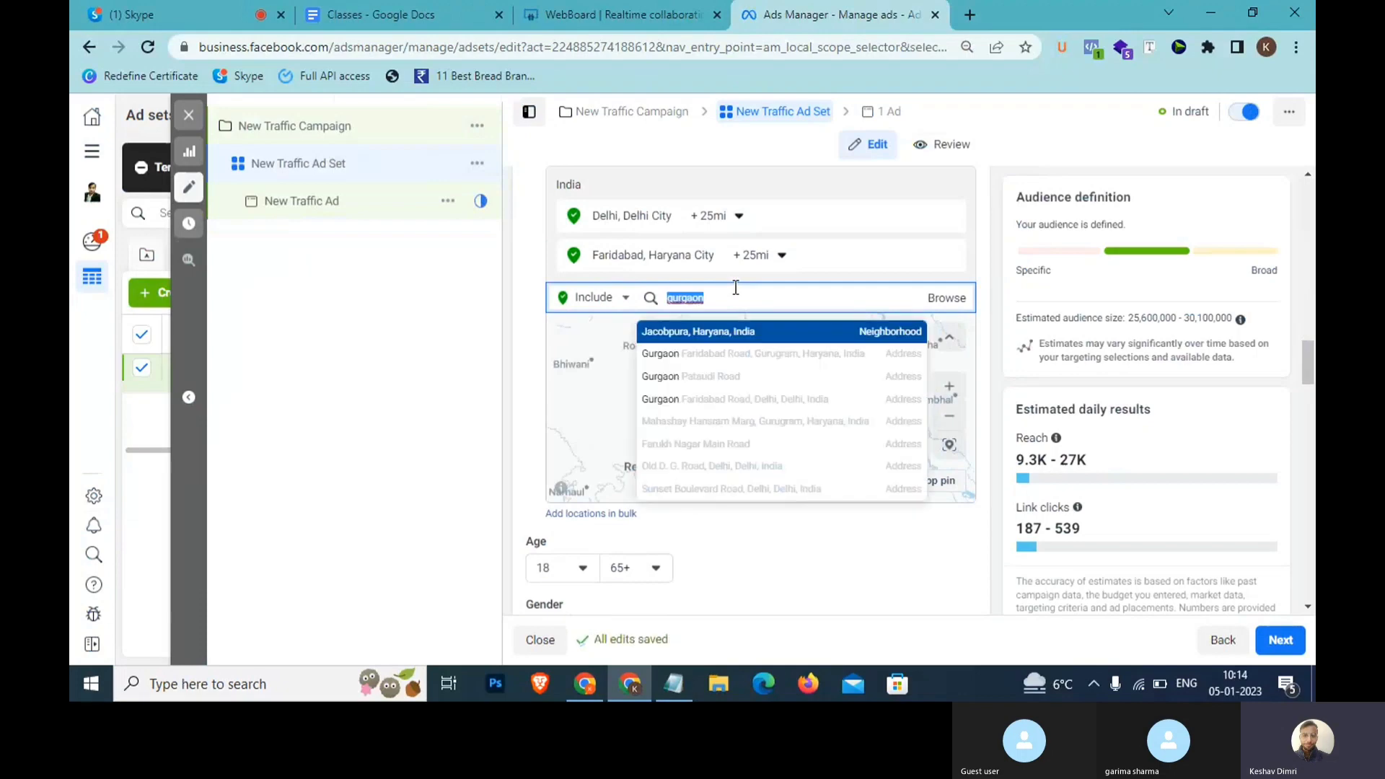
pyautogui.write('Gurugra')
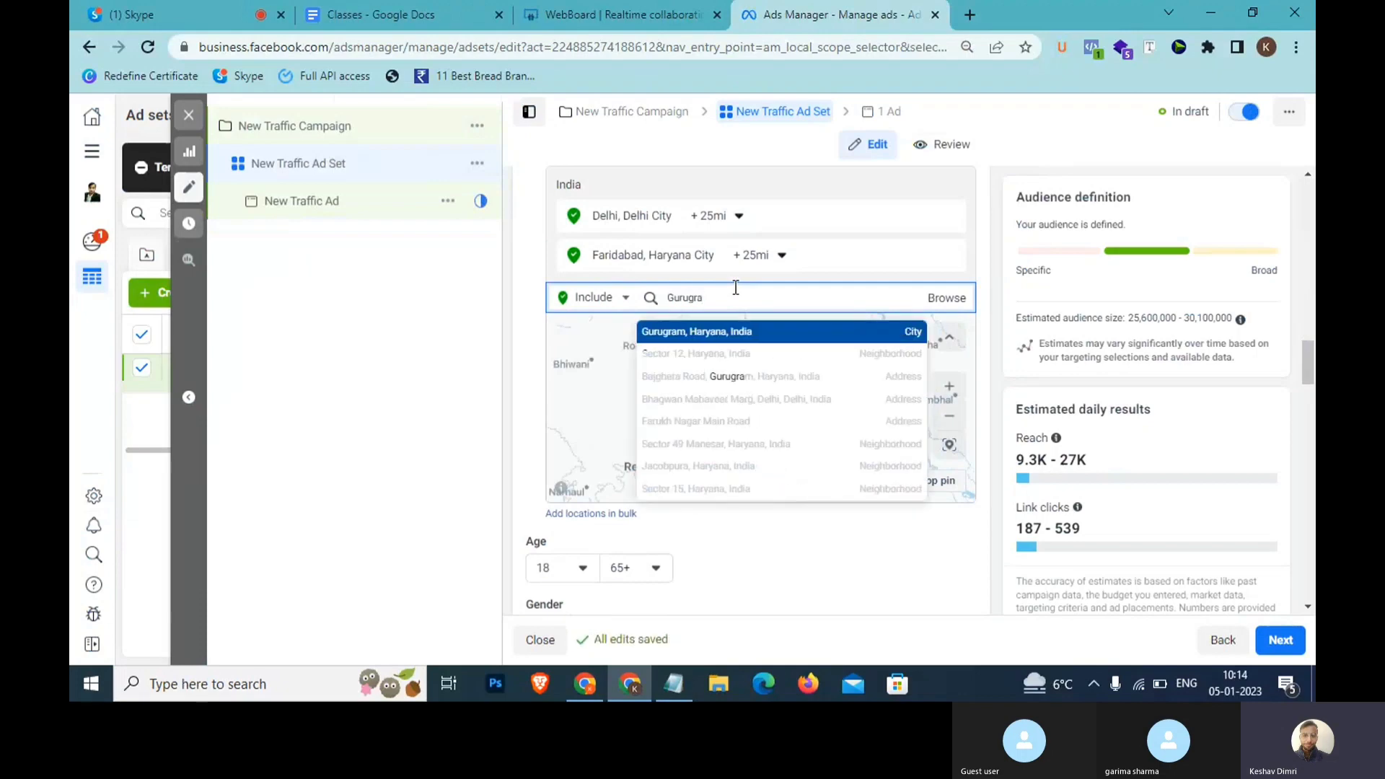
pyautogui.click(724, 334)
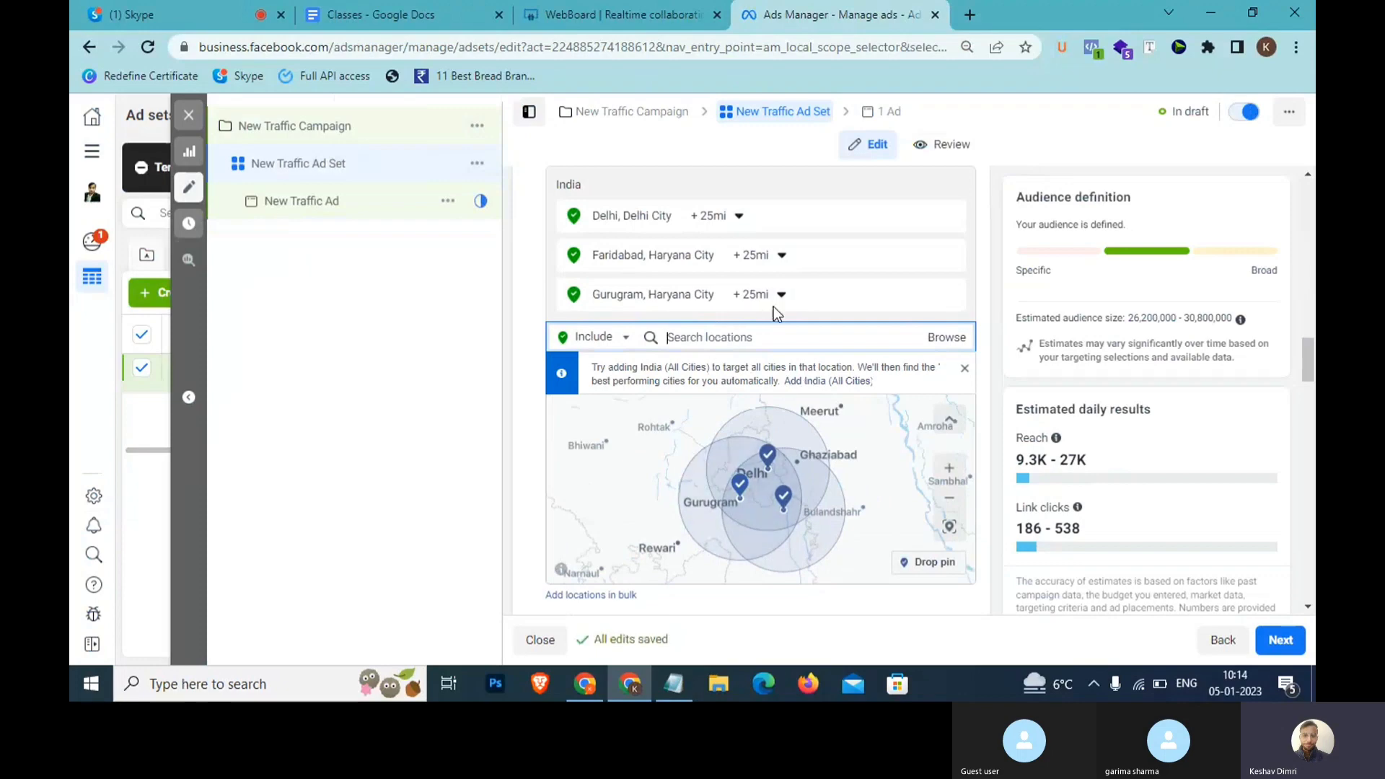
# Remove Faridabad and Gurugram from the ad set's included locations.
pyautogui.click(951, 253)
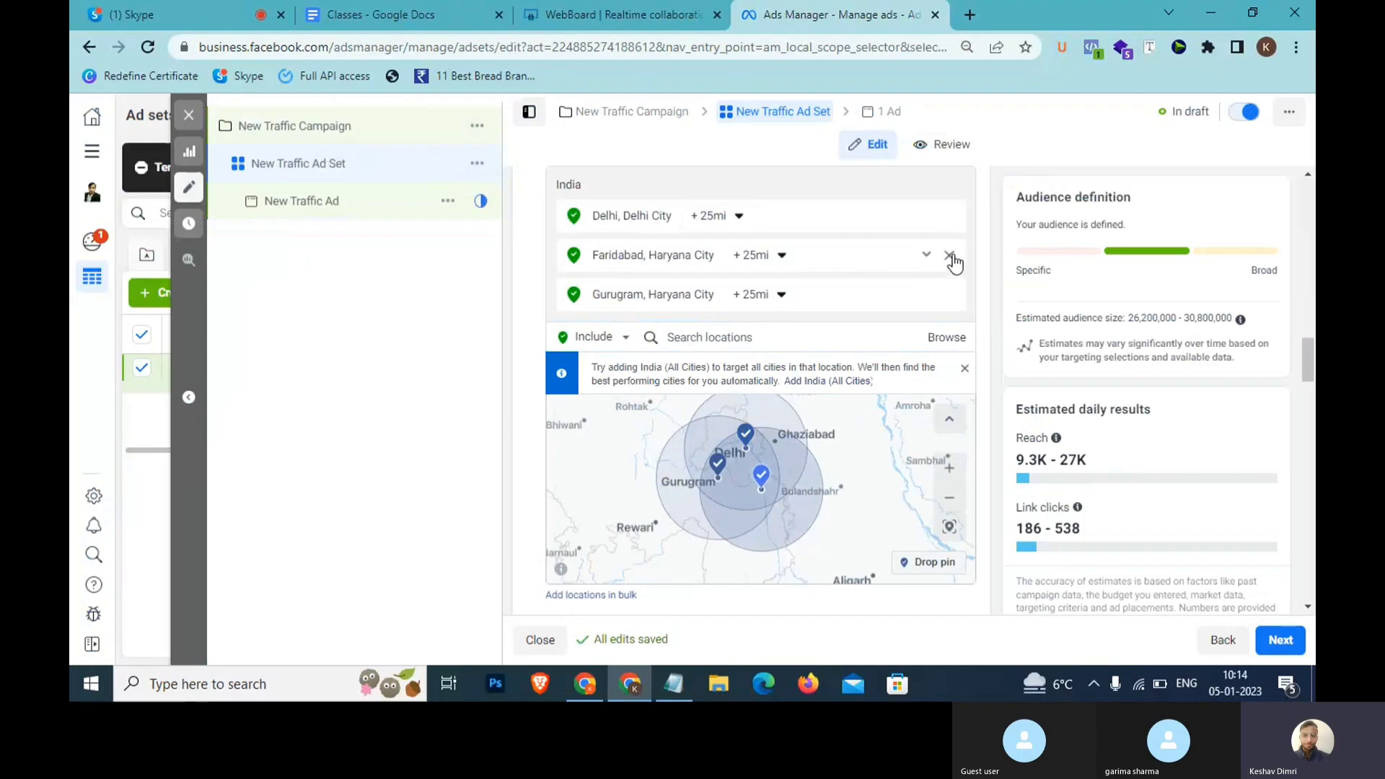
pyautogui.click(950, 256)
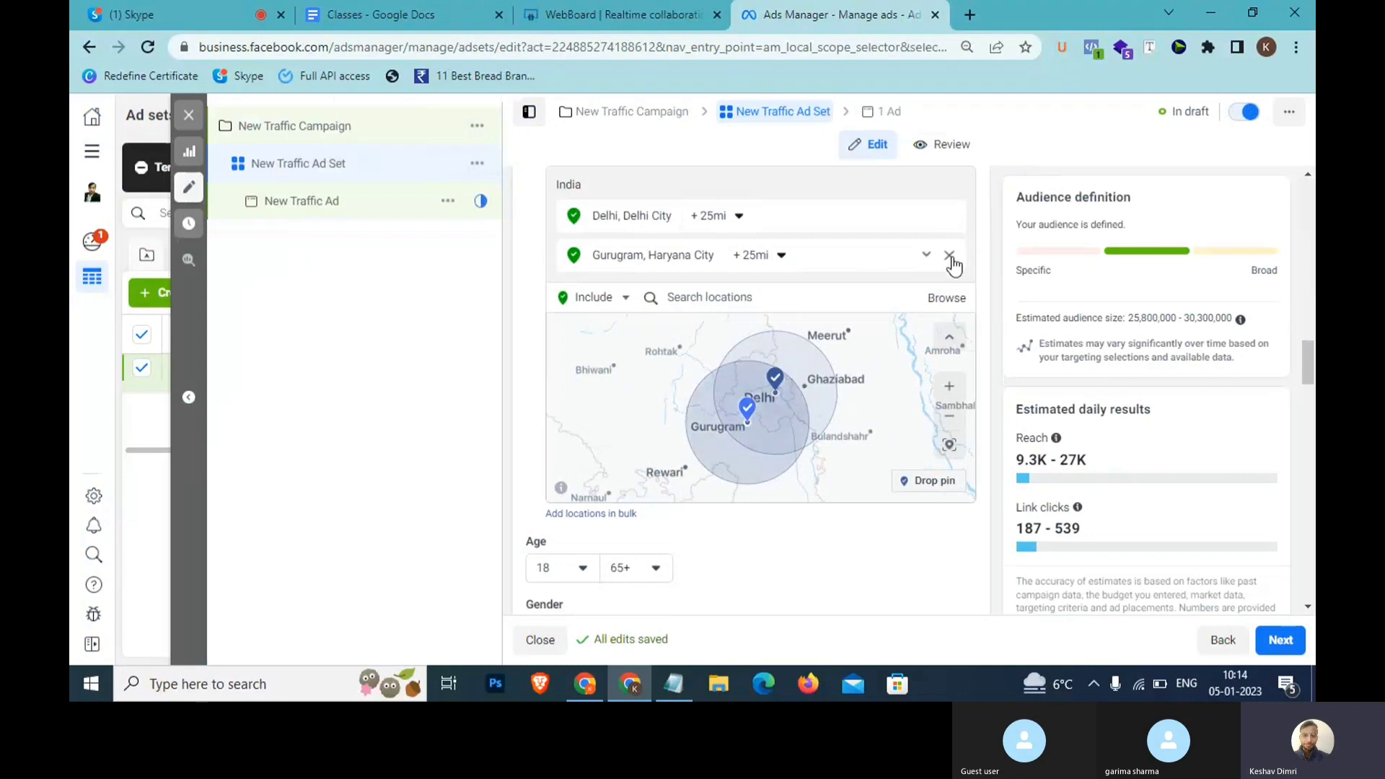
pyautogui.click(950, 256)
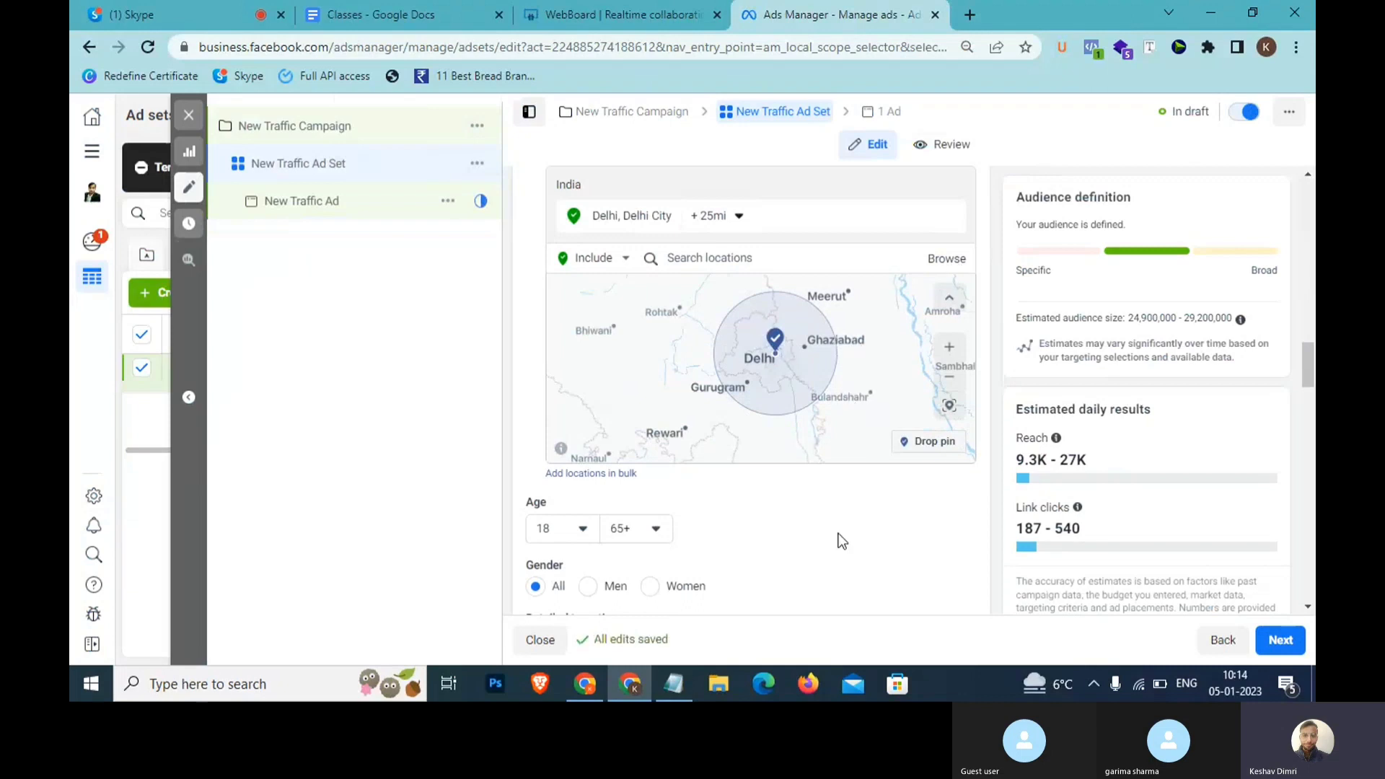
# Examine the Delhi pin on the location map at regional and world scale.
pyautogui.scroll(5, 838, 538)
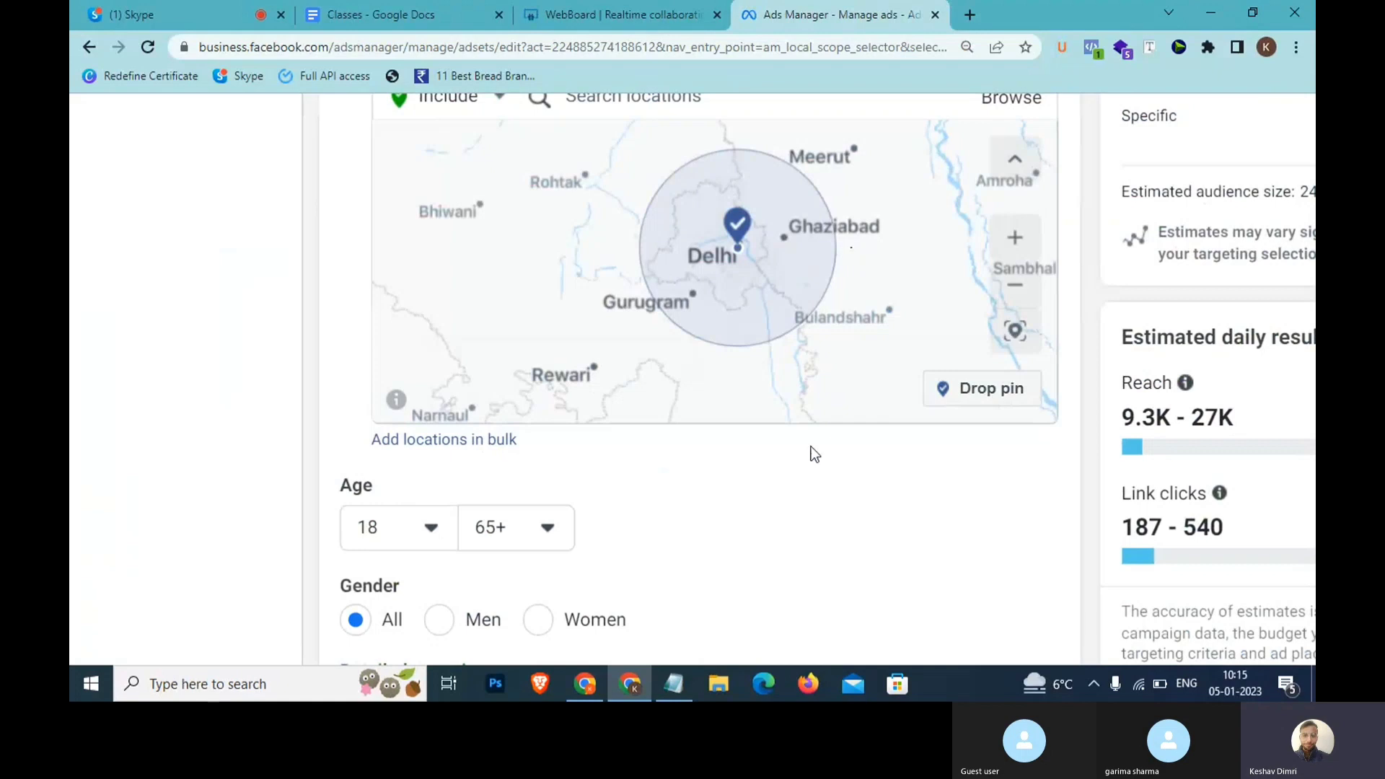
pyautogui.scroll(-5, 868, 368)
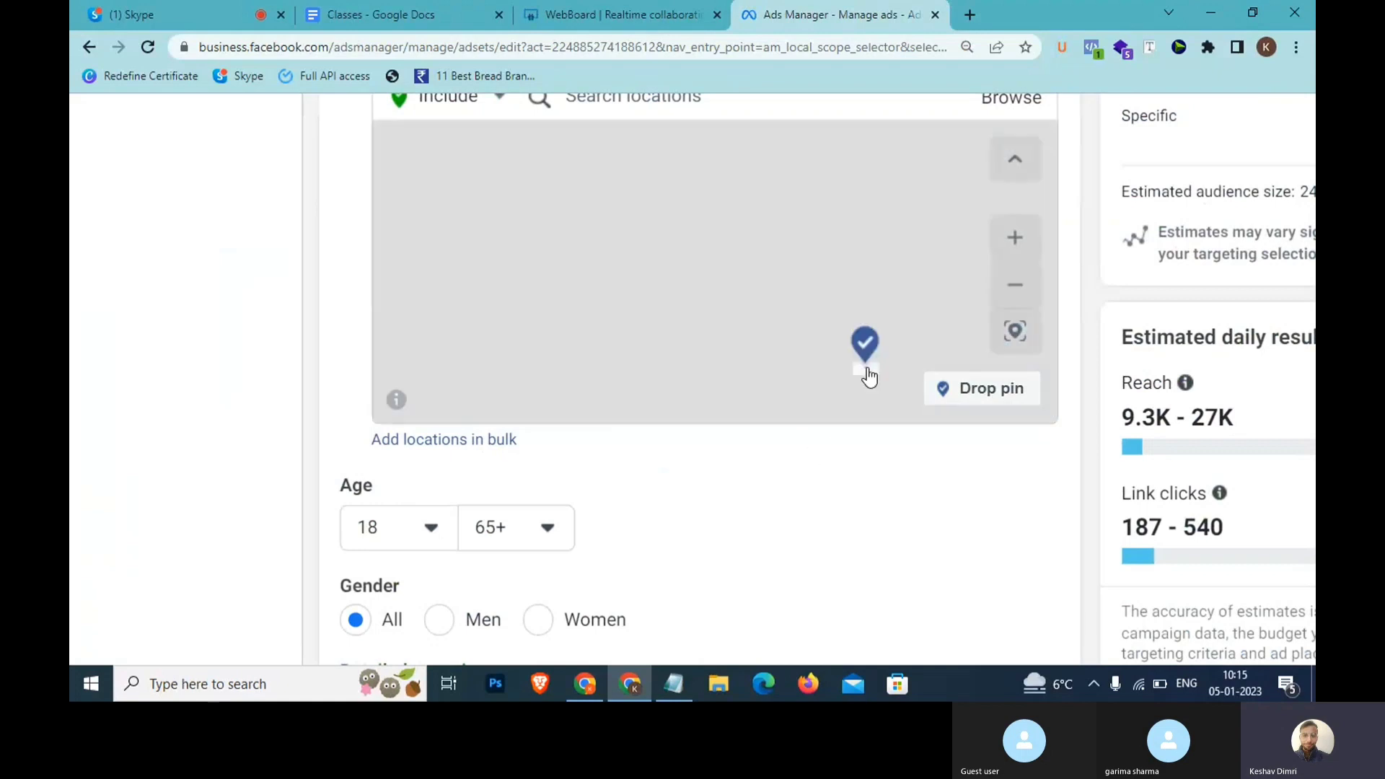
pyautogui.scroll(5, 871, 462)
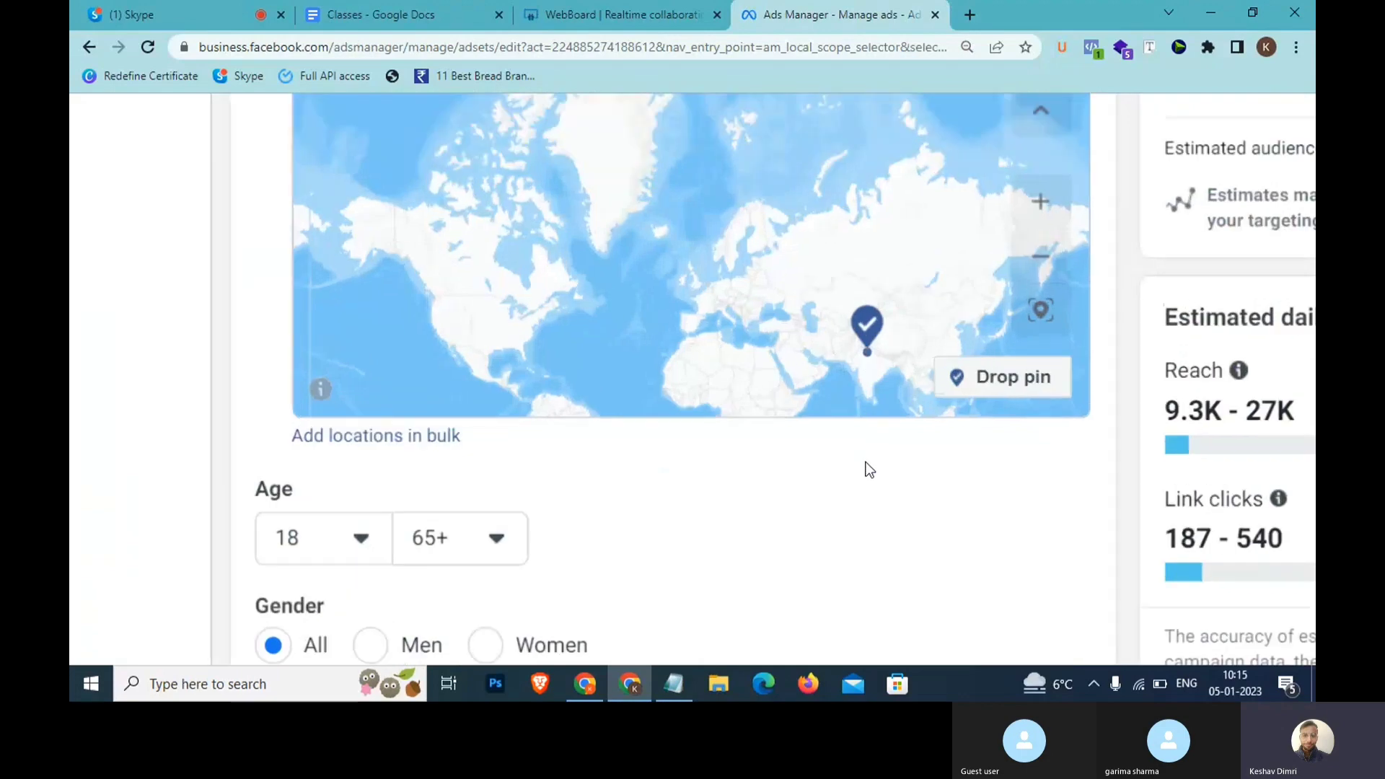
# Examine the 25-mile targeting radius around Delhi on the location map, including Gurugram, Faridabad, Greater Noida and Ghaziabad.
pyautogui.scroll(10, 869, 229)
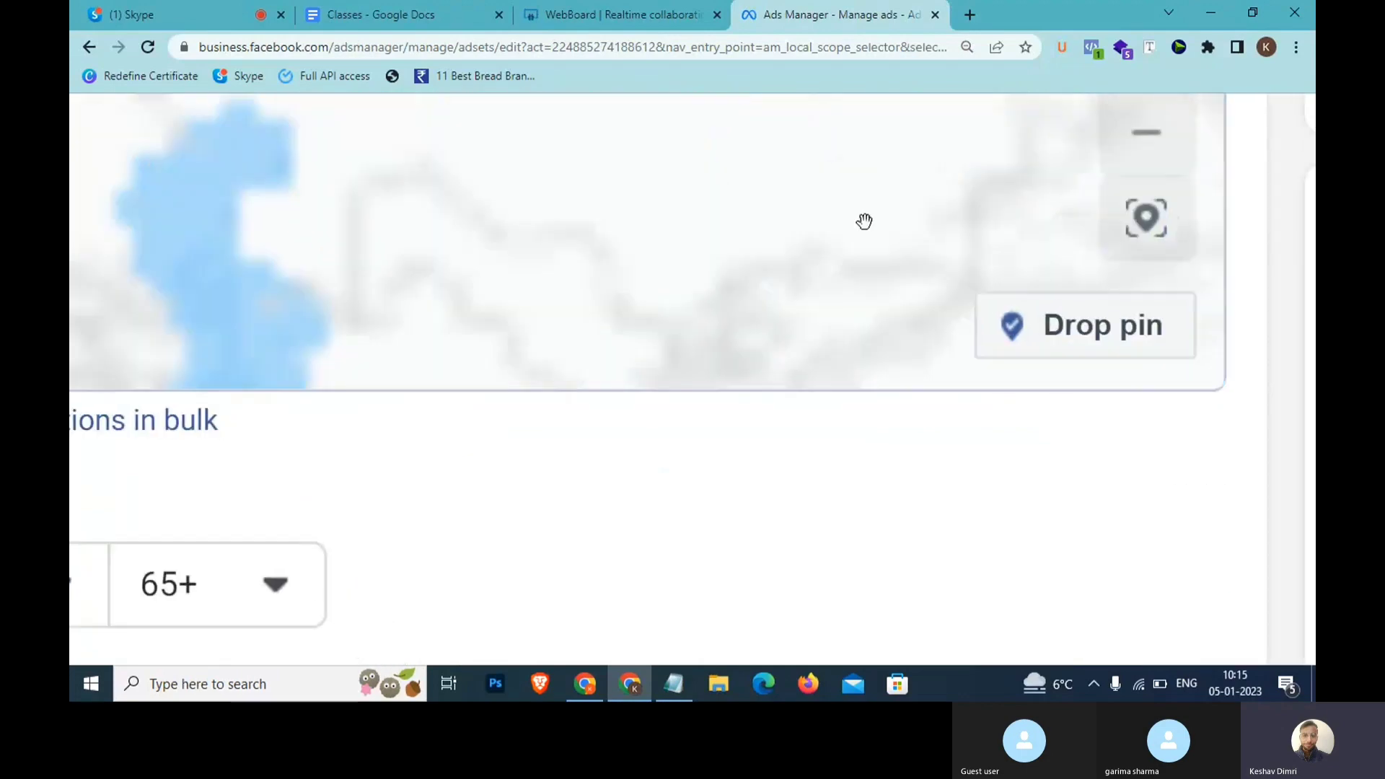
pyautogui.scroll(-5, 828, 488)
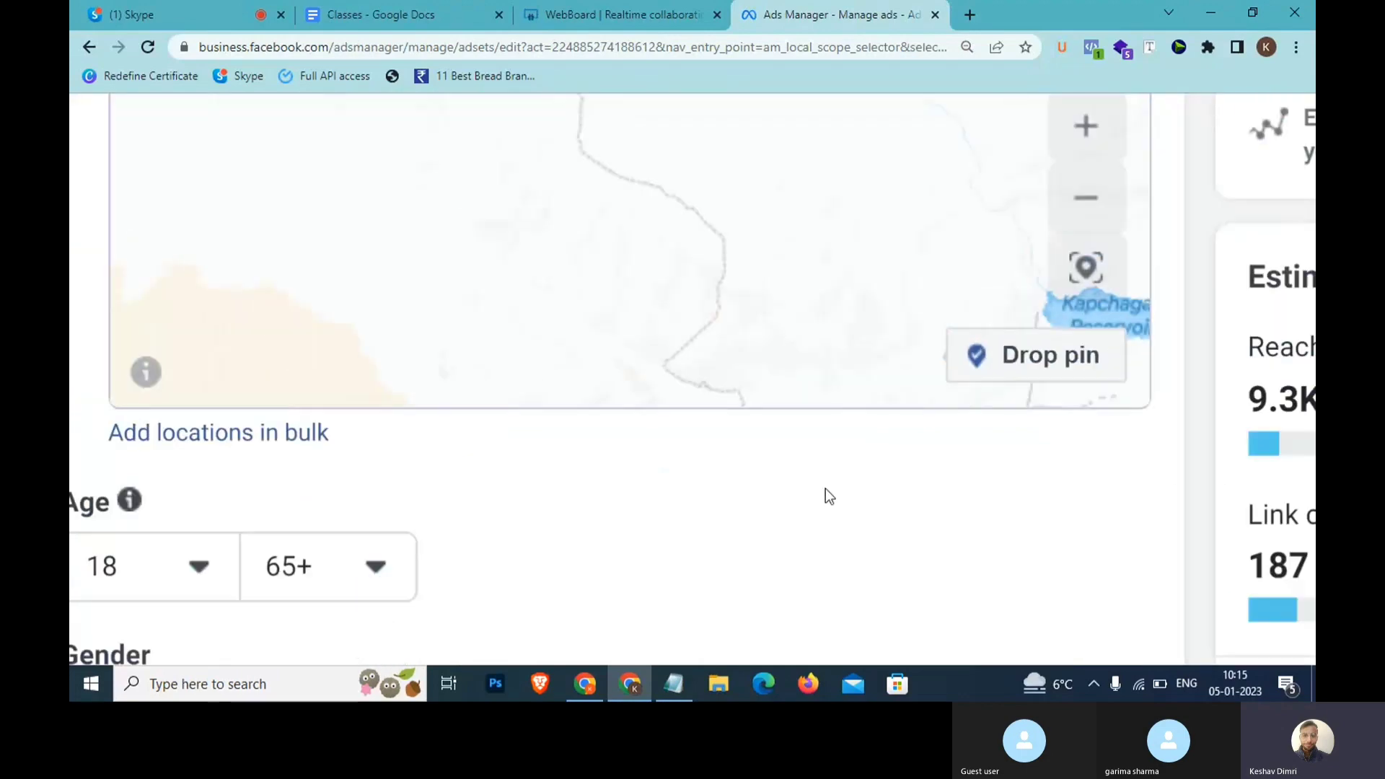
pyautogui.scroll(-5, 788, 378)
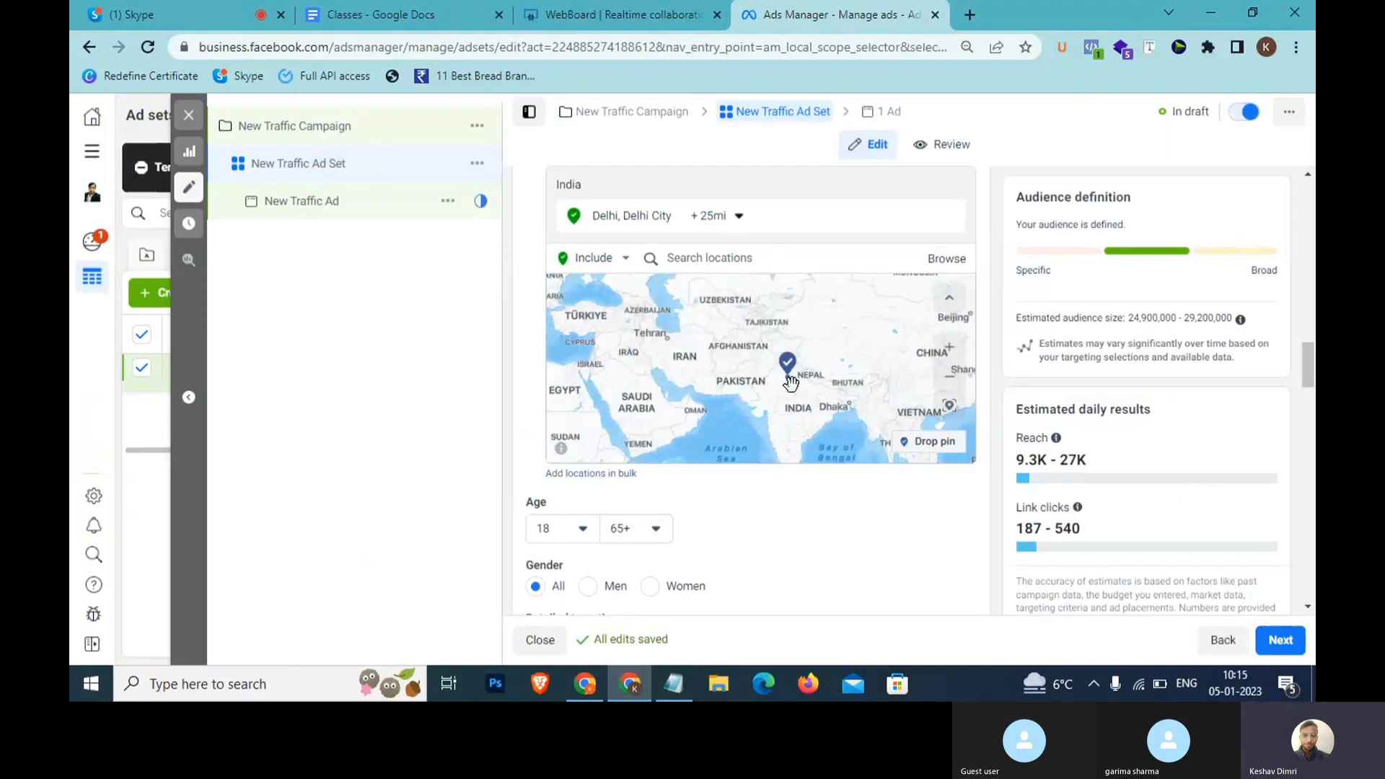
pyautogui.scroll(5, 792, 372)
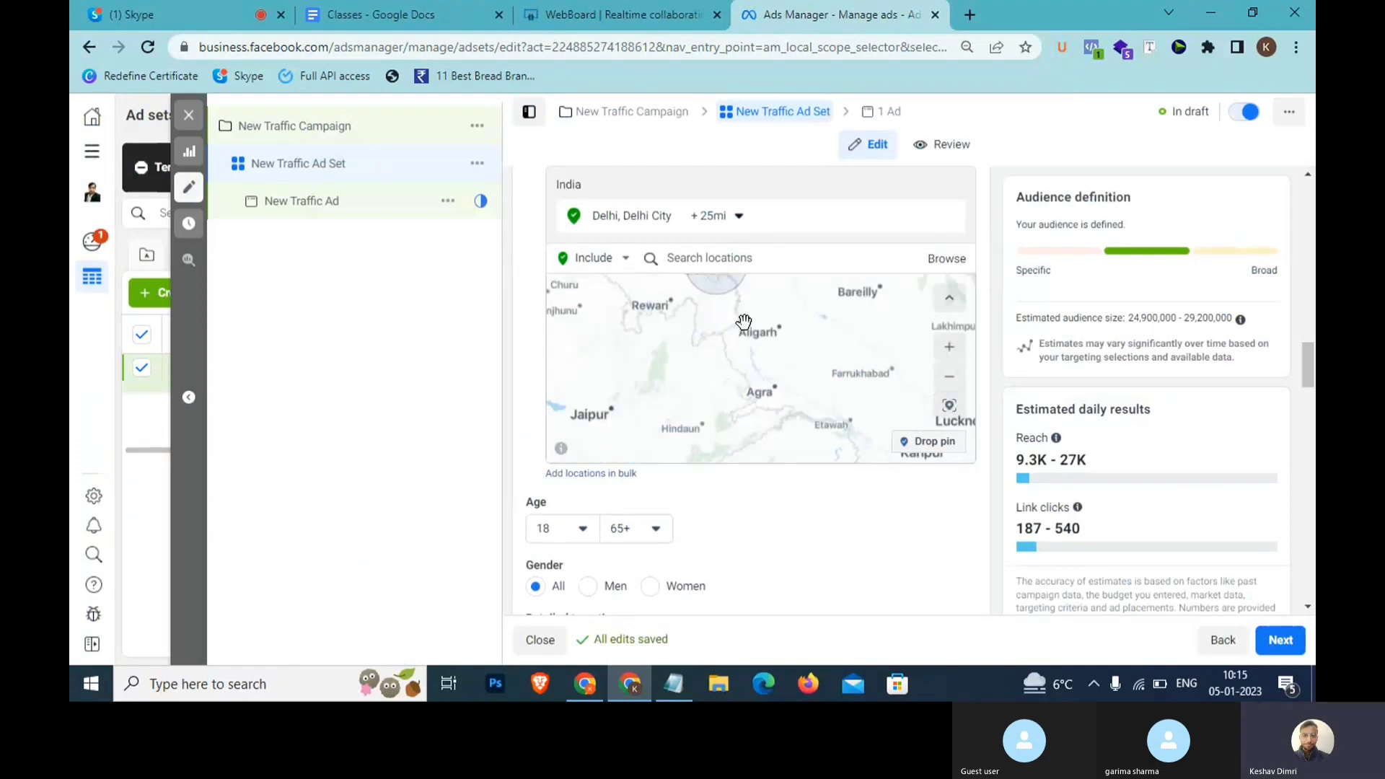
pyautogui.moveTo(743, 323); pyautogui.dragTo(751, 396)
pyautogui.scroll(2, 742, 374)
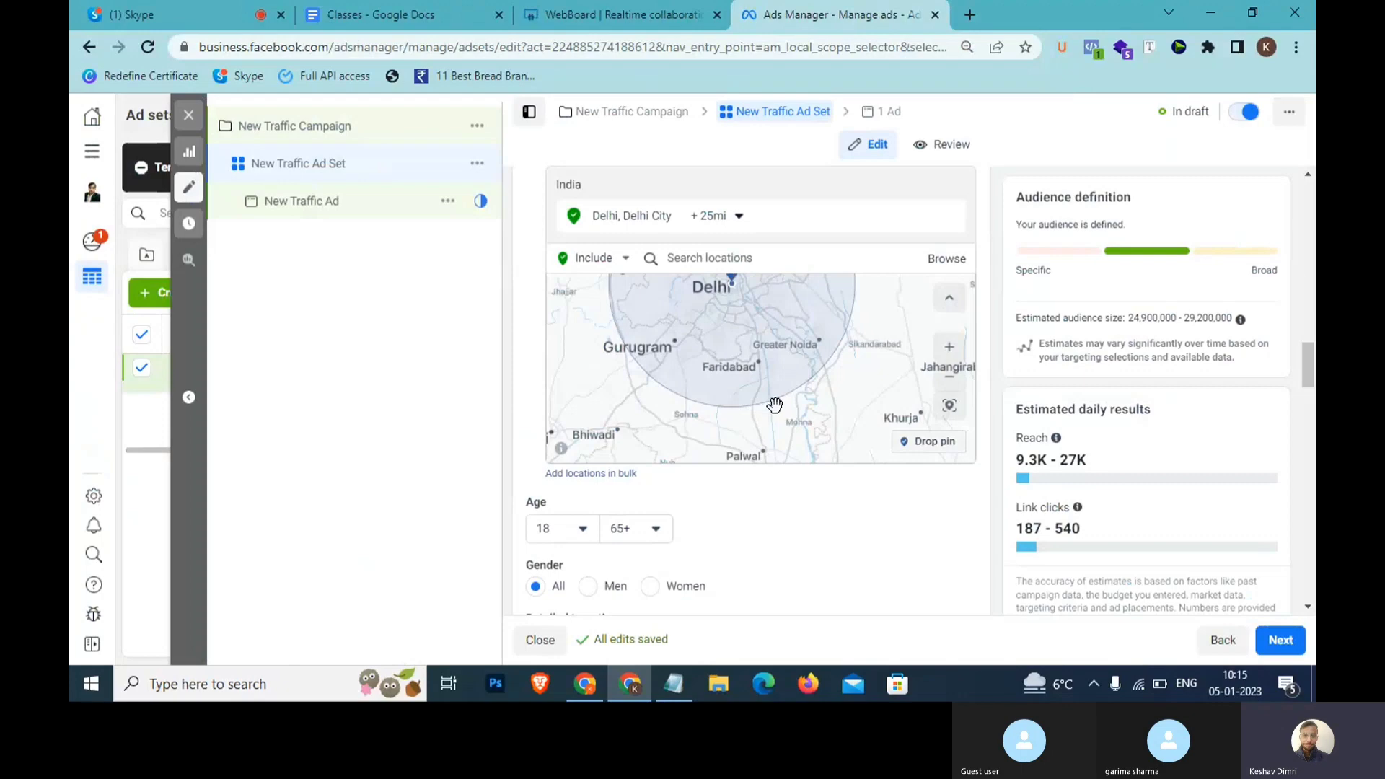
pyautogui.scroll(3, 775, 404)
pyautogui.scroll(-3, 775, 404)
pyautogui.moveTo(910, 330); pyautogui.dragTo(916, 414)
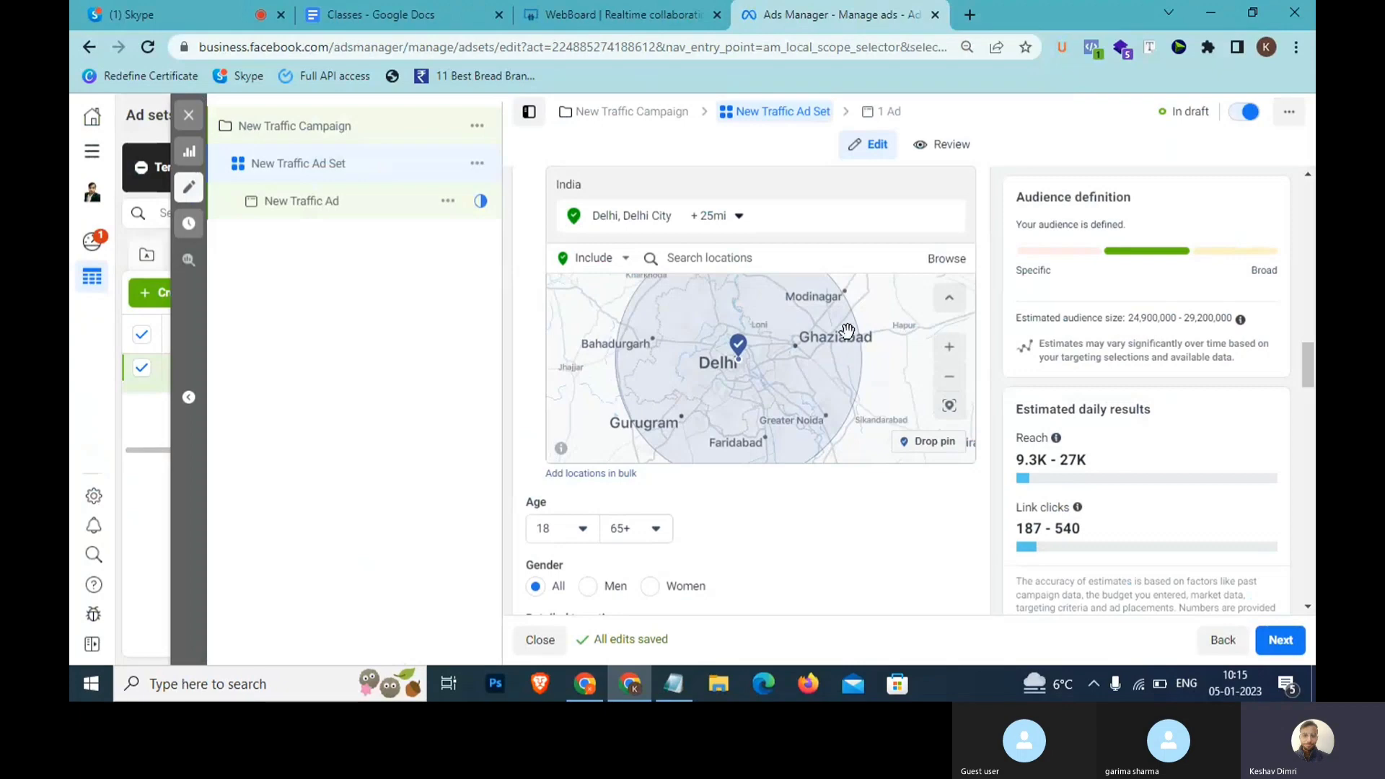
# Set the targeting radius around Delhi to 15 miles.
pyautogui.click(727, 218)
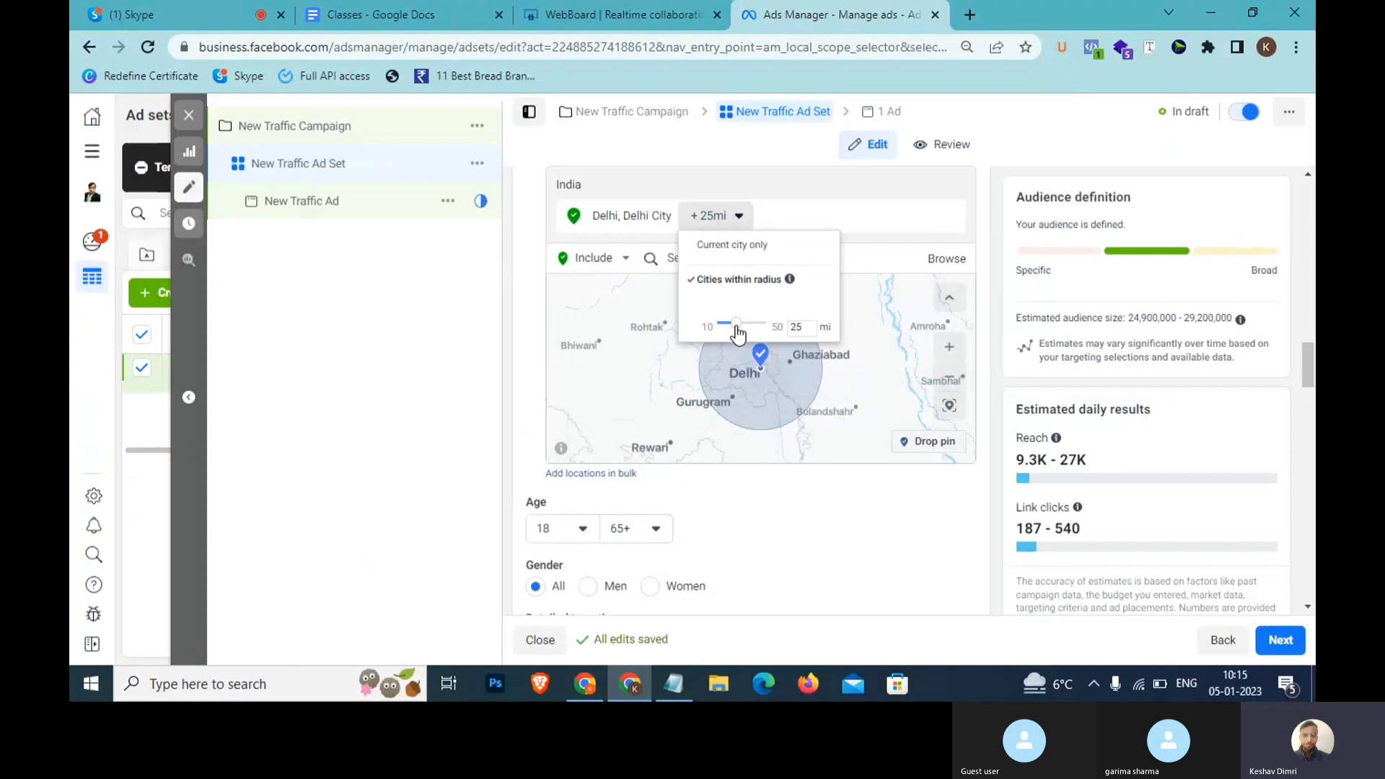
pyautogui.moveTo(738, 333); pyautogui.dragTo(723, 330)
pyautogui.click(816, 343)
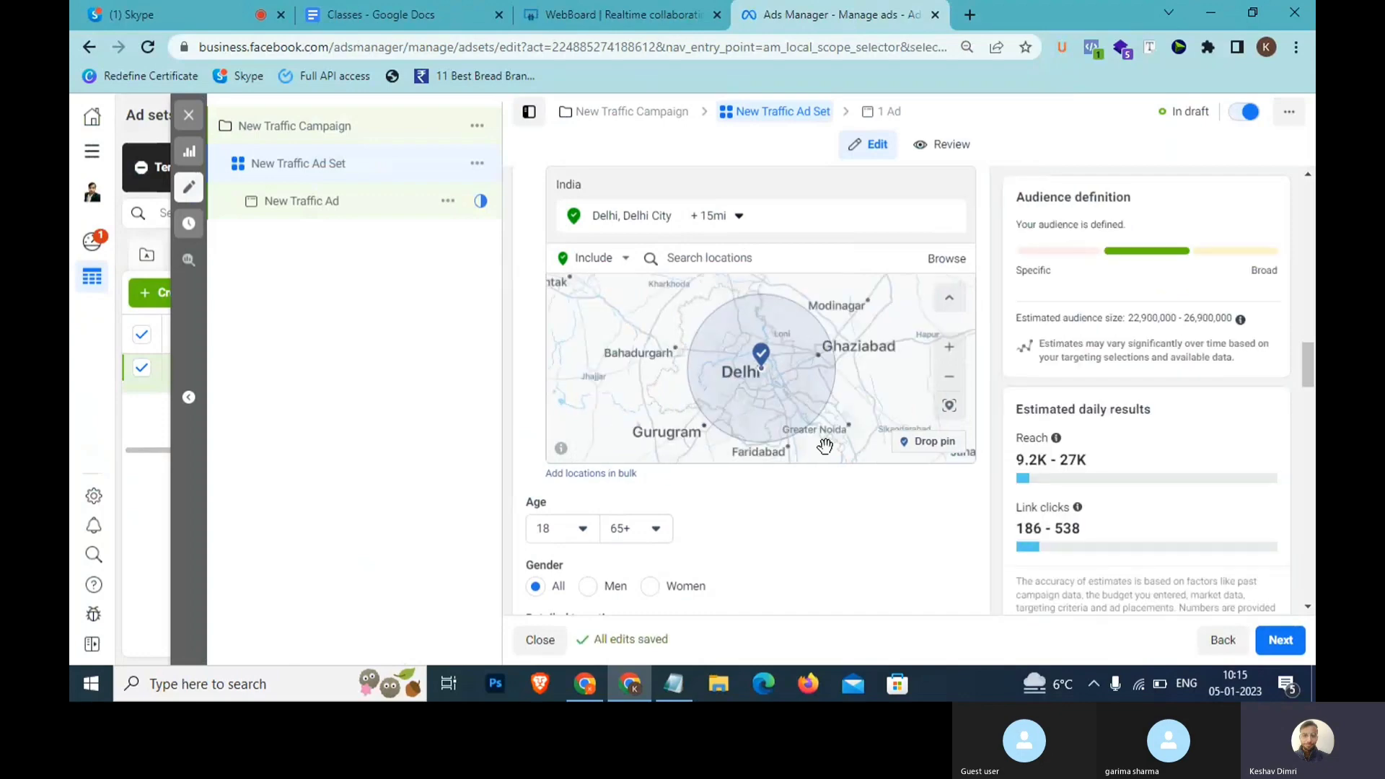
# Reduce the Delhi location's radius to 10 miles.
pyautogui.click(735, 216)
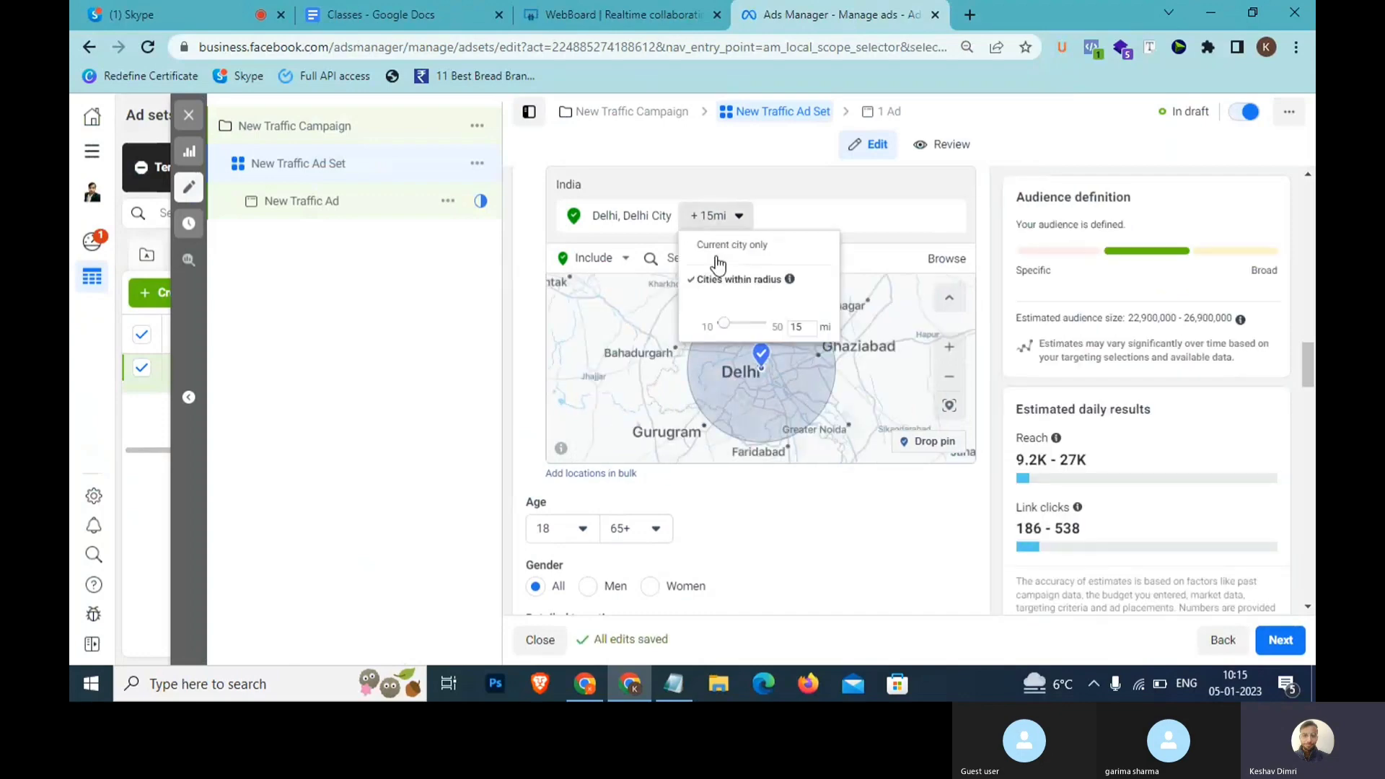
pyautogui.moveTo(723, 324); pyautogui.dragTo(717, 326)
pyautogui.click(1006, 225)
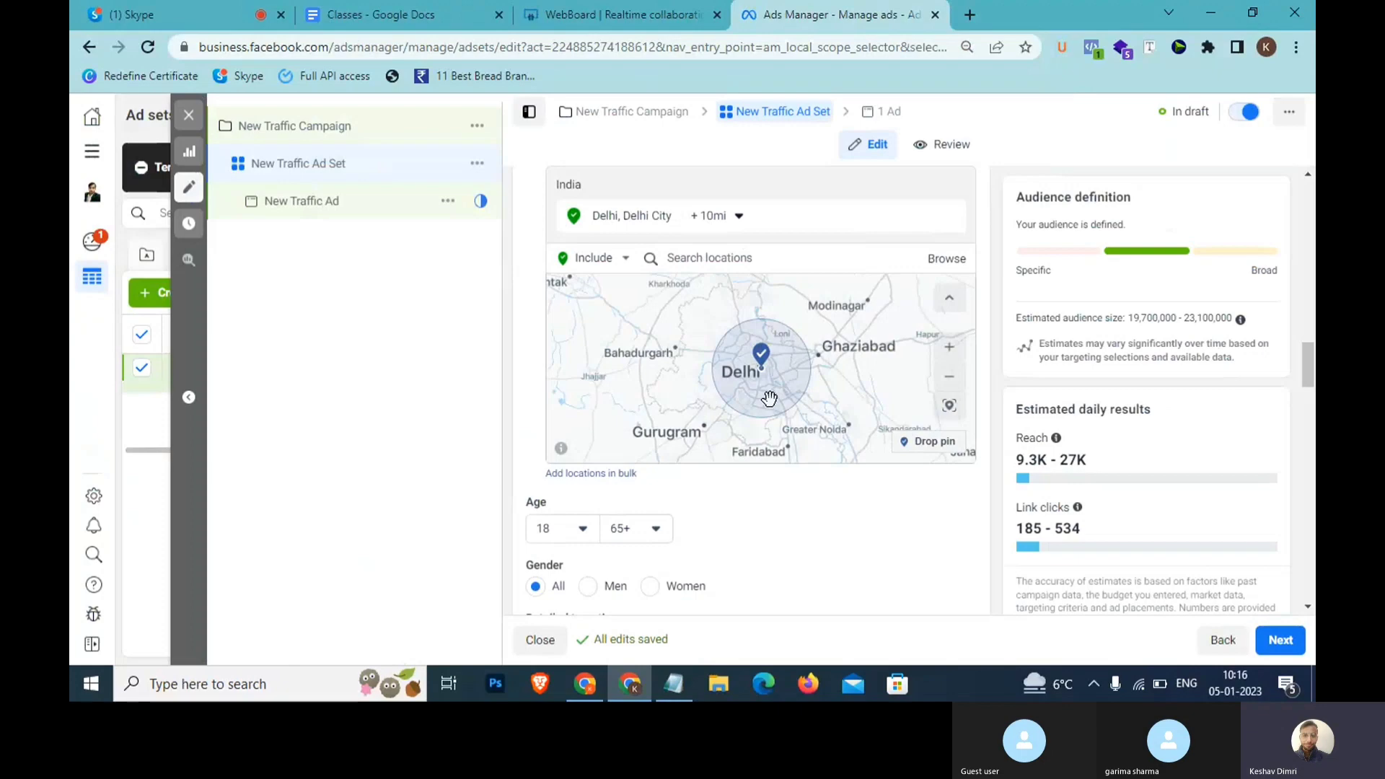
# Set the Delhi location's radius to 50 miles and inspect the covered area on the map.
pyautogui.click(717, 220)
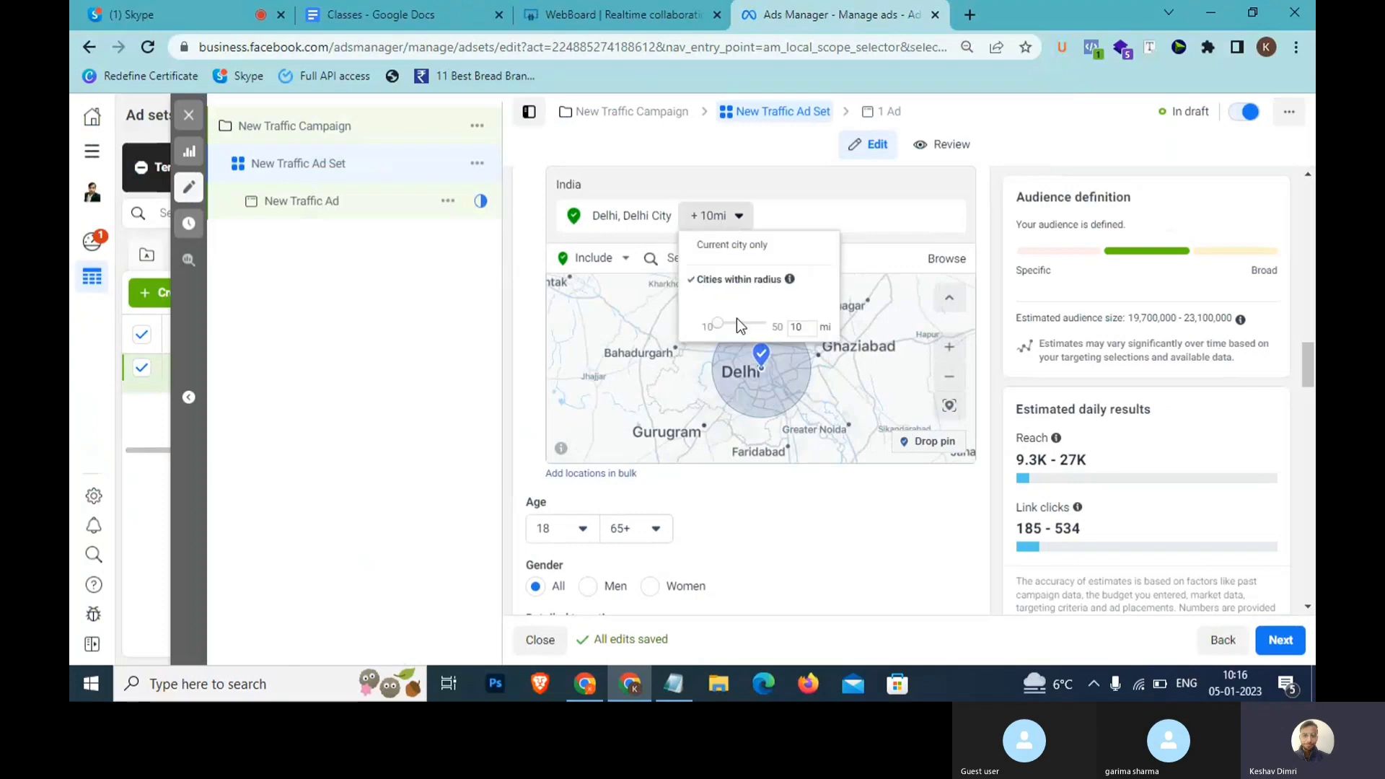
pyautogui.moveTo(725, 321); pyautogui.dragTo(783, 344)
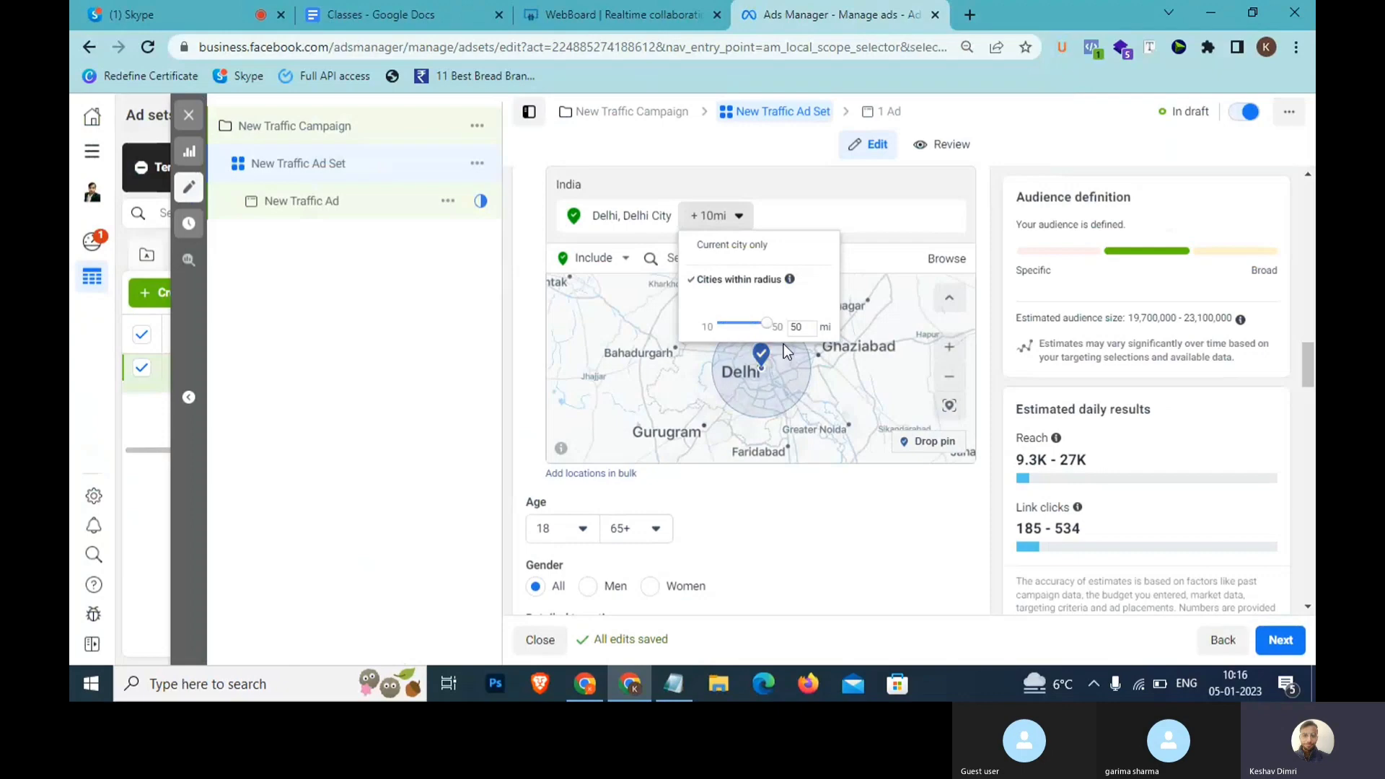
pyautogui.click(808, 298)
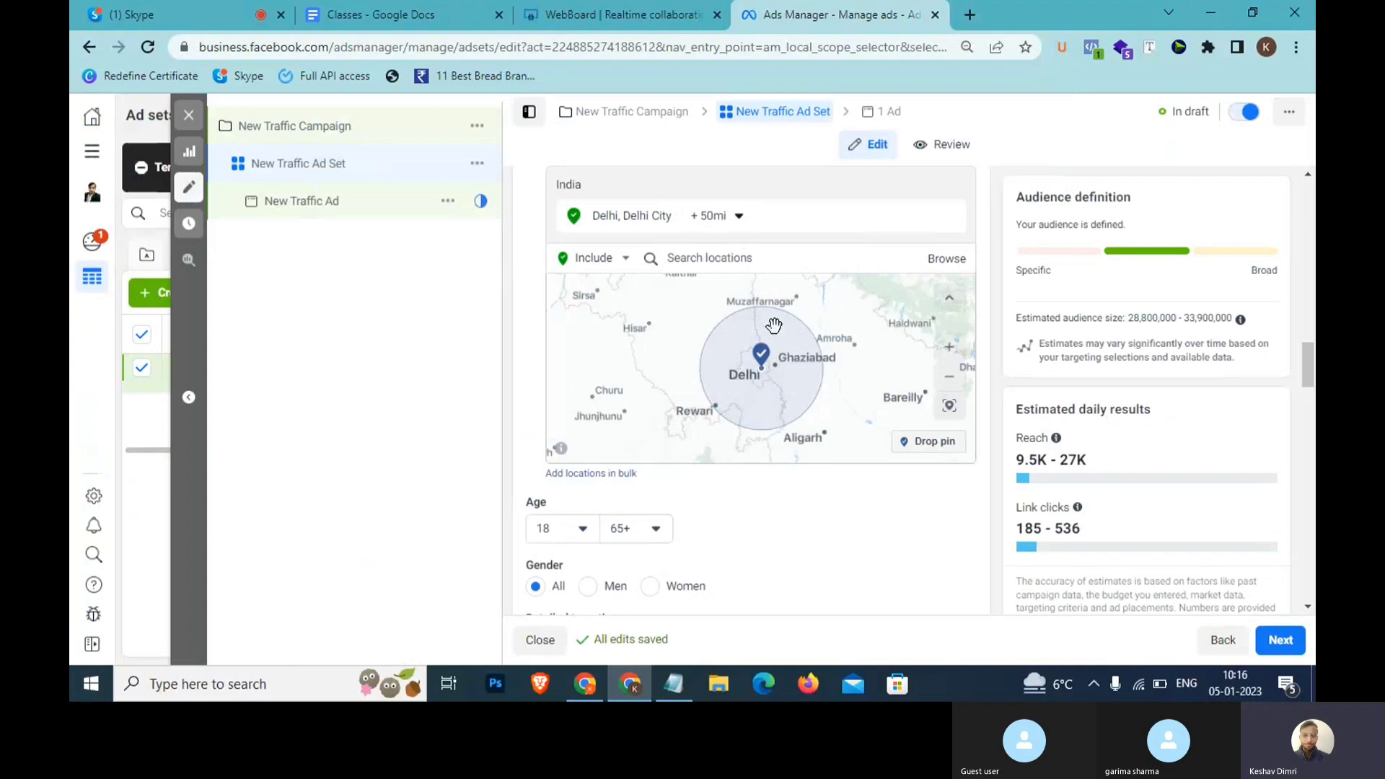
pyautogui.scroll(1, 728, 359)
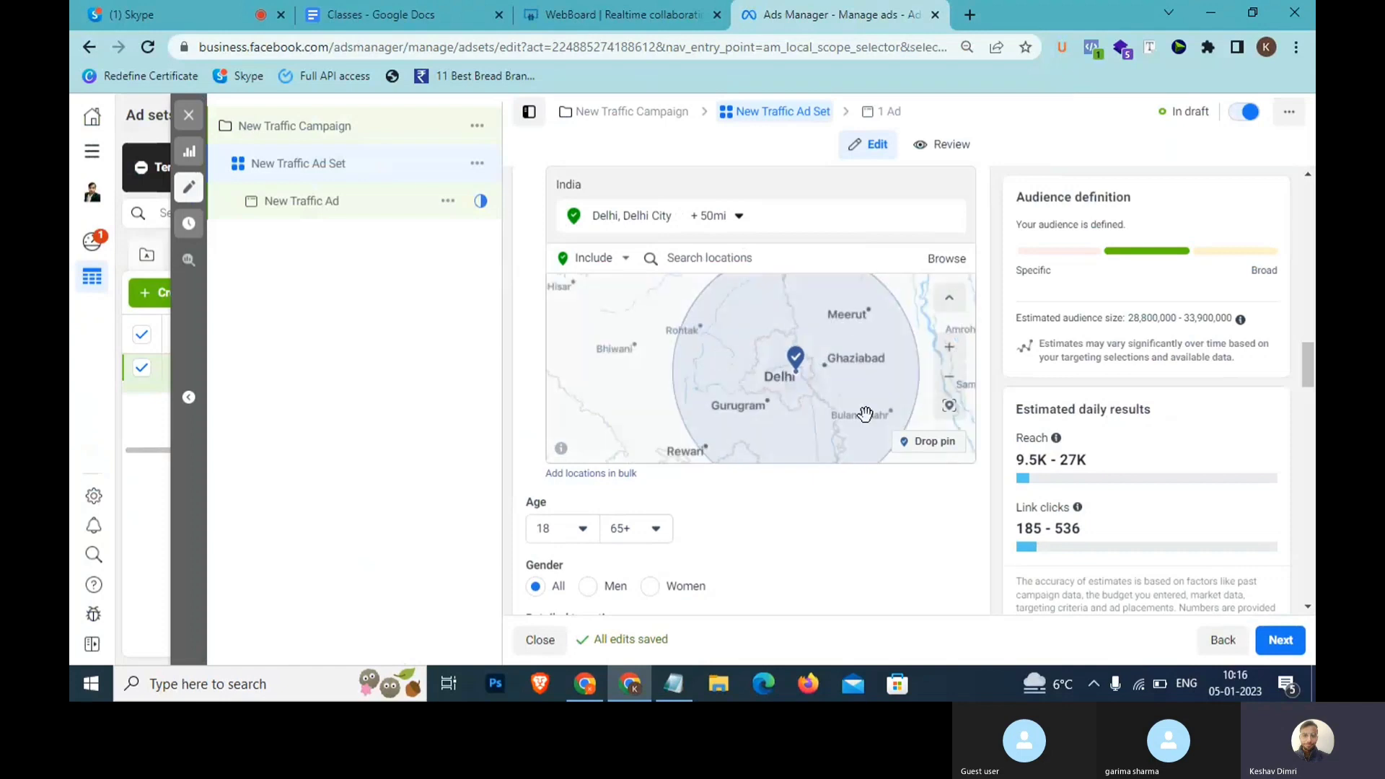
pyautogui.scroll(1, 781, 440)
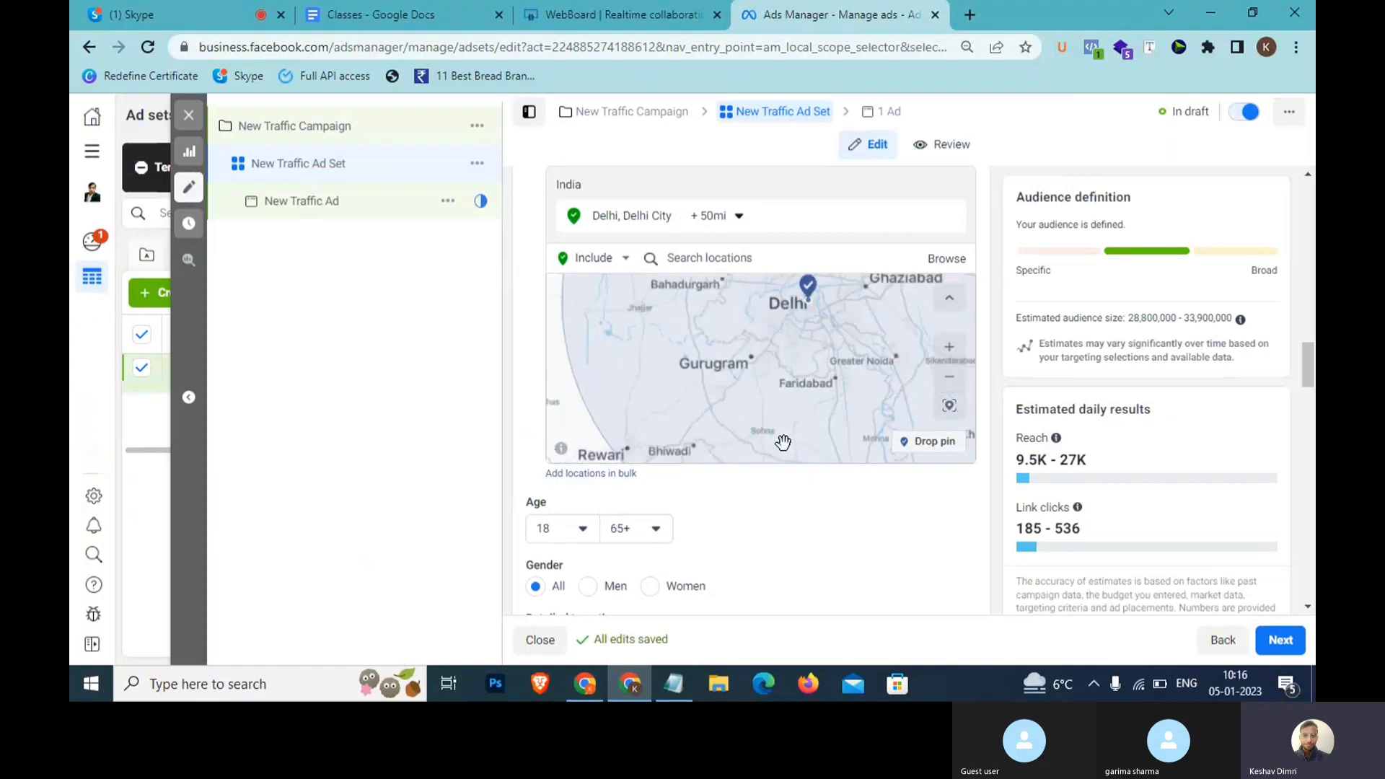
pyautogui.scroll(-1, 781, 435)
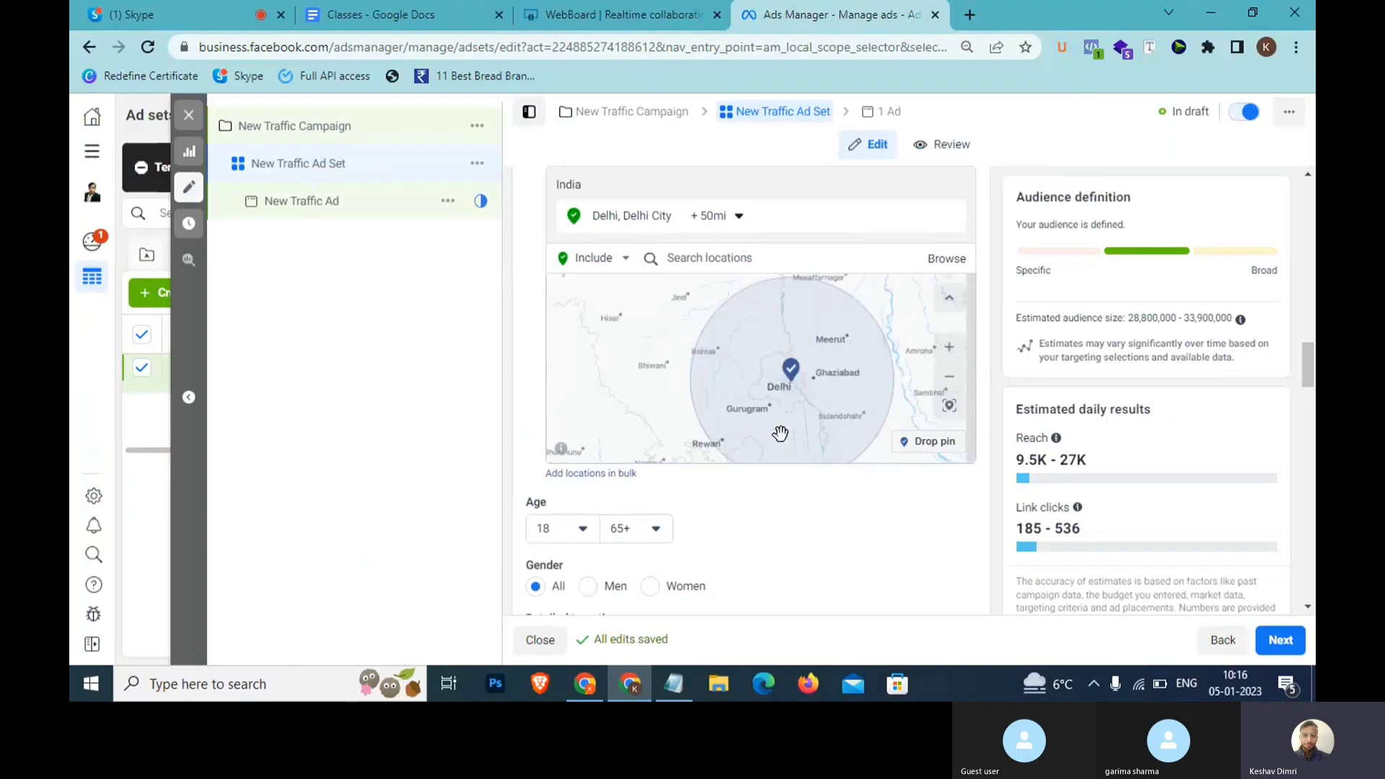
pyautogui.scroll(-1, 780, 433)
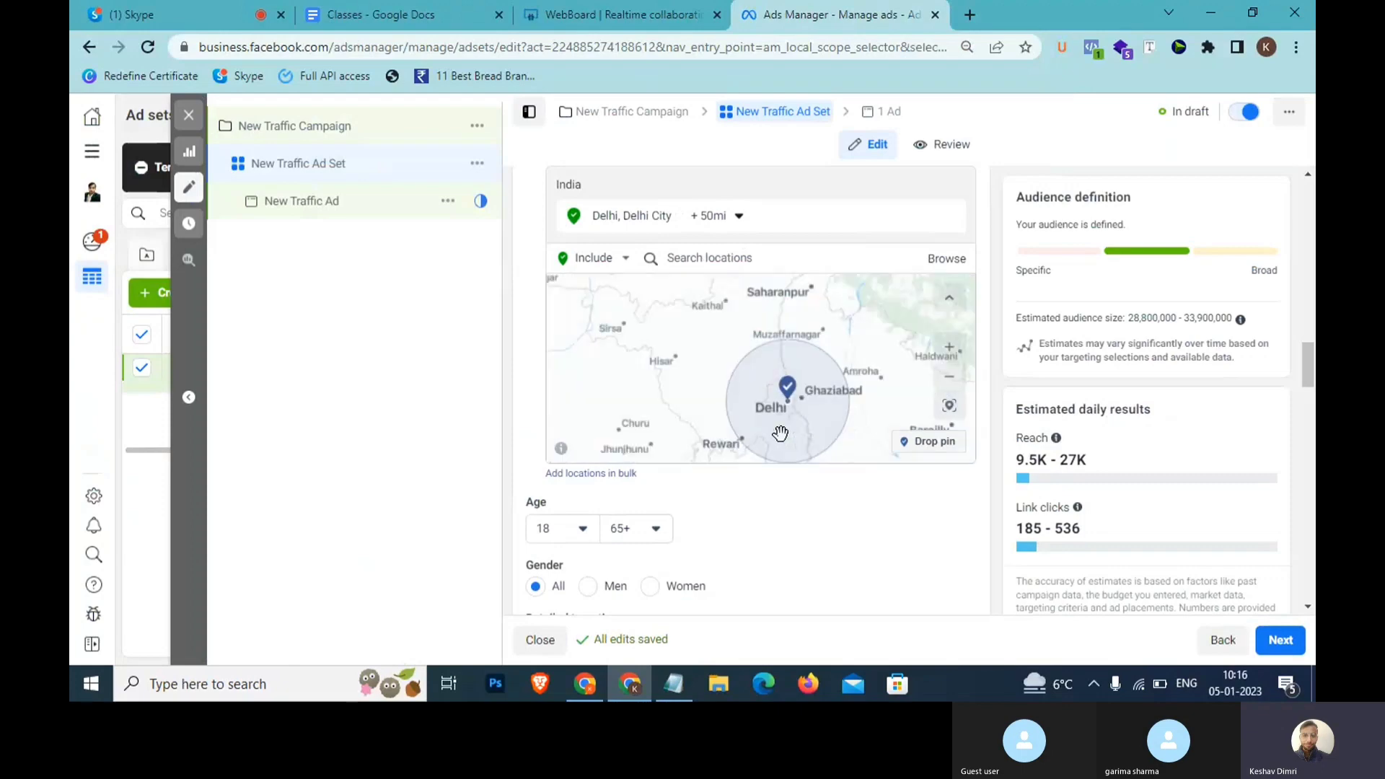
# Limit the Delhi location to the current city only and inspect the map from New Delhi towards Gurugram.
pyautogui.click(734, 216)
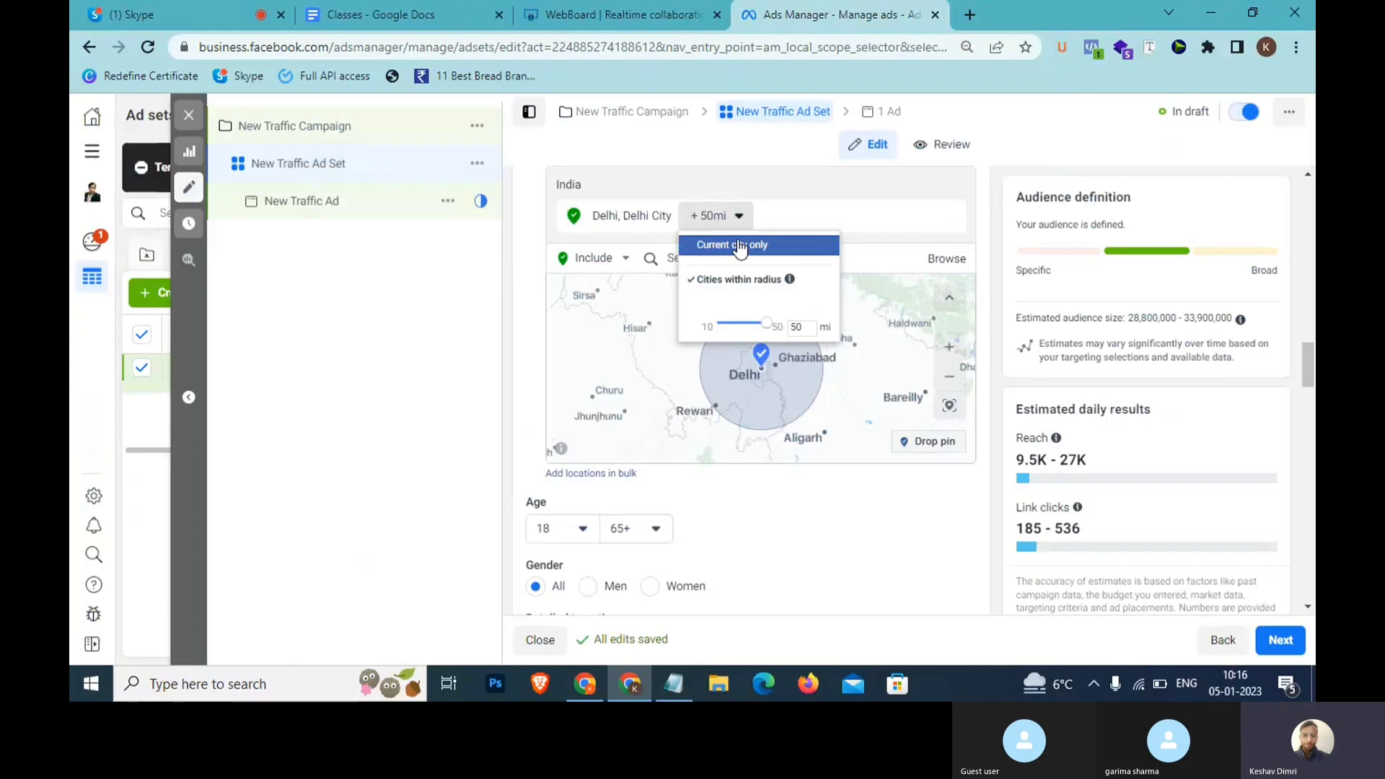
pyautogui.click(738, 246)
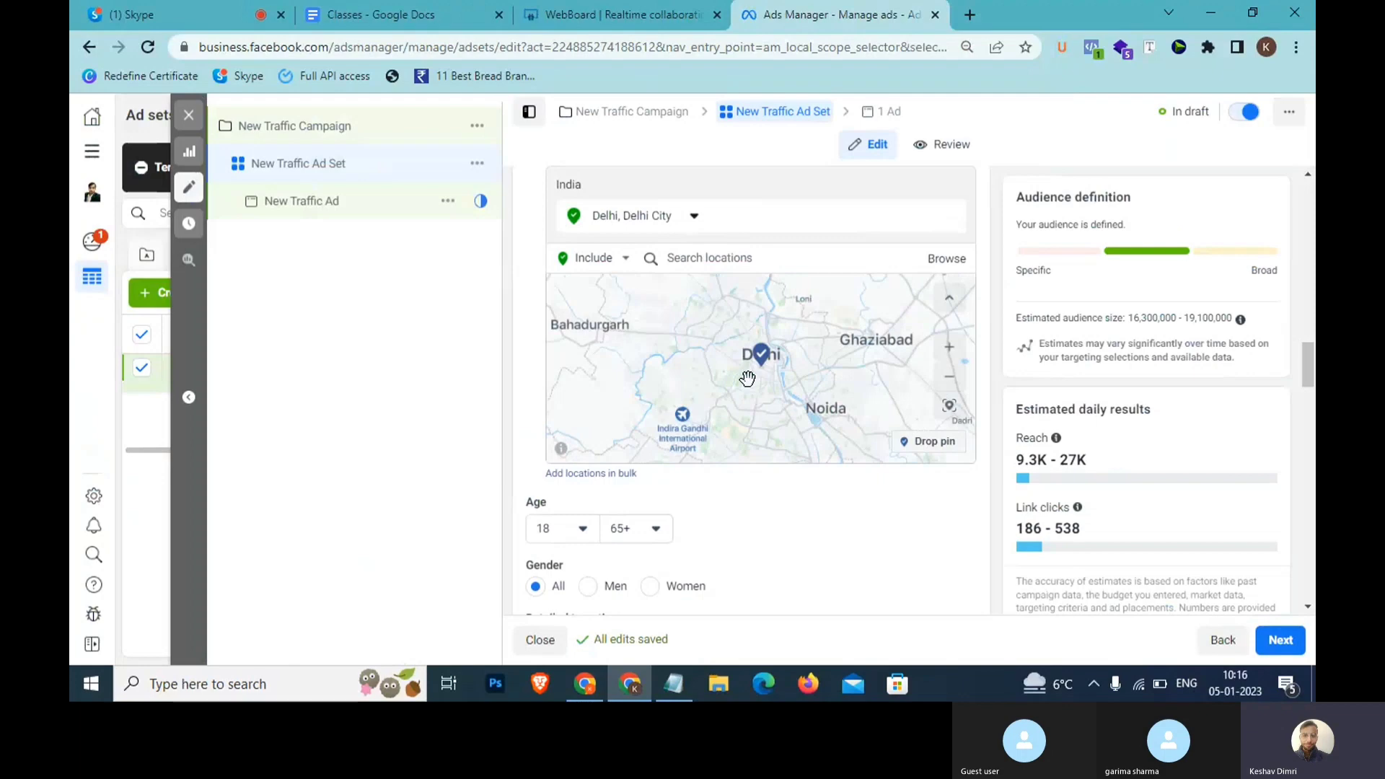
pyautogui.scroll(-5, 747, 378)
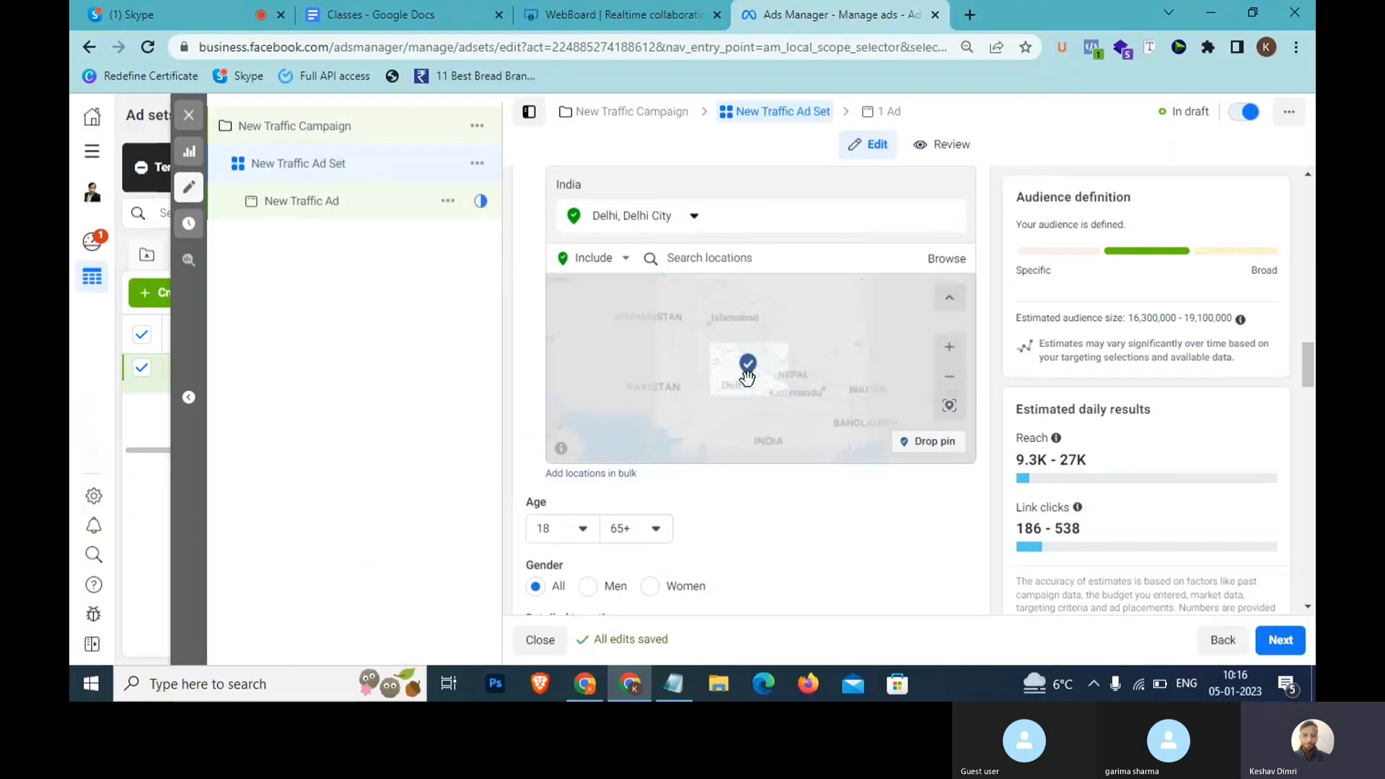
pyautogui.scroll(5, 748, 378)
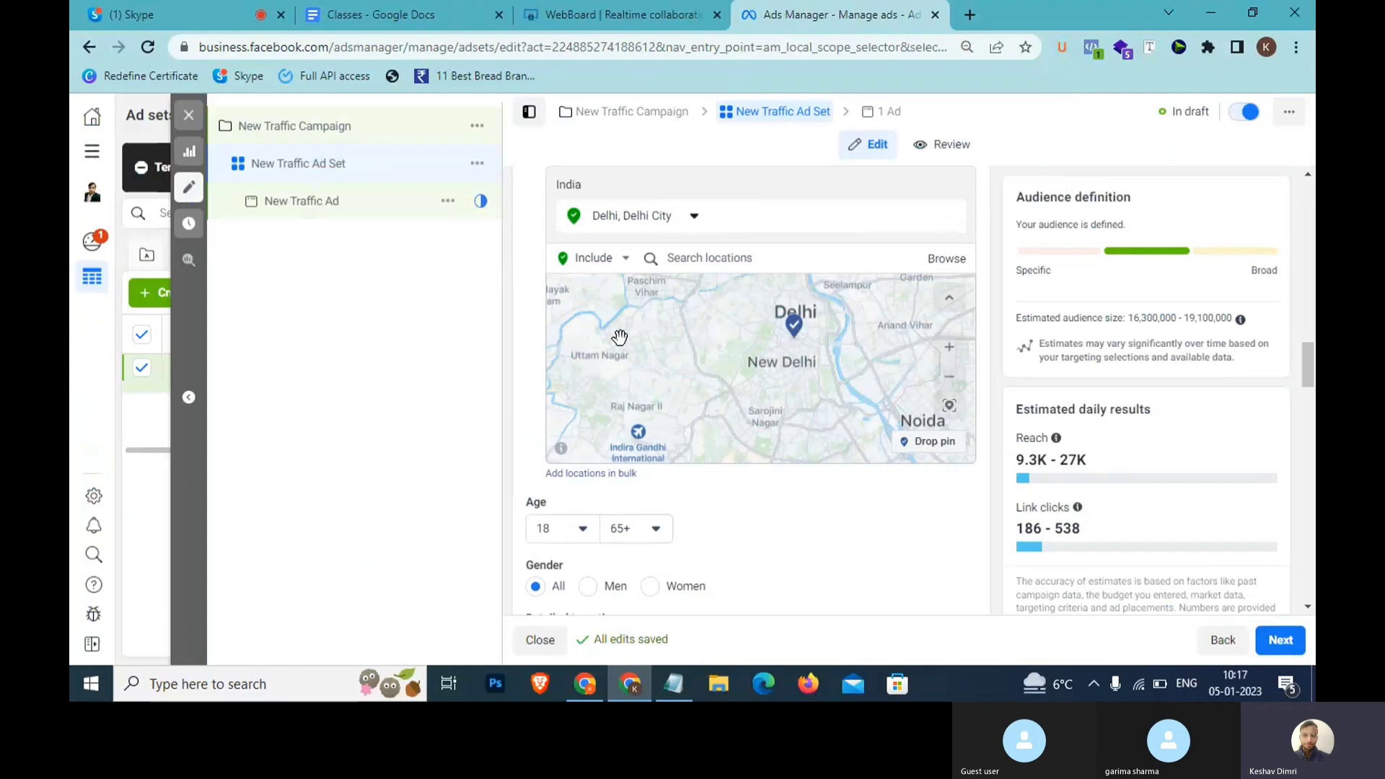
pyautogui.moveTo(640, 349); pyautogui.dragTo(816, 276)
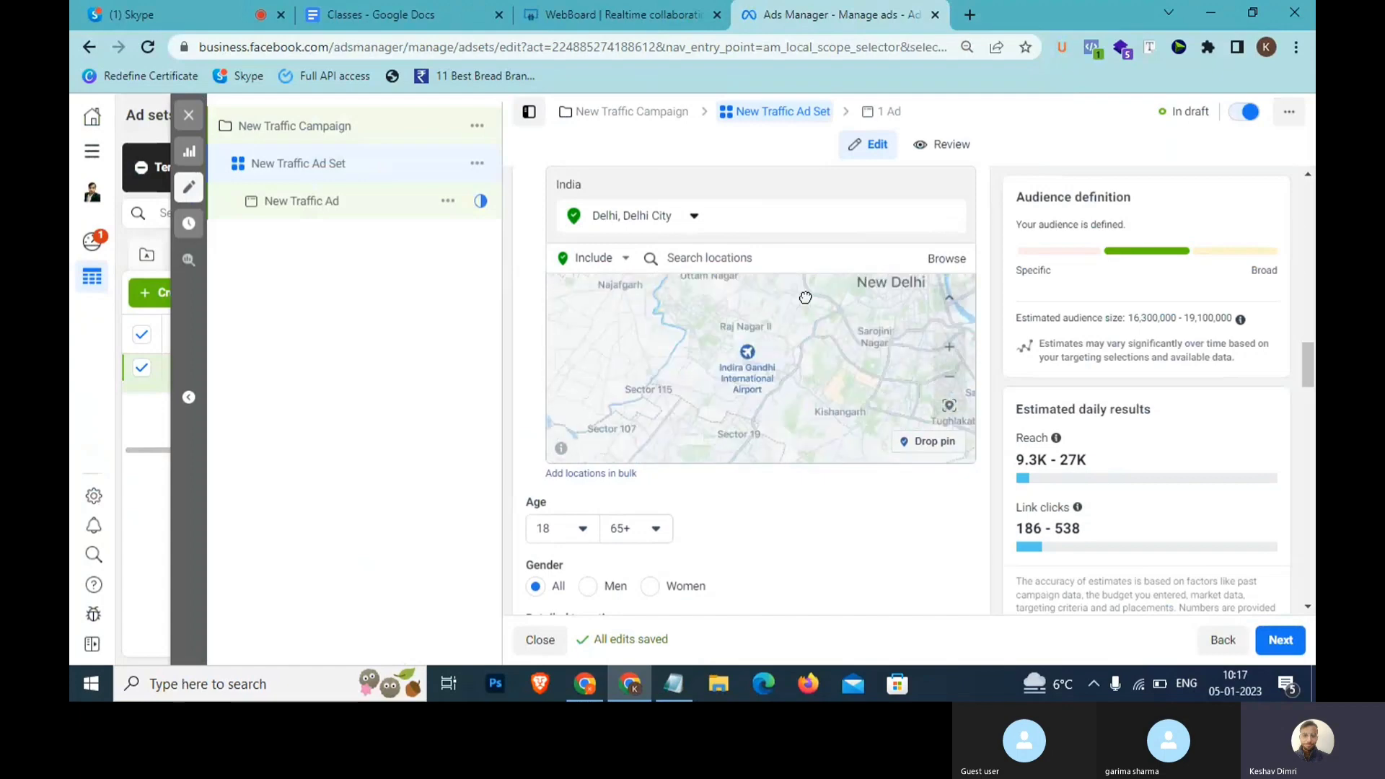
pyautogui.moveTo(799, 354); pyautogui.dragTo(898, 317)
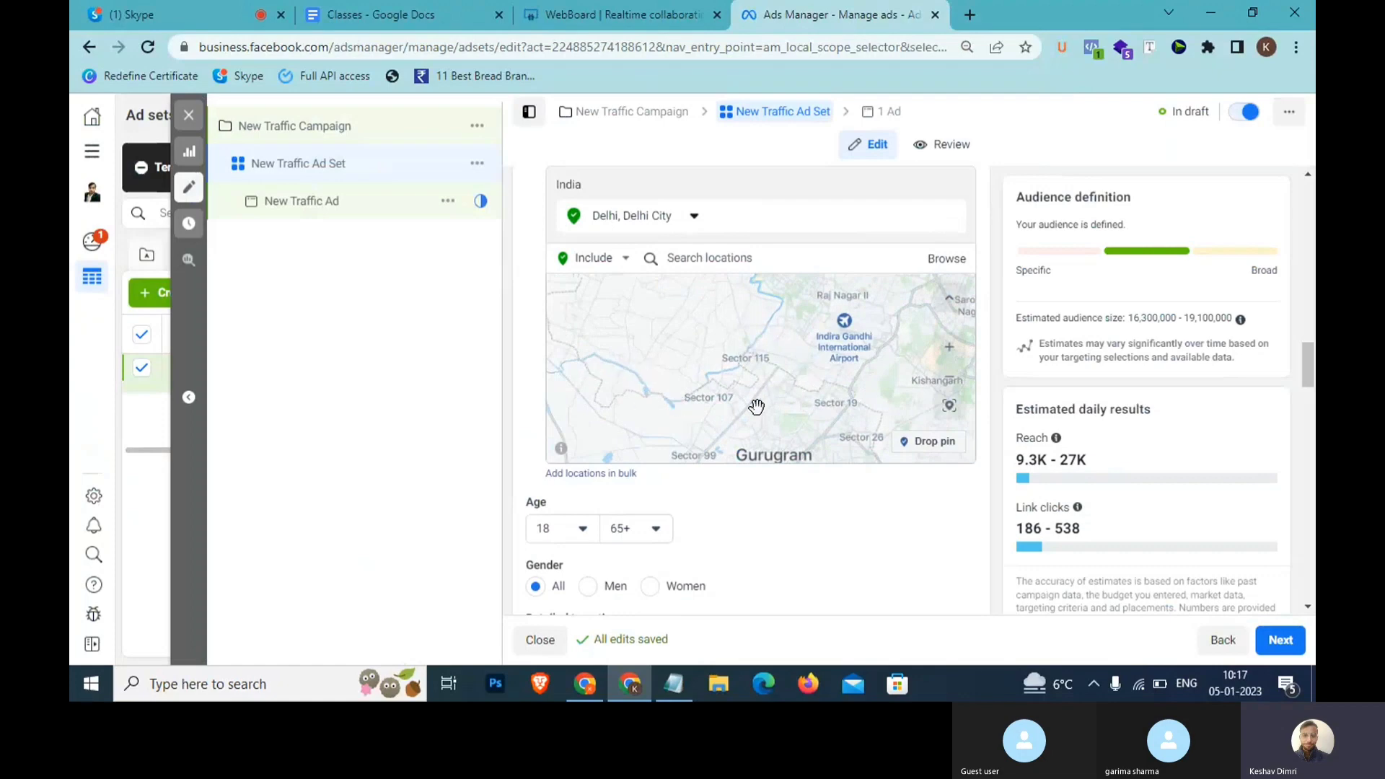
pyautogui.moveTo(820, 365); pyautogui.dragTo(732, 456)
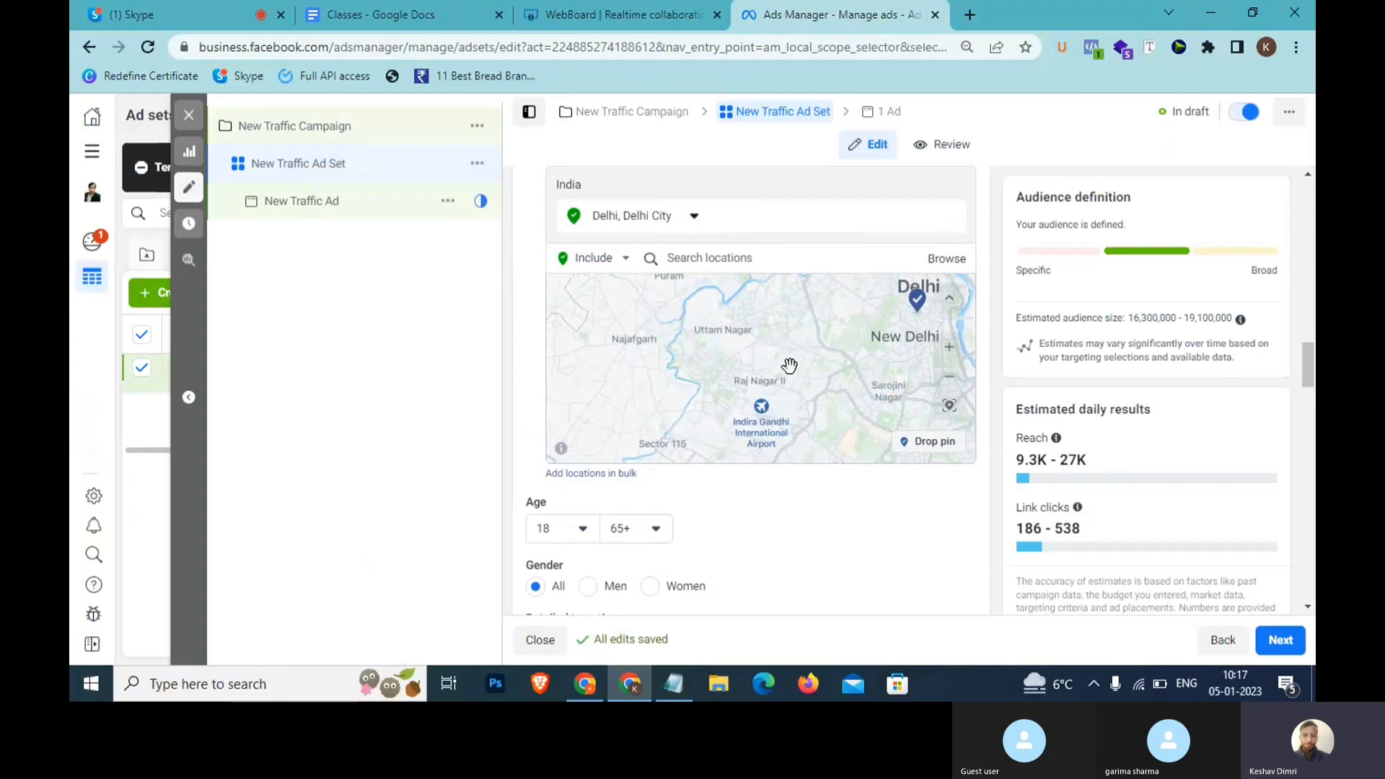
pyautogui.scroll(-2, 789, 365)
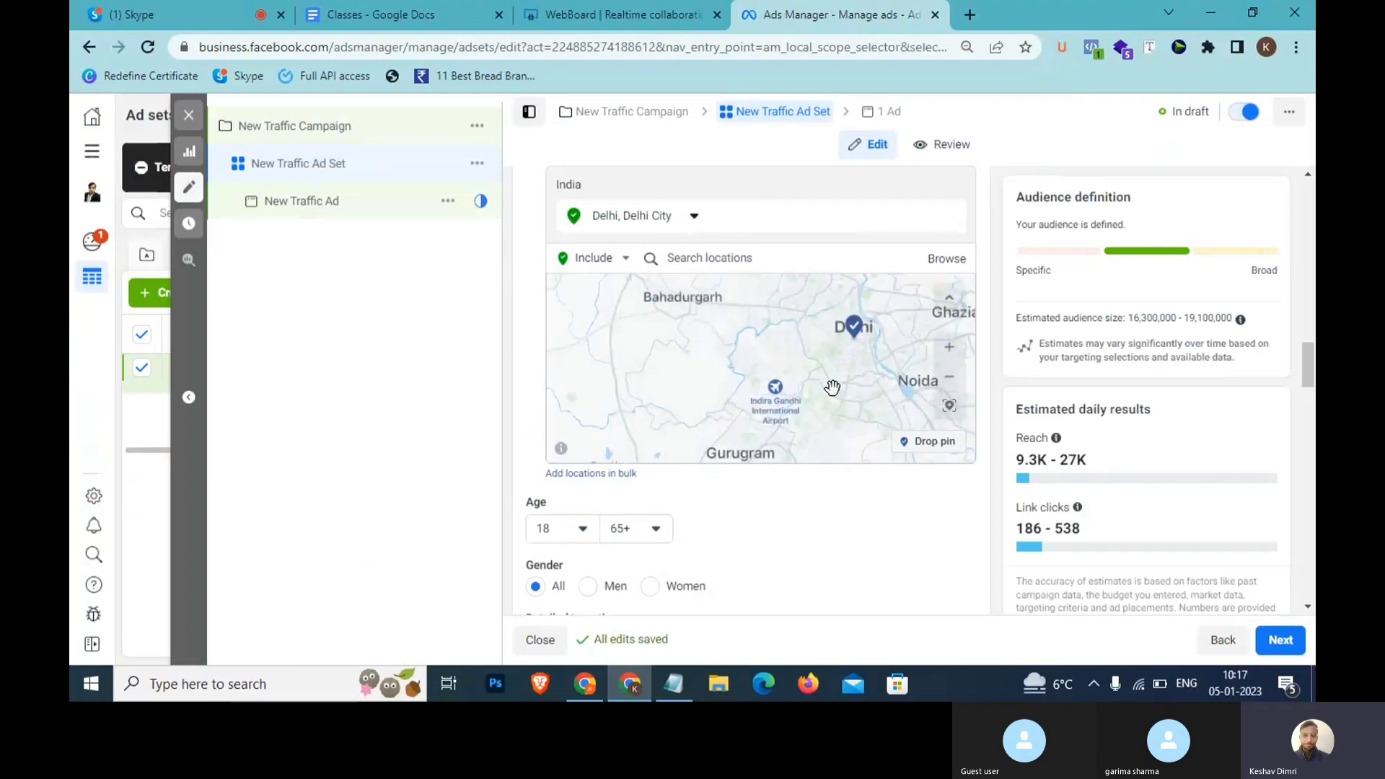
pyautogui.scroll(-1, 817, 353)
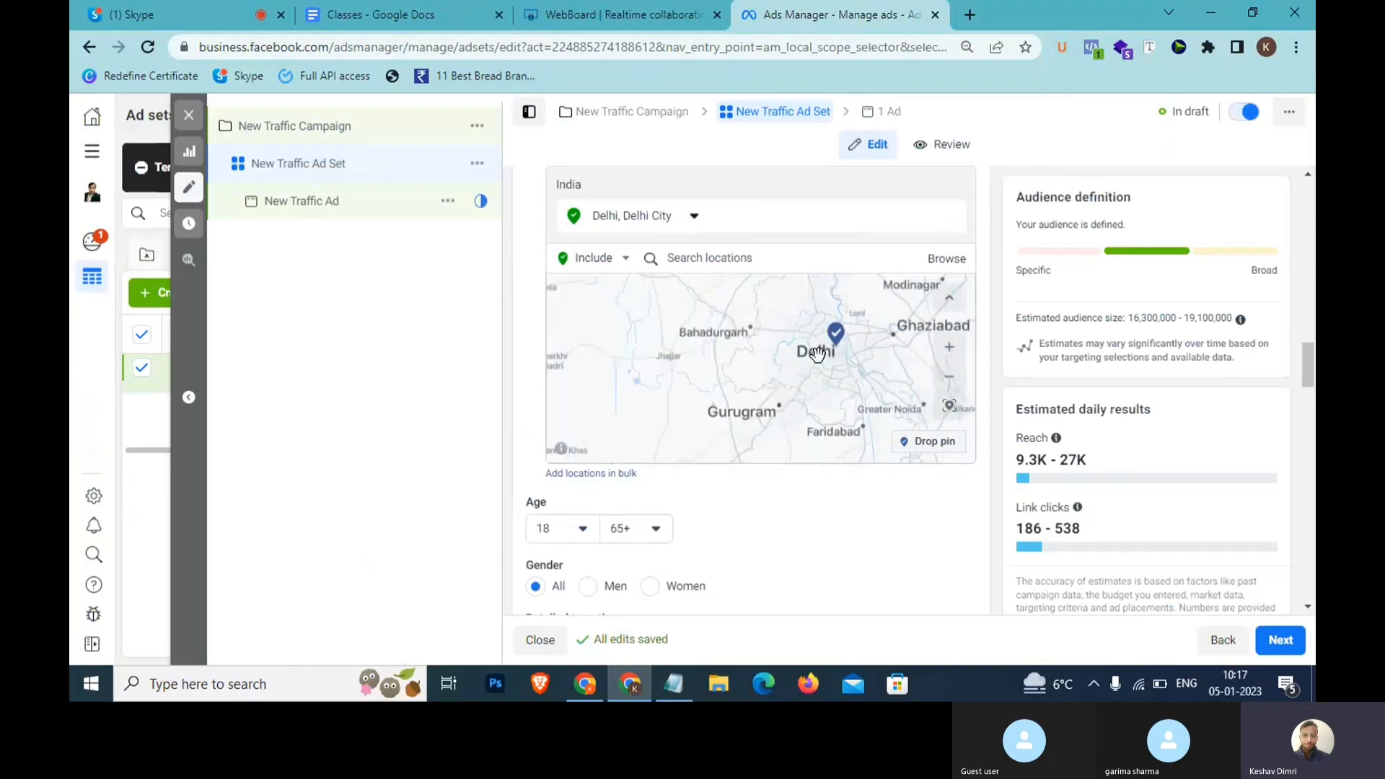
pyautogui.moveTo(818, 353); pyautogui.dragTo(765, 376)
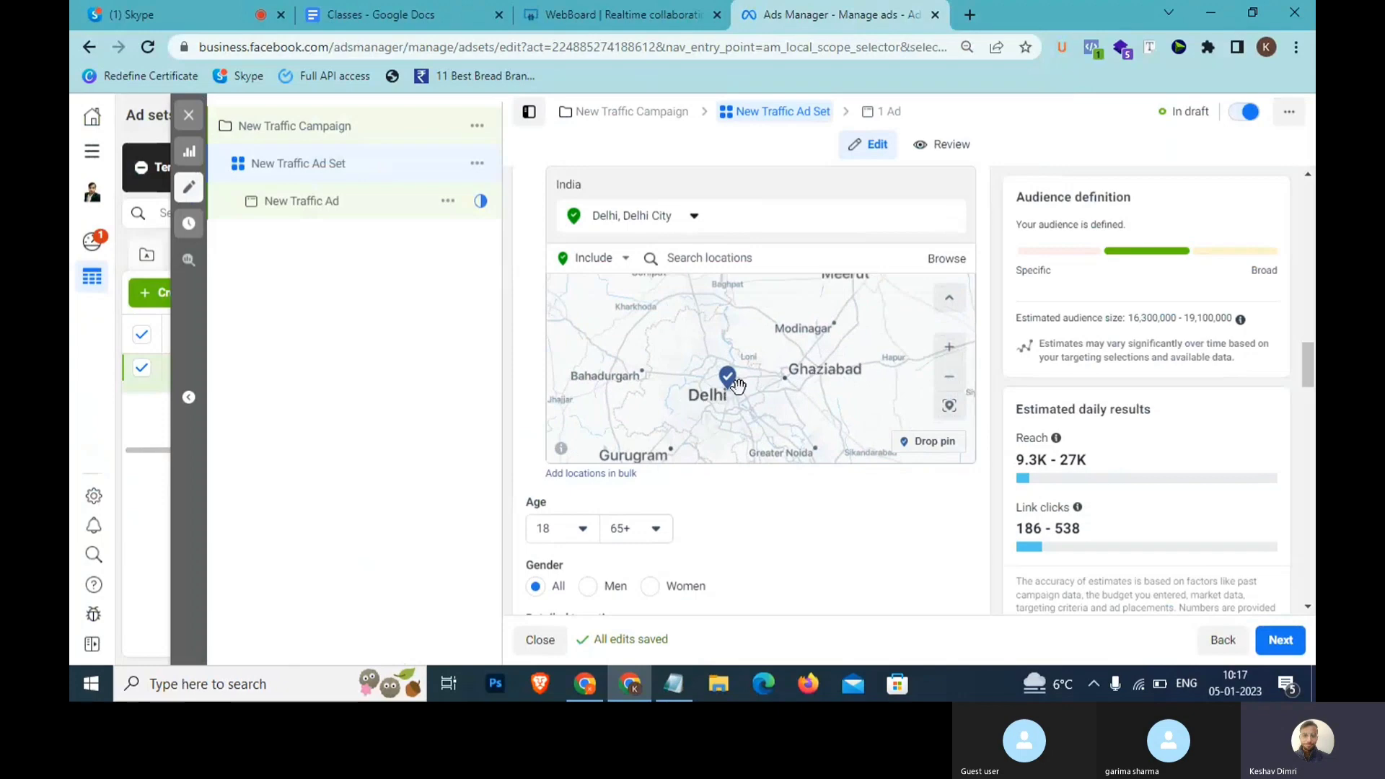
# Switch Delhi to cities within a 25-mile radius, then return it to the current city only.
pyautogui.click(695, 216)
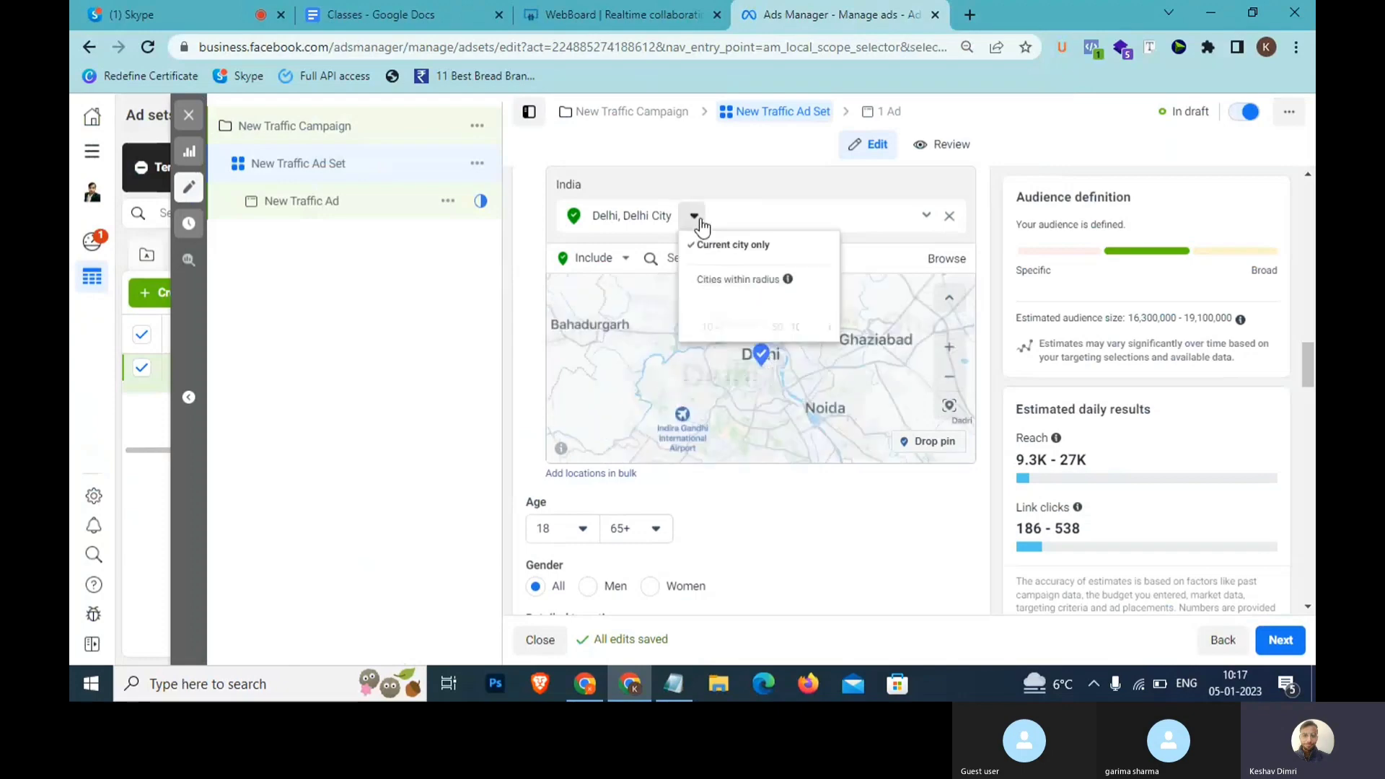
pyautogui.click(741, 285)
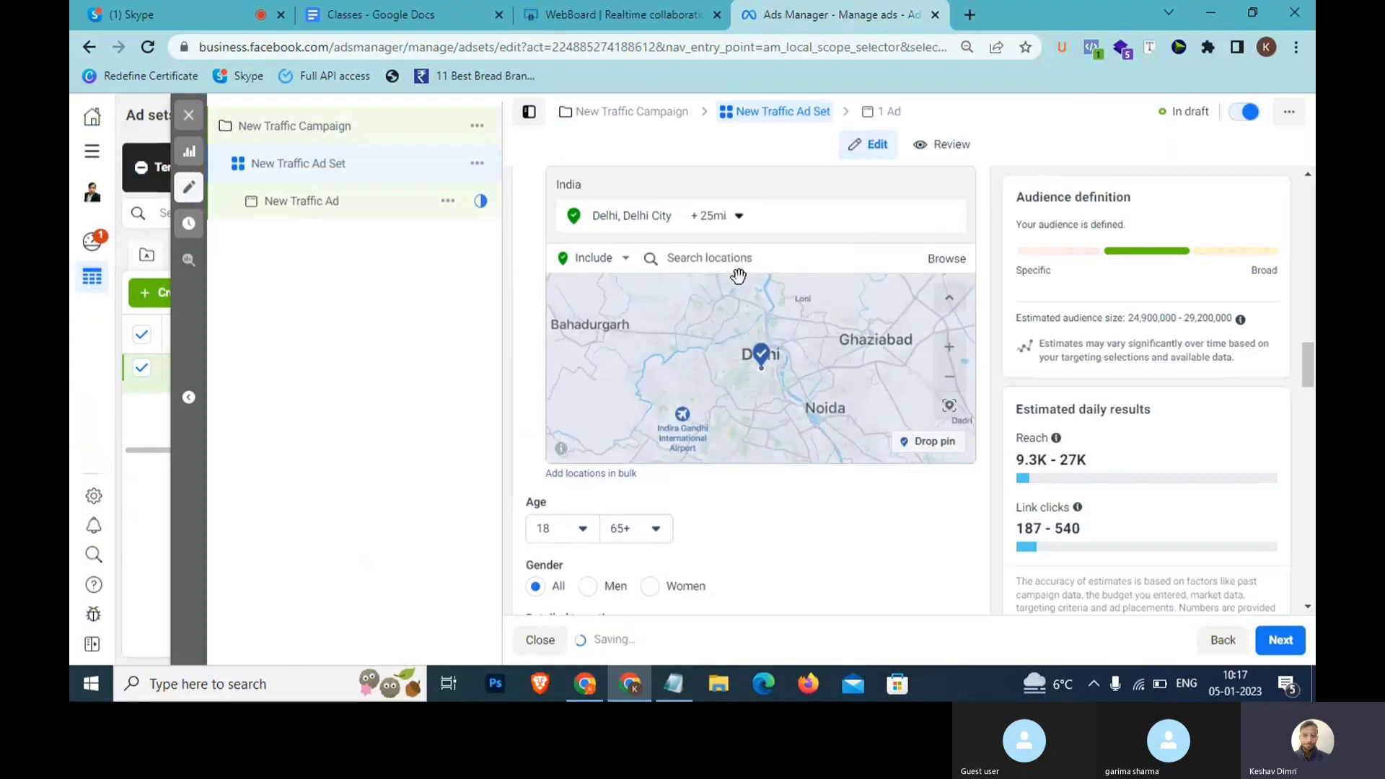
pyautogui.click(732, 220)
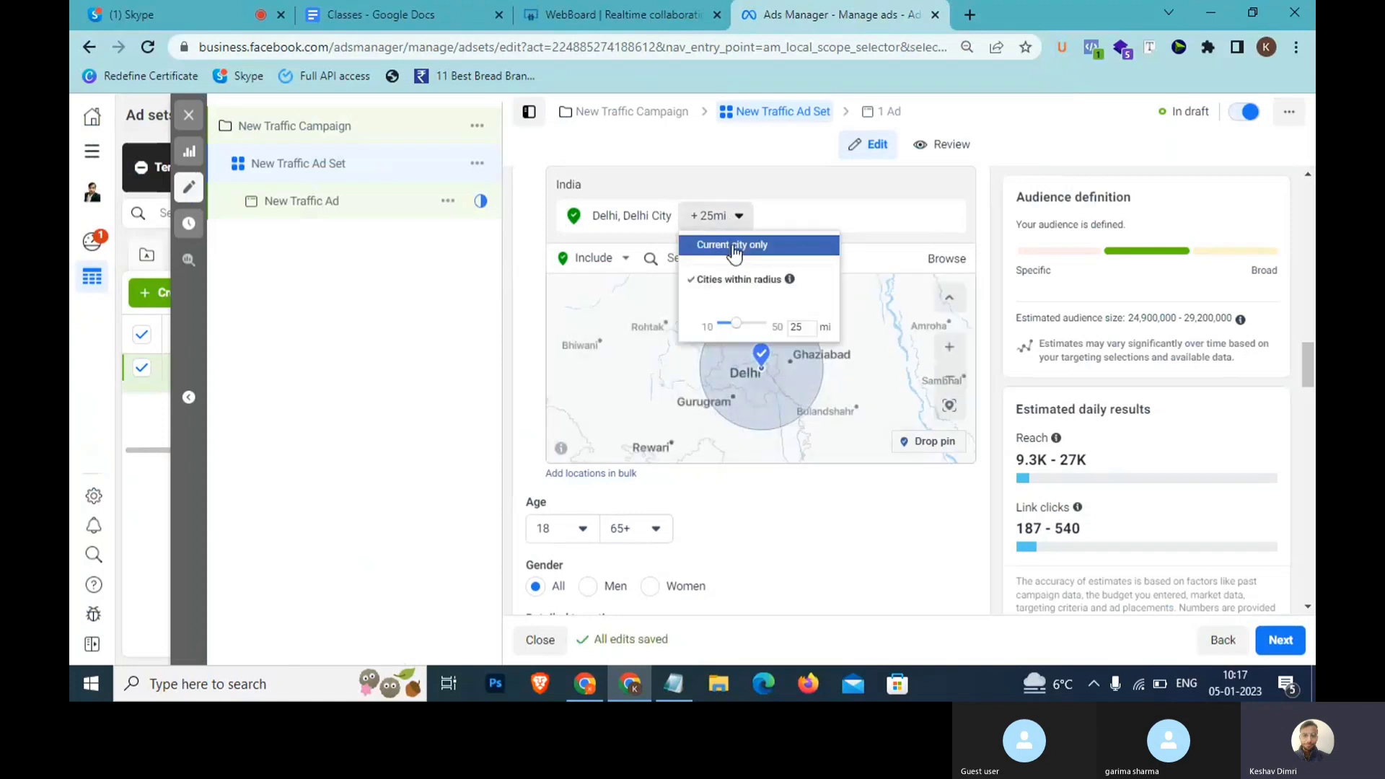
pyautogui.click(733, 249)
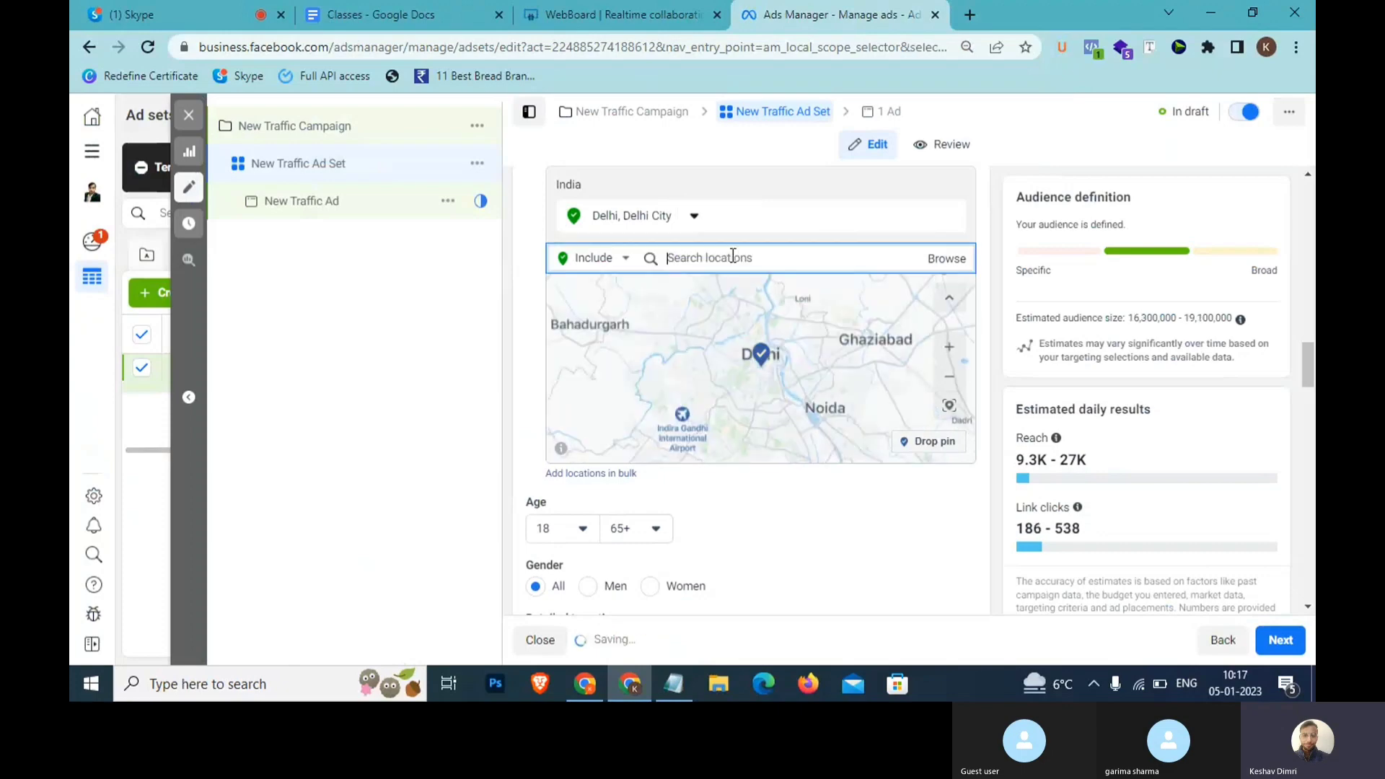
pyautogui.write('h')
pyautogui.press('BackSpace')
pyautogui.write('chandigarh')
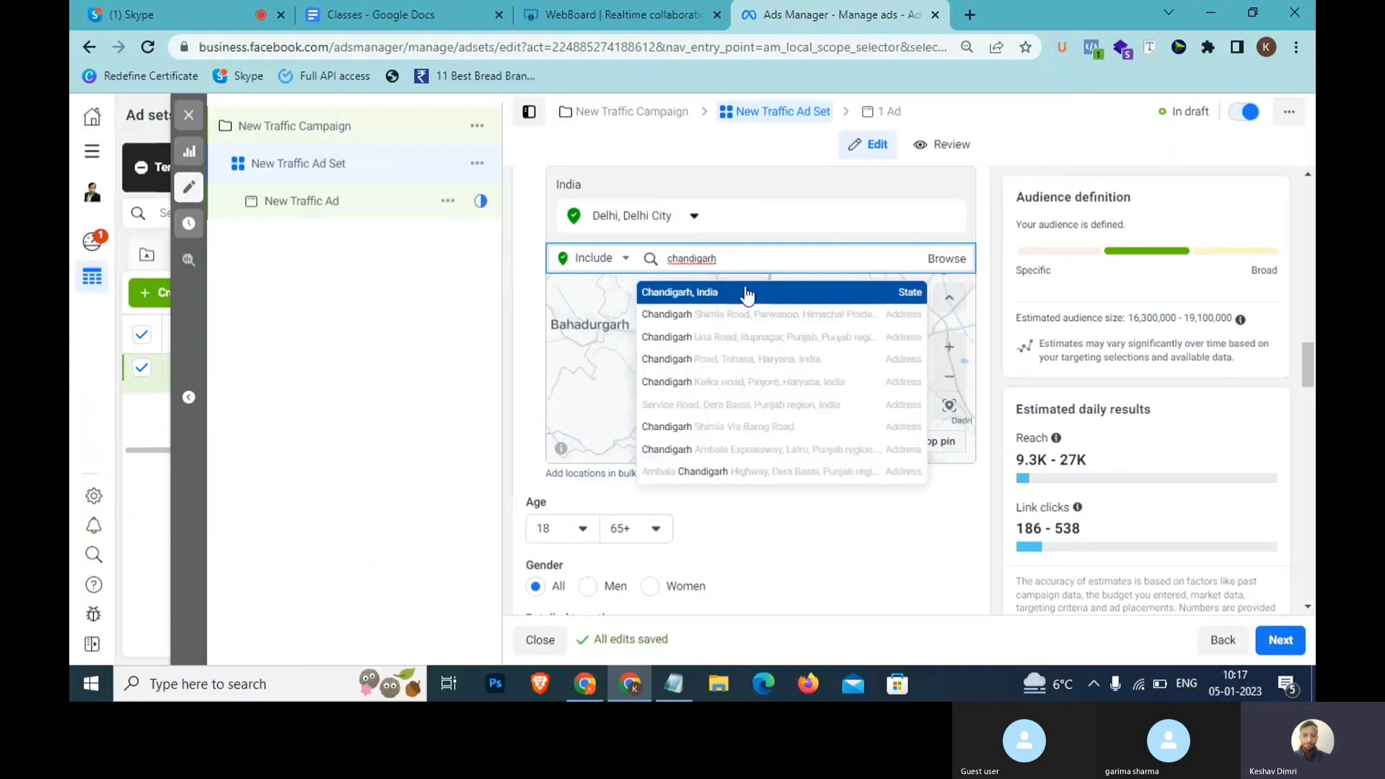
pyautogui.doubleClick(751, 253)
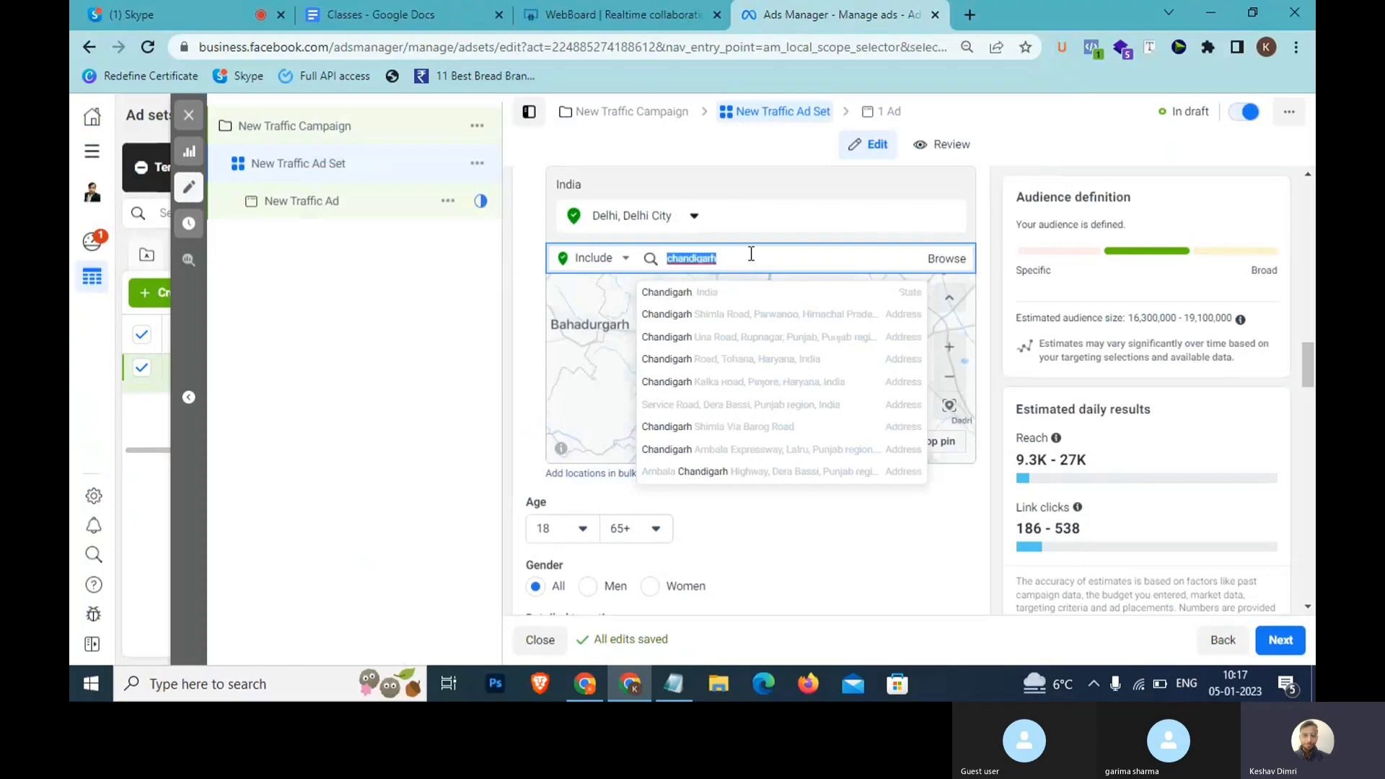
pyautogui.write('Cha')
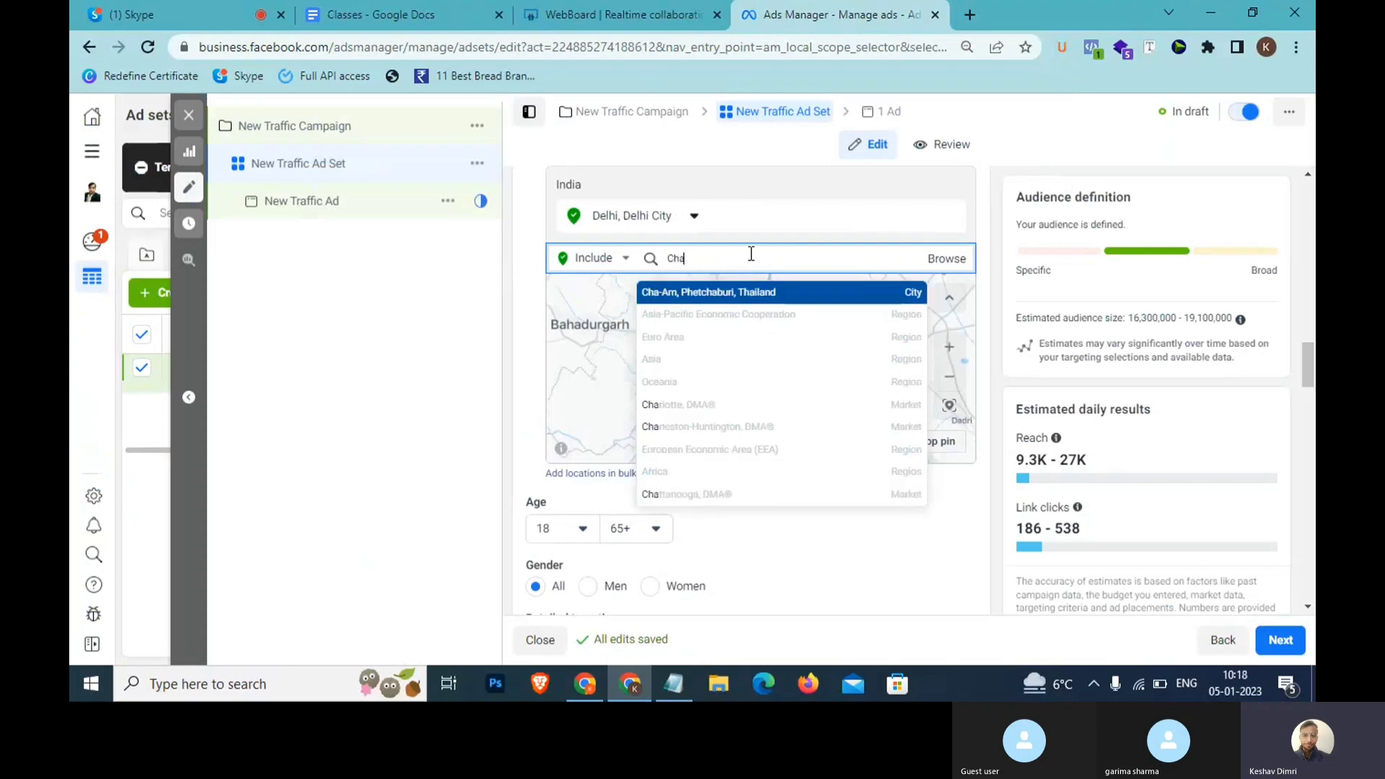
pyautogui.write('d')
pyautogui.write('=ndi')
pyautogui.press('BackSpace')
pyautogui.press('BackSpace')
pyautogui.press('BackSpace')
pyautogui.press('BackSpace')
pyautogui.write('igarh')
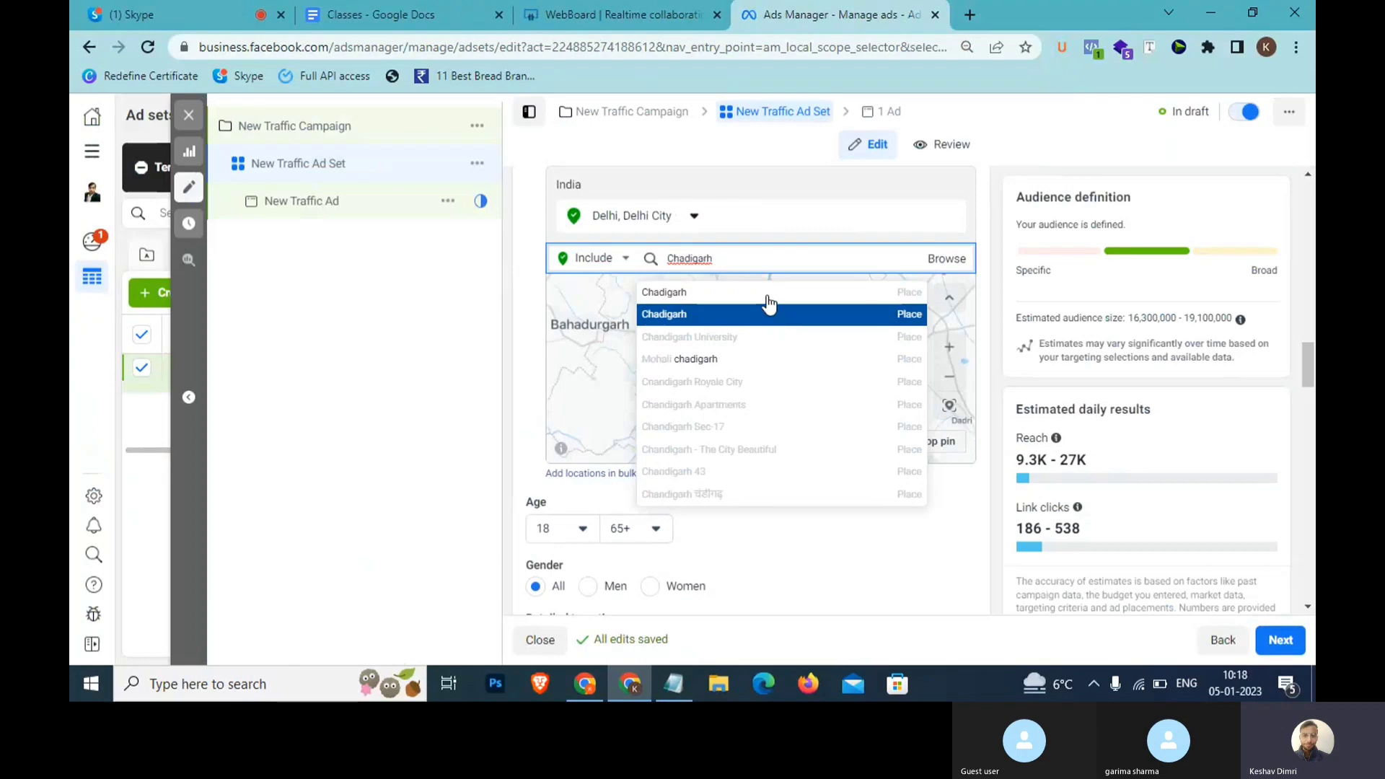
# Search for Chandigarh again and add it to the included locations alongside Delhi.
pyautogui.doubleClick(689, 260)
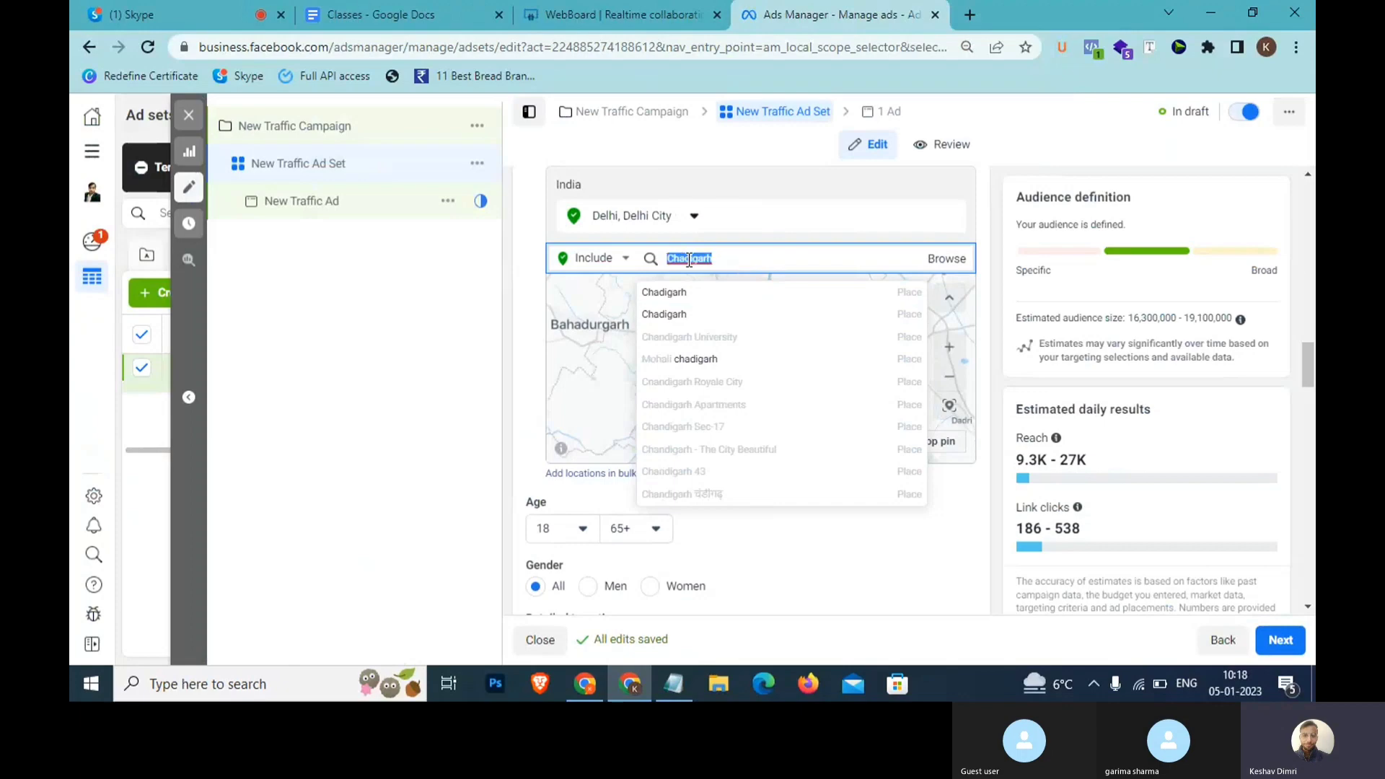
pyautogui.write('n')
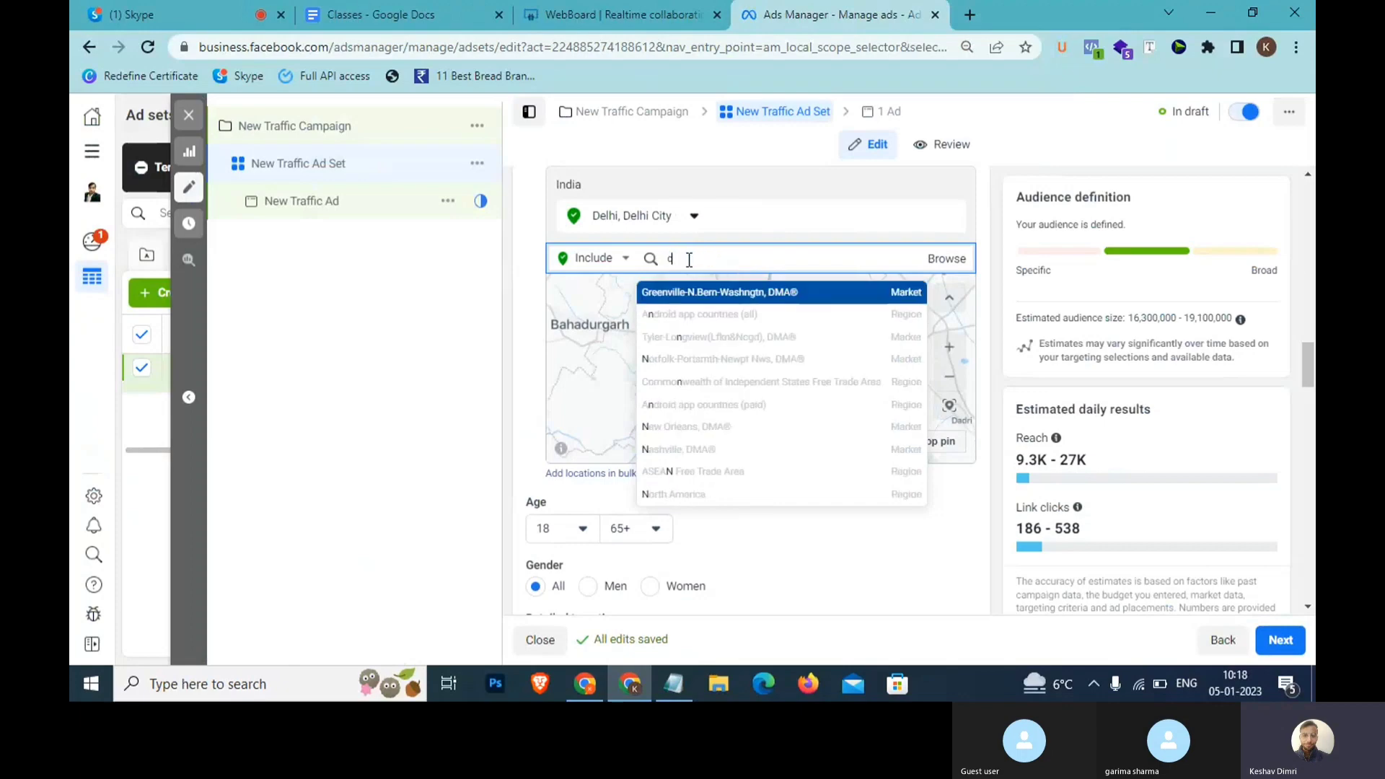
pyautogui.write('han')
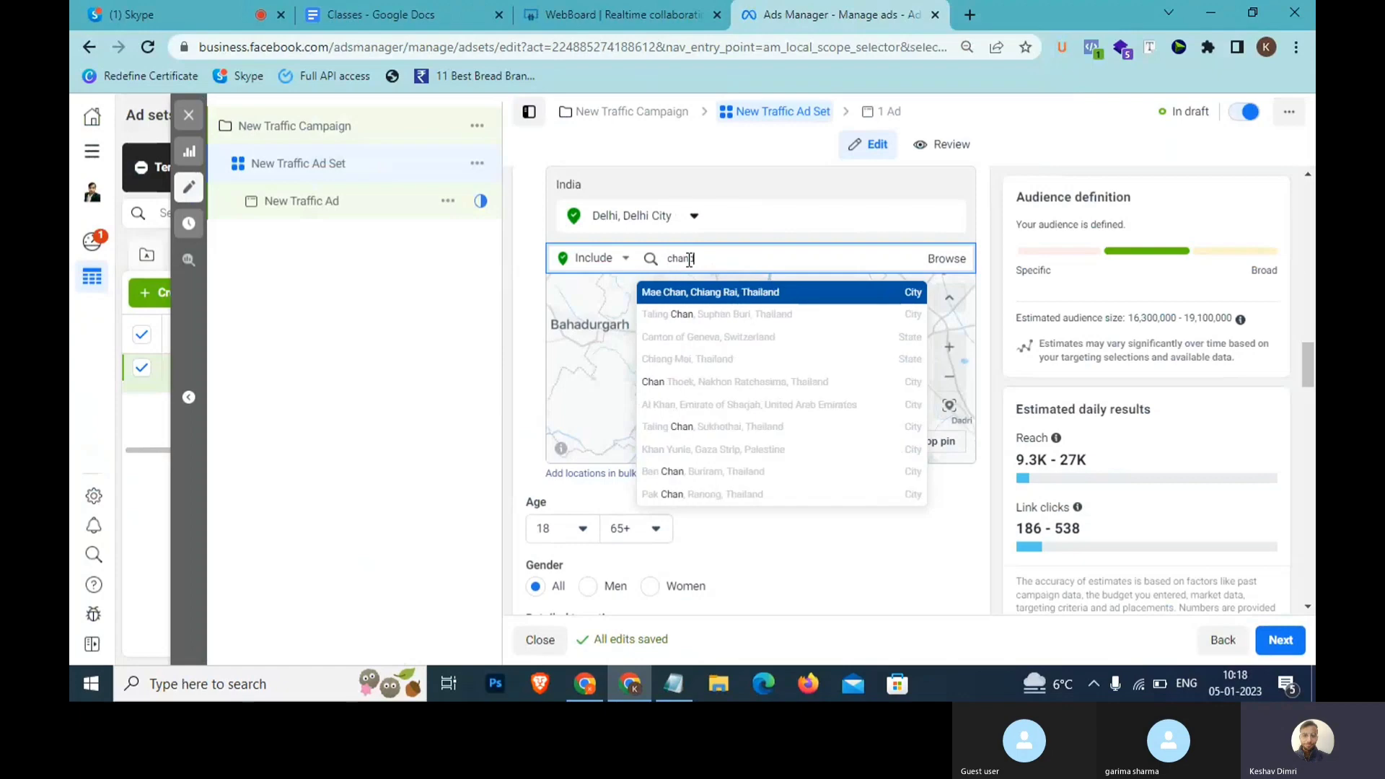
pyautogui.write('digarh')
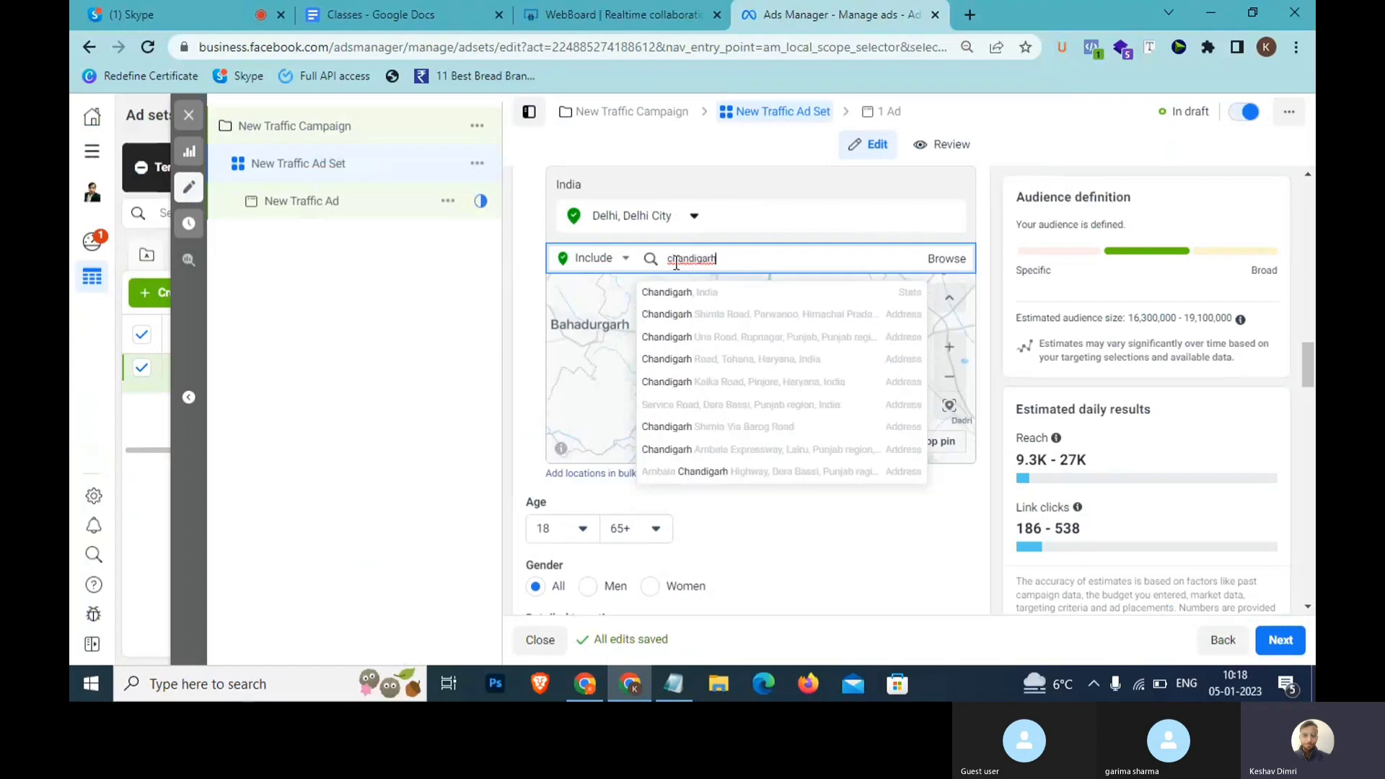
pyautogui.write('C')
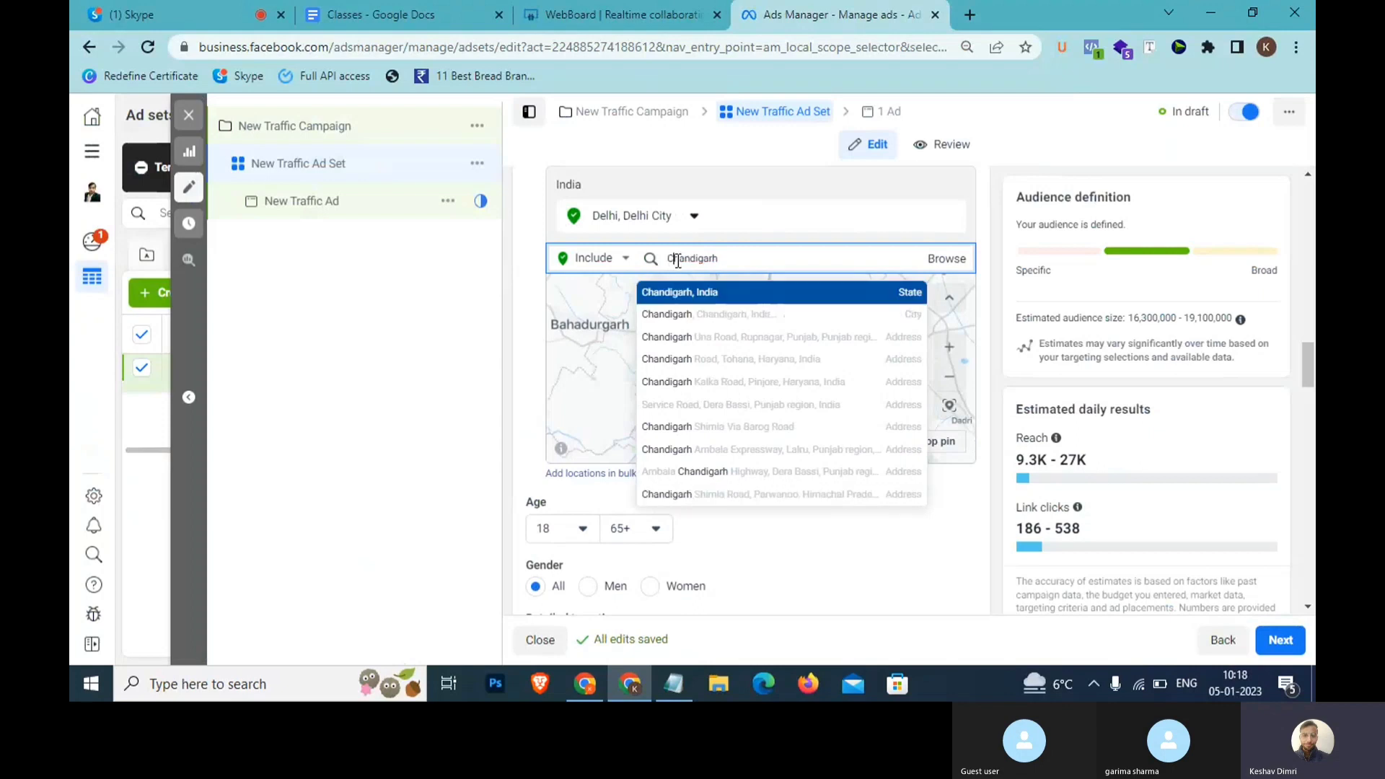
pyautogui.click(740, 316)
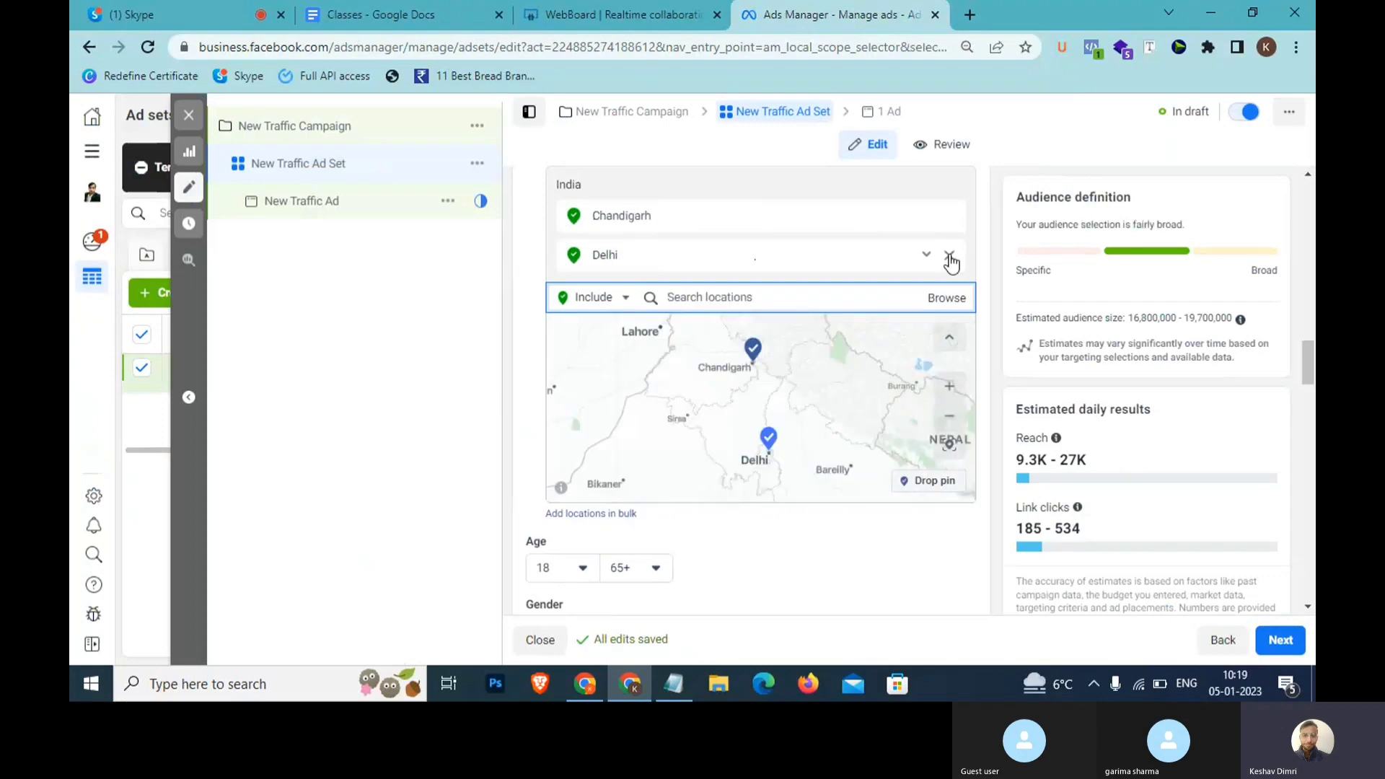
# Replace the Delhi and general Chandigarh locations with the city Chandigarh, Chandigarh, India, limited to the current city only.
pyautogui.click(949, 257)
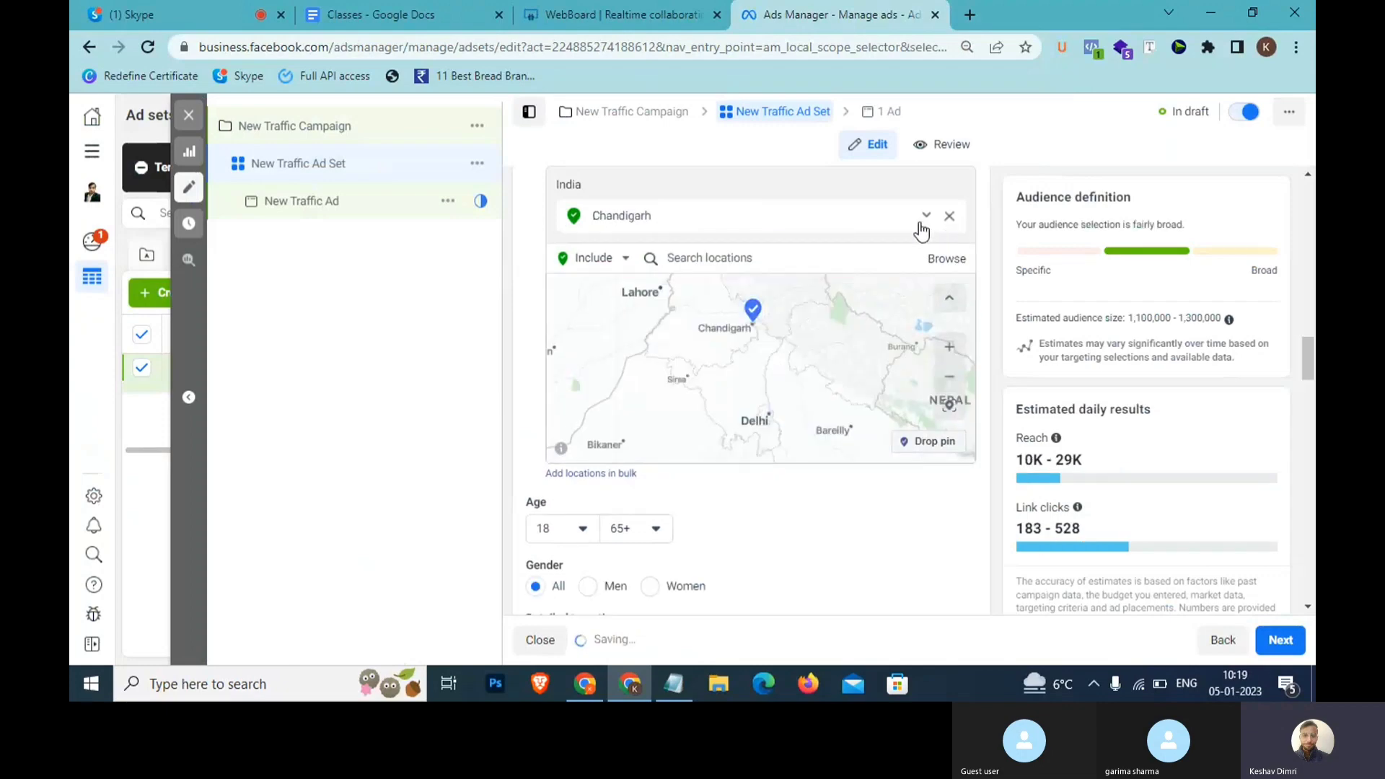
pyautogui.click(708, 258)
pyautogui.write('Cha')
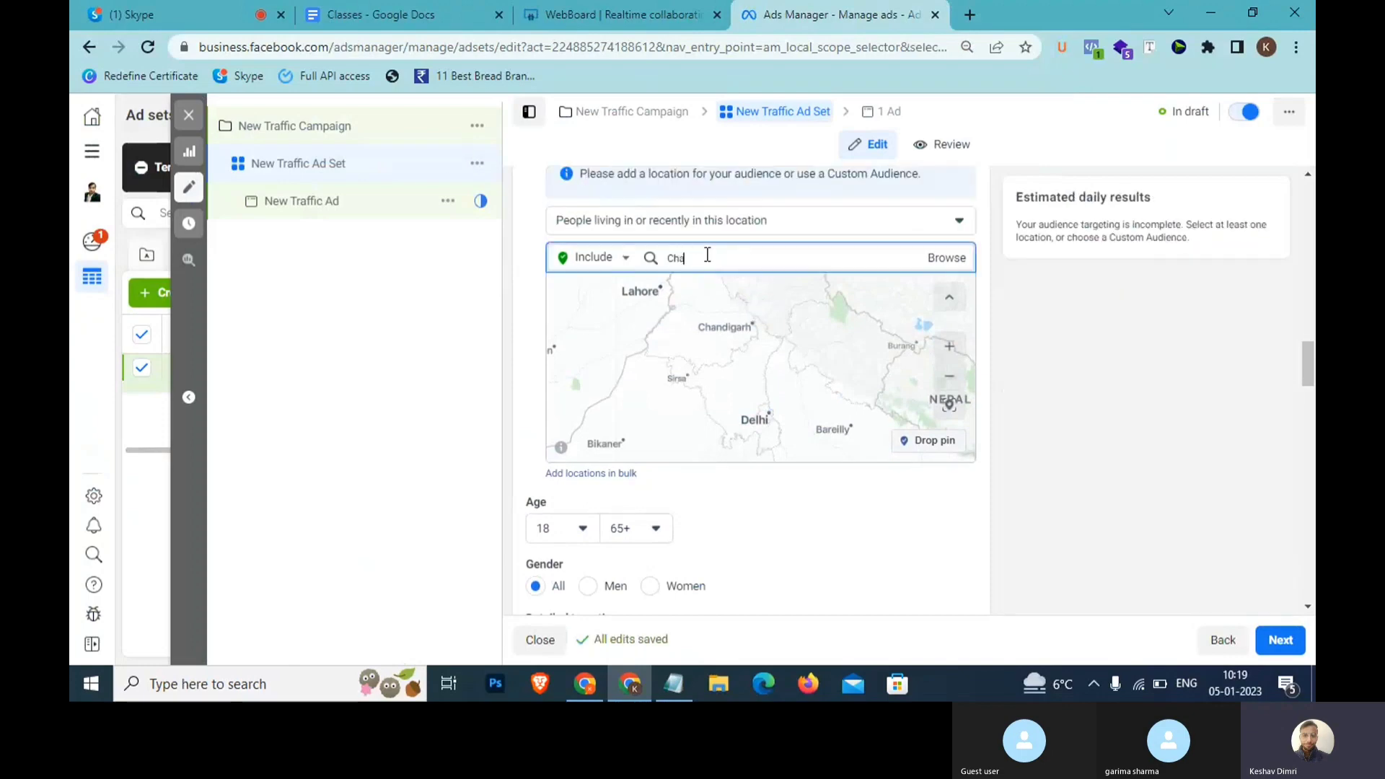
pyautogui.write('ndigarh')
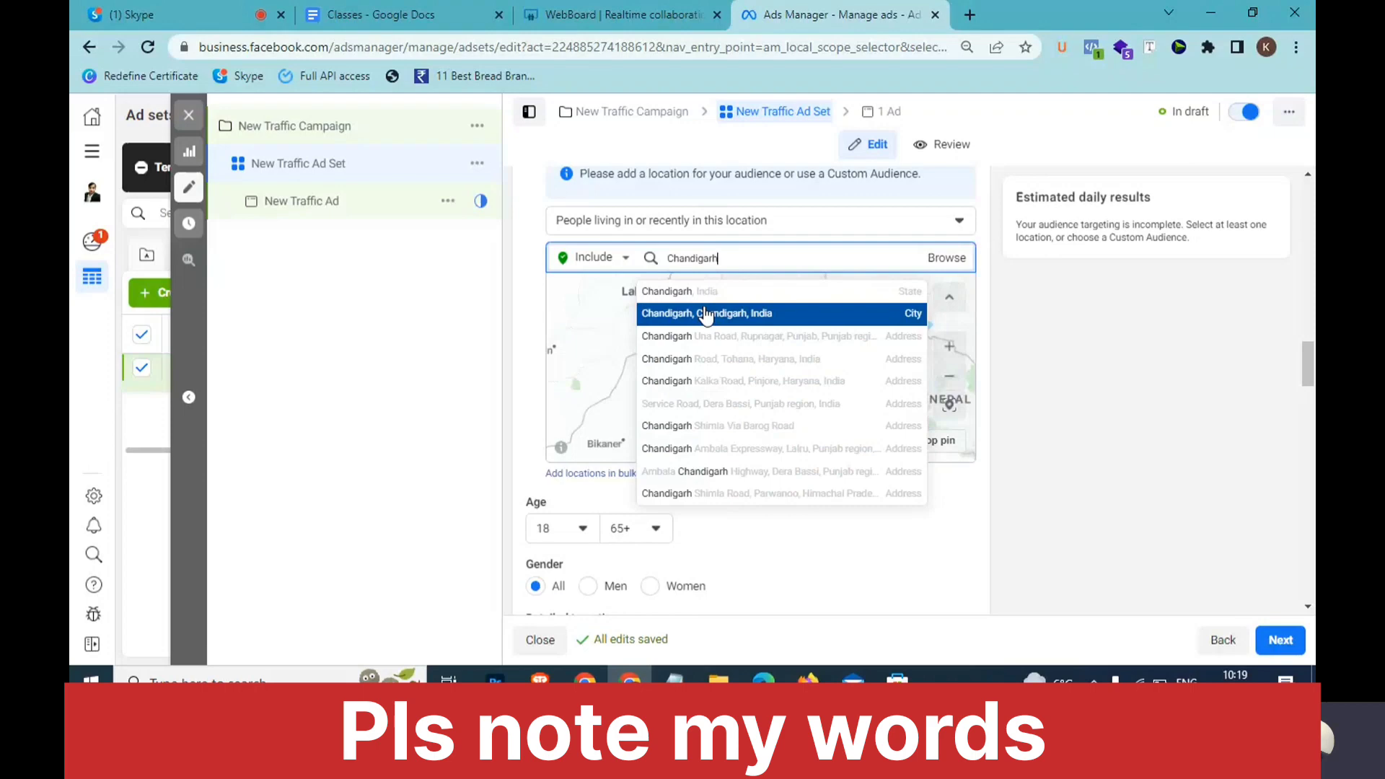
pyautogui.click(706, 315)
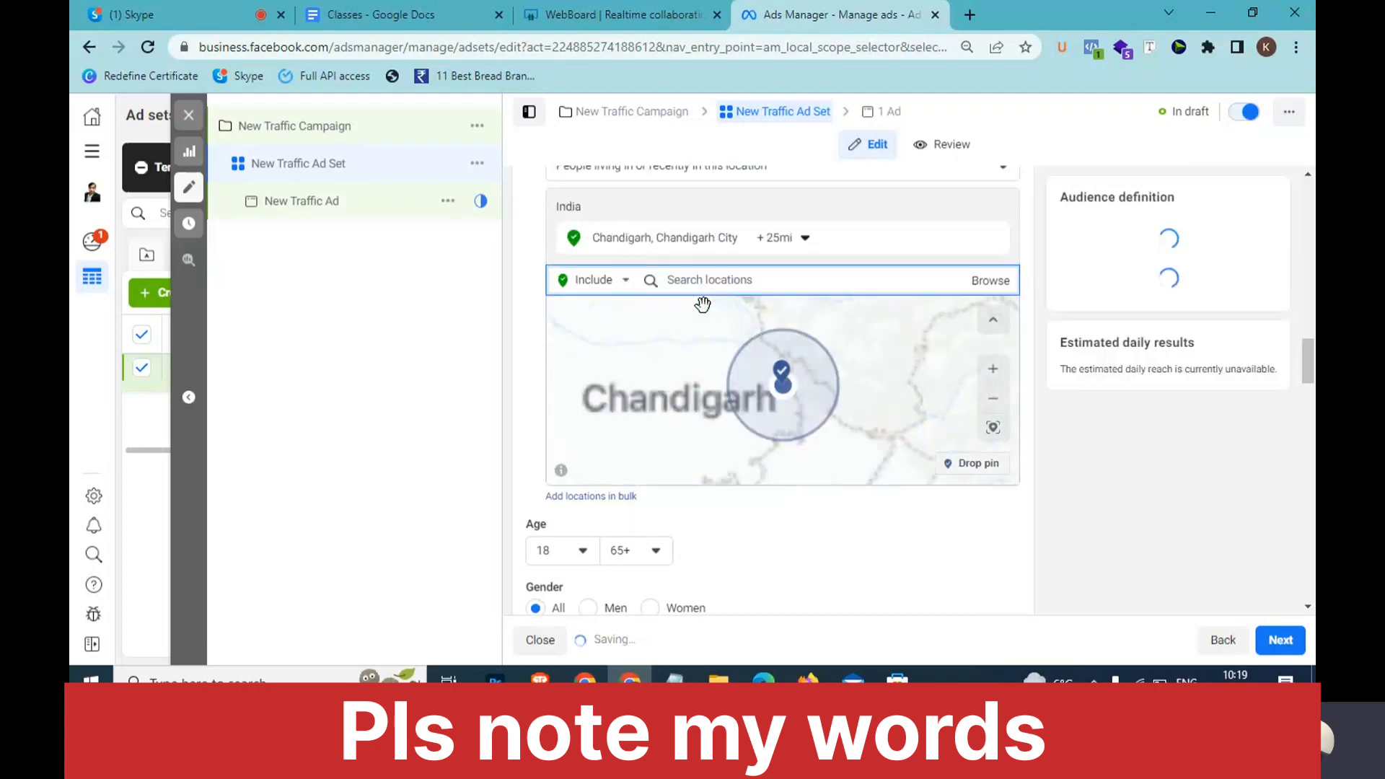
pyautogui.click(804, 238)
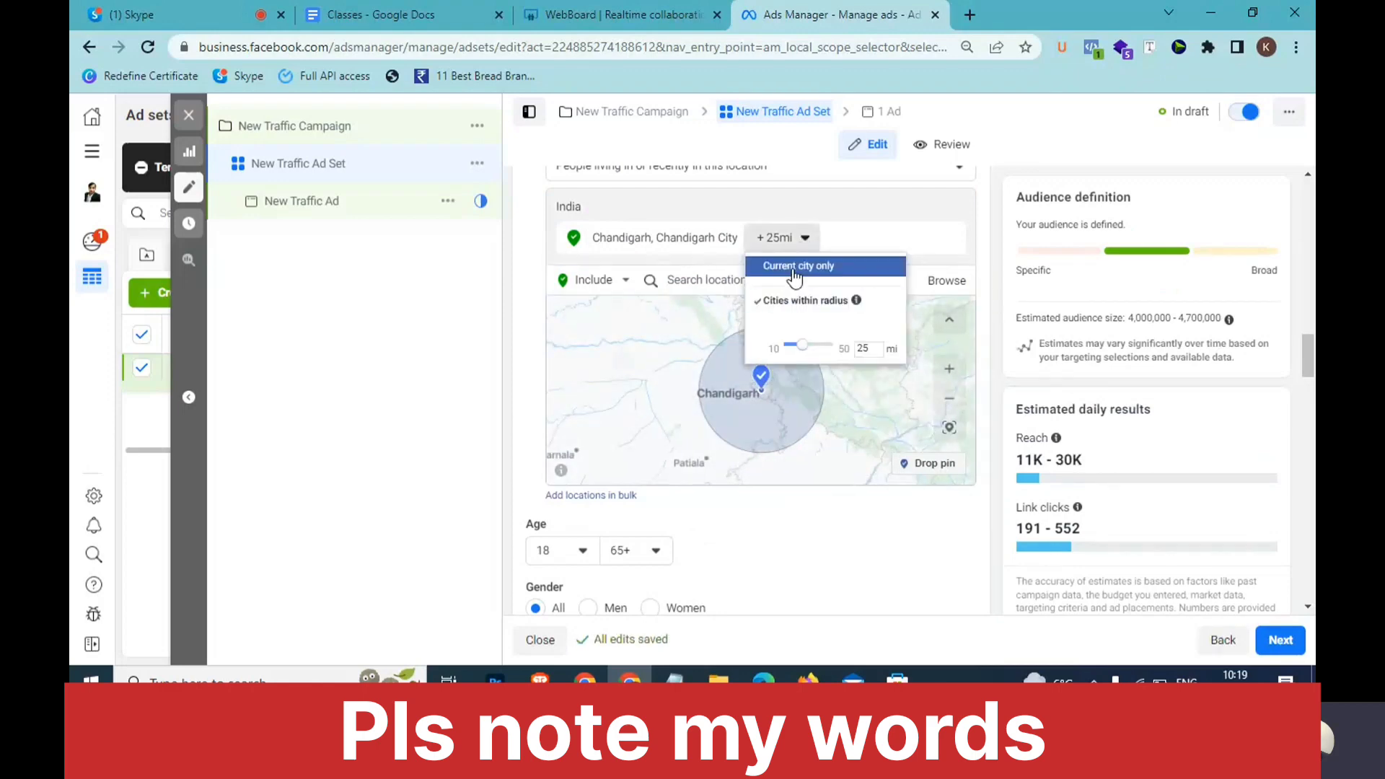
pyautogui.click(793, 268)
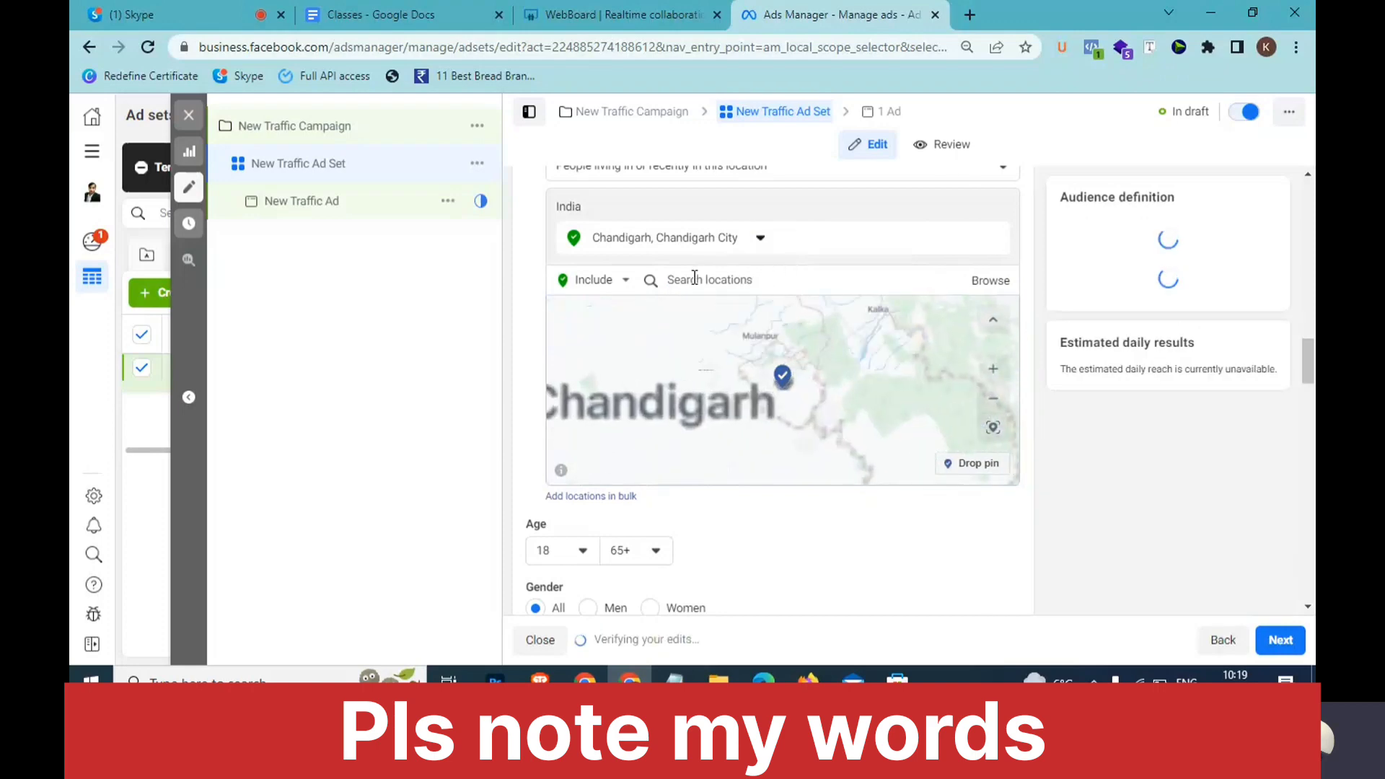
# Add the cities Jaipur, Rajasthan and Gurugram, Haryana to the included locations.
pyautogui.click(697, 279)
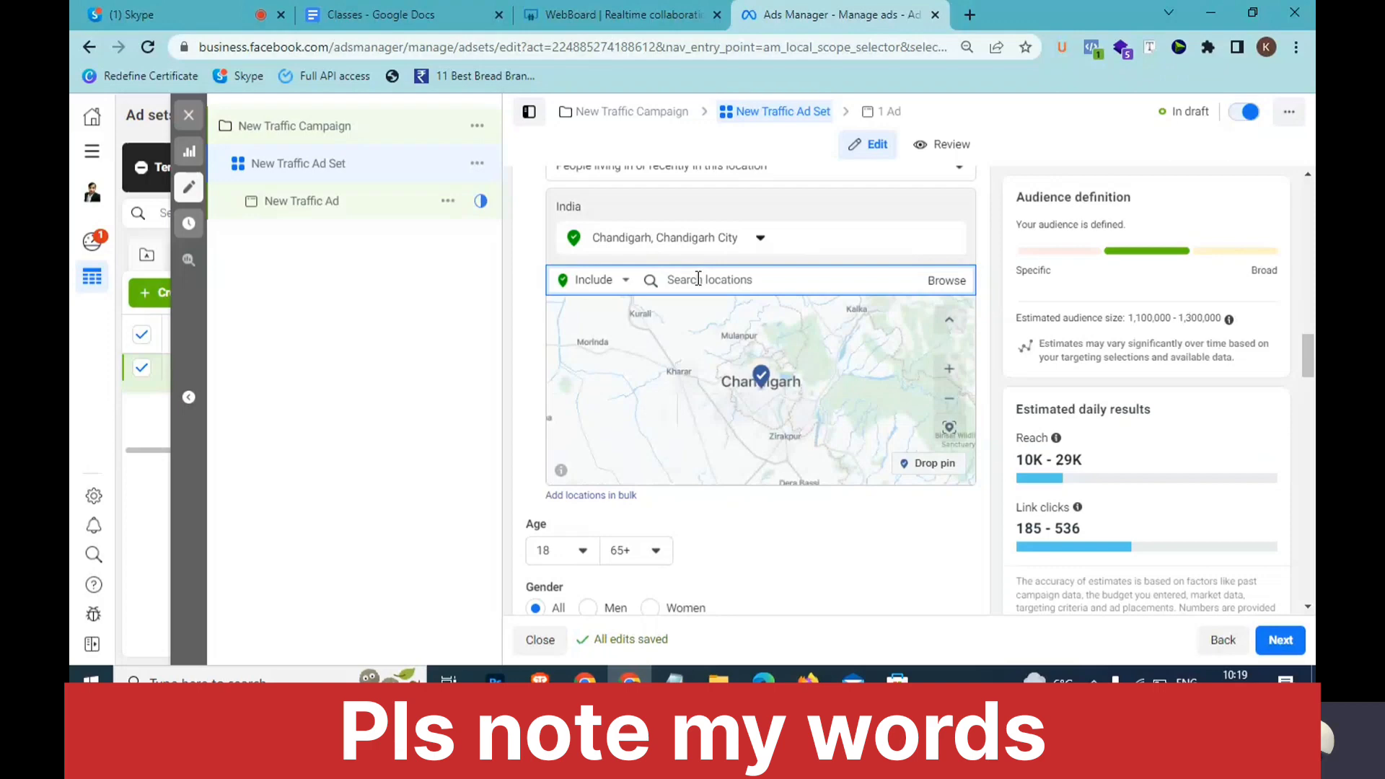
pyautogui.write('Jaipur')
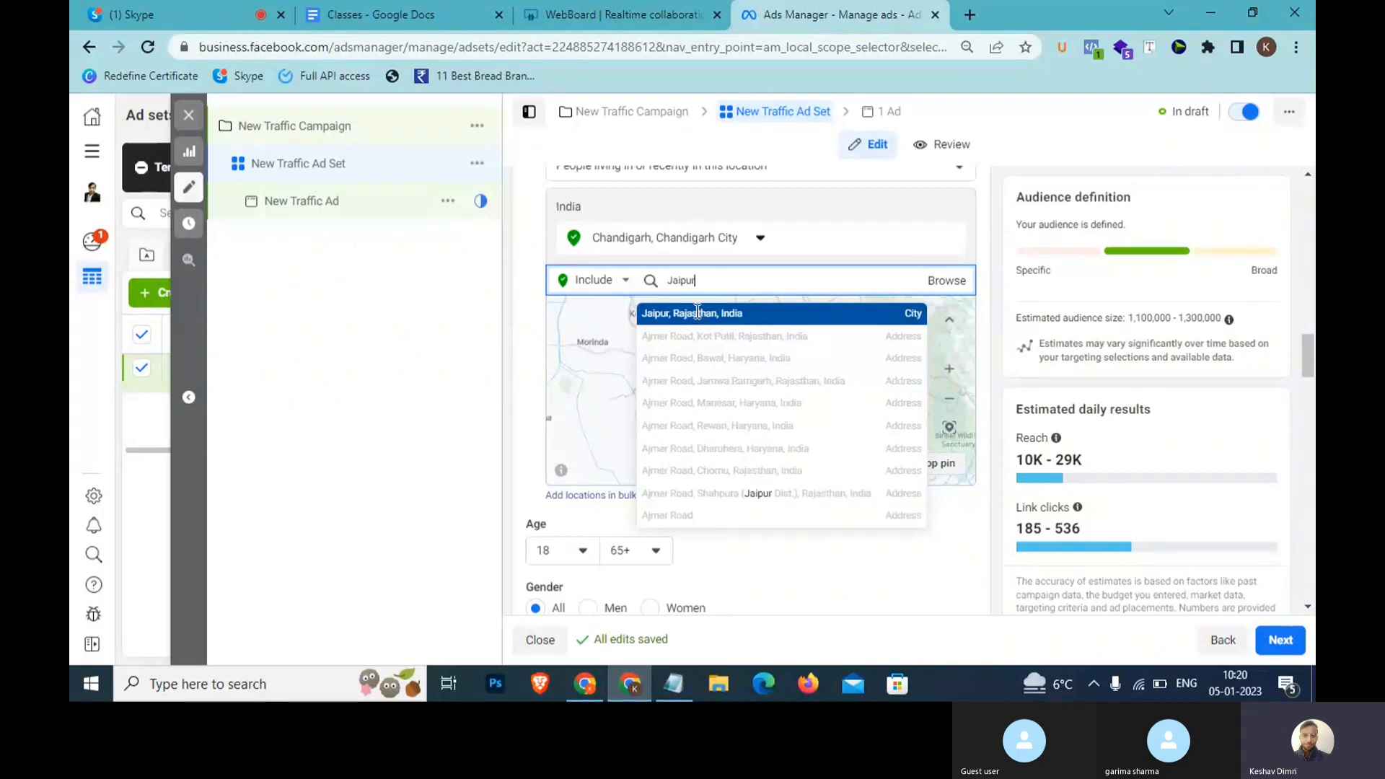
pyautogui.click(697, 315)
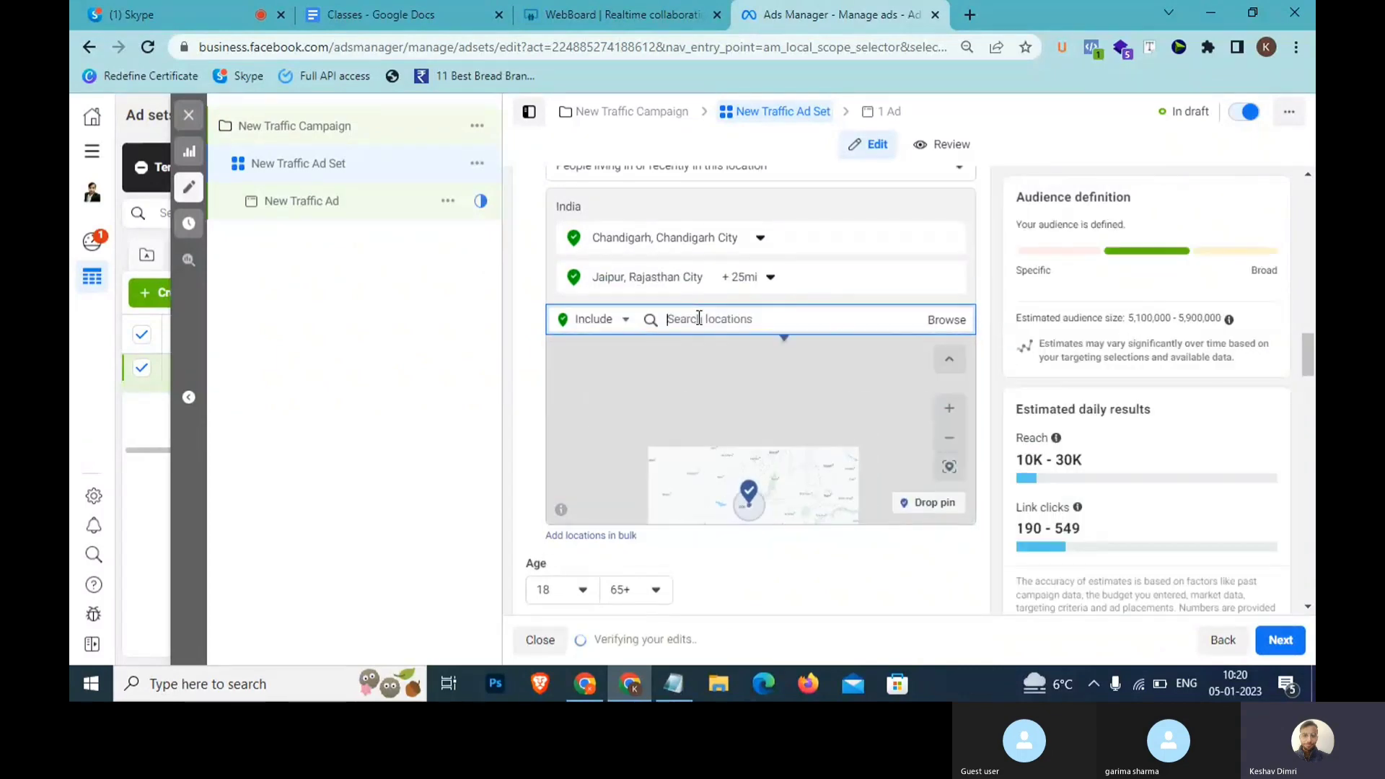
pyautogui.write('Gurugr')
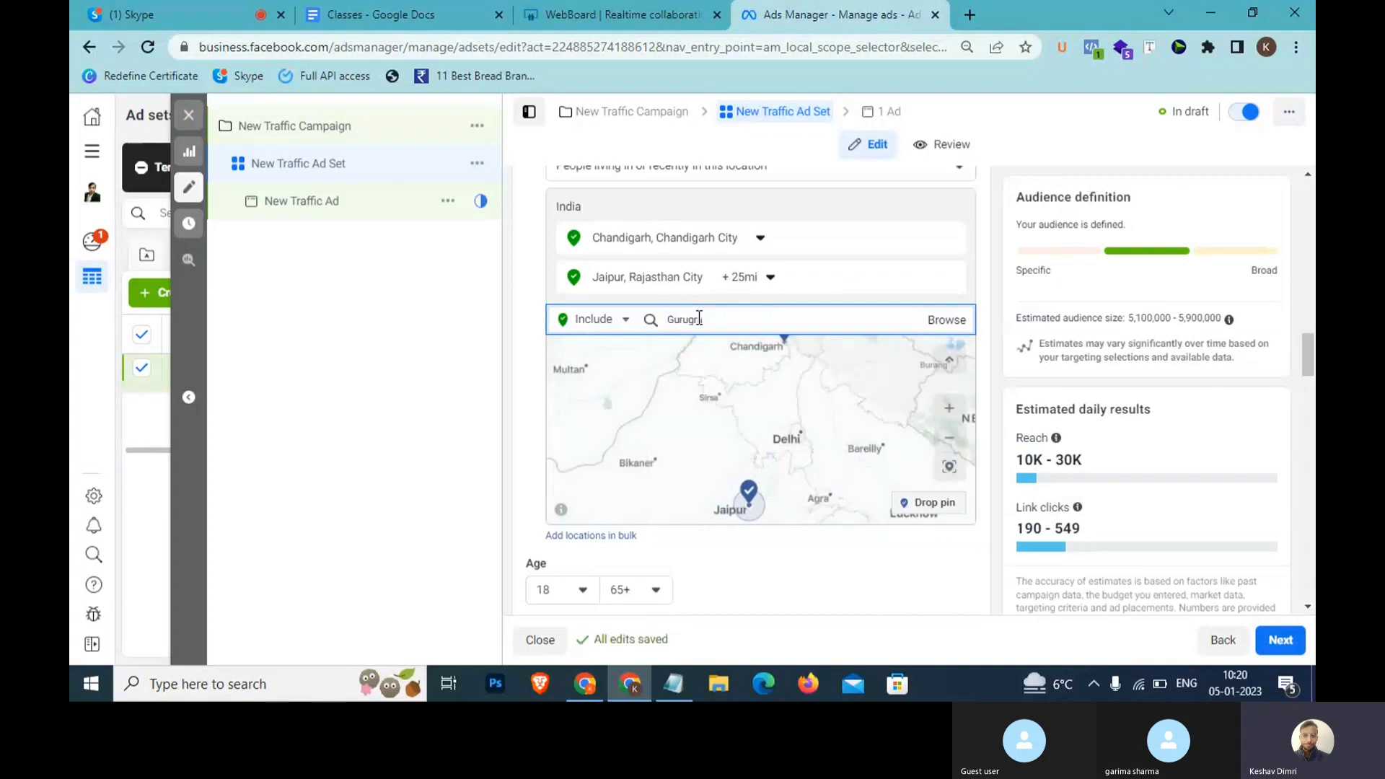
pyautogui.write('a')
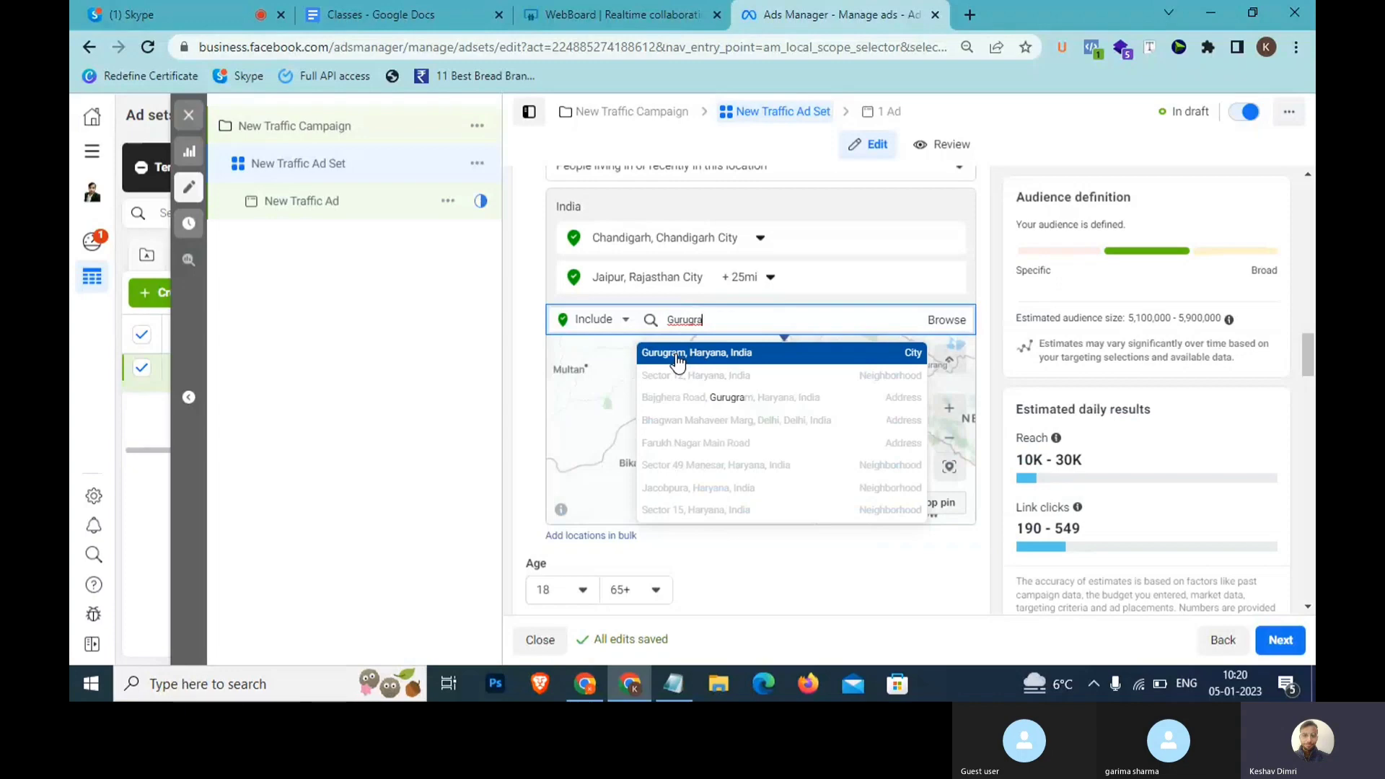
pyautogui.click(725, 354)
# Limit both the Gurugram and Jaipur locations to the current city only.
pyautogui.click(754, 277)
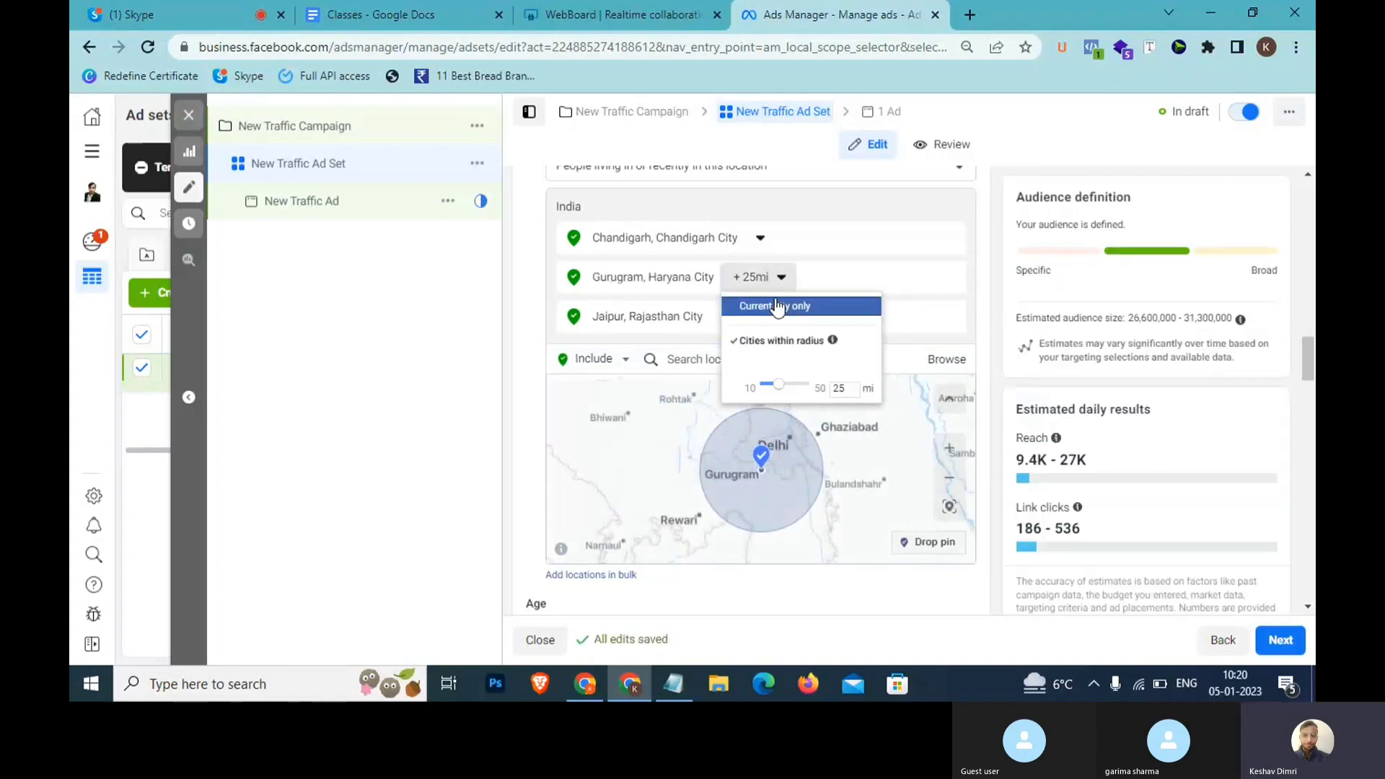
pyautogui.click(778, 306)
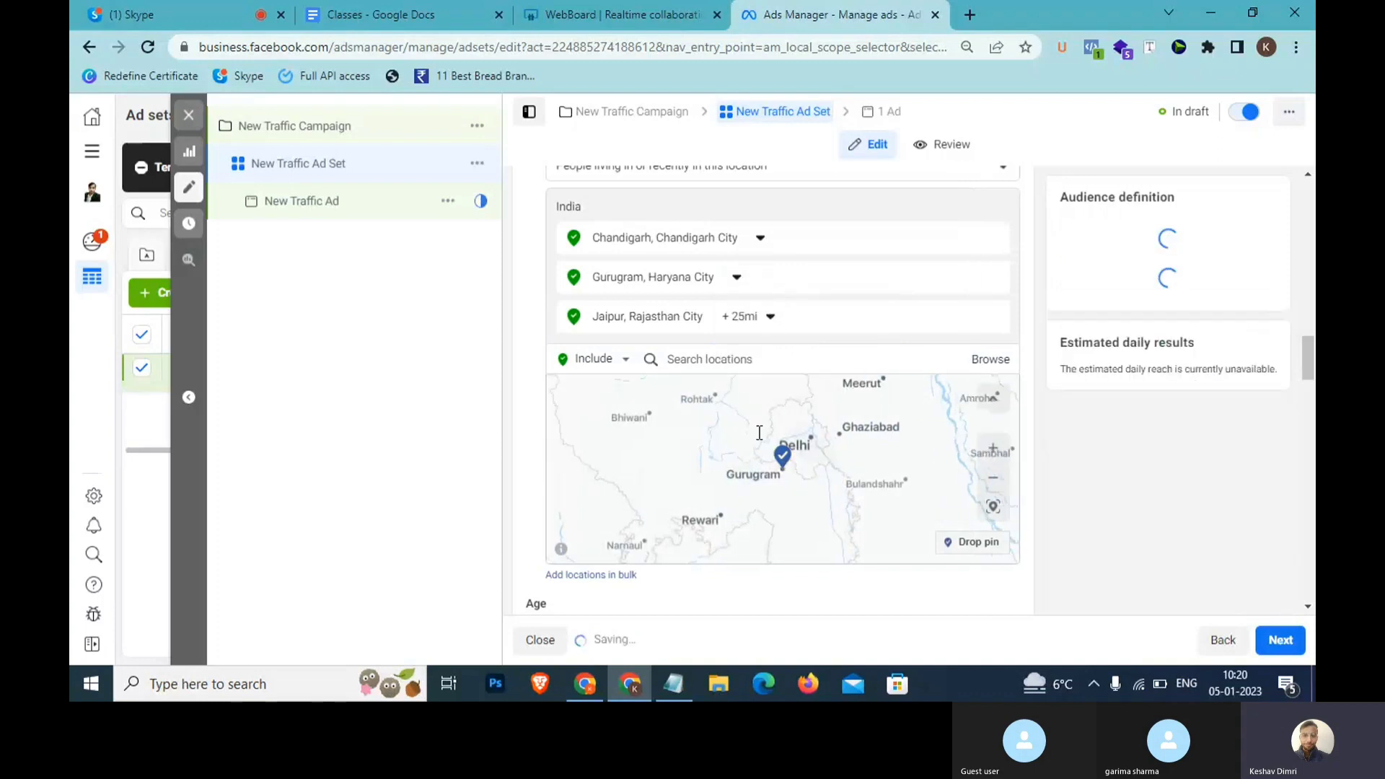
pyautogui.click(756, 317)
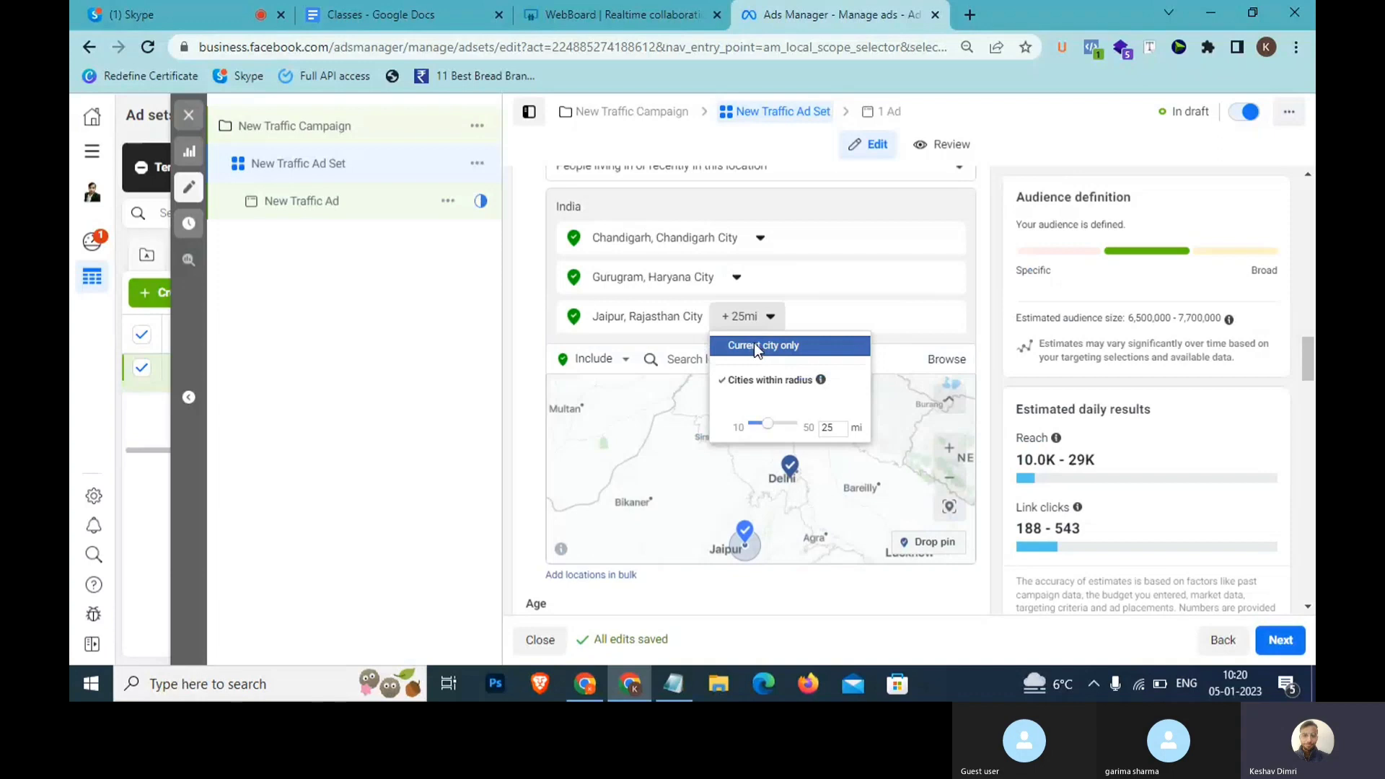
pyautogui.click(755, 345)
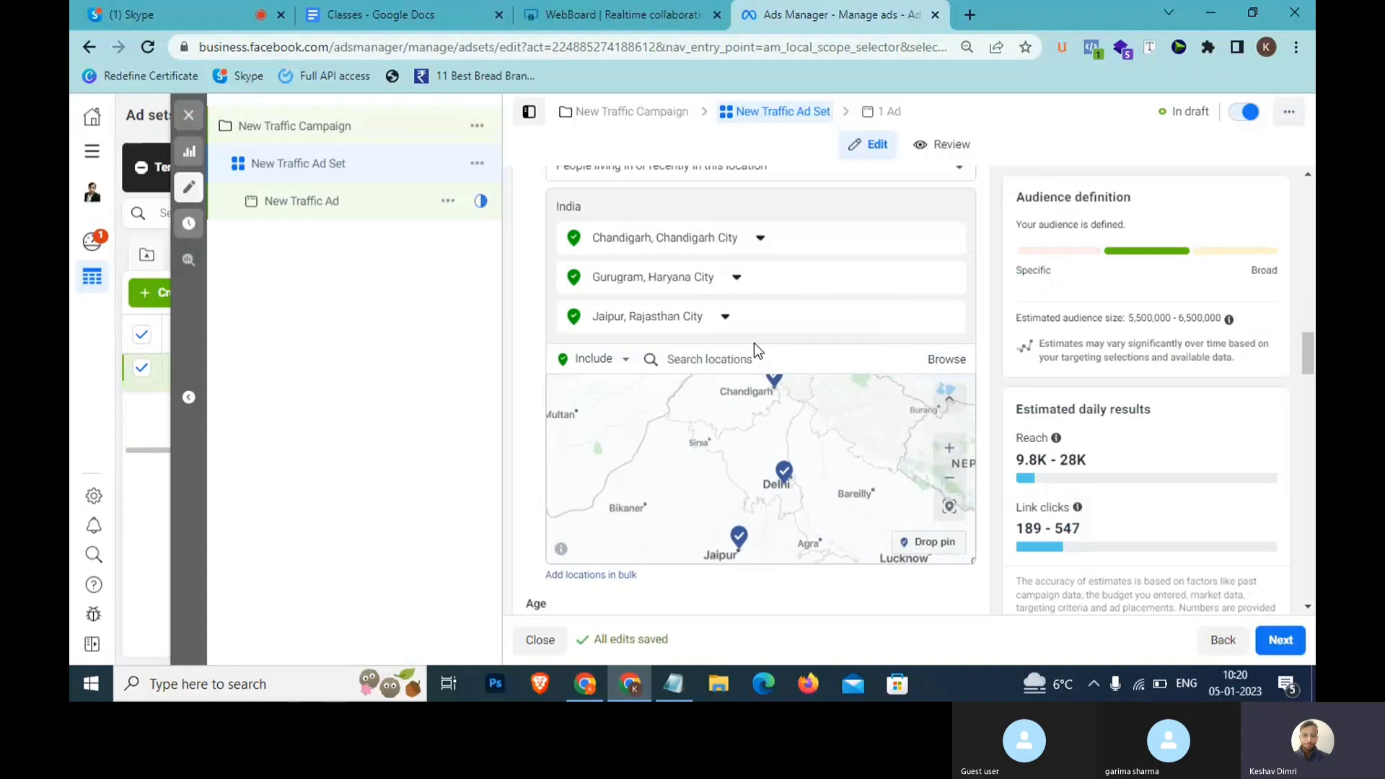
# Change the Chandigarh city from an included to an excluded location and inspect its marker on the map.
pyautogui.click(735, 278)
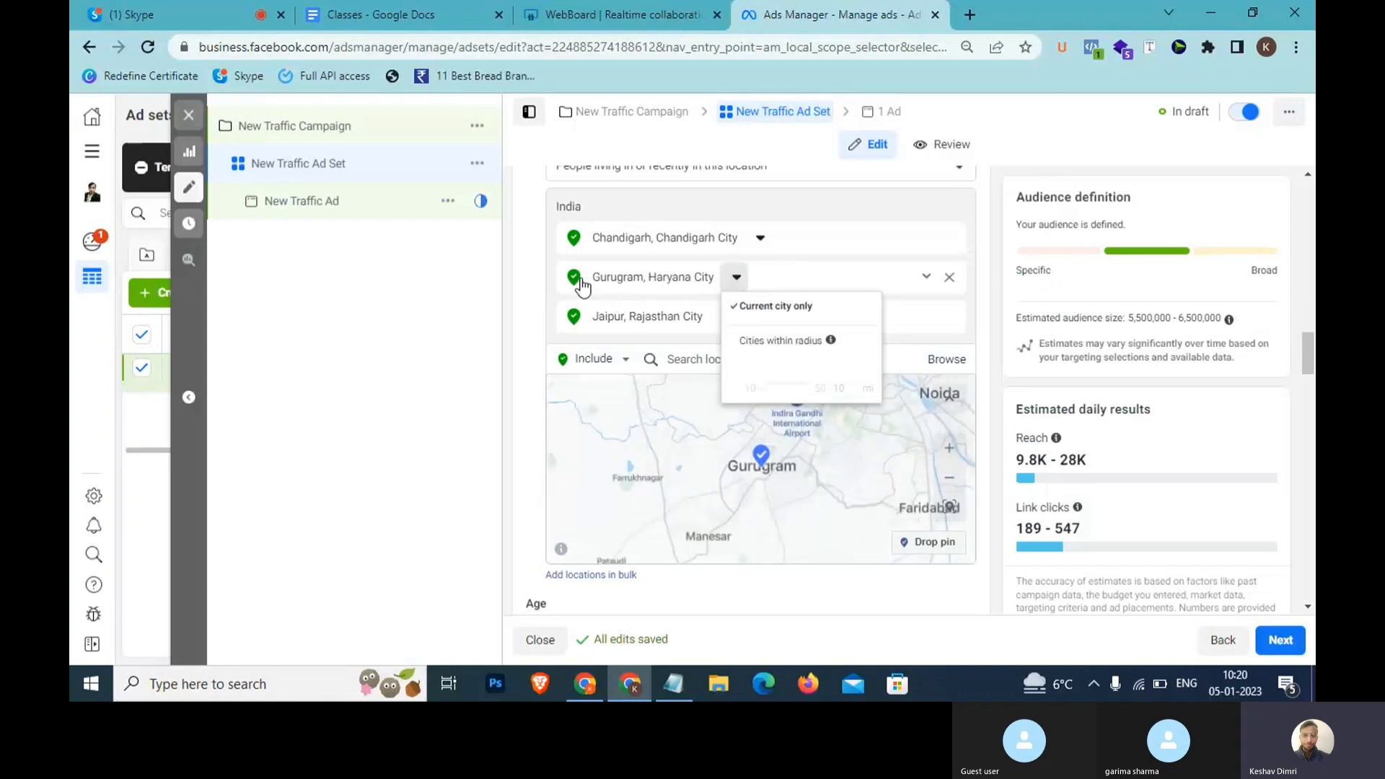
pyautogui.click(927, 279)
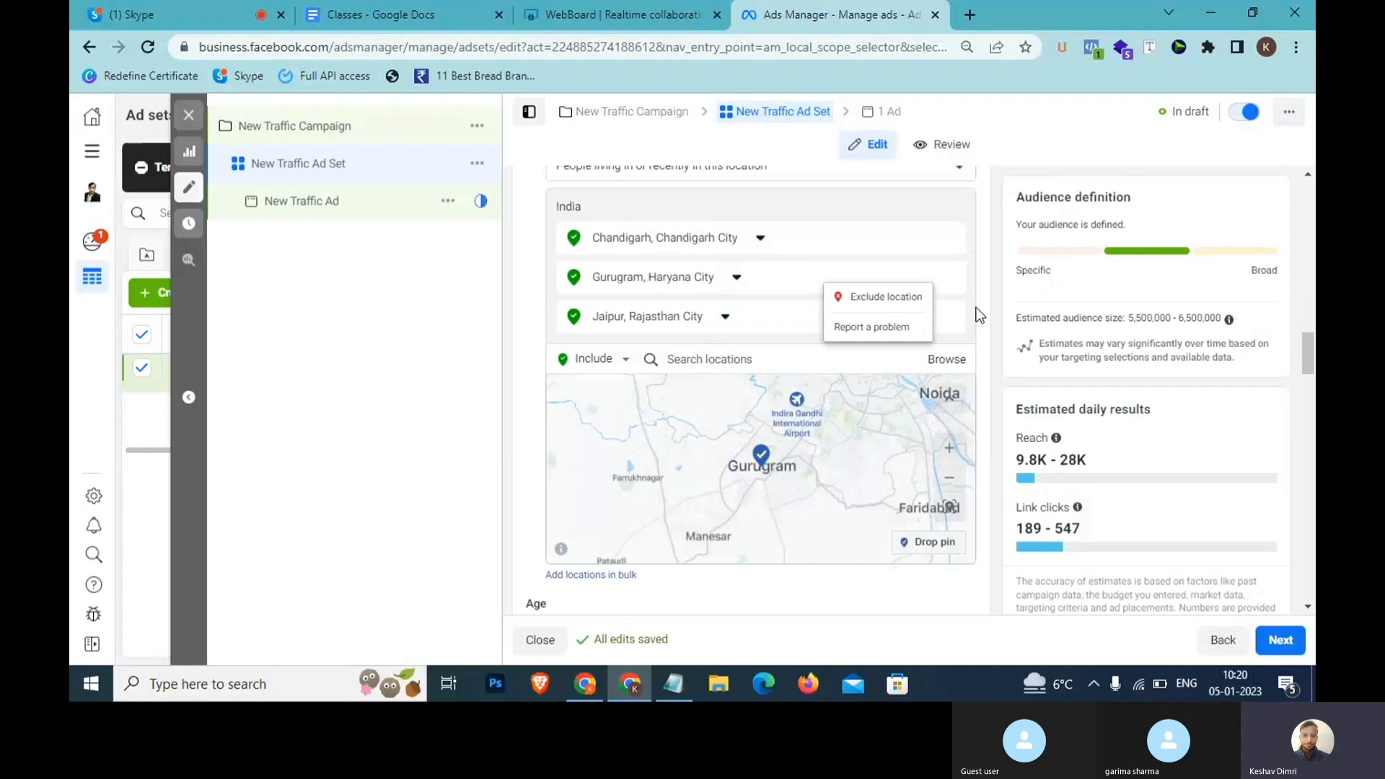
pyautogui.moveTo(929, 284); pyautogui.dragTo(895, 268)
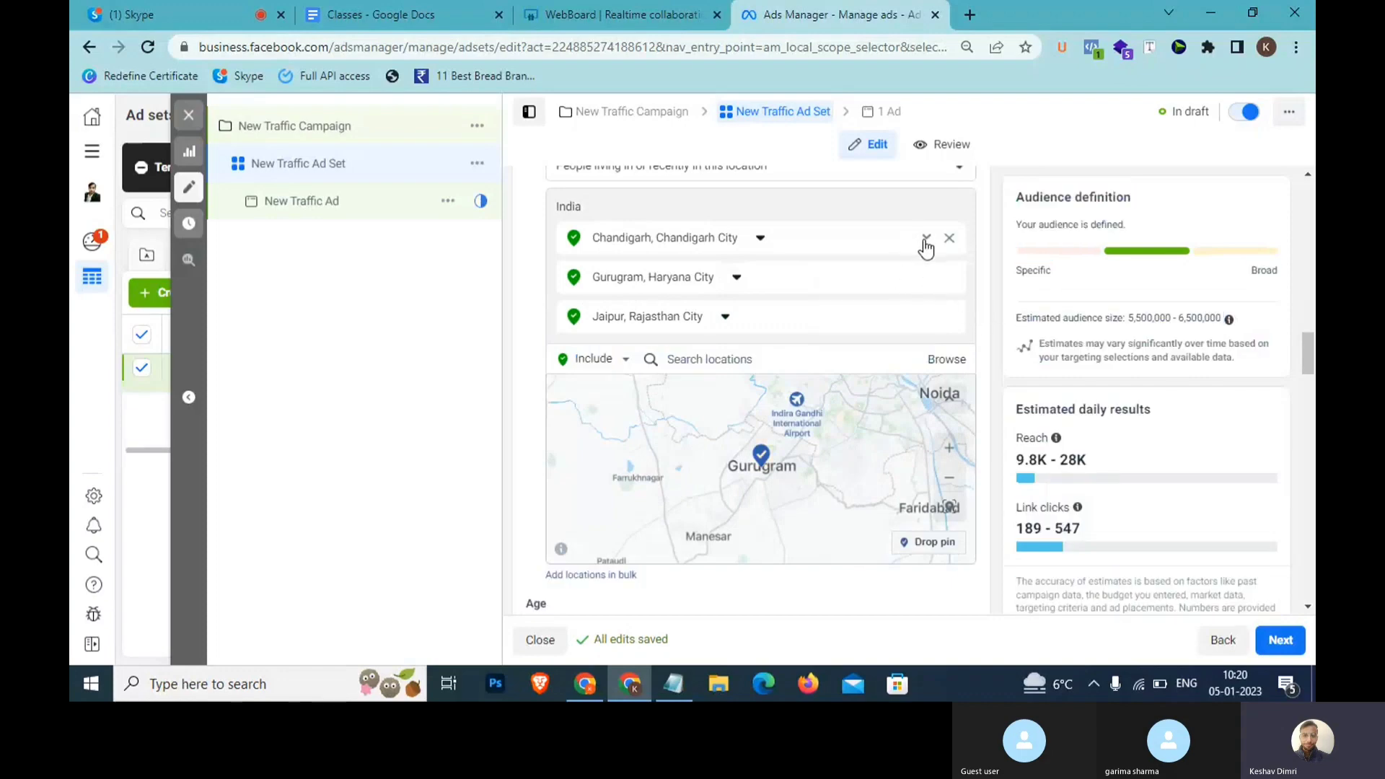
pyautogui.click(926, 244)
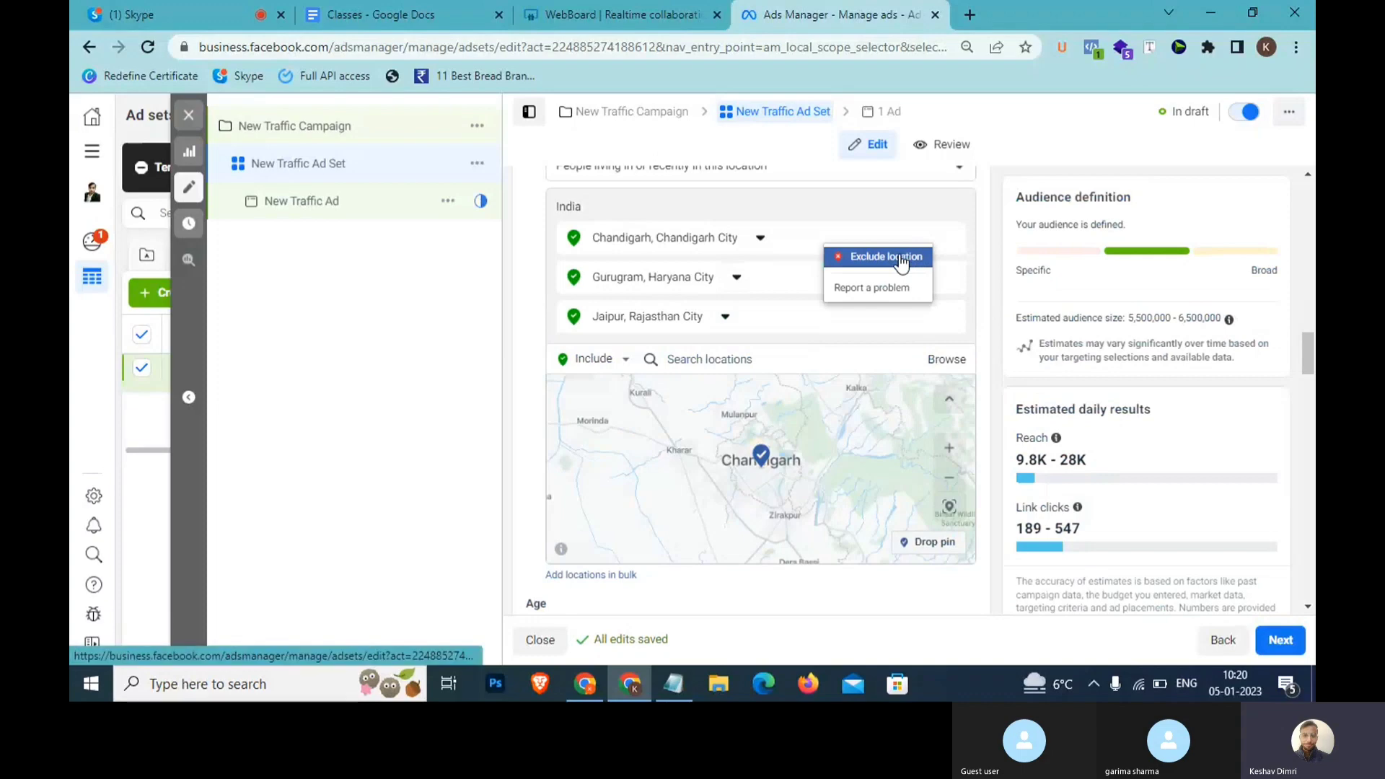
pyautogui.click(900, 260)
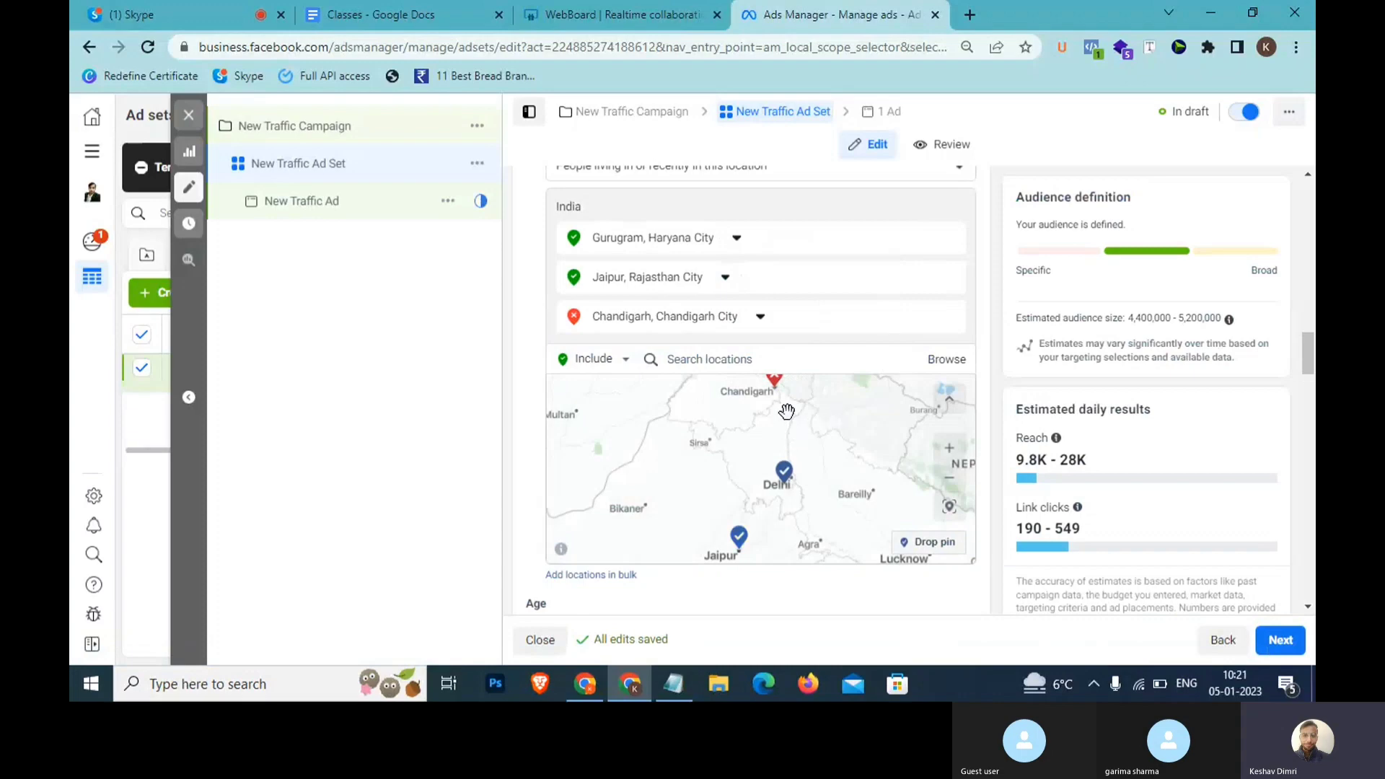
pyautogui.moveTo(786, 411); pyautogui.dragTo(787, 433)
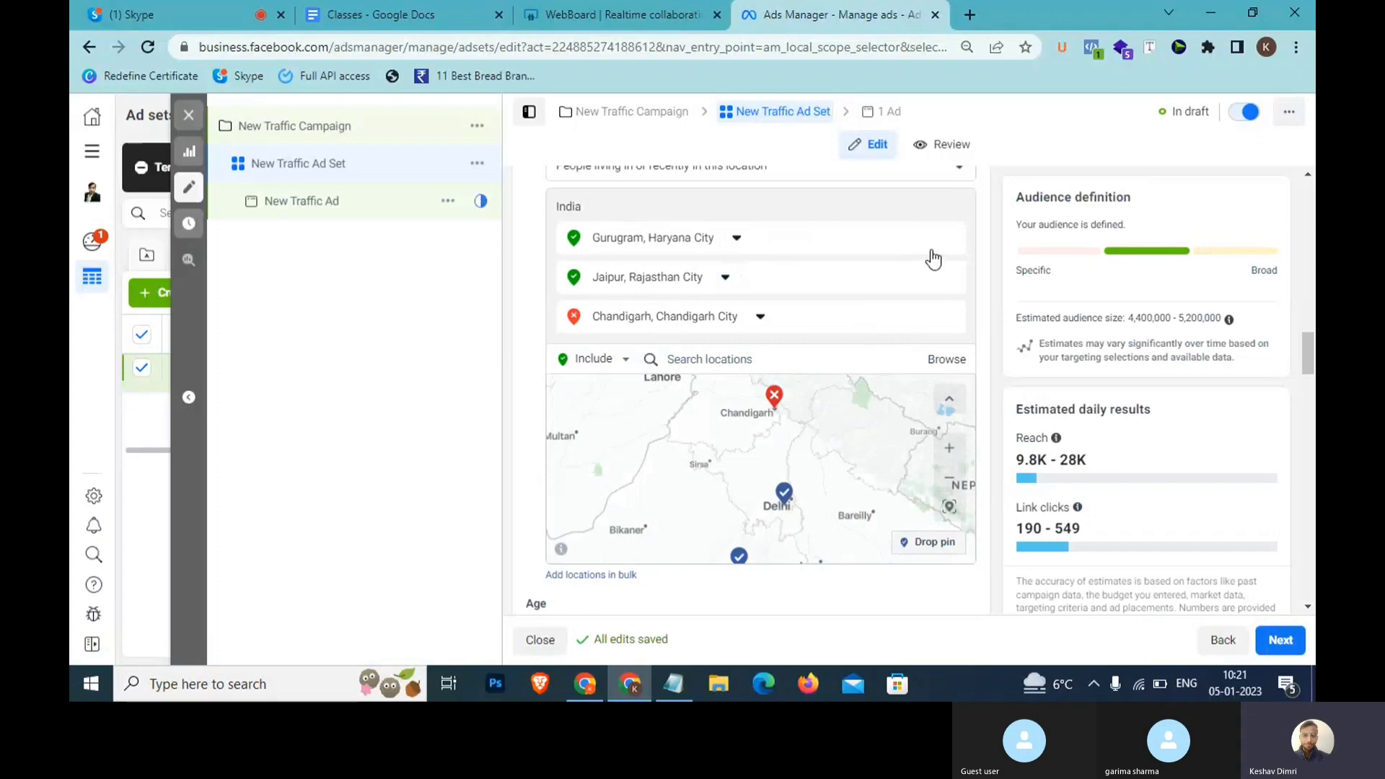
# Clear the targeted locations by removing Gurugram, Jaipur and the excluded Chandigarh.
pyautogui.scroll(2, 898, 300)
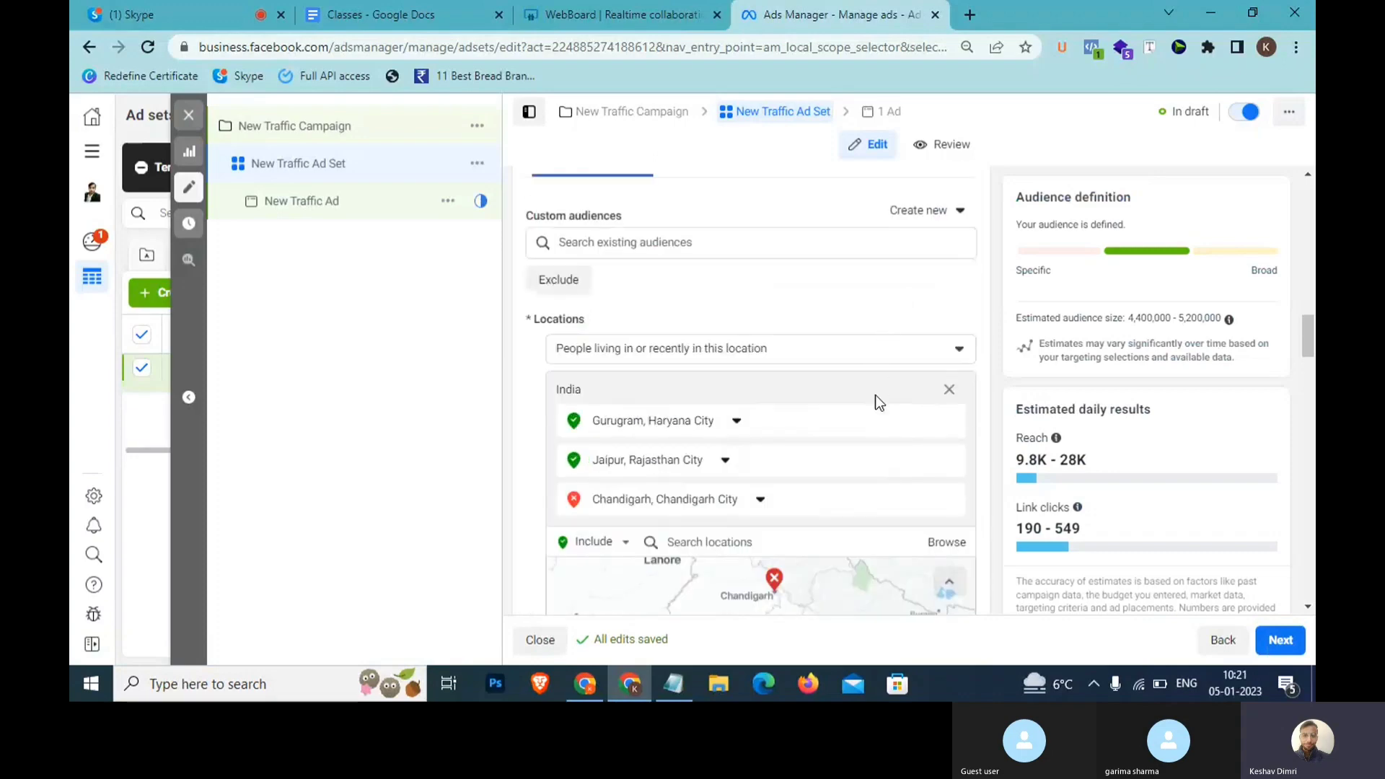
pyautogui.scroll(-1, 883, 441)
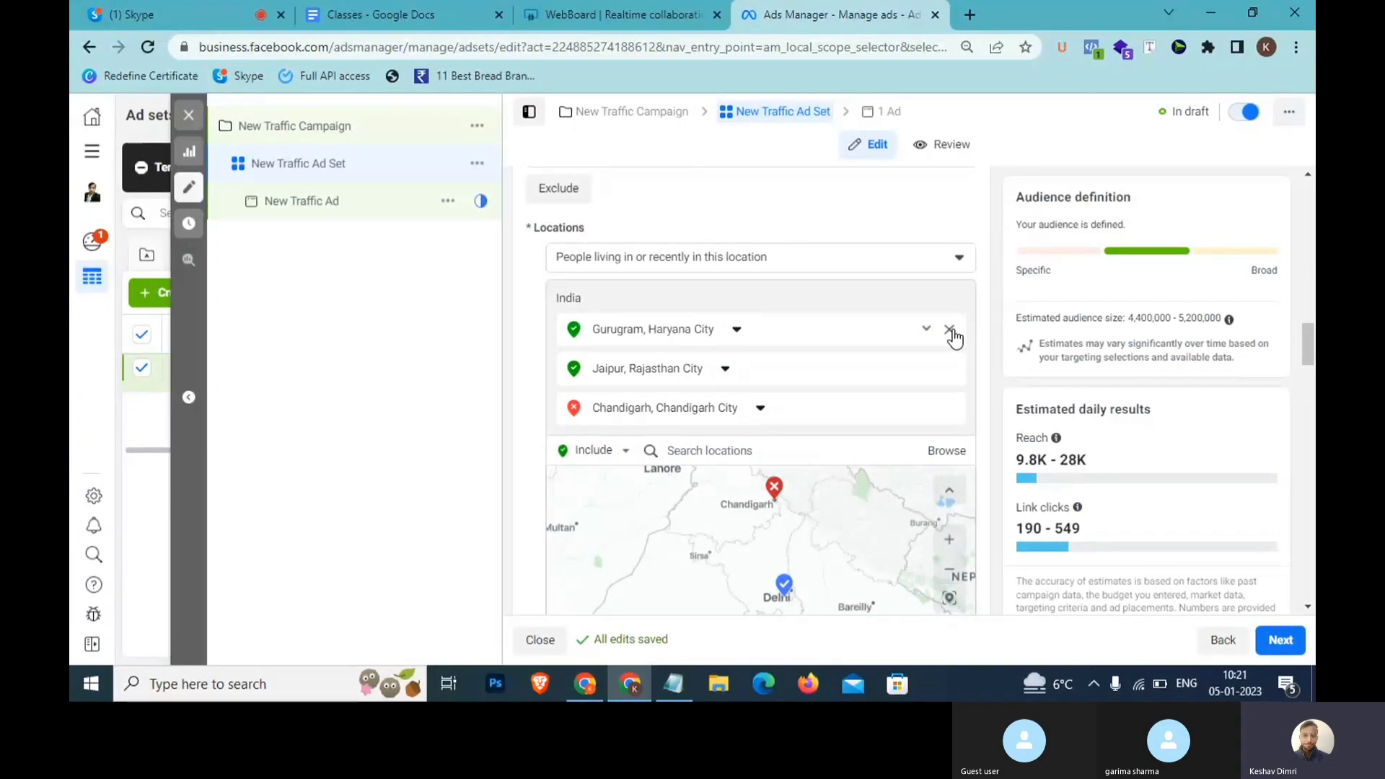
pyautogui.click(950, 330)
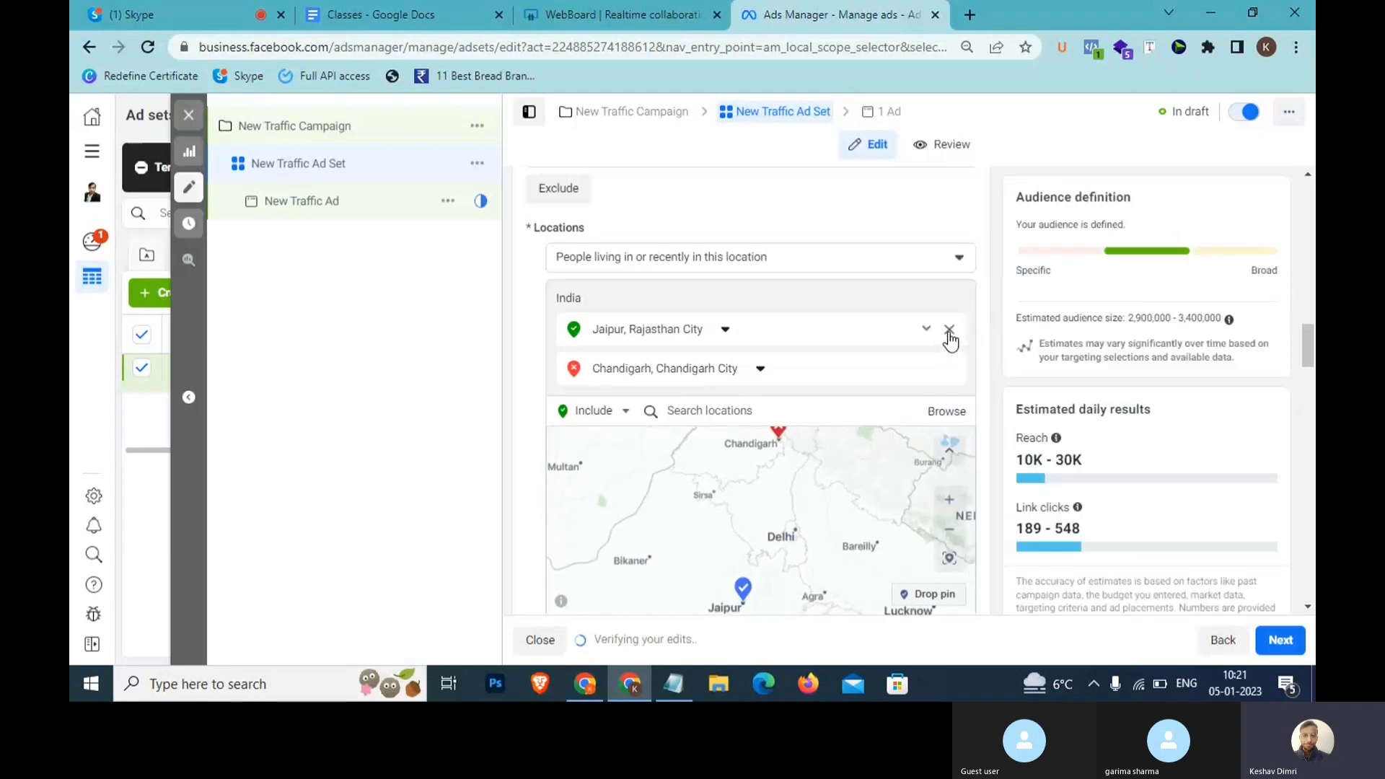
pyautogui.click(950, 333)
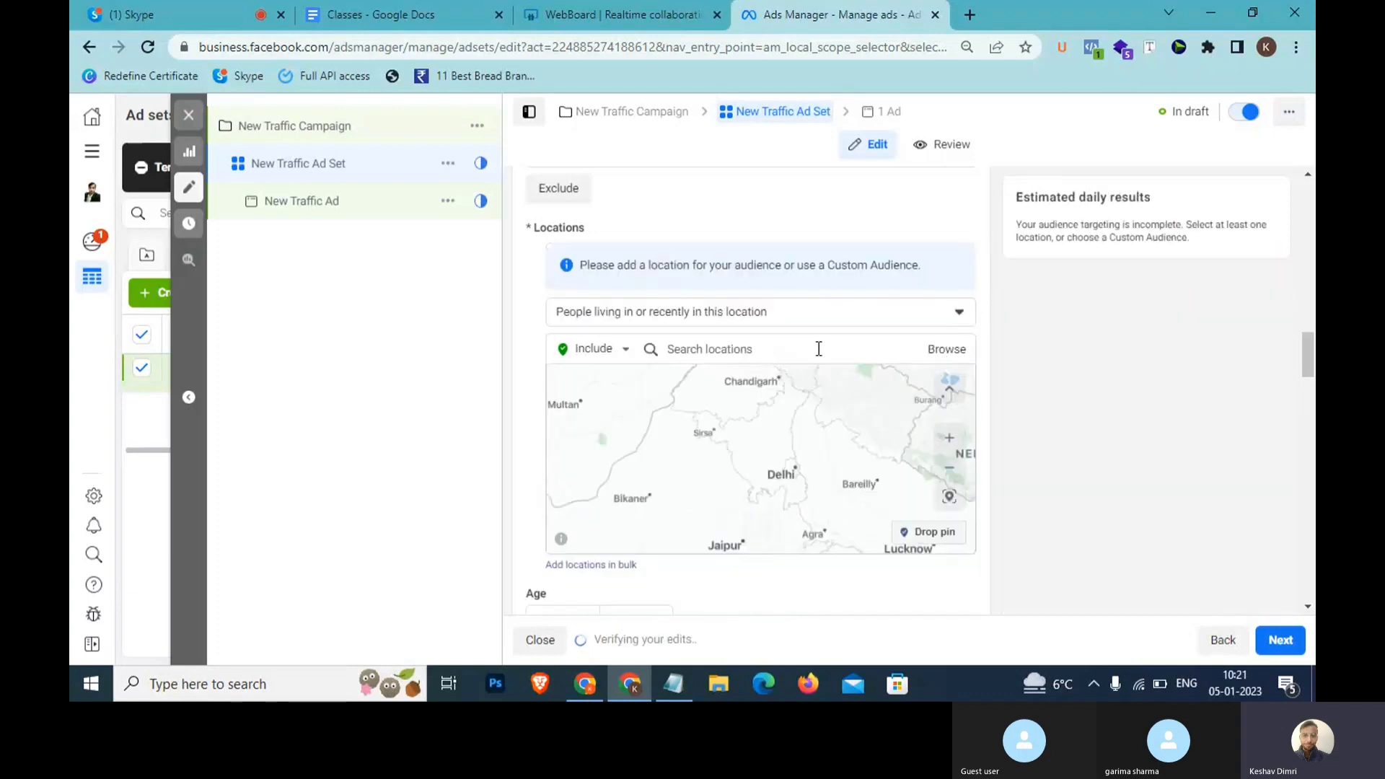
# Add the city Delhi, Delhi, India to the included locations and limit it to the current city only.
pyautogui.click(788, 349)
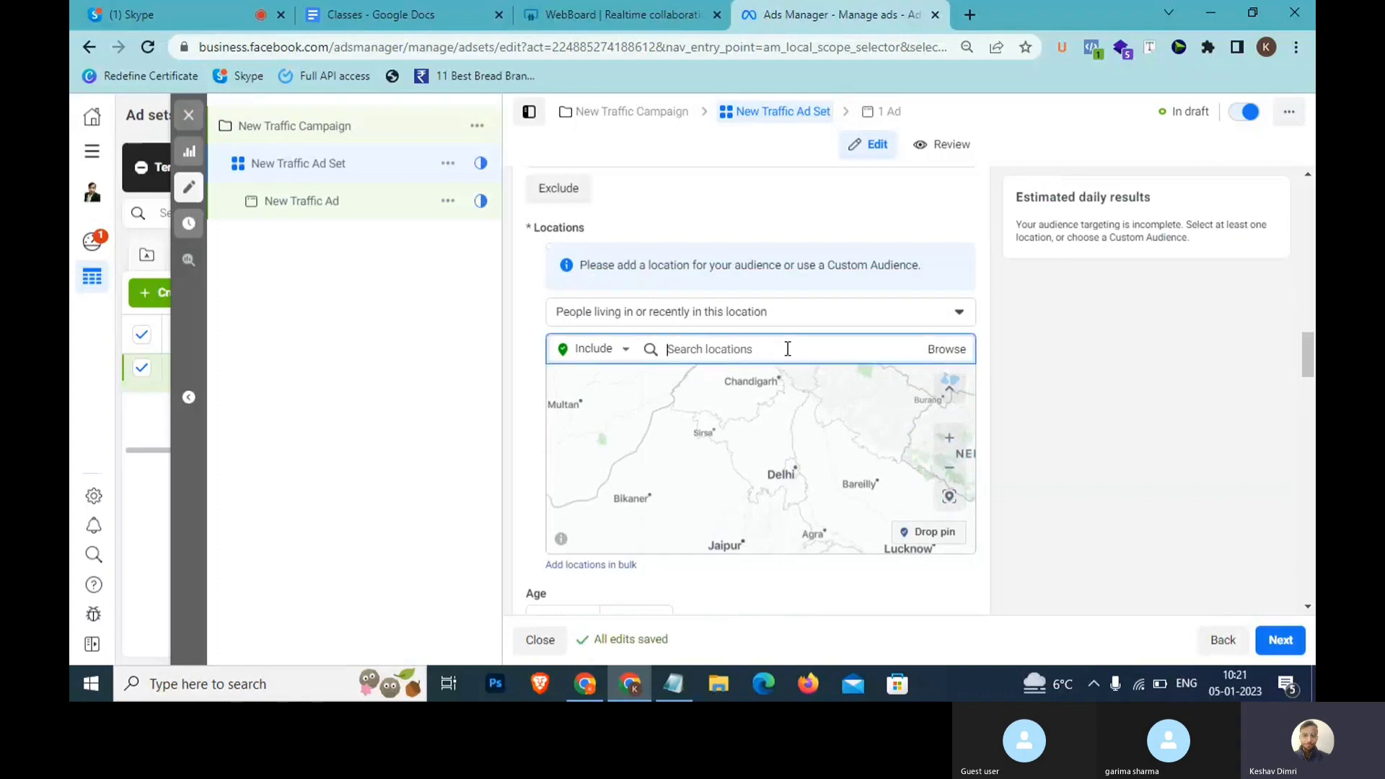
pyautogui.write('Delh')
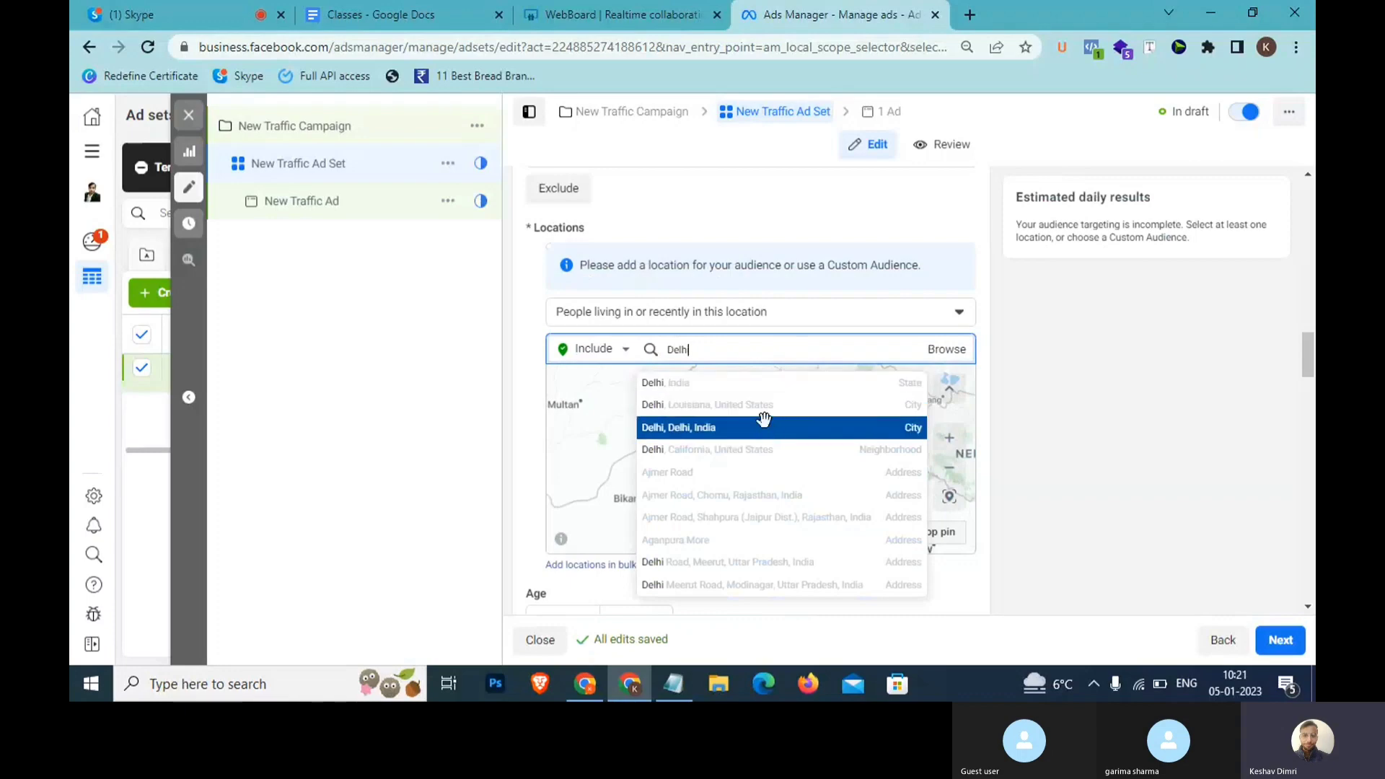
pyautogui.click(766, 429)
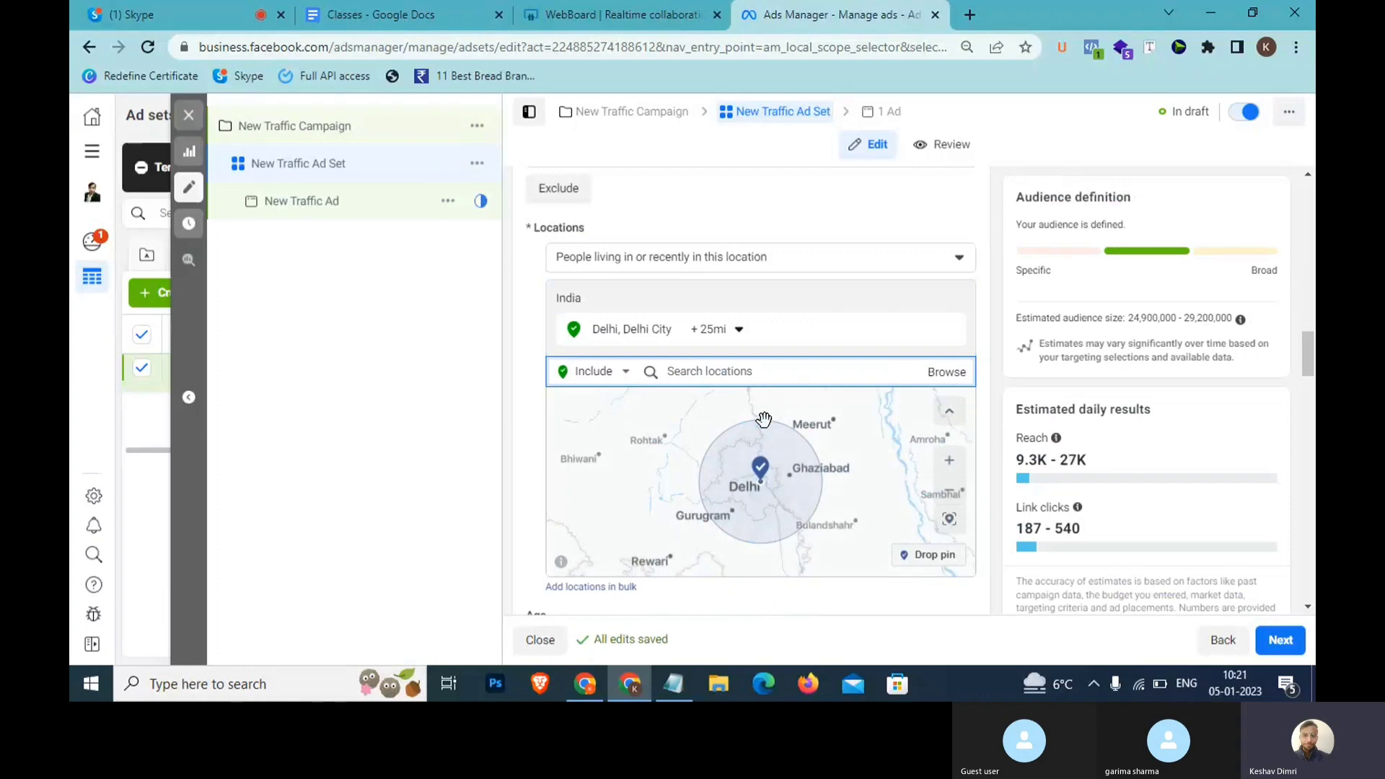
pyautogui.click(728, 329)
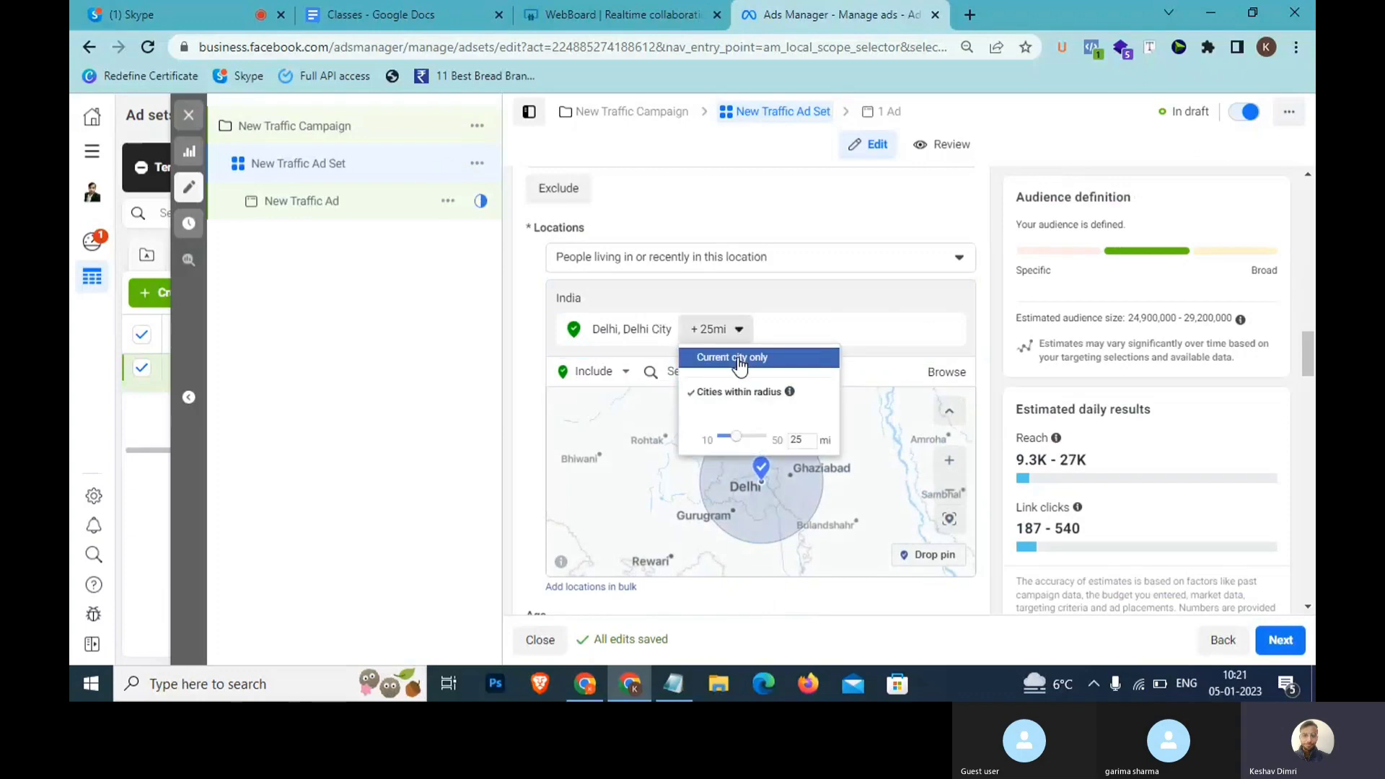
pyautogui.click(739, 363)
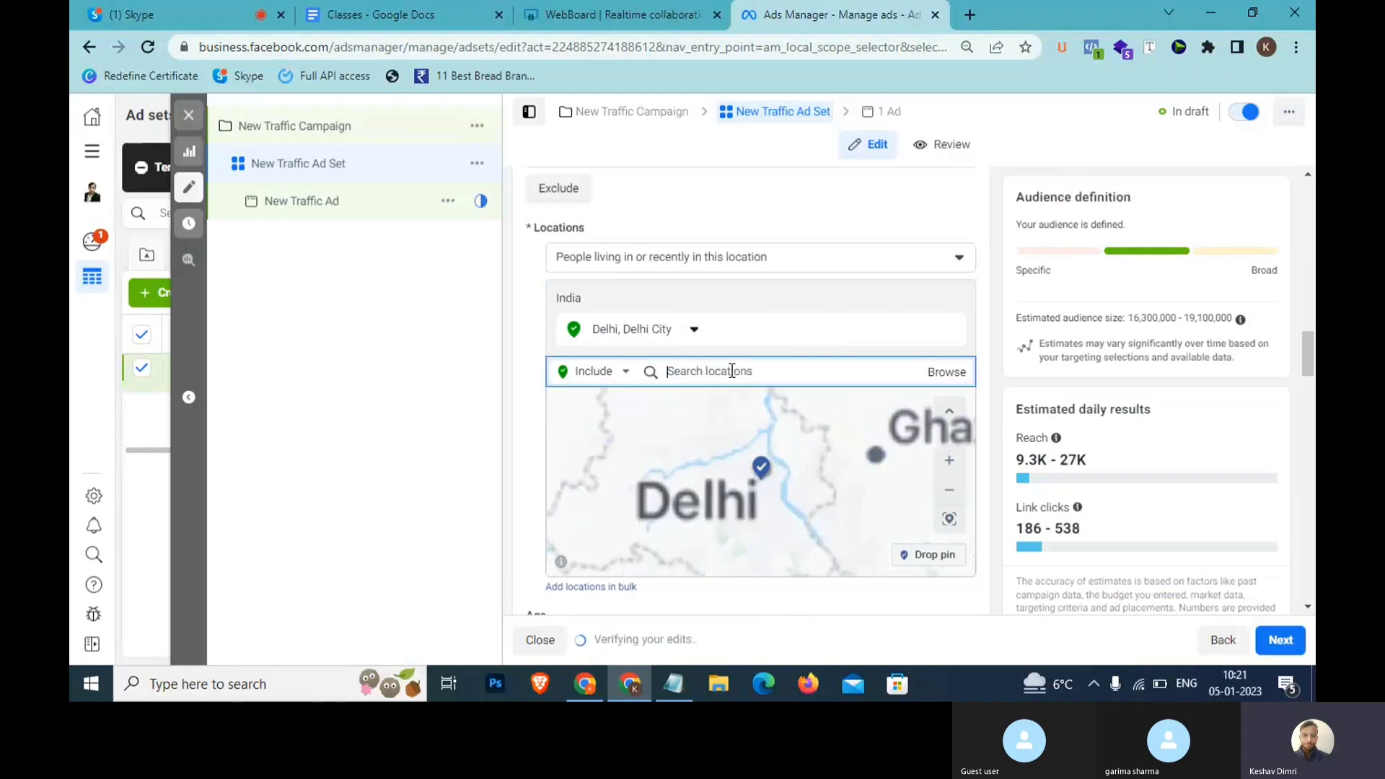
# Search the locations for Rohini, trying the queries "rohini", "rohini delhi" and "Rohini sec 16".
pyautogui.write('Rohin')
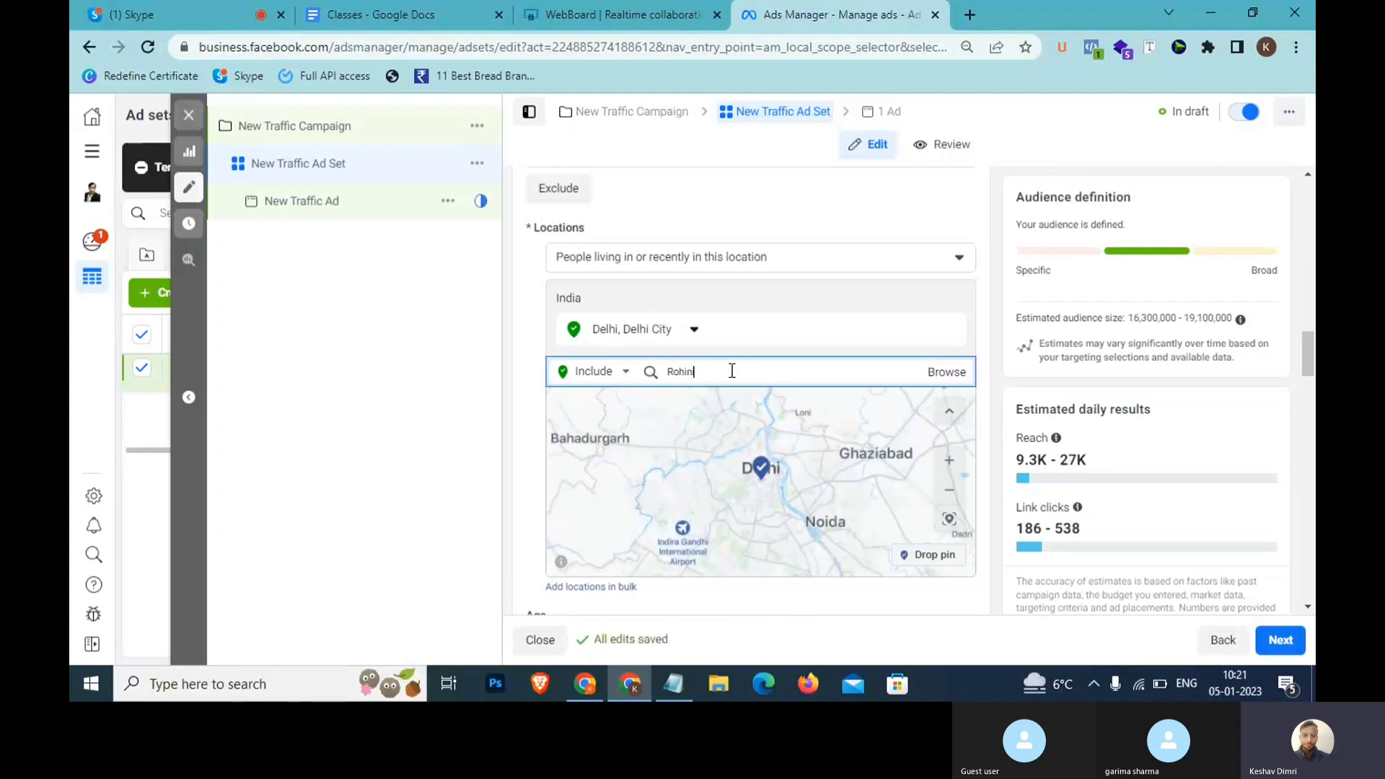
pyautogui.write('i')
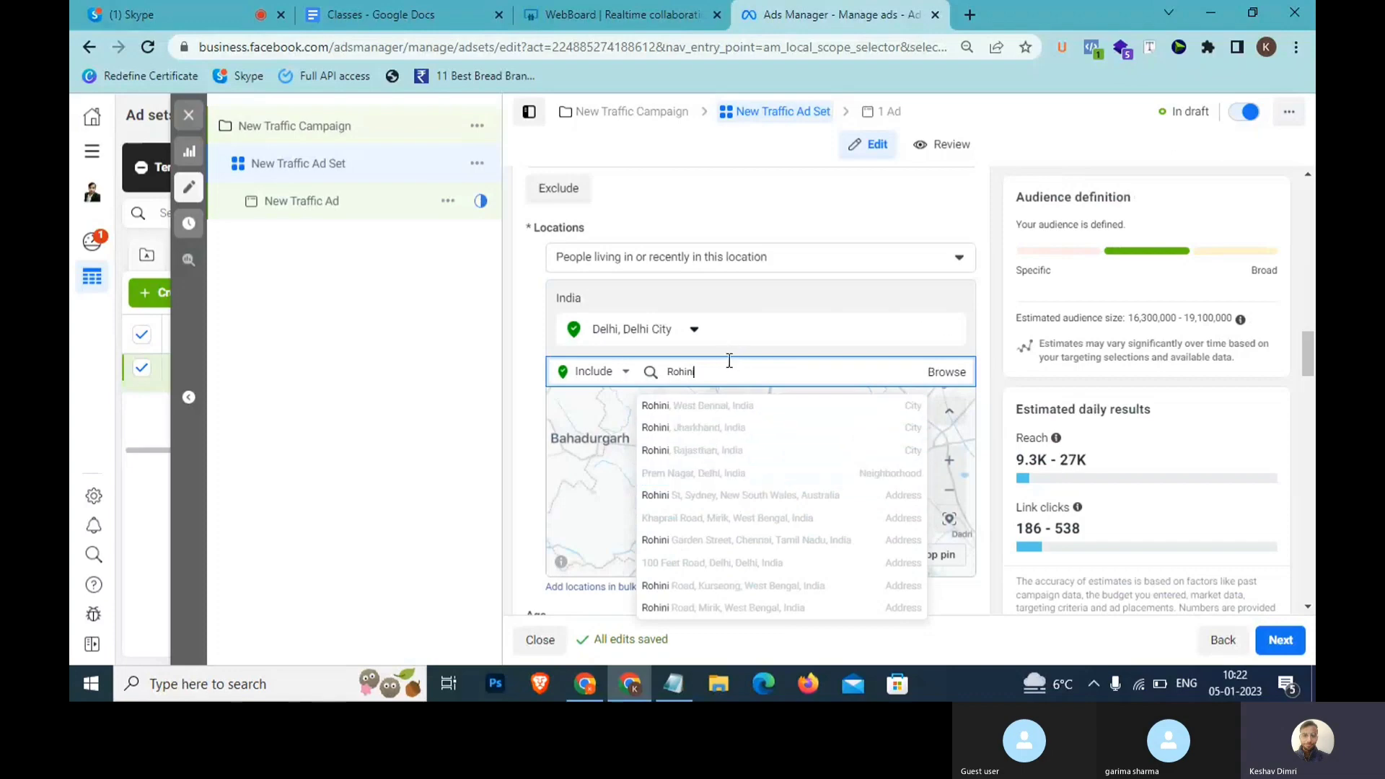
pyautogui.hotkey('ctrl', 'a')
pyautogui.write('rohini')
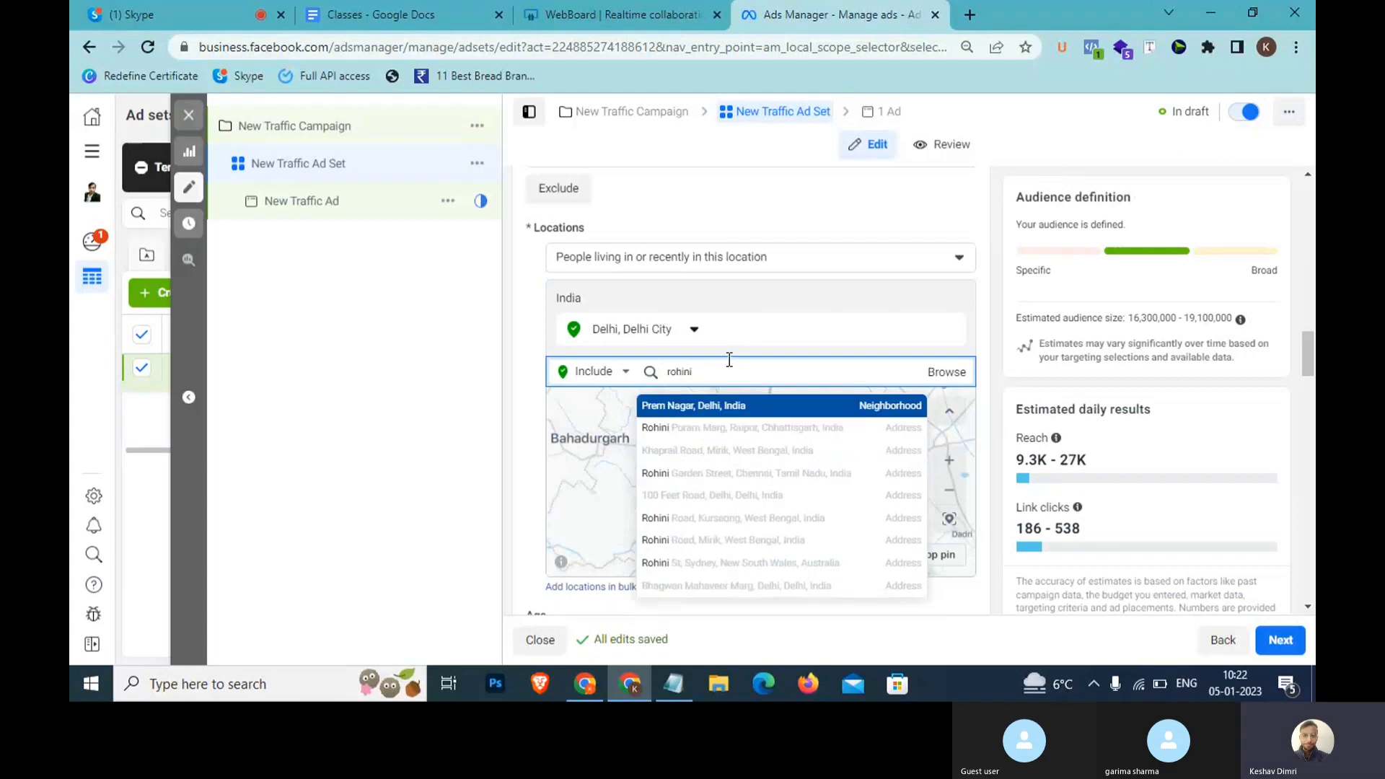
pyautogui.press('BackSpace')
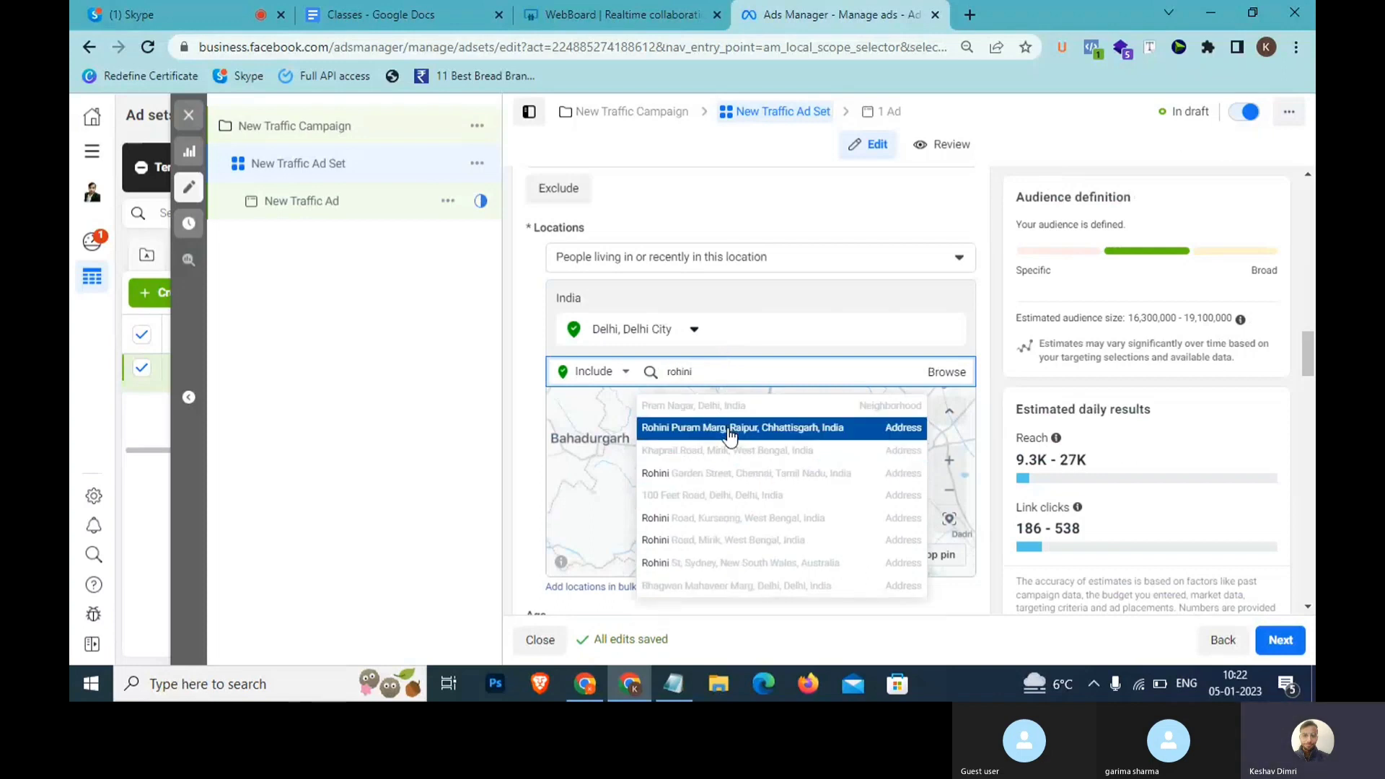
pyautogui.write('i delhi')
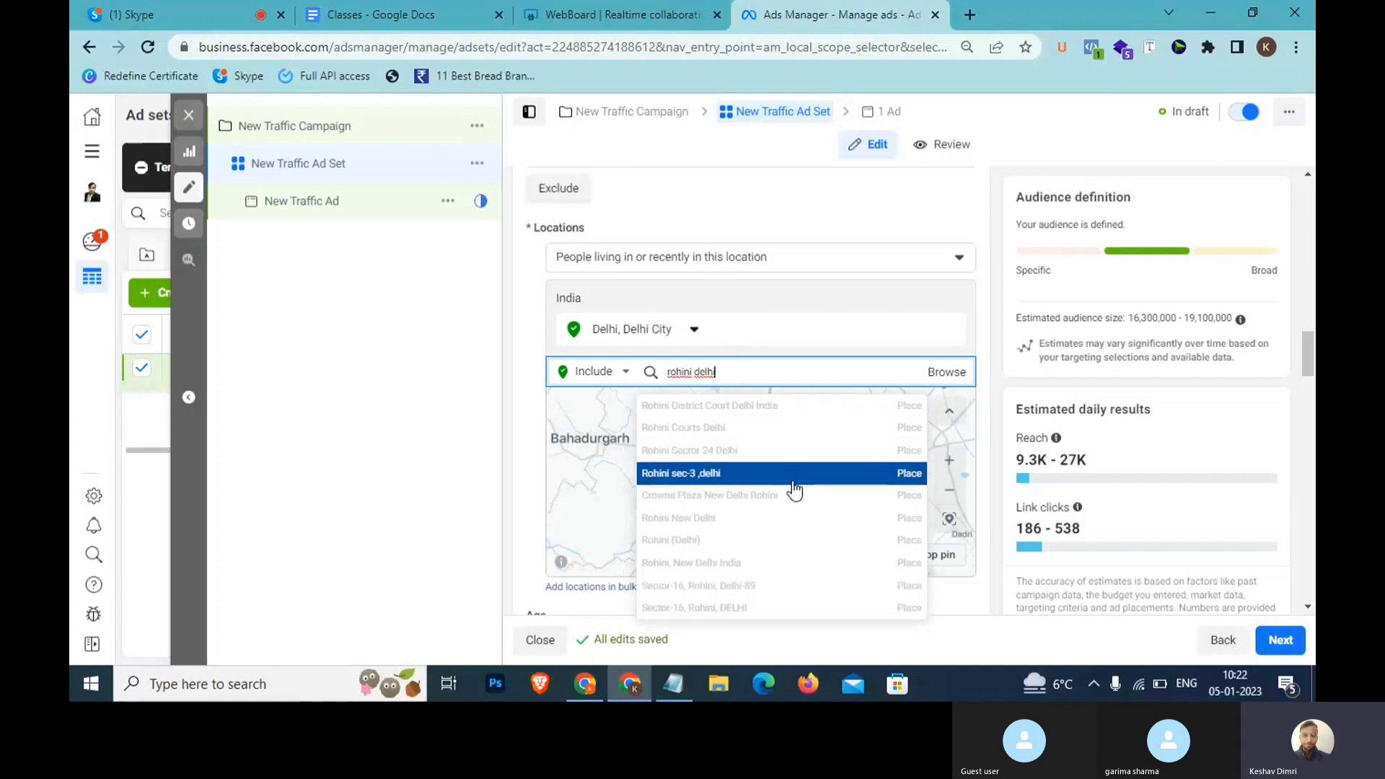
pyautogui.tripleClick(743, 378)
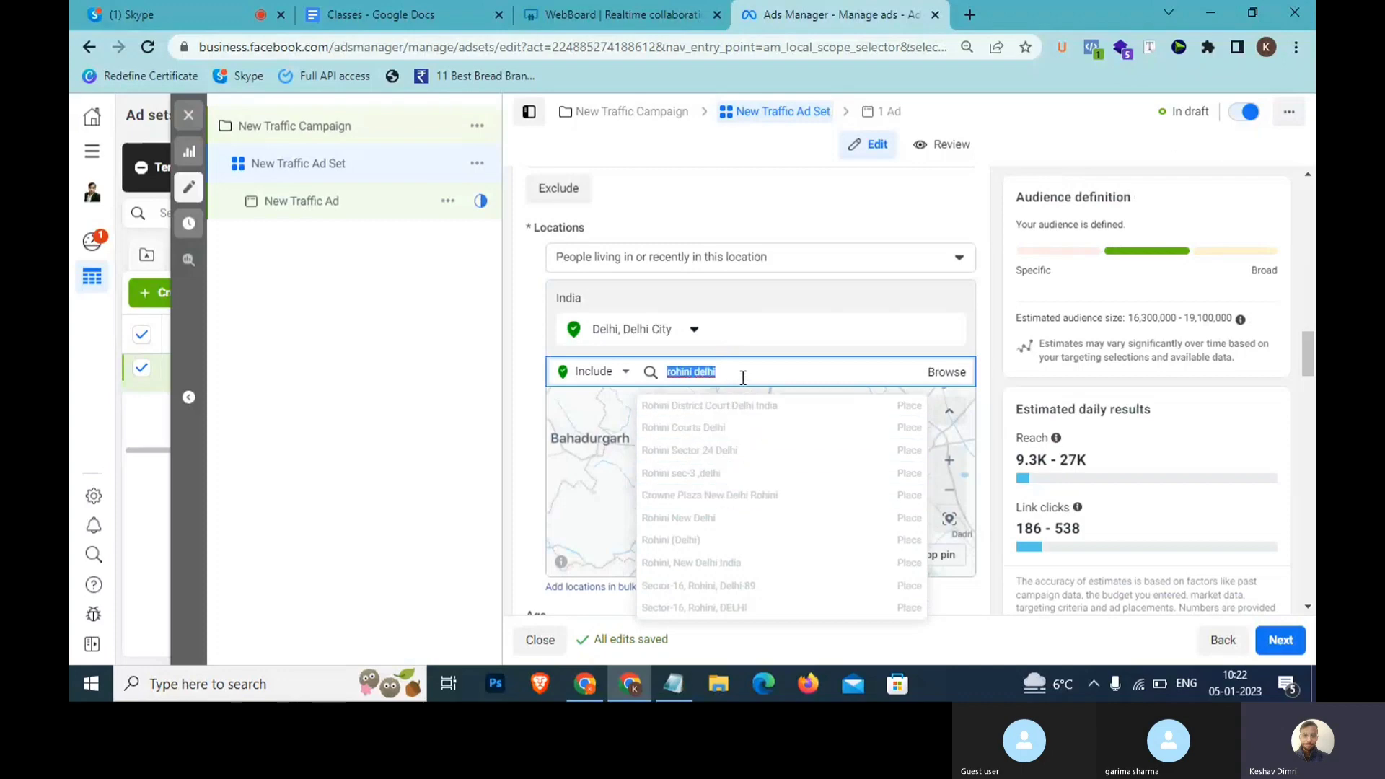
pyautogui.write('Rohin')
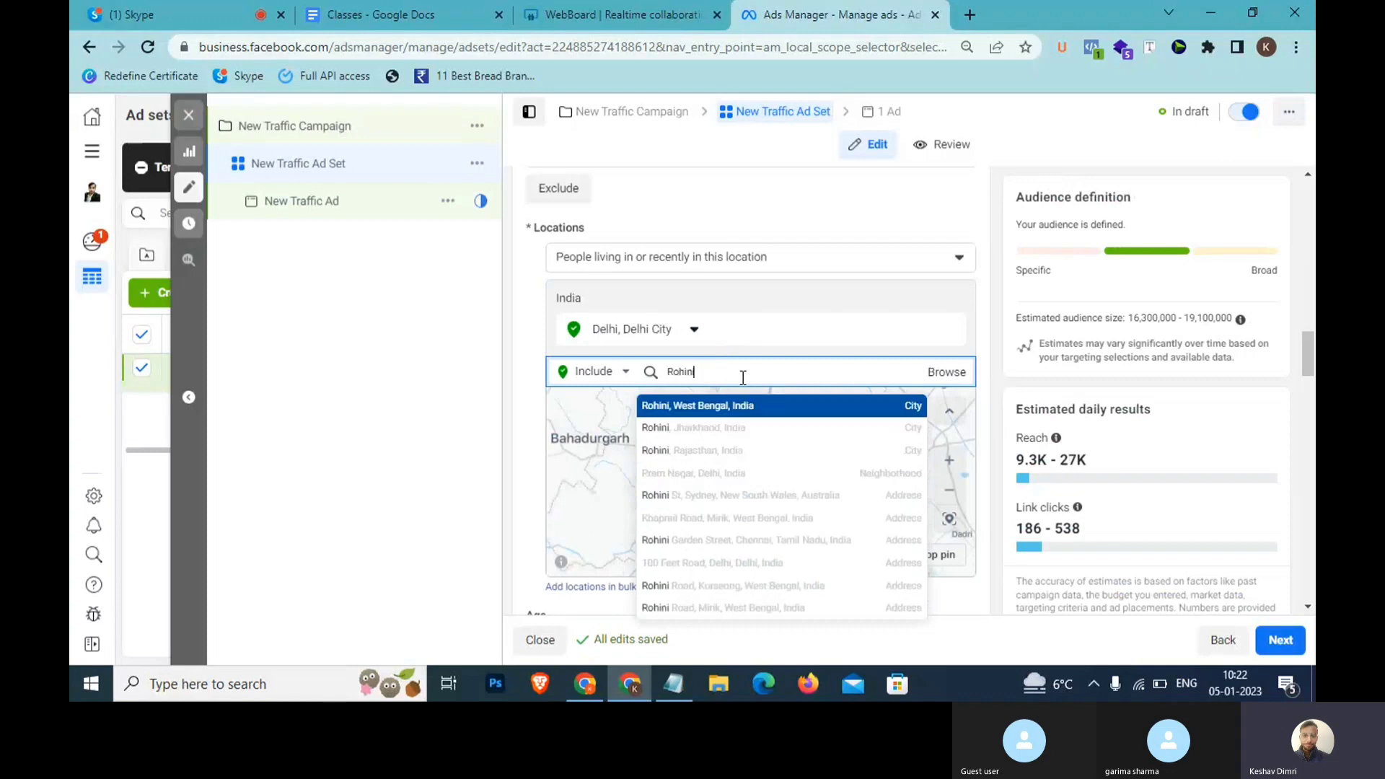
pyautogui.write('i sec 16')
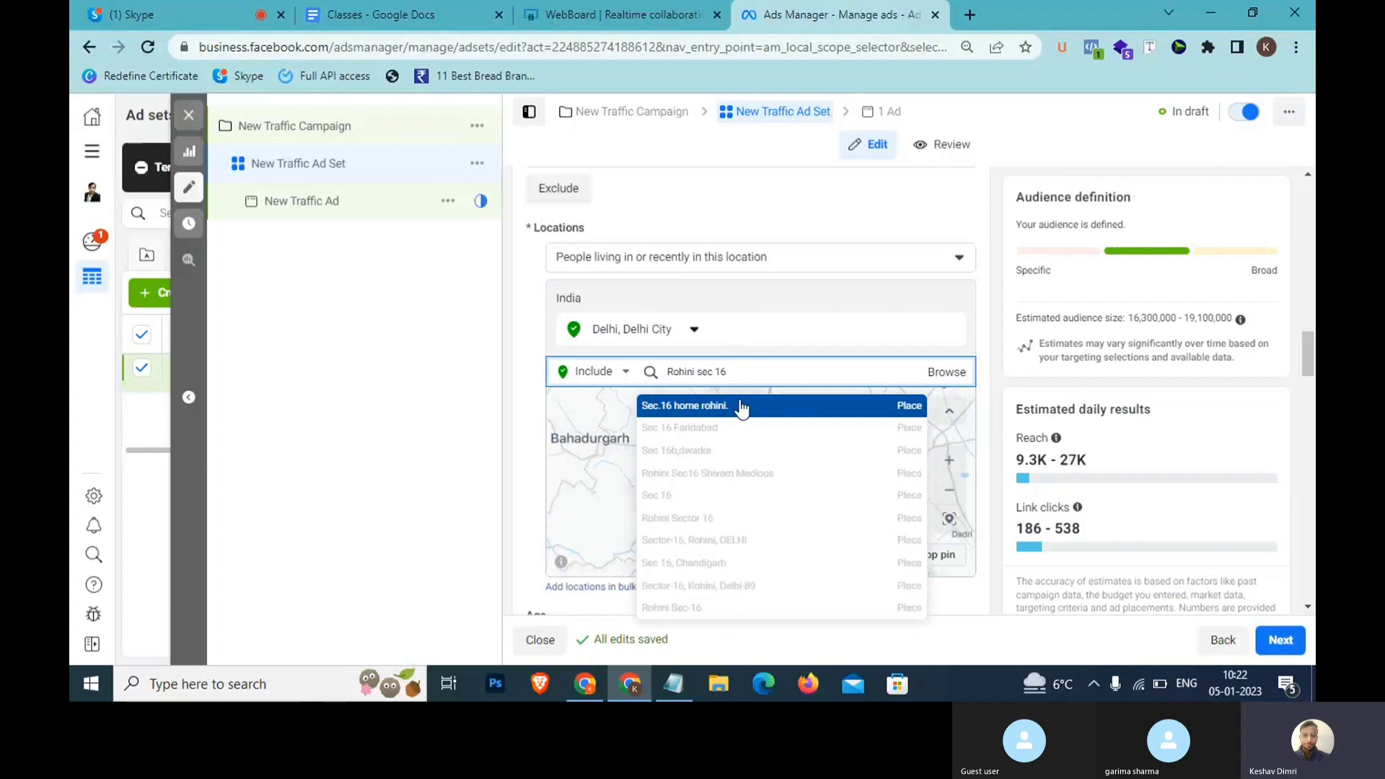
# Add the place Cannought Place to the targeted locations and change it to an excluded location.
pyautogui.moveTo(746, 375); pyautogui.dragTo(661, 381)
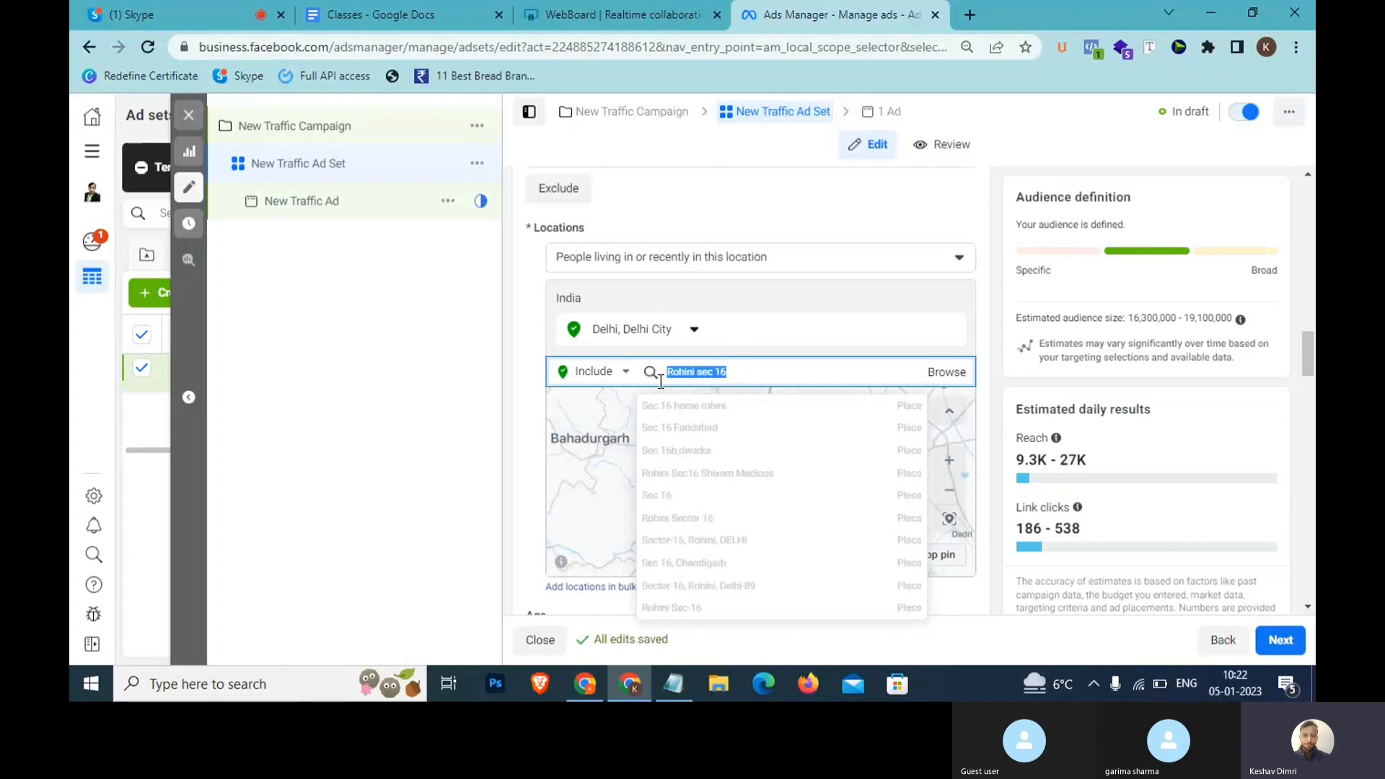
pyautogui.write('Cann')
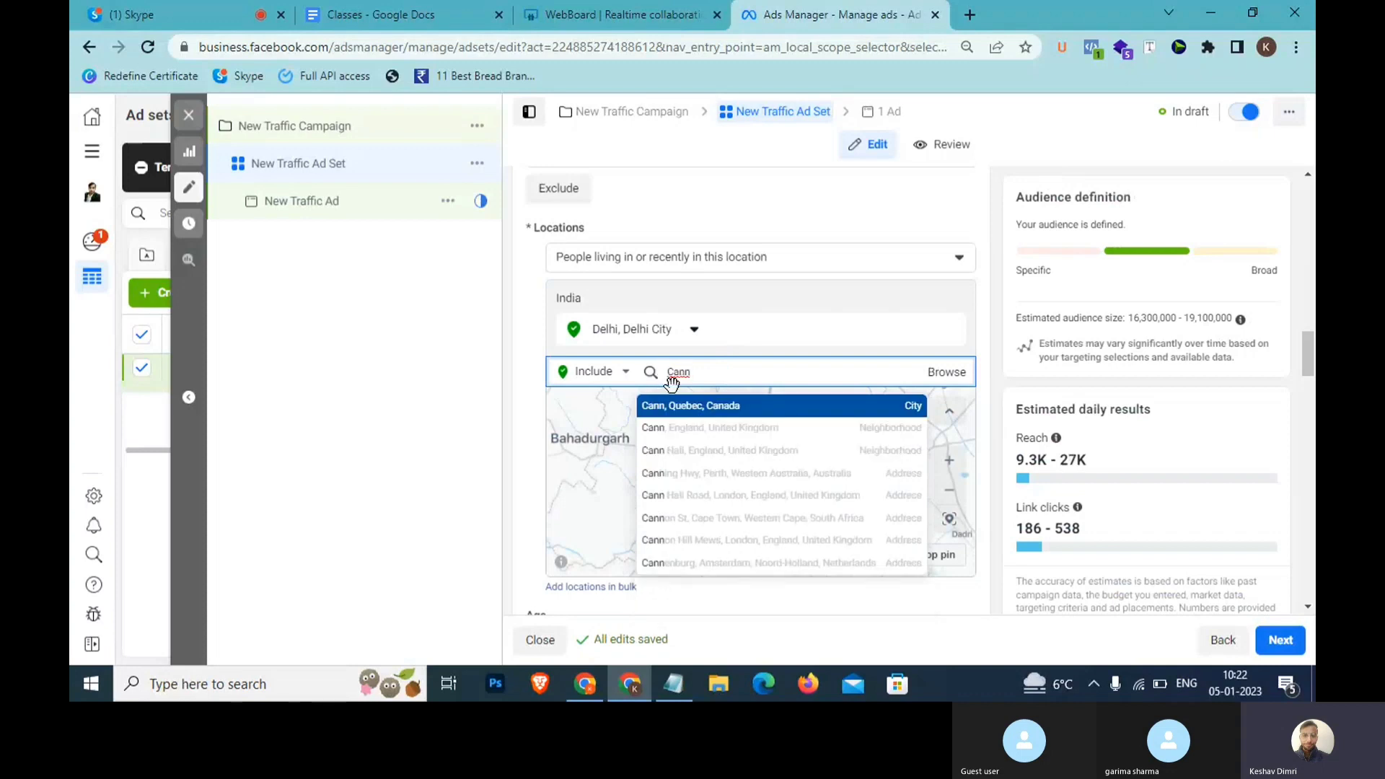
pyautogui.write('ough')
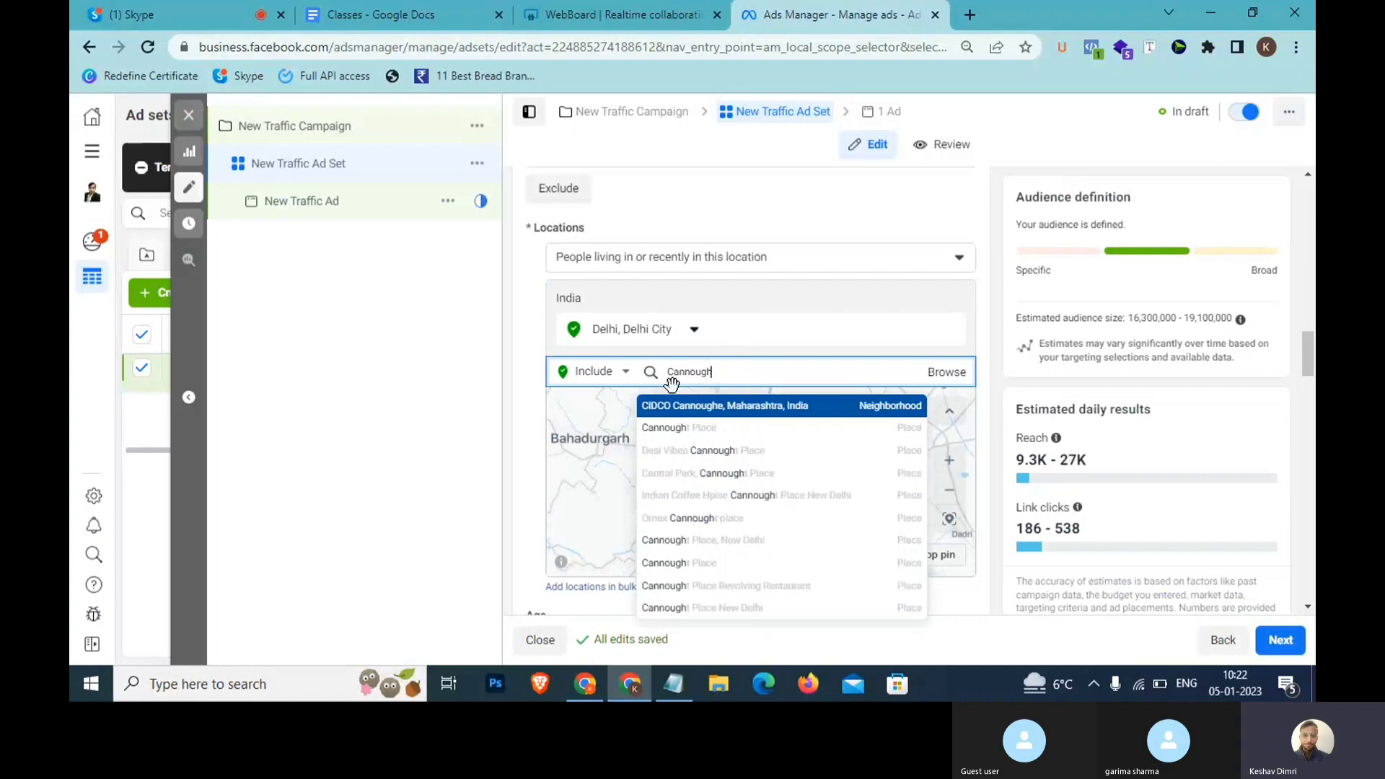
pyautogui.write('t')
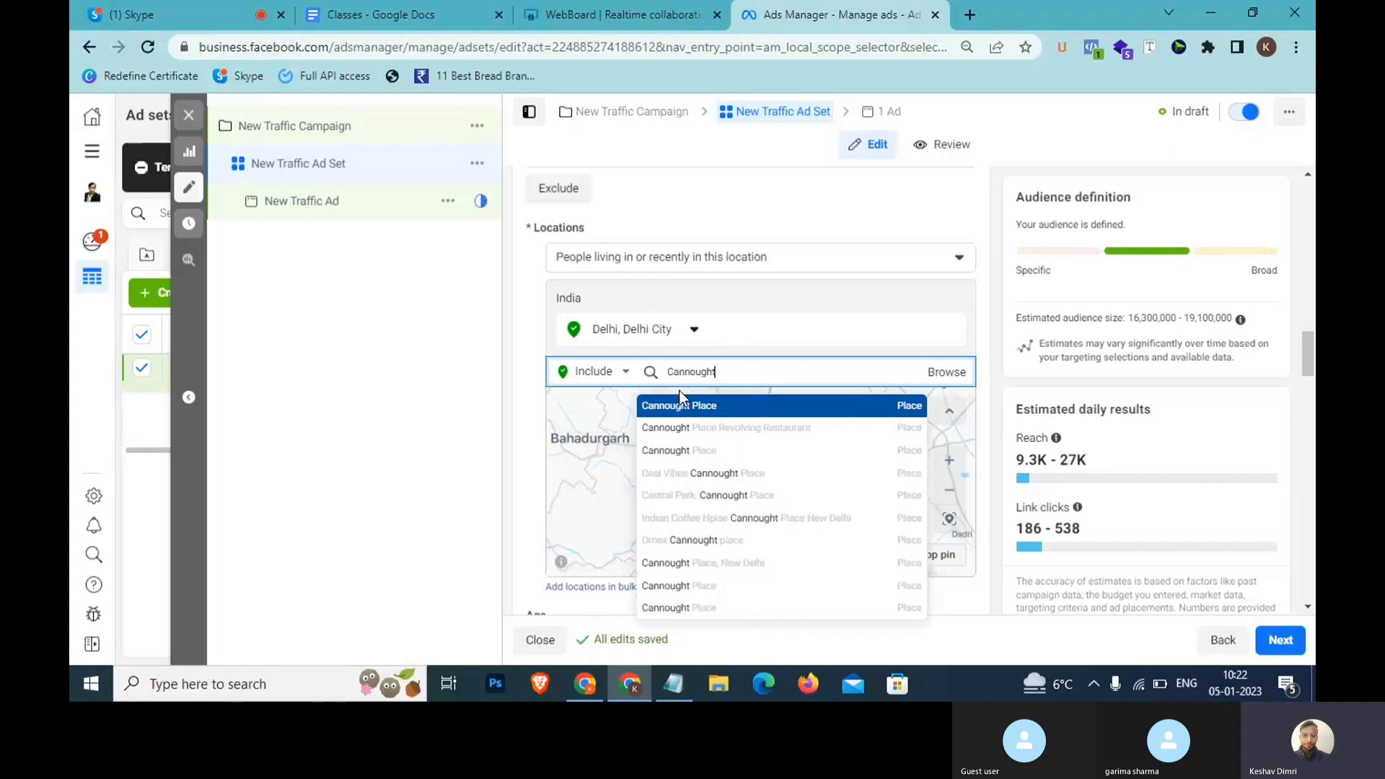
pyautogui.click(745, 407)
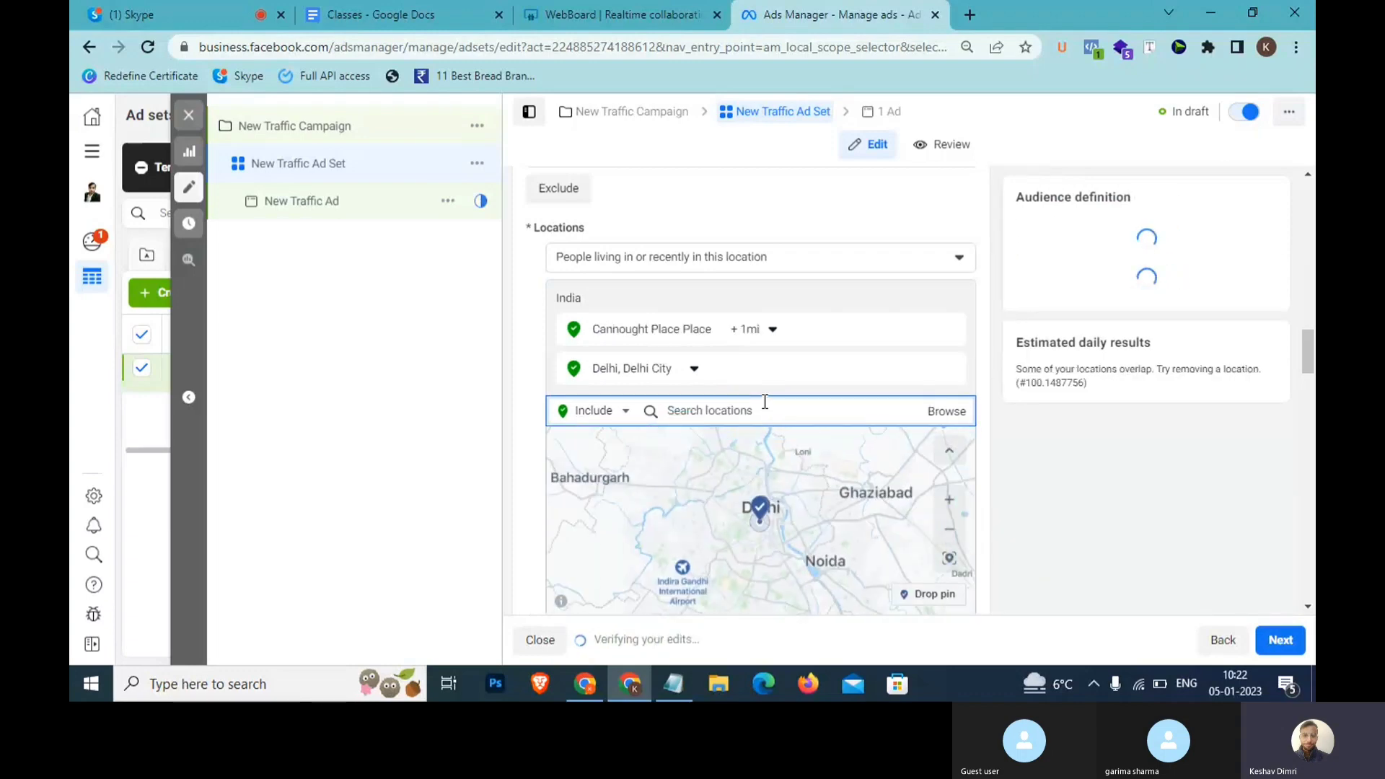
pyautogui.click(925, 331)
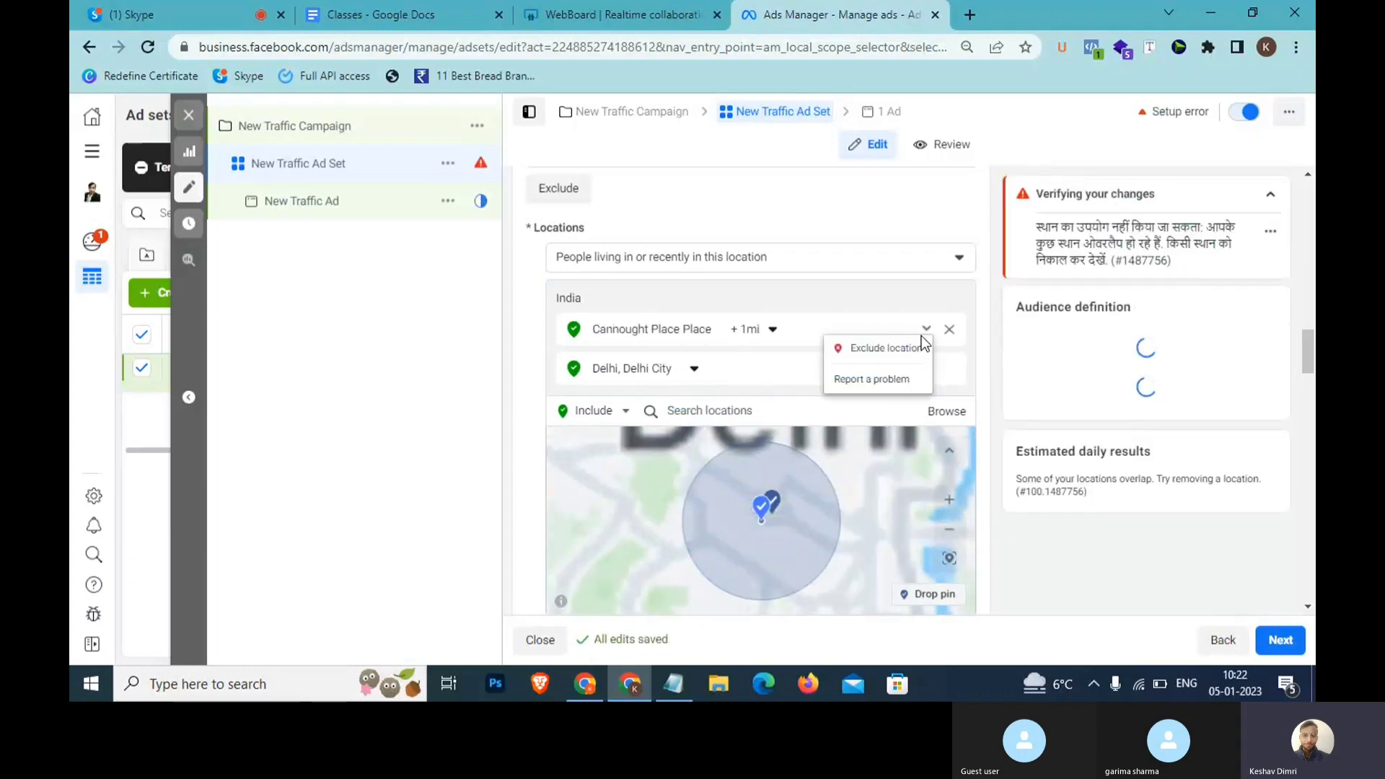
pyautogui.click(897, 353)
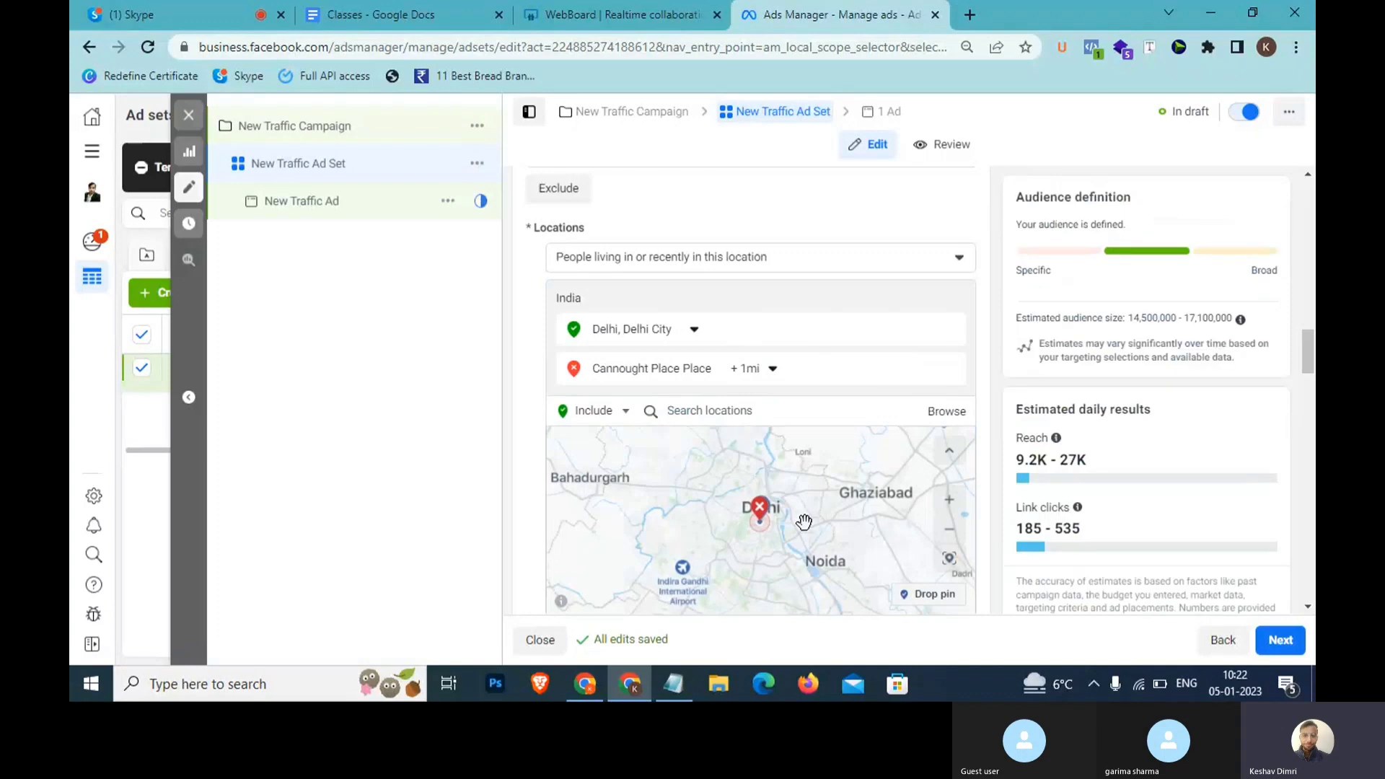
# Set the radius of the excluded Cannought Place to 3 mi and check Delhi's city range options.
pyautogui.click(756, 370)
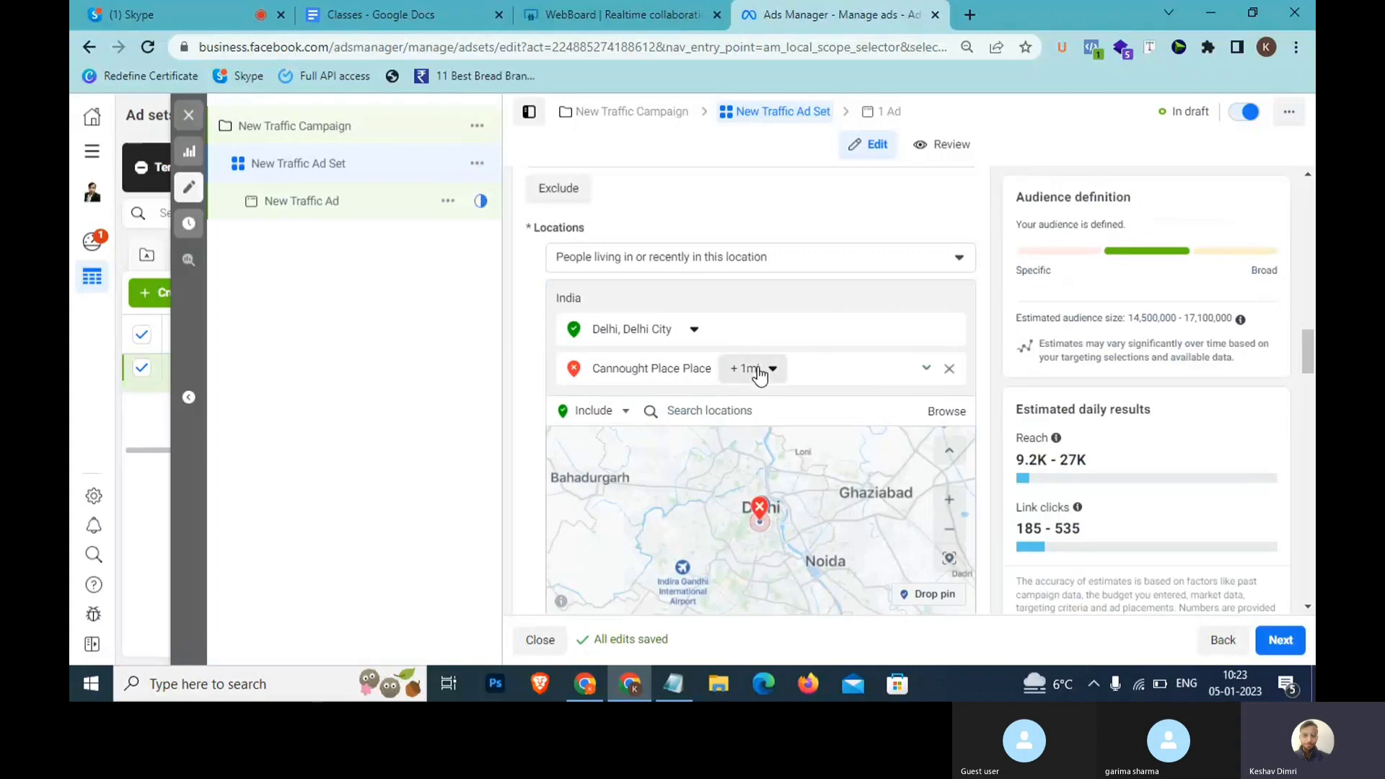
pyautogui.moveTo(734, 422)
pyautogui.mouseDown()
pyautogui.moveTo(772, 439)
pyautogui.moveTo(744, 429)
pyautogui.mouseUp()
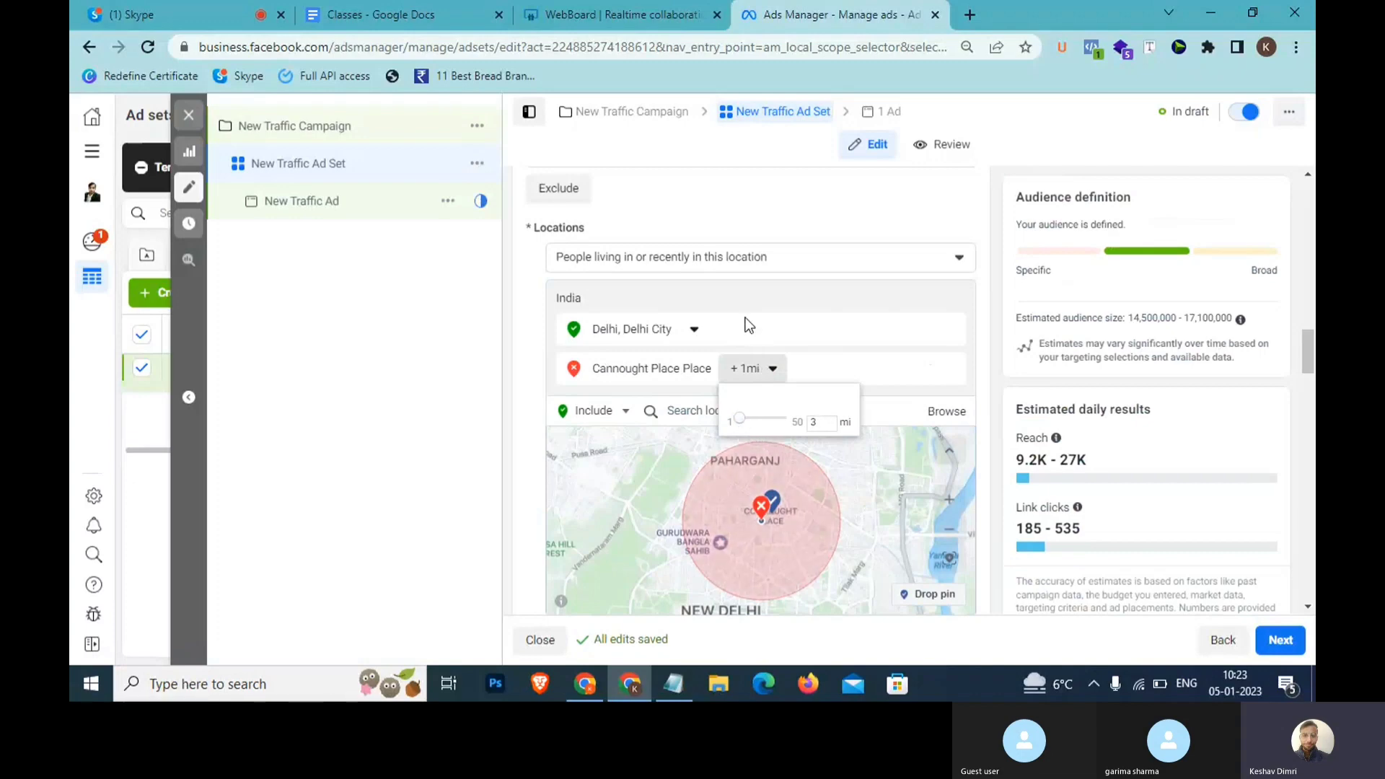
pyautogui.click(694, 330)
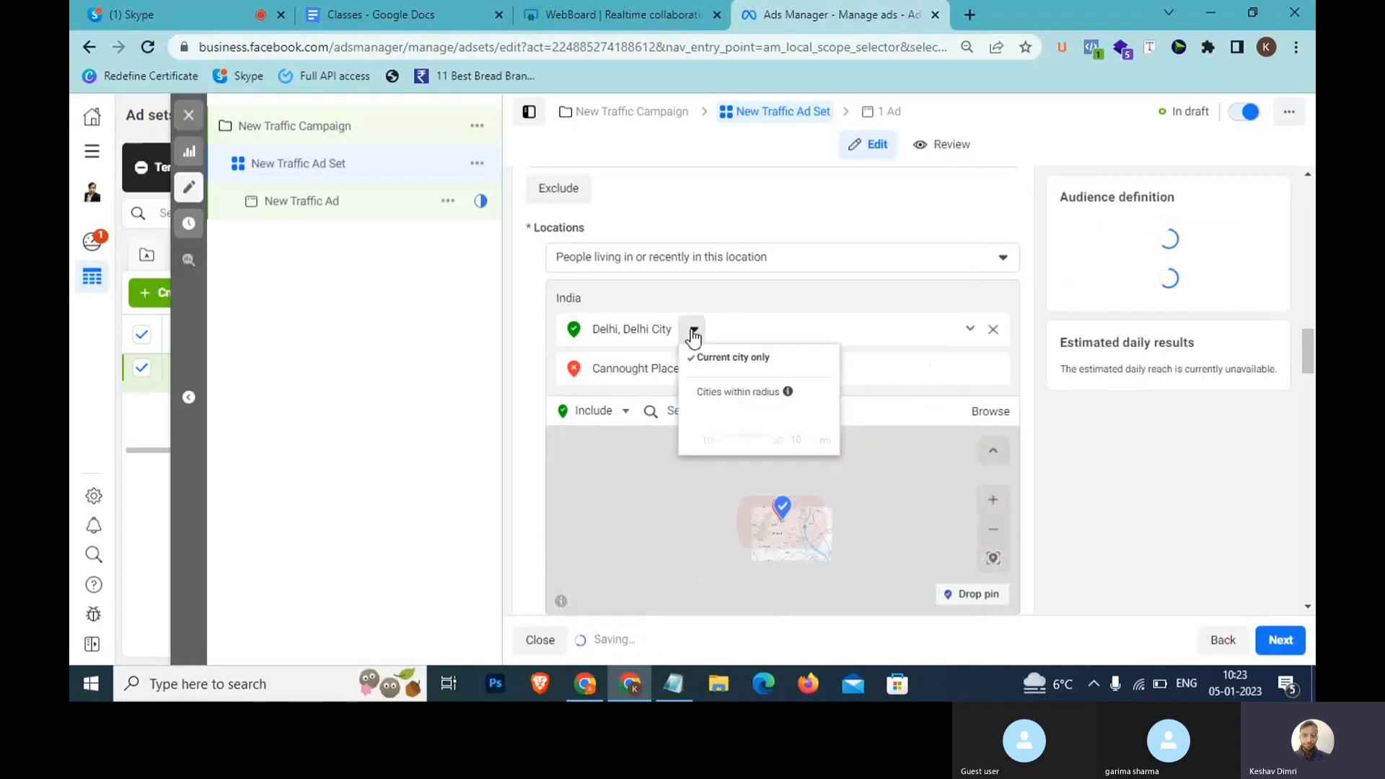
pyautogui.click(1146, 474)
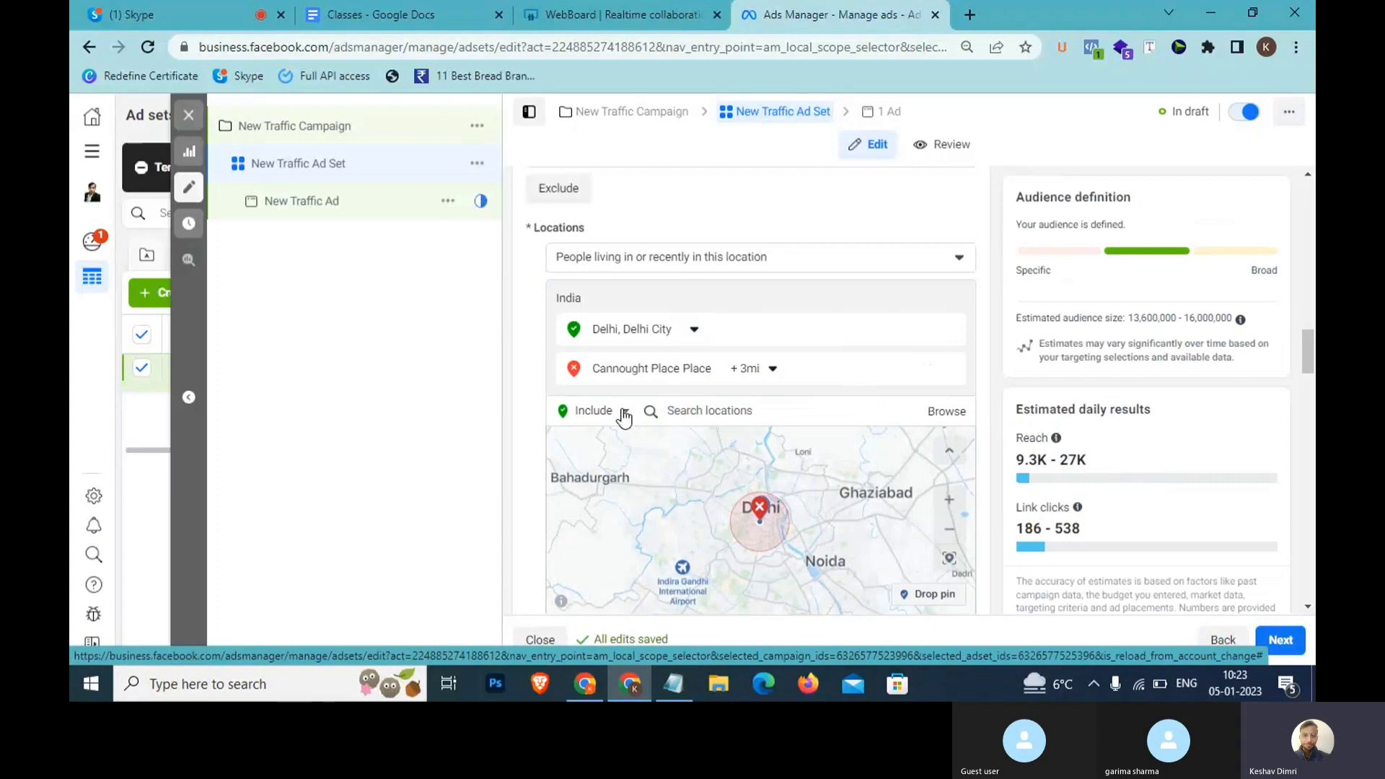
# Add the neighborhood Janakpuri, Delhi, India to the locations and change it to an excluded location.
pyautogui.click(688, 402)
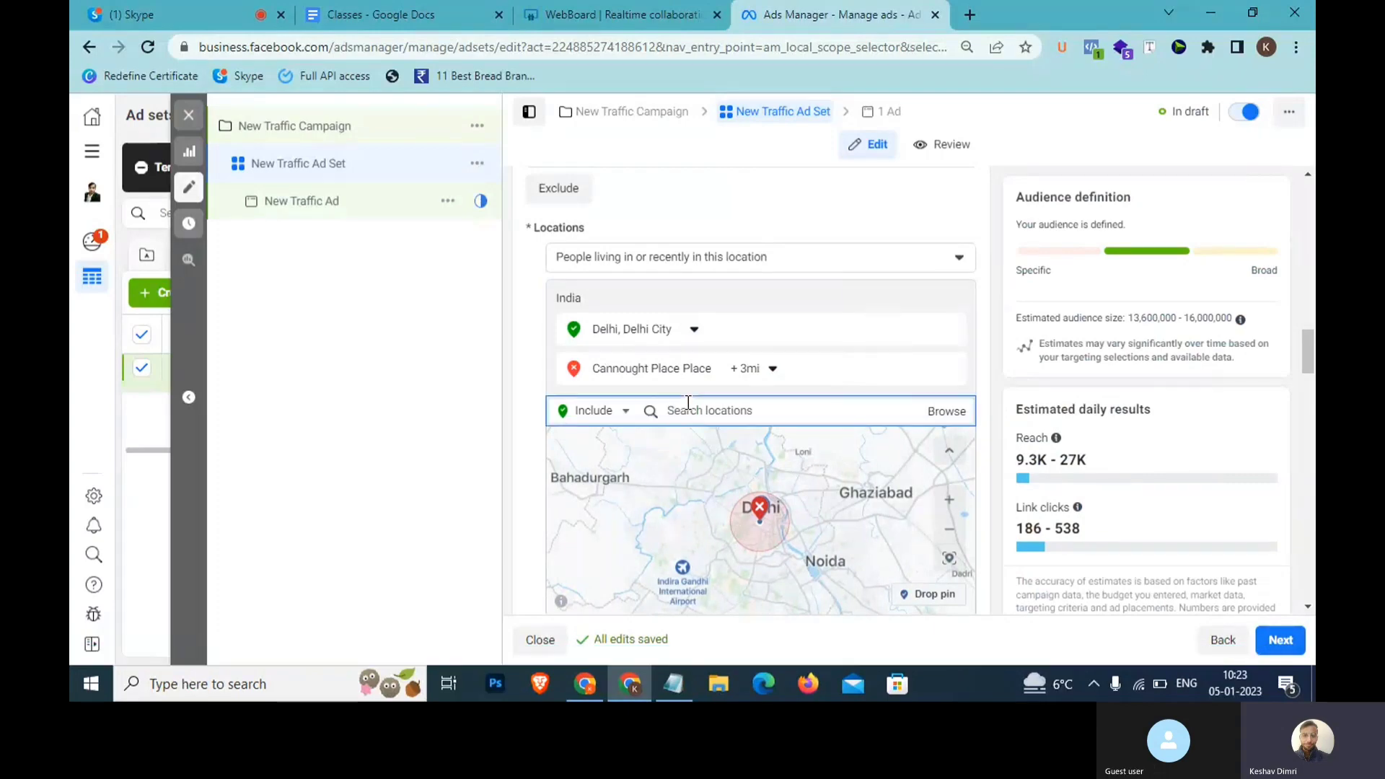
pyautogui.write('janakpuri')
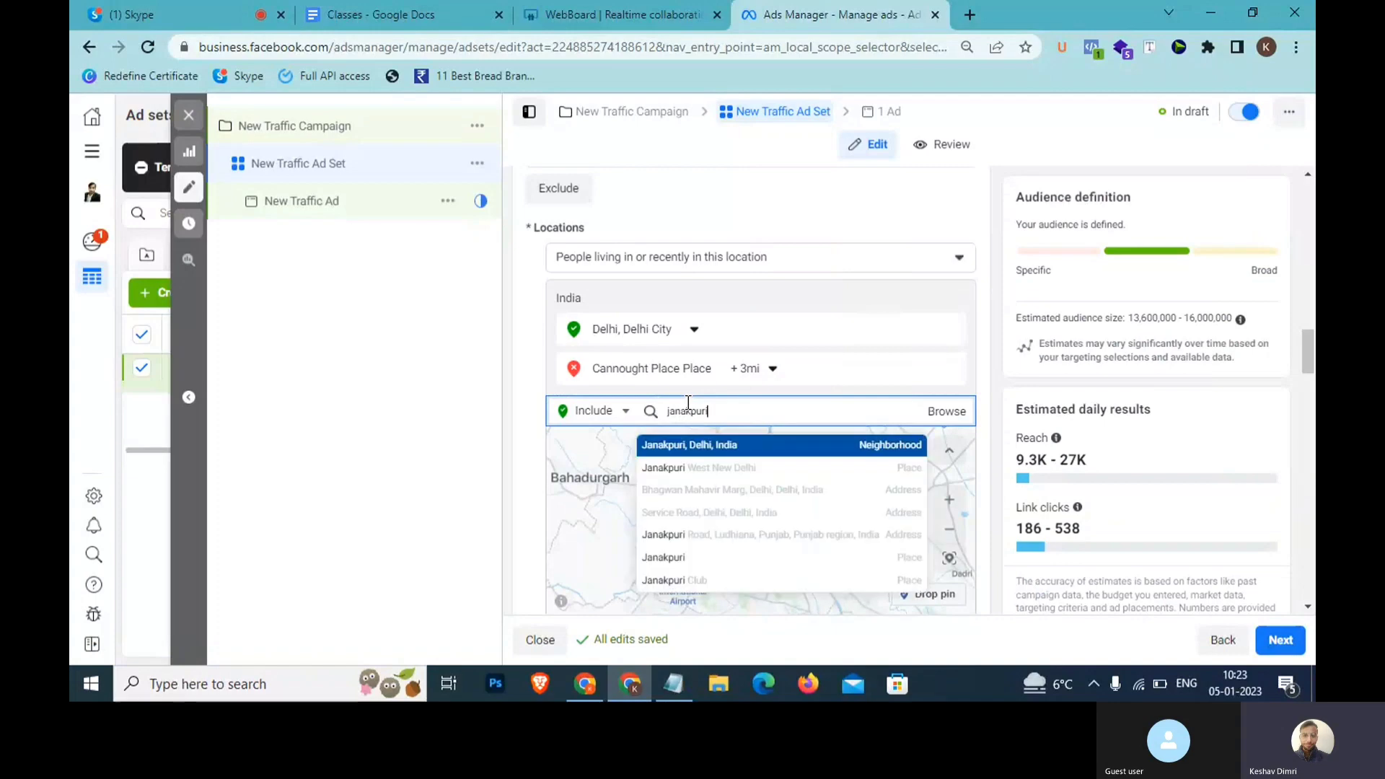
pyautogui.click(719, 447)
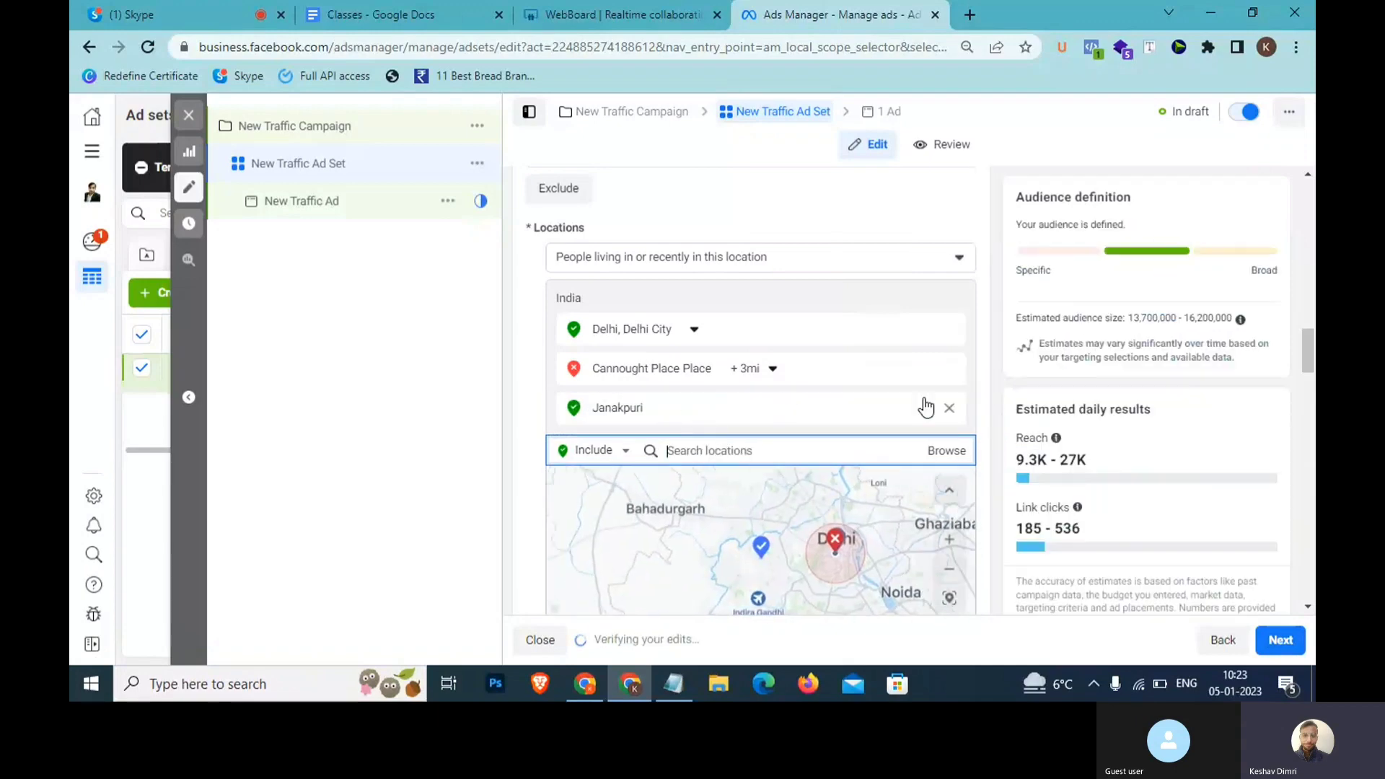
pyautogui.click(928, 410)
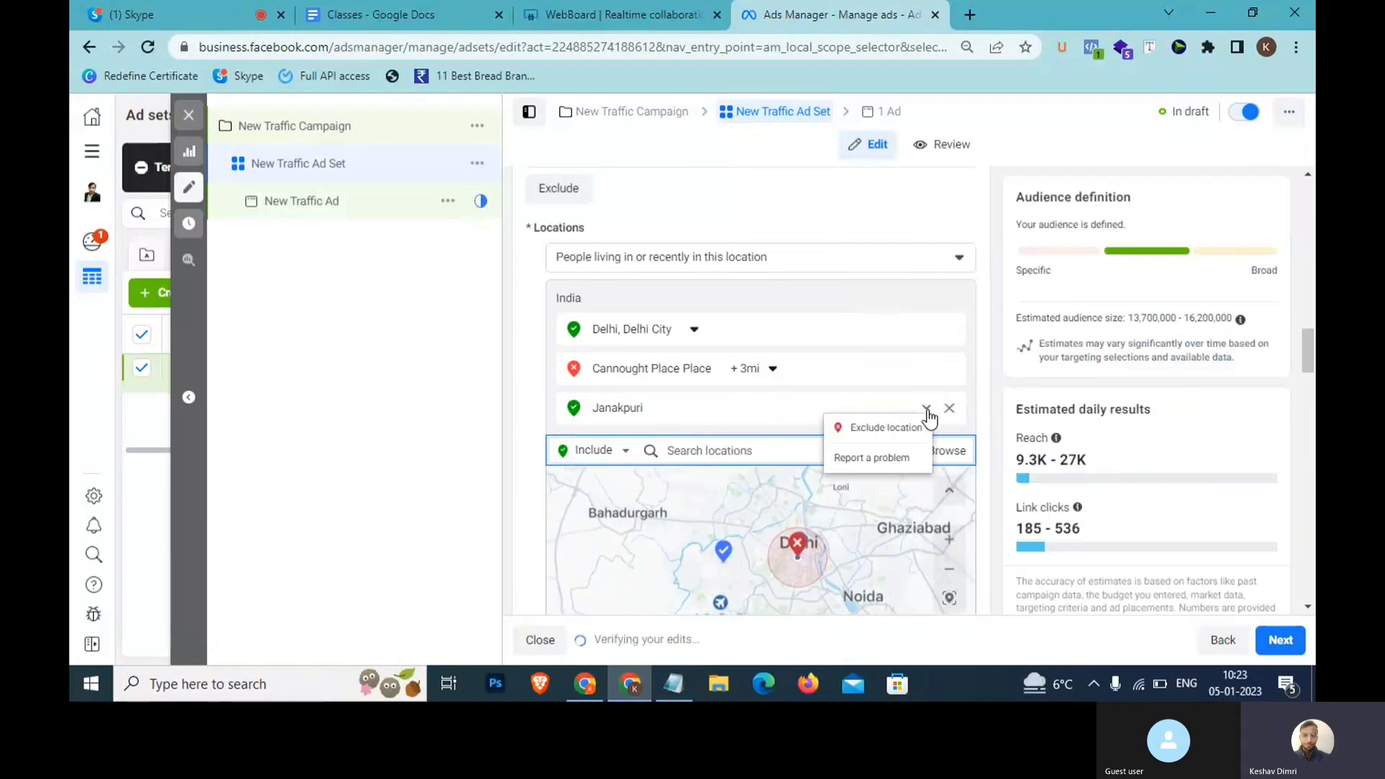
pyautogui.click(878, 430)
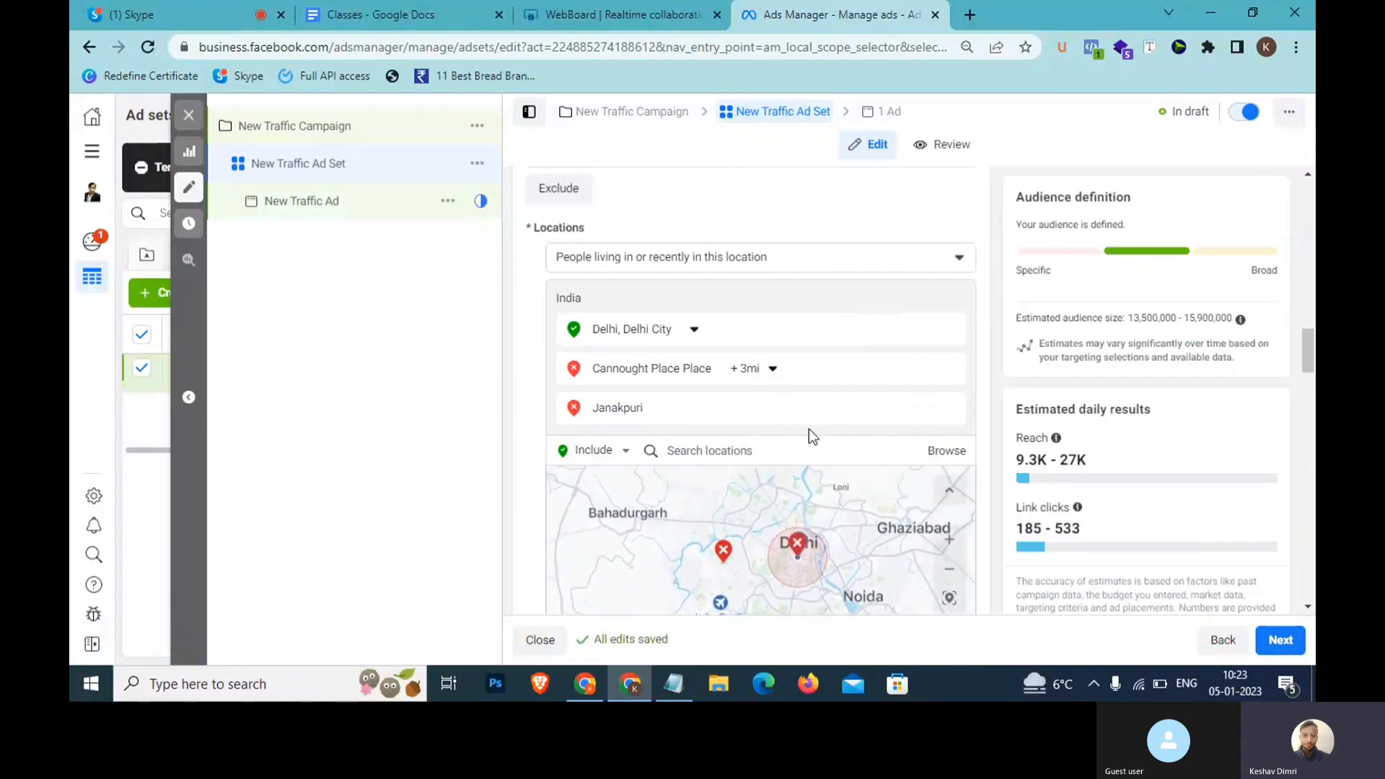
pyautogui.scroll(-1, 812, 433)
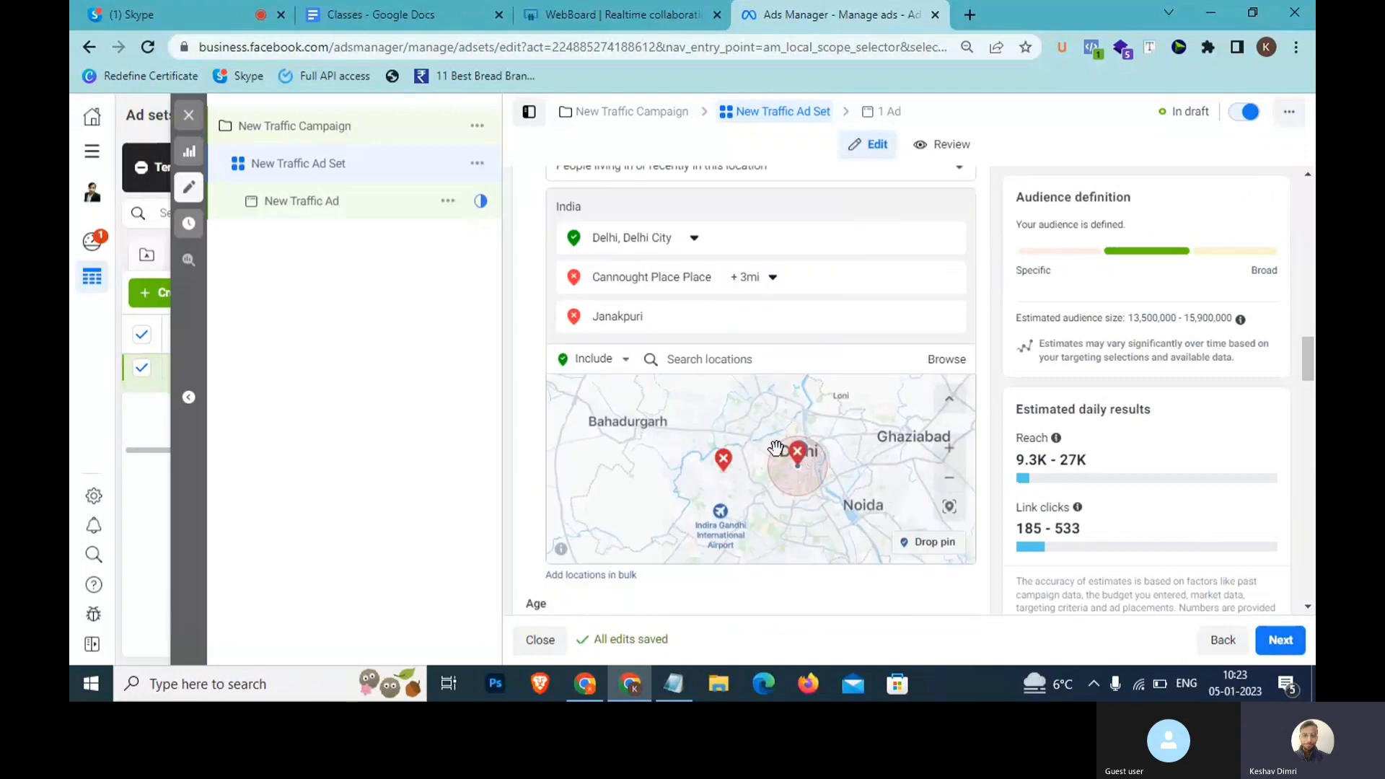
pyautogui.scroll(1, 720, 300)
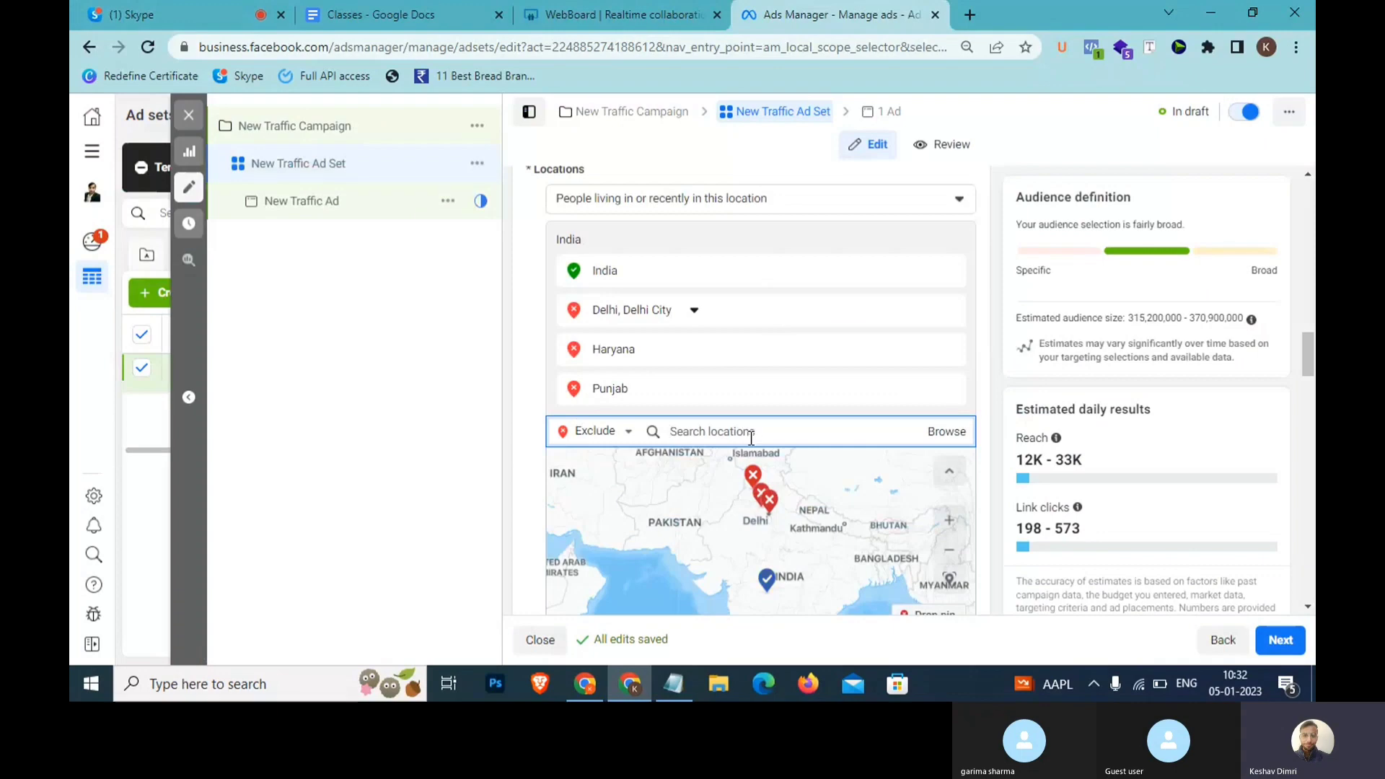
# Search the locations to exclude for "Delhi" and for "sec 16 rohini dis".
pyautogui.write('Delhi')
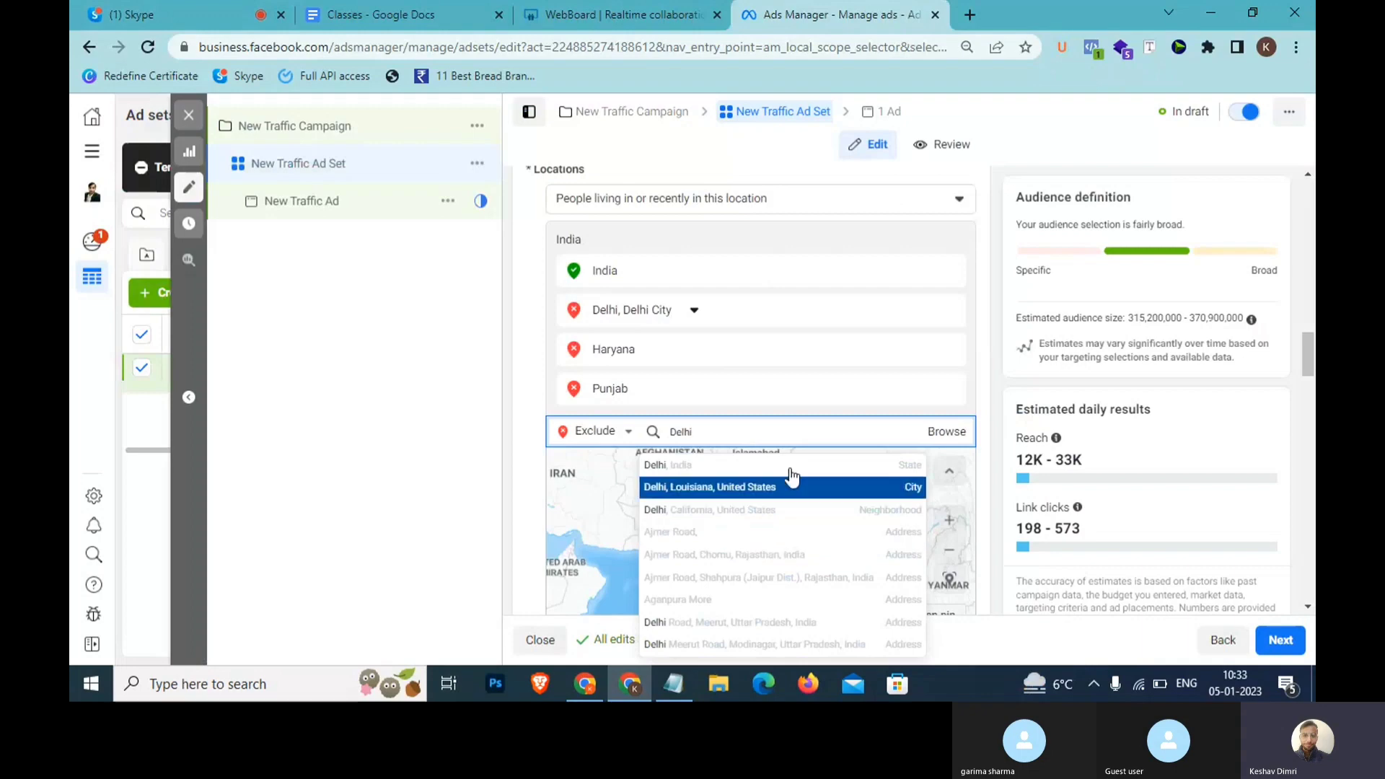
pyautogui.doubleClick(718, 431)
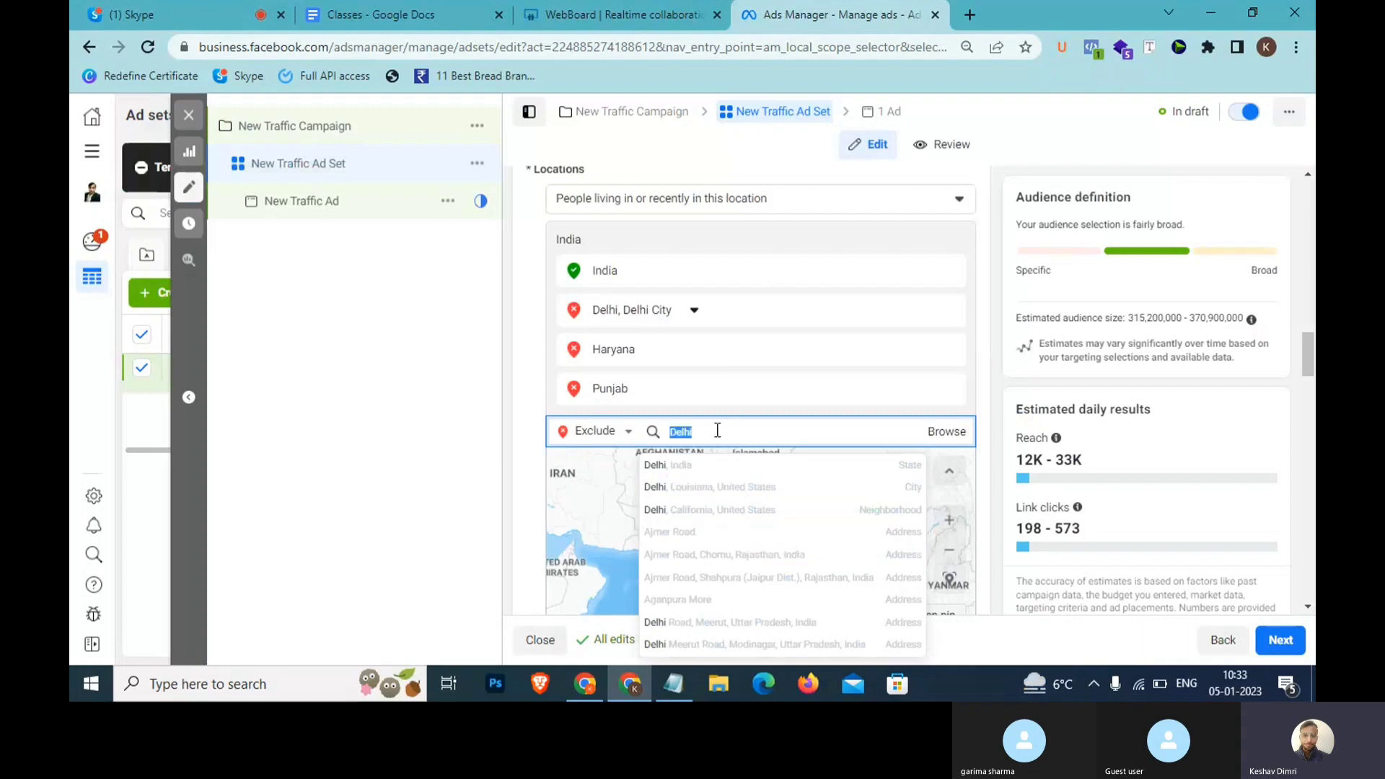
pyautogui.press('BackSpace')
pyautogui.write('sec 17')
pyautogui.press('BackSpace')
pyautogui.write('6 rohi')
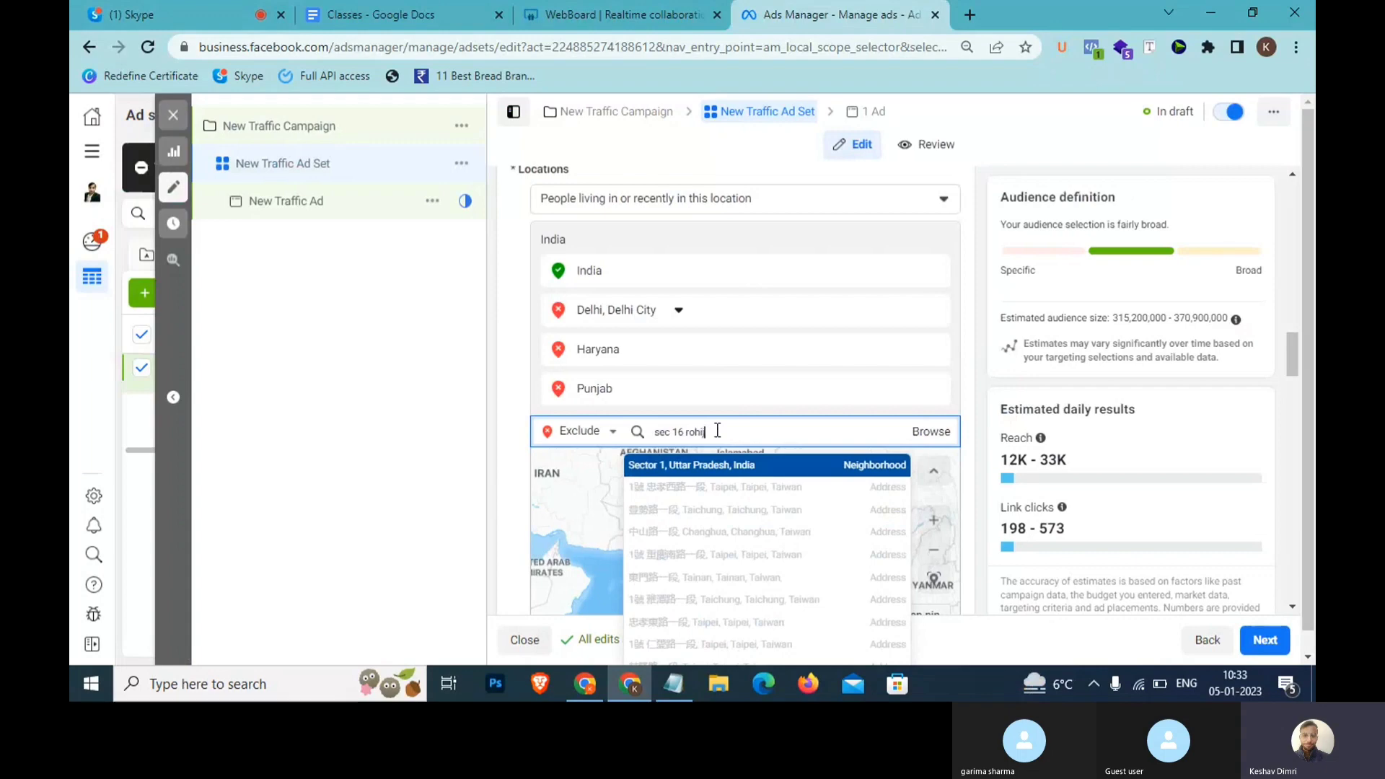
pyautogui.write('jni dis')
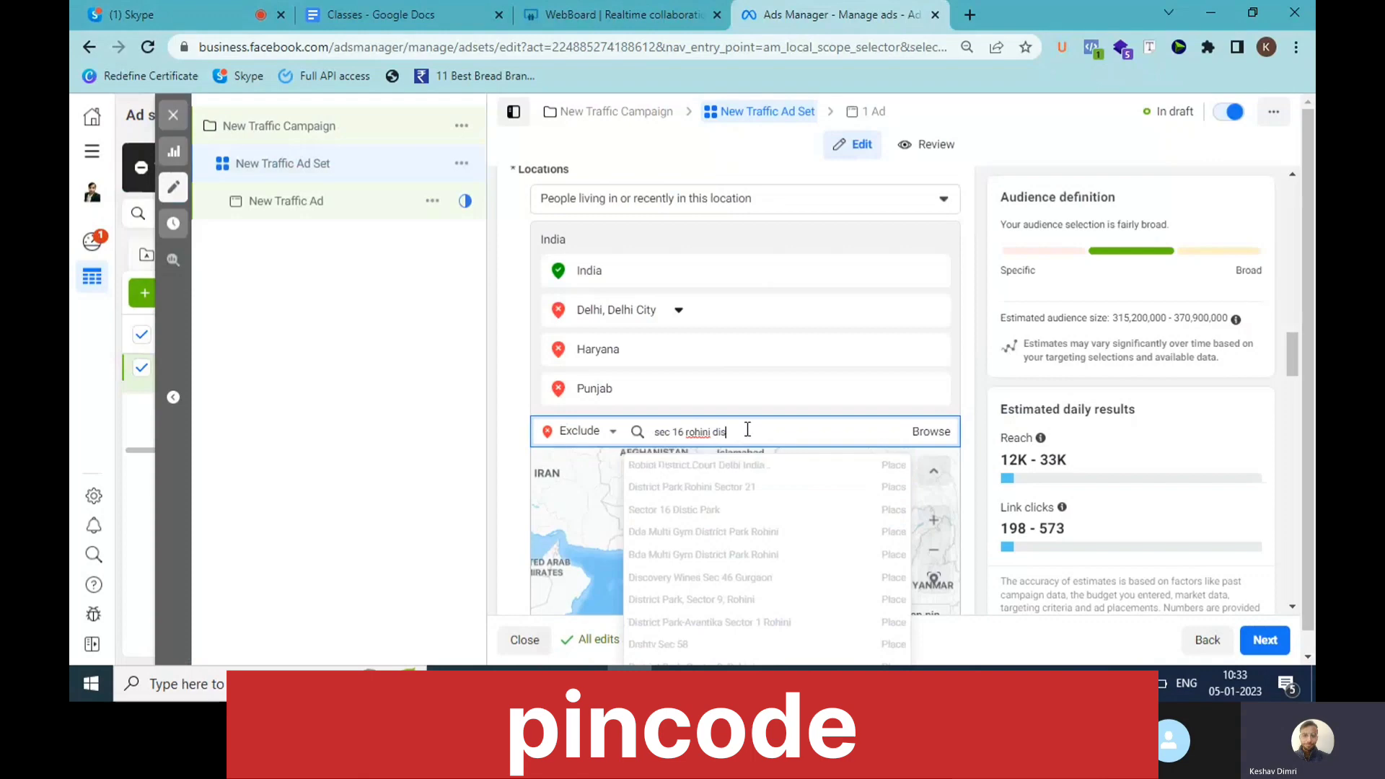
# Search the locations to exclude for the postal code 110089.
pyautogui.moveTo(738, 431); pyautogui.dragTo(633, 434)
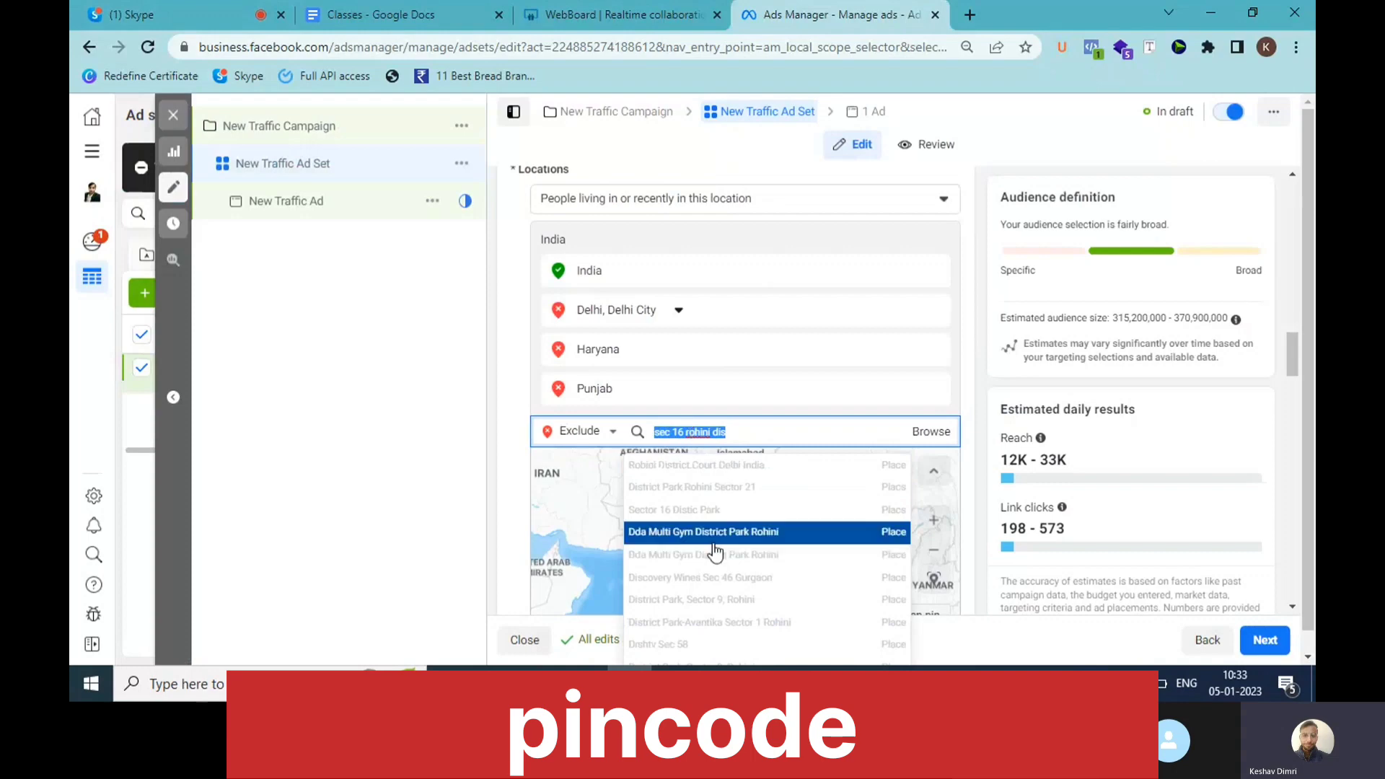
pyautogui.write('11')
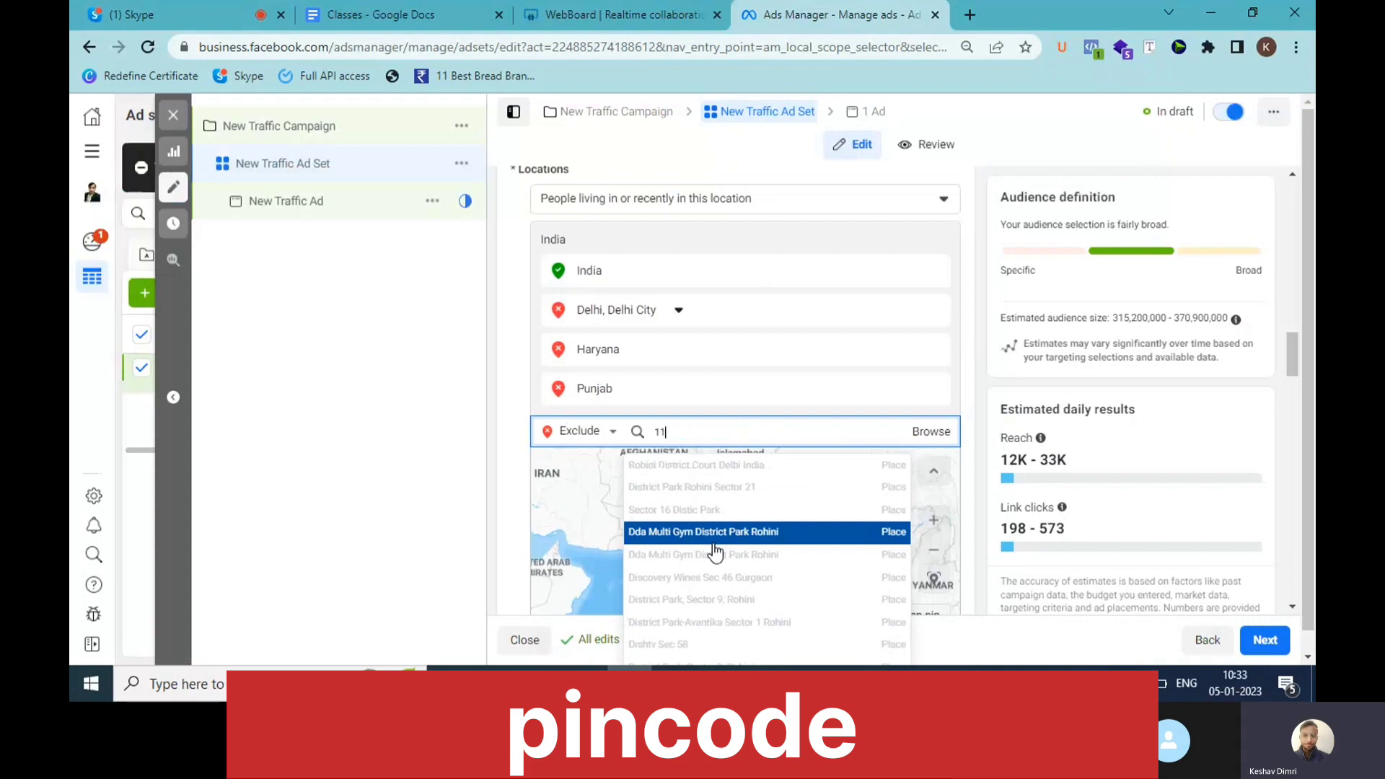
pyautogui.write('0089')
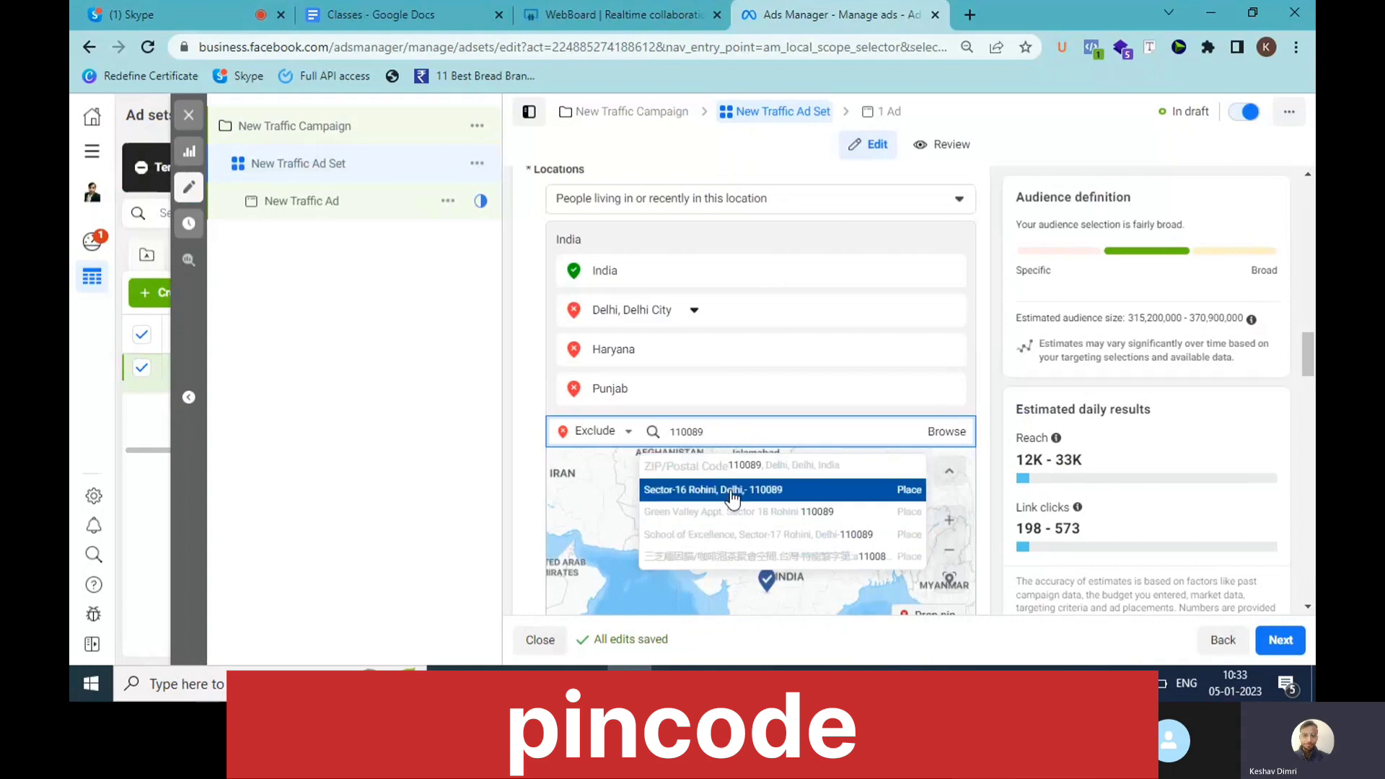
# Search for the postal code 110042 and add ZIP/Postal Code 110042, Delhi, India as an excluded location.
pyautogui.doubleClick(731, 426)
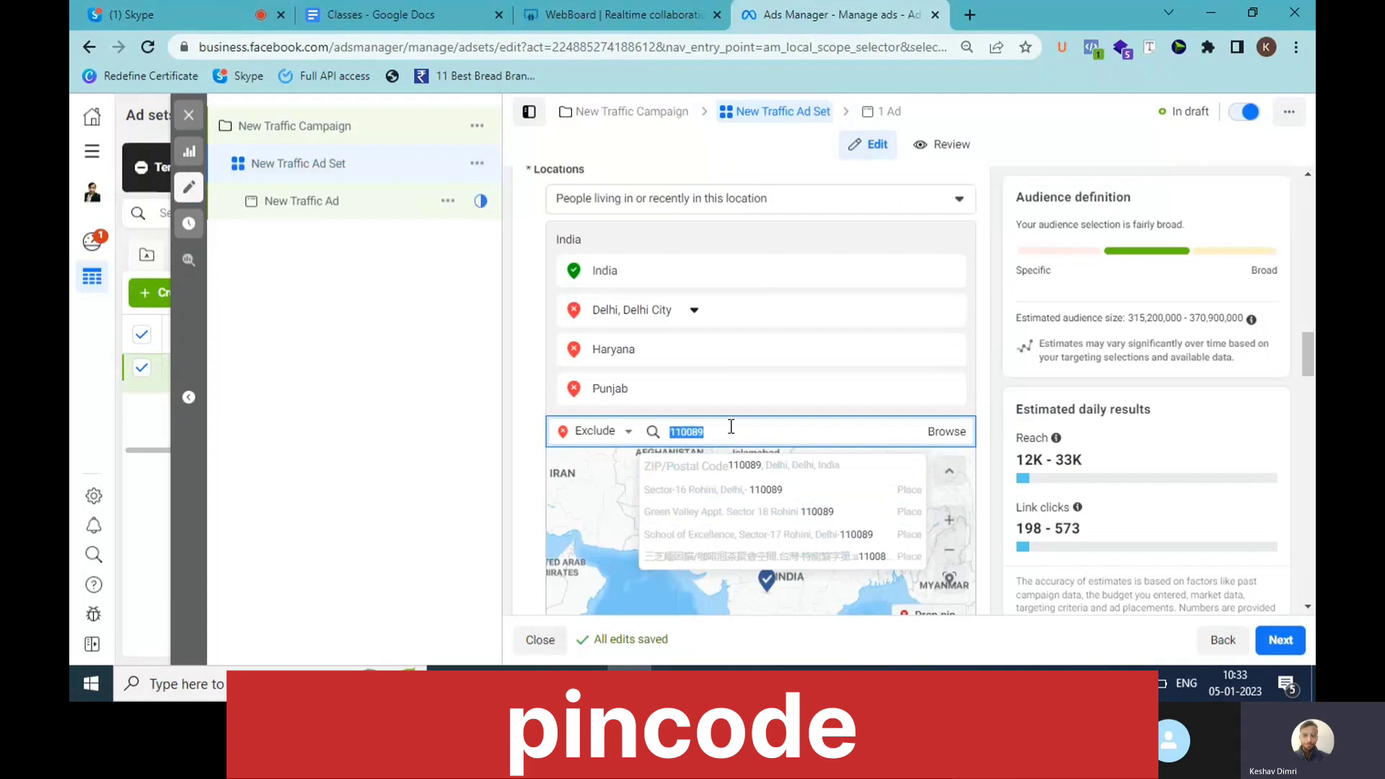
pyautogui.press('BackSpace')
pyautogui.write('11')
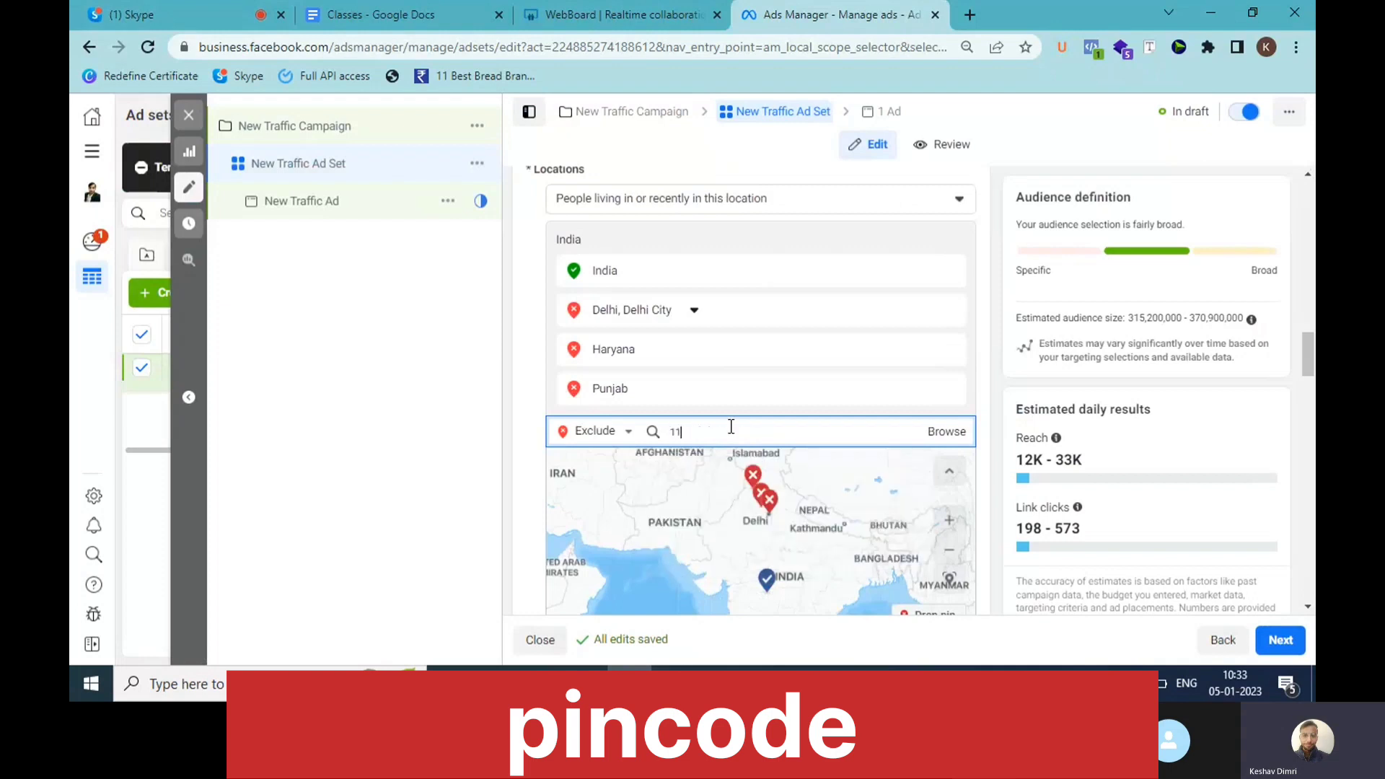
pyautogui.write('0042')
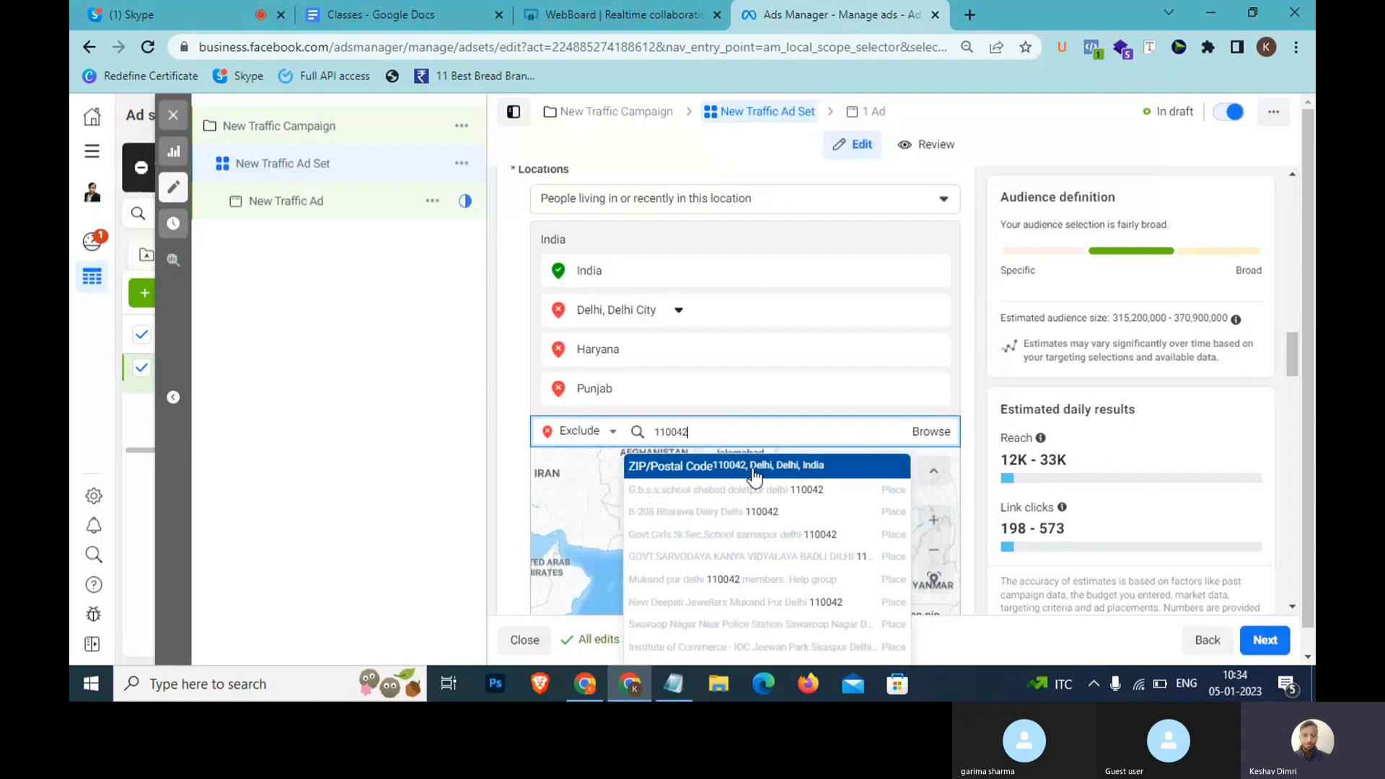
pyautogui.click(754, 476)
pyautogui.scroll(-3, 739, 370)
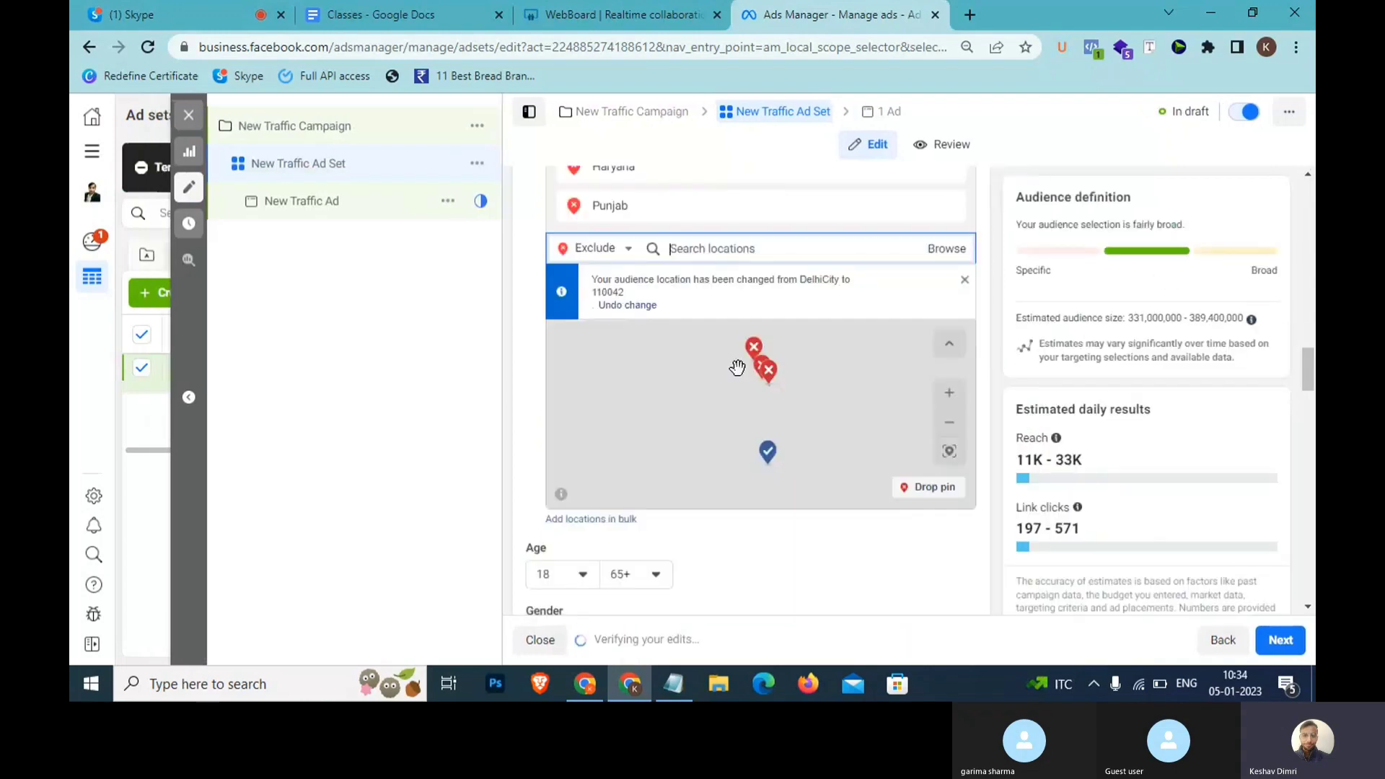
pyautogui.scroll(2, 738, 368)
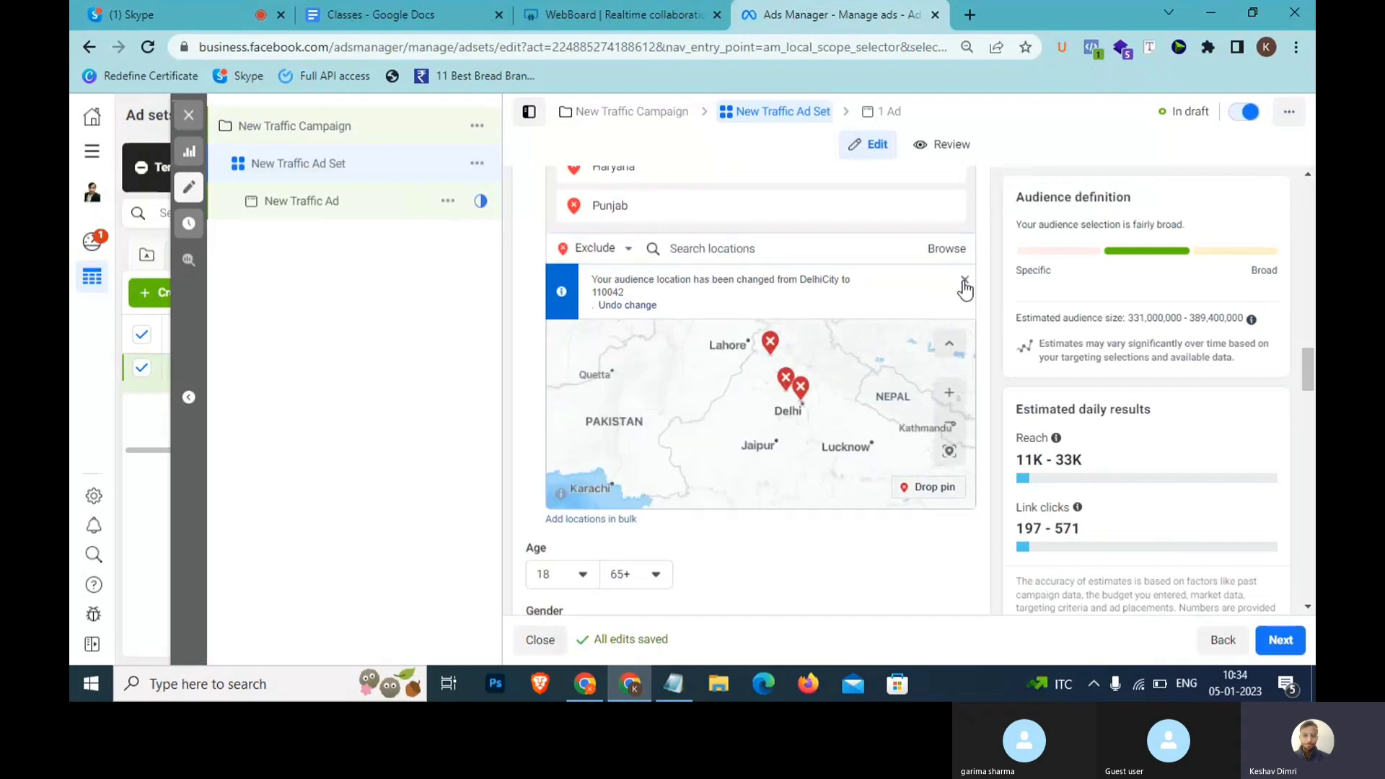
# Search the locations to exclude for the postal code 110057 and close the suggestions without adding one.
pyautogui.click(742, 245)
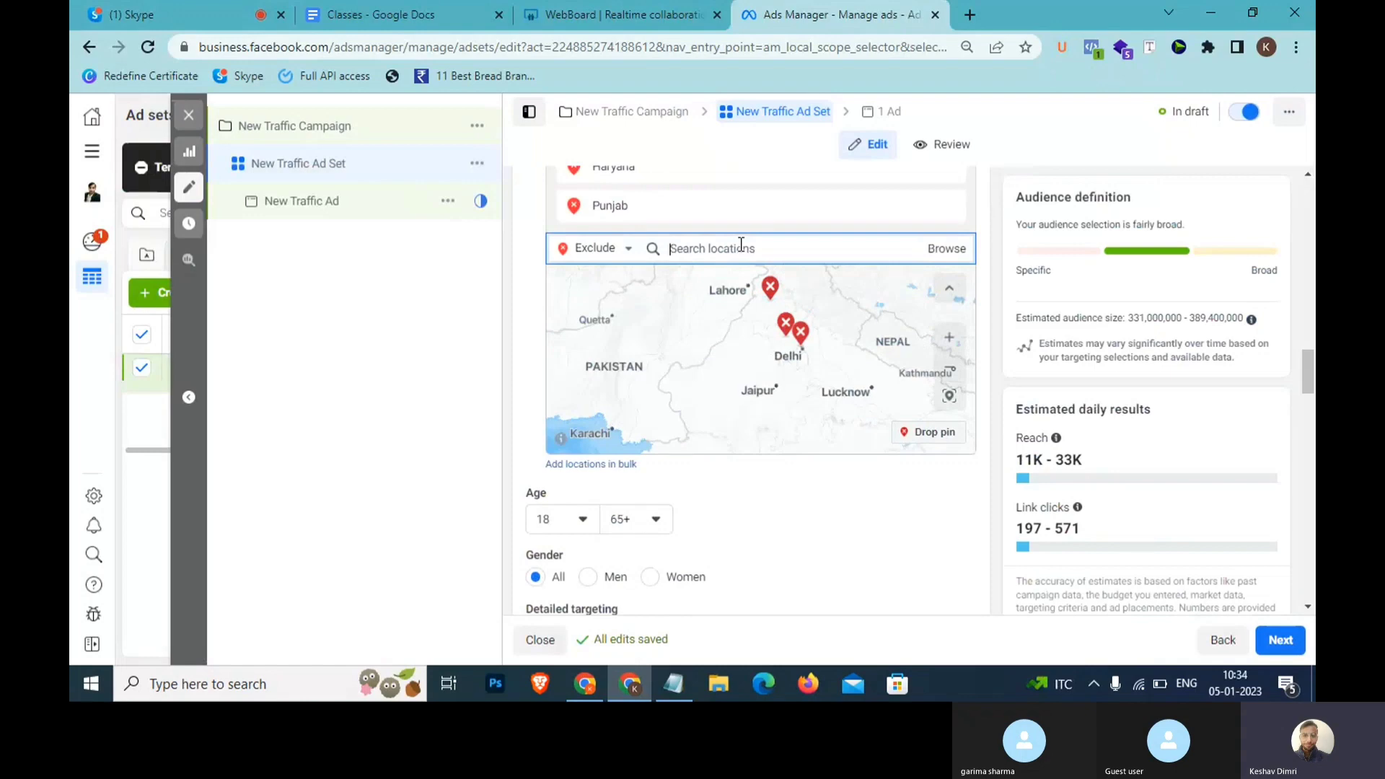
pyautogui.write('110057')
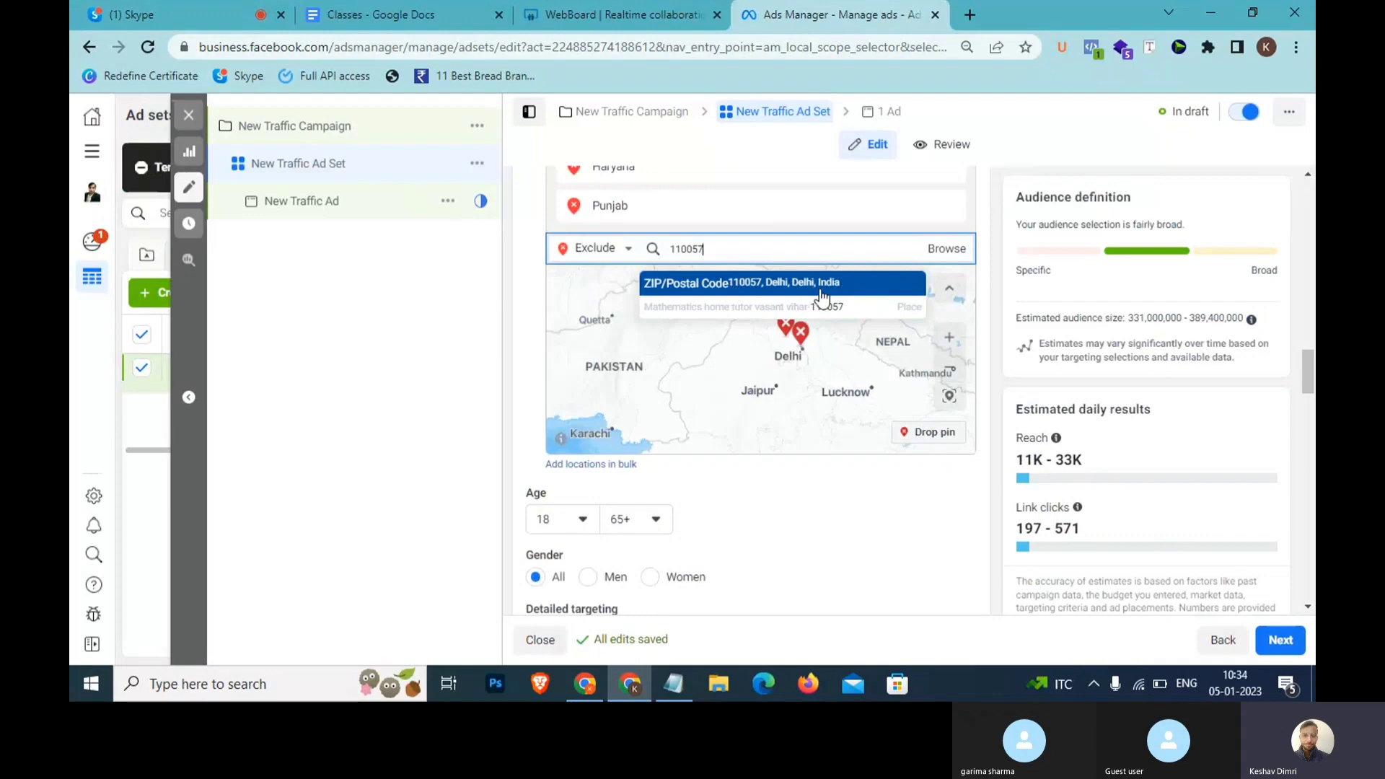
pyautogui.click(891, 320)
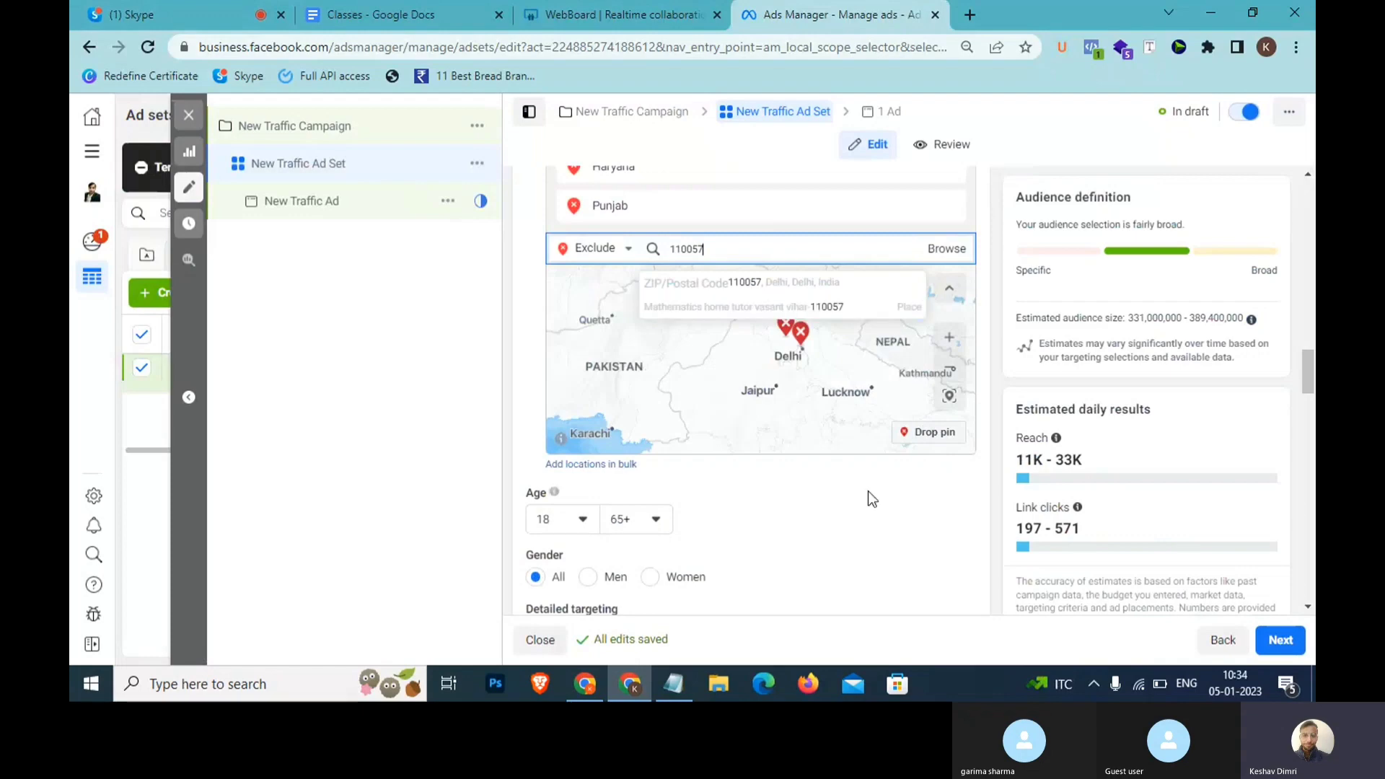
# Remove the excluded locations 110042, Haryana and Punjab, and switch the location search mode to Include.
pyautogui.scroll(3, 530, 383)
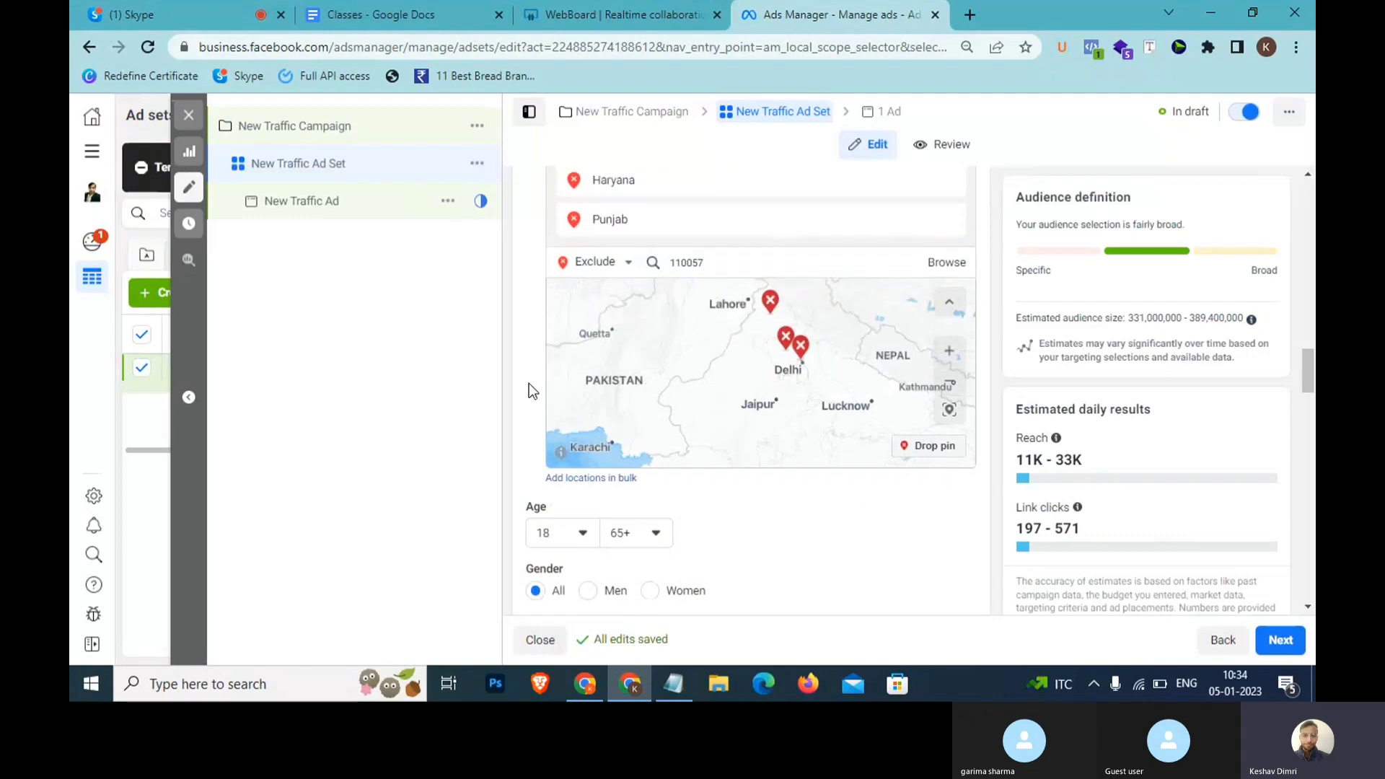
pyautogui.moveTo(912, 307)
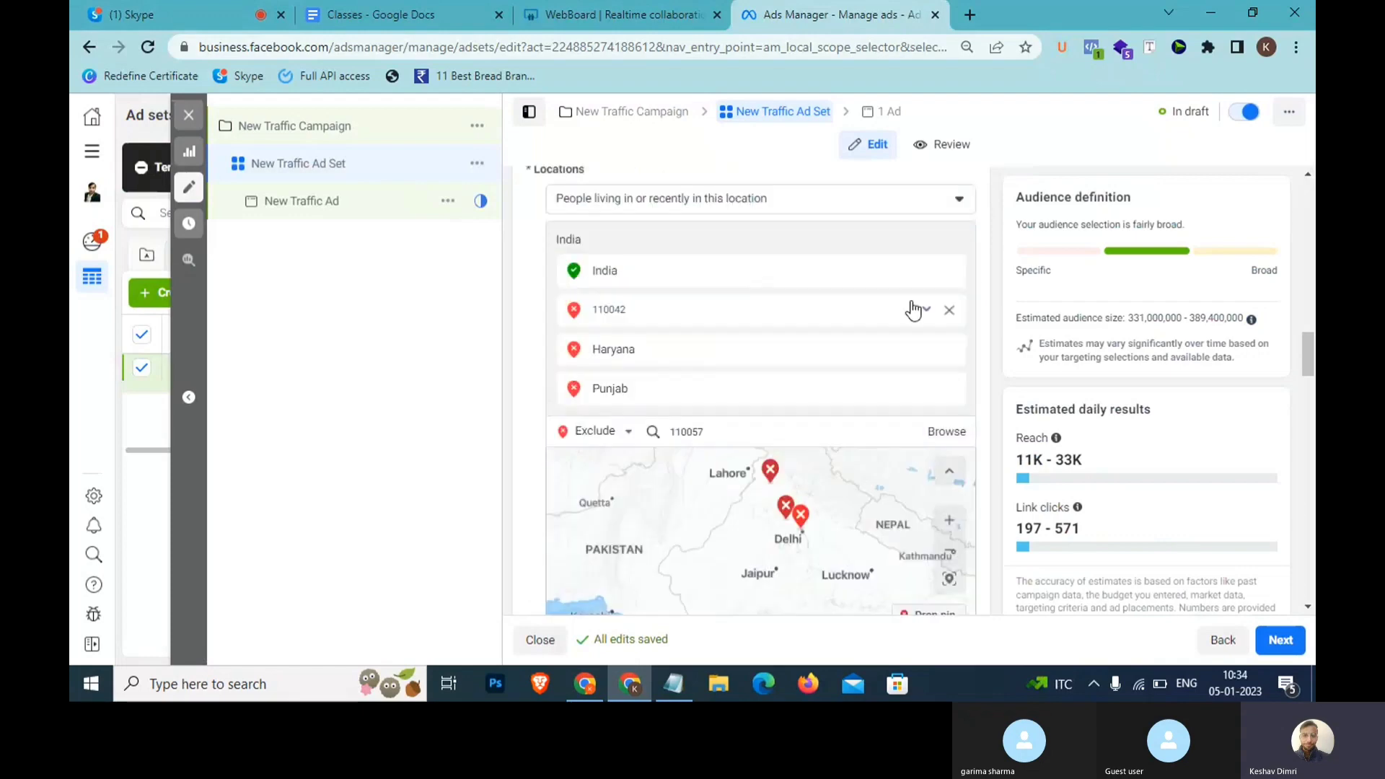
pyautogui.click(950, 311)
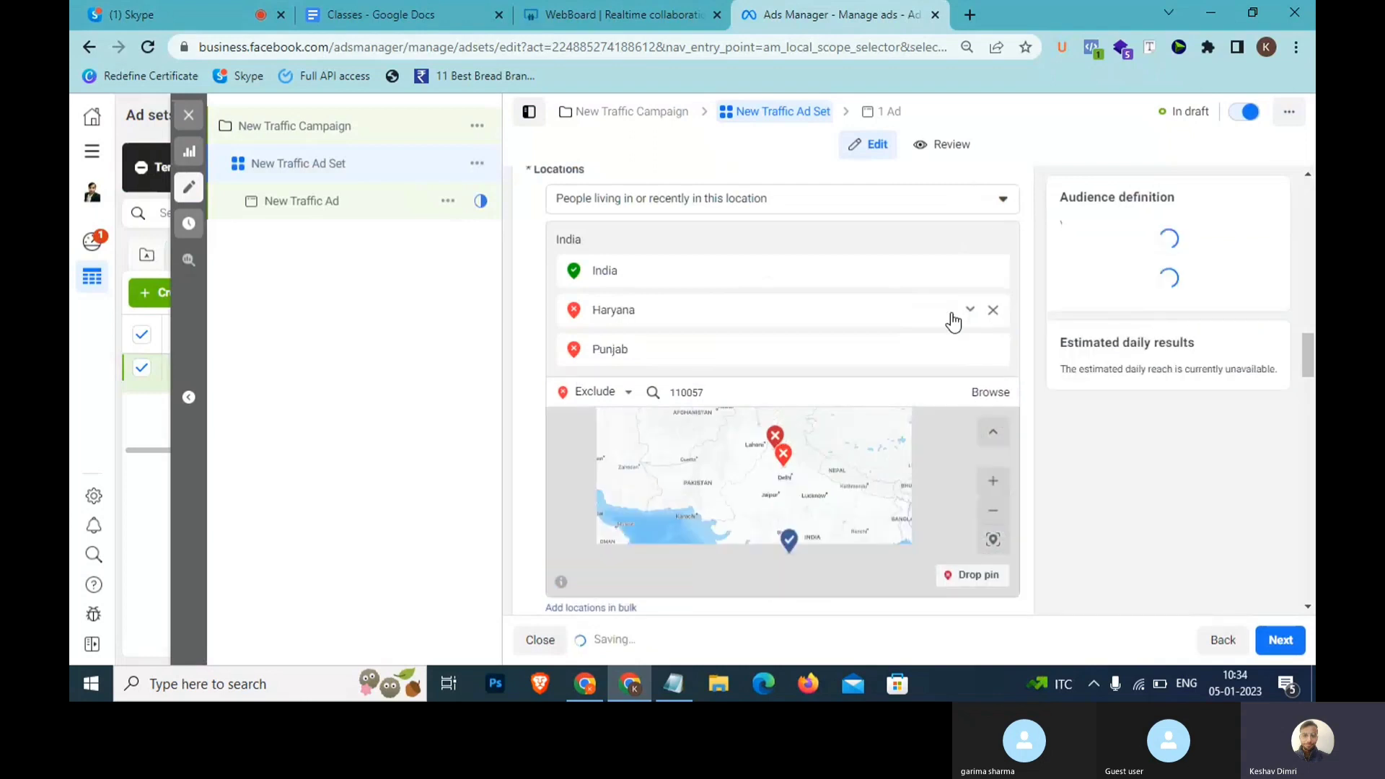
pyautogui.click(994, 310)
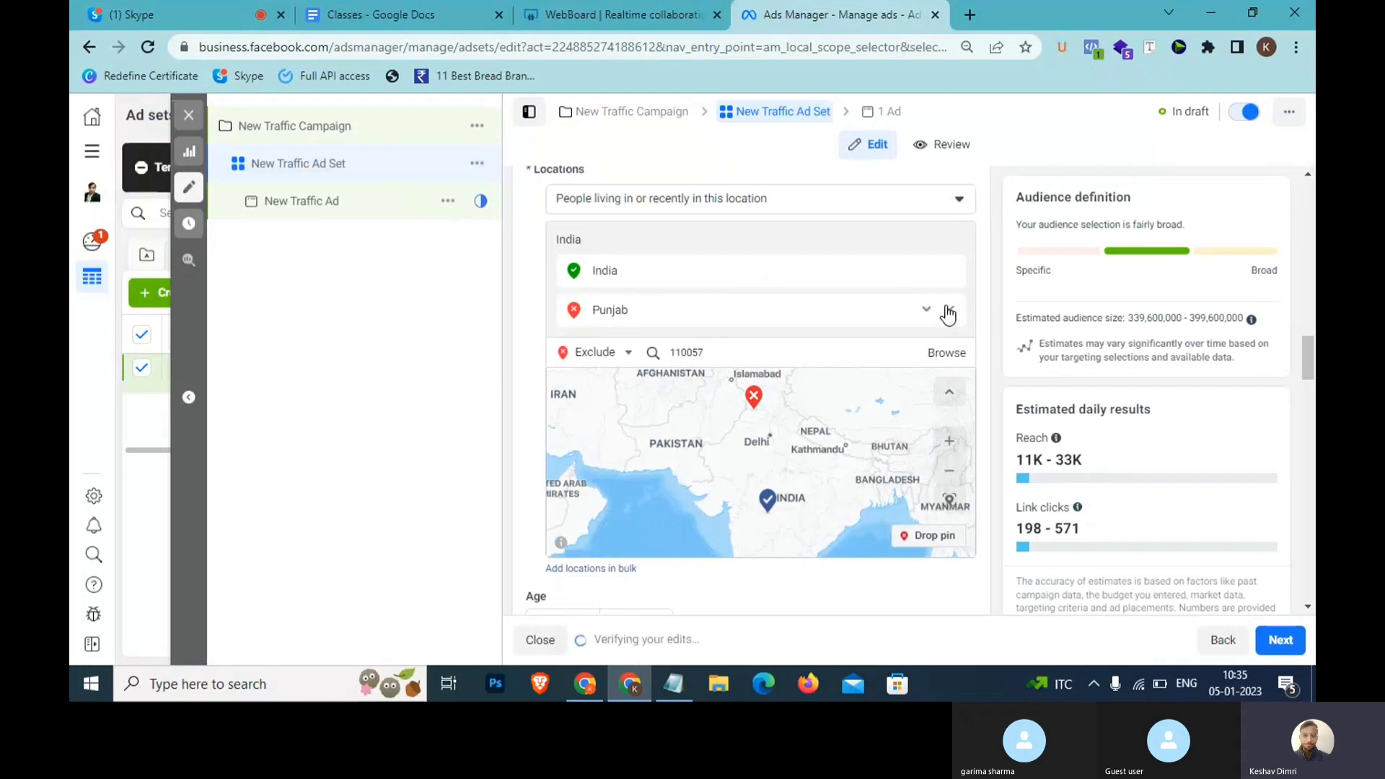
pyautogui.click(948, 311)
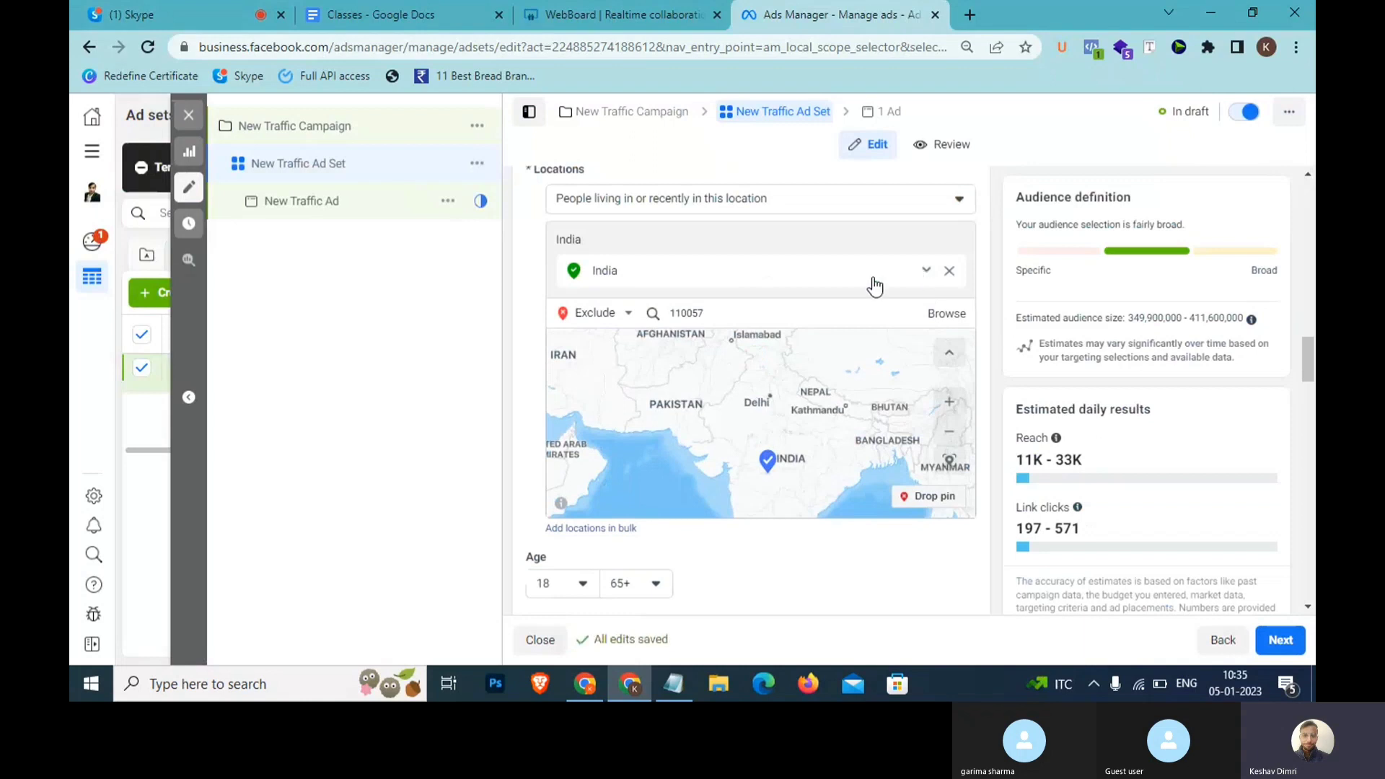
pyautogui.click(603, 313)
pyautogui.click(581, 338)
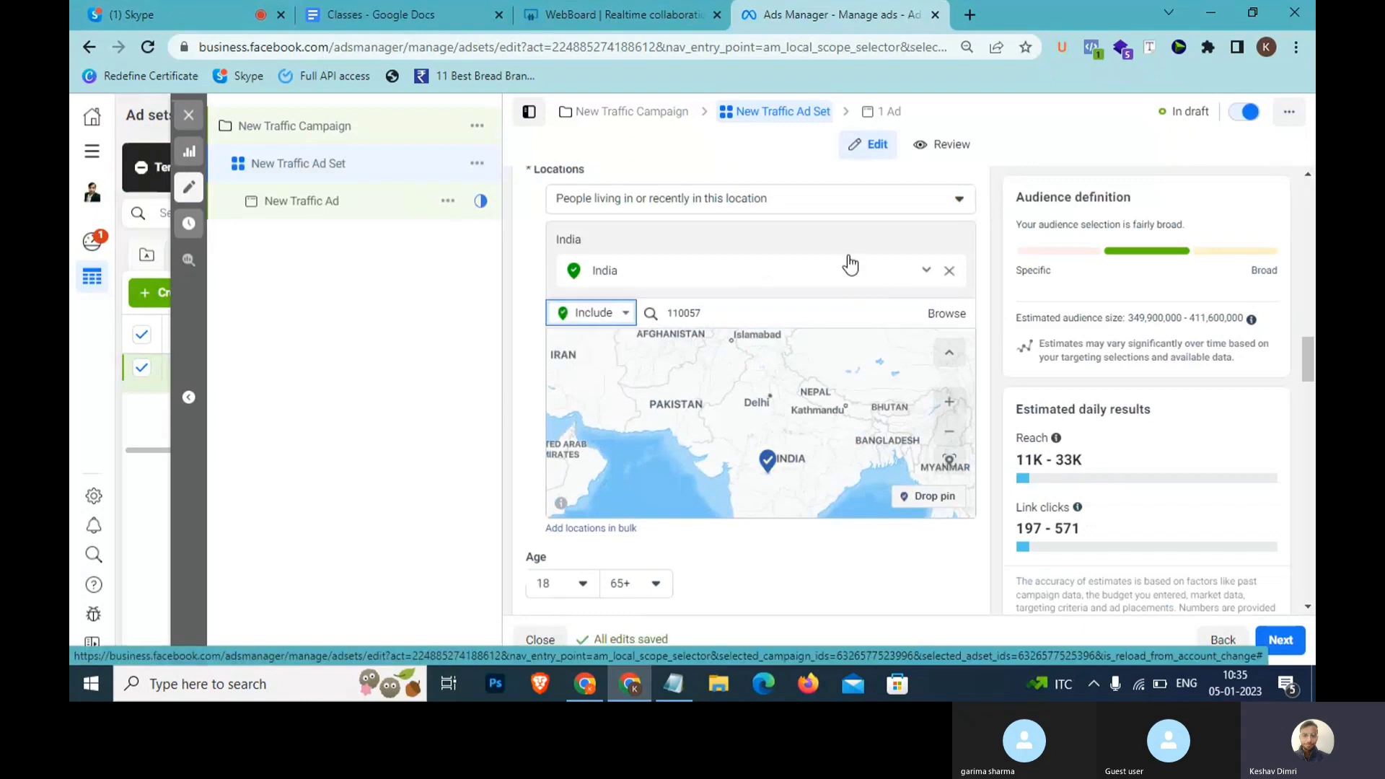
# Restrict the ad set's India location so that it only includes cities.
pyautogui.click(927, 273)
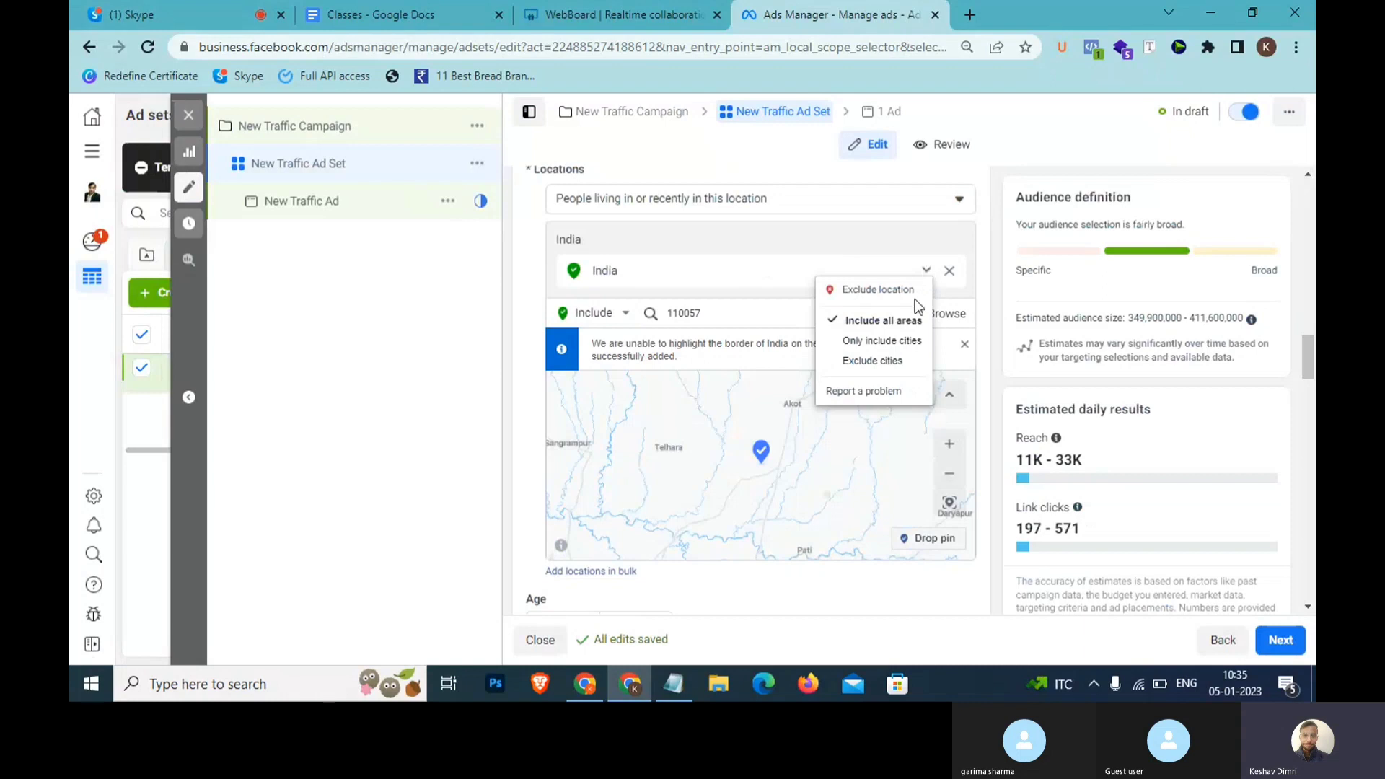
pyautogui.click(897, 342)
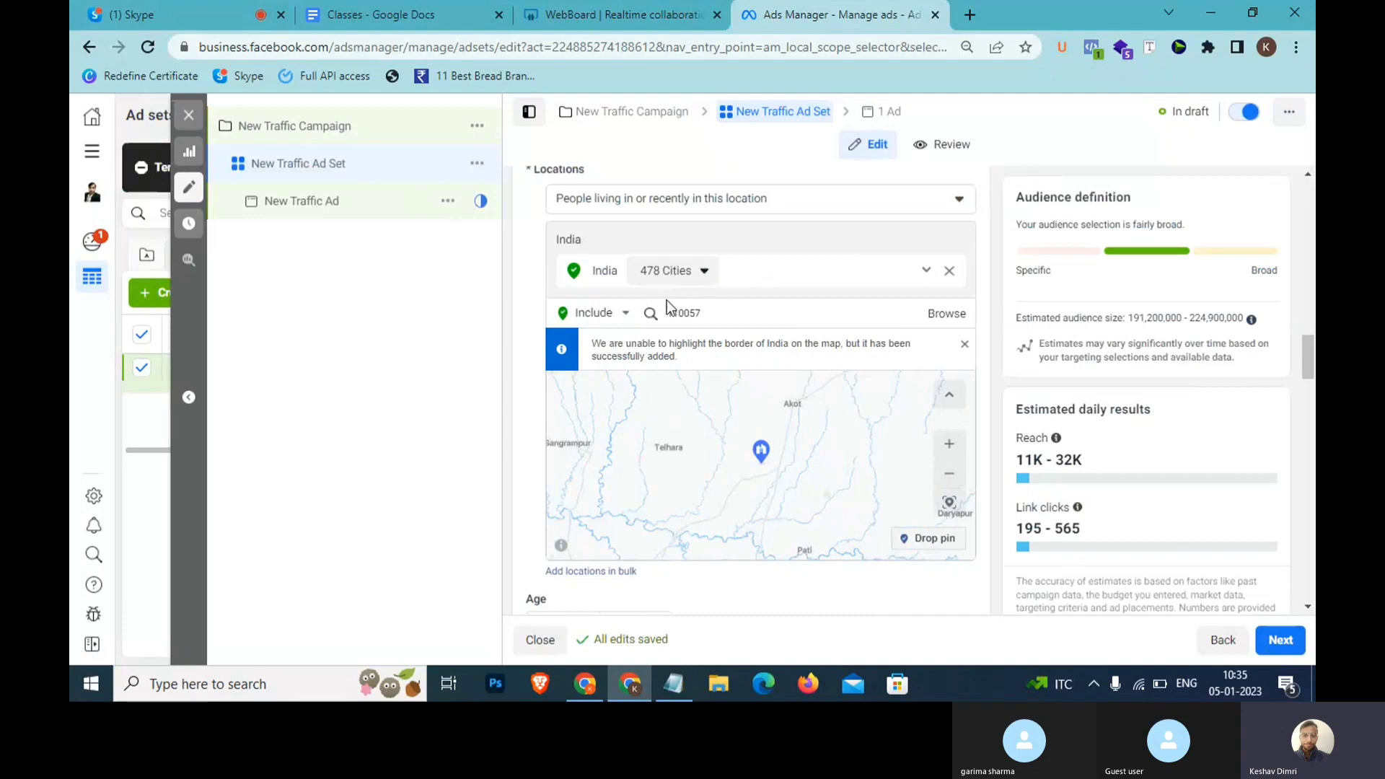
# Switch to Notepad and add the line "478 Target" between the Ad Set 3 block and the Adset Variation line.
pyautogui.click(673, 684)
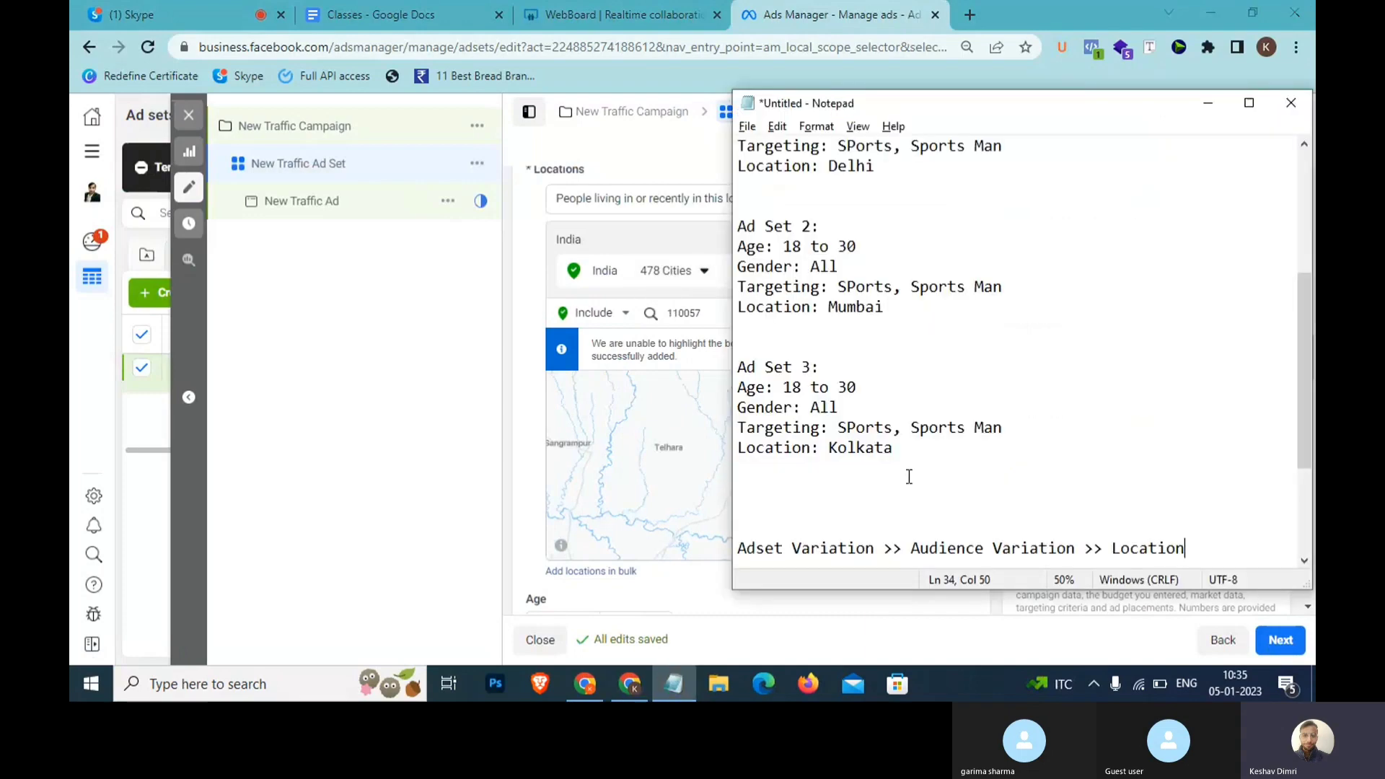
pyautogui.click(909, 477)
pyautogui.click(795, 511)
pyautogui.write('478 Target')
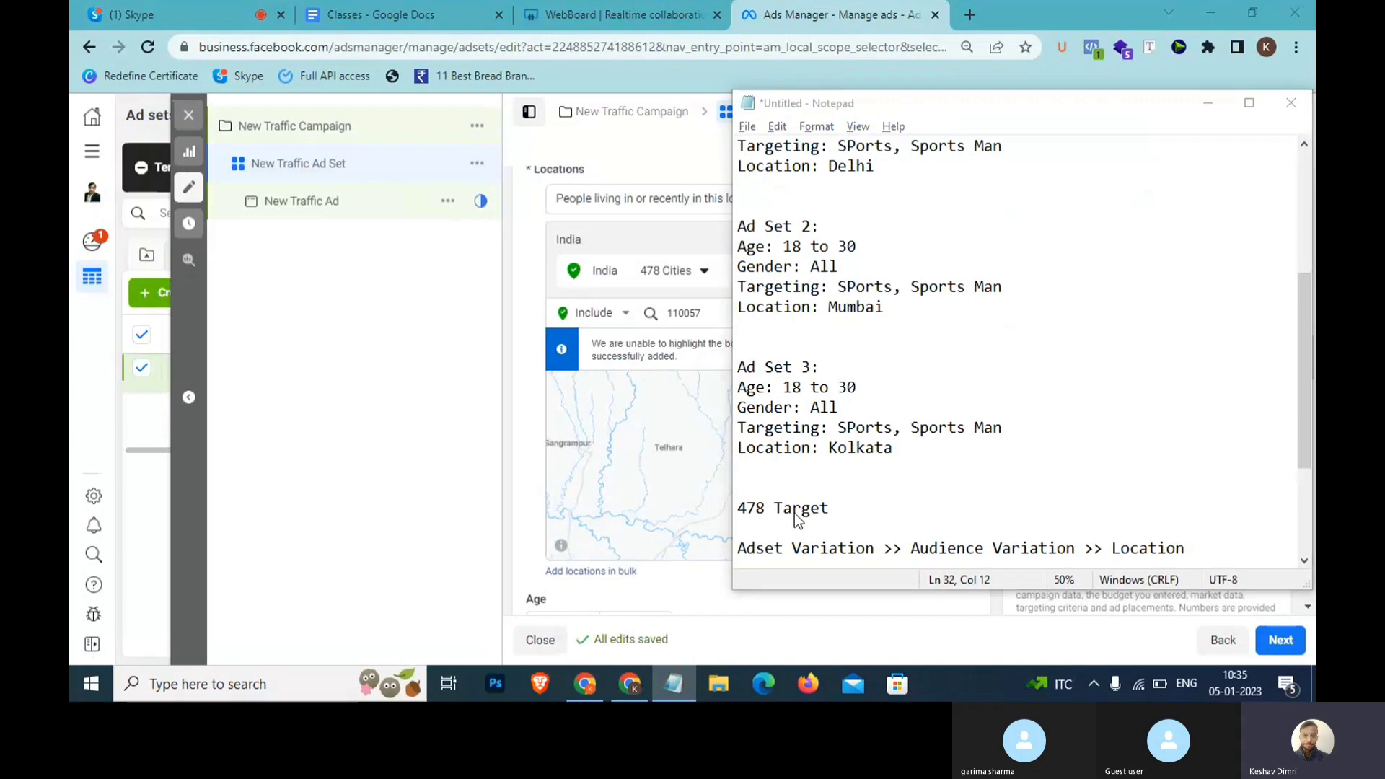
# Switch back to Ads Manager and set the population range of India's included cities to 250,000 - 1 million.
pyautogui.hotkey('alt', 'Tab')
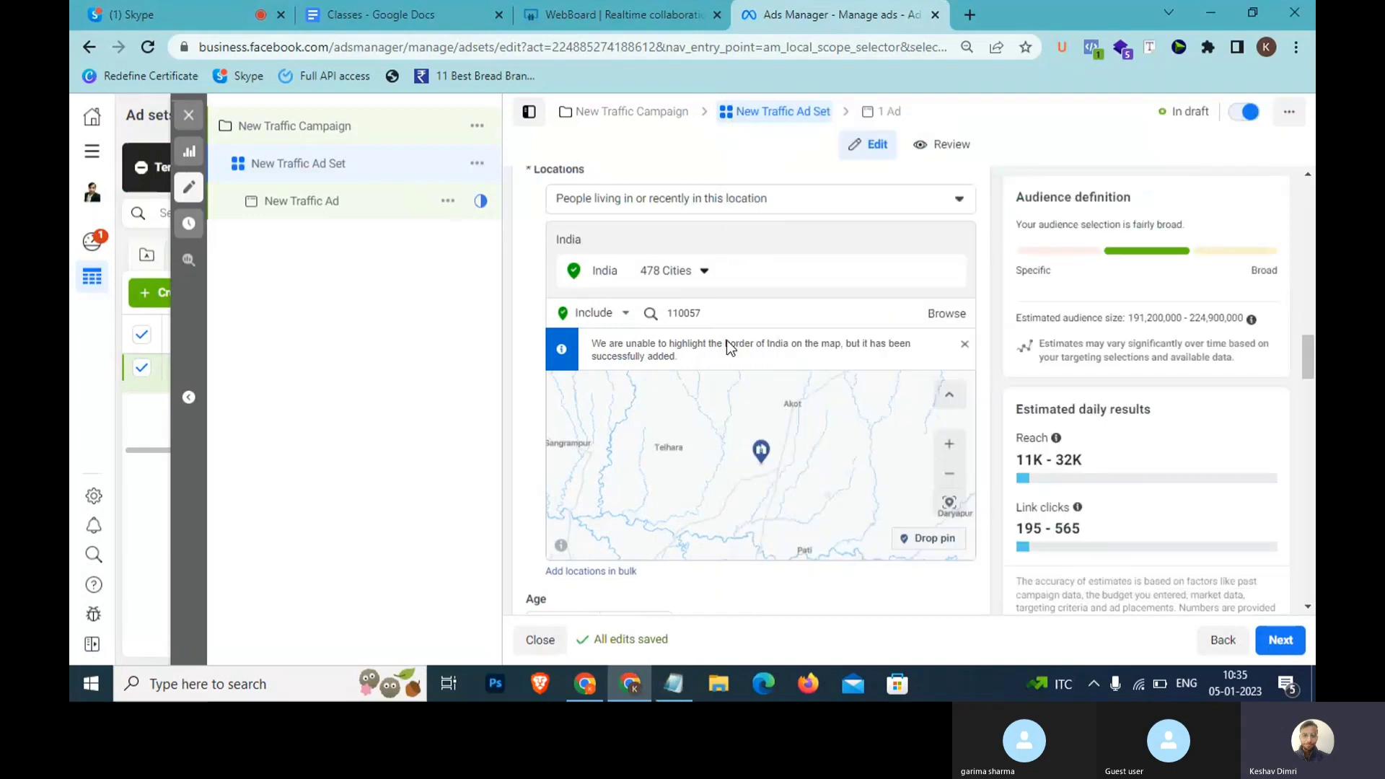
pyautogui.click(698, 277)
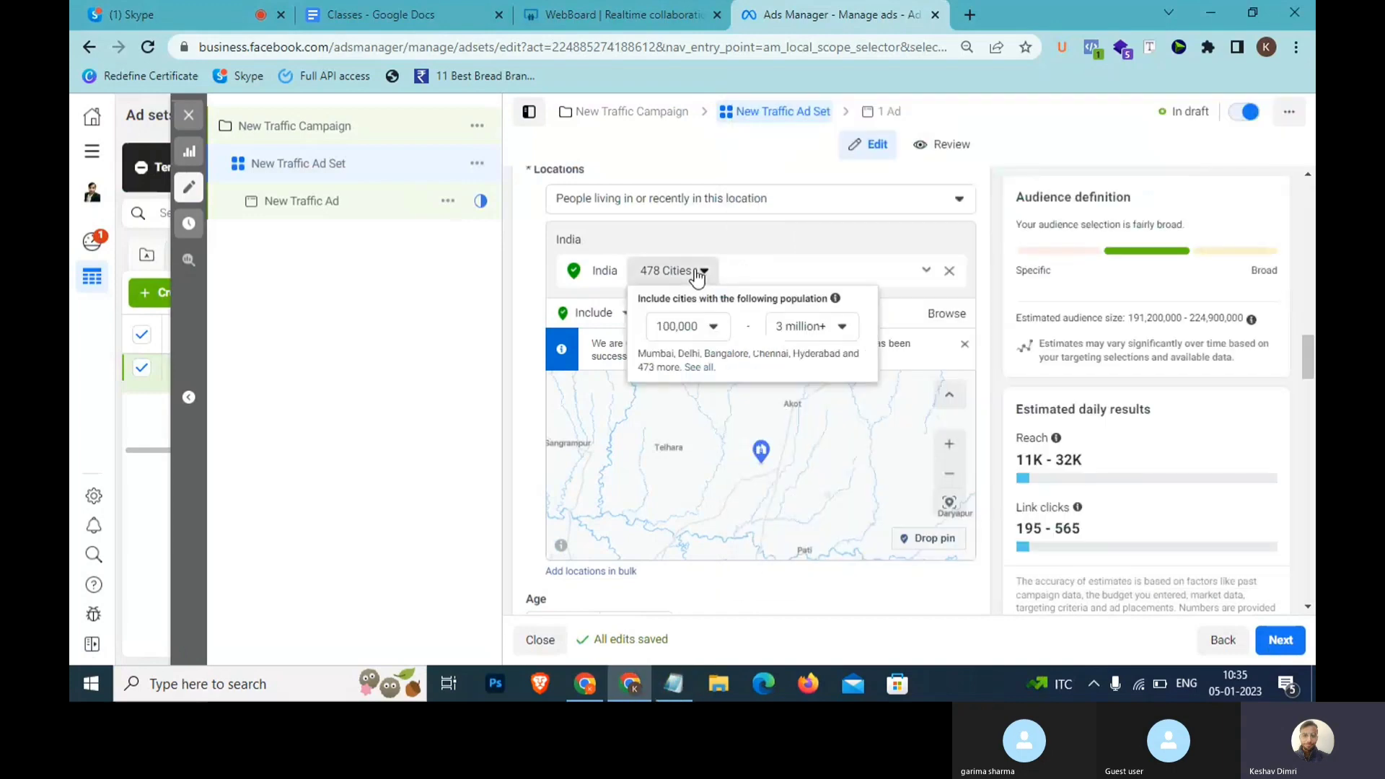
pyautogui.moveTo(661, 299); pyautogui.dragTo(841, 303)
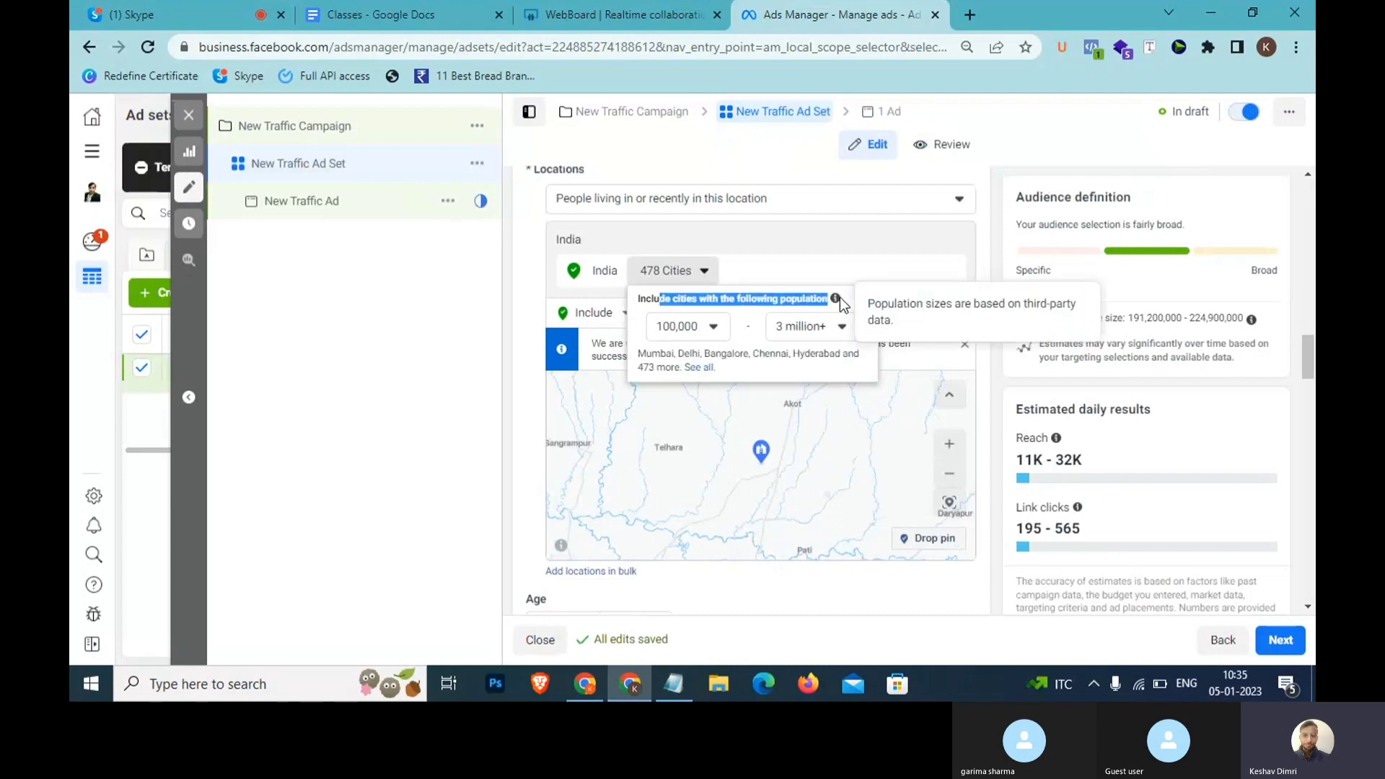
pyautogui.click(691, 328)
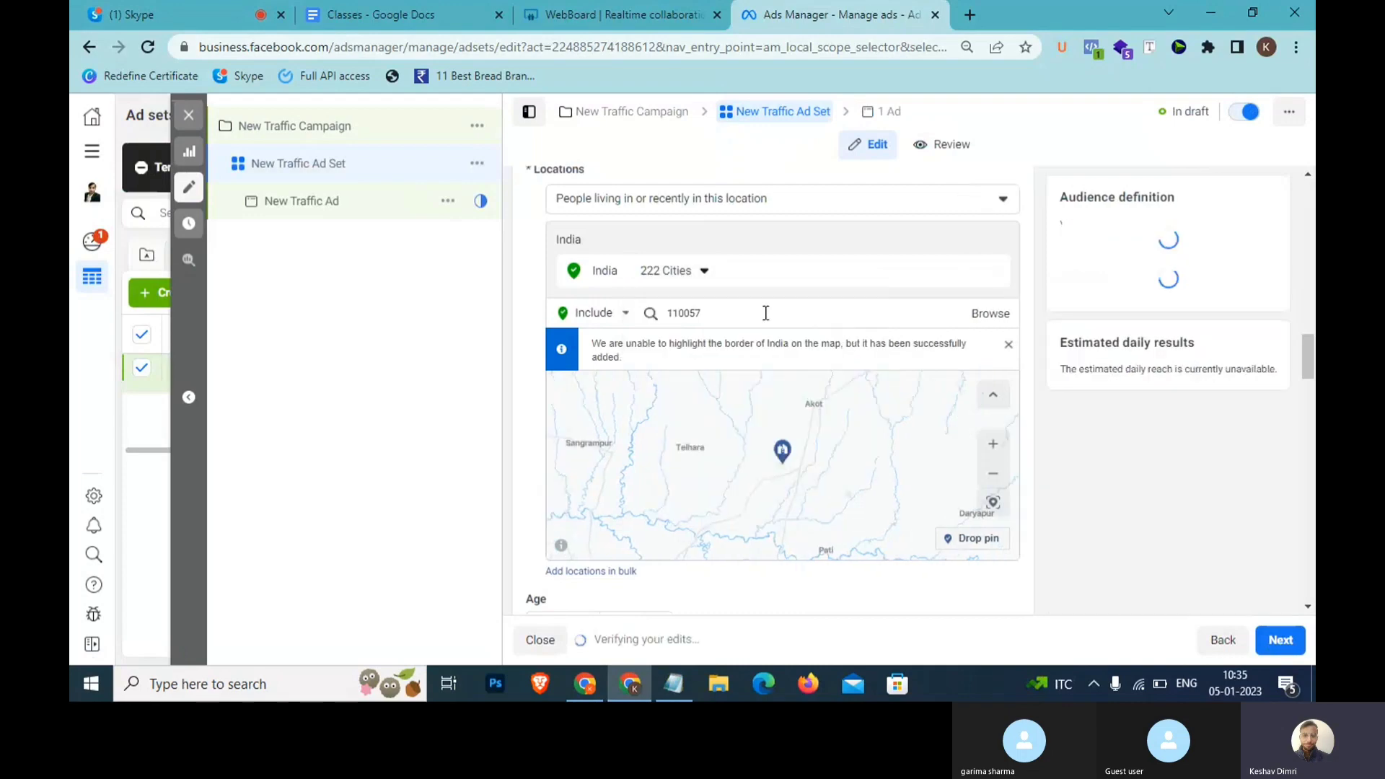
pyautogui.click(685, 277)
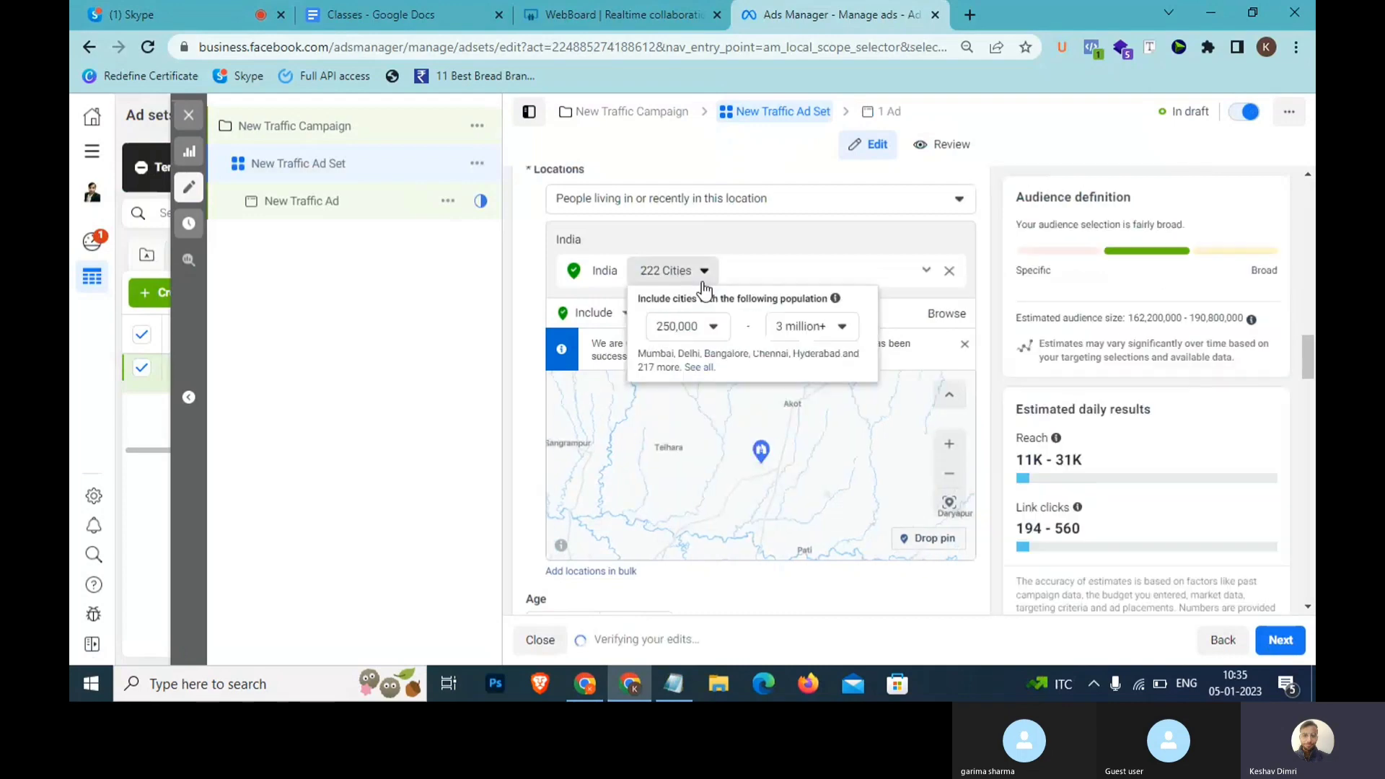
pyautogui.click(801, 324)
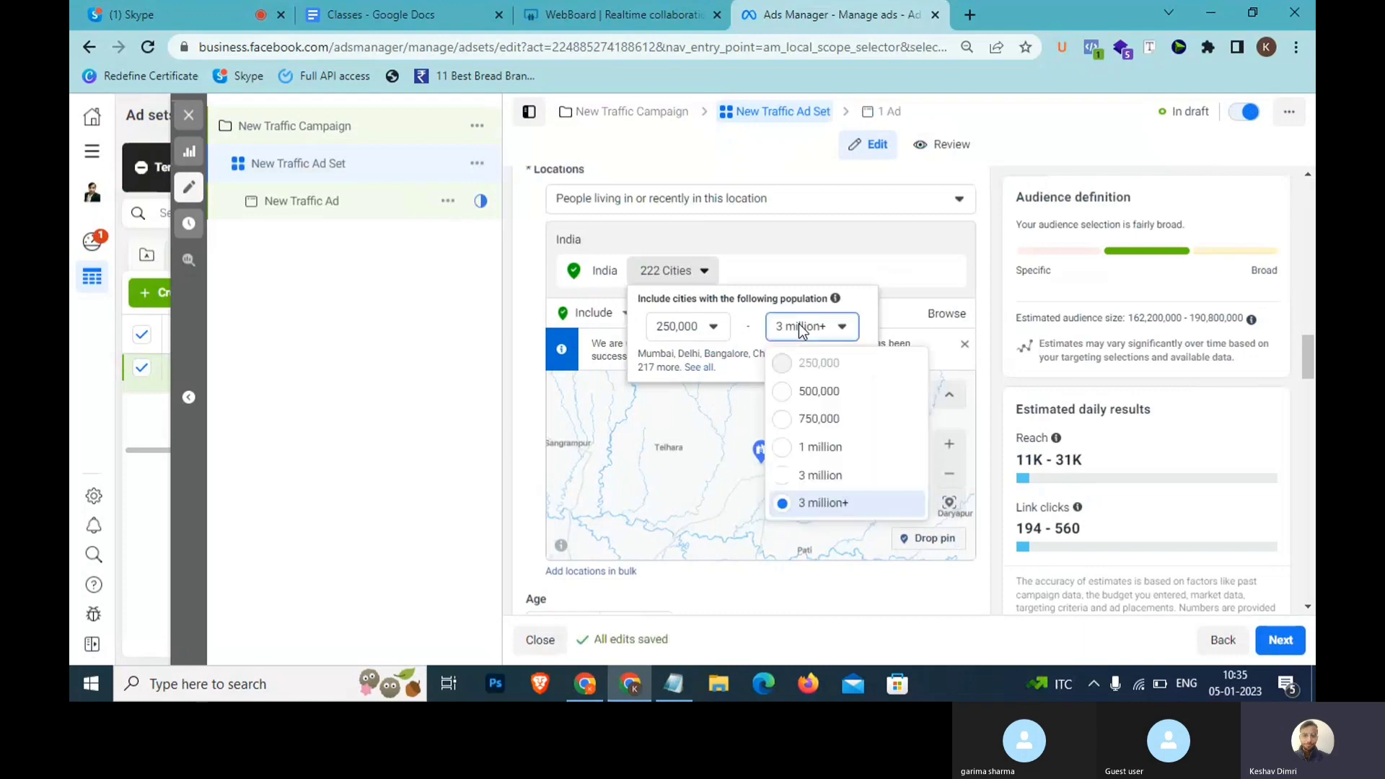
pyautogui.click(792, 447)
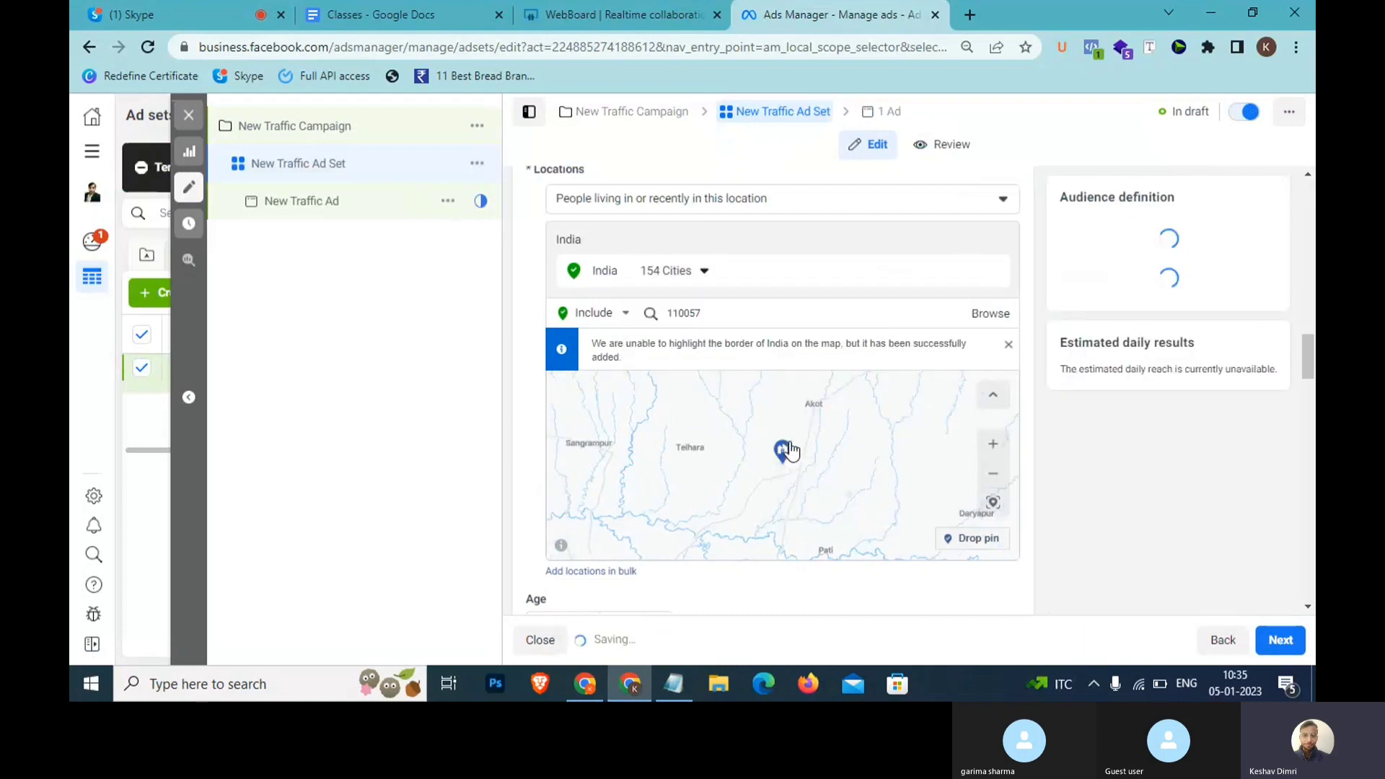
# Examine the full list of targeted Indian cities by population bracket, as well as the estimated audience size.
pyautogui.click(693, 271)
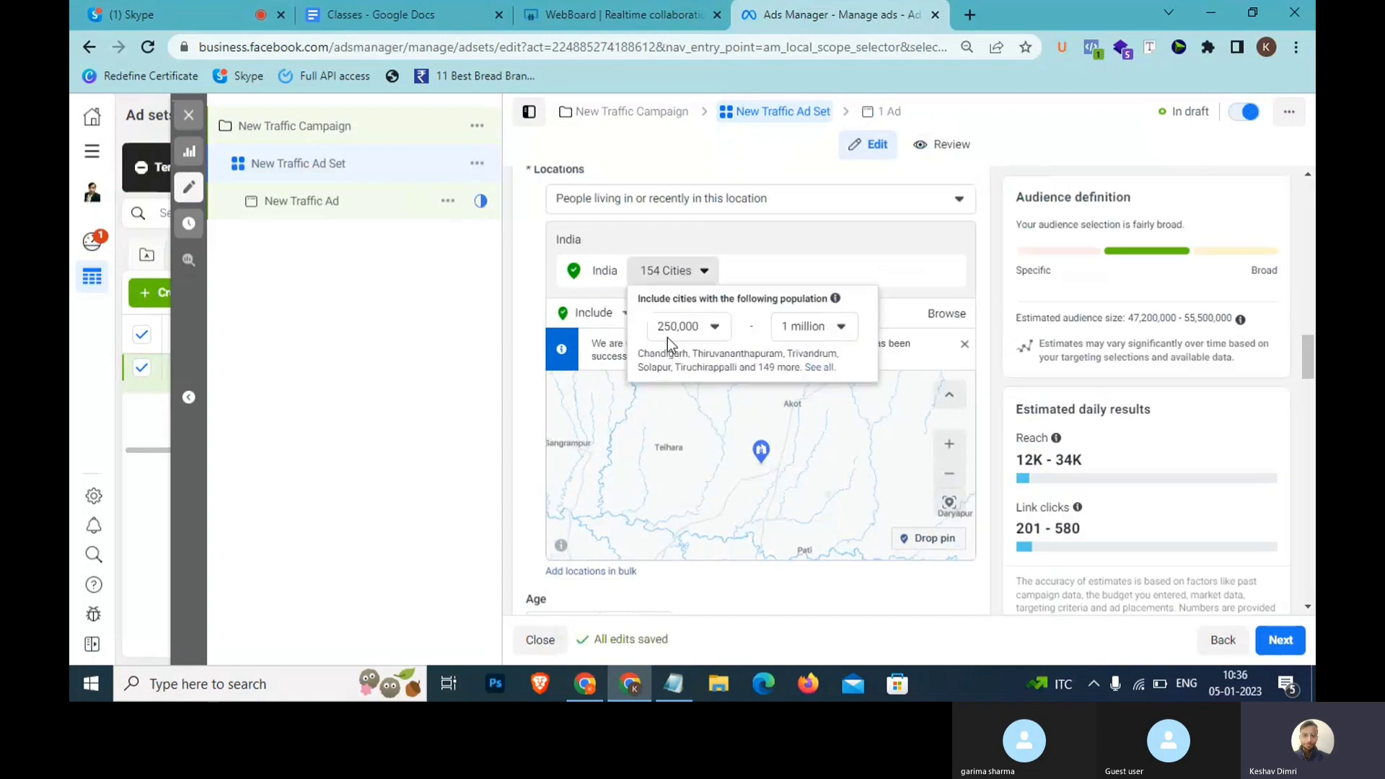
pyautogui.click(820, 368)
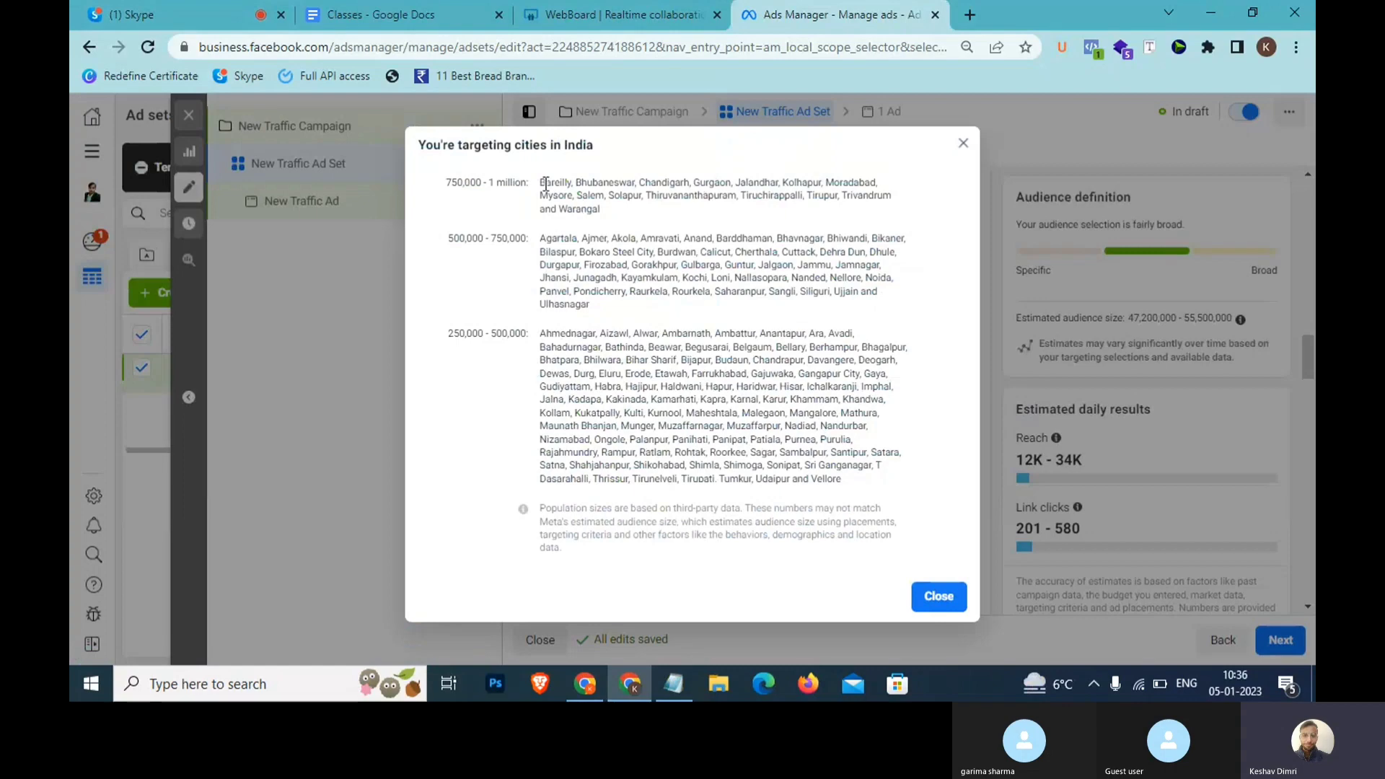
pyautogui.moveTo(539, 184); pyautogui.dragTo(618, 214)
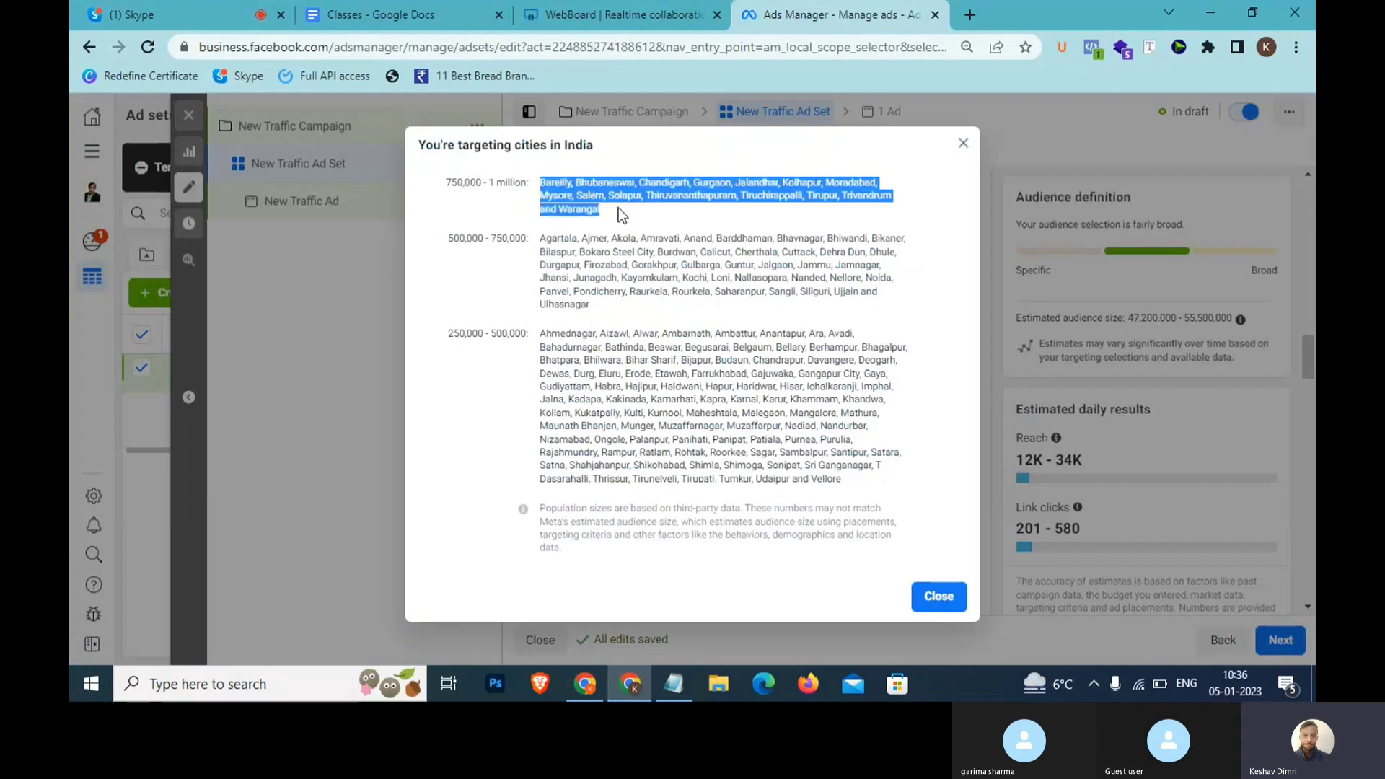
pyautogui.moveTo(541, 238); pyautogui.dragTo(624, 325)
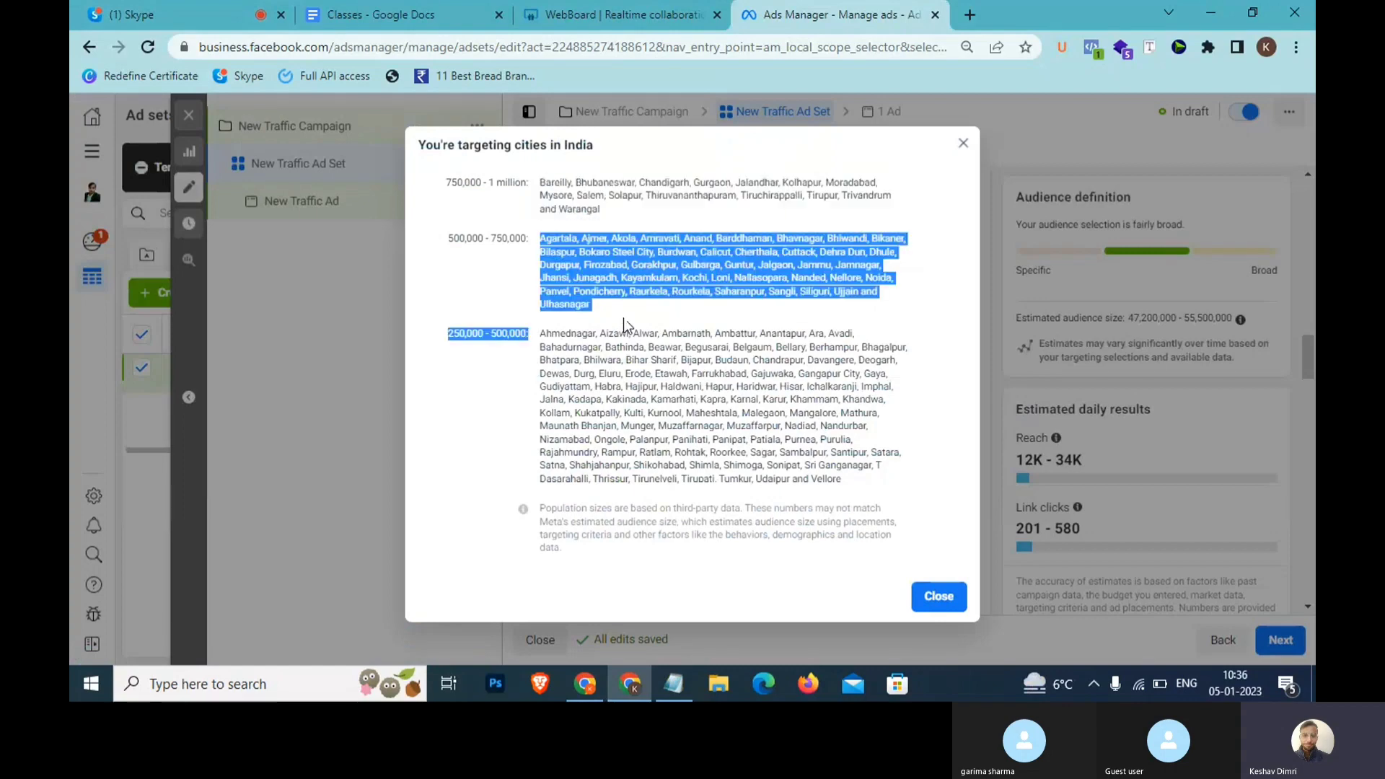
pyautogui.moveTo(542, 335); pyautogui.dragTo(832, 465)
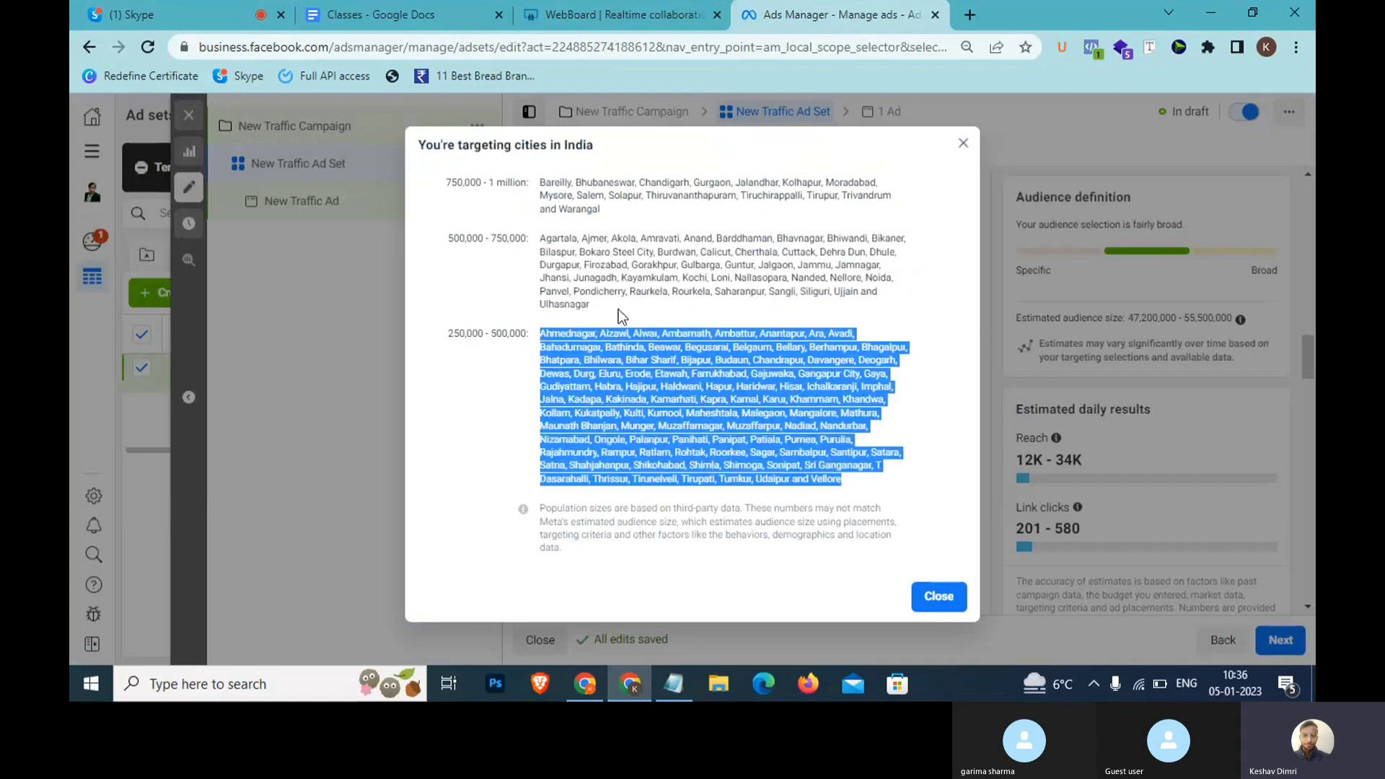
pyautogui.moveTo(532, 185); pyautogui.dragTo(619, 205)
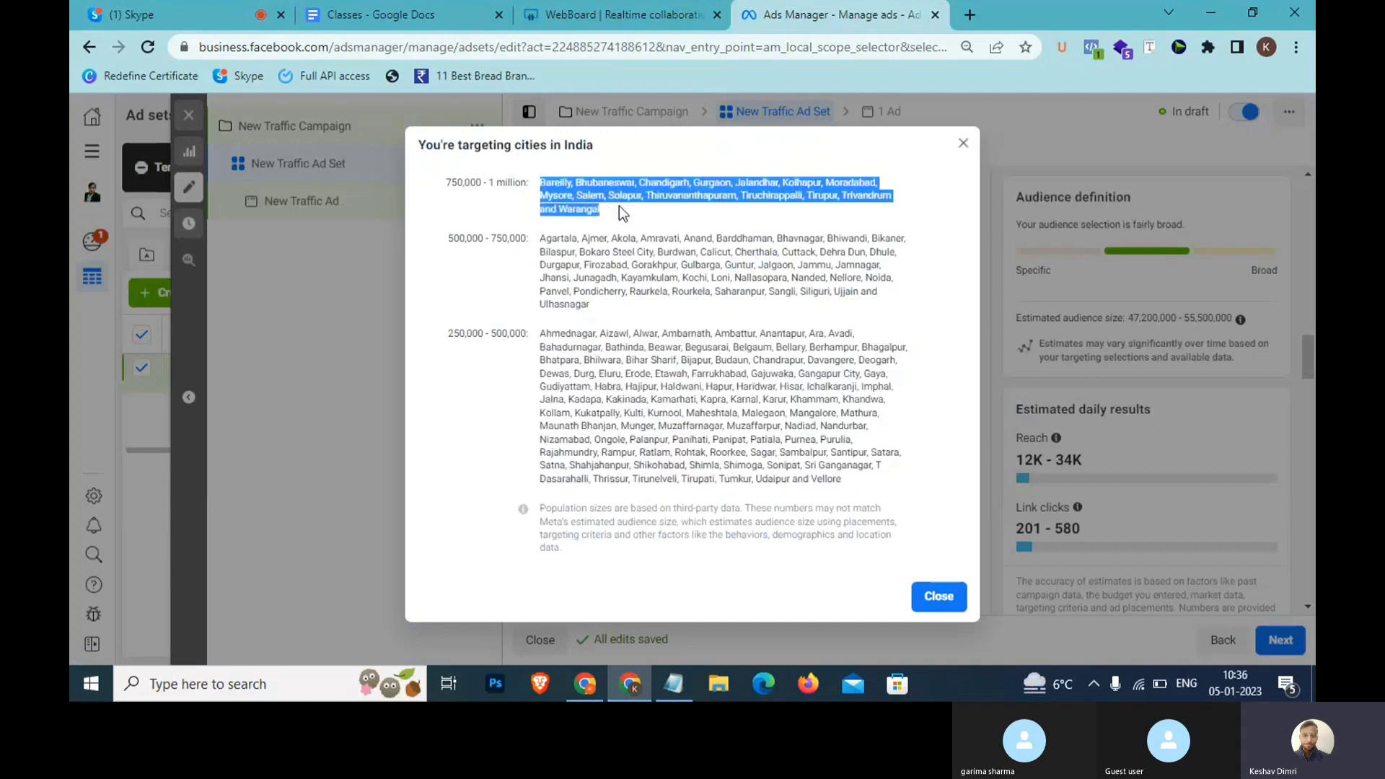
pyautogui.click(741, 183)
pyautogui.moveTo(741, 184); pyautogui.dragTo(714, 214)
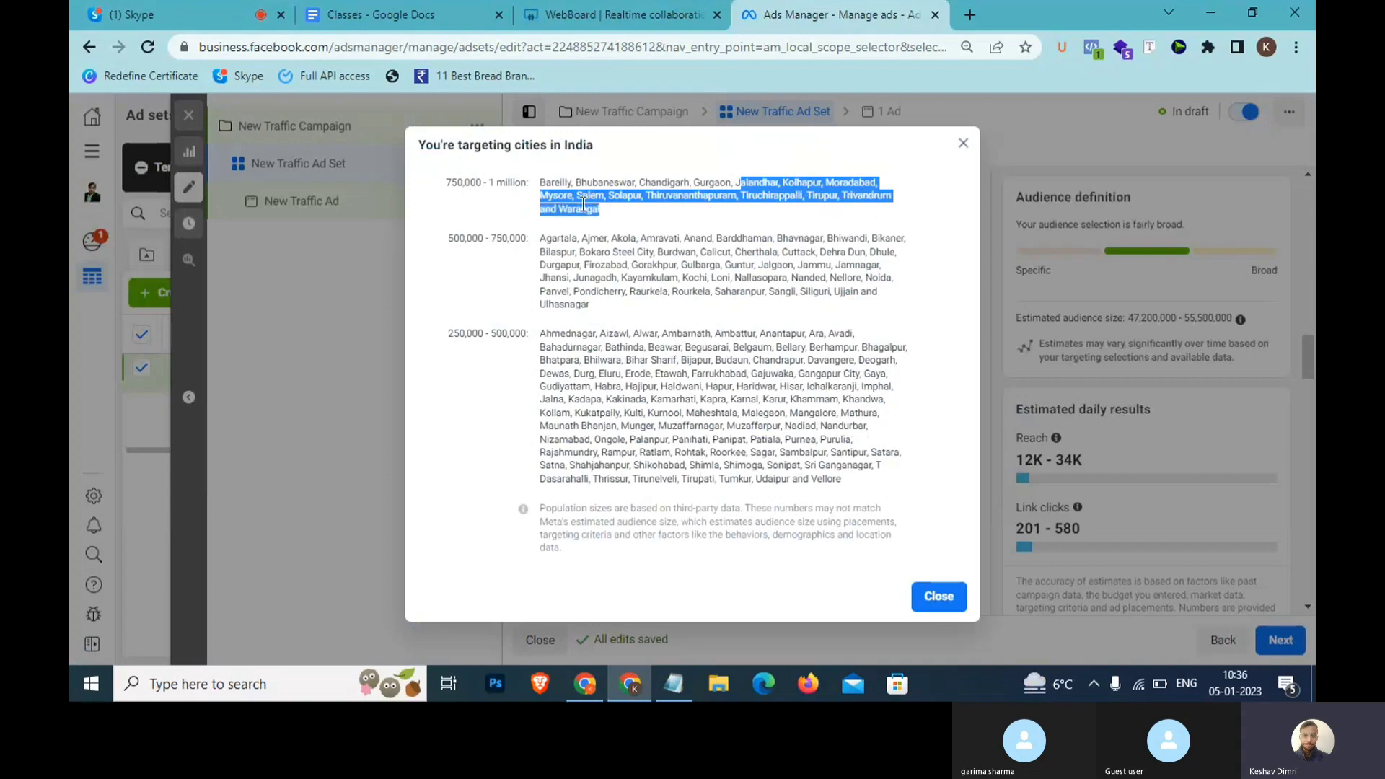
pyautogui.click(547, 182)
pyautogui.moveTo(546, 182); pyautogui.dragTo(536, 240)
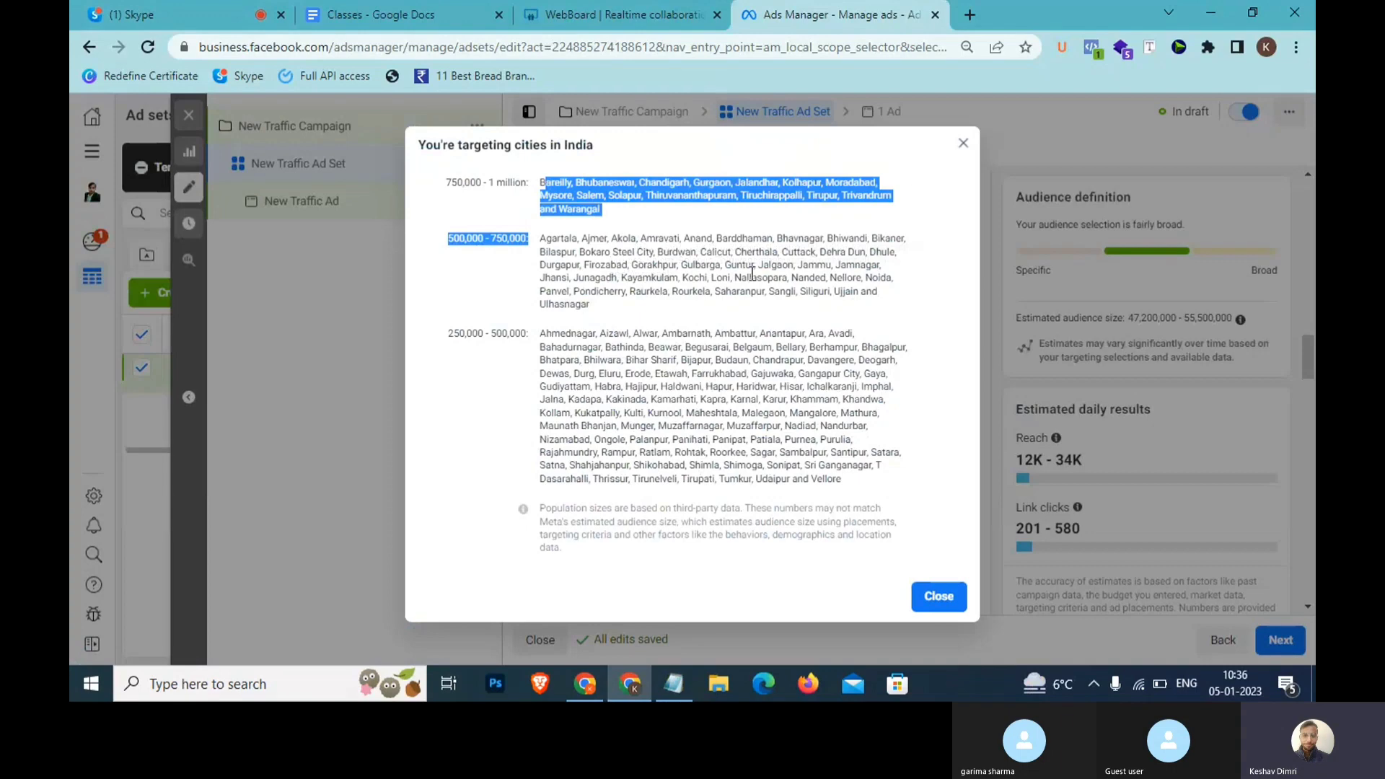
pyautogui.click(972, 137)
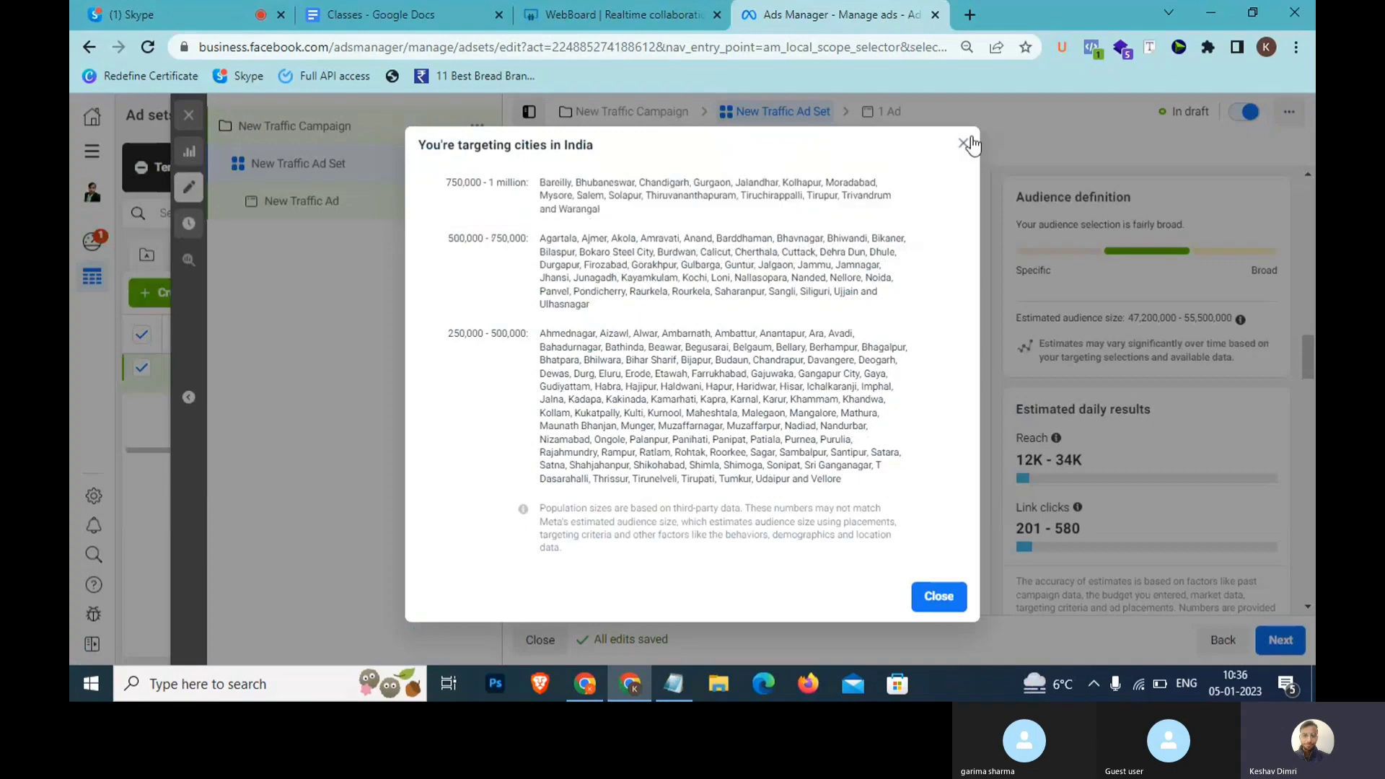
pyautogui.click(966, 142)
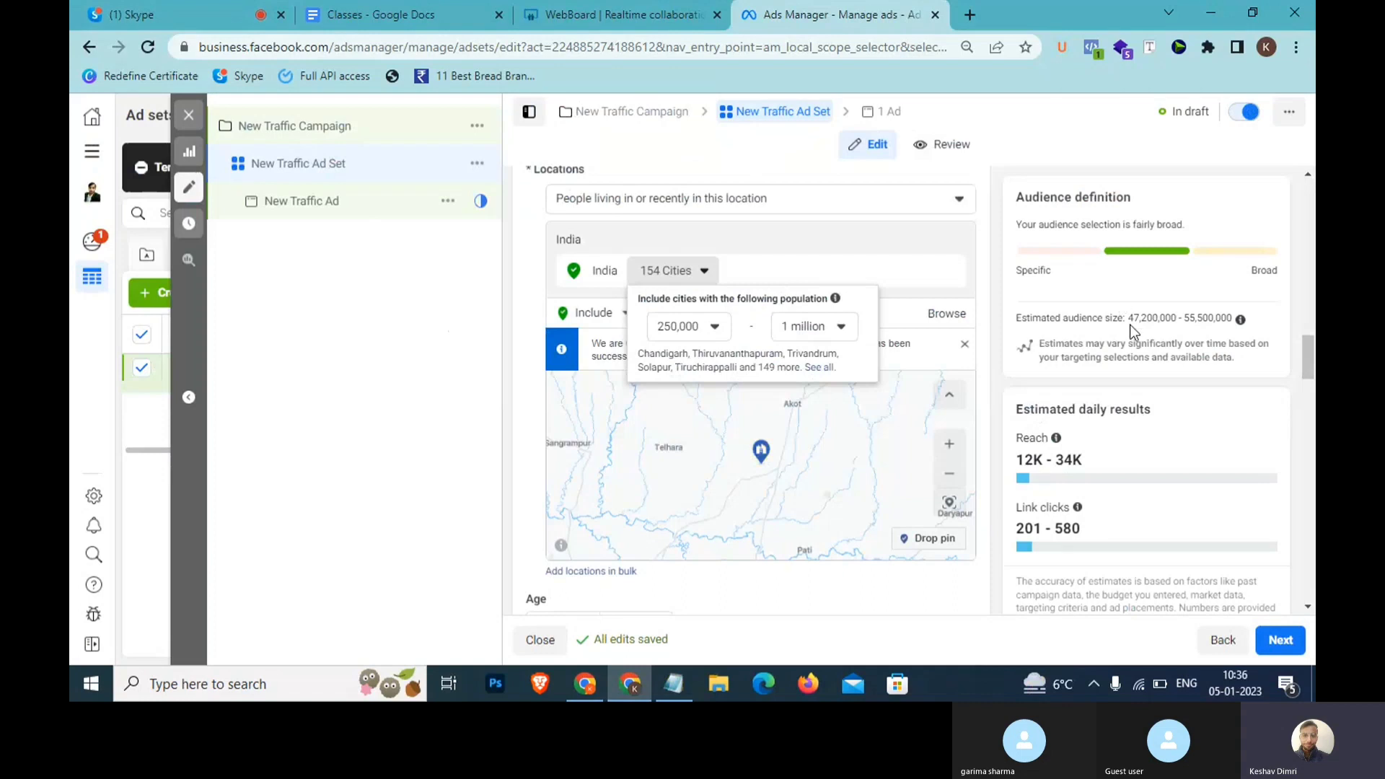
pyautogui.moveTo(1129, 319); pyautogui.dragTo(1210, 321)
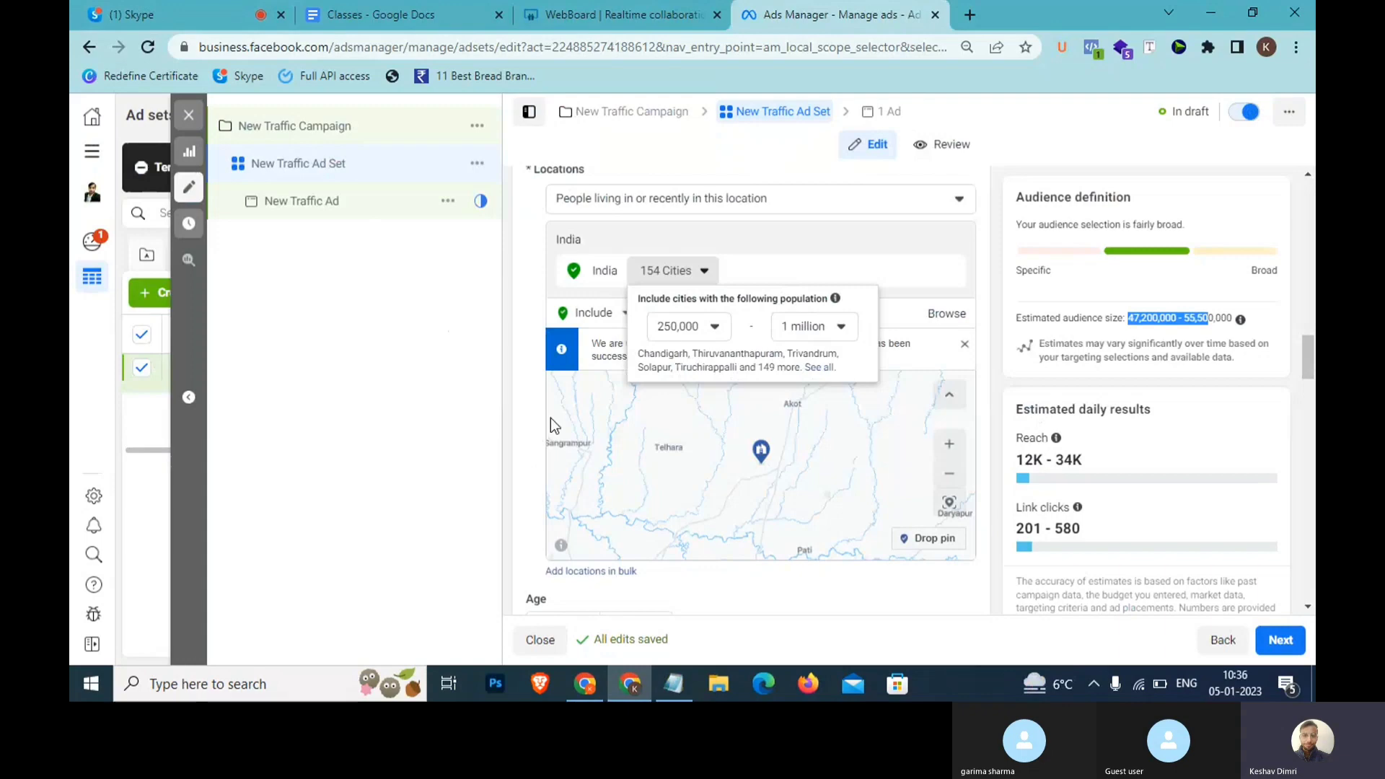
pyautogui.click(505, 372)
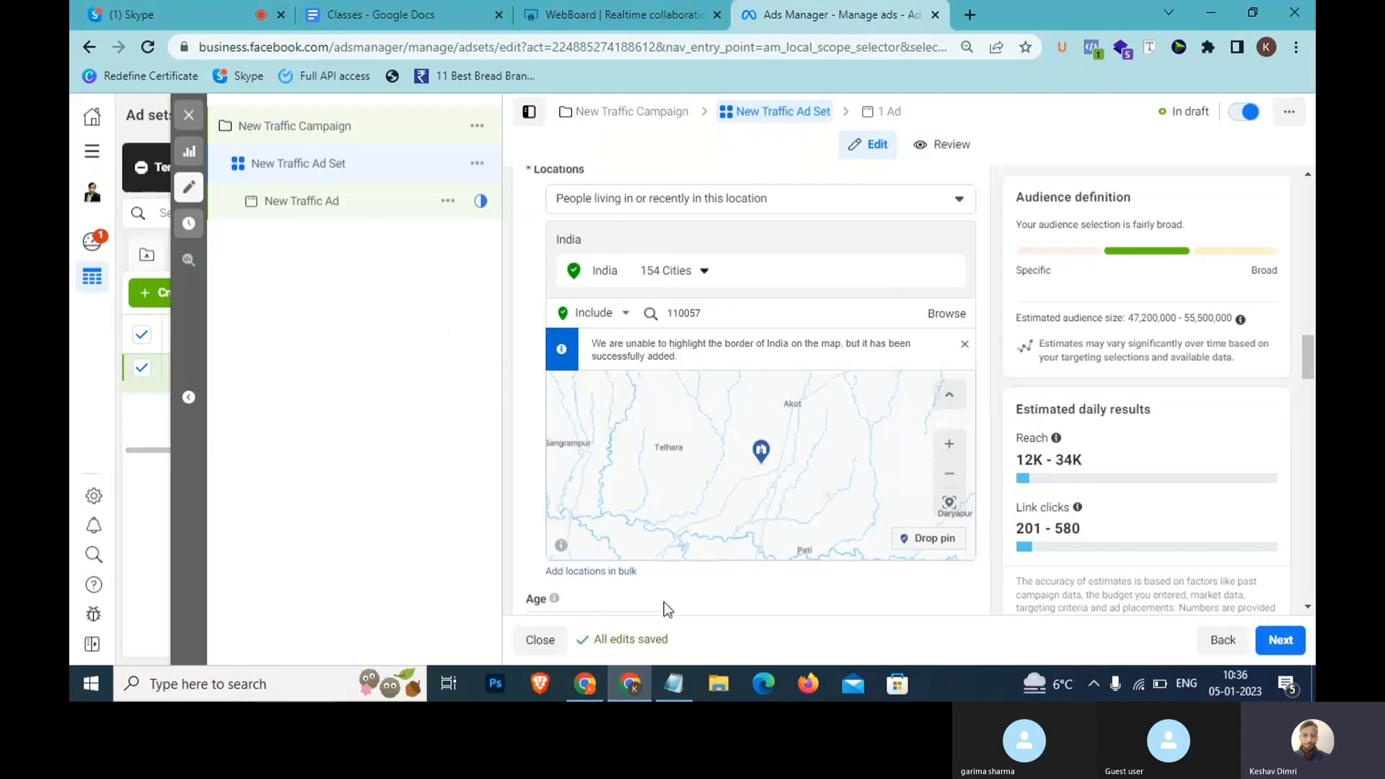
# In Notepad, add "Luxious >> Tier 1 Cities >> Delhi, mumbai , kolkata , chandigarh , bengalore" a few lines below "478 Target".
pyautogui.click(673, 684)
pyautogui.press('Return')
pyautogui.press('Return')
pyautogui.press('Return')
pyautogui.press('Return')
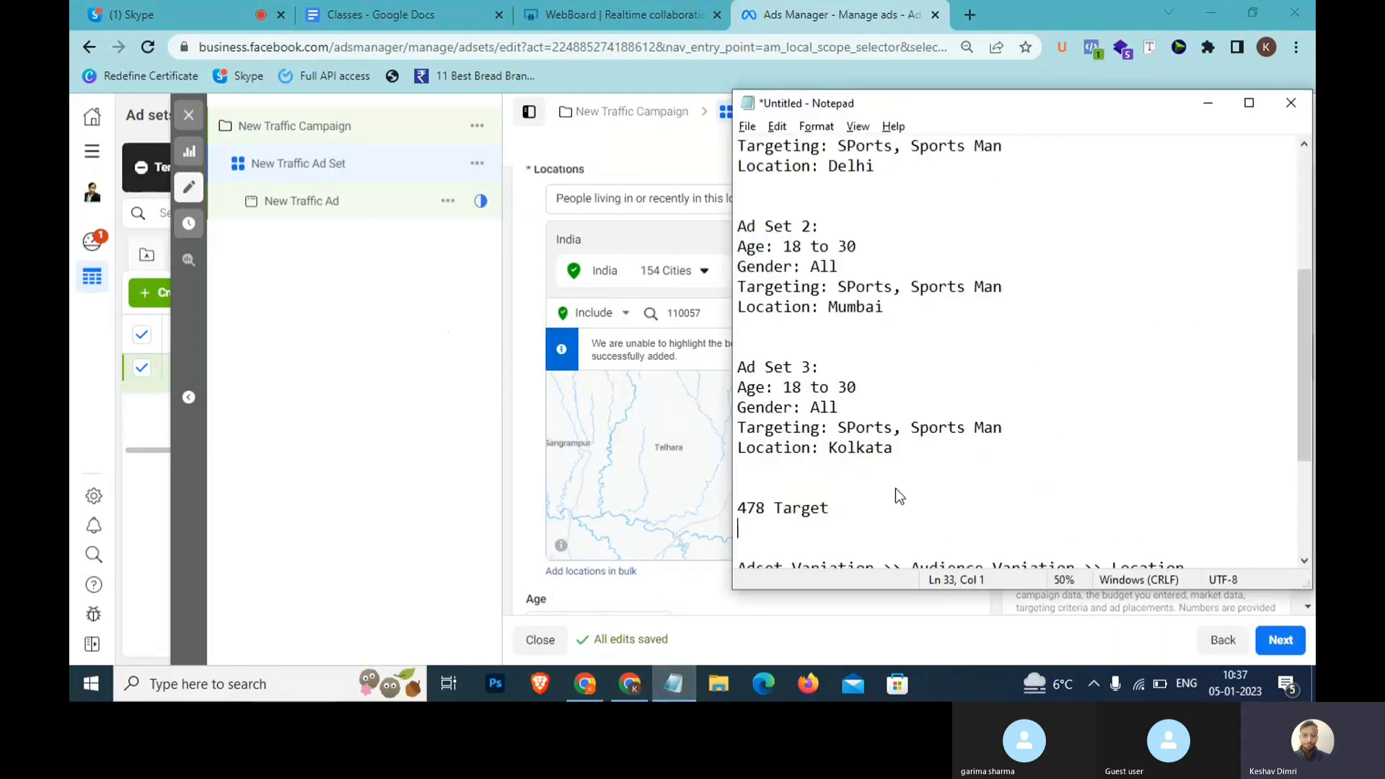
pyautogui.write('u')
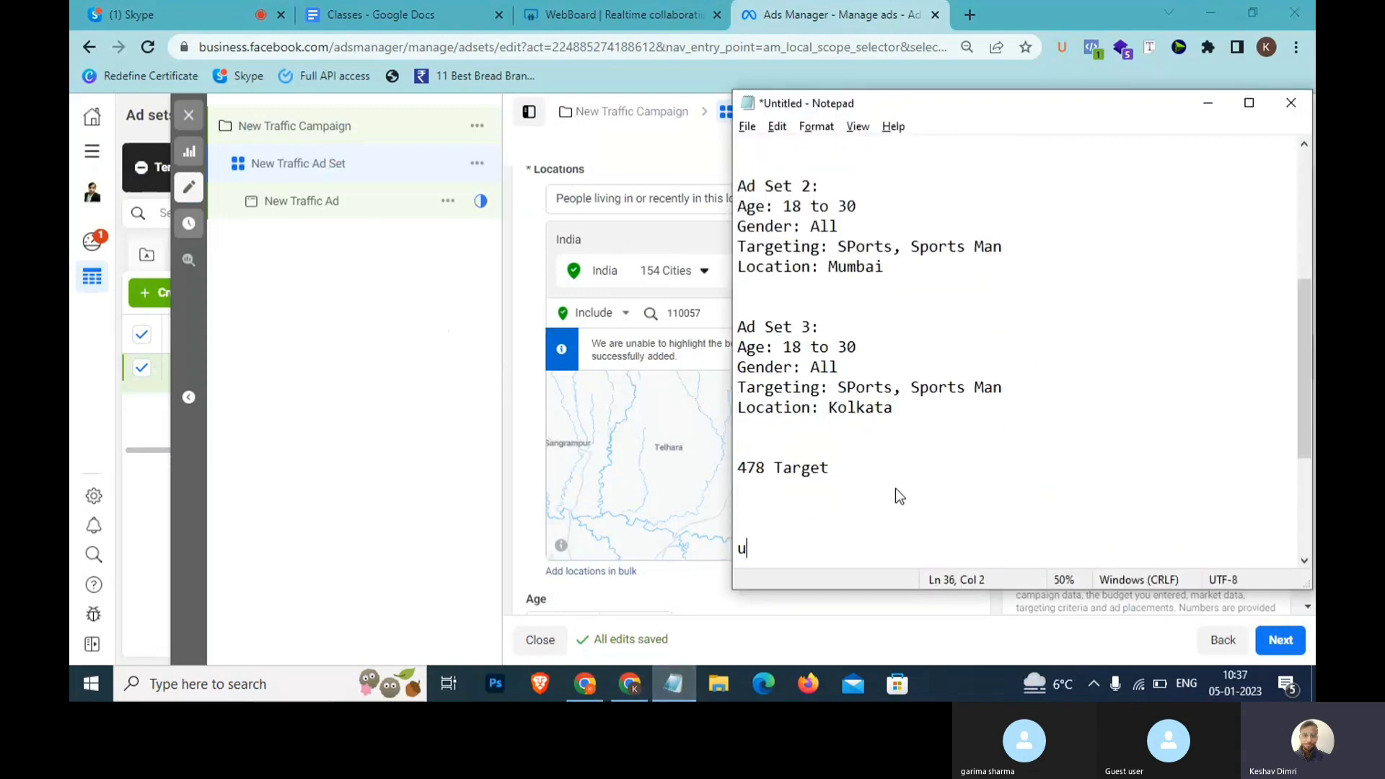
pyautogui.press('BackSpace')
pyautogui.write('Luxious >>')
pyautogui.write('Tier')
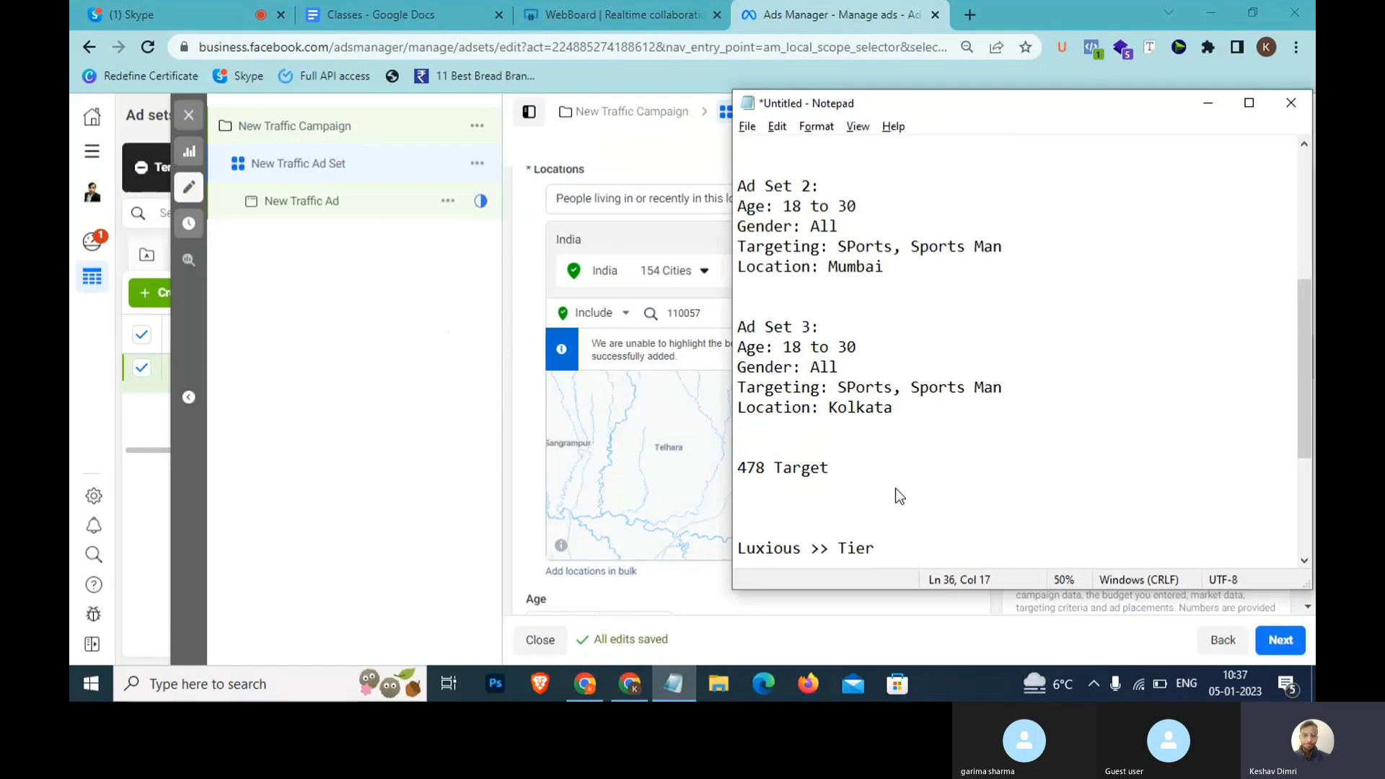
pyautogui.write(' 1 Citie')
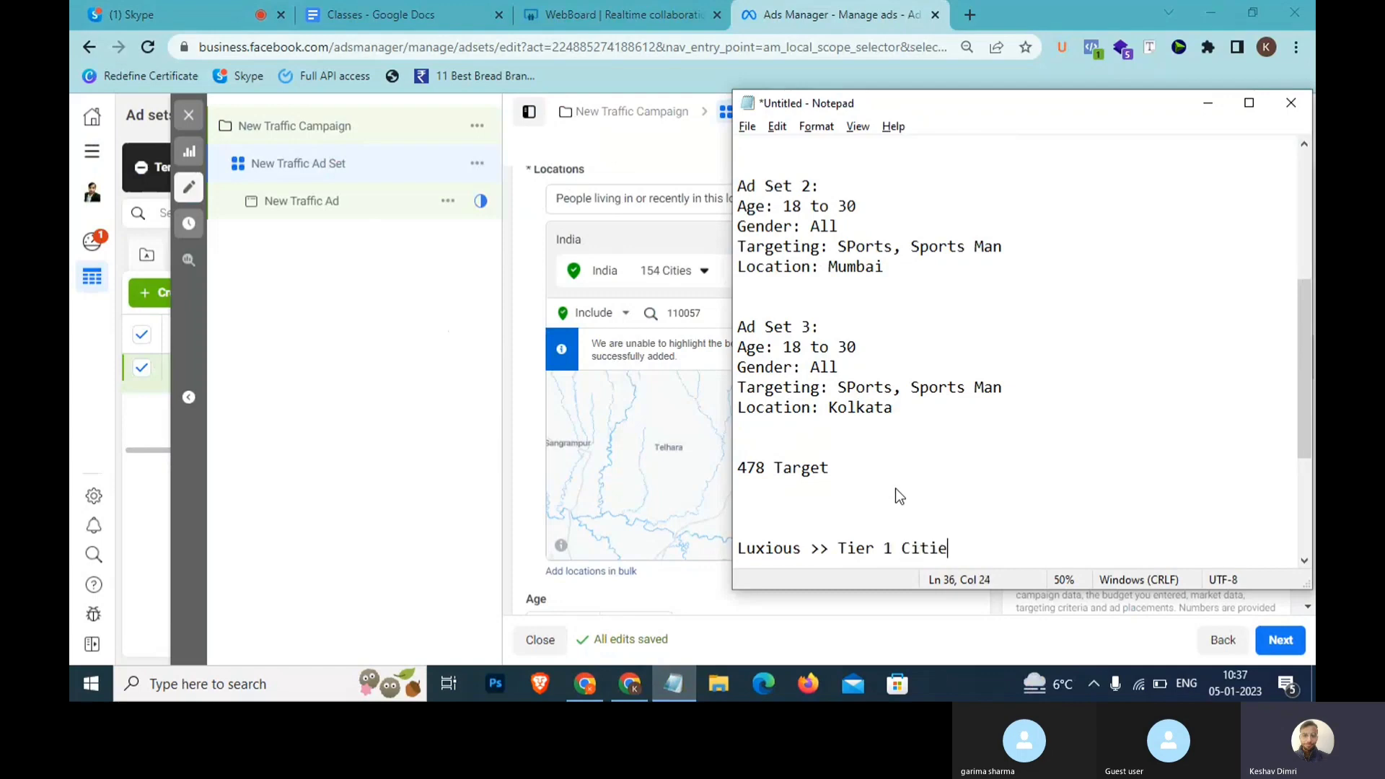
pyautogui.write('s >> Delhi, mu')
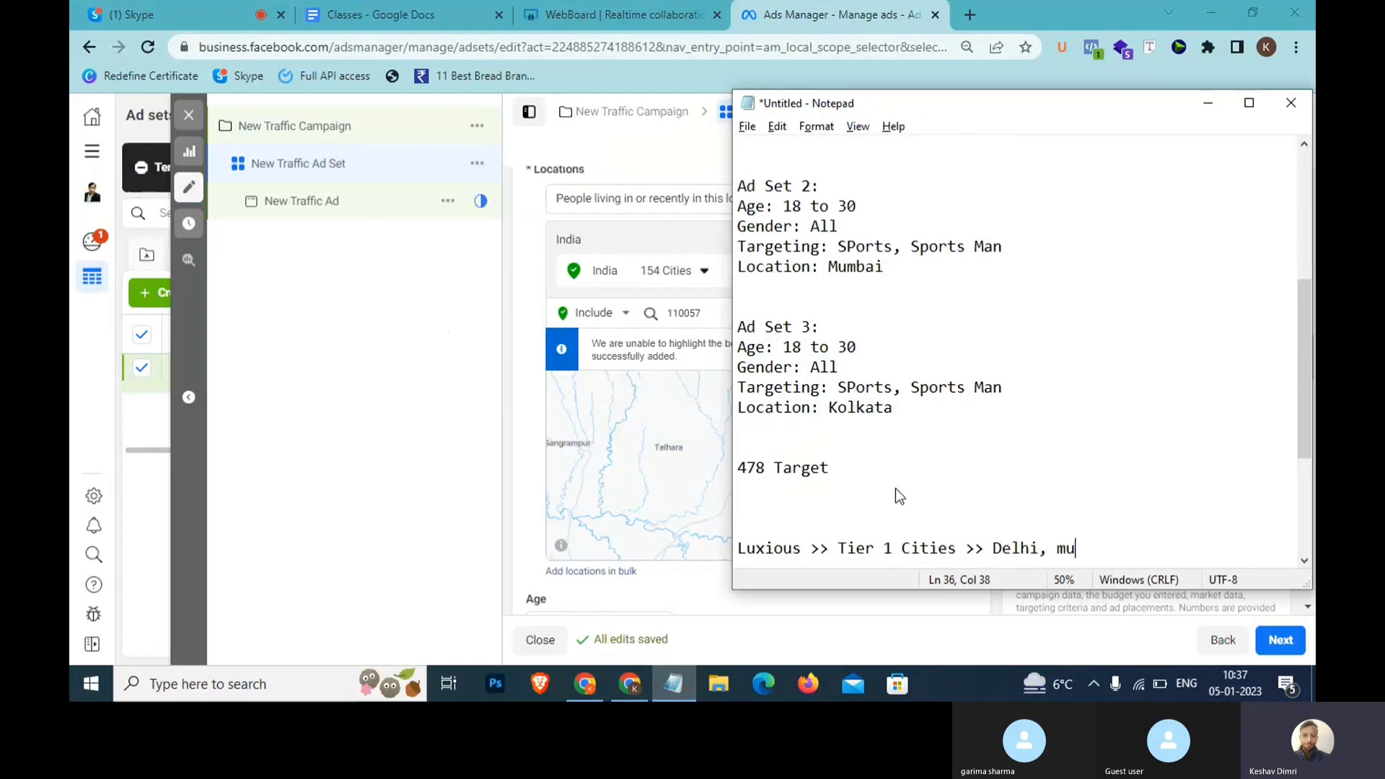
pyautogui.write('mbai , kolkata , cha')
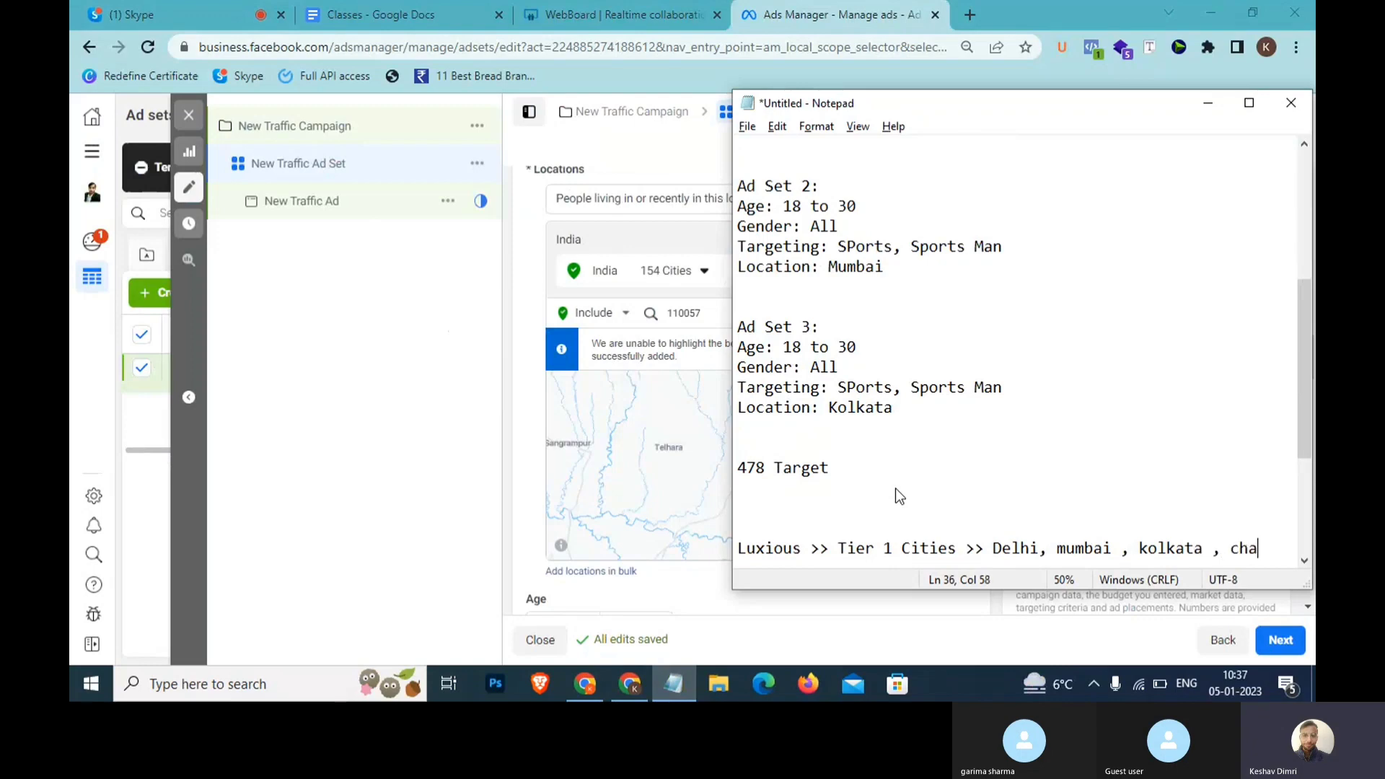
pyautogui.write('ndigarh , ')
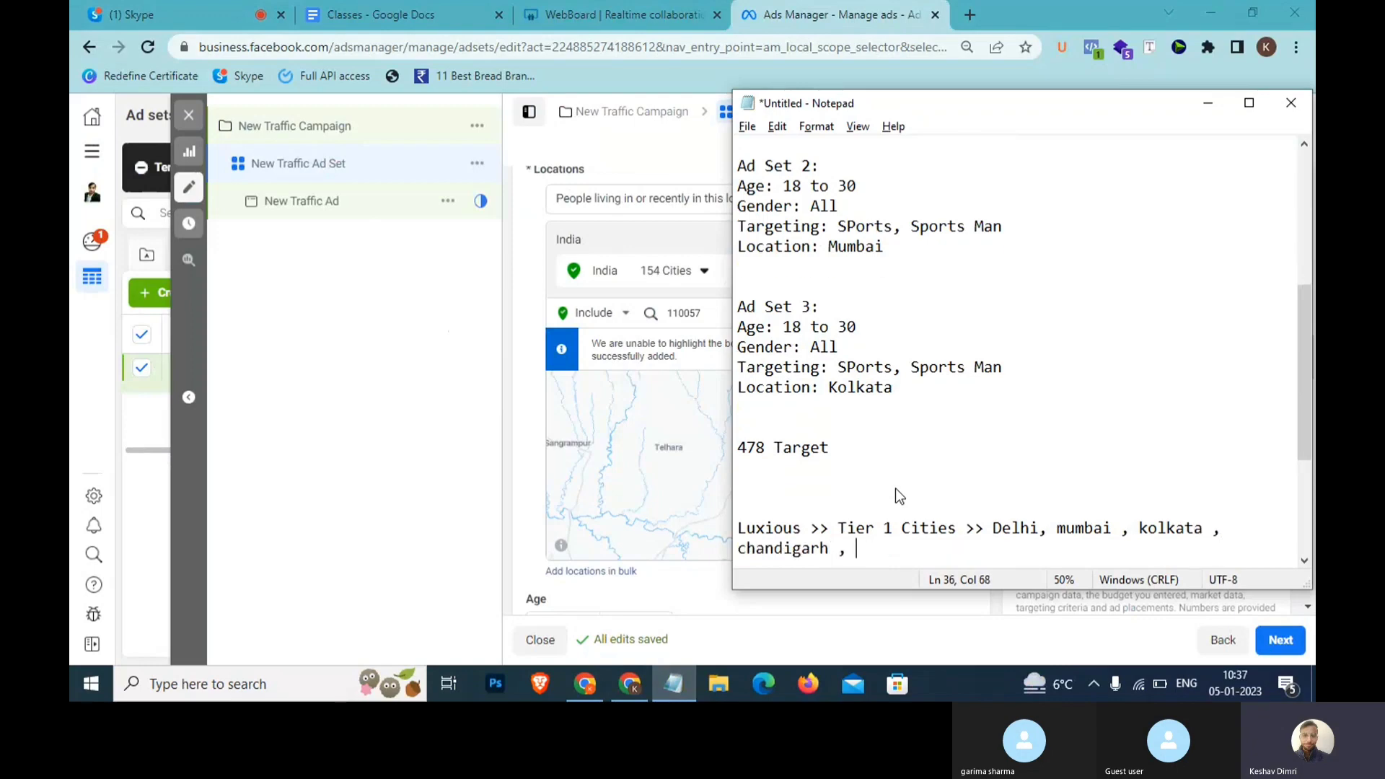
pyautogui.write('bengalore')
pyautogui.moveTo(941, 549); pyautogui.dragTo(740, 550)
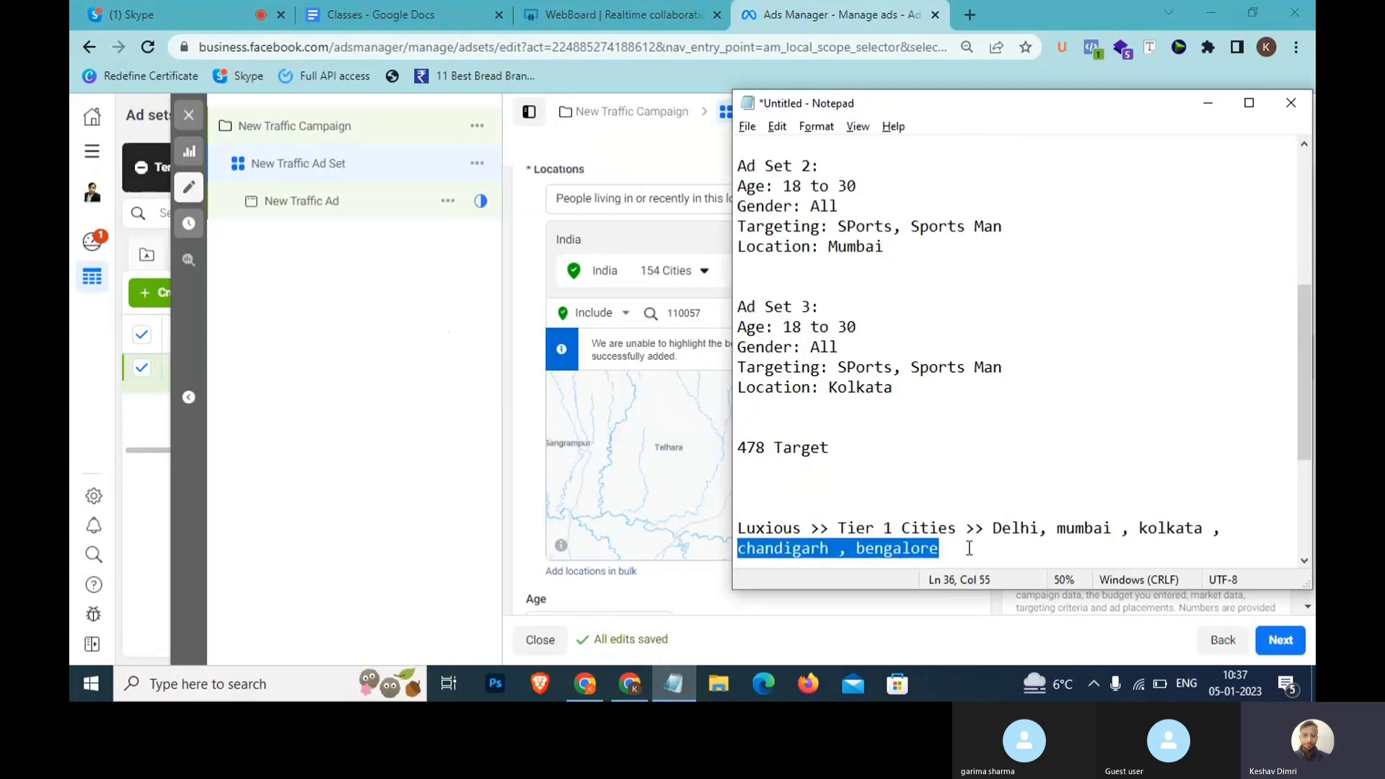
pyautogui.click(969, 548)
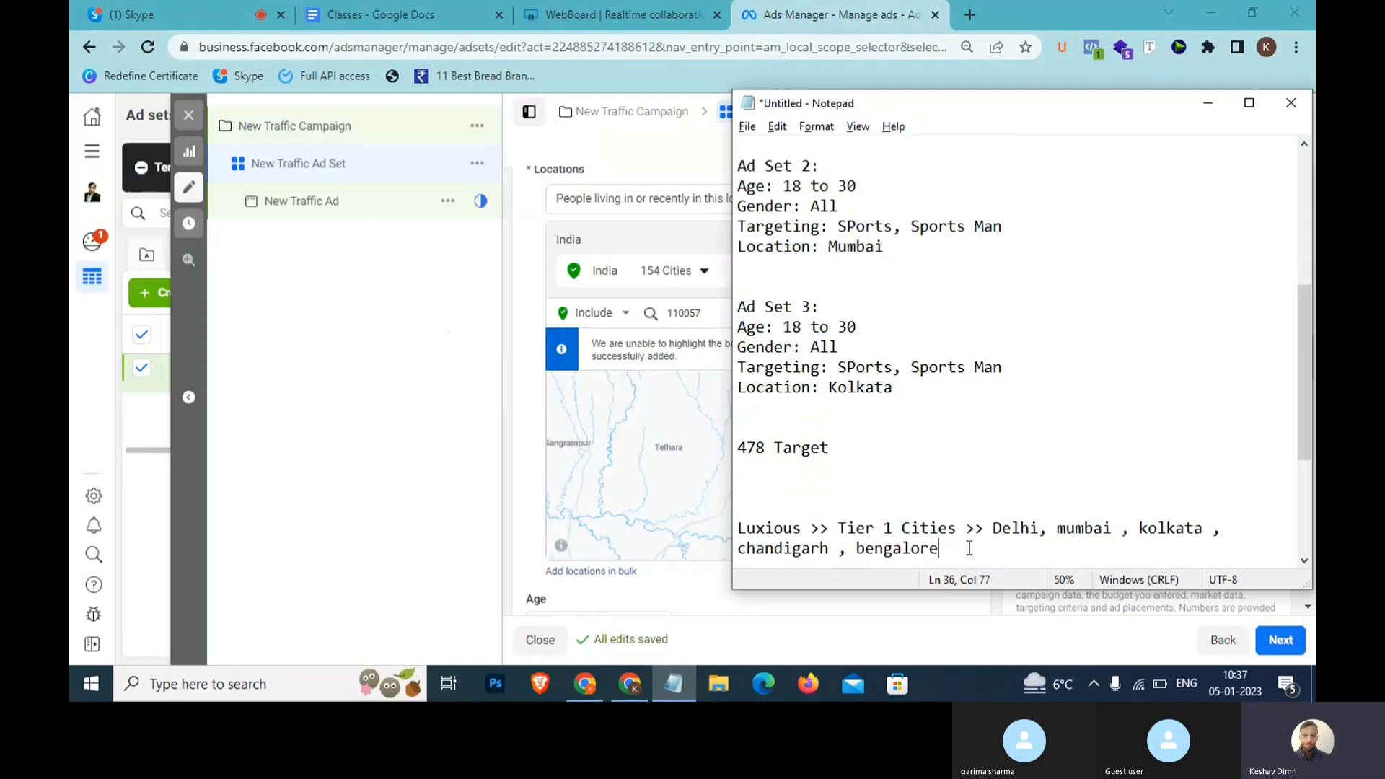
# Add the note "UPSC >> Online Course >> State >> Bihar, up, RJ" below the Tier 1 Cities entry, separated by blank lines.
pyautogui.press('Return')
pyautogui.press('Return')
pyautogui.press('Return')
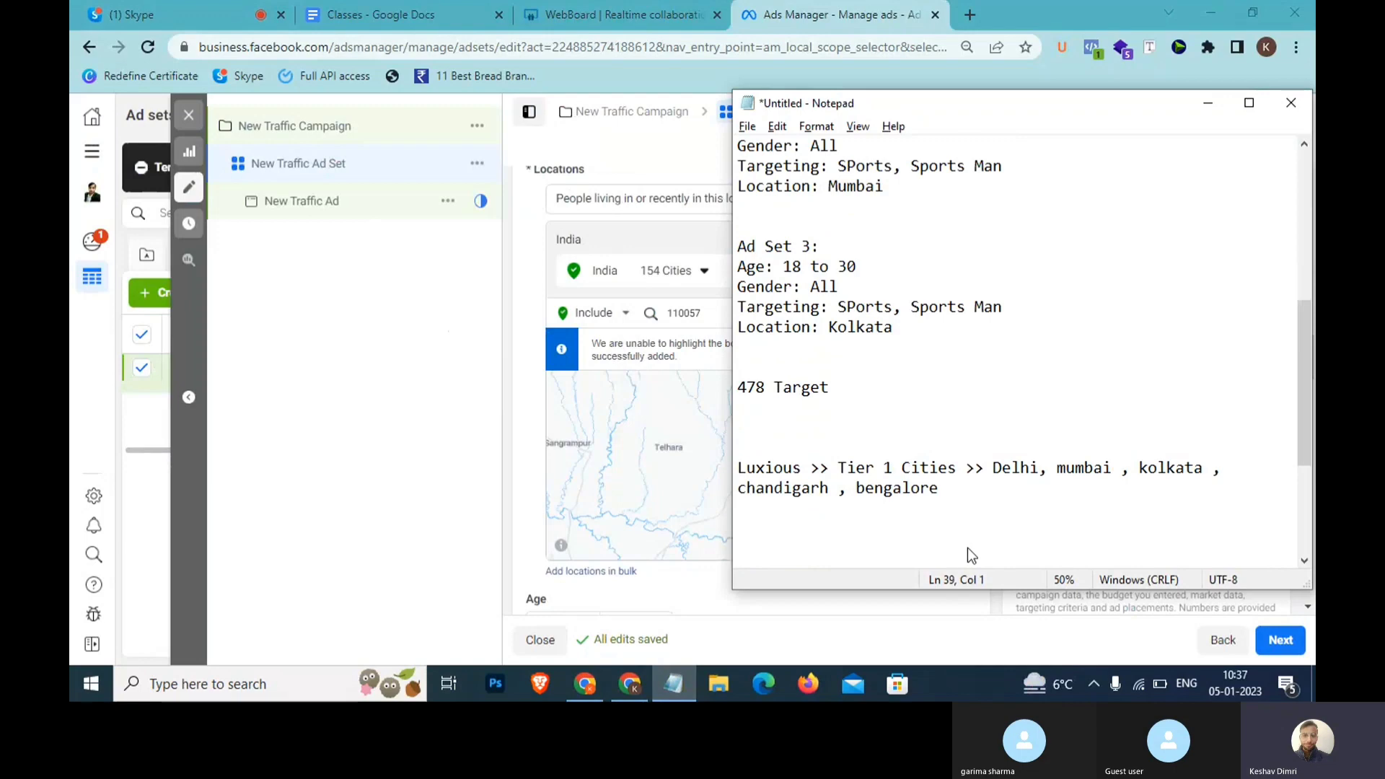
pyautogui.write('UPSC >> Online Course')
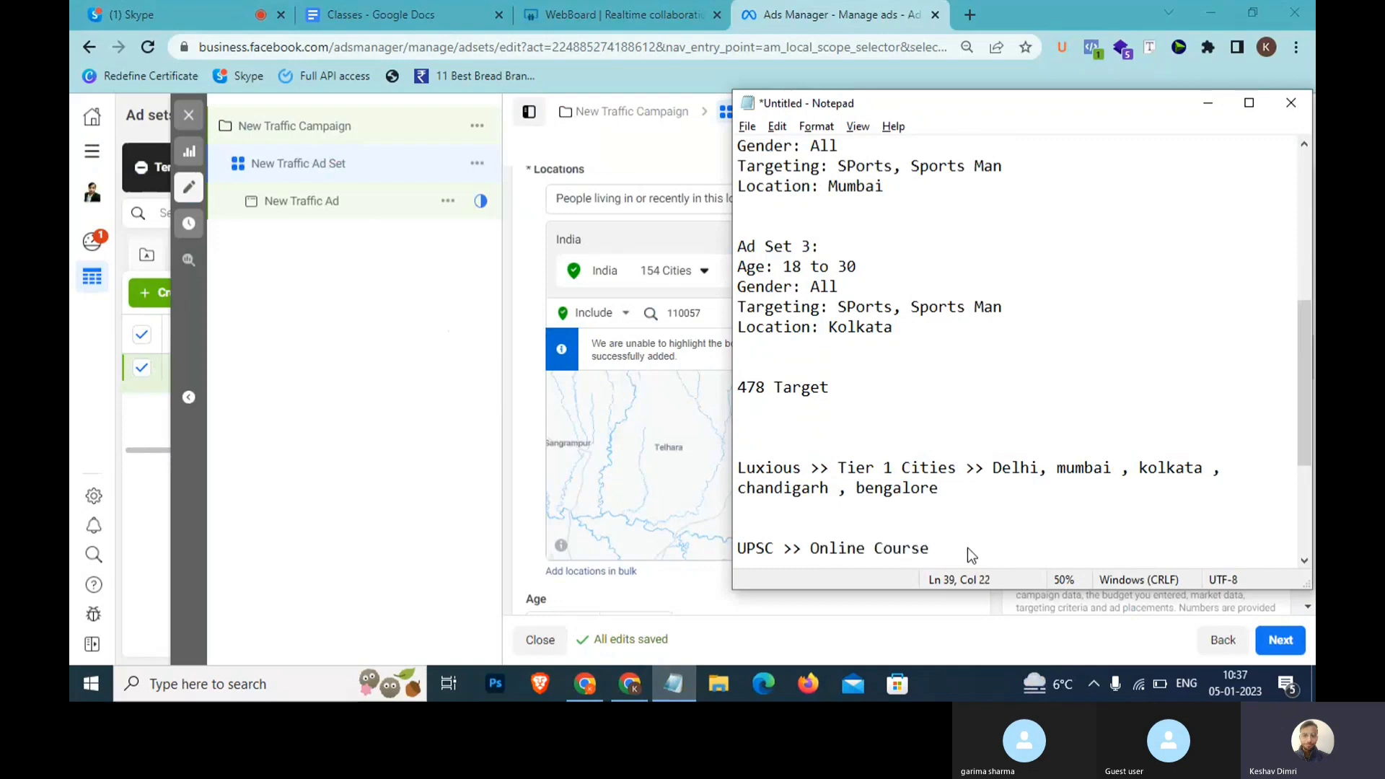
pyautogui.write(' >> State >> Bihar, up, RJ')
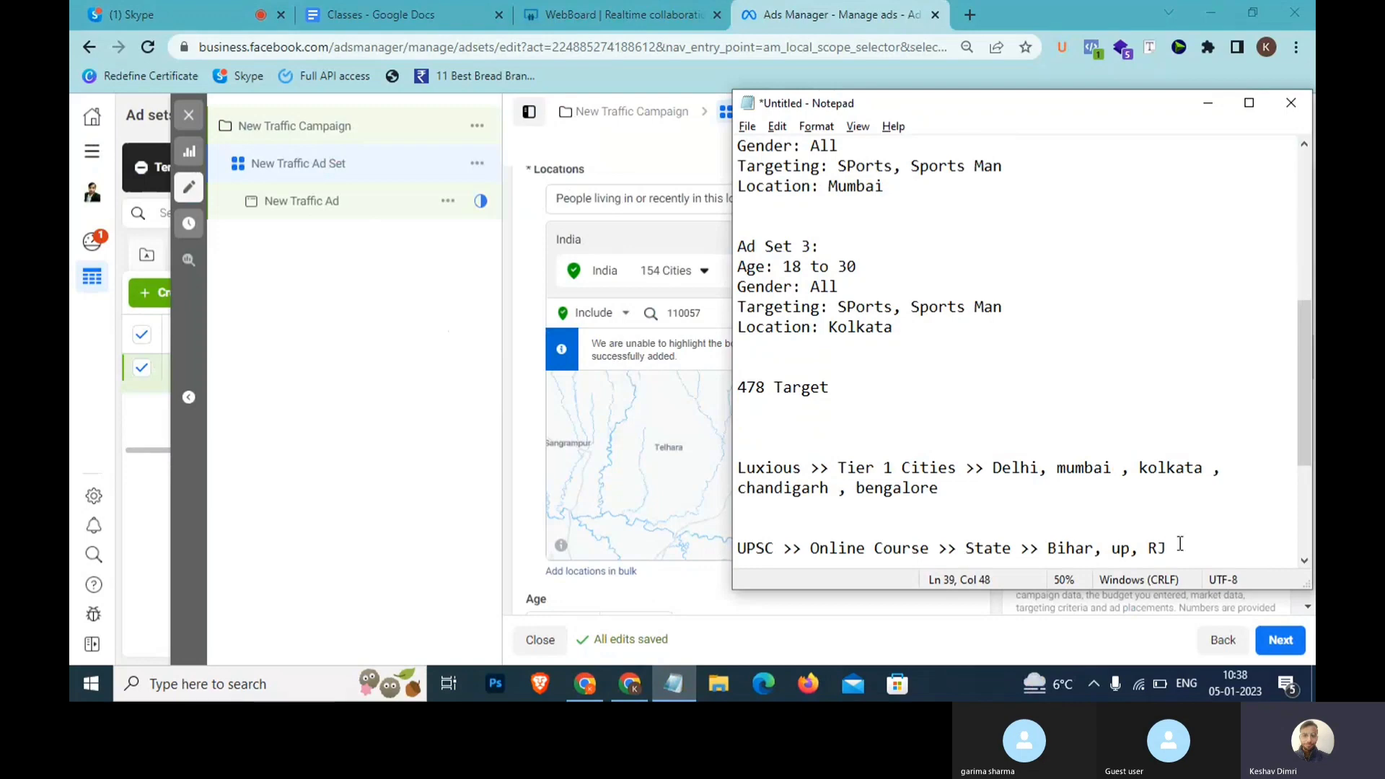
# Highlight the UPSC online course line in the notes, then return to the ad set's location settings in Ads Manager.
pyautogui.moveTo(1179, 547); pyautogui.dragTo(238, 544)
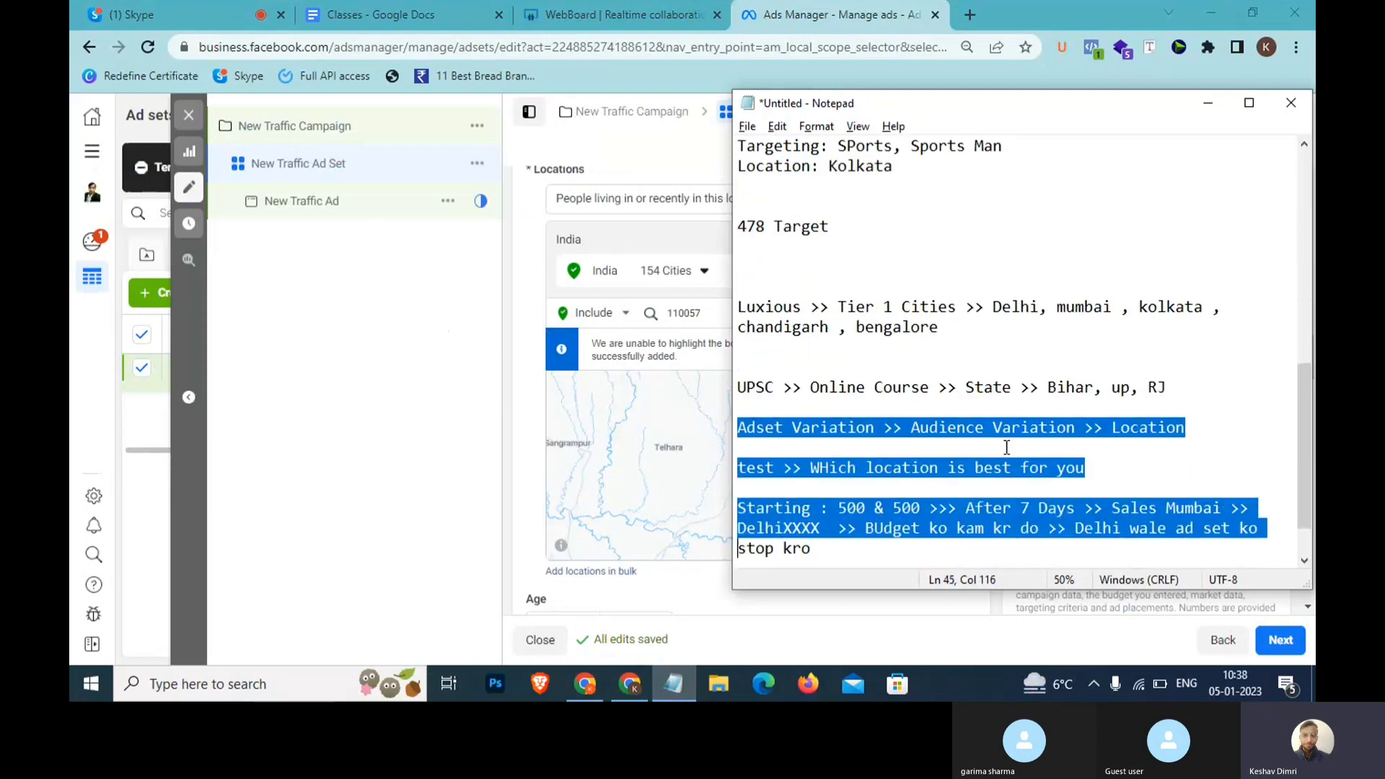
pyautogui.scroll(2, 1007, 447)
pyautogui.moveTo(1183, 508); pyautogui.dragTo(737, 510)
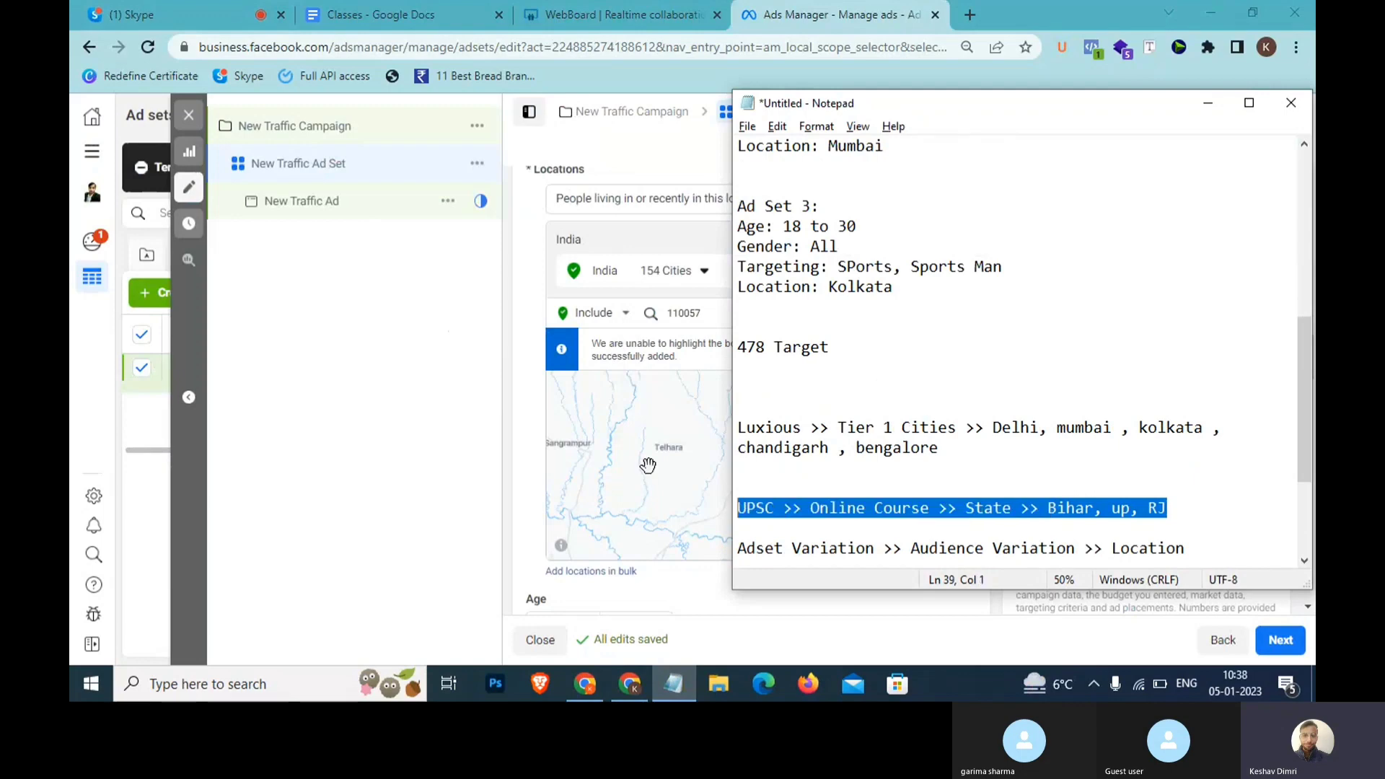
pyautogui.click(482, 410)
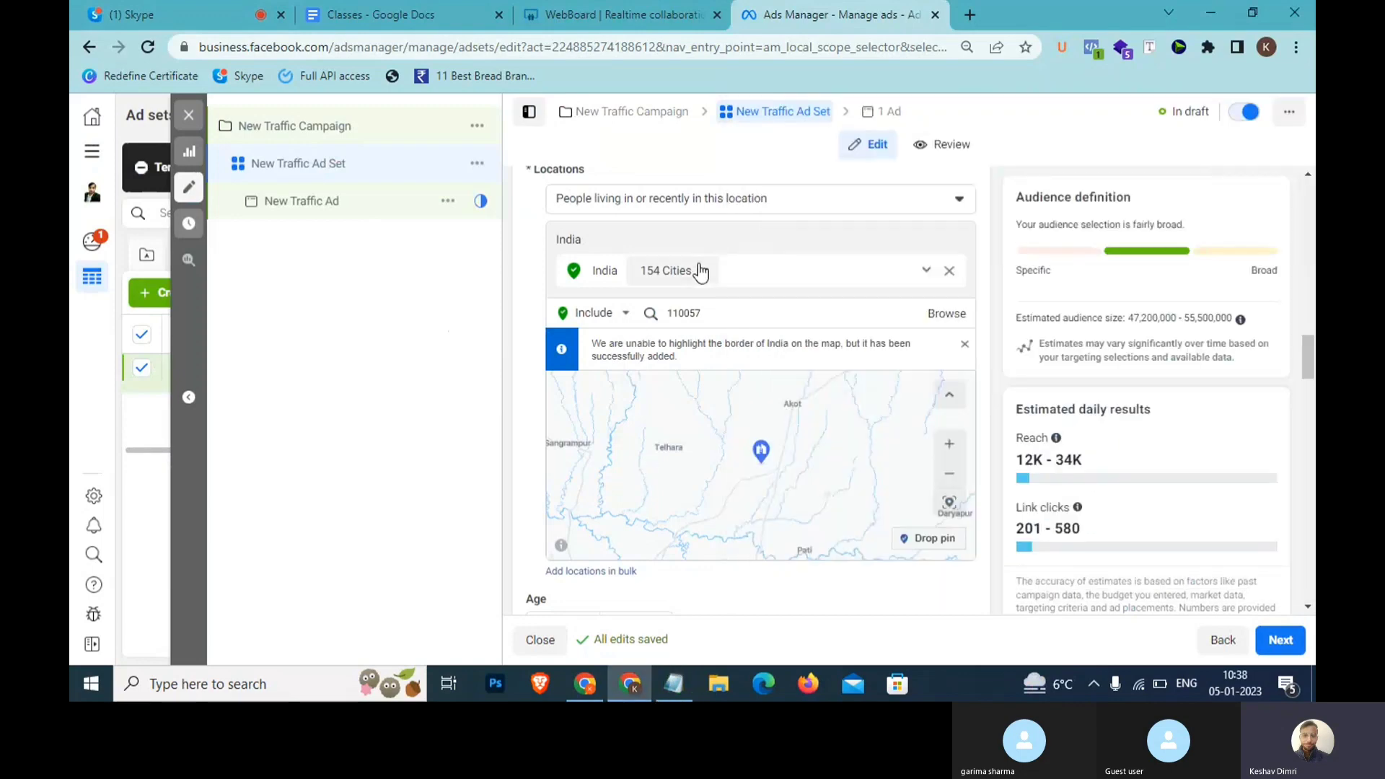
# Search Google for "tier 2 cities in india" in a new browser tab.
pyautogui.click(969, 14)
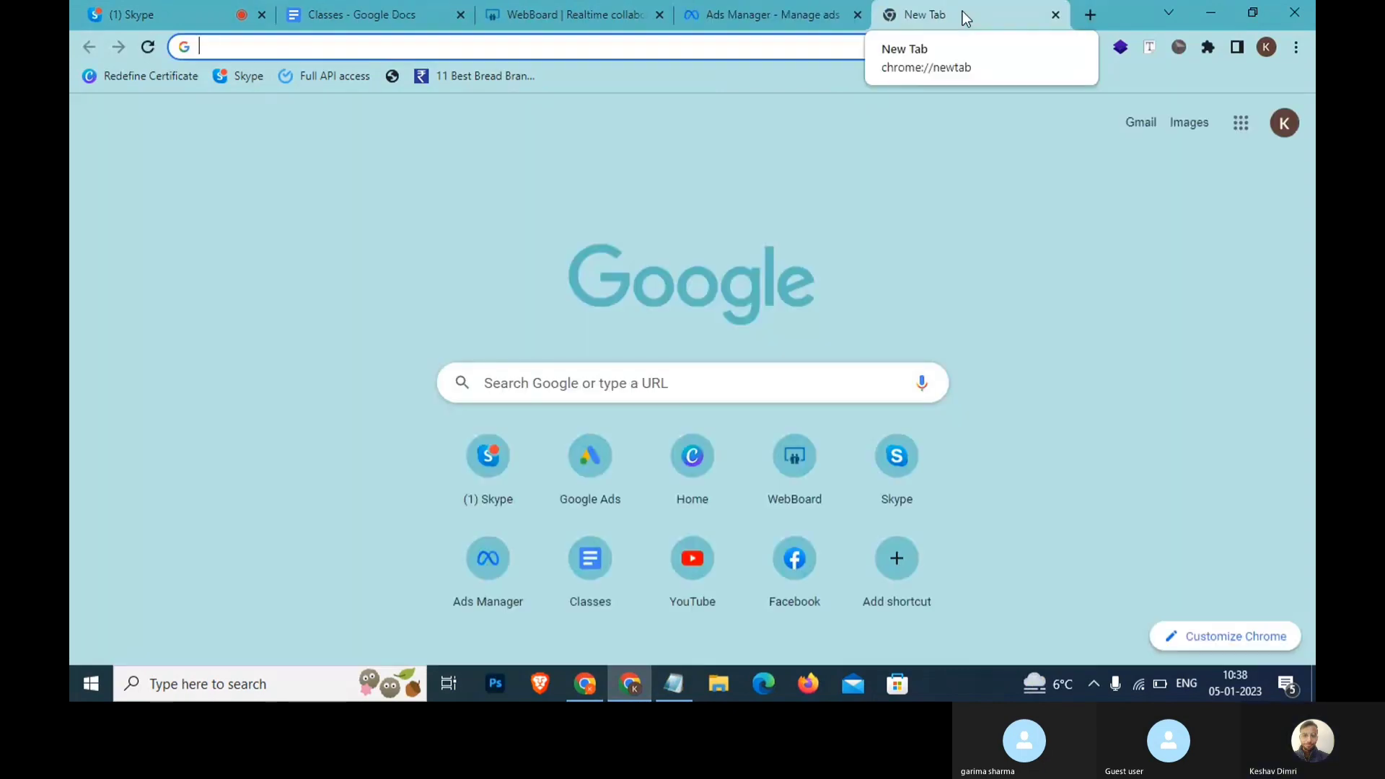
pyautogui.write('tier 2 cities')
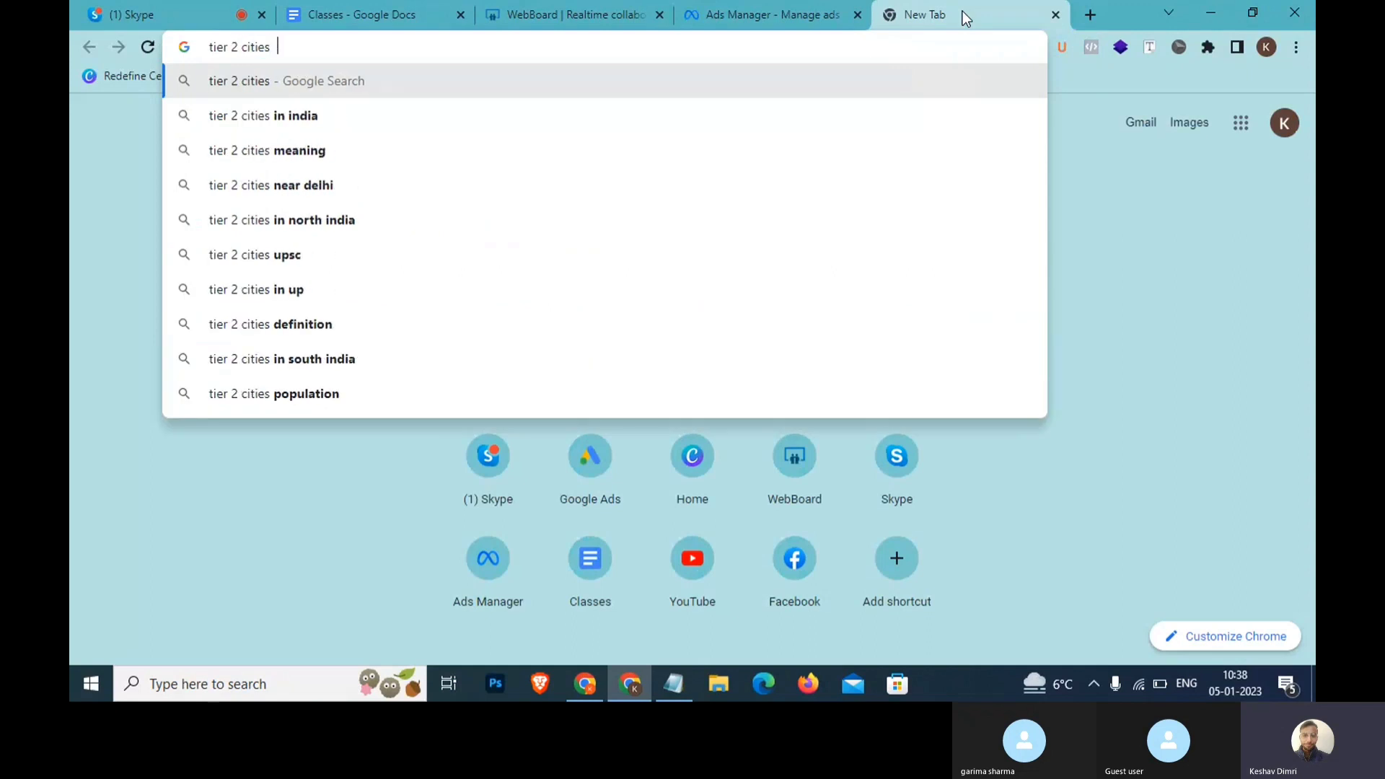
pyautogui.press('Down')
pyautogui.press('Return')
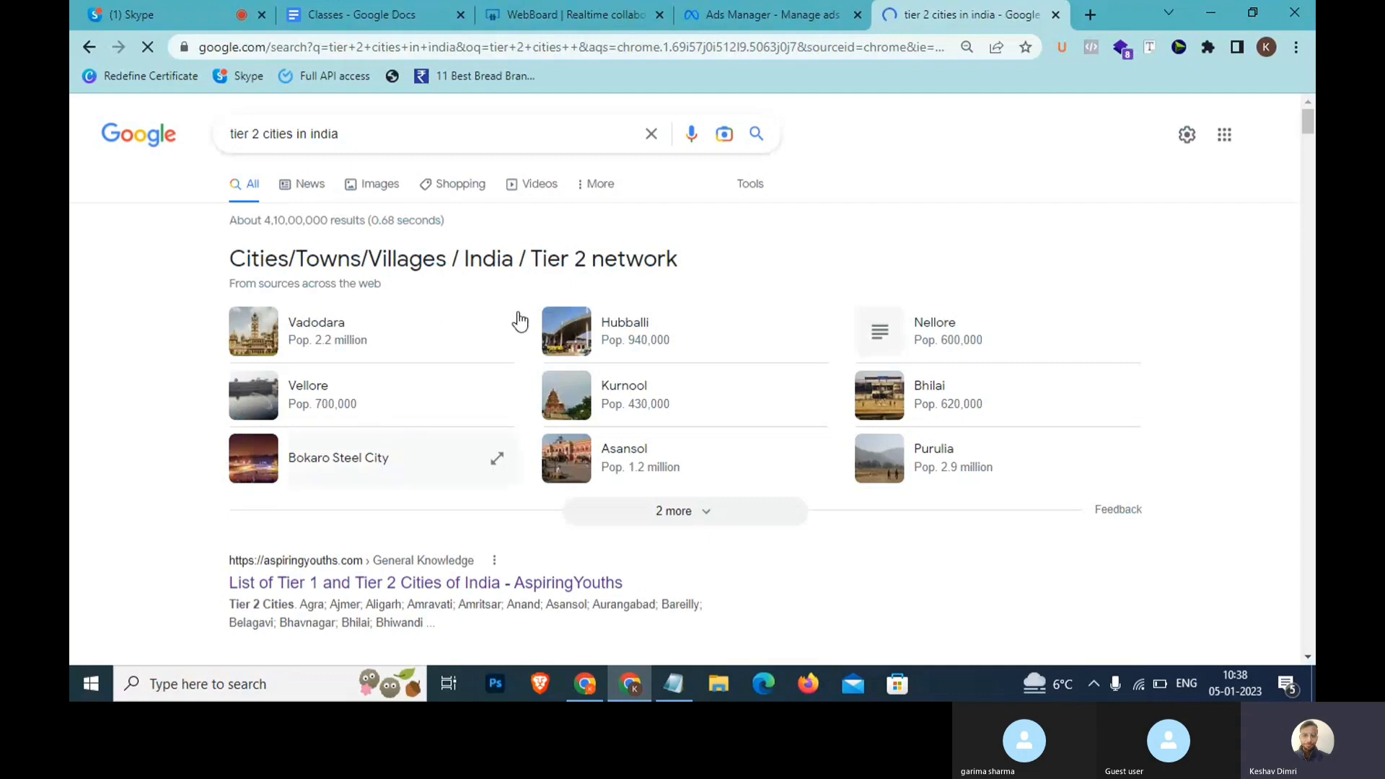
# Back in Ads Manager, browse the targetable countries by continent, examining the country lists for Africa and Asia.
pyautogui.click(719, 11)
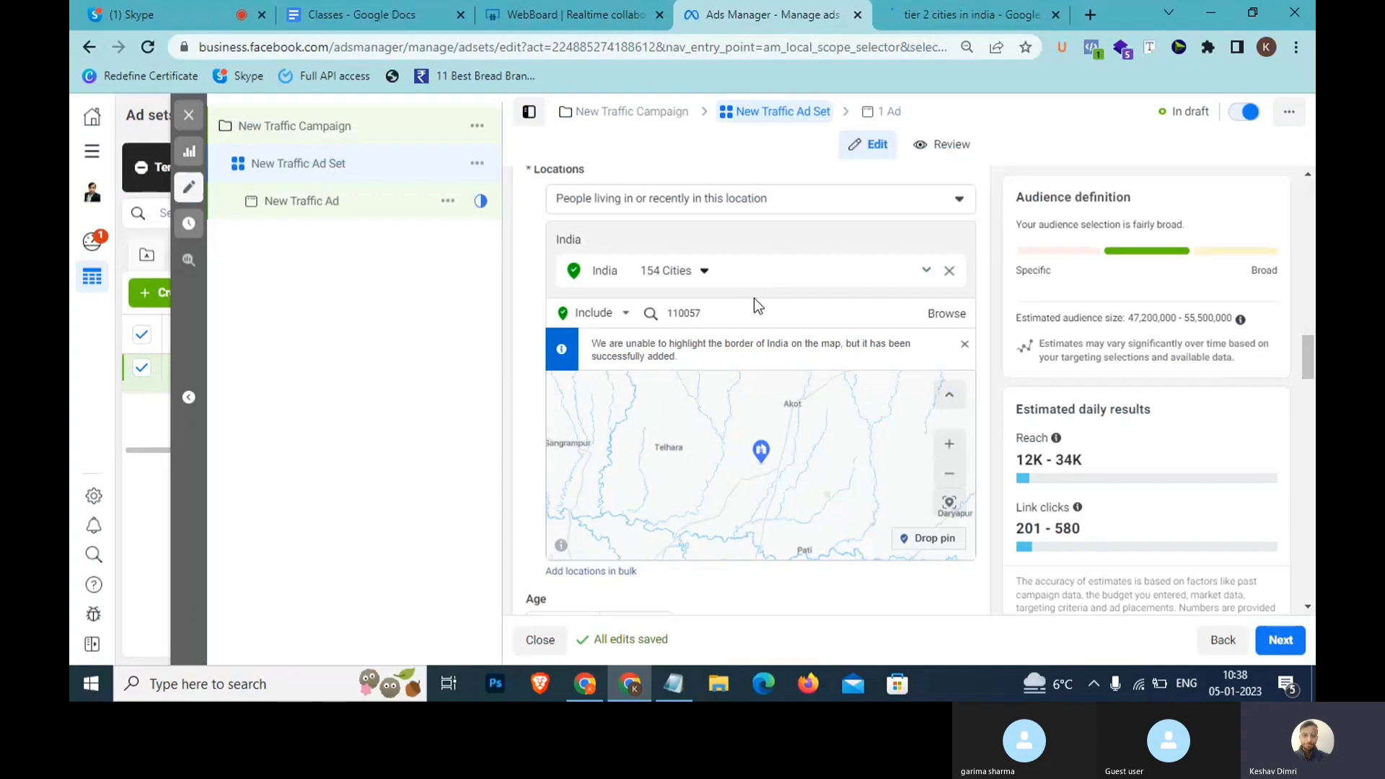
pyautogui.click(937, 322)
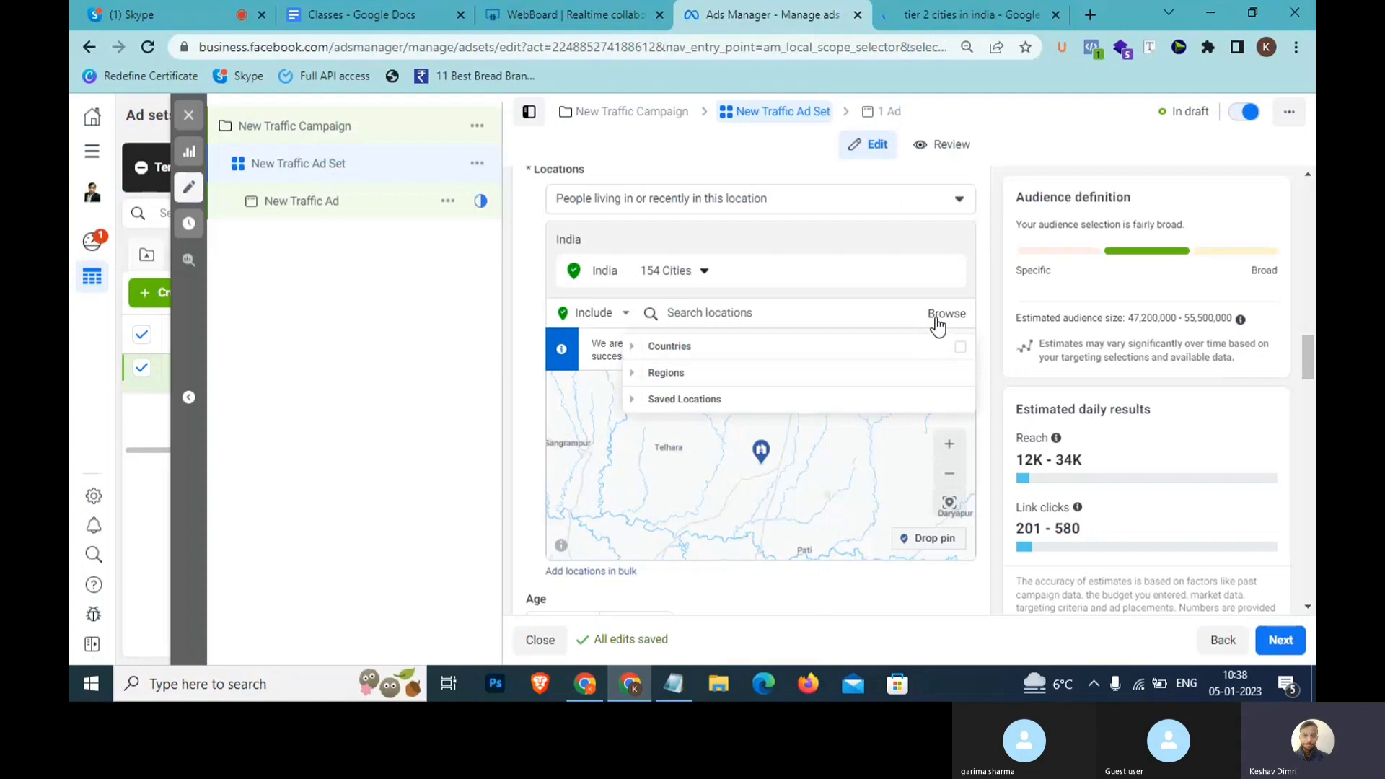
pyautogui.click(632, 347)
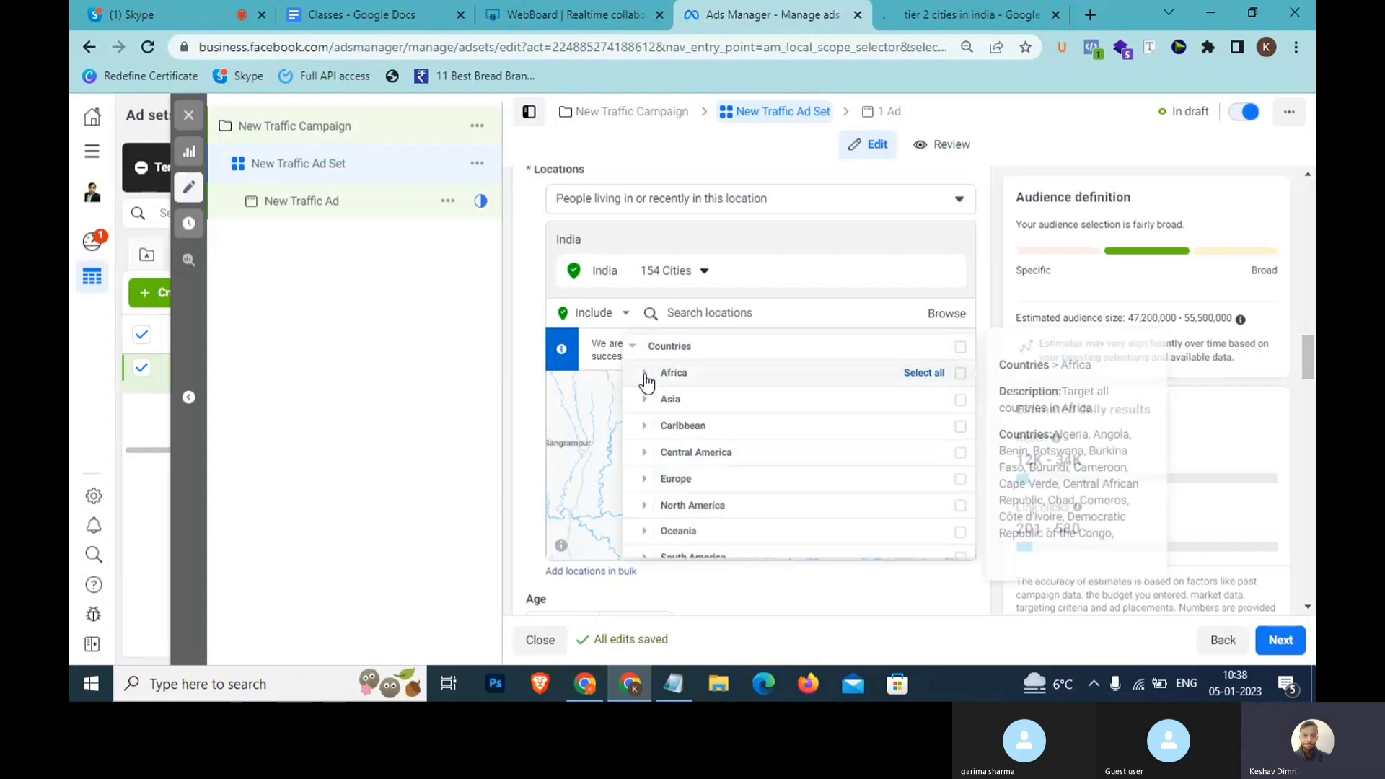
pyautogui.click(646, 377)
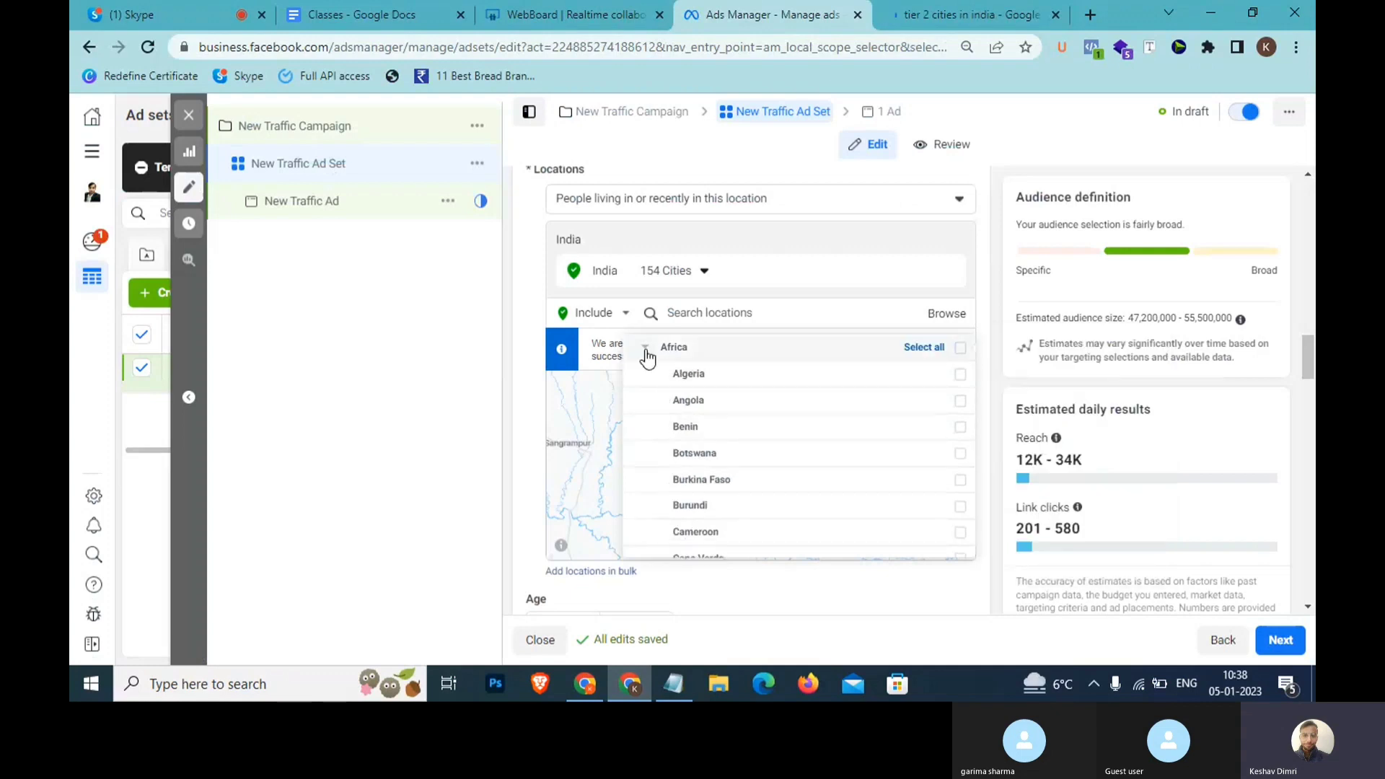
pyautogui.click(646, 350)
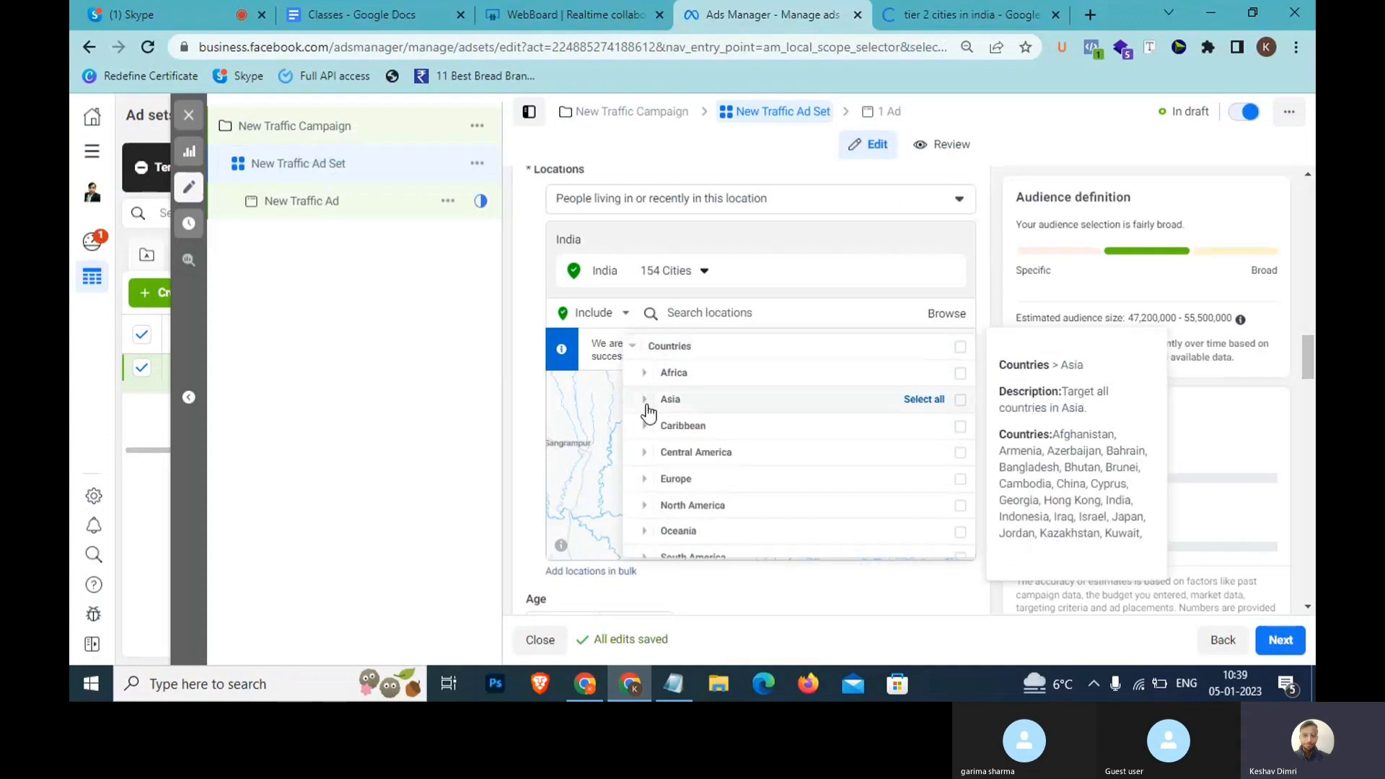
pyautogui.click(646, 404)
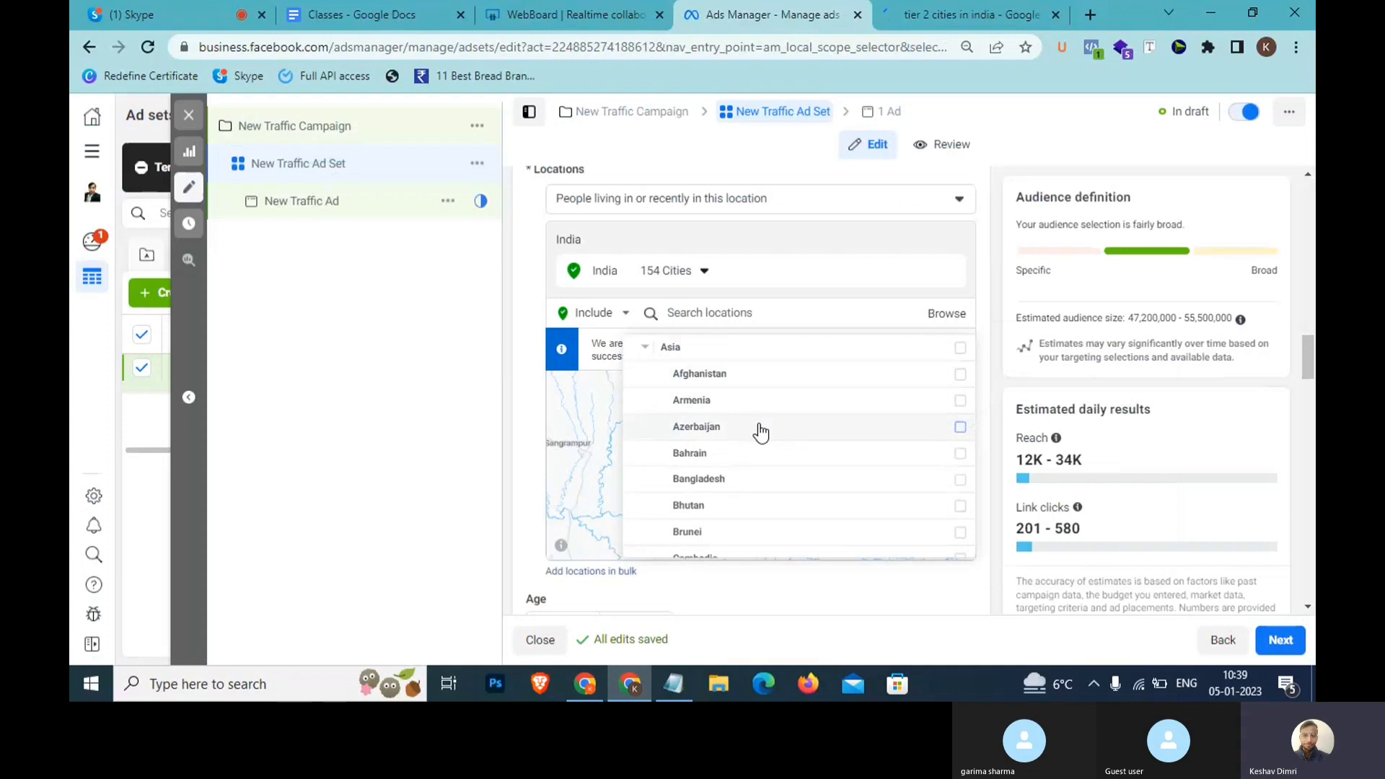
pyautogui.scroll(-1, 759, 464)
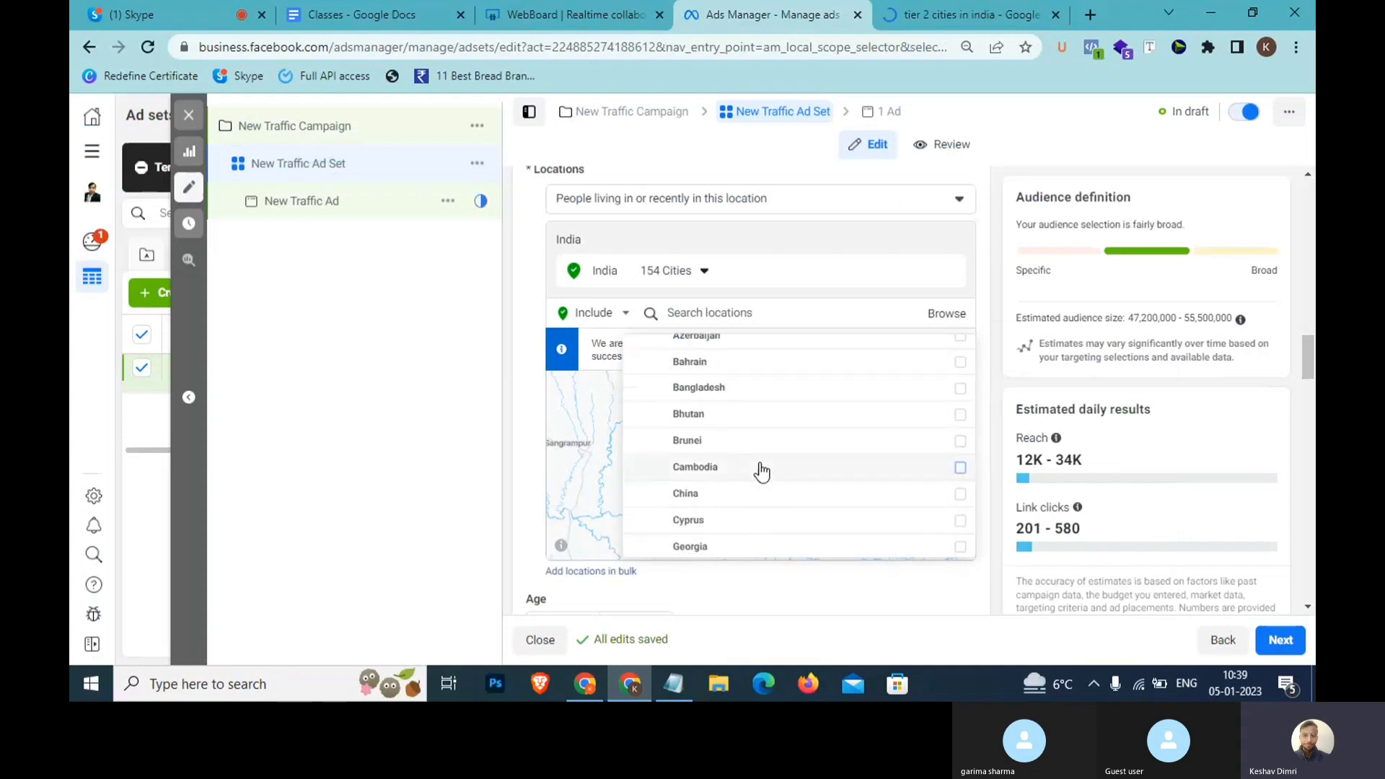
pyautogui.scroll(-2, 762, 470)
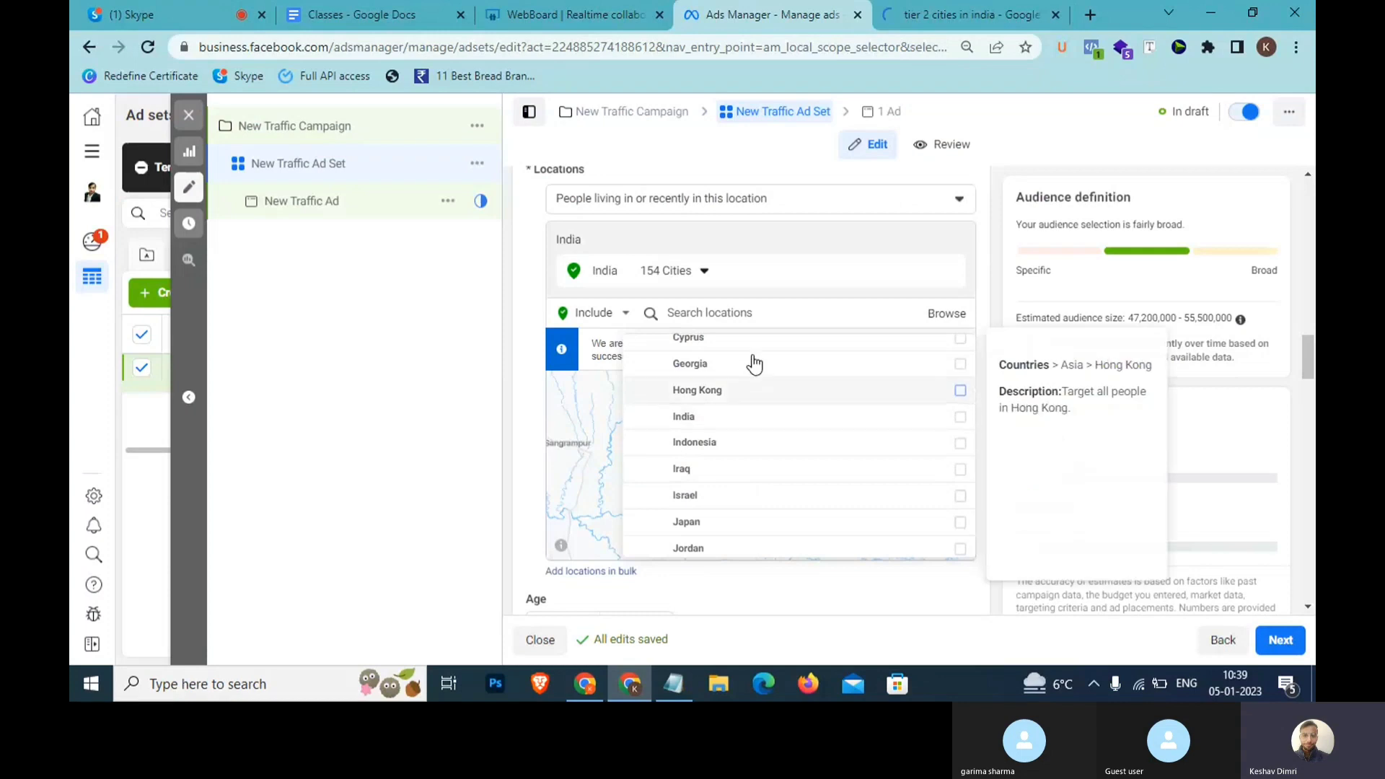
pyautogui.click(936, 318)
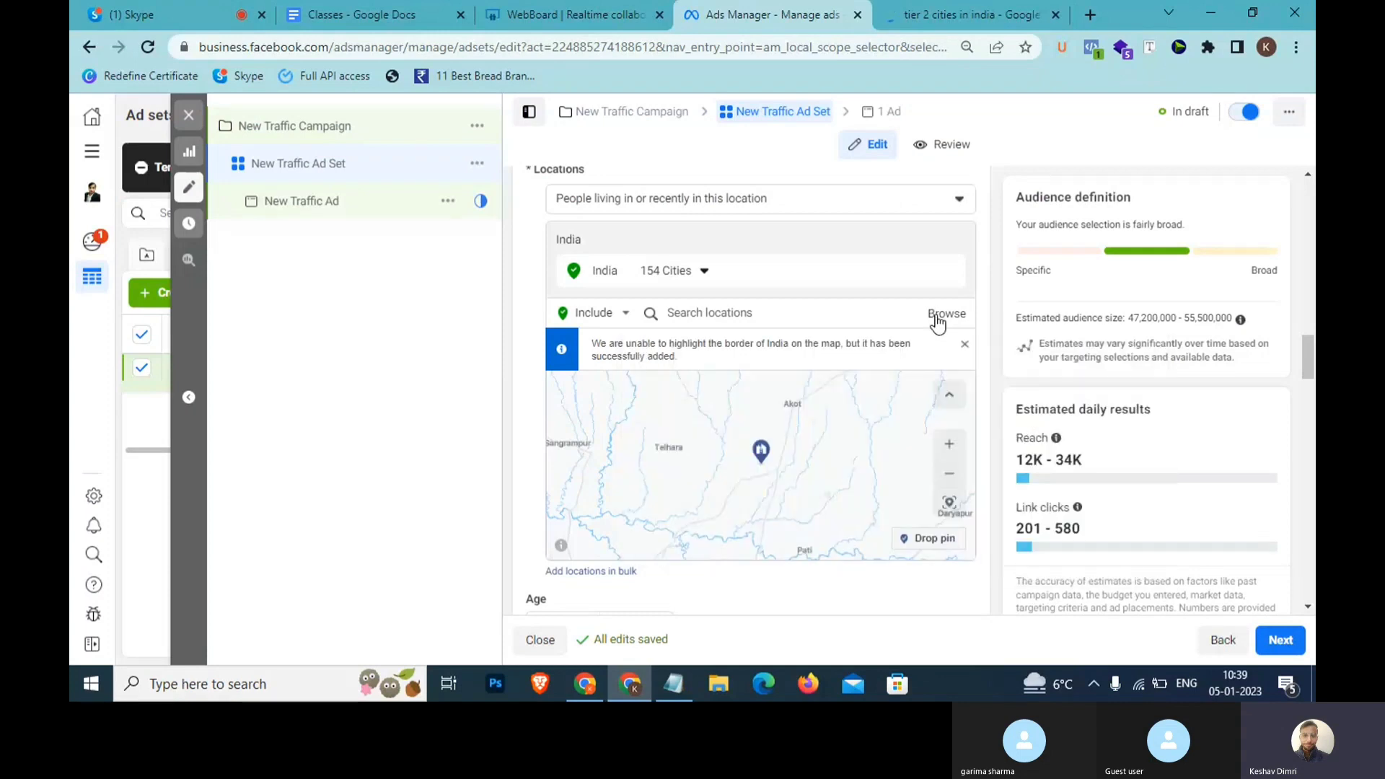
# Browse the targetable regions and examine which countries belong to Emerging Markets.
pyautogui.click(937, 317)
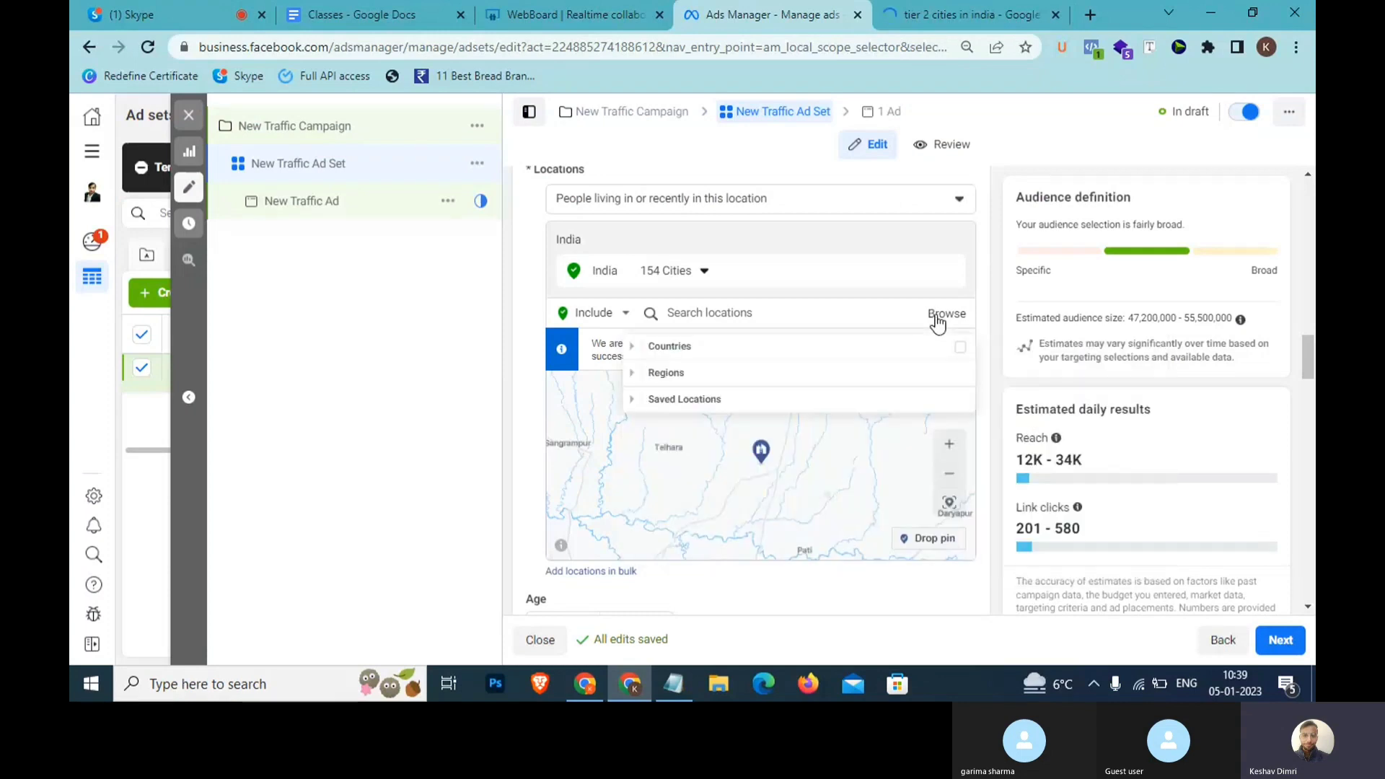
pyautogui.click(634, 382)
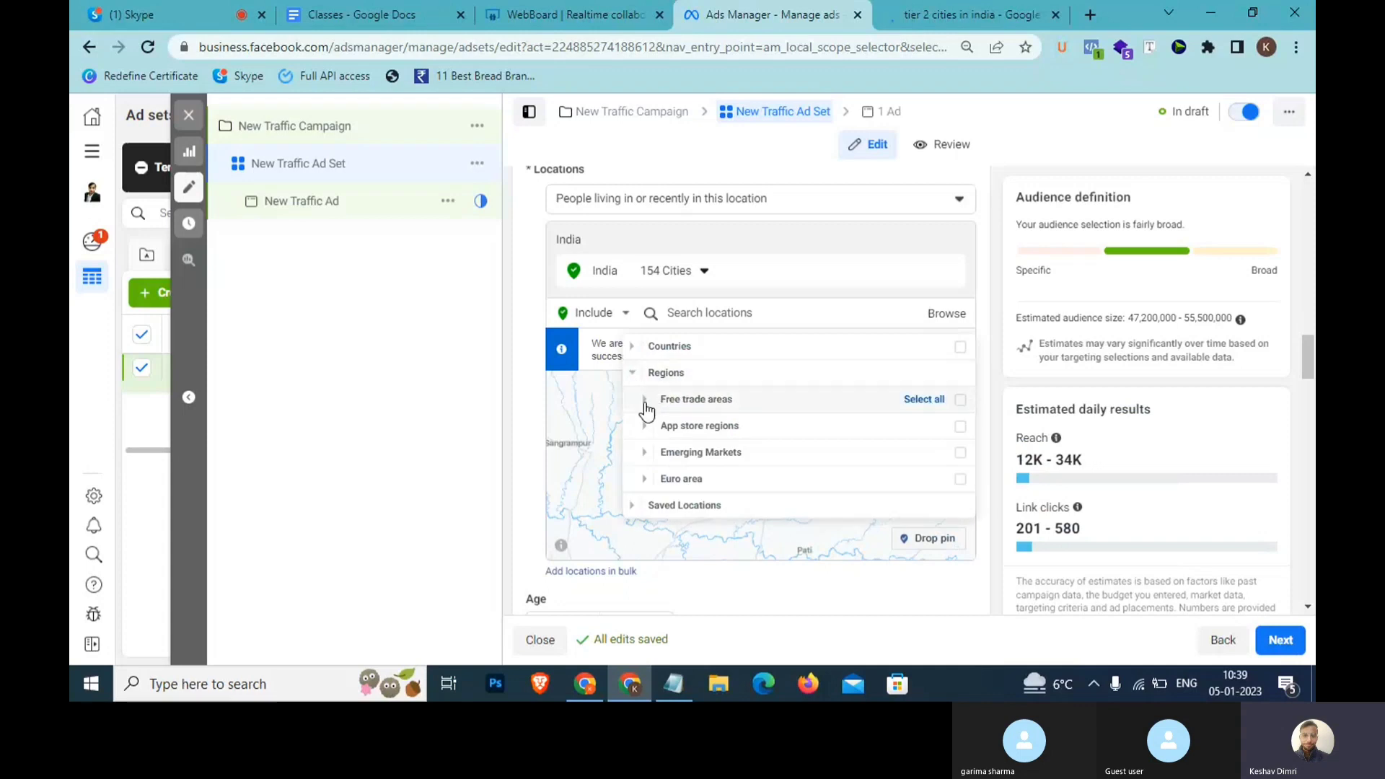
pyautogui.click(647, 453)
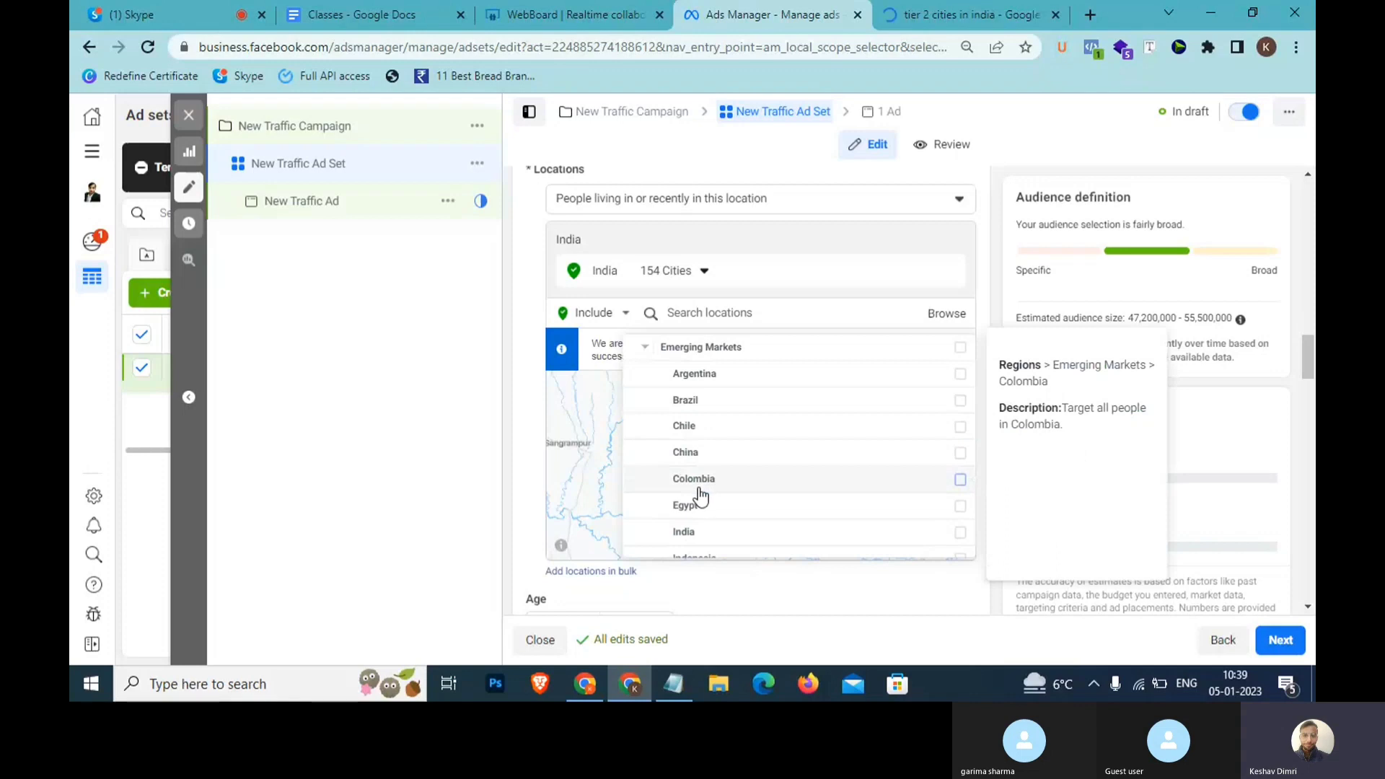
pyautogui.click(645, 354)
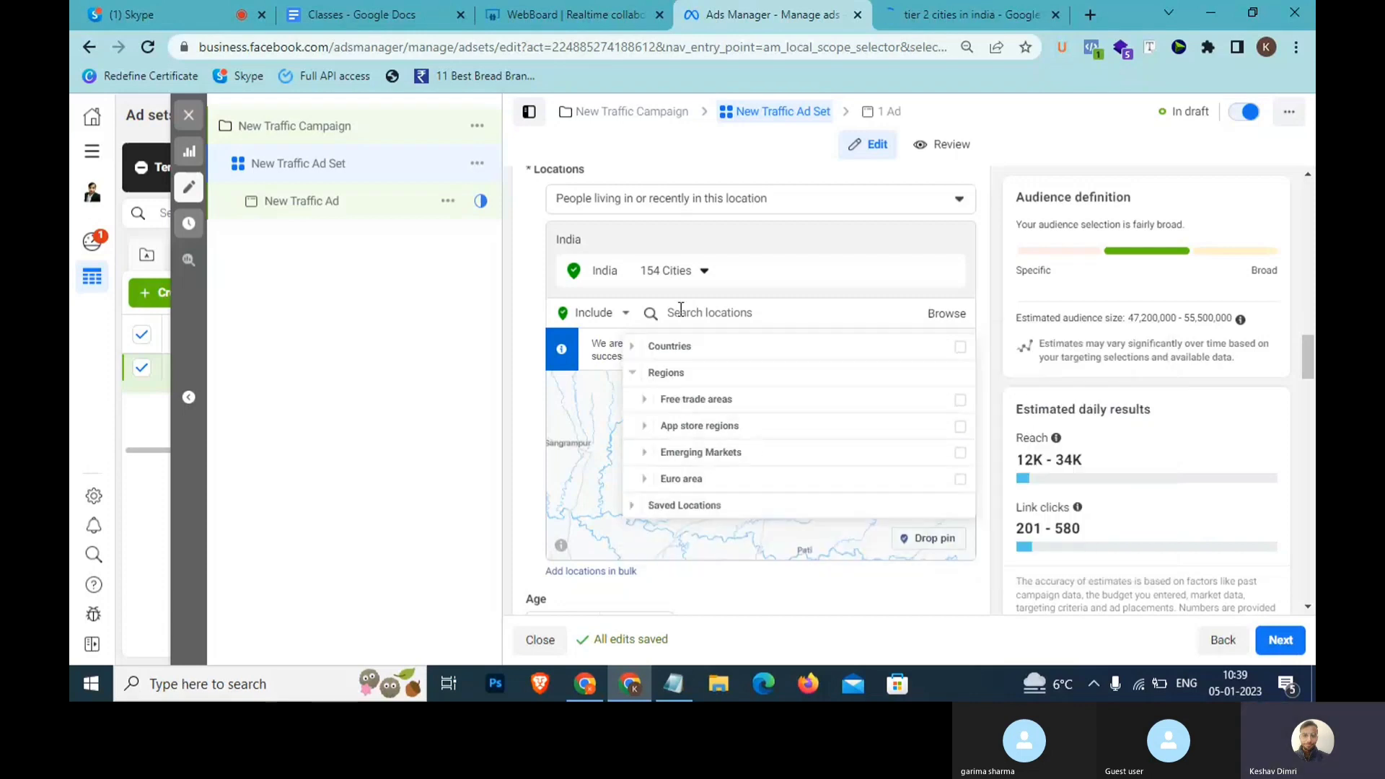
pyautogui.click(634, 374)
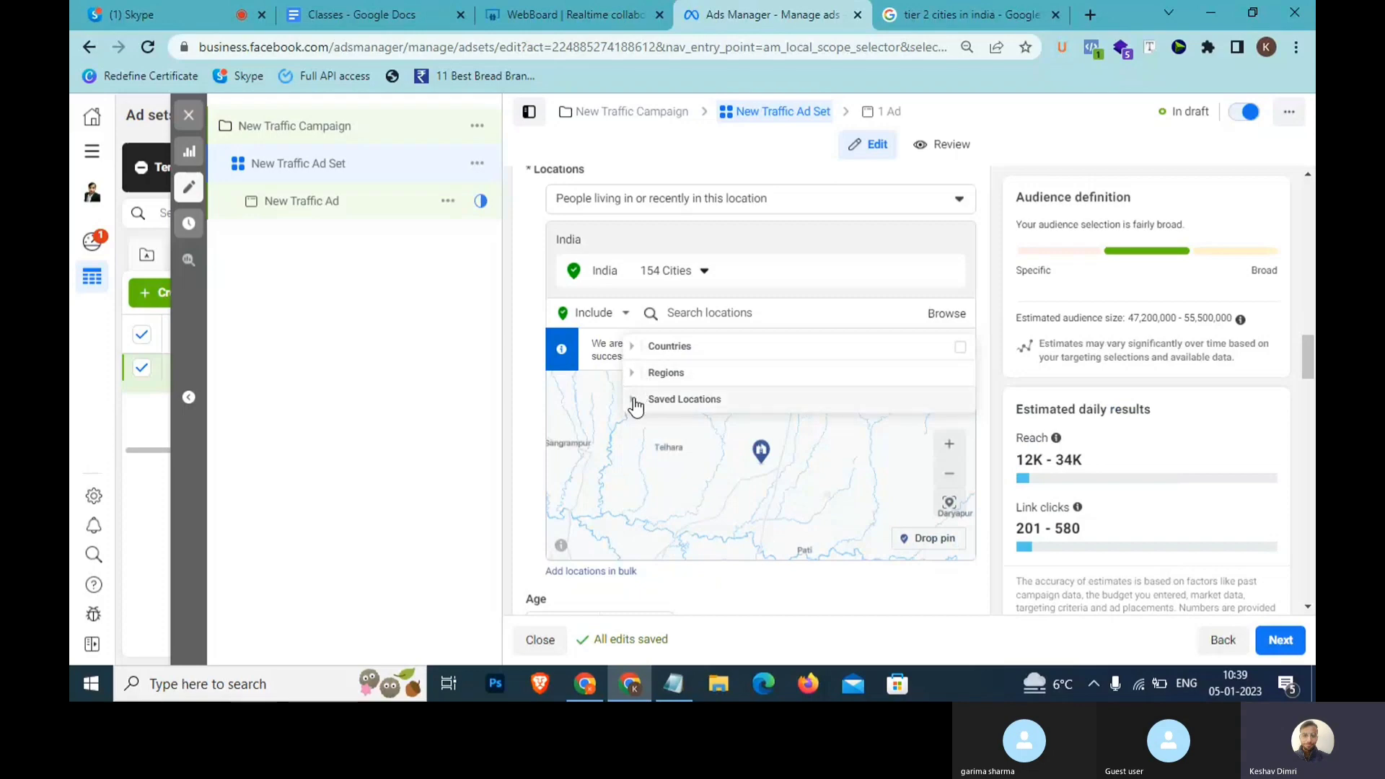
# Create a saved location list of type Regions or states containing Haryana and Punjab, and match the locations.
pyautogui.click(634, 400)
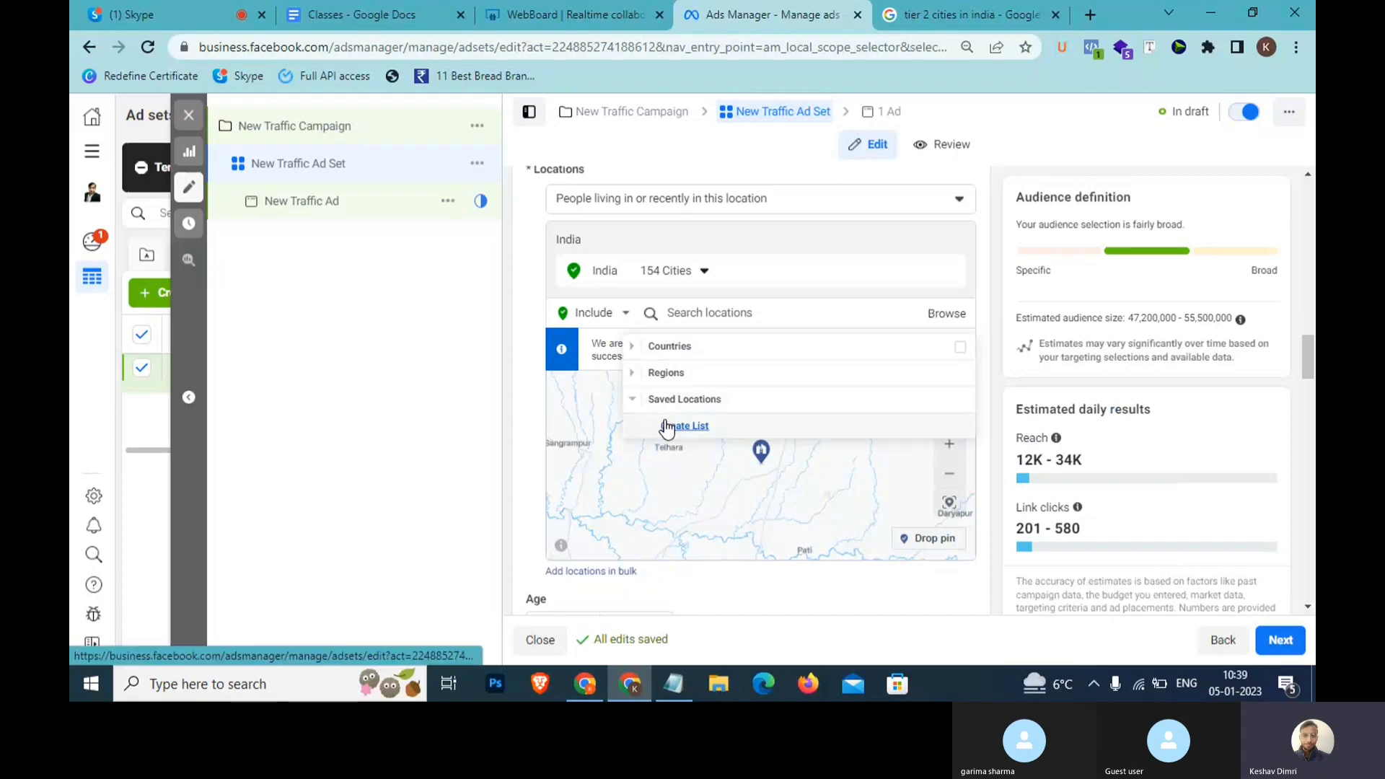
pyautogui.click(667, 427)
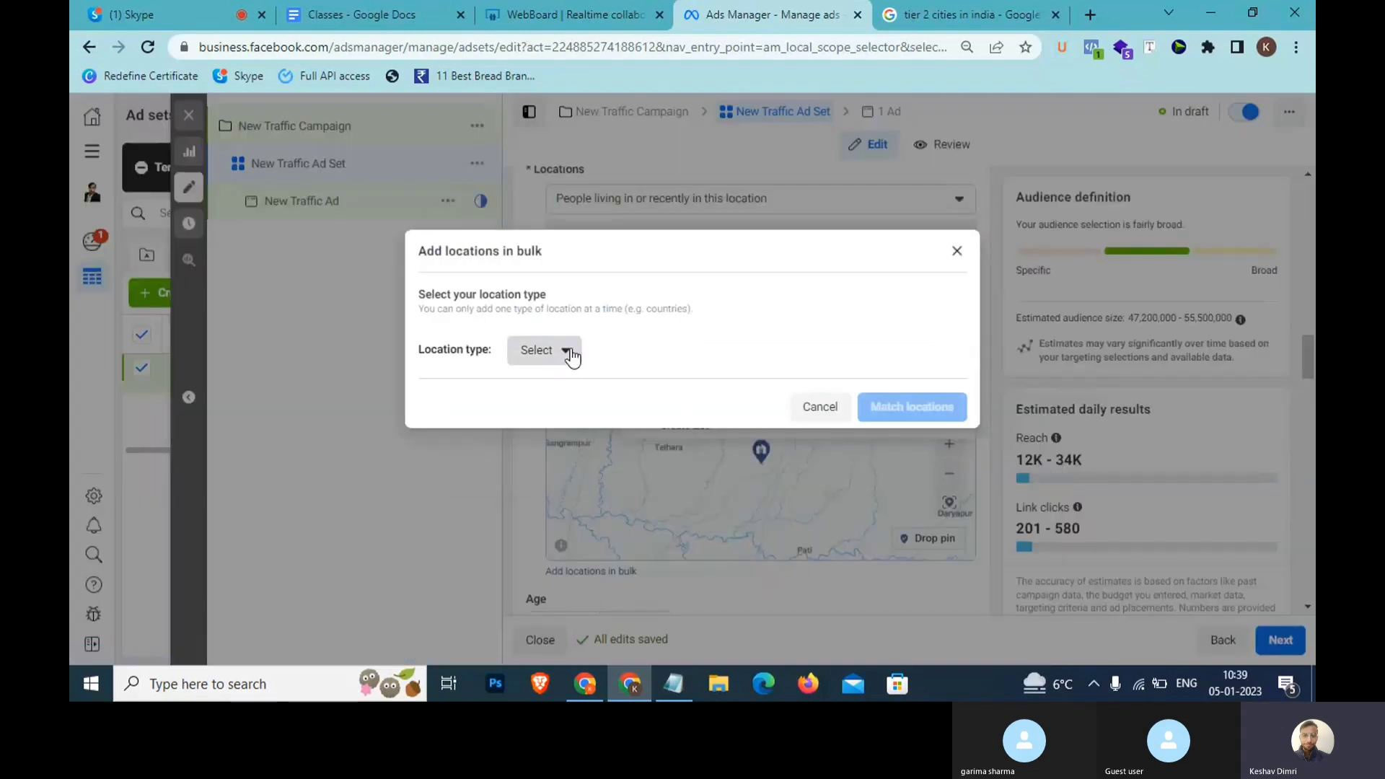
pyautogui.click(570, 353)
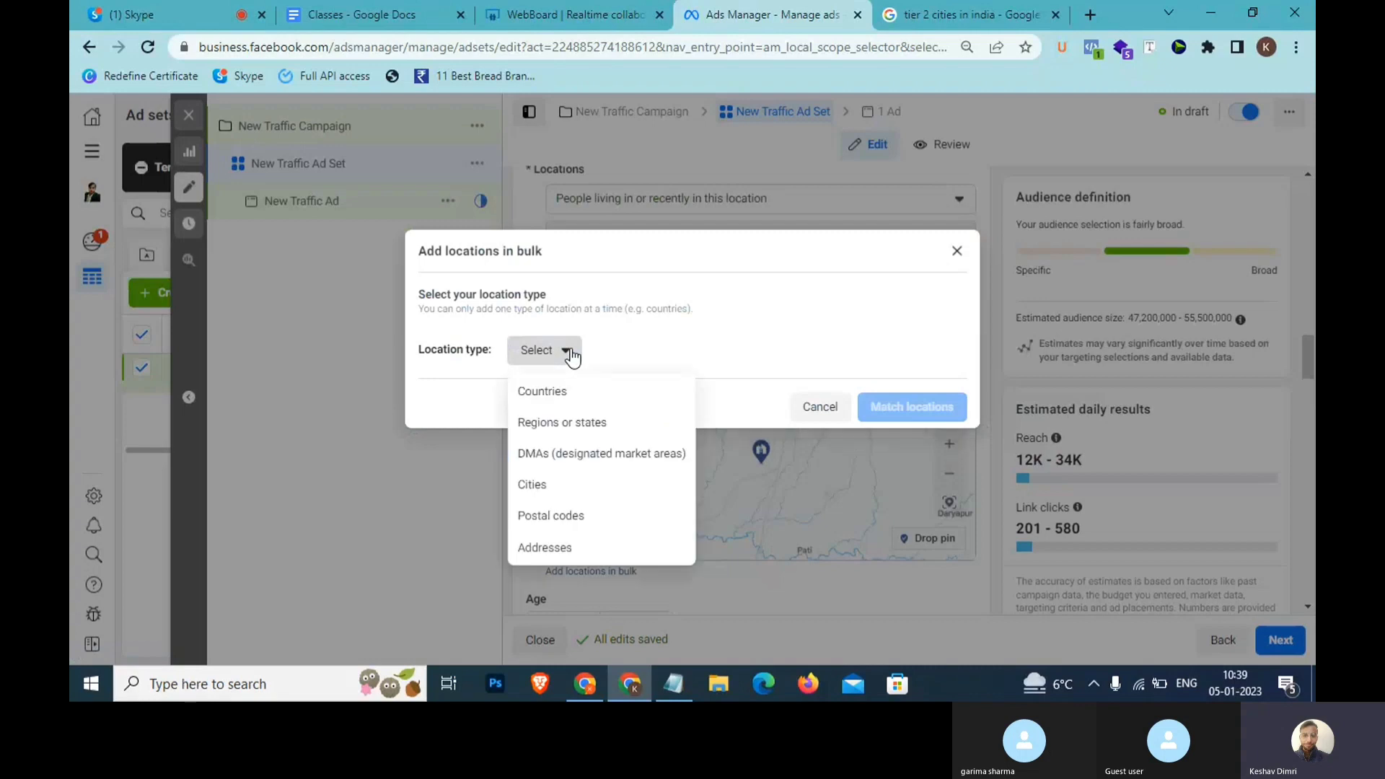
pyautogui.click(575, 426)
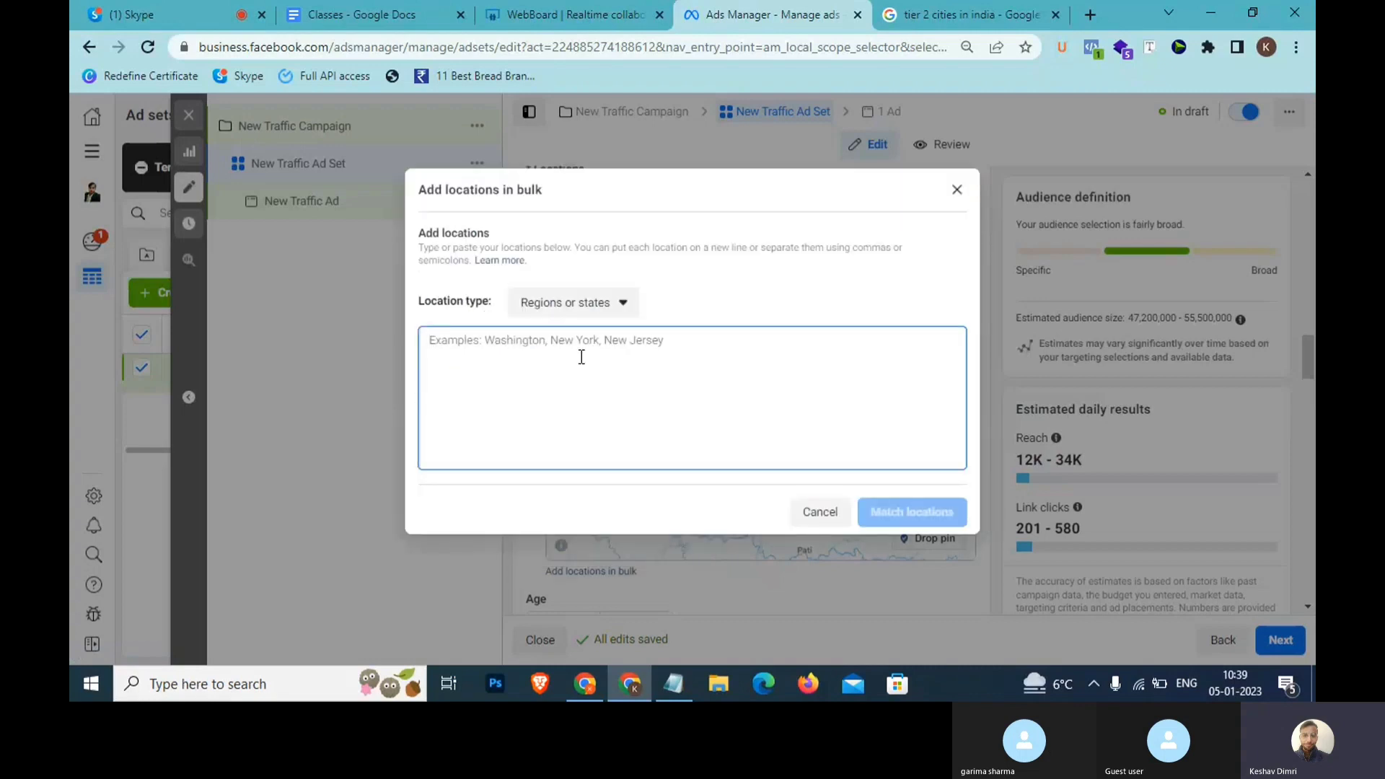
pyautogui.write('Har')
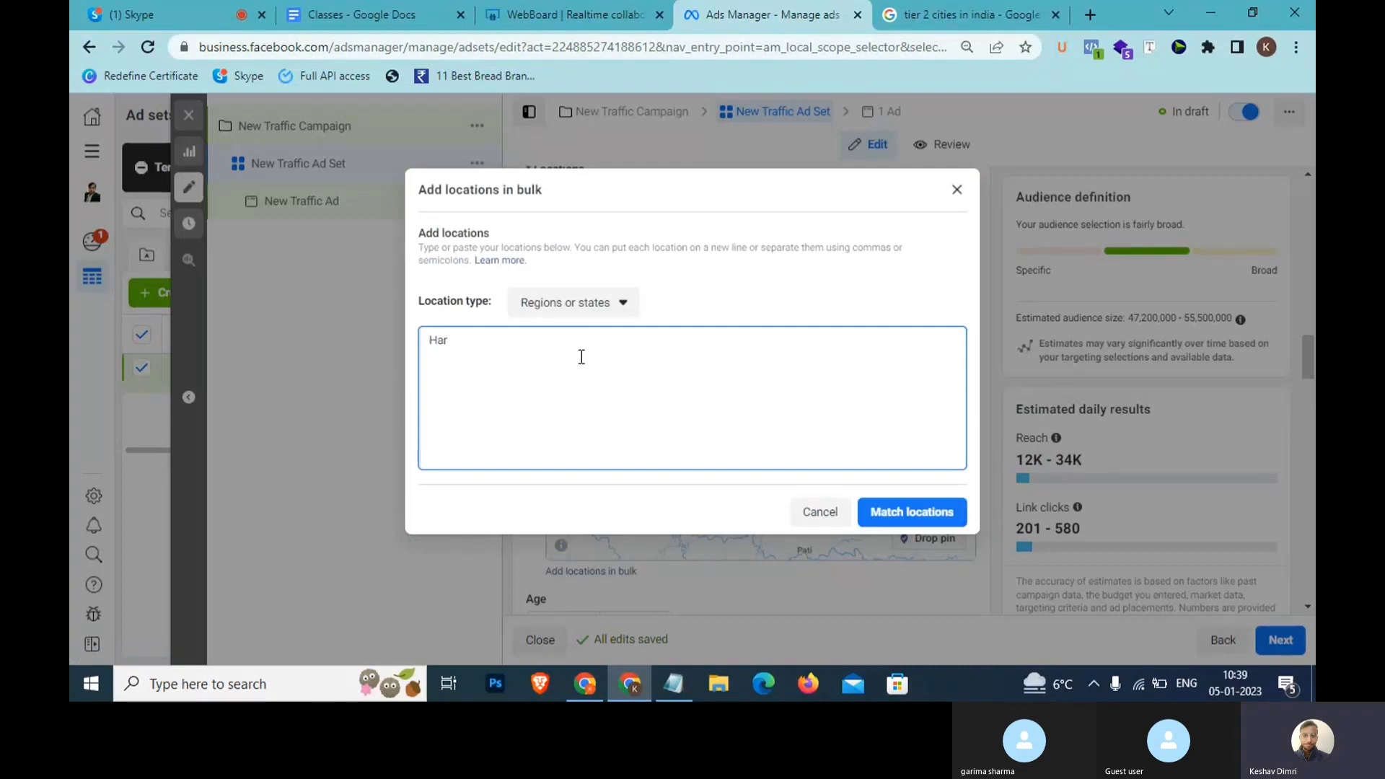
pyautogui.write('yana ')
pyautogui.write('Punjab')
pyautogui.click(887, 514)
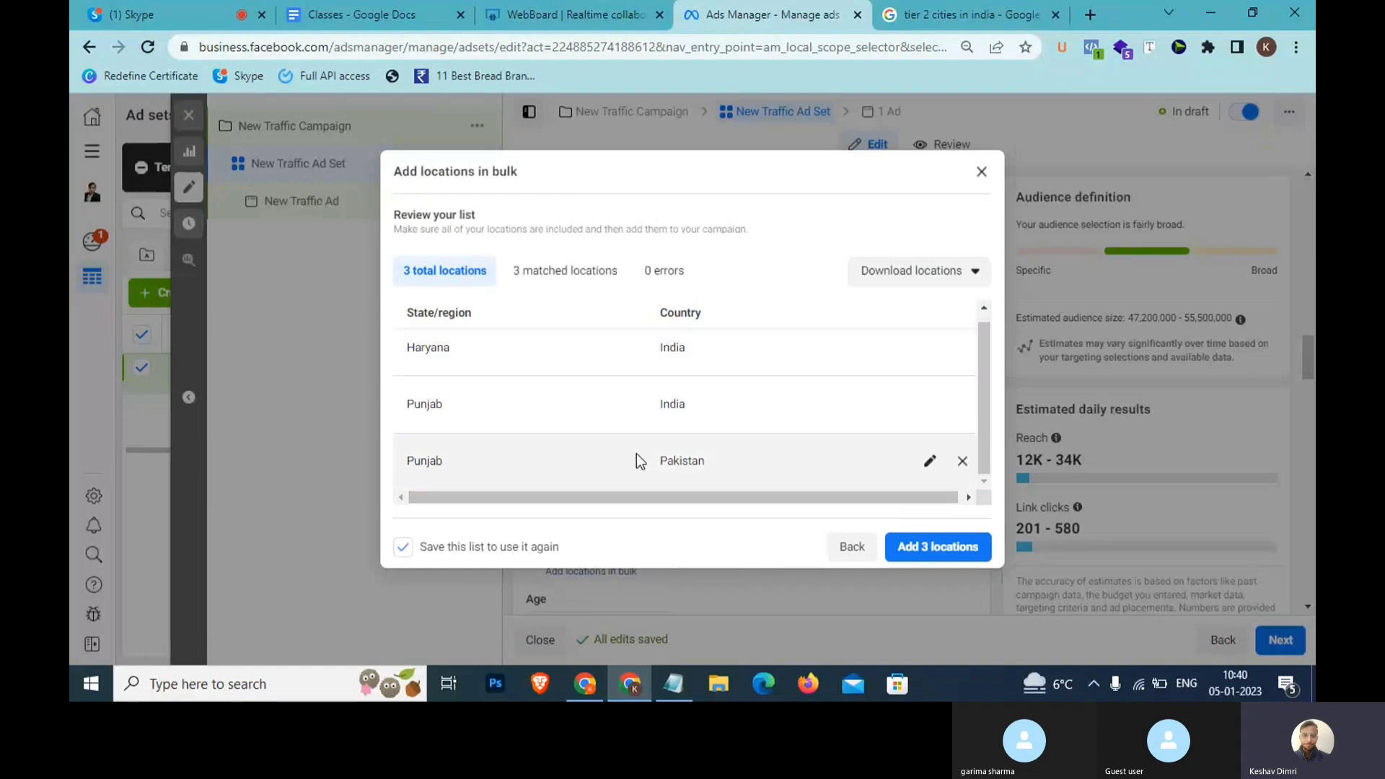
# Remove Punjab, Pakistan from the matched list and add Haryana and Punjab, India to the ad set, reaching the list name entry.
pyautogui.click(961, 463)
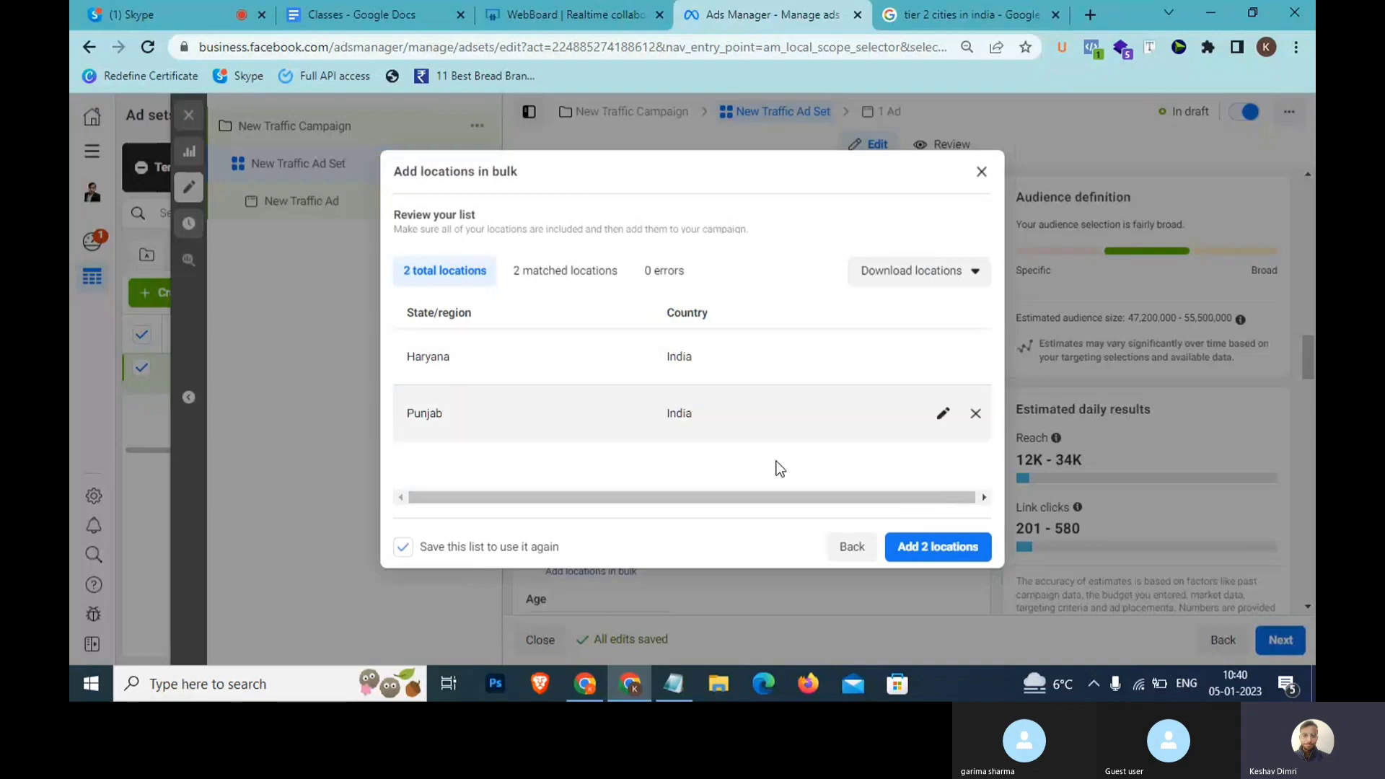
pyautogui.click(946, 549)
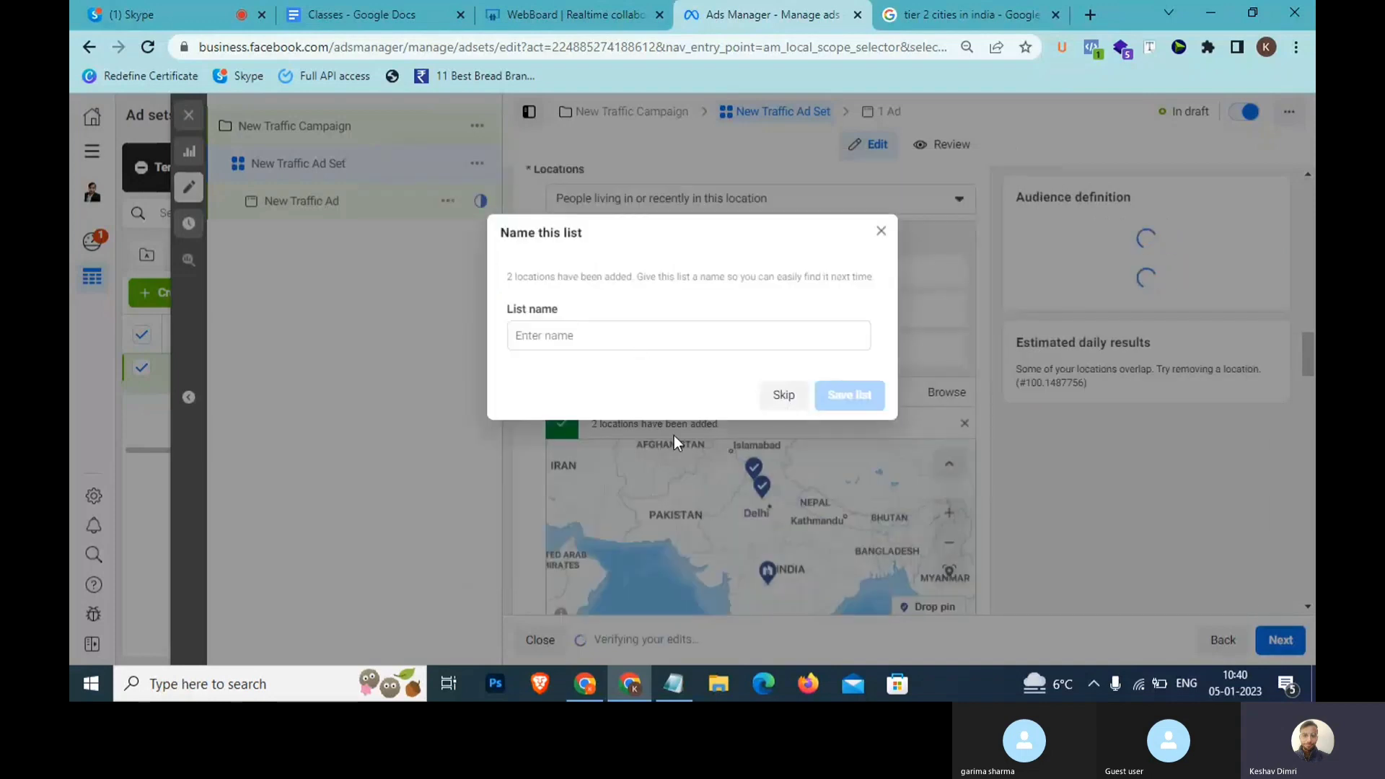
pyautogui.click(604, 342)
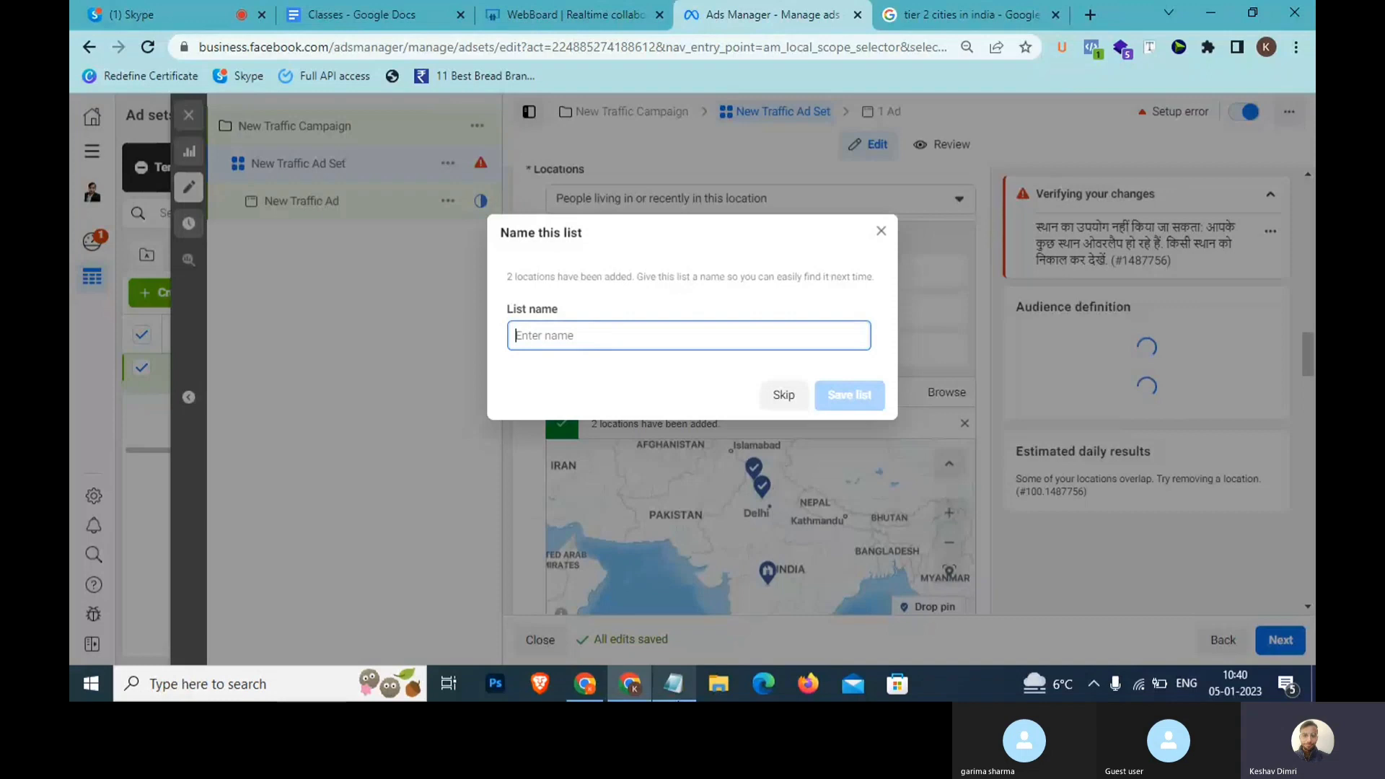
# In Notepad, add the note "Audience Saved >> Locations Saved >>" below the UPSC entry, separated by a blank line.
pyautogui.click(678, 697)
pyautogui.click(1215, 509)
pyautogui.press('Return')
pyautogui.press('Return')
pyautogui.write('Au')
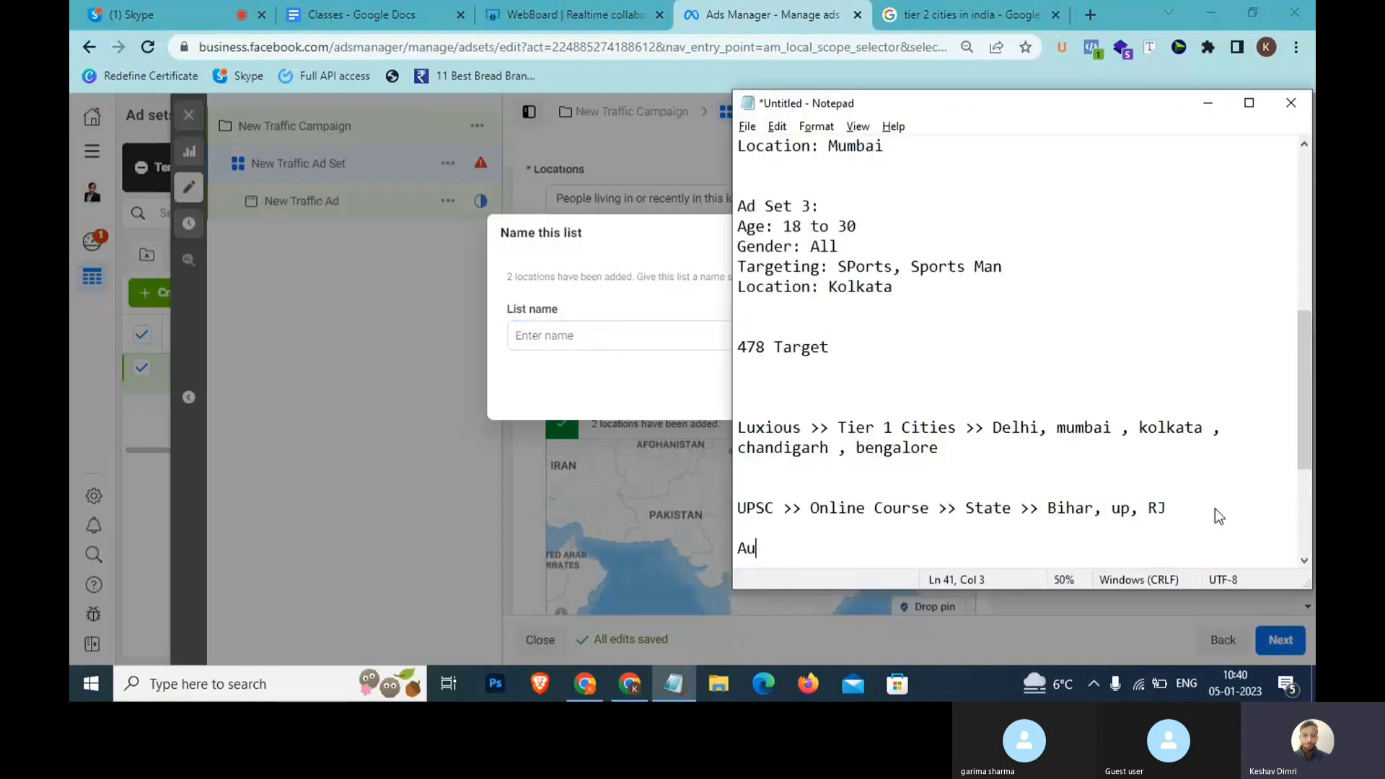
pyautogui.write('dience Saved >> L')
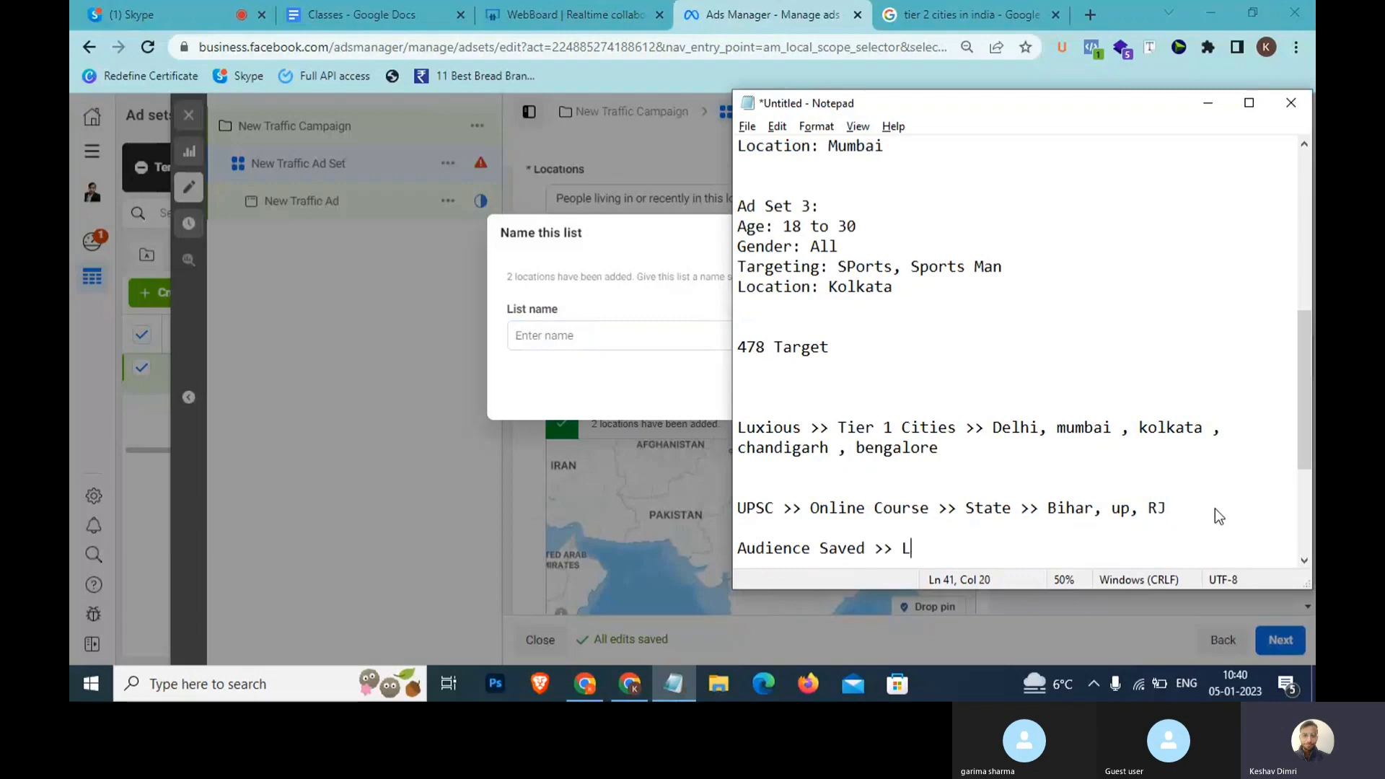
pyautogui.write('ocations Saved >')
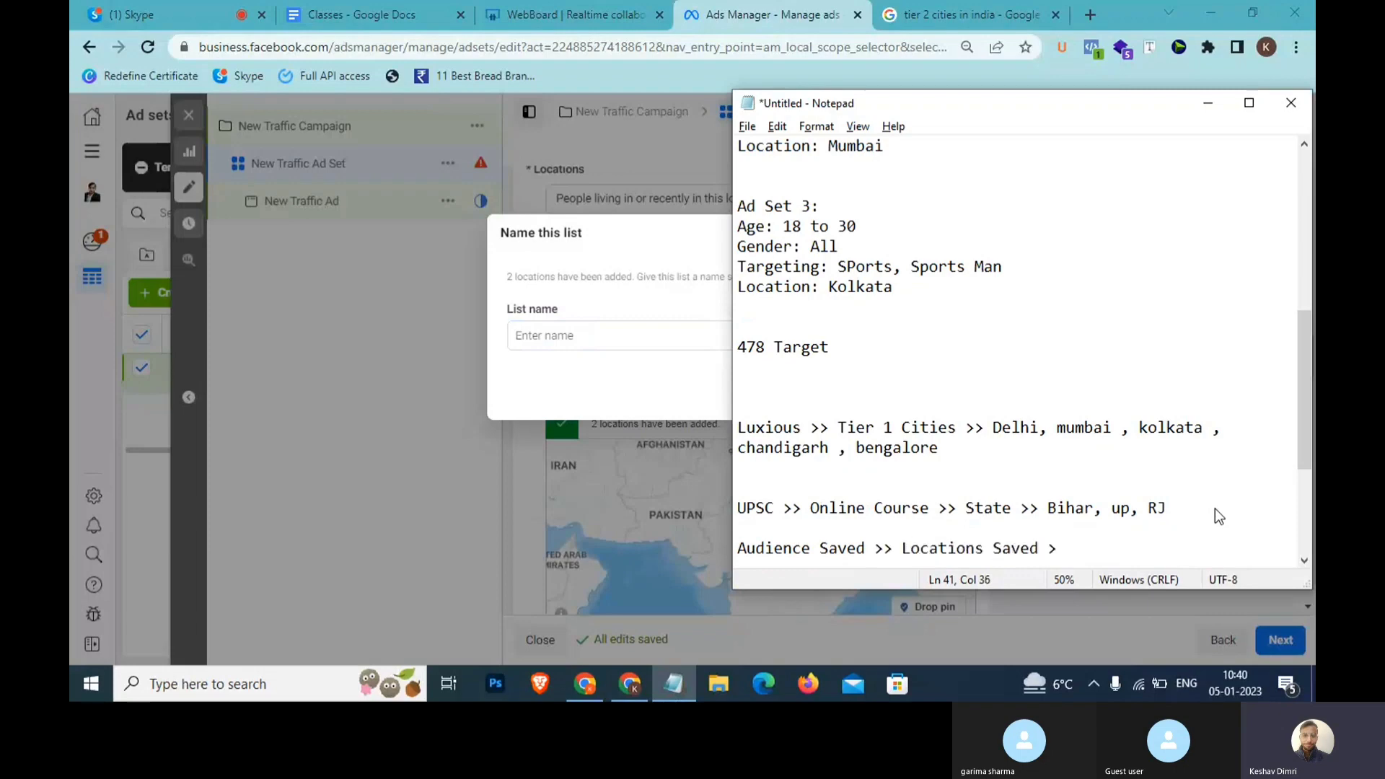
pyautogui.write('>')
# Add the note "Tier 1 Cities >> 20 Location >> List Save" twelve lines below the Audience Saved entry.
pyautogui.press('Return')
pyautogui.press('Return')
pyautogui.press('Return')
pyautogui.press('Return')
pyautogui.press('Return')
pyautogui.press('Return')
pyautogui.press('Return')
pyautogui.press('Return')
pyautogui.press('Return')
pyautogui.press('Return')
pyautogui.press('Return')
pyautogui.press('Return')
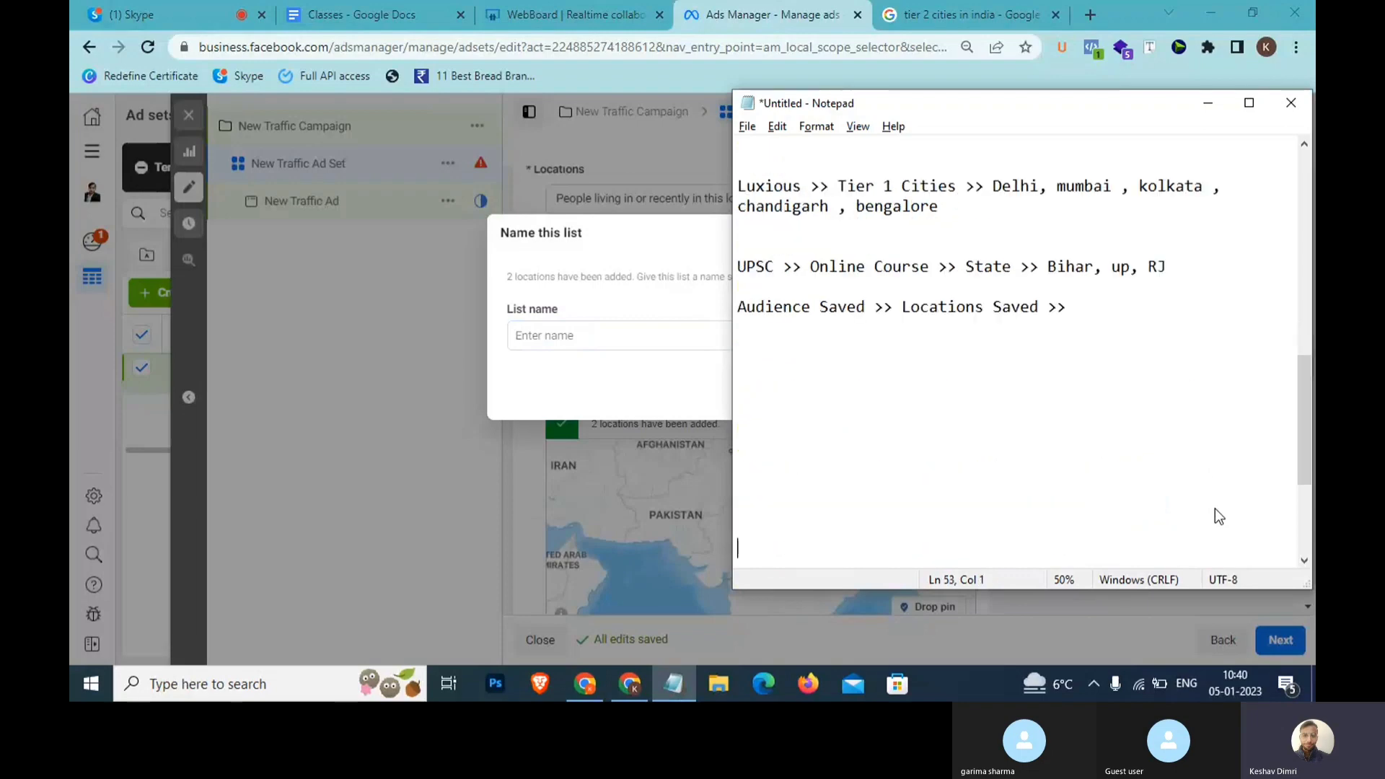
pyautogui.write('Tier 1 Cities >> 20')
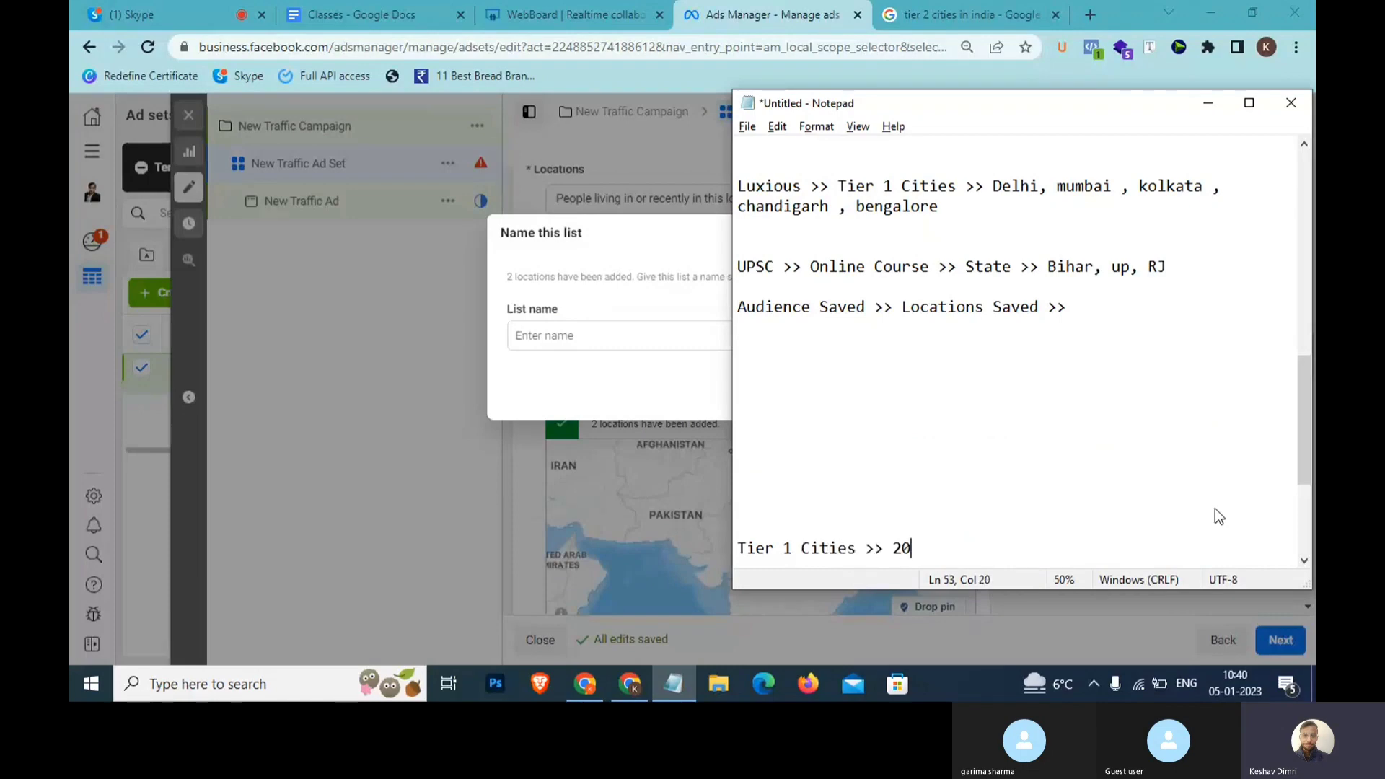
pyautogui.write(' Location >> List Save')
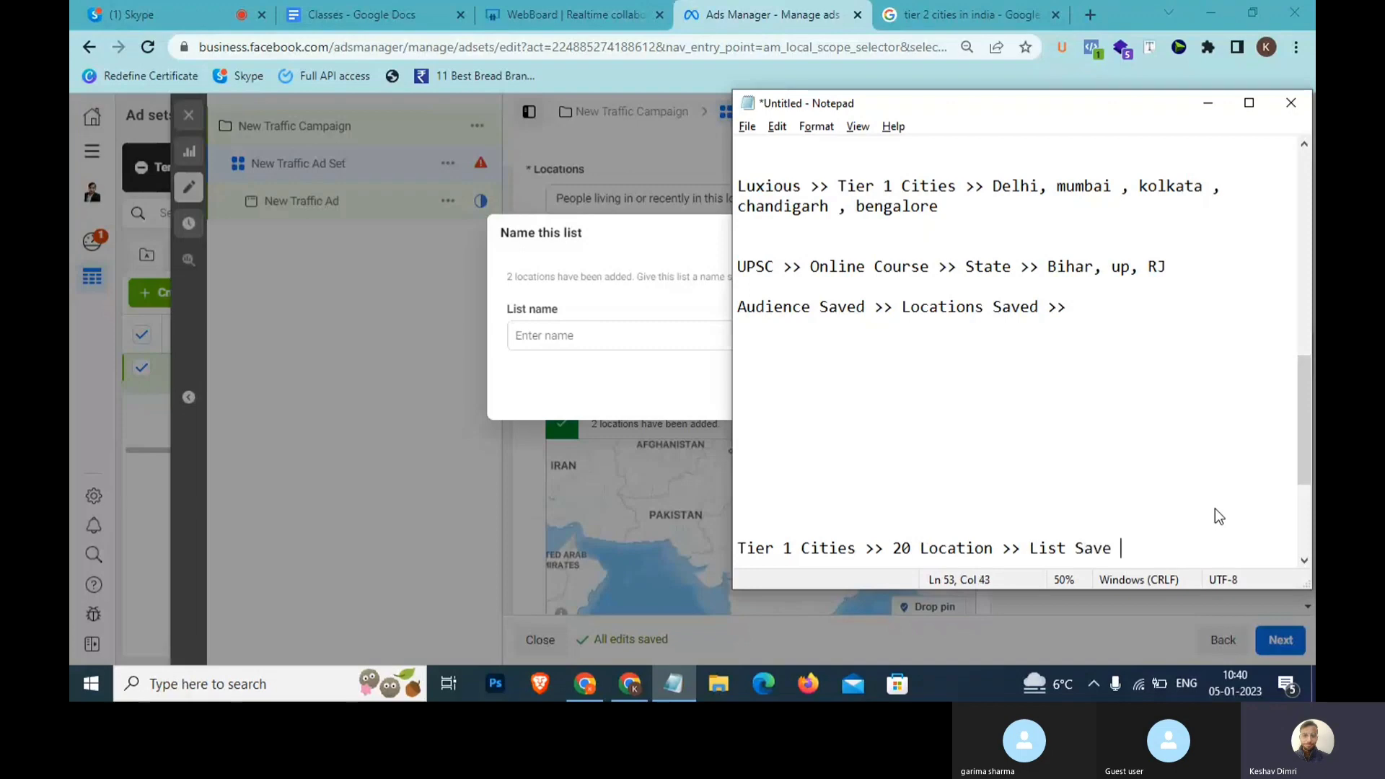
# Return to Ads Manager and dismiss the list naming dialog without saving the location list.
pyautogui.press('Tab')
pyautogui.click(621, 345)
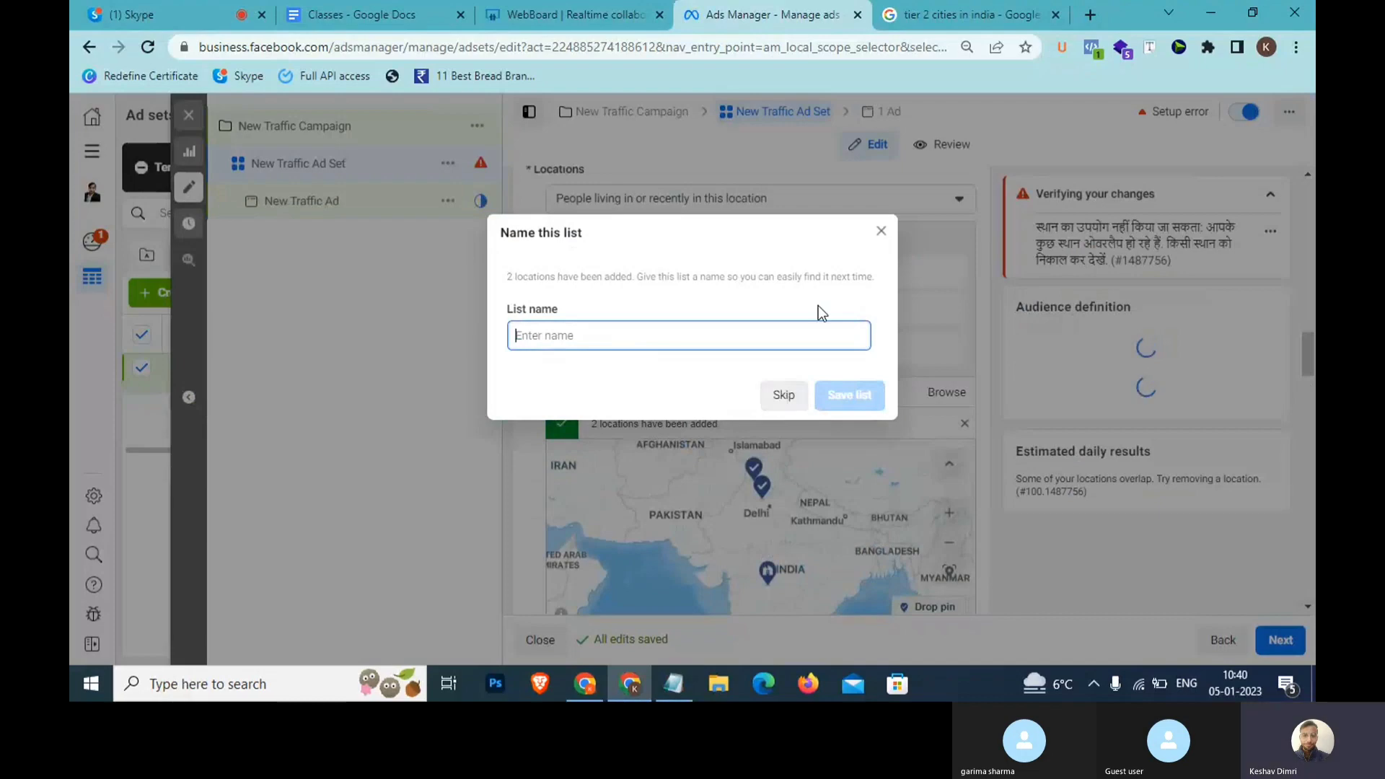
pyautogui.click(881, 231)
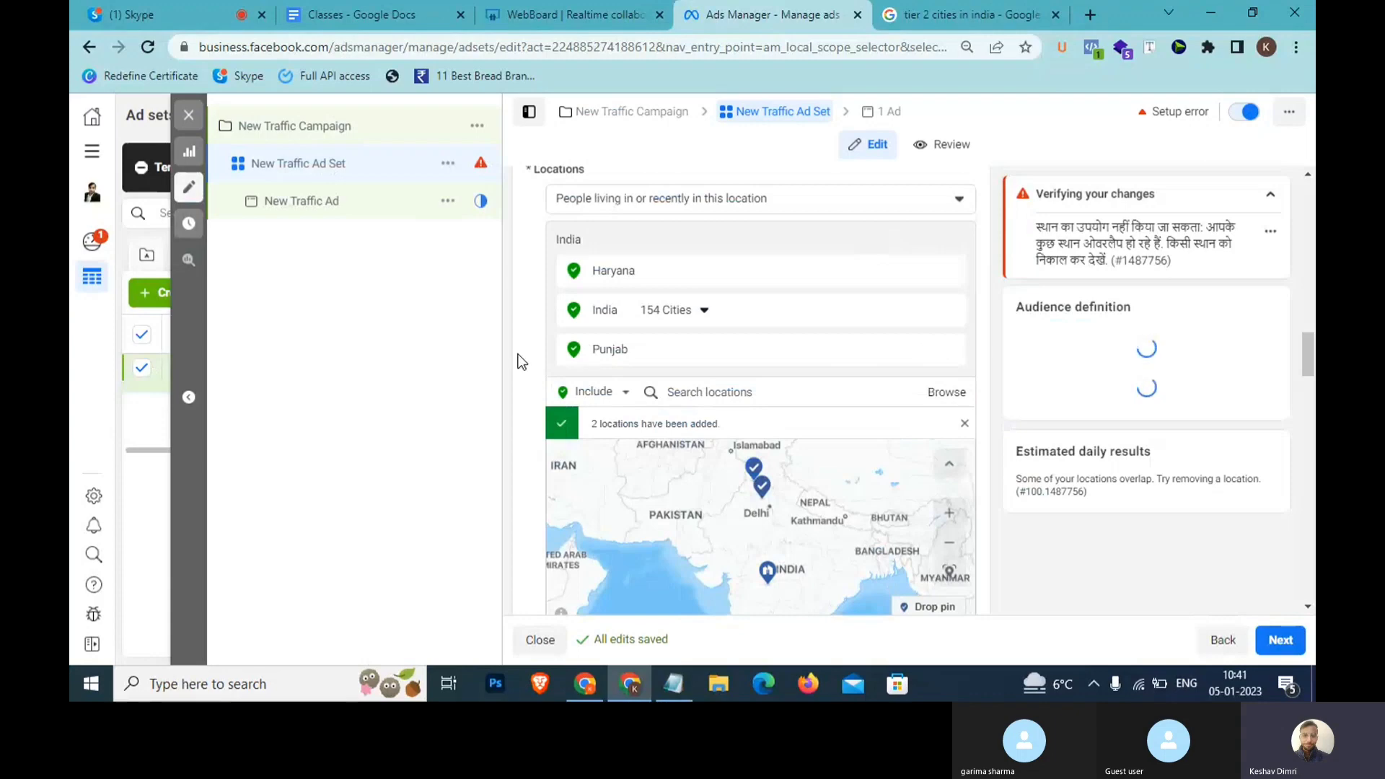
# Remove Haryana and the 154 Cities entry for India from the ad set's locations, keeping only Punjab.
pyautogui.scroll(1, 522, 363)
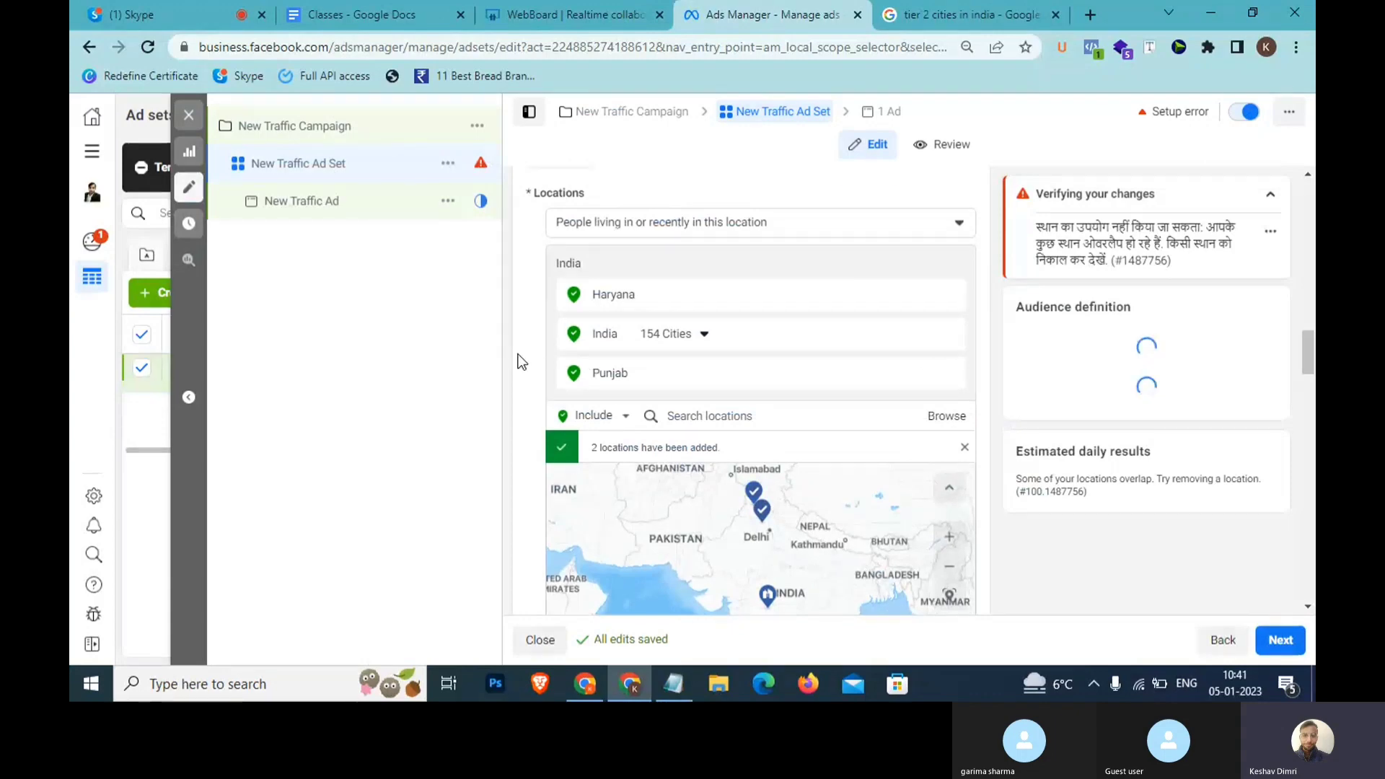
pyautogui.scroll(3, 523, 363)
pyautogui.click(638, 288)
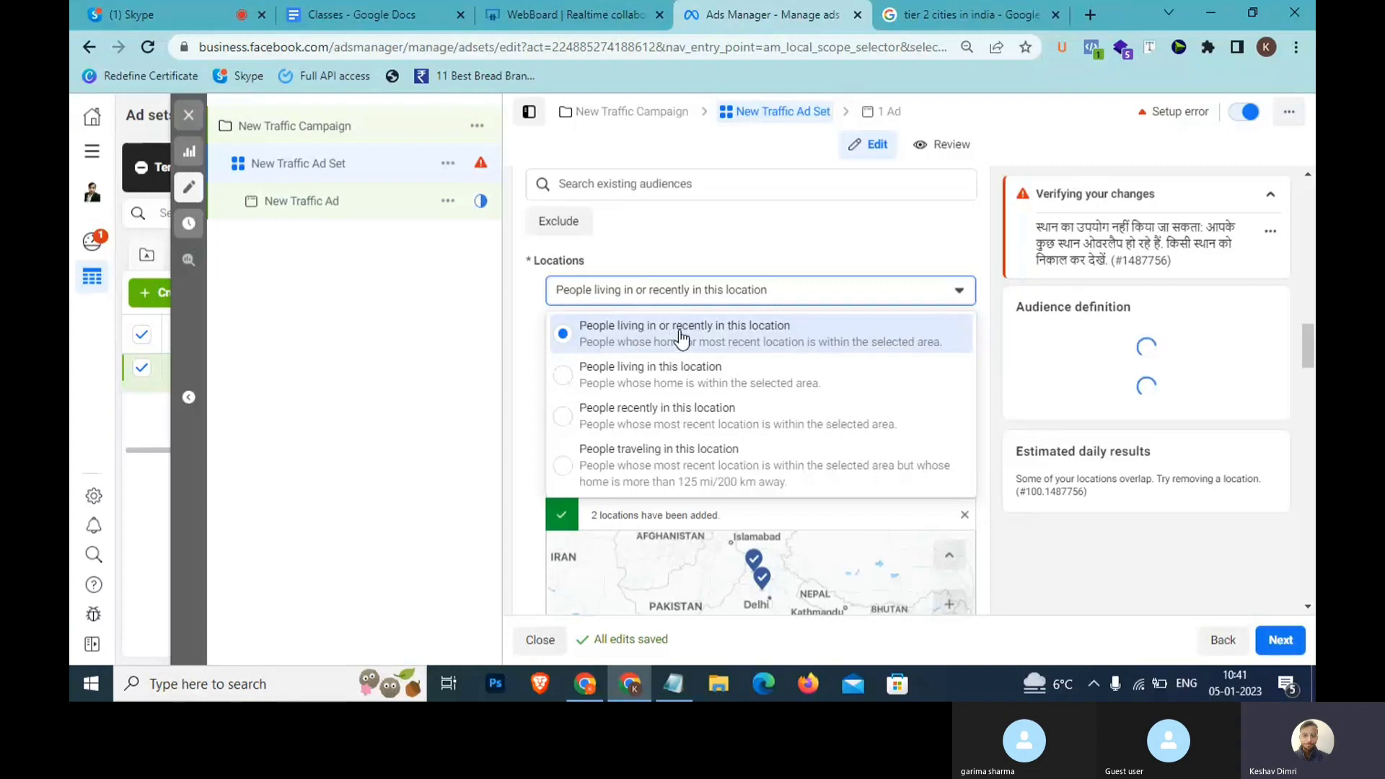
pyautogui.click(526, 396)
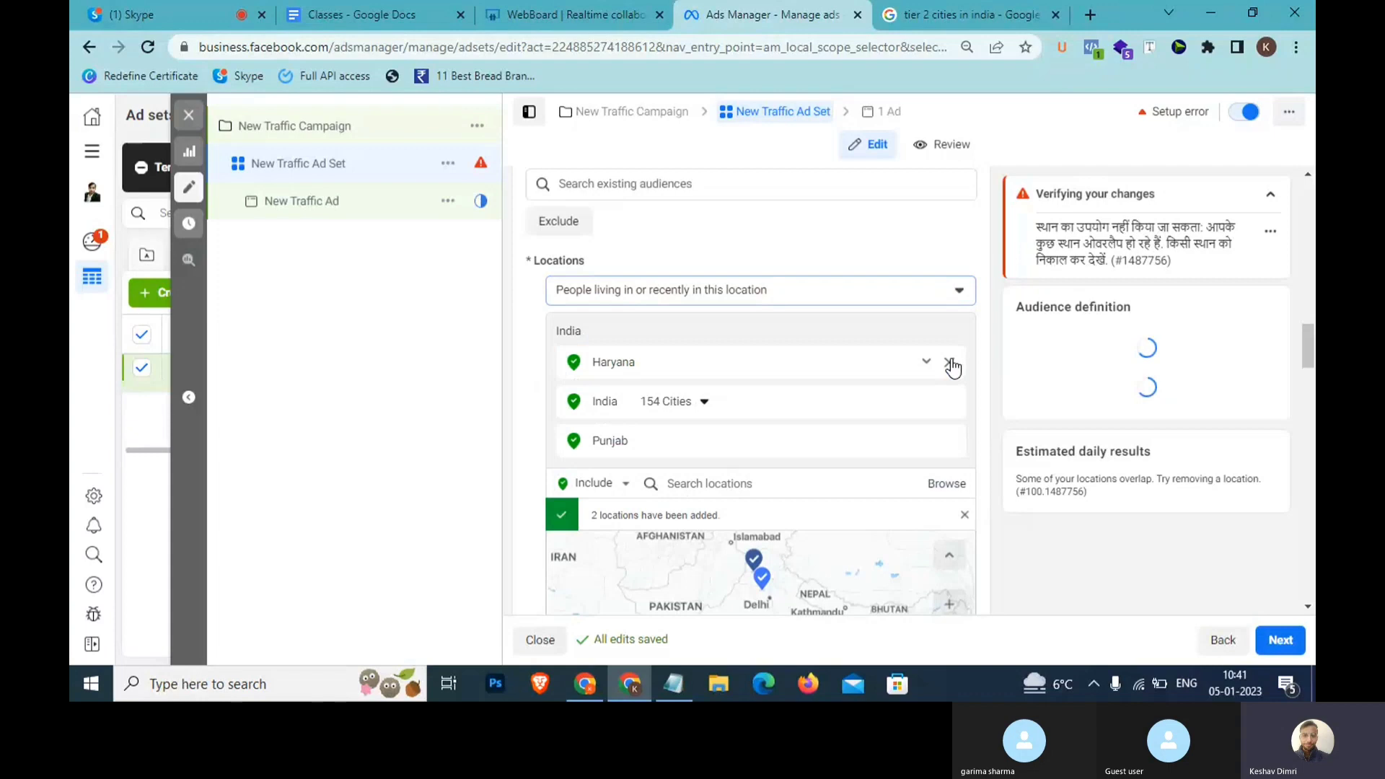
pyautogui.click(949, 363)
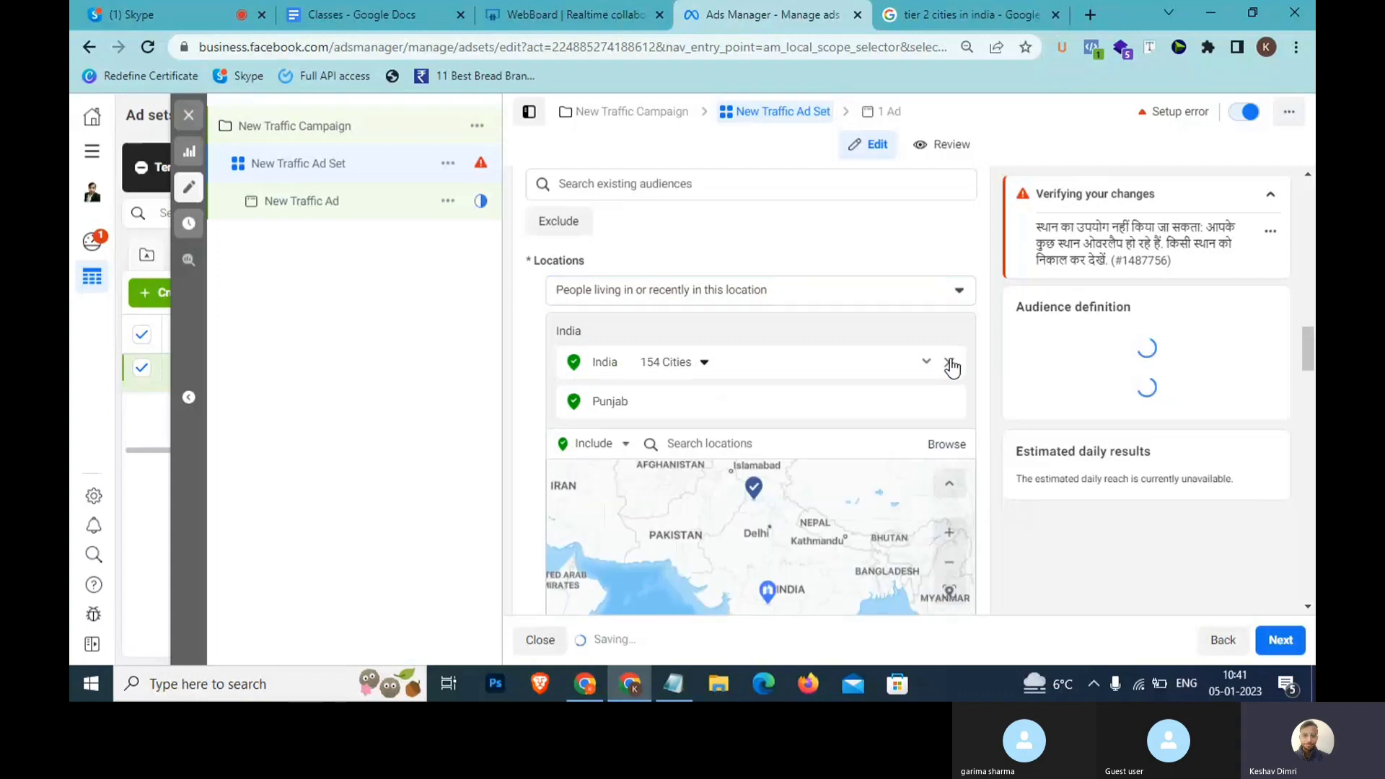
pyautogui.click(949, 363)
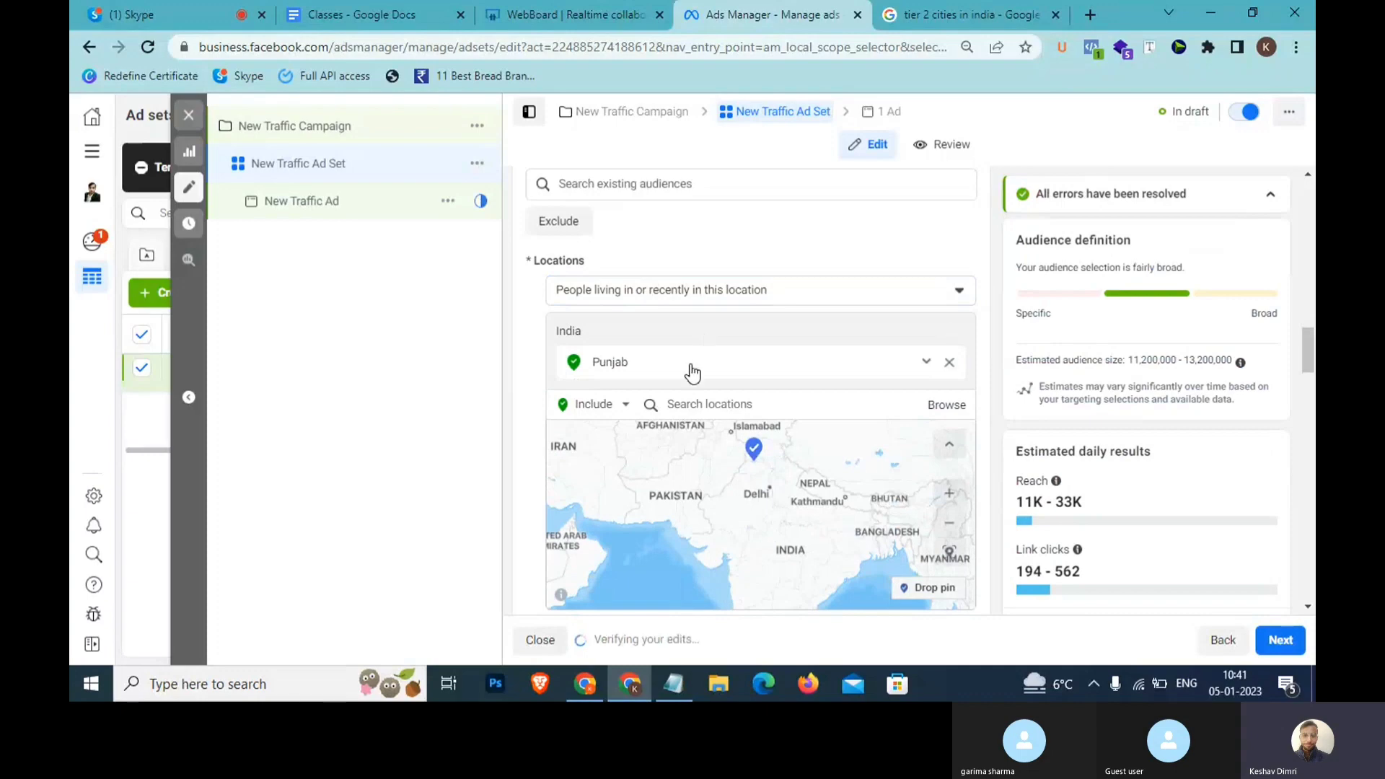
# Expand the ad set's location audience options, switch to the WebBoard whiteboard and delete all objects on its page.
pyautogui.click(752, 287)
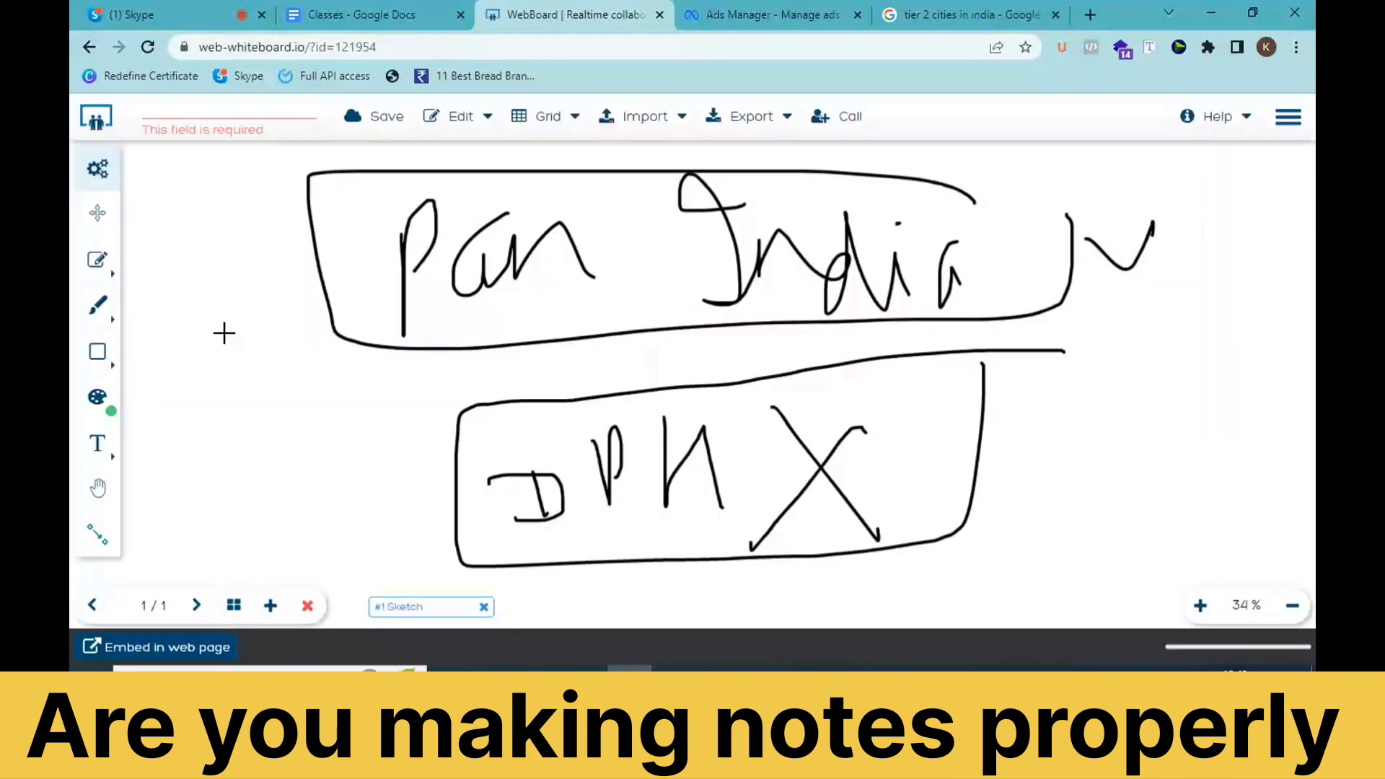
pyautogui.moveTo(97, 260)
pyautogui.click(189, 263)
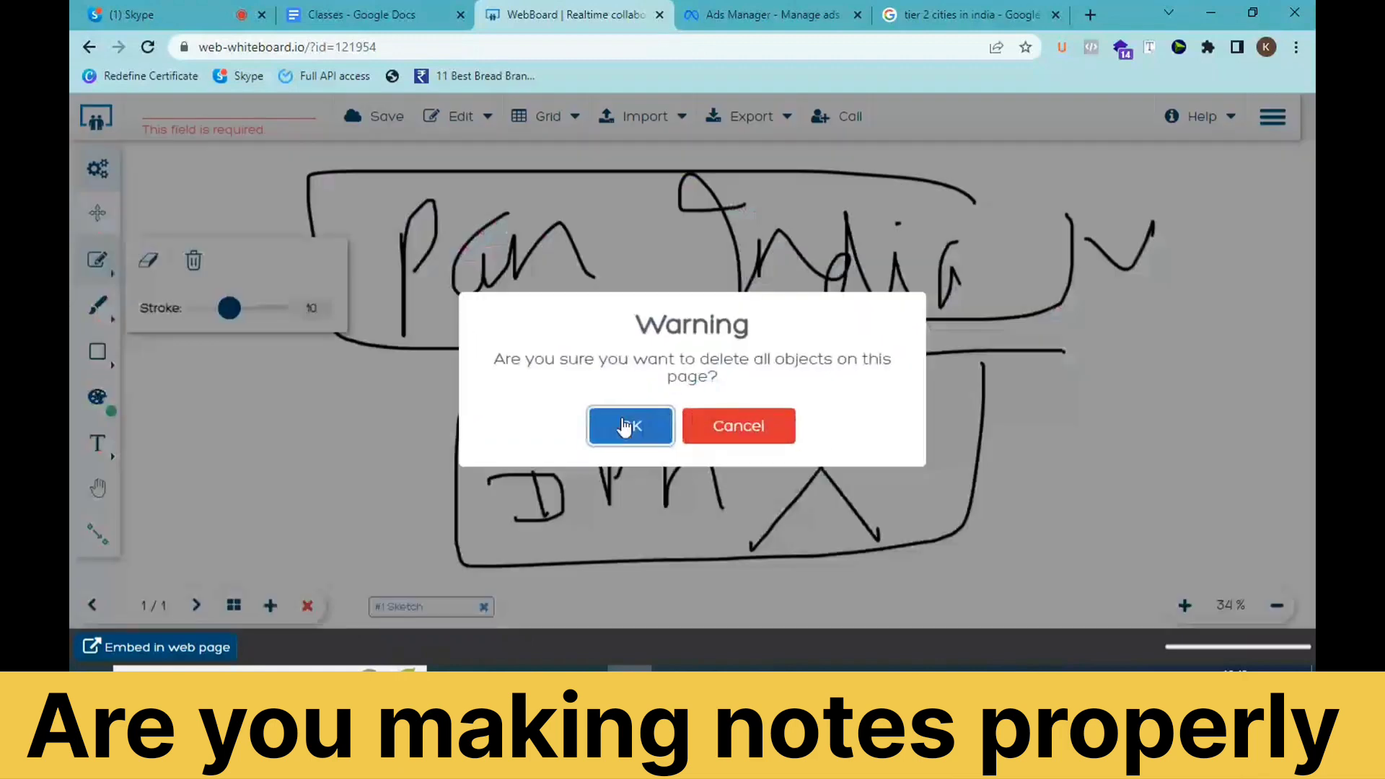
pyautogui.click(628, 429)
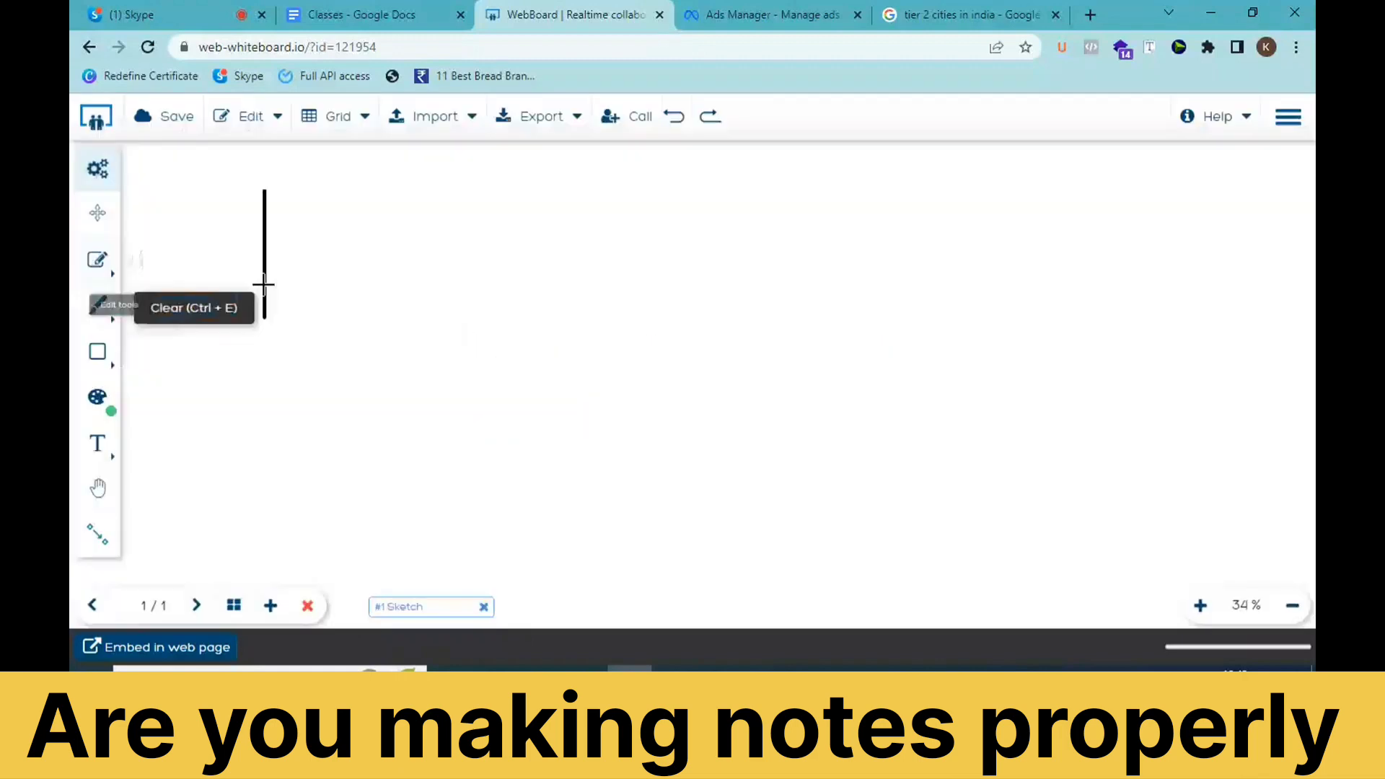
# Handwrite "PB" in the upper-left area of the cleared whiteboard page.
pyautogui.moveTo(264, 285); pyautogui.dragTo(273, 256)
pyautogui.moveTo(333, 210); pyautogui.dragTo(335, 293)
pyautogui.moveTo(334, 213); pyautogui.dragTo(330, 303)
# Draw an upward branch from "PB" and handwrite "के लोग" at its end.
pyautogui.moveTo(426, 287)
pyautogui.mouseDown()
pyautogui.moveTo(545, 206)
pyautogui.moveTo(645, 231)
pyautogui.mouseUp()
pyautogui.moveTo(598, 157)
pyautogui.mouseDown()
pyautogui.moveTo(625, 206)
pyautogui.moveTo(660, 190)
pyautogui.mouseUp()
pyautogui.moveTo(763, 194); pyautogui.dragTo(766, 227)
pyautogui.moveTo(743, 225)
pyautogui.mouseDown()
pyautogui.moveTo(762, 214)
pyautogui.moveTo(736, 252)
pyautogui.mouseUp()
pyautogui.moveTo(784, 197); pyautogui.dragTo(787, 232)
pyautogui.moveTo(757, 170)
pyautogui.mouseDown()
pyautogui.moveTo(790, 202)
pyautogui.moveTo(832, 200)
pyautogui.moveTo(821, 220)
pyautogui.moveTo(820, 192)
pyautogui.mouseUp()
pyautogui.moveTo(853, 185); pyautogui.dragTo(853, 215)
# Draw a downward branch from "PB" to a circled handwritten "Recently", and underline both "Recently" and "लोग".
pyautogui.moveTo(419, 306); pyautogui.dragTo(633, 421)
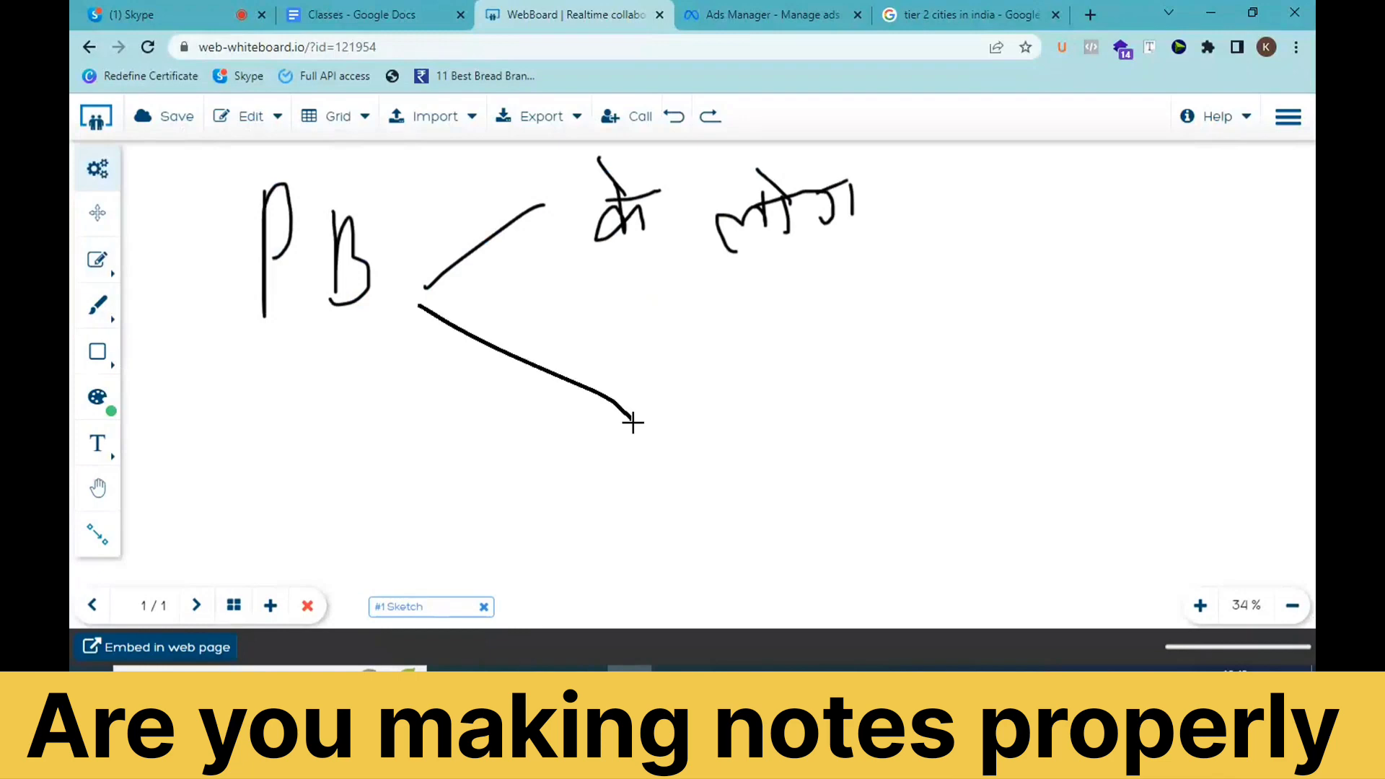
pyautogui.click(804, 13)
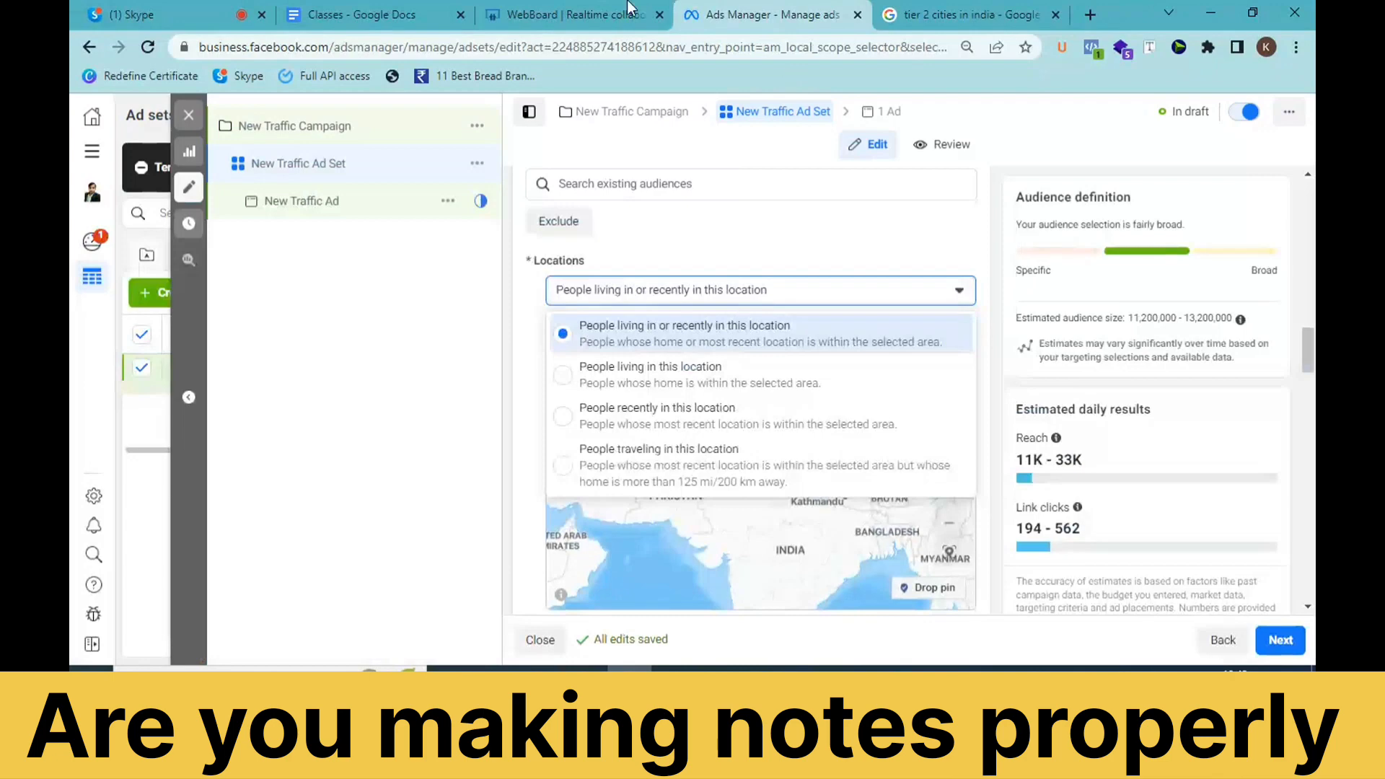
pyautogui.click(570, 8)
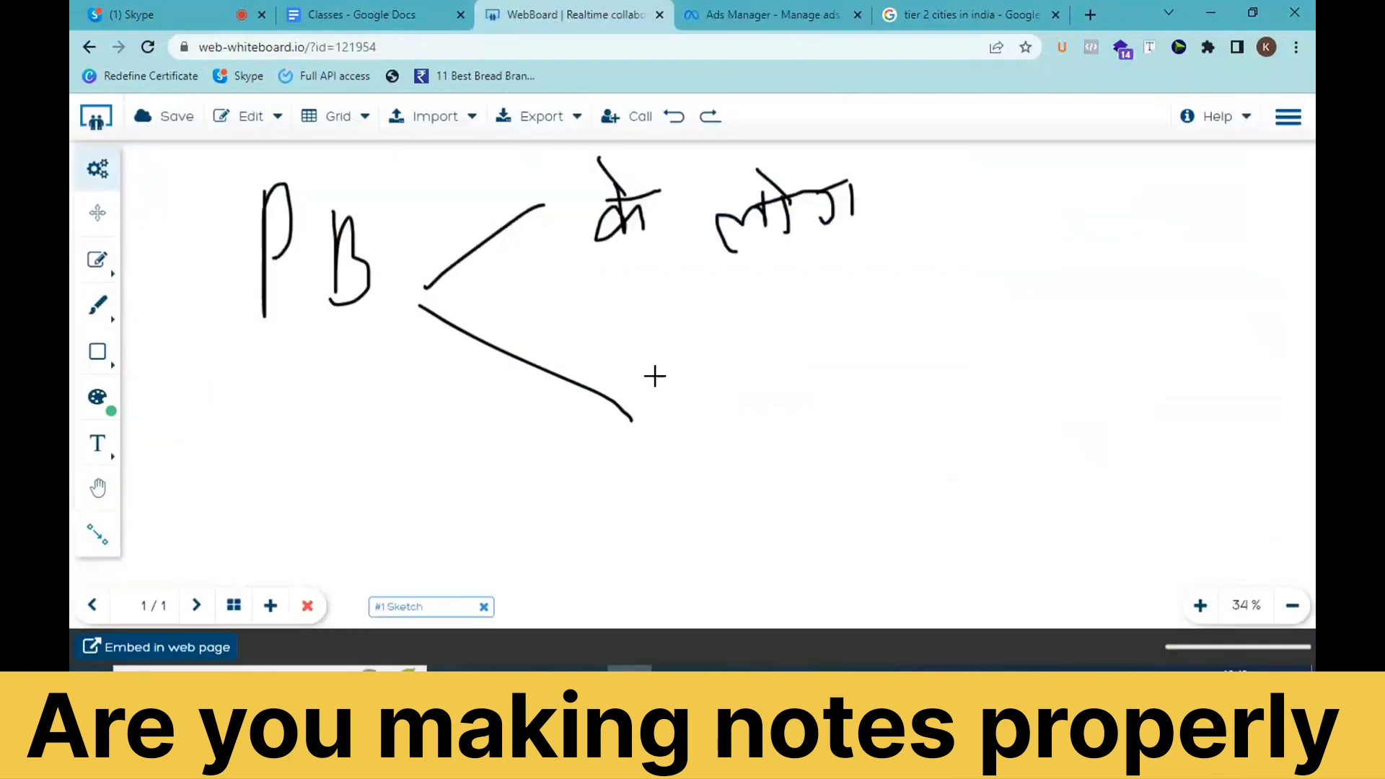
pyautogui.moveTo(653, 379)
pyautogui.mouseDown()
pyautogui.moveTo(658, 464)
pyautogui.moveTo(684, 428)
pyautogui.moveTo(729, 411)
pyautogui.moveTo(761, 402)
pyautogui.moveTo(757, 427)
pyautogui.moveTo(798, 417)
pyautogui.moveTo(823, 430)
pyautogui.moveTo(890, 383)
pyautogui.moveTo(887, 404)
pyautogui.moveTo(919, 397)
pyautogui.moveTo(950, 443)
pyautogui.moveTo(931, 331)
pyautogui.moveTo(659, 349)
pyautogui.moveTo(684, 498)
pyautogui.moveTo(974, 356)
pyautogui.mouseUp()
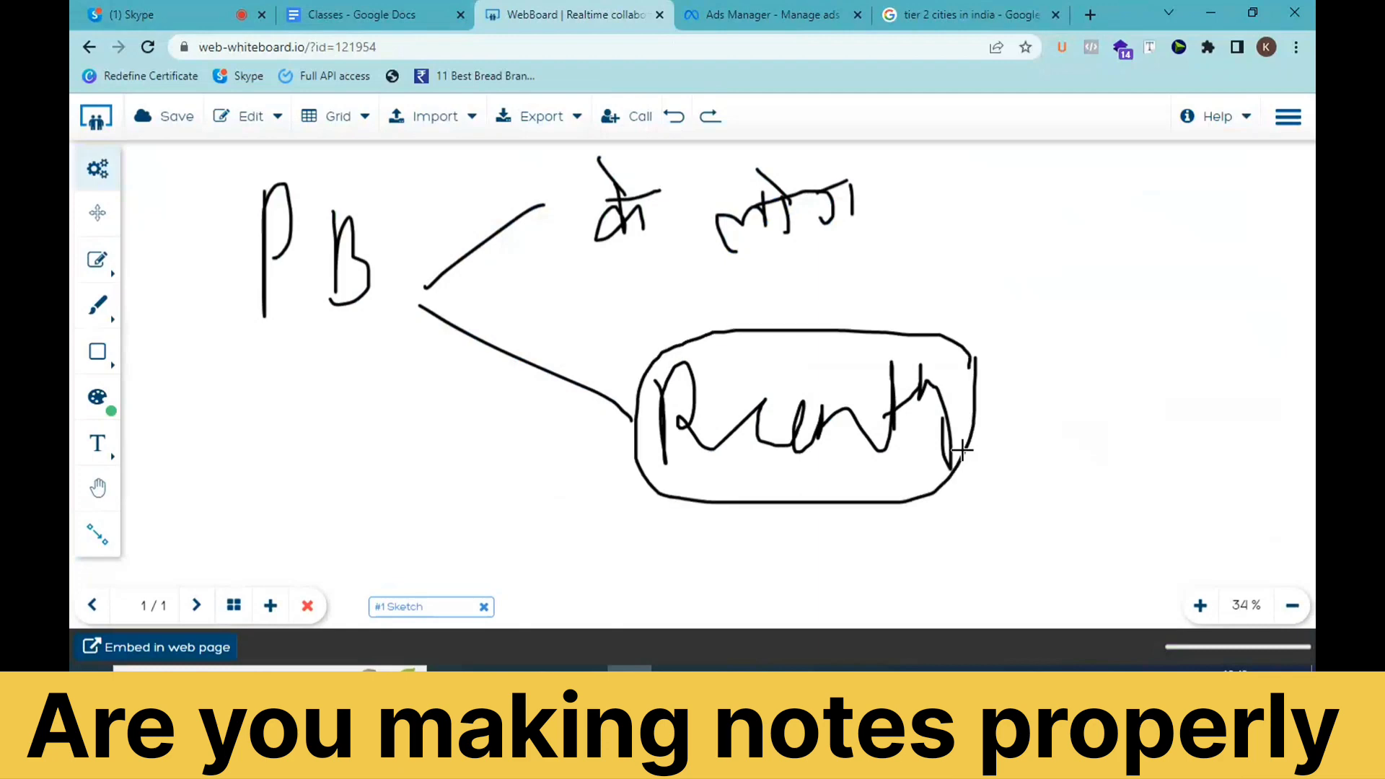
pyautogui.moveTo(819, 527)
pyautogui.mouseDown()
pyautogui.moveTo(967, 513)
pyautogui.moveTo(956, 532)
pyautogui.mouseUp()
pyautogui.moveTo(703, 244); pyautogui.dragTo(898, 245)
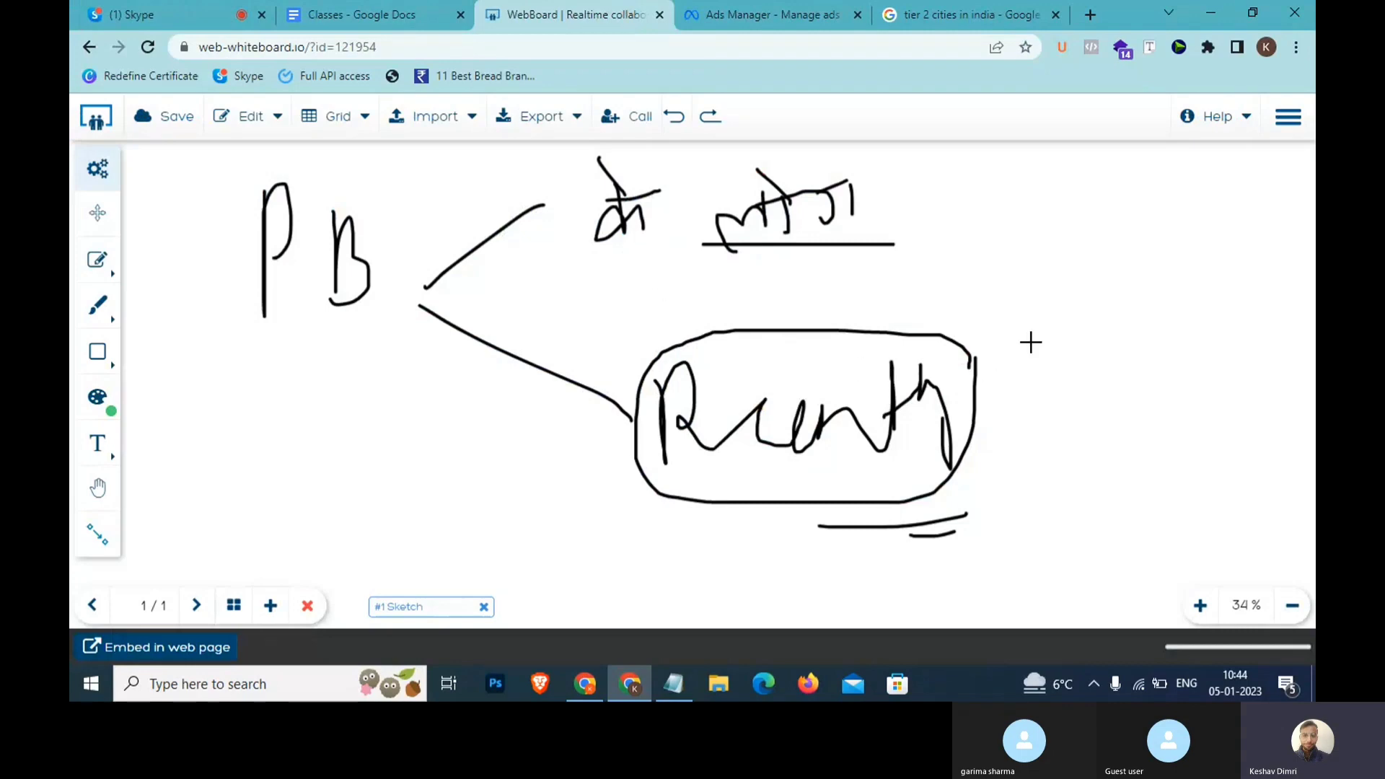
# In Notepad, add the note "Recenet >> Mohali >>" seven lines below the Tier 1 Cities entry.
pyautogui.click(769, 8)
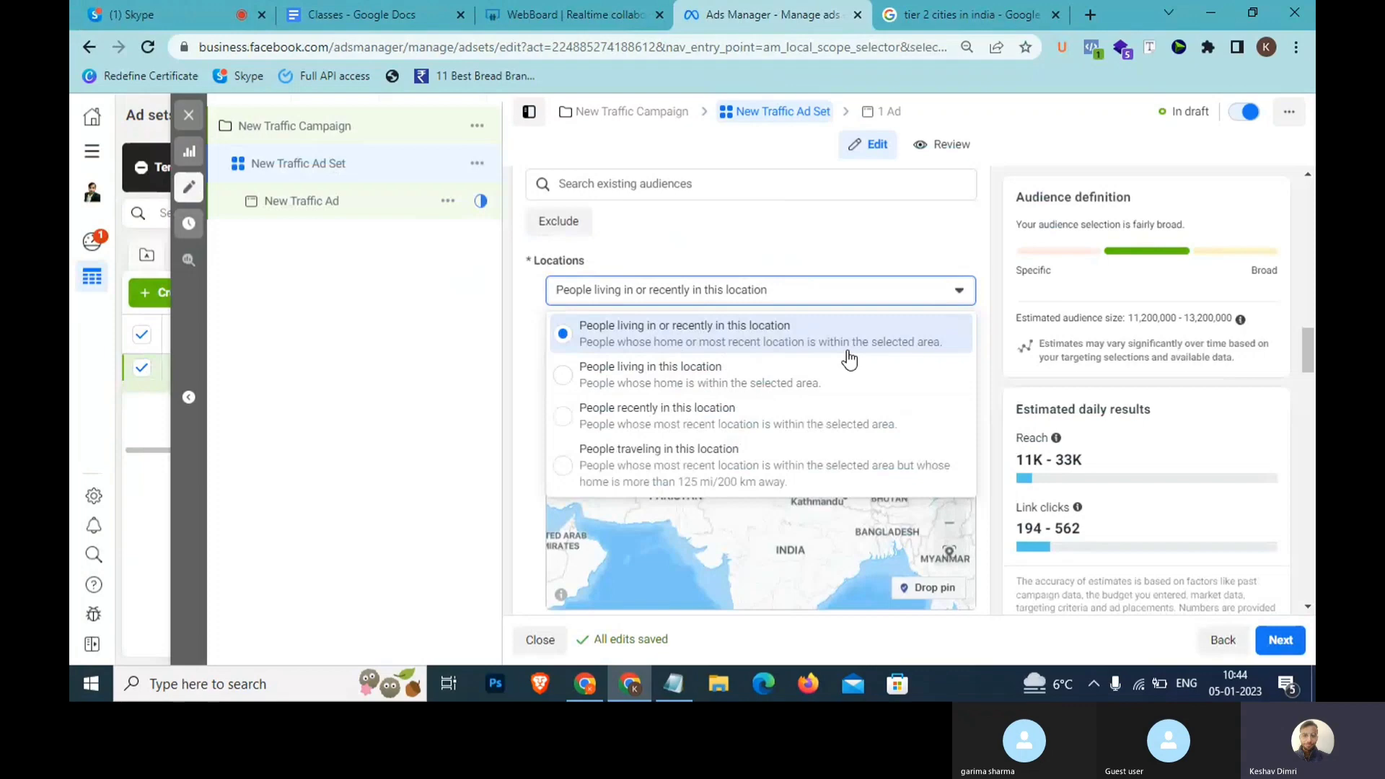
pyautogui.click(691, 690)
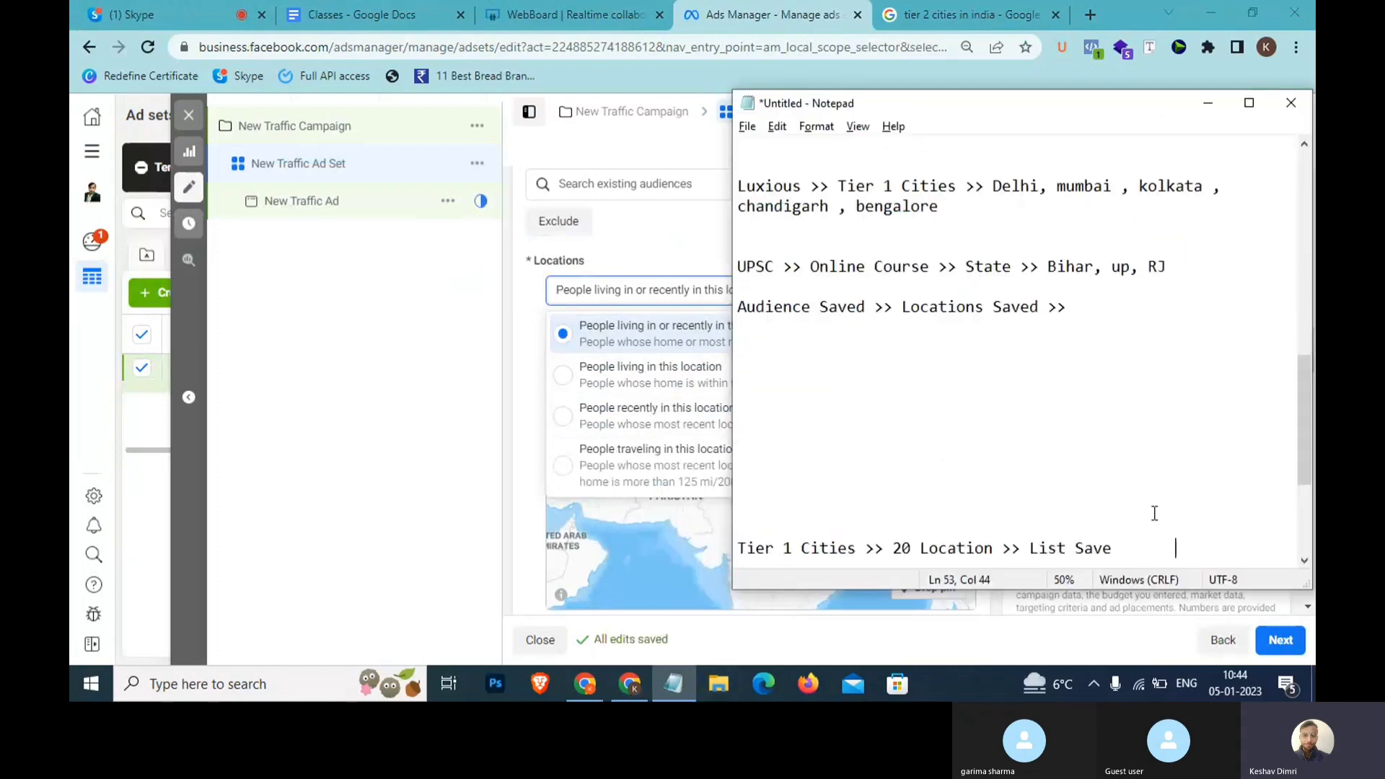
pyautogui.press('Return')
pyautogui.press('Return')
pyautogui.press('Return')
pyautogui.press('Return')
pyautogui.press('Return')
pyautogui.press('Return')
pyautogui.press('Return')
pyautogui.write('Re')
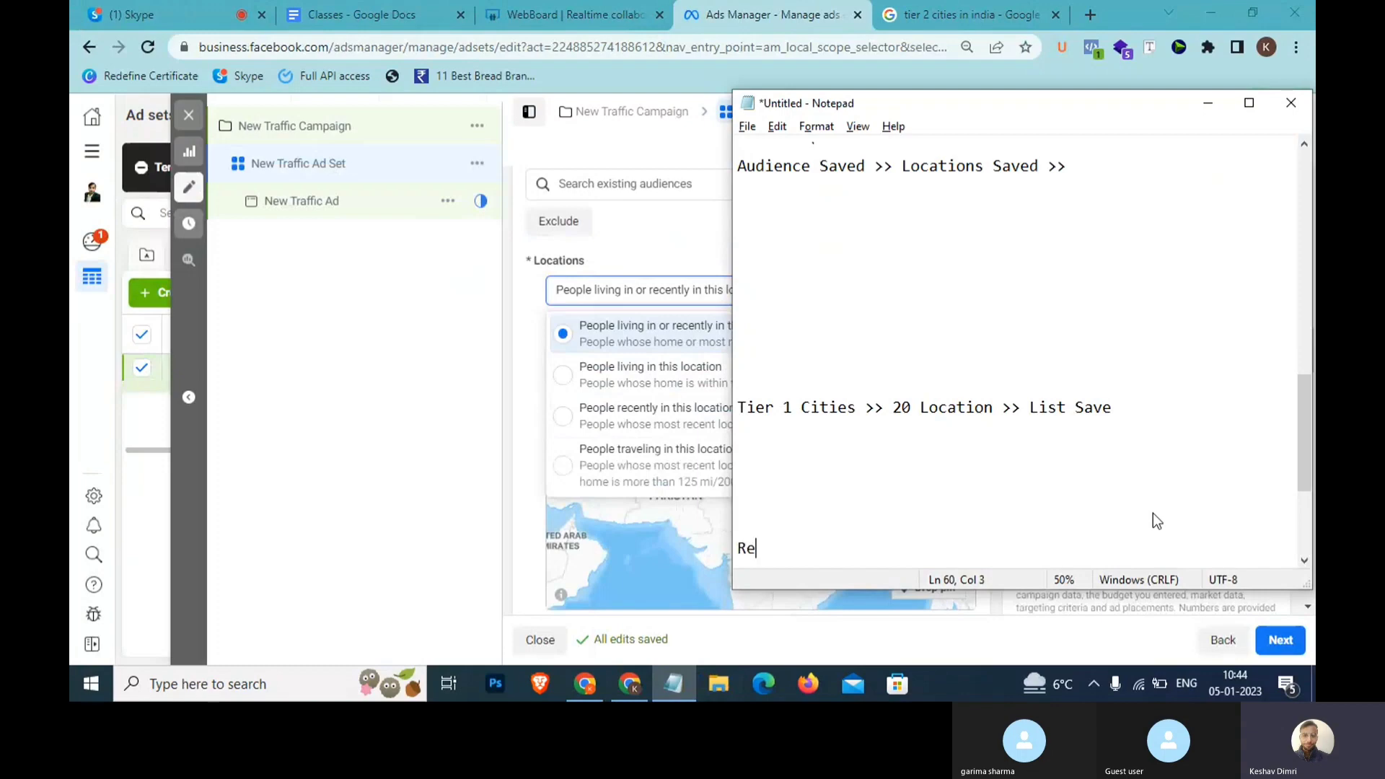
pyautogui.write('cenet >> Mohali')
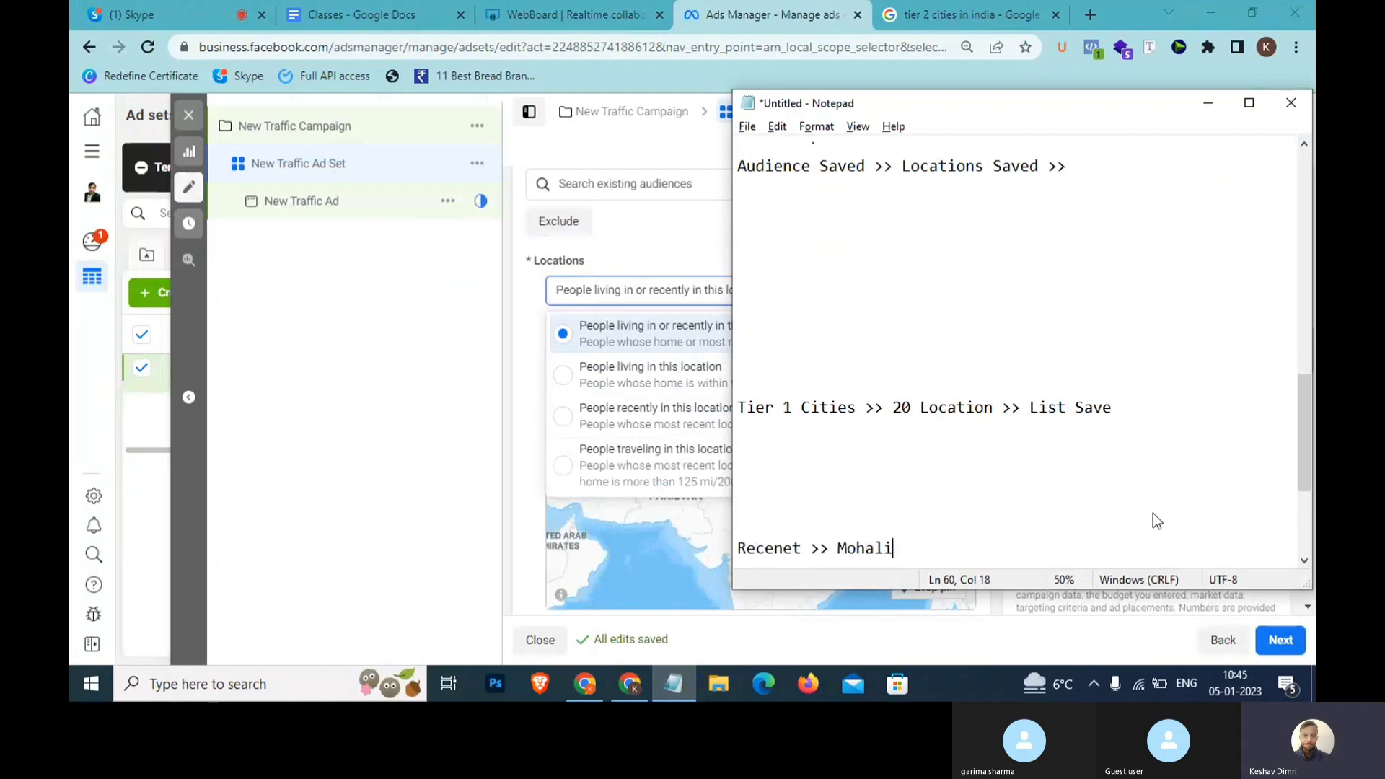
pyautogui.write(' >>')
# Add the note "Resedents of punjab" in Notepad three lines below the Mohali entry.
pyautogui.hotkey('alt', 'Tab')
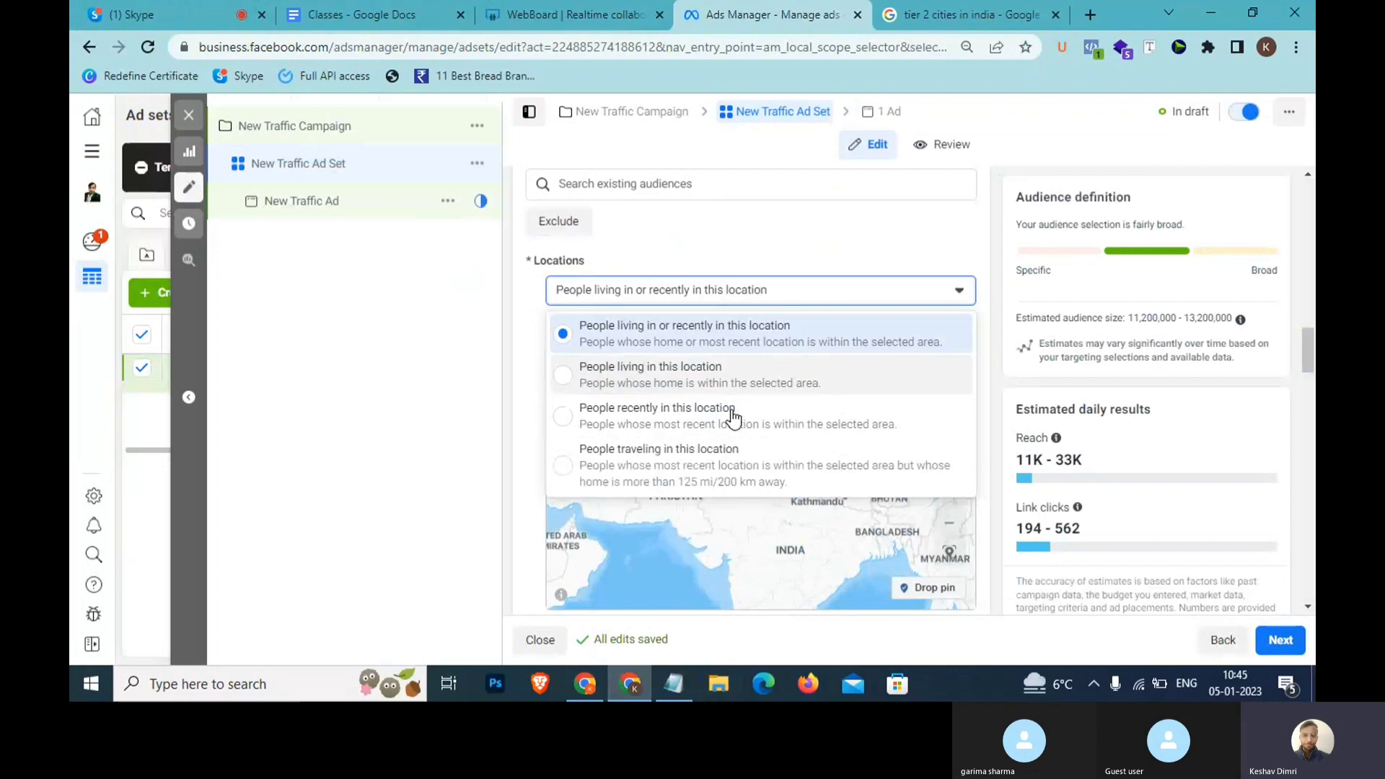
pyautogui.click(680, 685)
pyautogui.press('Return')
pyautogui.press('Return')
pyautogui.press('Return')
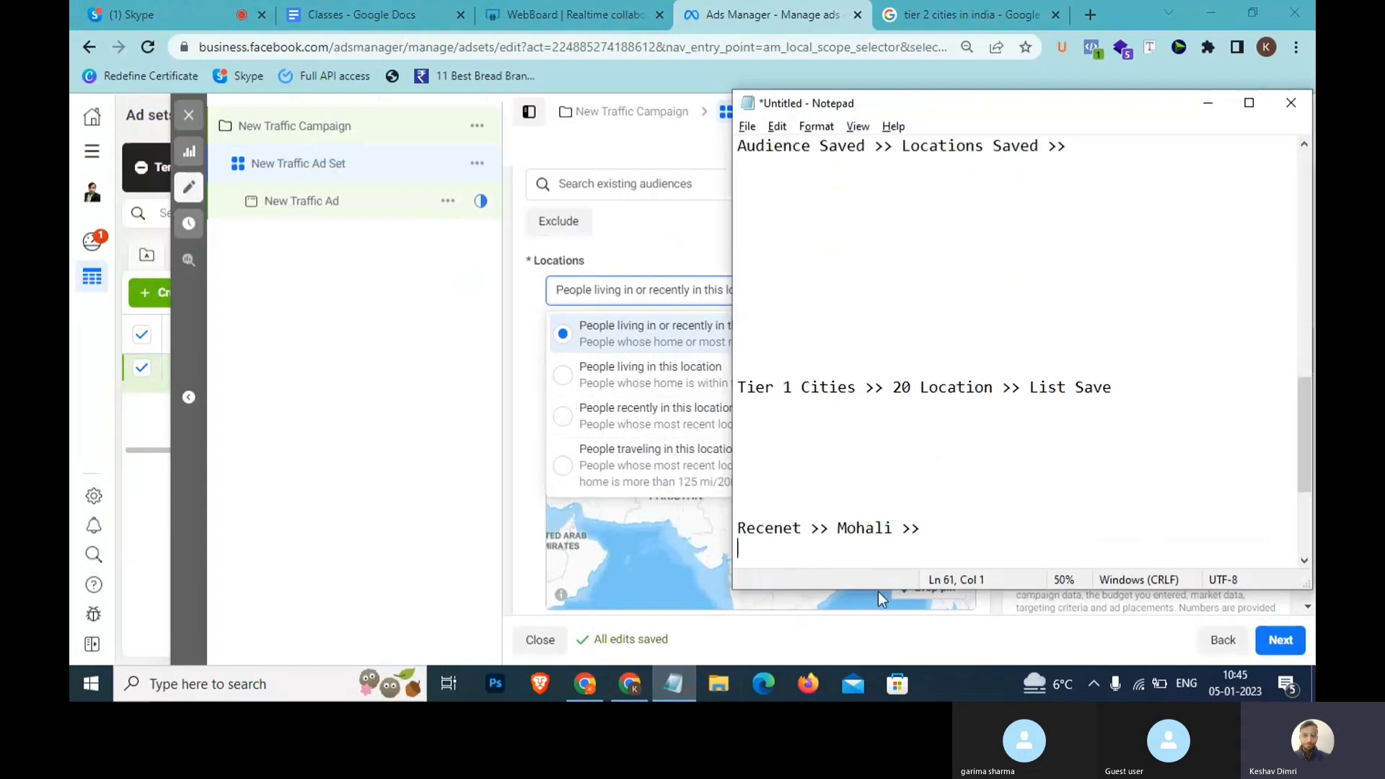
pyautogui.write('Rese')
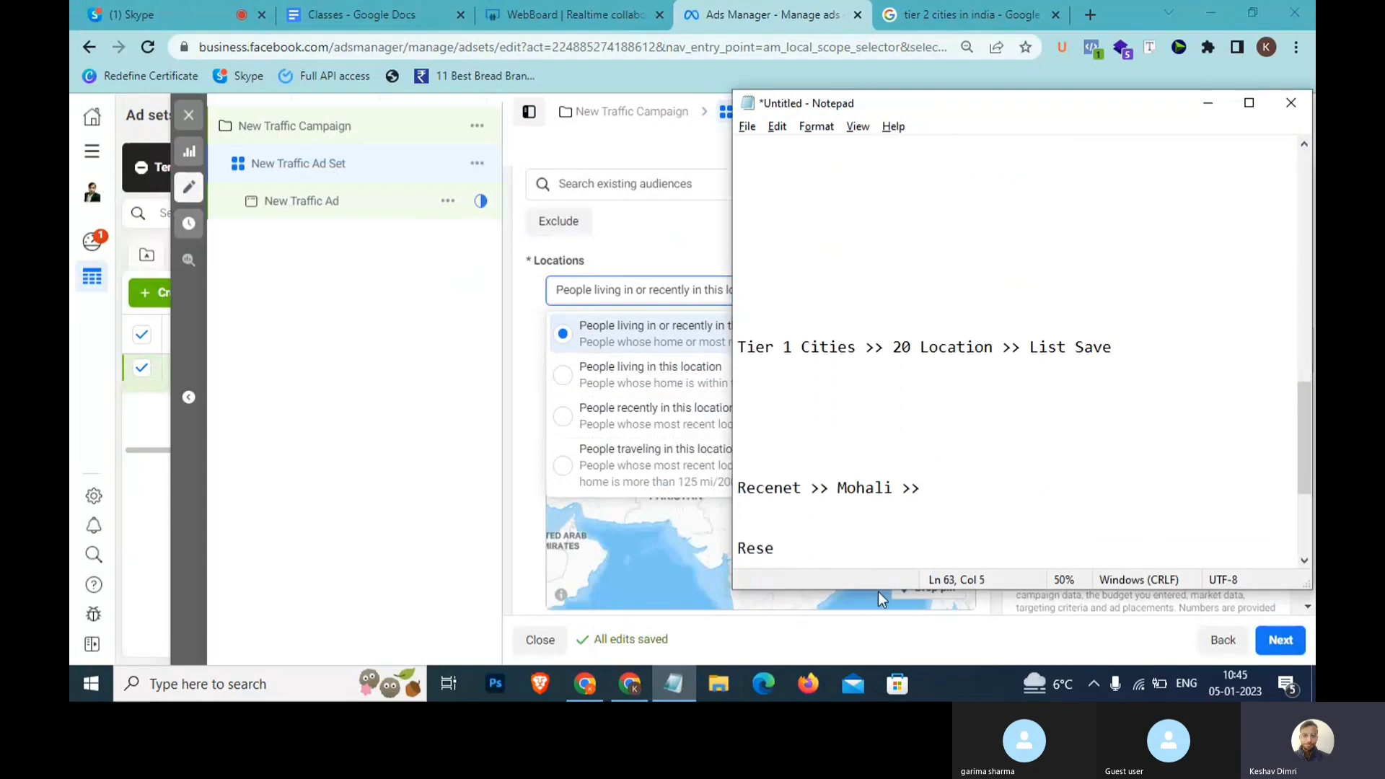
pyautogui.write('dents oif')
pyautogui.press('BackSpace')
pyautogui.press('BackSpace')
pyautogui.press('BackSpace')
pyautogui.write('f pi')
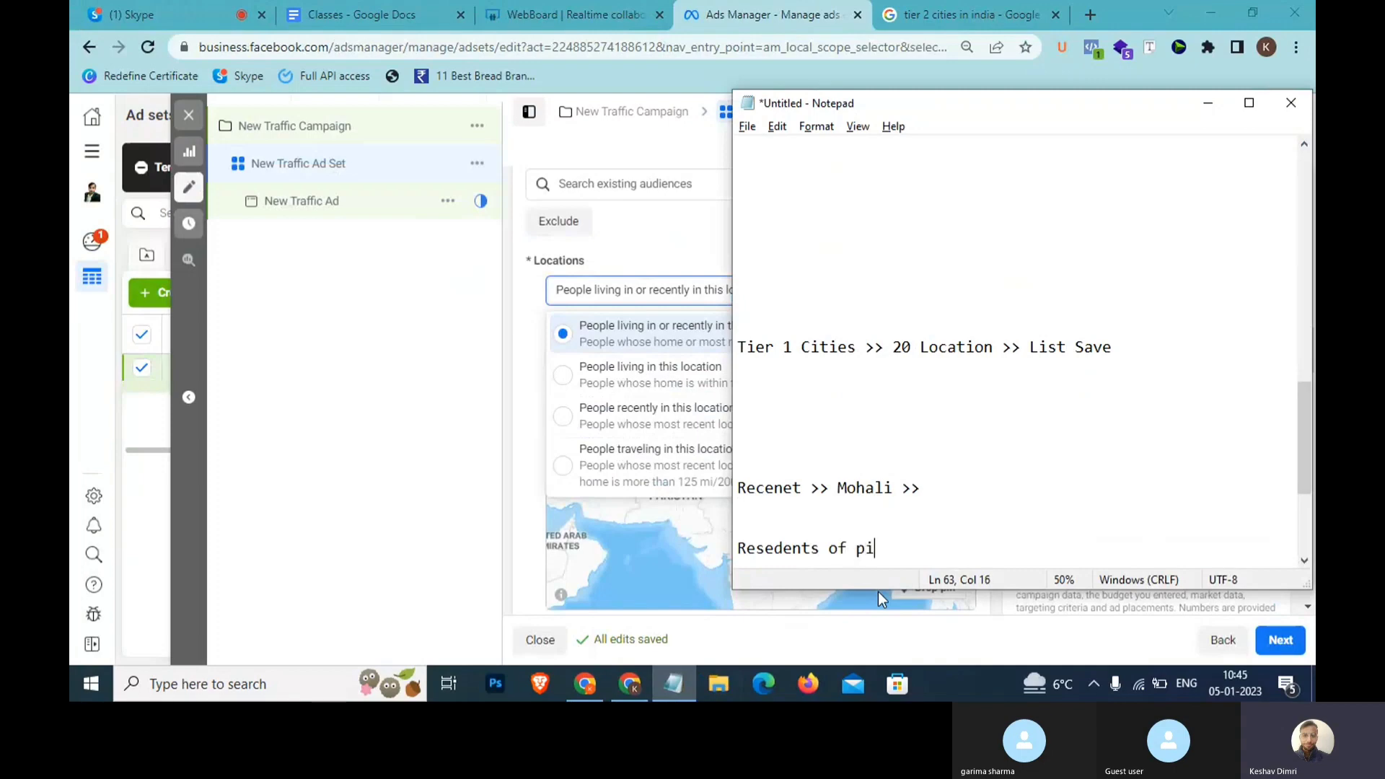
pyautogui.press('BackSpace')
pyautogui.write('uj')
pyautogui.press('BackSpace')
pyautogui.write('njab')
# Correct "Recenet" to "Recent" in the Mohali note, highlight that line and minimize Notepad.
pyautogui.click(877, 592)
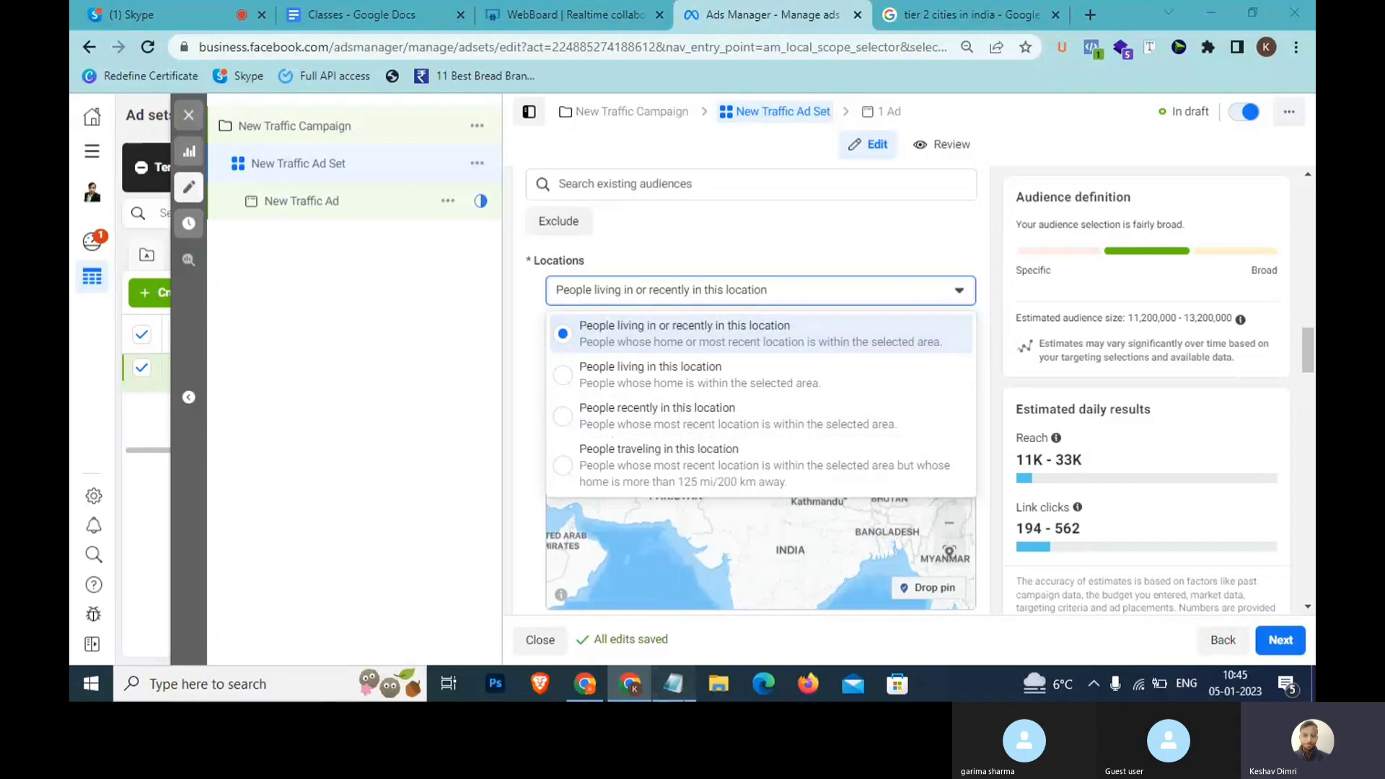
pyautogui.click(673, 684)
pyautogui.moveTo(960, 542); pyautogui.dragTo(874, 545)
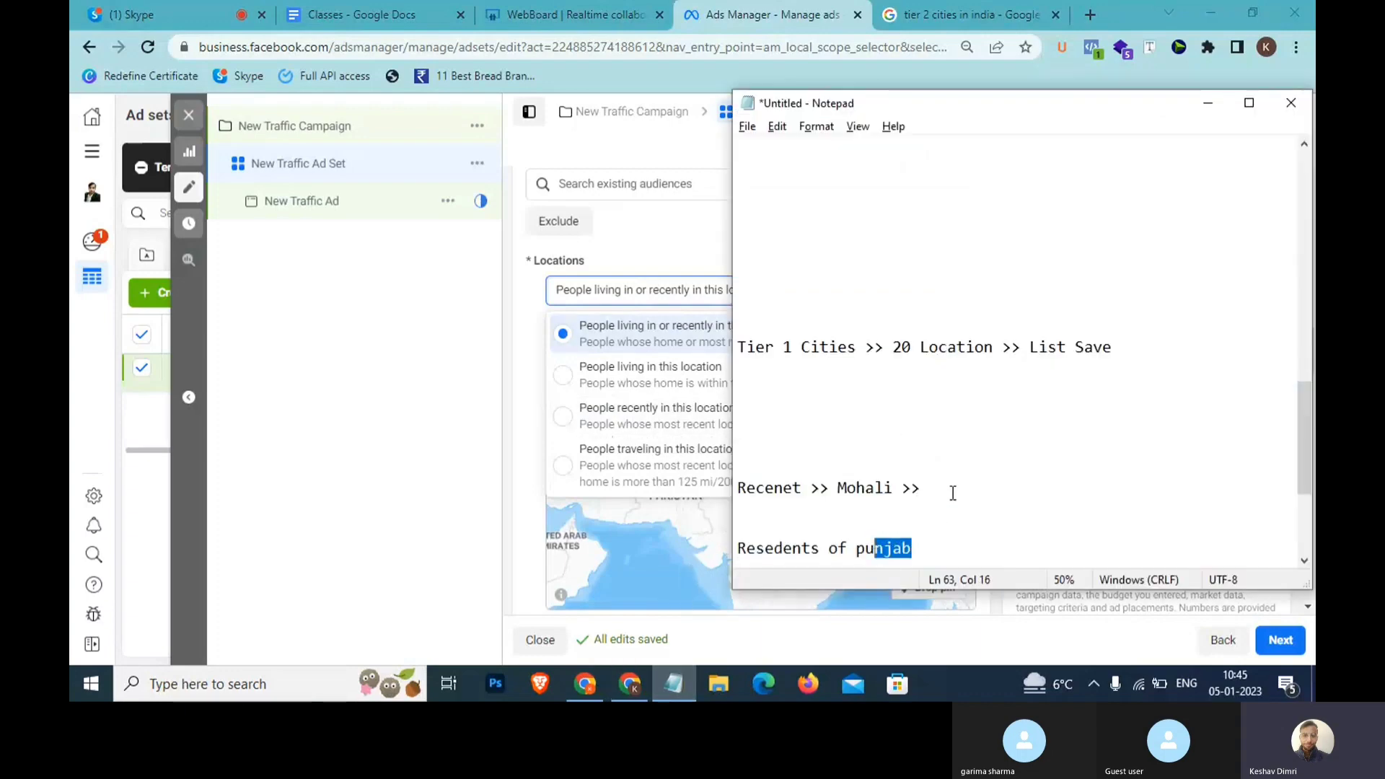
pyautogui.moveTo(953, 488); pyautogui.dragTo(784, 489)
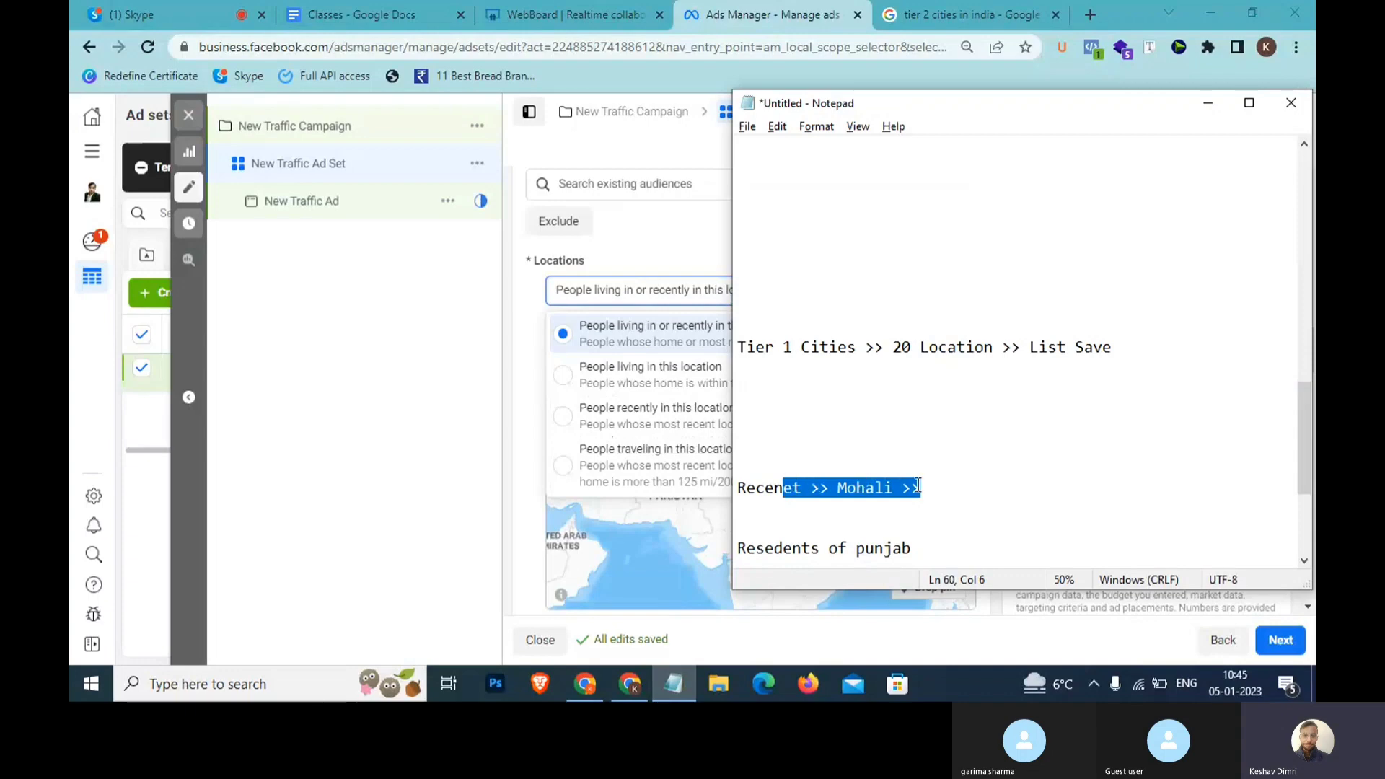
pyautogui.click(793, 491)
pyautogui.press('BackSpace')
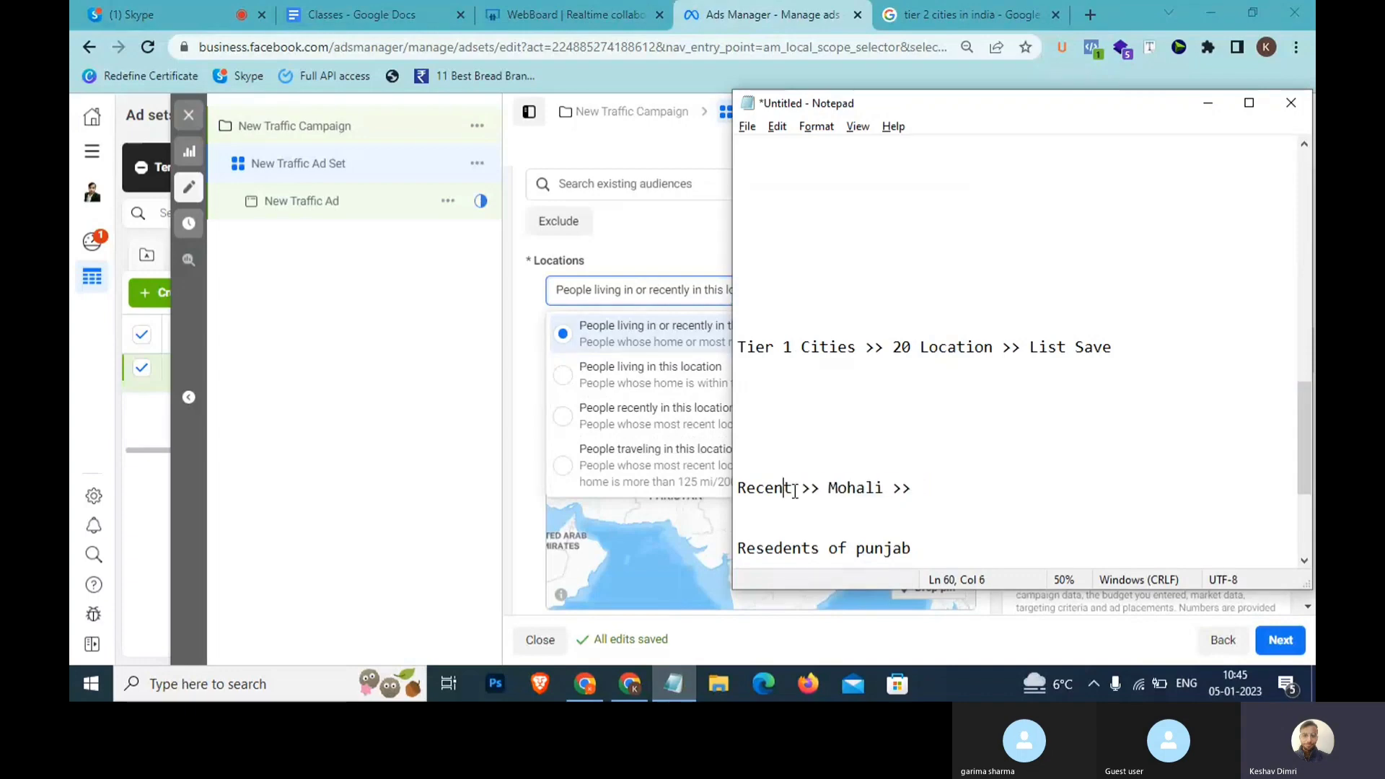
pyautogui.moveTo(946, 489); pyautogui.dragTo(726, 488)
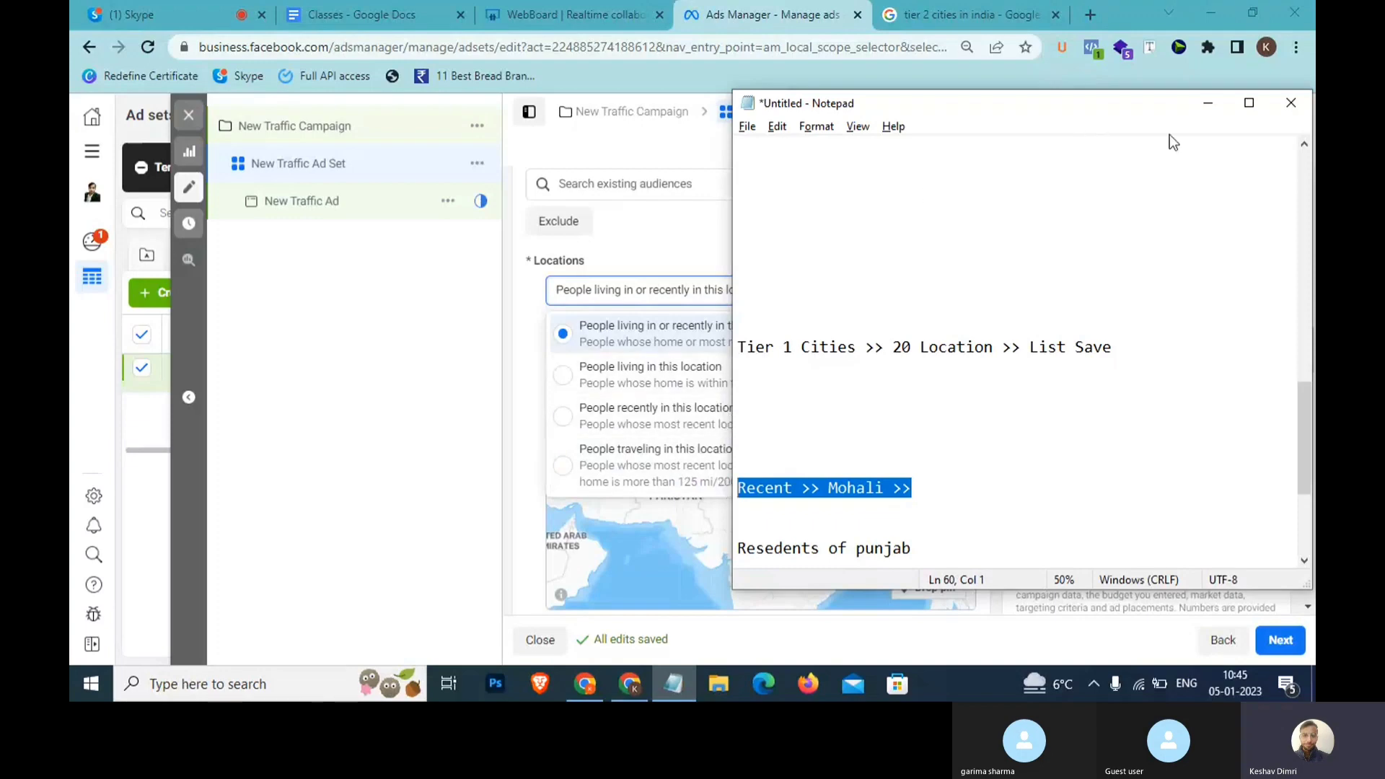
pyautogui.click(1208, 105)
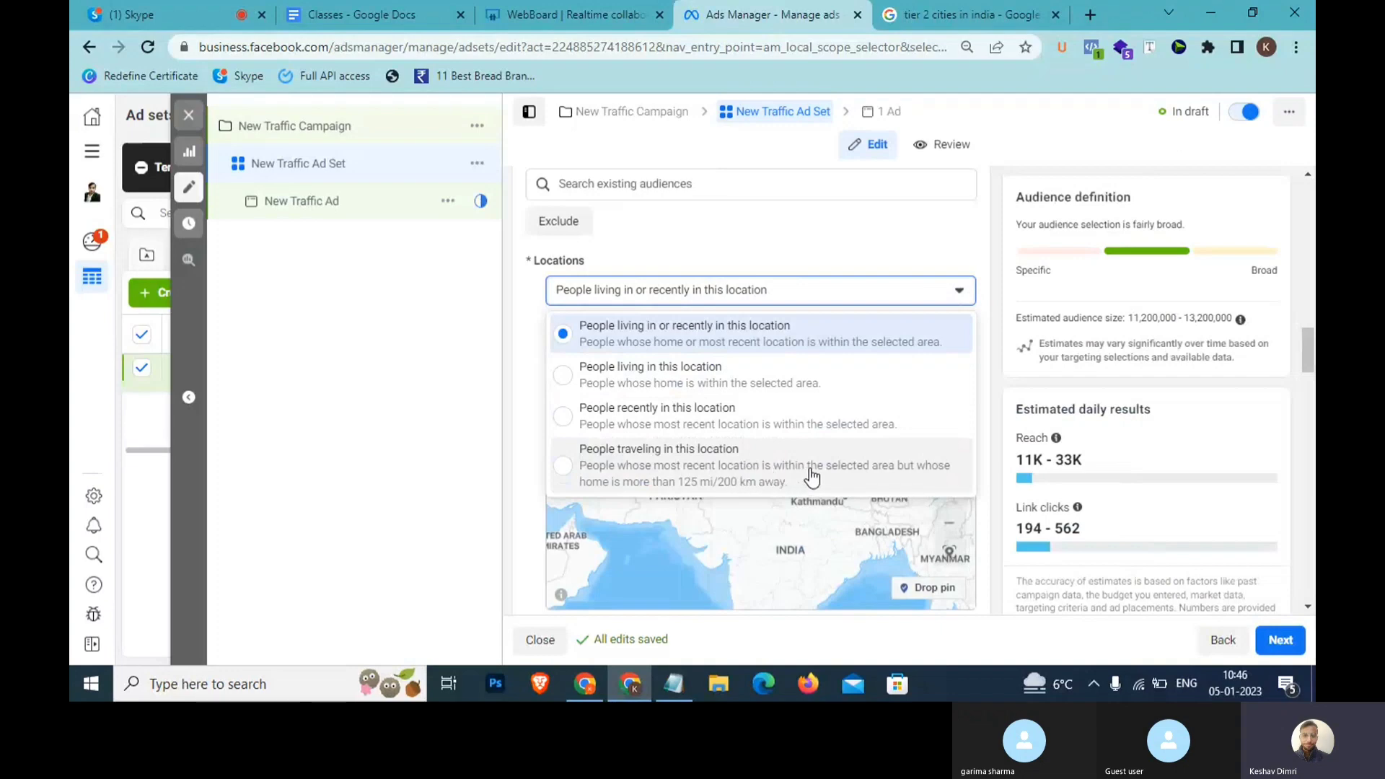
# Reopen Notepad and insert five blank lines above the "Resedents of punjab" note.
pyautogui.click(674, 684)
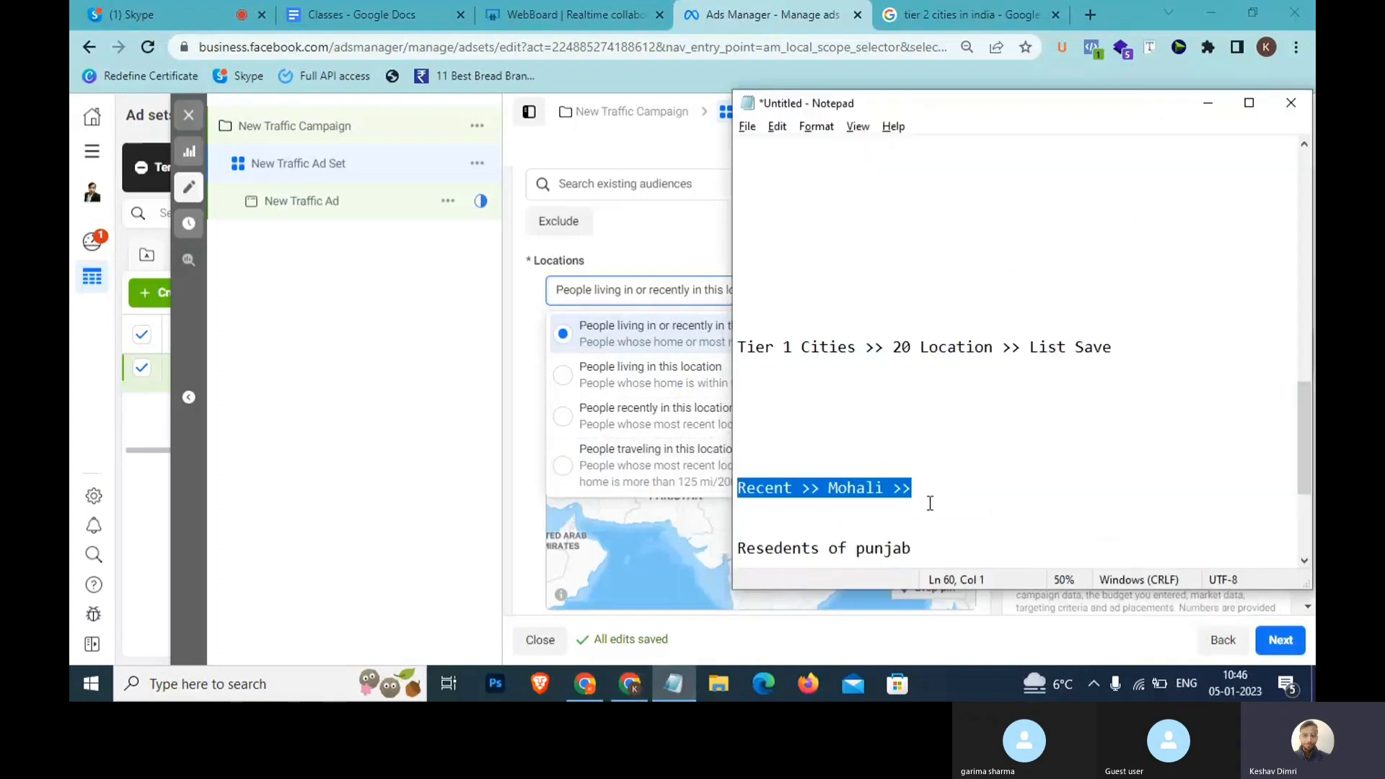
pyautogui.click(739, 552)
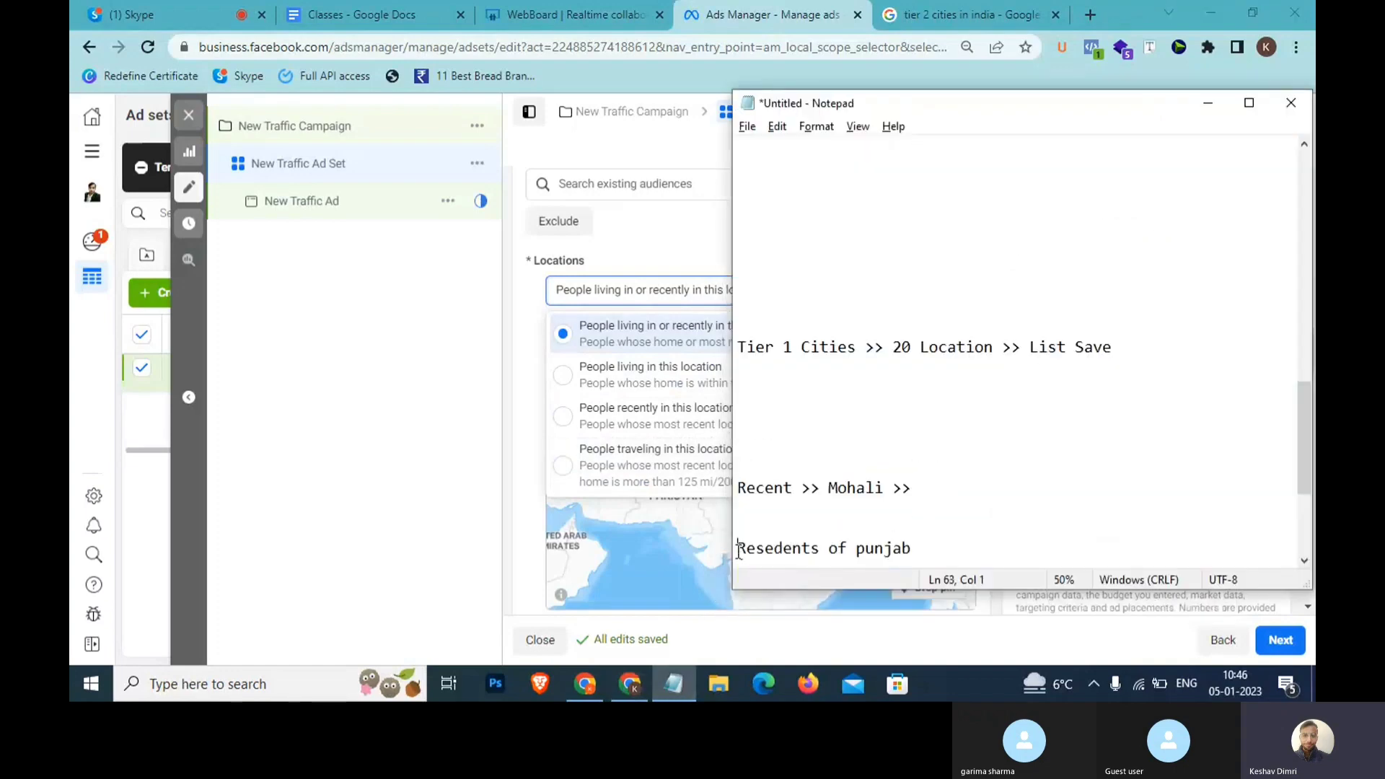
pyautogui.press('Return')
pyautogui.press('Return')
pyautogui.press('Return')
pyautogui.press('Return')
pyautogui.press('Return')
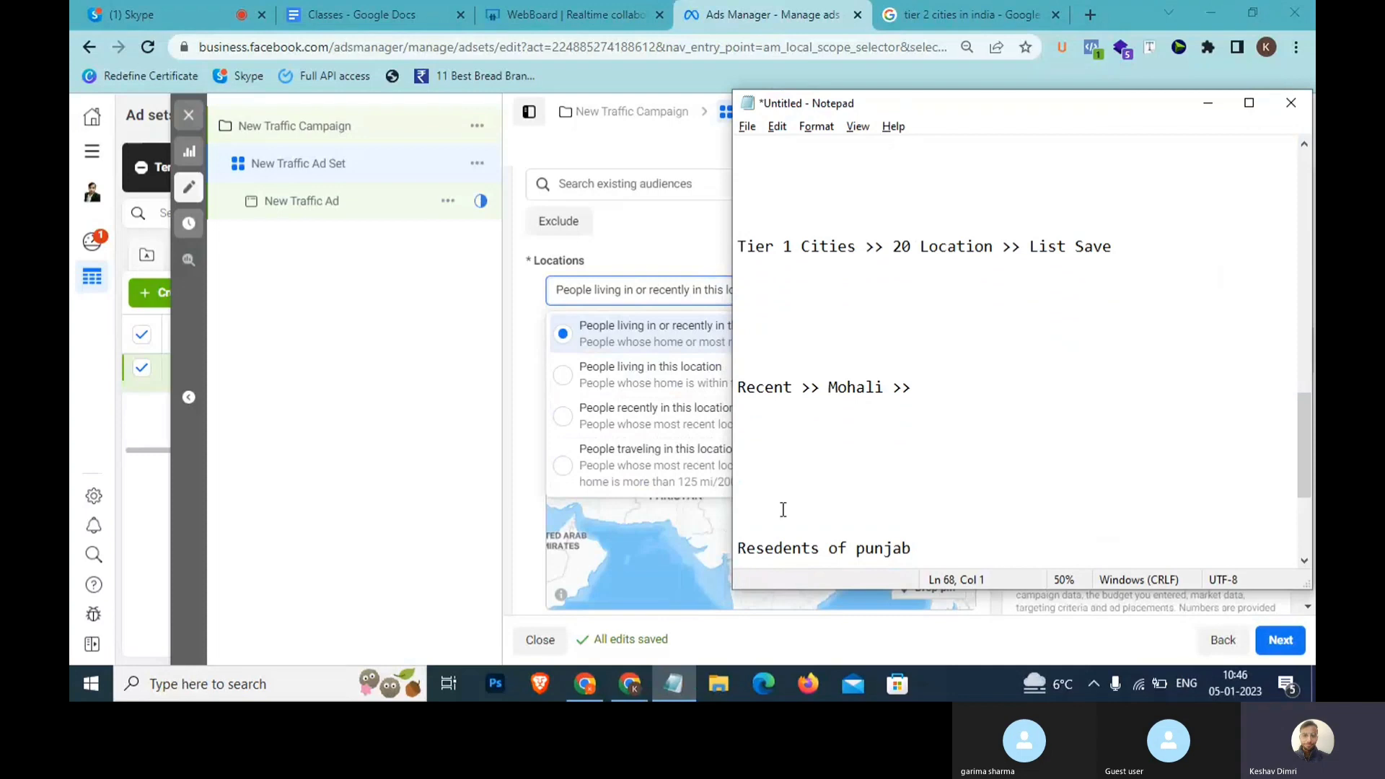
# Two lines below the "Recent >> Mohali >>" note, add the person's first name followed by ">> Delhi".
pyautogui.moveTo(943, 388); pyautogui.dragTo(765, 370)
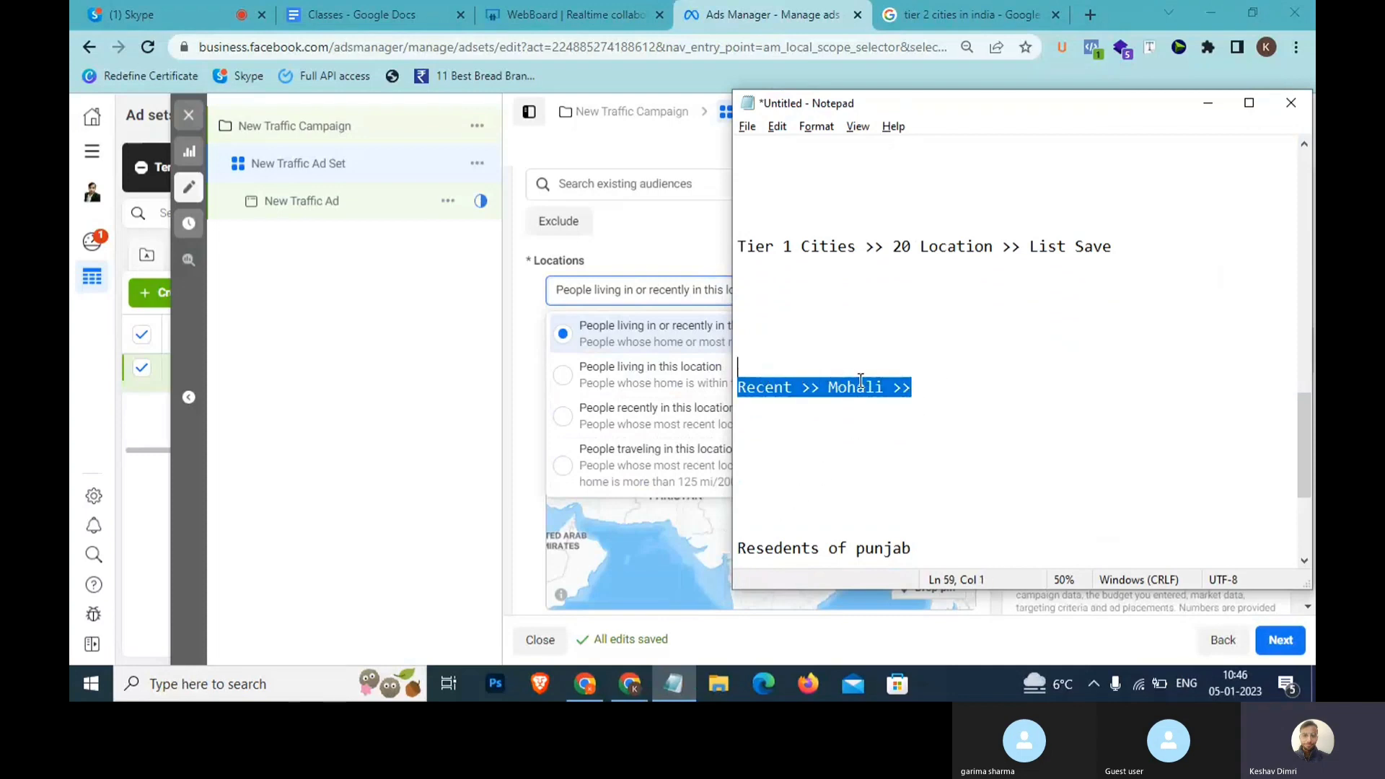
pyautogui.click(948, 386)
pyautogui.press('Return')
pyautogui.press('Return')
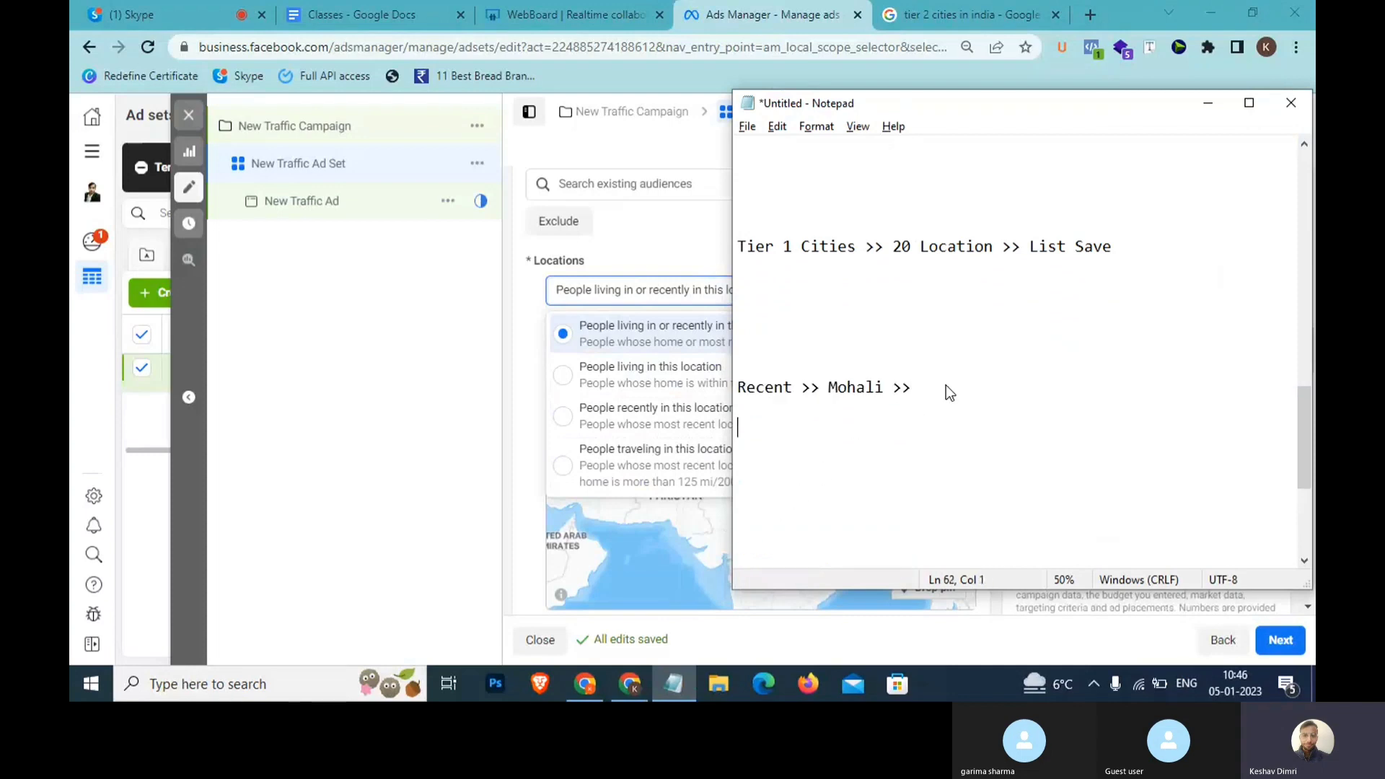
pyautogui.write('Keshav >> Delhi')
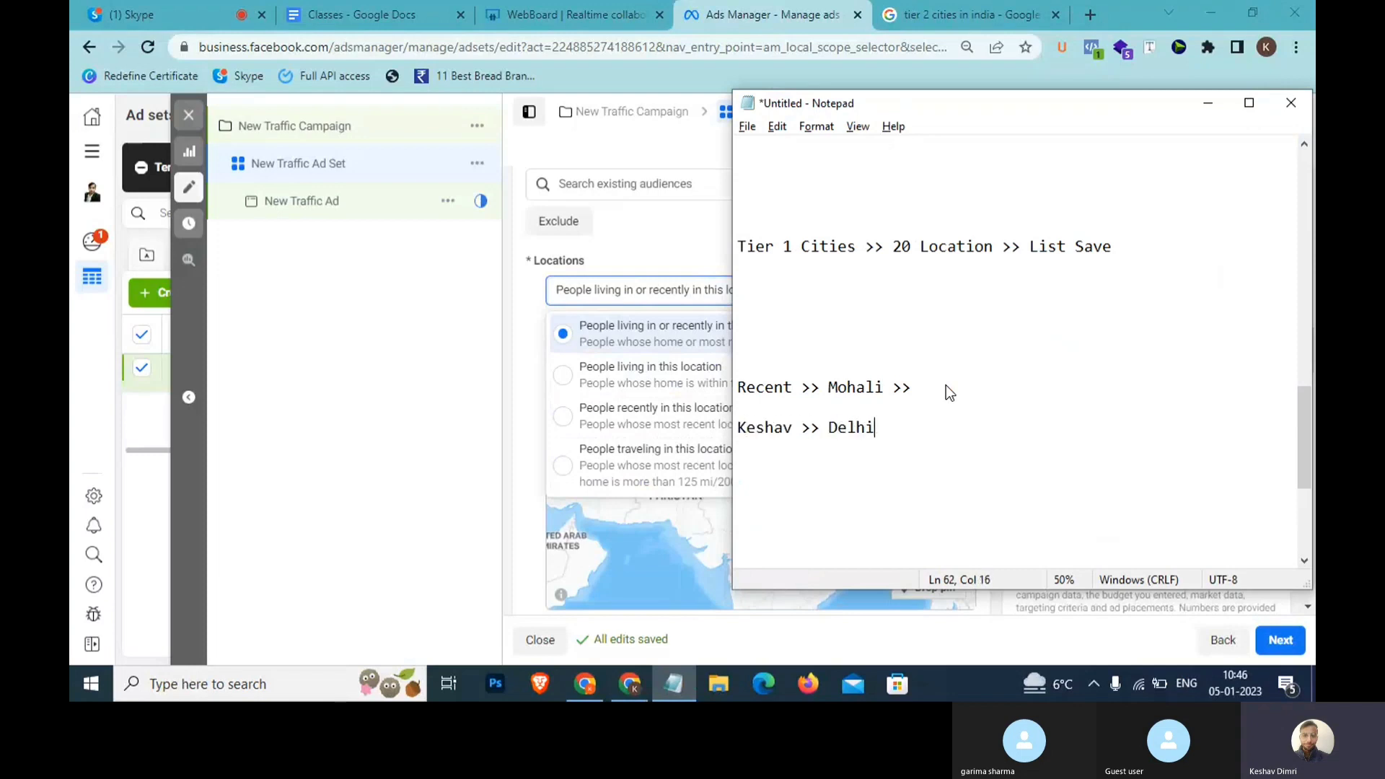
# In Notepad, highlight the Mohali and Delhi notes in turn and append "(Ghar)" to the Delhi note, then return to Ads Manager.
pyautogui.hotkey('alt', 'Tab')
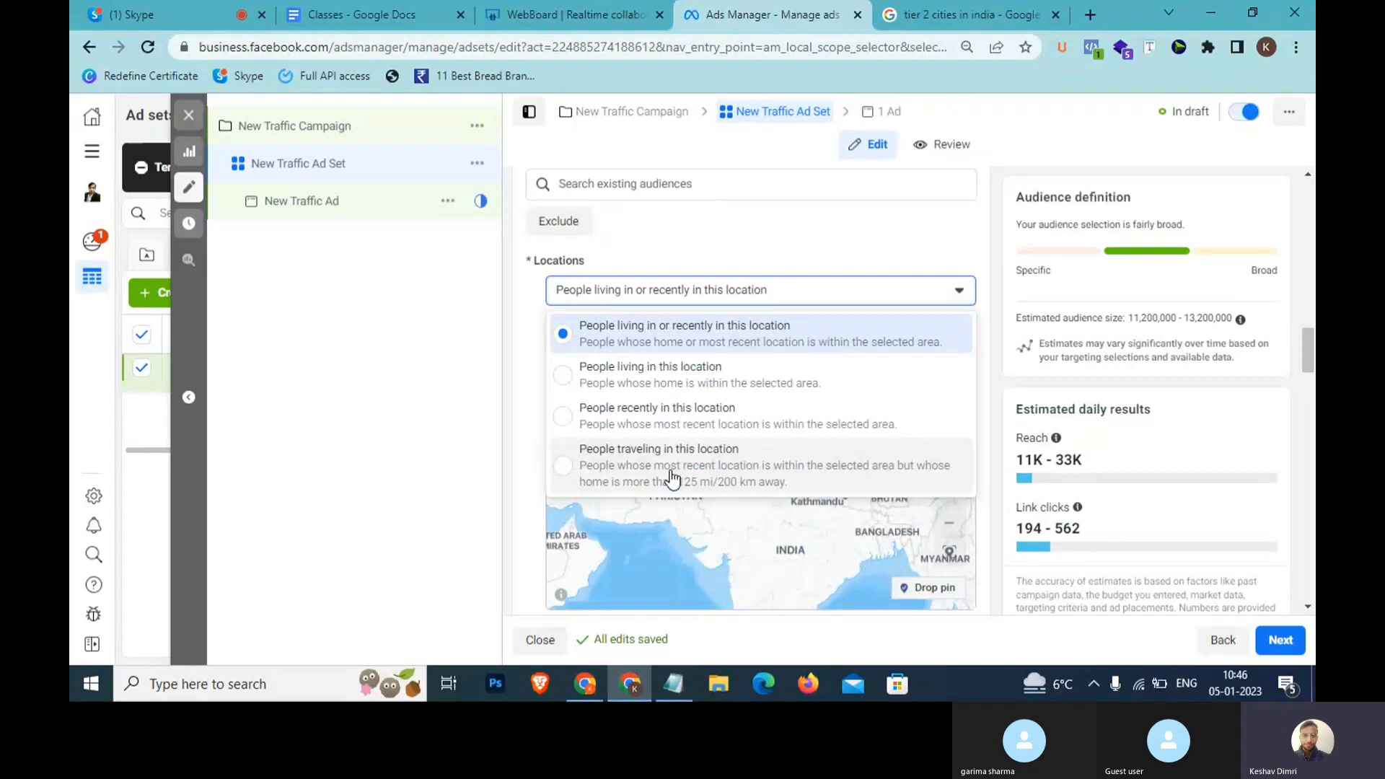
pyautogui.hotkey('alt', 'Tab')
pyautogui.moveTo(913, 387); pyautogui.dragTo(739, 390)
pyautogui.moveTo(923, 427); pyautogui.dragTo(731, 425)
pyautogui.click(901, 429)
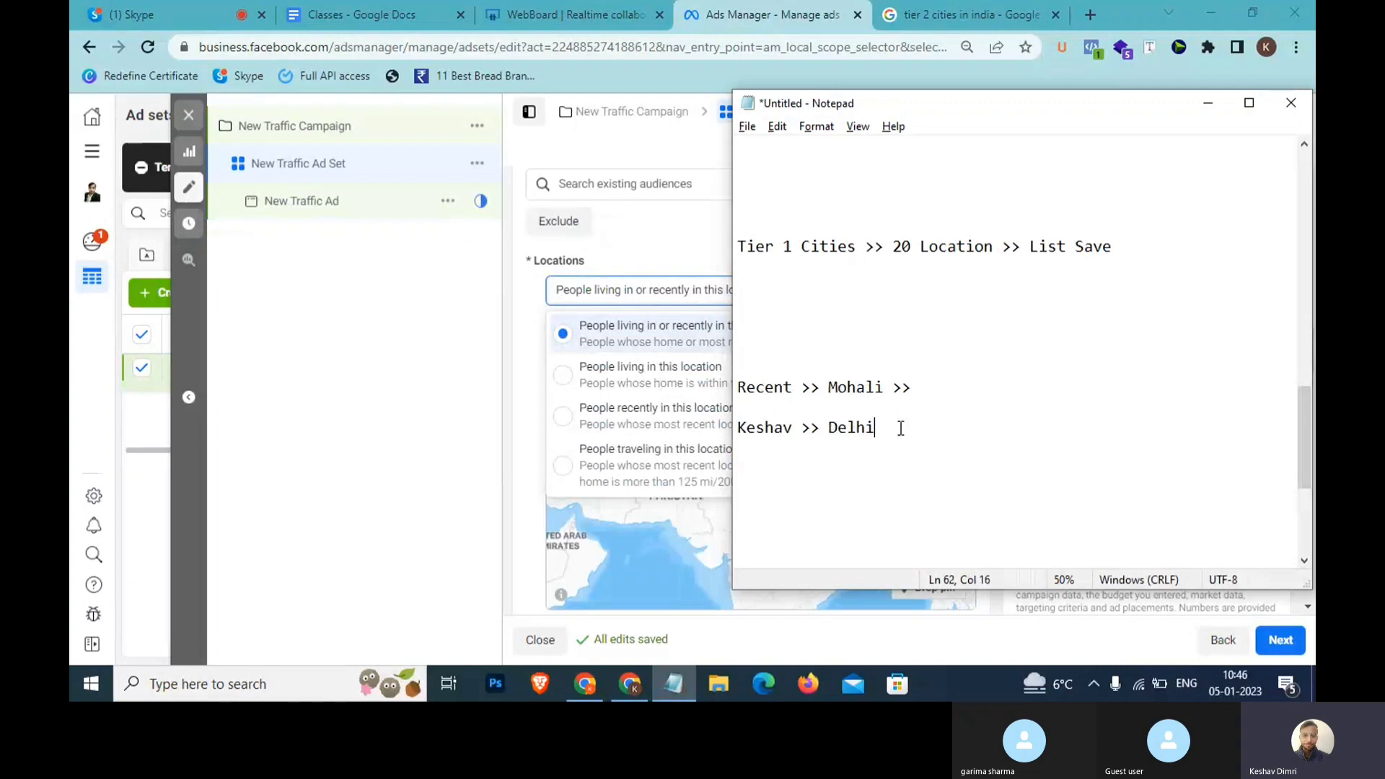
pyautogui.write('(Ghar')
pyautogui.hotkey('alt', 'Tab')
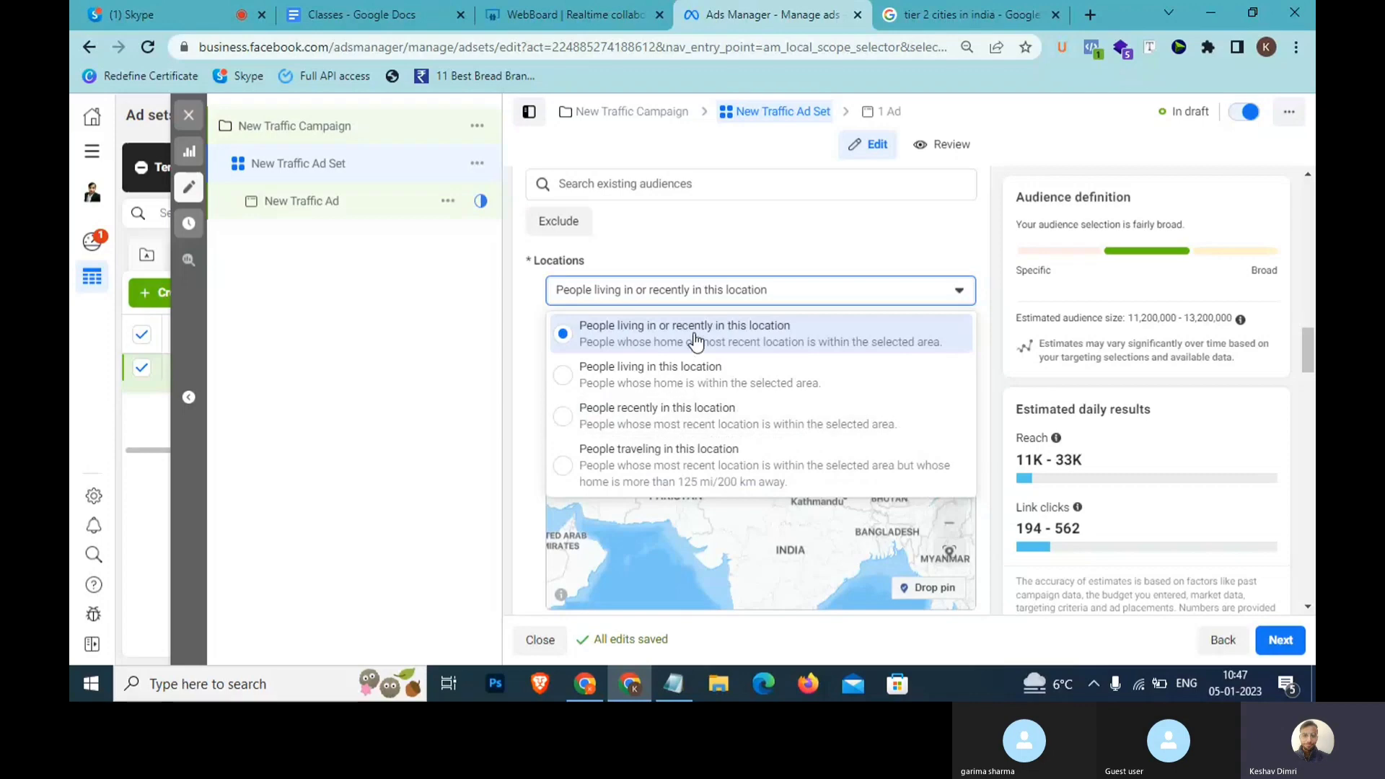
# Try the "People living in this location" option, then switch the location targeting to "People traveling in this location".
pyautogui.click(635, 383)
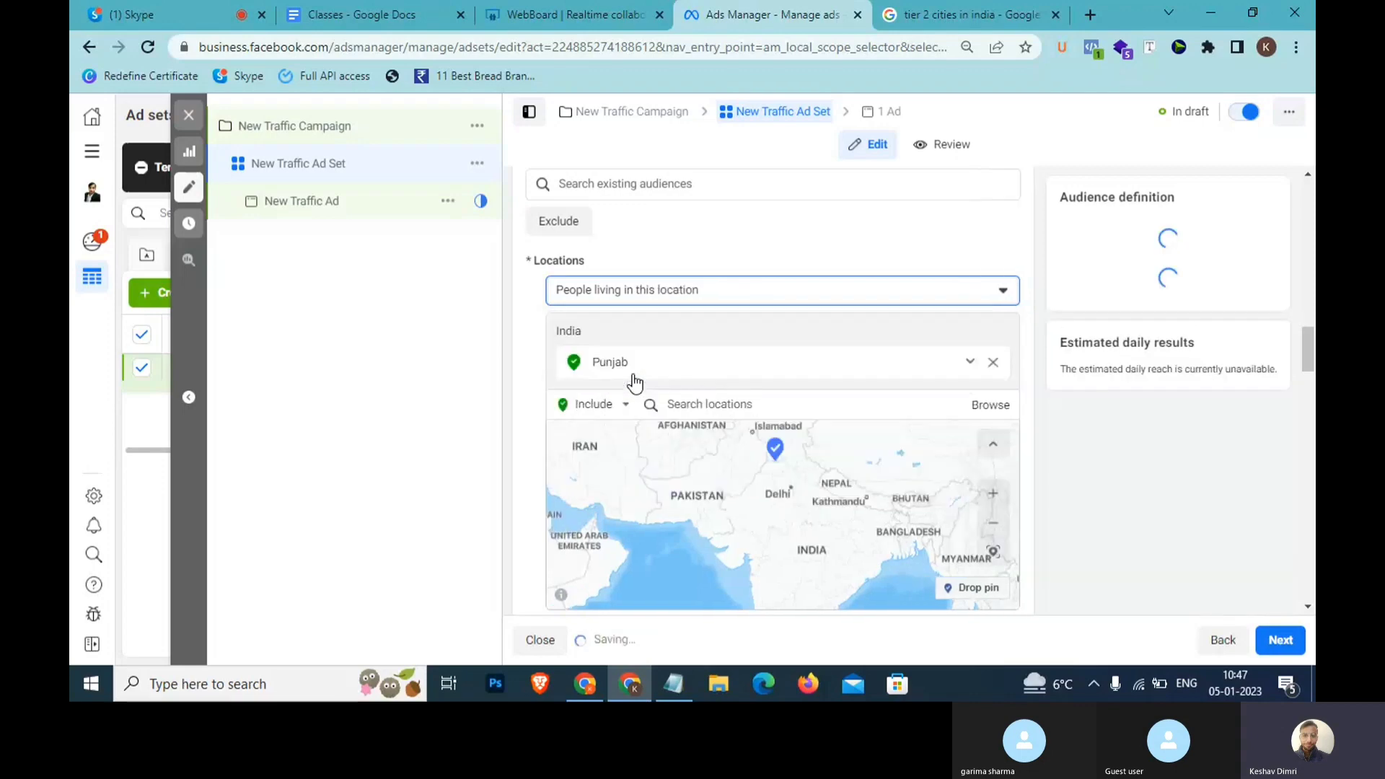
pyautogui.click(663, 293)
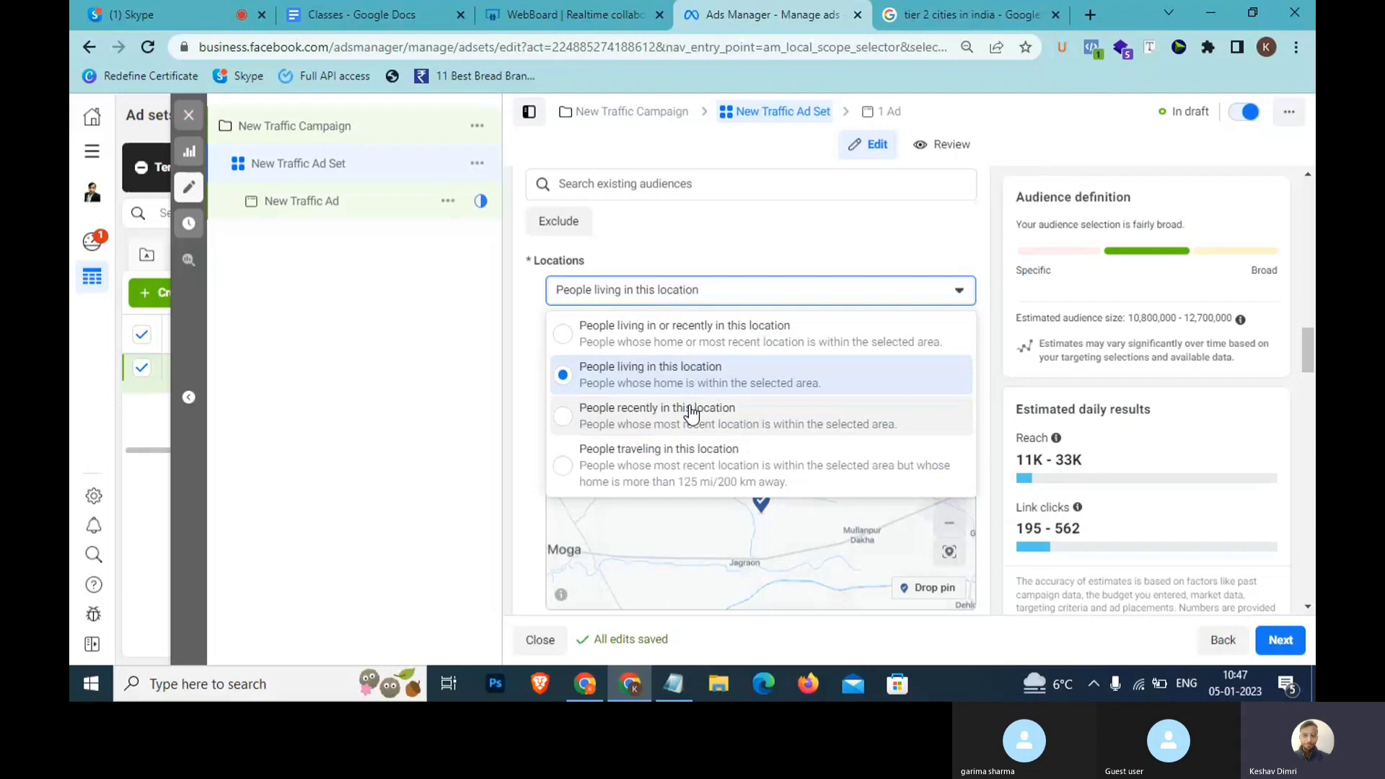
pyautogui.click(671, 467)
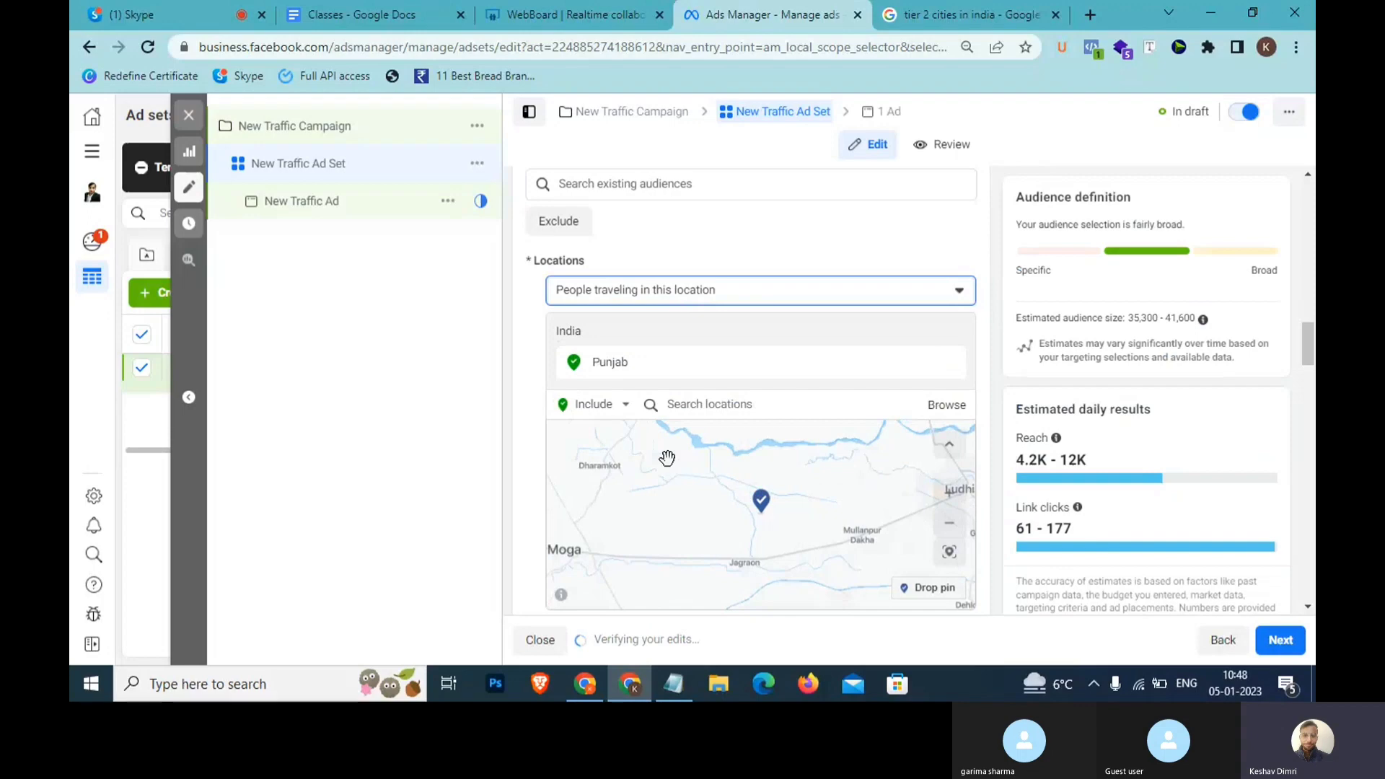
# Highlight the Mohali and Delhi notes in Notepad one after the other, then reopen the location options in Ads Manager.
pyautogui.click(676, 683)
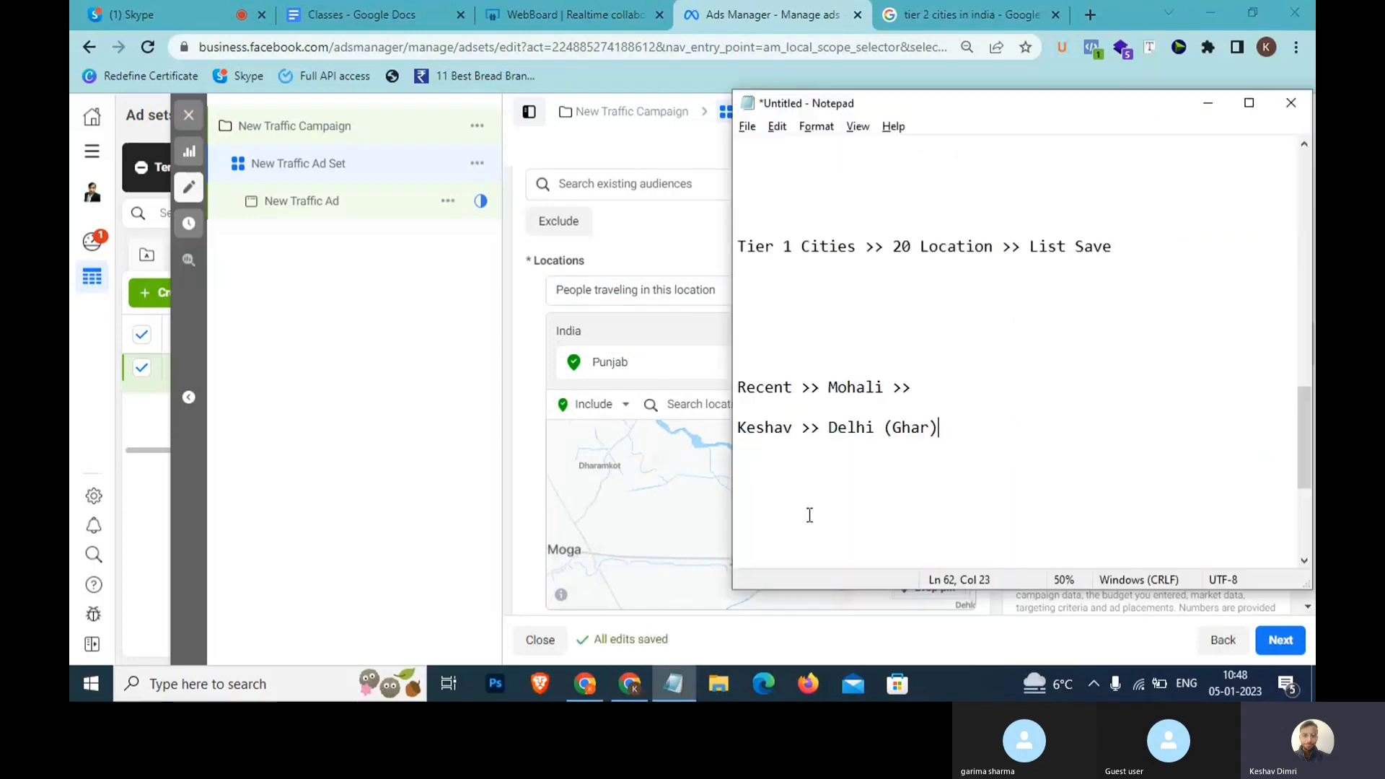
pyautogui.moveTo(947, 384); pyautogui.dragTo(739, 375)
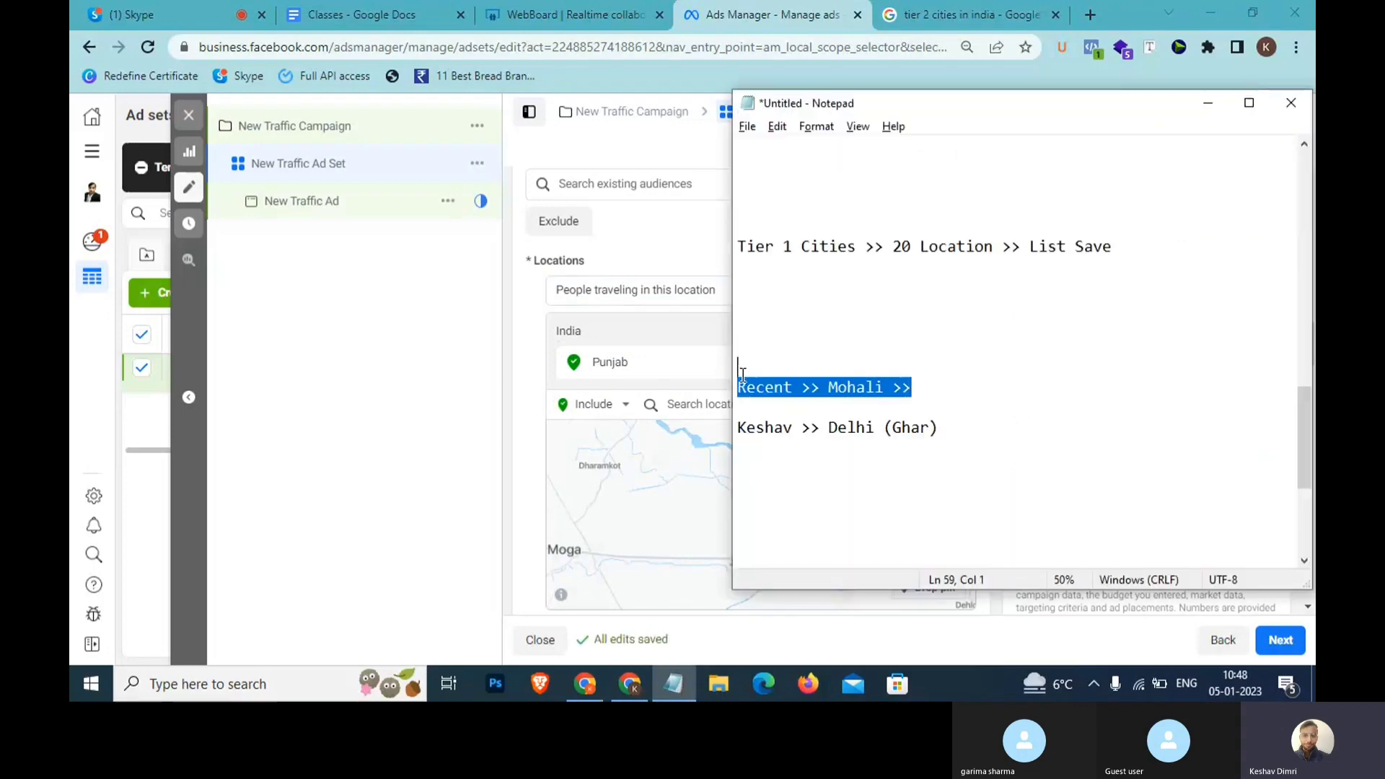
pyautogui.moveTo(951, 429); pyautogui.dragTo(741, 429)
pyautogui.click(517, 456)
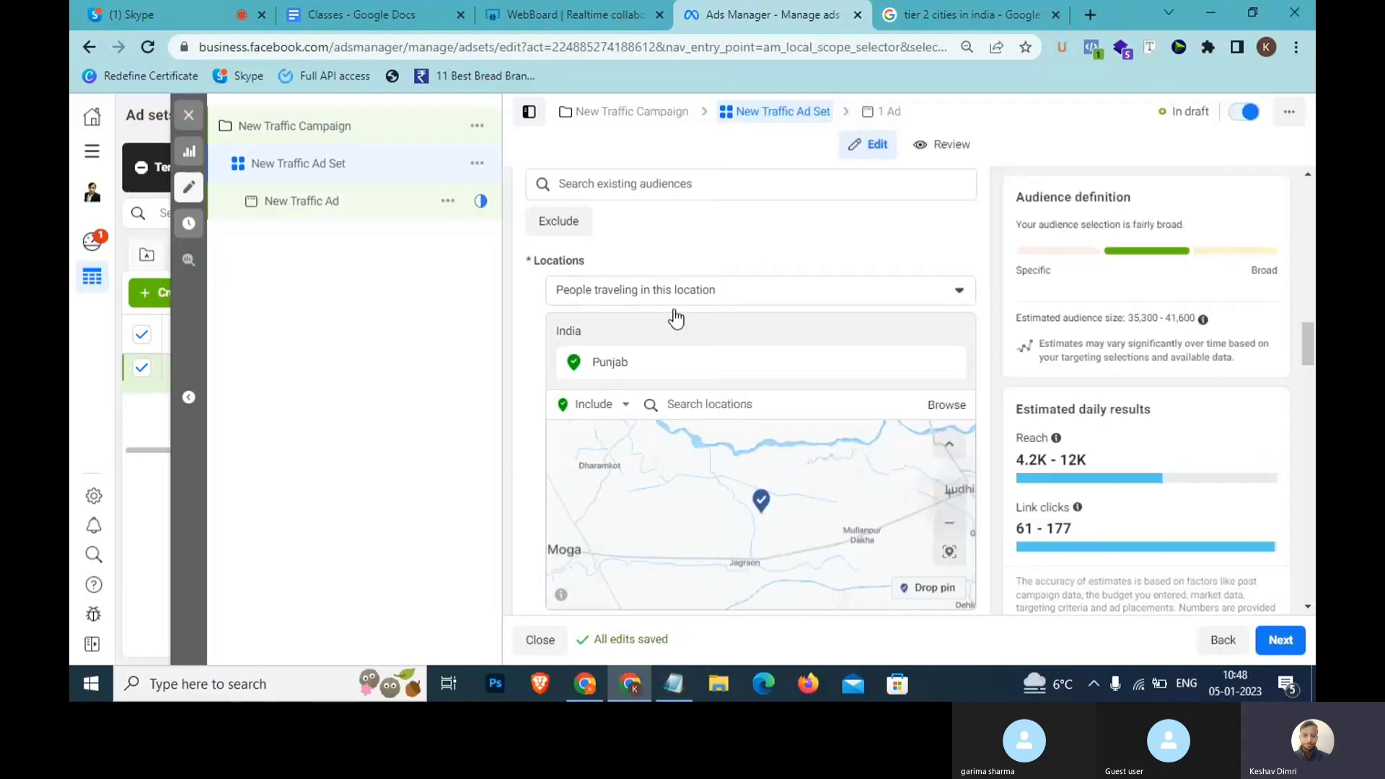
pyautogui.click(711, 292)
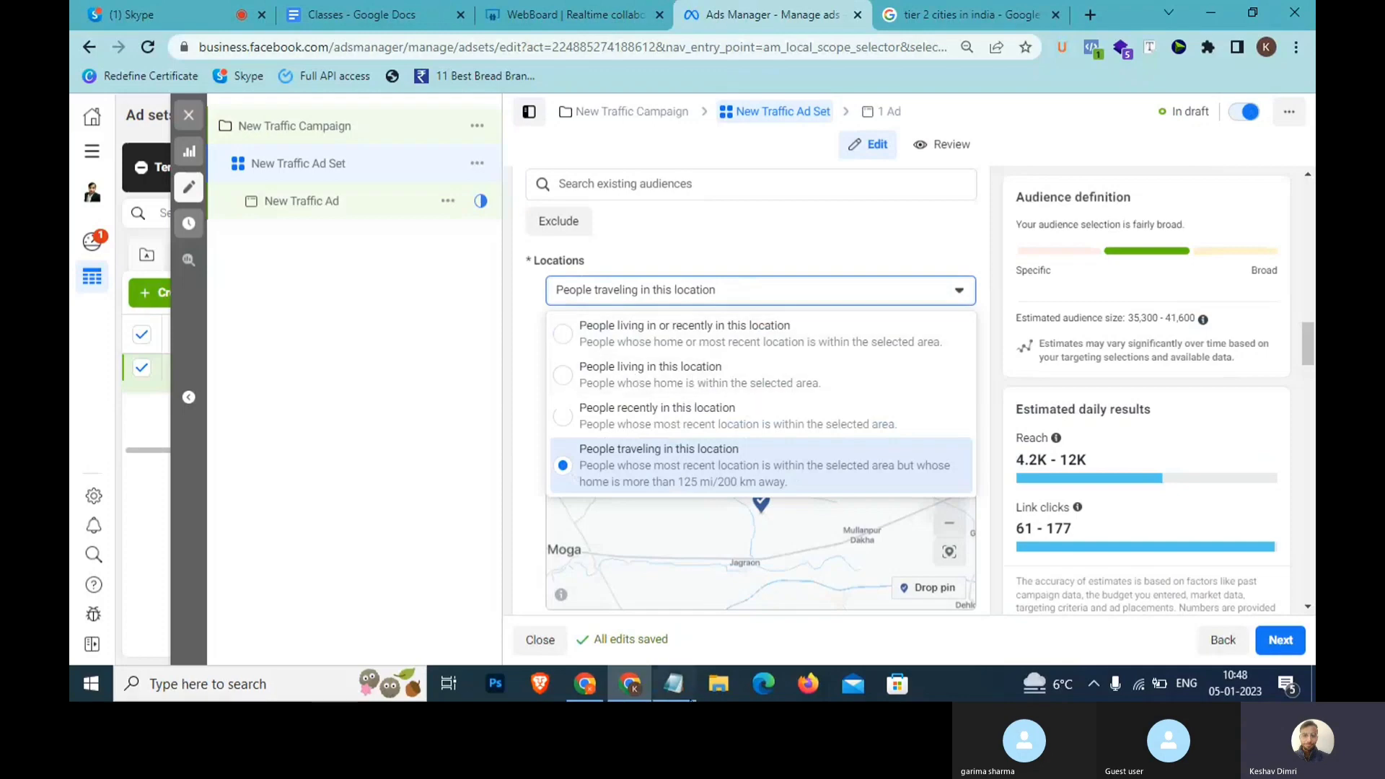
# In Notepad, several lines below the Delhi note, add the person's first name followed by "Business >> Specific Location >>".
pyautogui.click(690, 697)
pyautogui.click(925, 521)
pyautogui.write('K')
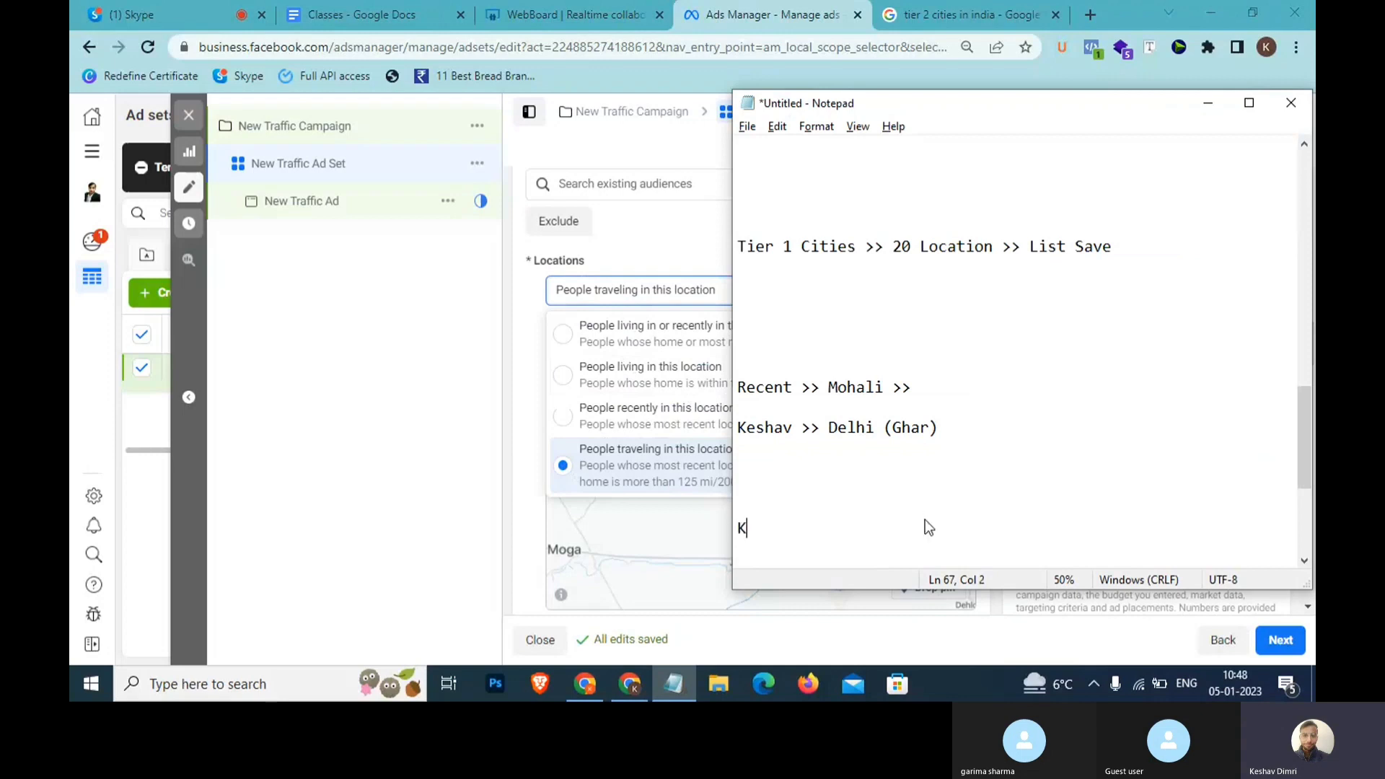
pyautogui.write('eshav BUsin')
pyautogui.press('BackSpace')
pyautogui.press('BackSpace')
pyautogui.press('BackSpace')
pyautogui.write('siness ')
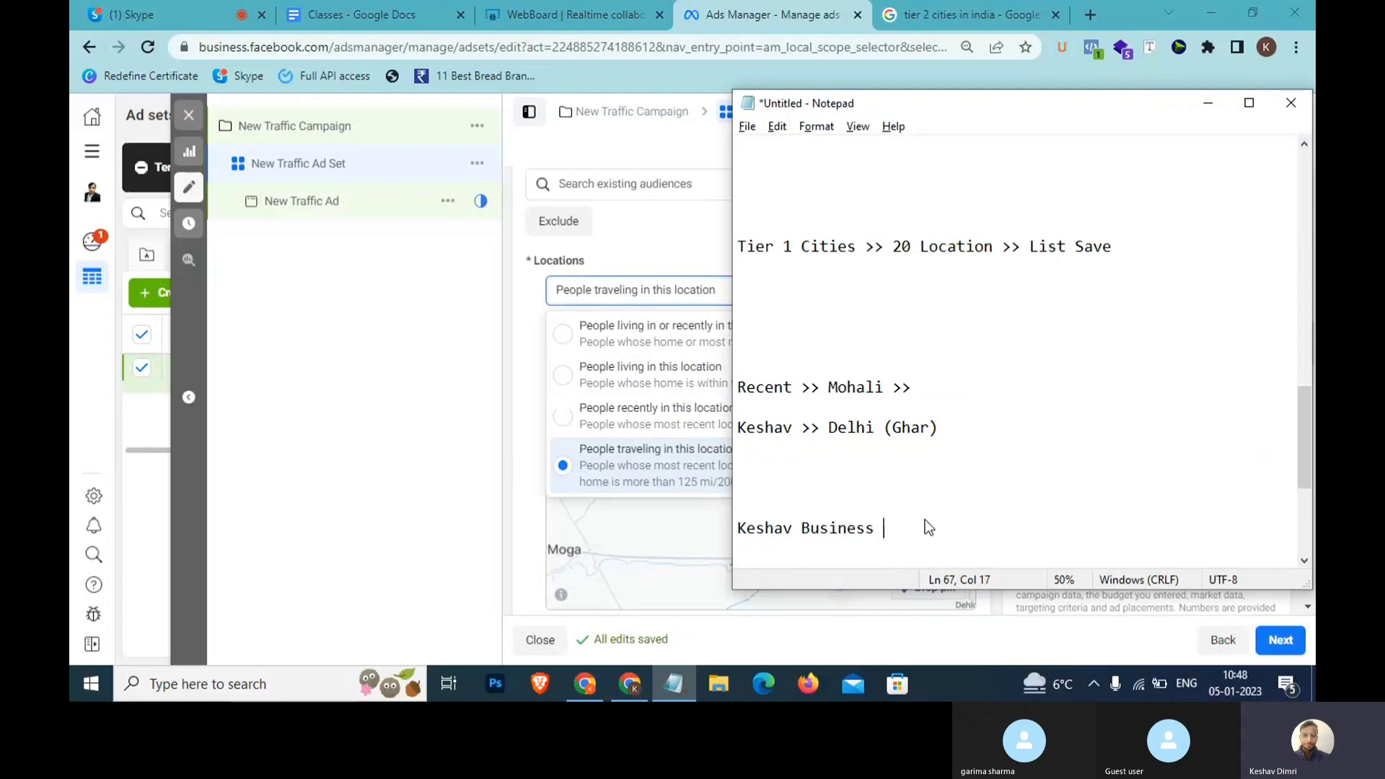
pyautogui.write('>> Sc')
pyautogui.write('ecific Loc')
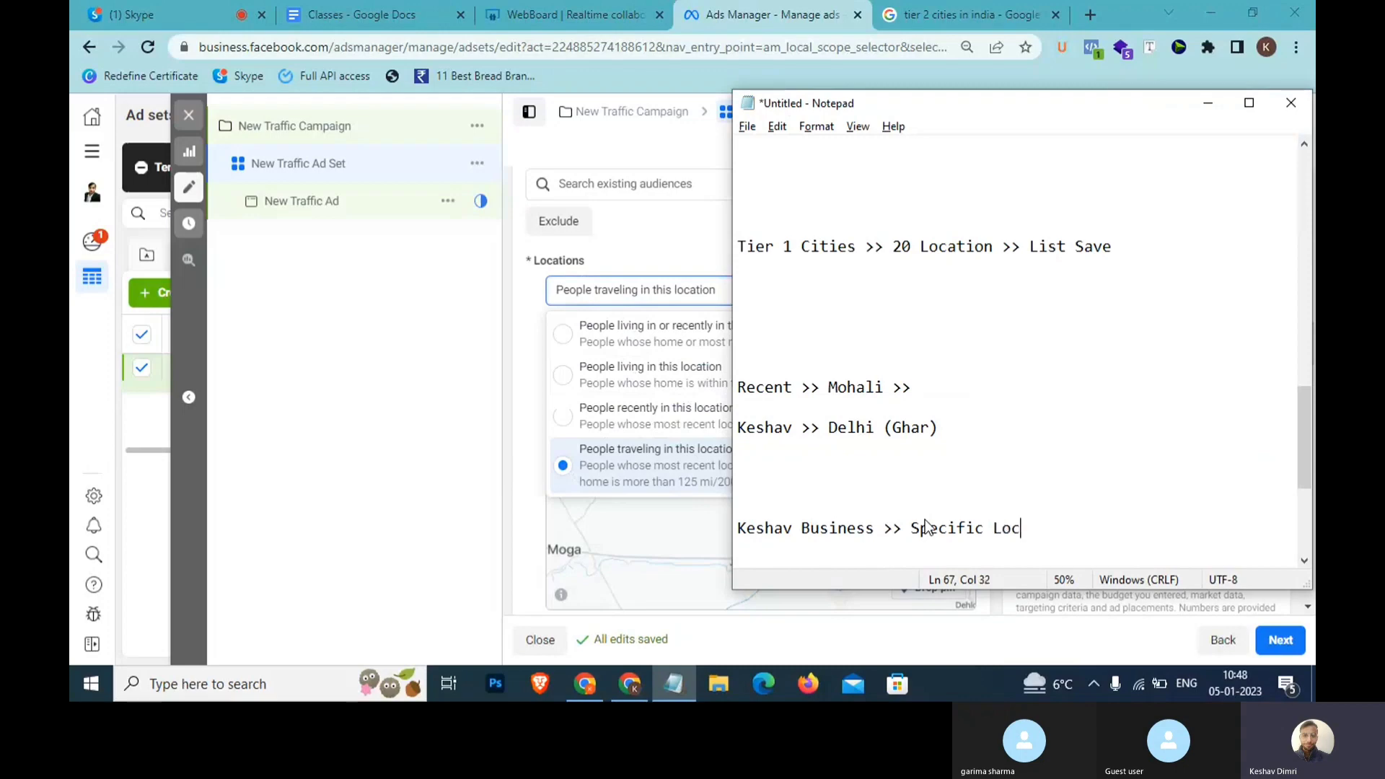
pyautogui.write('ation >>')
# In Ads Manager, set the location targeting to "People living in this location", then return to Notepad.
pyautogui.hotkey('alt', 'Tab')
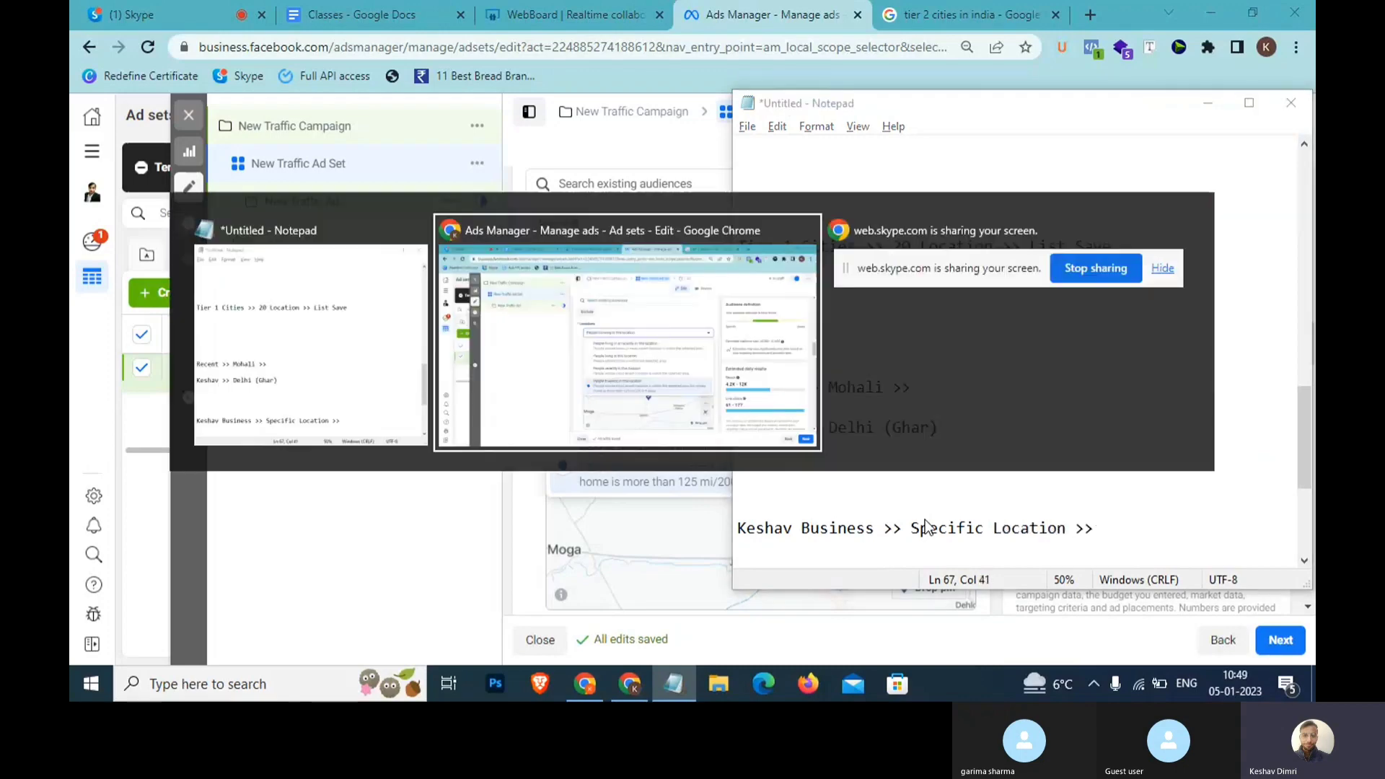
pyautogui.click(676, 376)
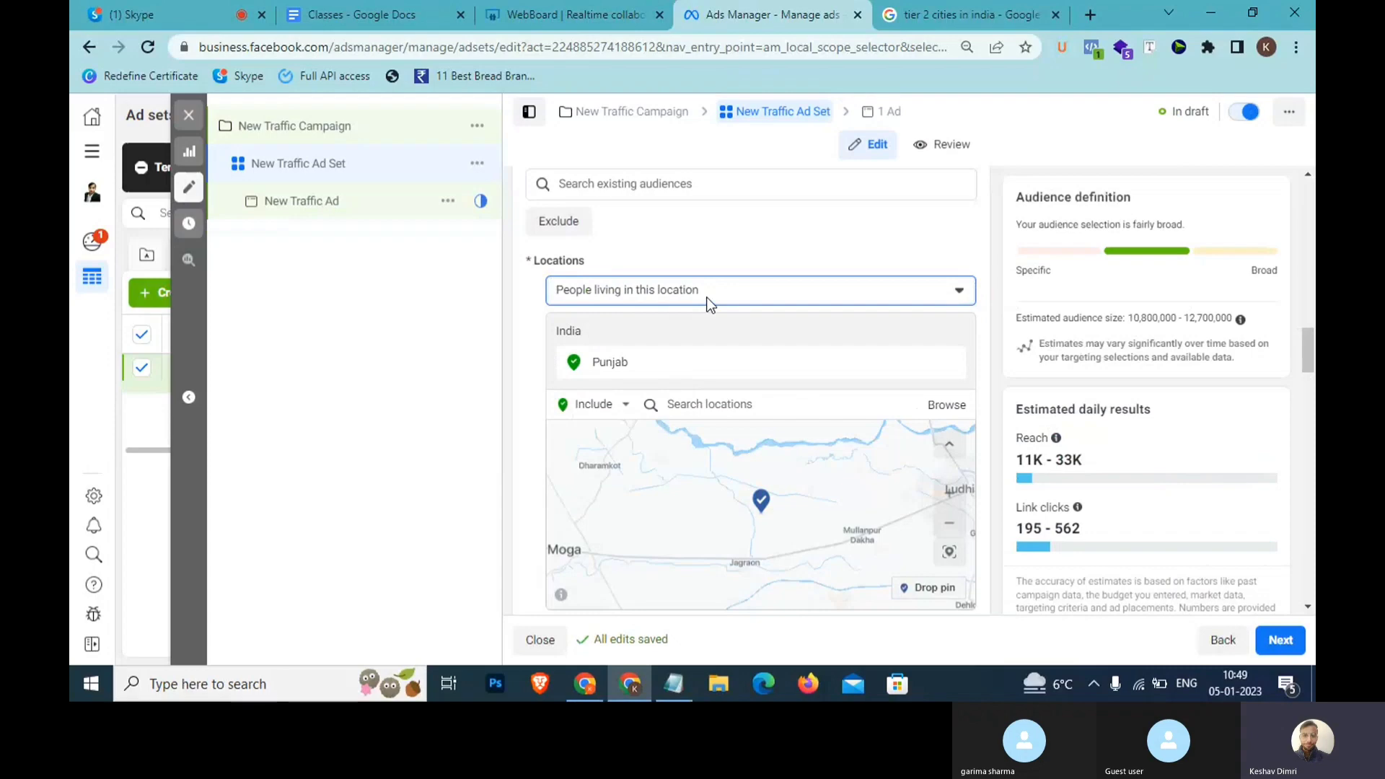
pyautogui.hotkey('alt', 'Tab')
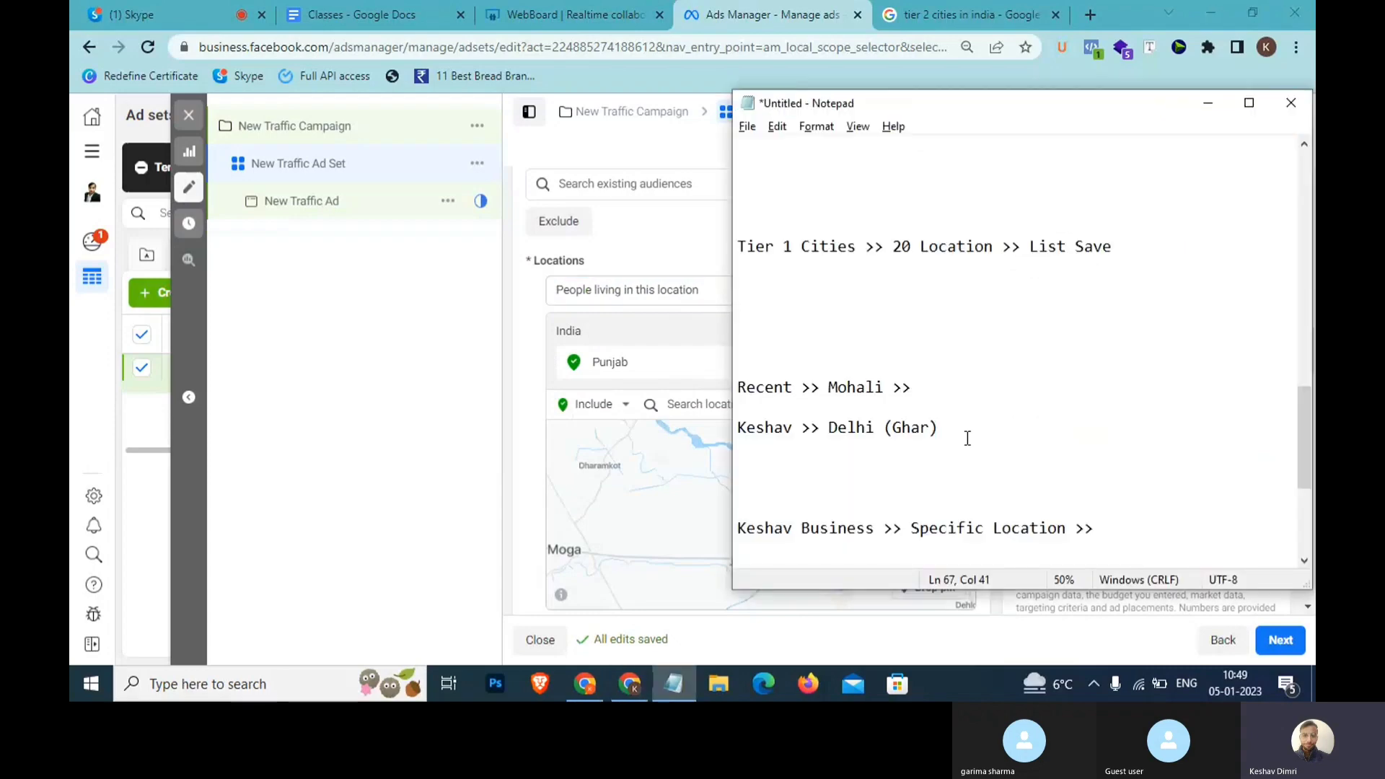
# Extend the "Specific Location >>" note with "Colllege , School, Institutes".
pyautogui.write('Colllege , ')
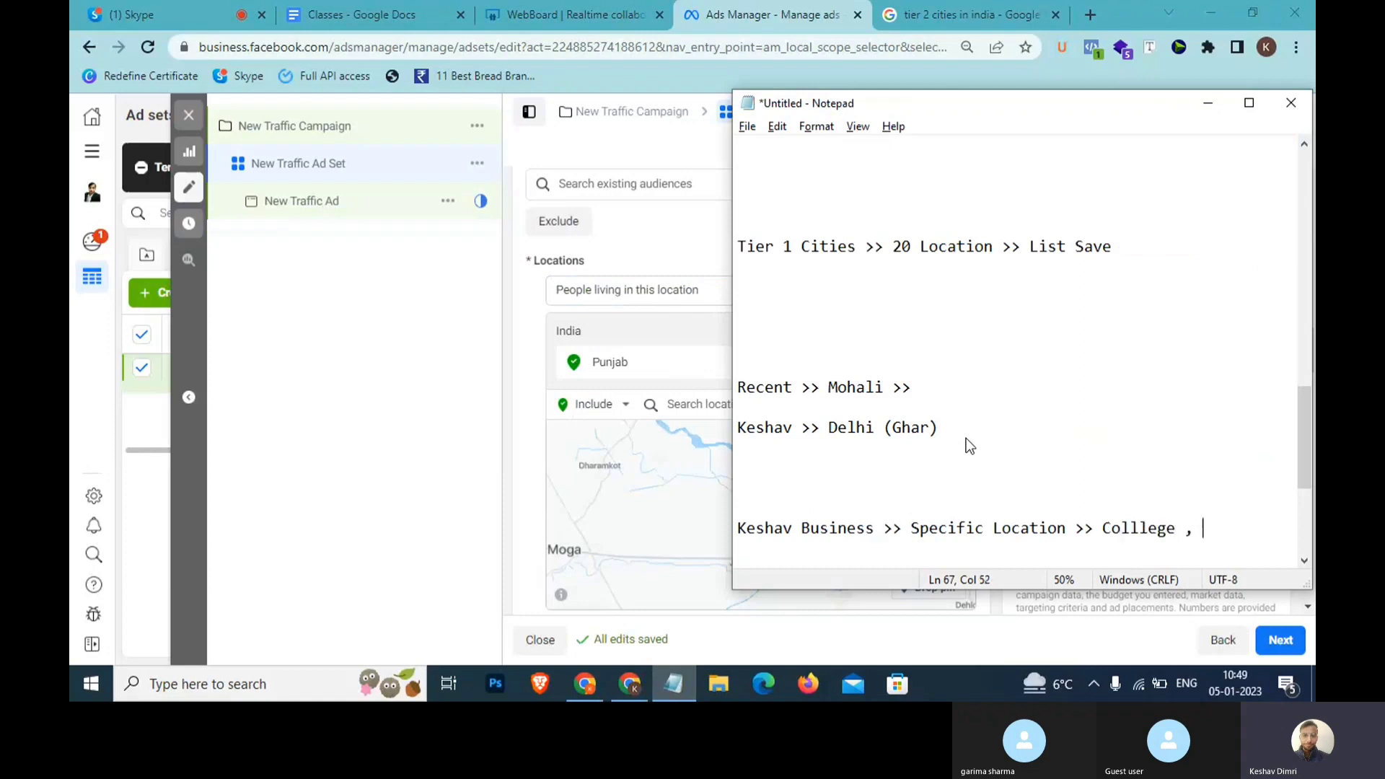
pyautogui.write('School ,')
pyautogui.press('Left')
pyautogui.press('BackSpace')
pyautogui.write('Instiu')
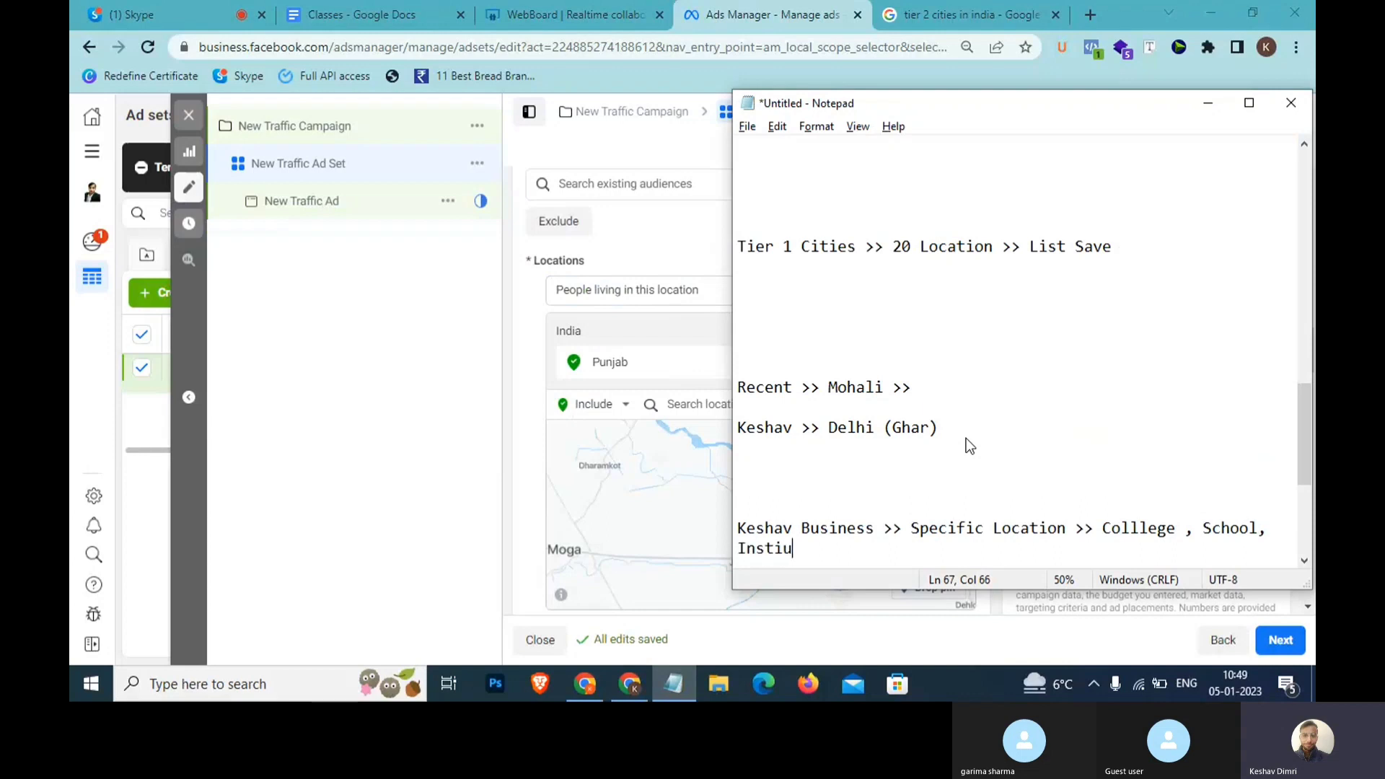
pyautogui.press('BackSpace')
pyautogui.write('tutes')
# Compare the location options in Ads Manager with the highlighted business note in Notepad.
pyautogui.click(473, 417)
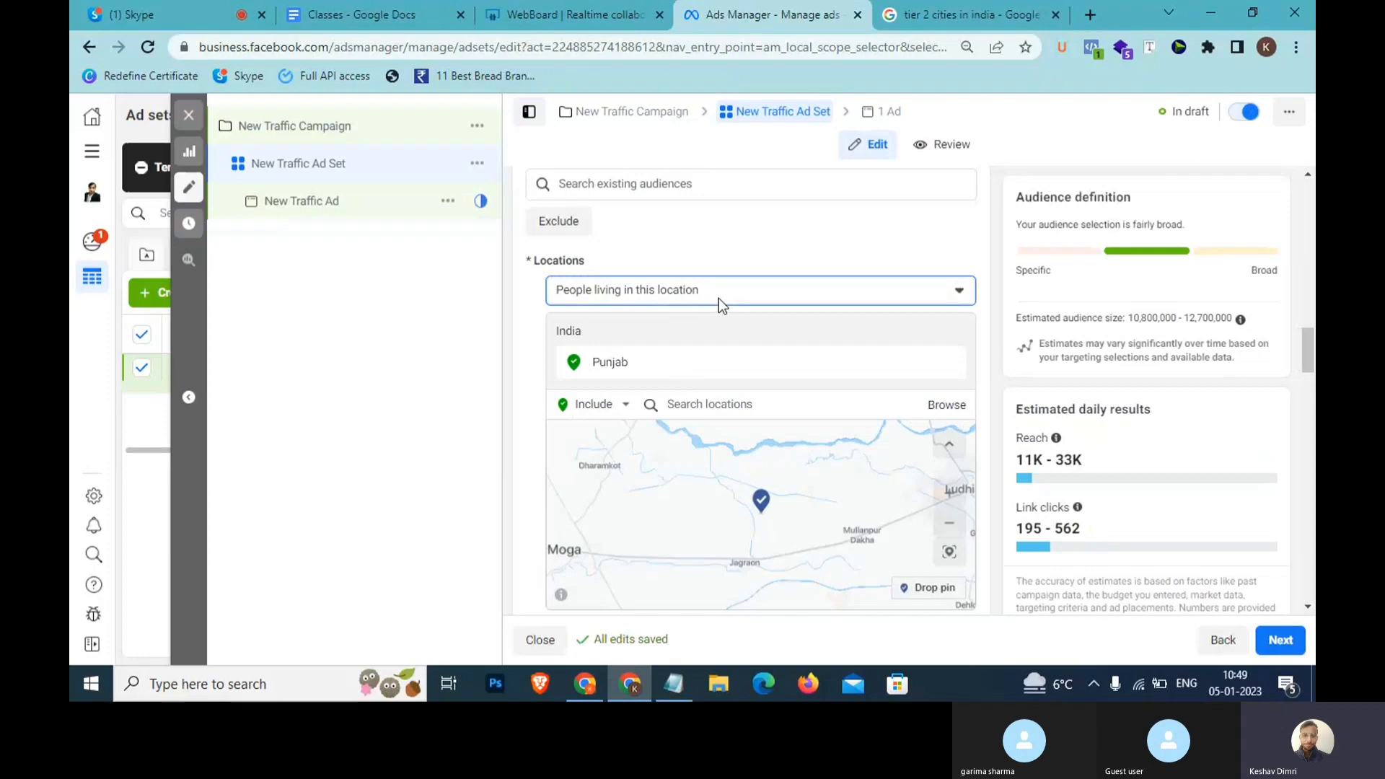
pyautogui.click(718, 297)
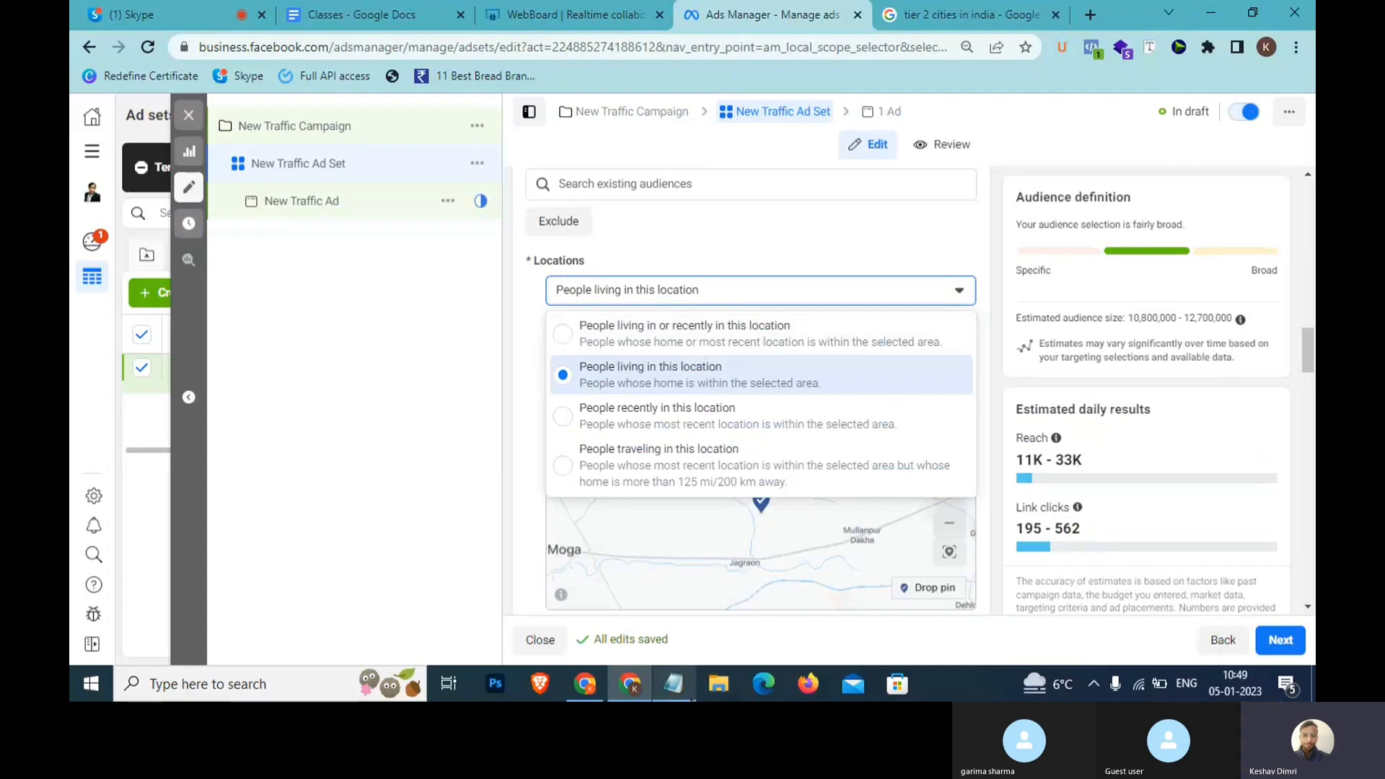
pyautogui.click(673, 684)
pyautogui.moveTo(830, 548); pyautogui.dragTo(737, 528)
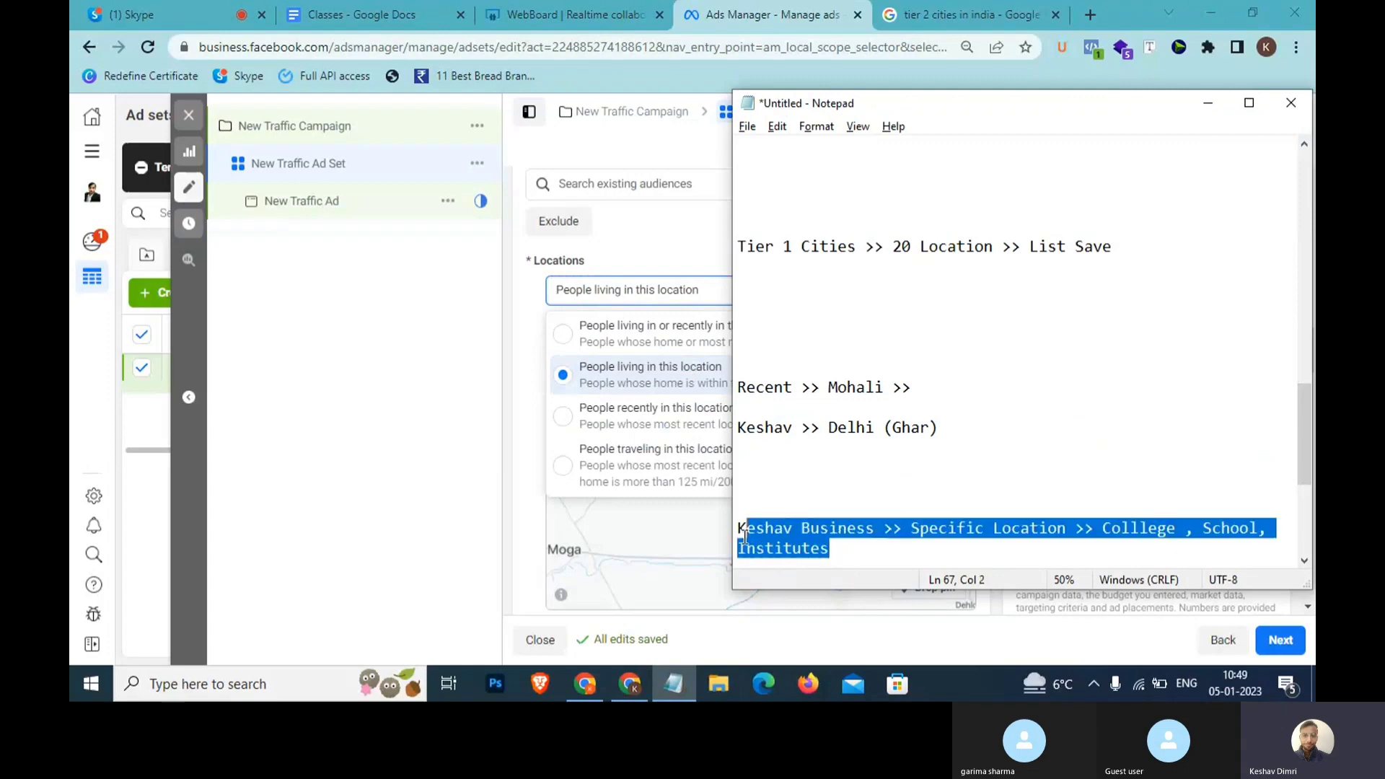
pyautogui.click(1207, 528)
pyautogui.click(821, 561)
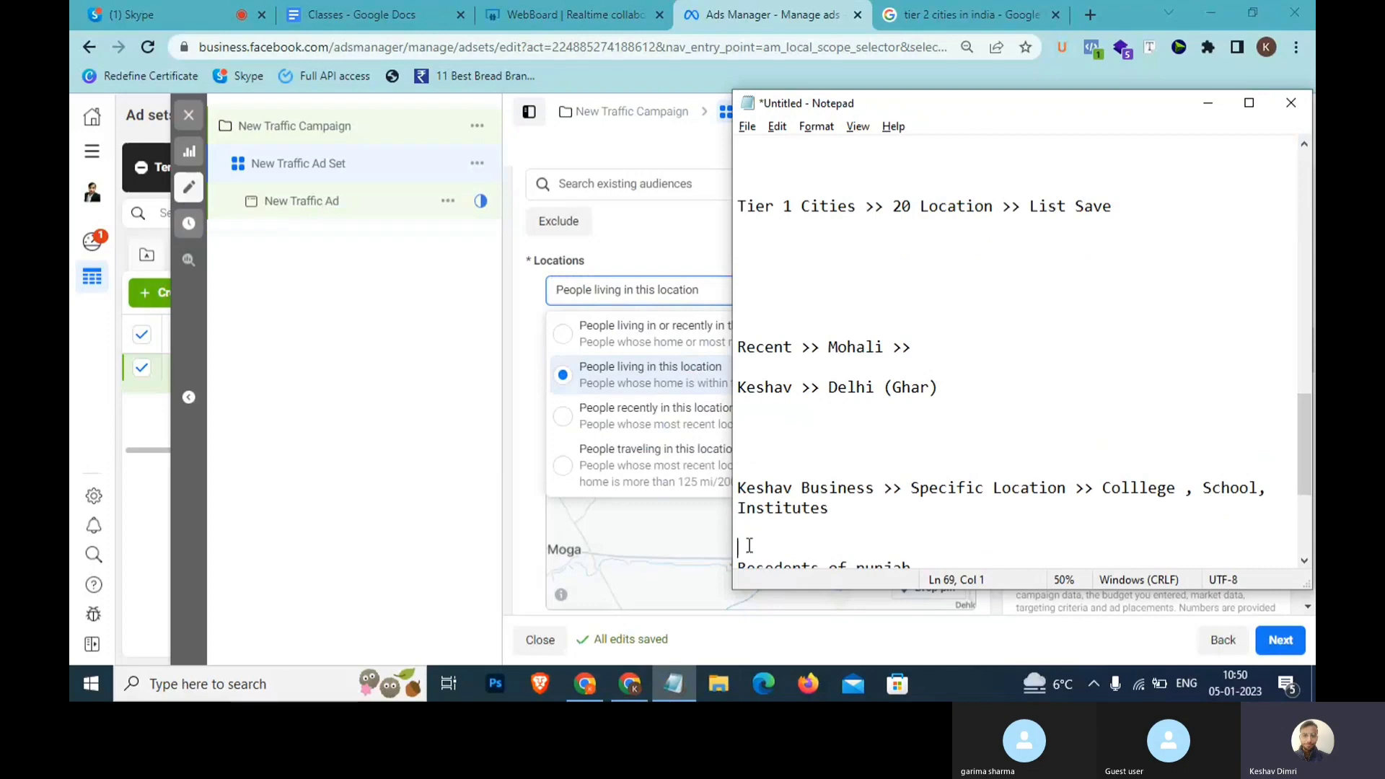
pyautogui.click(452, 409)
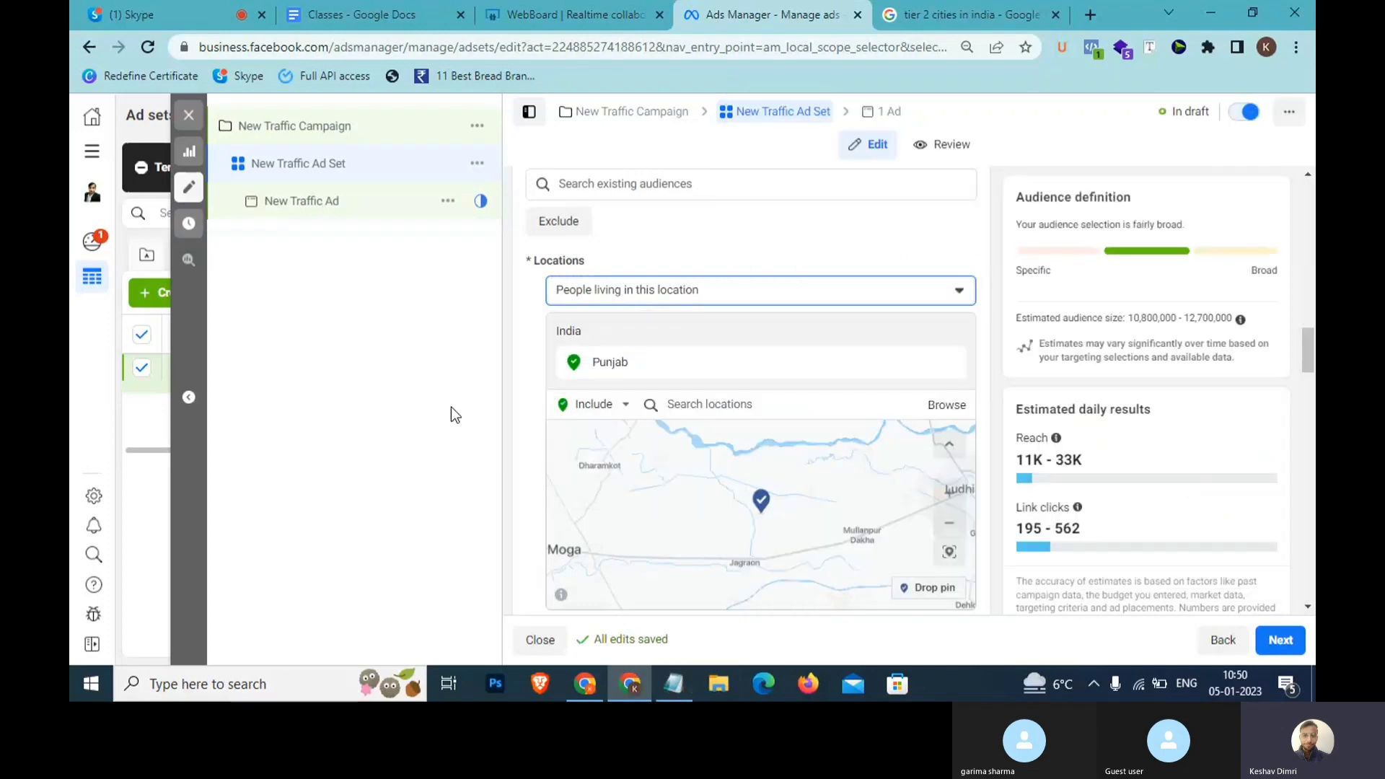
pyautogui.click(730, 294)
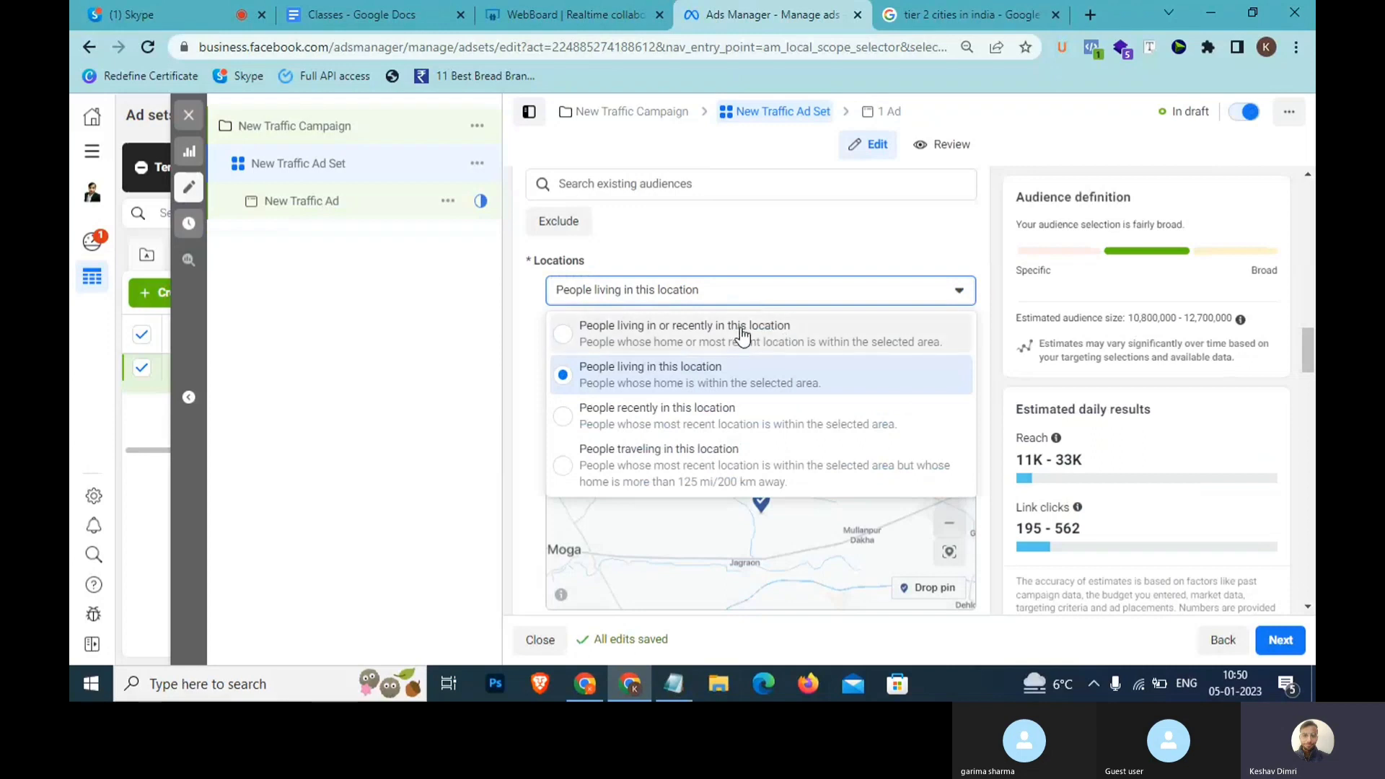
# Switch to the WebBoard whiteboard and clear the existing sketch.
pyautogui.click(470, 12)
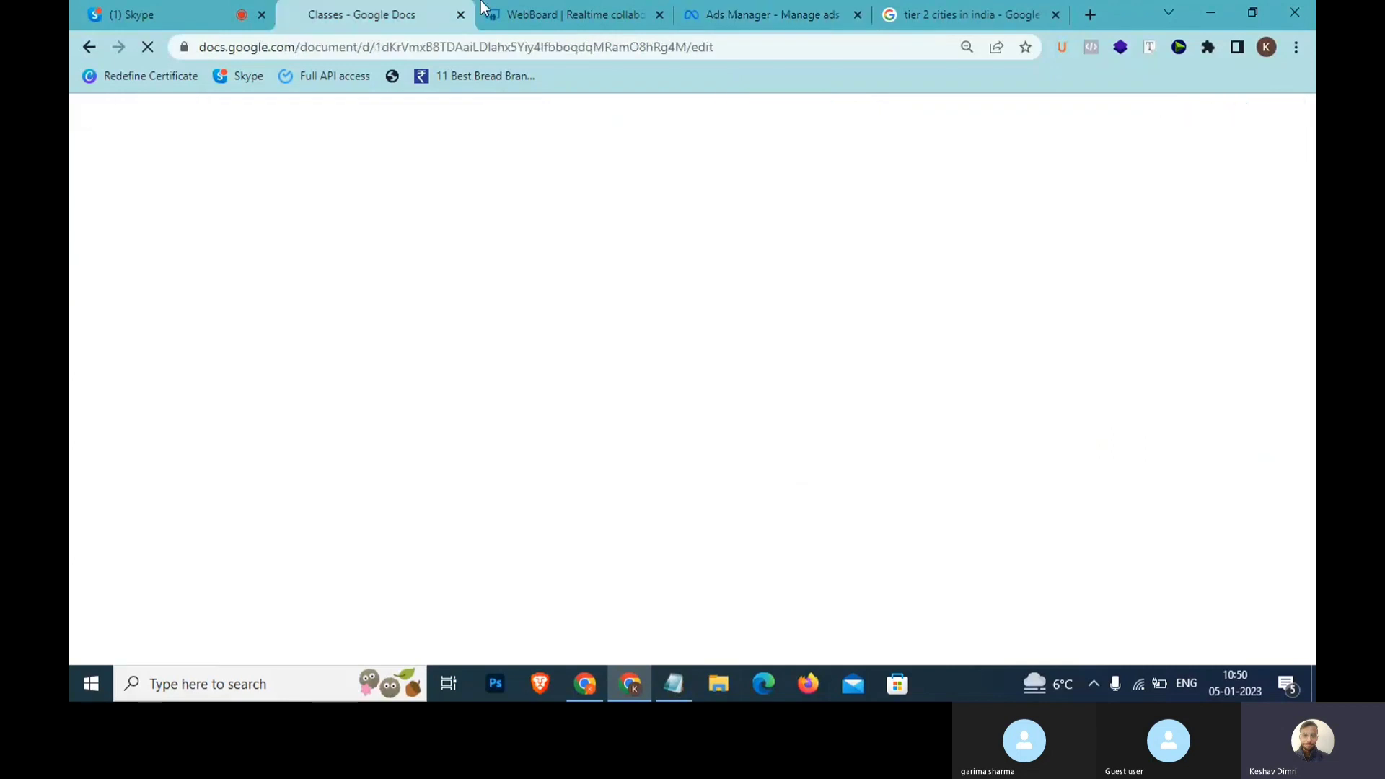
pyautogui.click(484, 11)
pyautogui.click(98, 258)
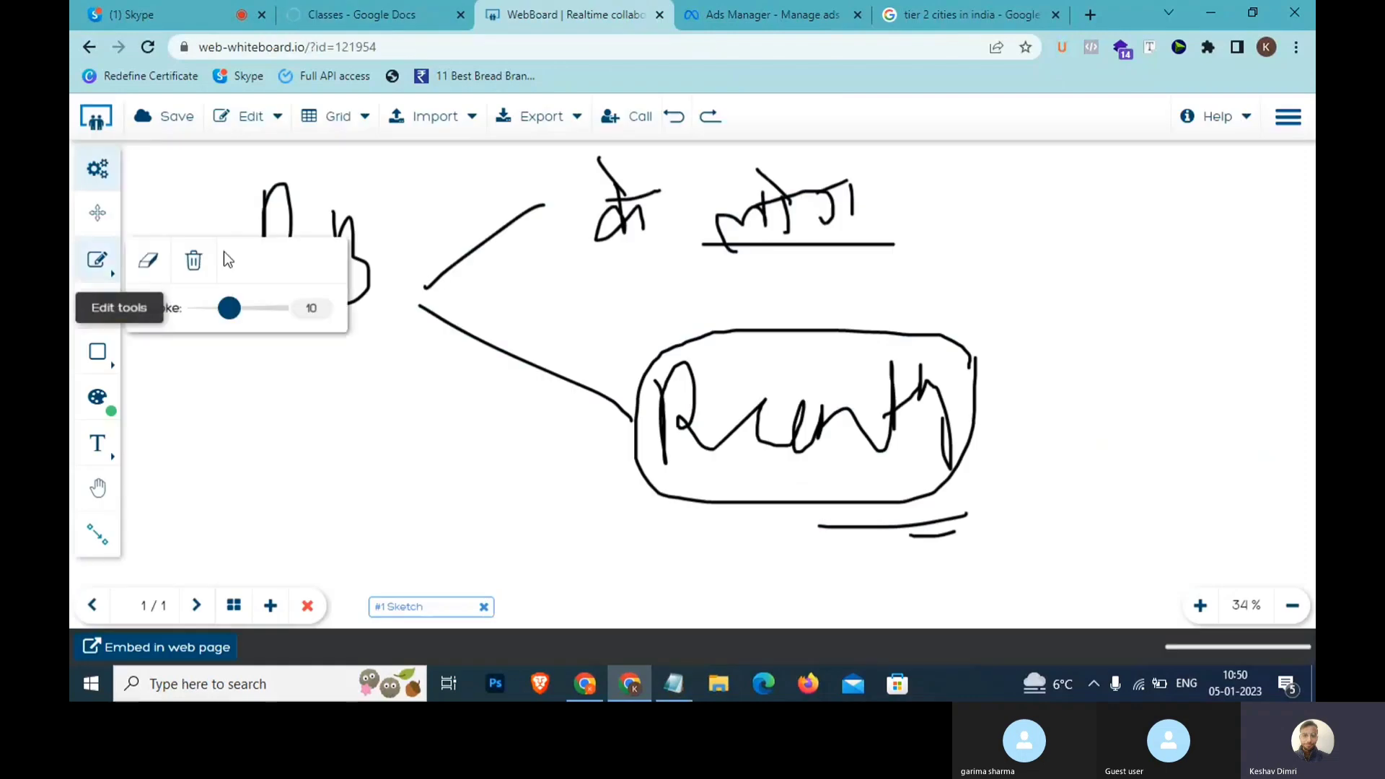
pyautogui.click(209, 262)
pyautogui.click(635, 430)
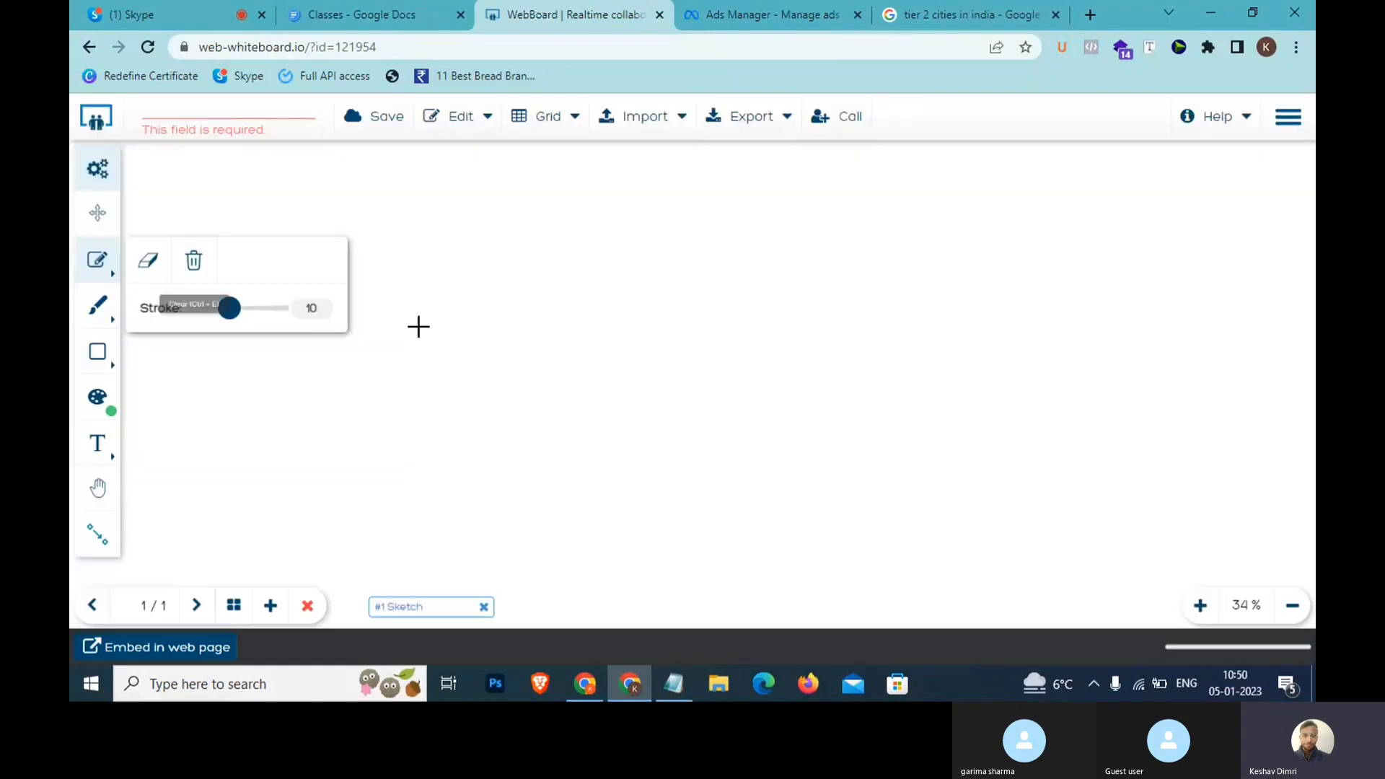
# Handwrite "Recently" with an arrow to "Kyu" on the whiteboard, then box "Kyu" and add two slanted strokes beneath it.
pyautogui.moveTo(379, 235)
pyautogui.mouseDown()
pyautogui.moveTo(369, 396)
pyautogui.moveTo(388, 318)
pyautogui.mouseUp()
pyautogui.moveTo(578, 307)
pyautogui.mouseDown()
pyautogui.moveTo(664, 309)
pyautogui.moveTo(752, 279)
pyautogui.moveTo(757, 371)
pyautogui.mouseUp()
pyautogui.moveTo(748, 344)
pyautogui.mouseDown()
pyautogui.moveTo(795, 289)
pyautogui.moveTo(794, 408)
pyautogui.mouseUp()
pyautogui.moveTo(858, 310)
pyautogui.mouseDown()
pyautogui.moveTo(974, 266)
pyautogui.moveTo(985, 366)
pyautogui.mouseUp()
pyautogui.moveTo(1052, 209); pyautogui.dragTo(1080, 319)
pyautogui.moveTo(1108, 205)
pyautogui.mouseDown()
pyautogui.moveTo(1095, 272)
pyautogui.moveTo(1140, 350)
pyautogui.mouseUp()
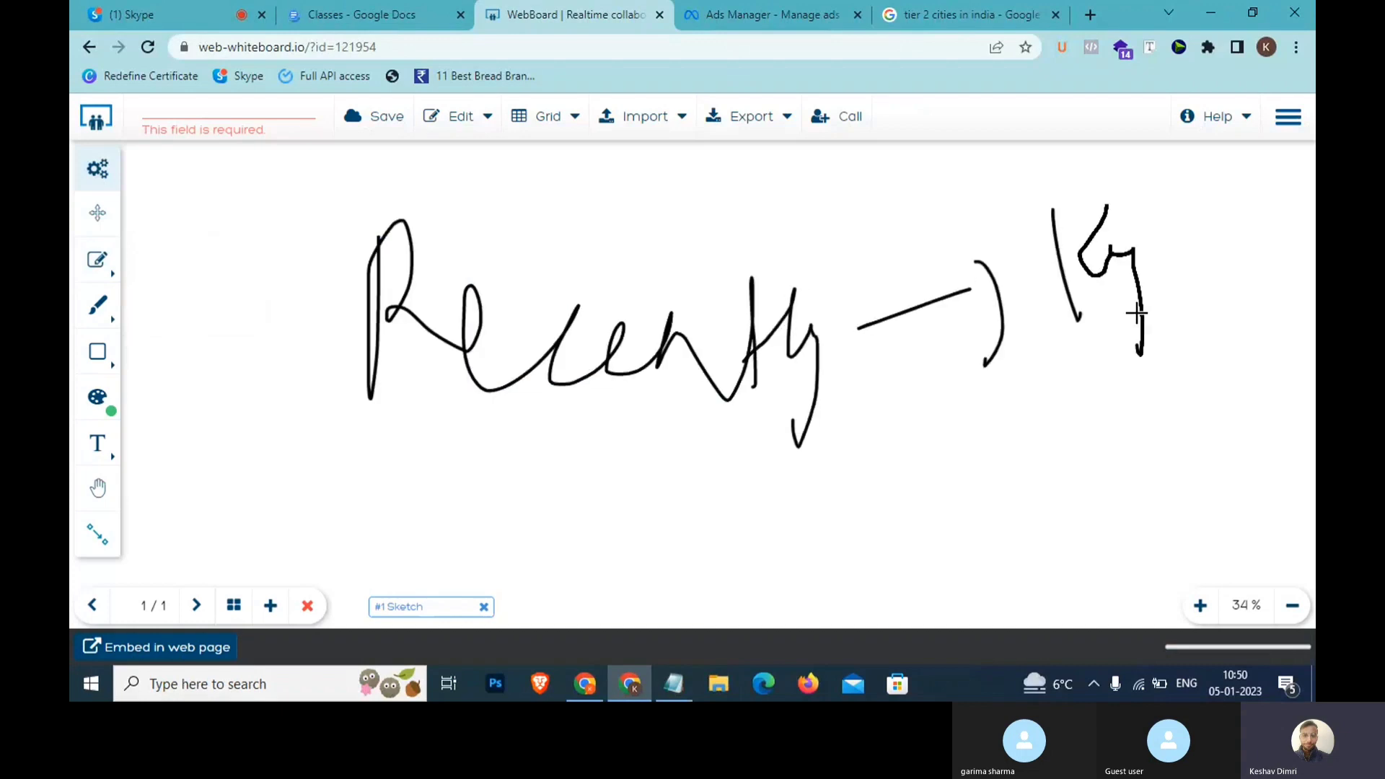
pyautogui.moveTo(1169, 242); pyautogui.dragTo(1180, 284)
pyautogui.moveTo(1219, 230)
pyautogui.mouseDown()
pyautogui.moveTo(1147, 176)
pyautogui.moveTo(1071, 356)
pyautogui.moveTo(1202, 253)
pyautogui.mouseUp()
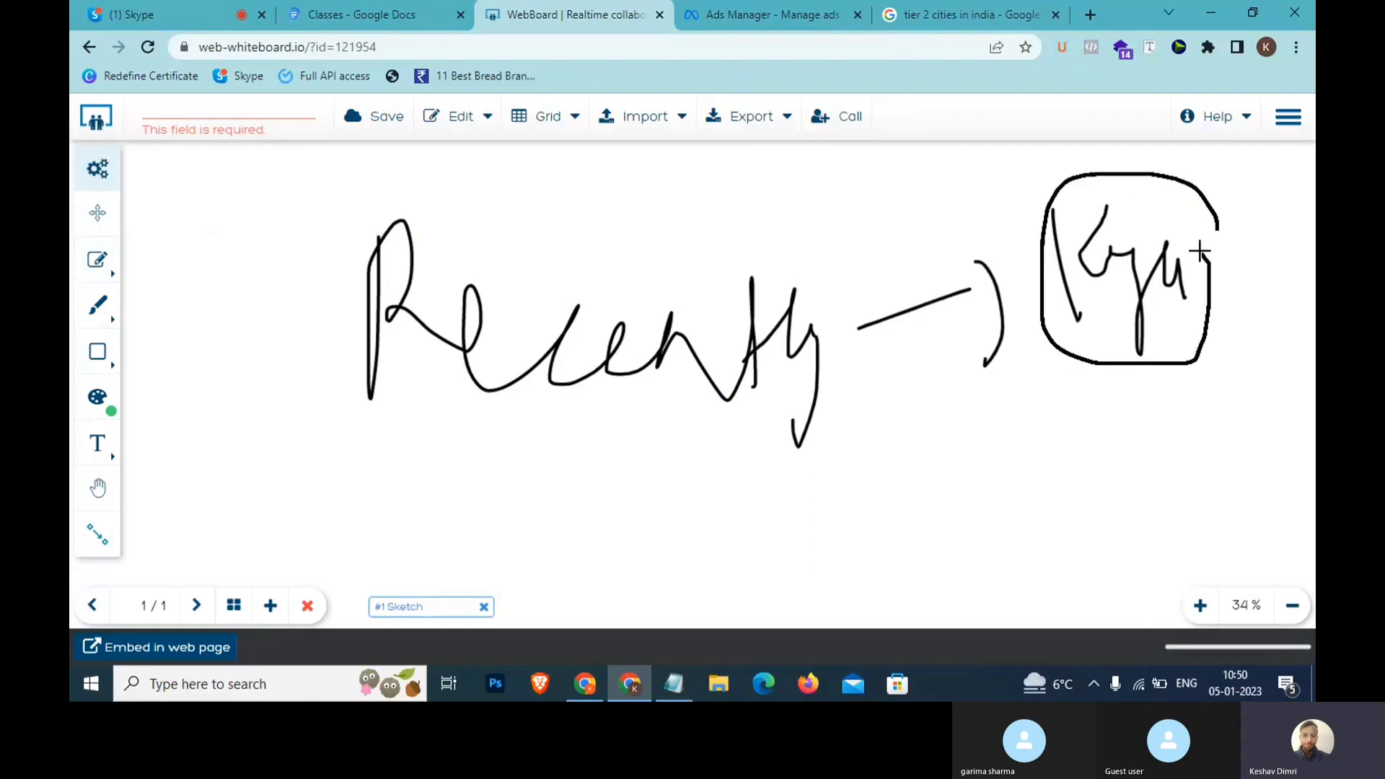
pyautogui.moveTo(1082, 449); pyautogui.dragTo(1196, 374)
pyautogui.moveTo(1156, 442); pyautogui.dragTo(1230, 393)
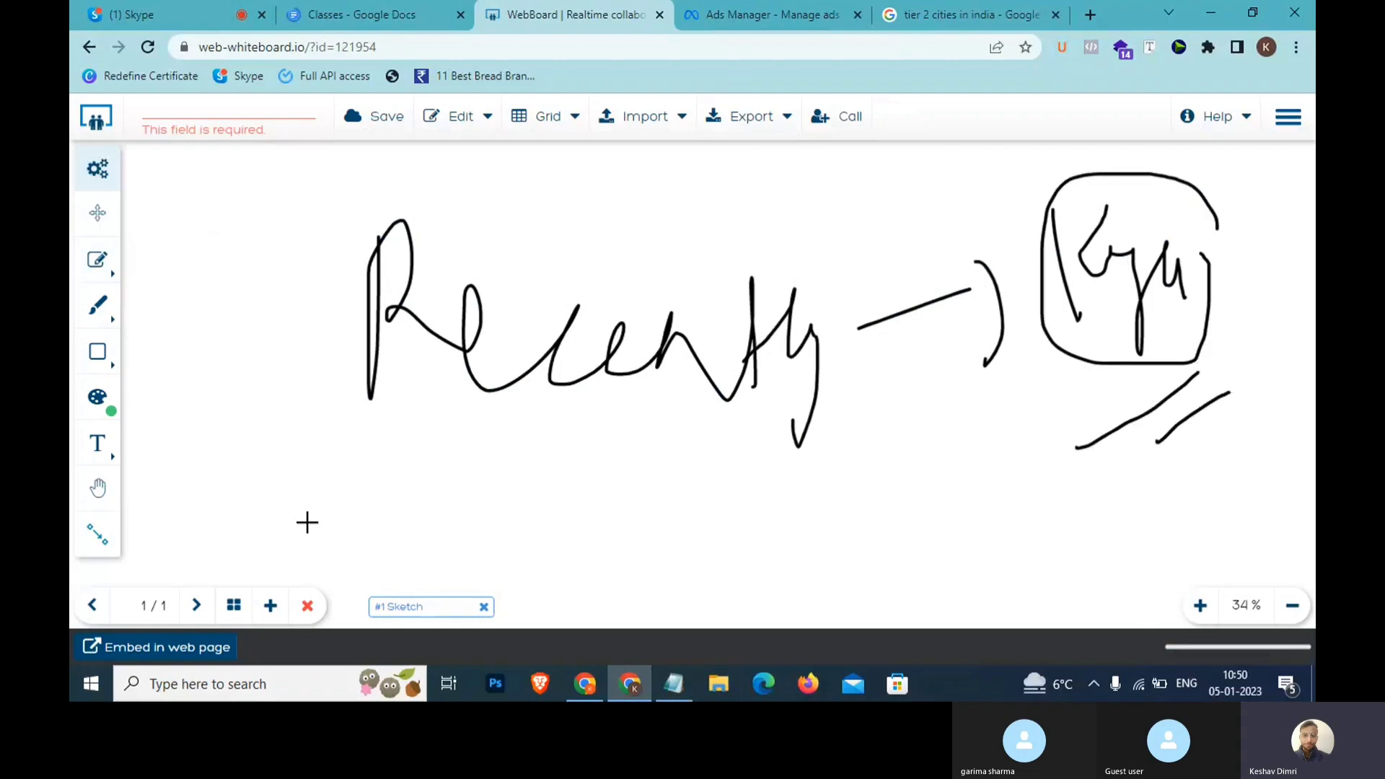
# Below "Recently", handwrite "Budget" with an arrow to a downward arrow, followed by another arrow to "optimi".
pyautogui.moveTo(310, 586)
pyautogui.mouseDown()
pyautogui.moveTo(327, 495)
pyautogui.moveTo(326, 565)
pyautogui.mouseUp()
pyautogui.moveTo(359, 505)
pyautogui.mouseDown()
pyautogui.moveTo(426, 521)
pyautogui.moveTo(483, 470)
pyautogui.moveTo(534, 493)
pyautogui.moveTo(682, 497)
pyautogui.mouseUp()
pyautogui.click(585, 480)
pyautogui.moveTo(729, 411)
pyautogui.mouseDown()
pyautogui.moveTo(718, 518)
pyautogui.moveTo(737, 478)
pyautogui.moveTo(816, 466)
pyautogui.moveTo(826, 493)
pyautogui.mouseUp()
pyautogui.moveTo(922, 451)
pyautogui.mouseDown()
pyautogui.moveTo(911, 507)
pyautogui.moveTo(937, 456)
pyautogui.mouseUp()
pyautogui.moveTo(954, 442)
pyautogui.mouseDown()
pyautogui.moveTo(962, 515)
pyautogui.moveTo(982, 480)
pyautogui.mouseUp()
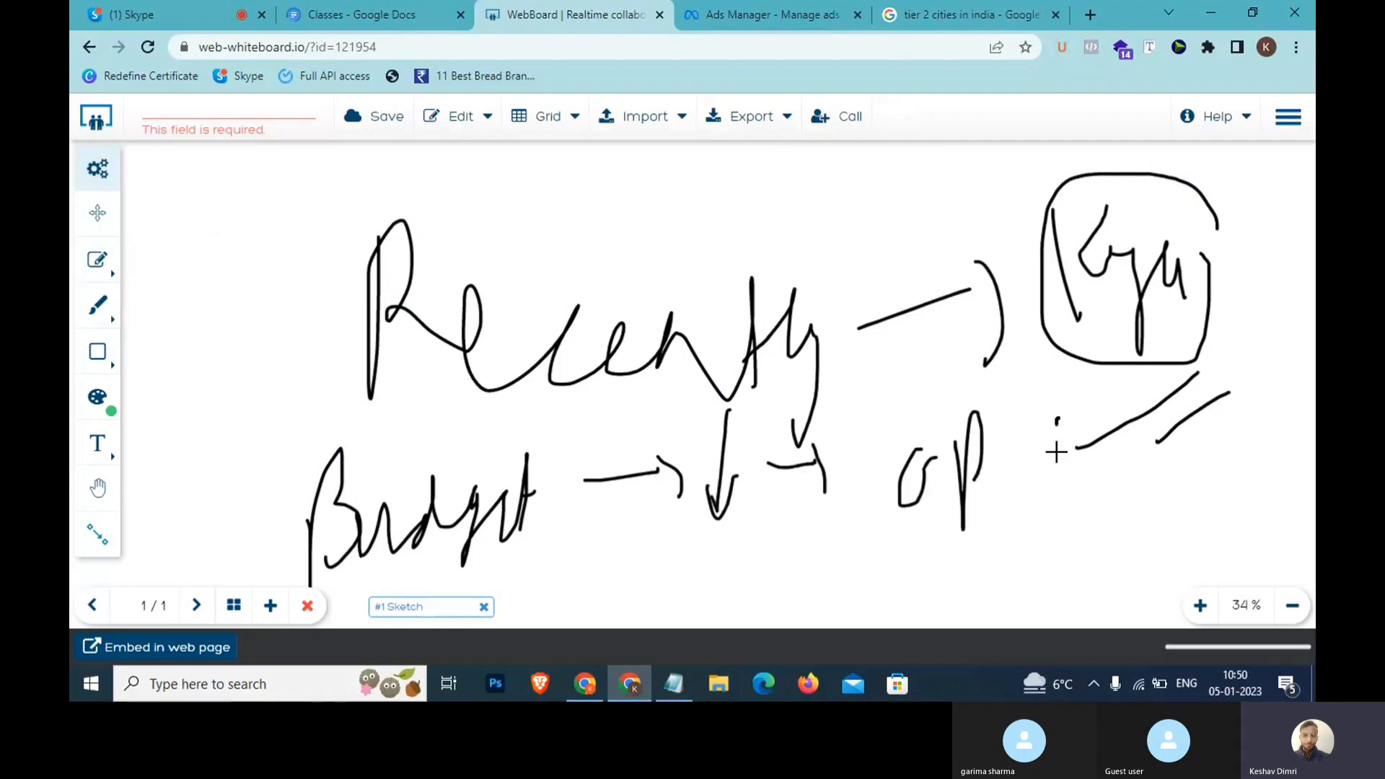
pyautogui.moveTo(1058, 417); pyautogui.dragTo(1037, 556)
pyautogui.moveTo(1028, 517)
pyautogui.mouseDown()
pyautogui.moveTo(1091, 514)
pyautogui.moveTo(1089, 538)
pyautogui.mouseUp()
pyautogui.click(1094, 485)
pyautogui.moveTo(1137, 487); pyautogui.dragTo(1194, 531)
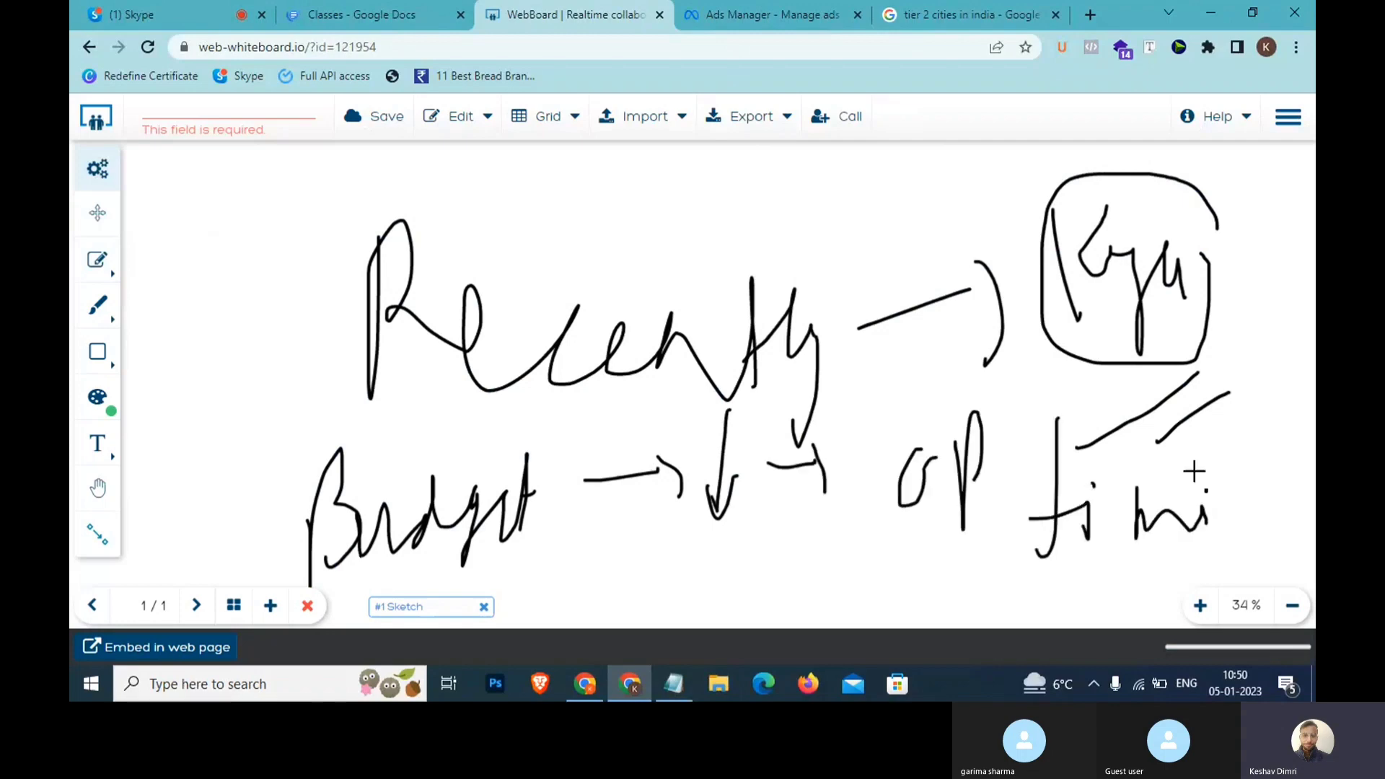
# Check the location options in Ads Manager briefly, then return to the whiteboard and clear the "Recently" and "Budget" sketch.
pyautogui.click(779, 16)
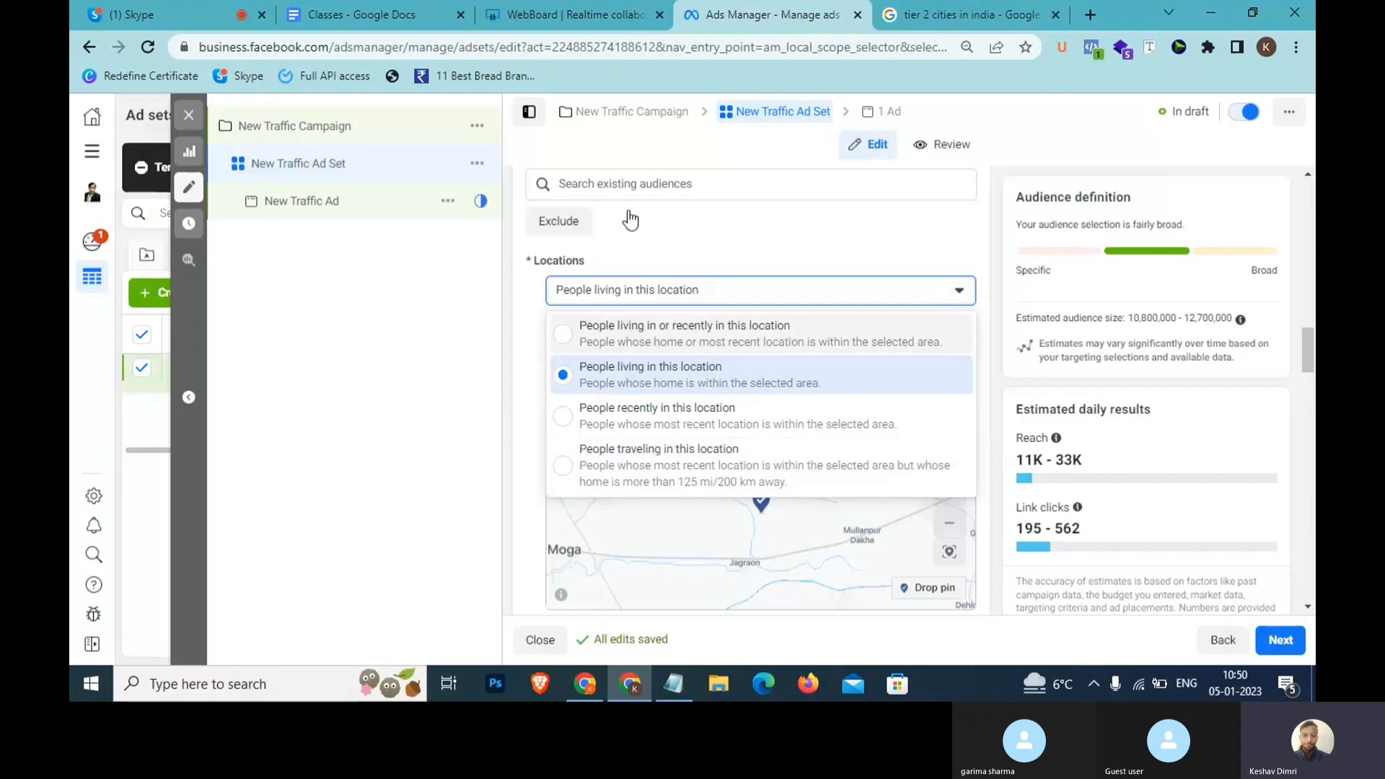
pyautogui.click(575, 15)
pyautogui.moveTo(101, 273)
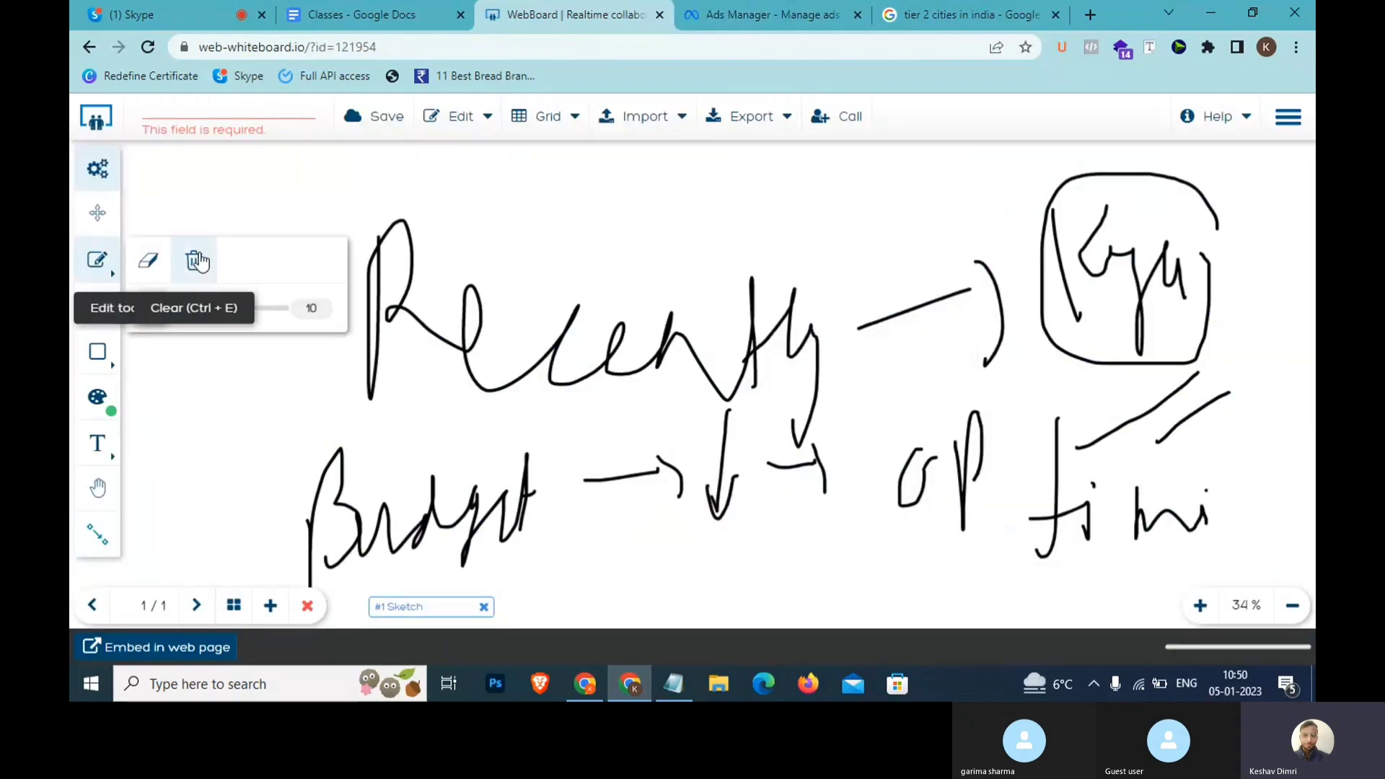
pyautogui.click(195, 260)
pyautogui.click(616, 427)
# Handwrite "Hotels" on the empty whiteboard, circle it and draw an arrow leading to a second short handwritten word.
pyautogui.moveTo(355, 293)
pyautogui.mouseDown()
pyautogui.moveTo(365, 217)
pyautogui.moveTo(396, 278)
pyautogui.mouseUp()
pyautogui.moveTo(417, 232)
pyautogui.mouseDown()
pyautogui.moveTo(430, 293)
pyautogui.moveTo(428, 260)
pyautogui.mouseUp()
pyautogui.moveTo(439, 228)
pyautogui.mouseDown()
pyautogui.moveTo(479, 207)
pyautogui.moveTo(464, 312)
pyautogui.moveTo(581, 272)
pyautogui.moveTo(605, 316)
pyautogui.mouseUp()
pyautogui.moveTo(652, 224)
pyautogui.mouseDown()
pyautogui.moveTo(433, 176)
pyautogui.moveTo(703, 371)
pyautogui.moveTo(681, 258)
pyautogui.mouseUp()
pyautogui.click(679, 305)
pyautogui.moveTo(679, 304); pyautogui.dragTo(809, 273)
pyautogui.moveTo(801, 257); pyautogui.dragTo(809, 326)
pyautogui.moveTo(875, 228)
pyautogui.mouseDown()
pyautogui.moveTo(865, 311)
pyautogui.moveTo(911, 230)
pyautogui.moveTo(974, 277)
pyautogui.mouseUp()
pyautogui.moveTo(942, 225); pyautogui.dragTo(988, 221)
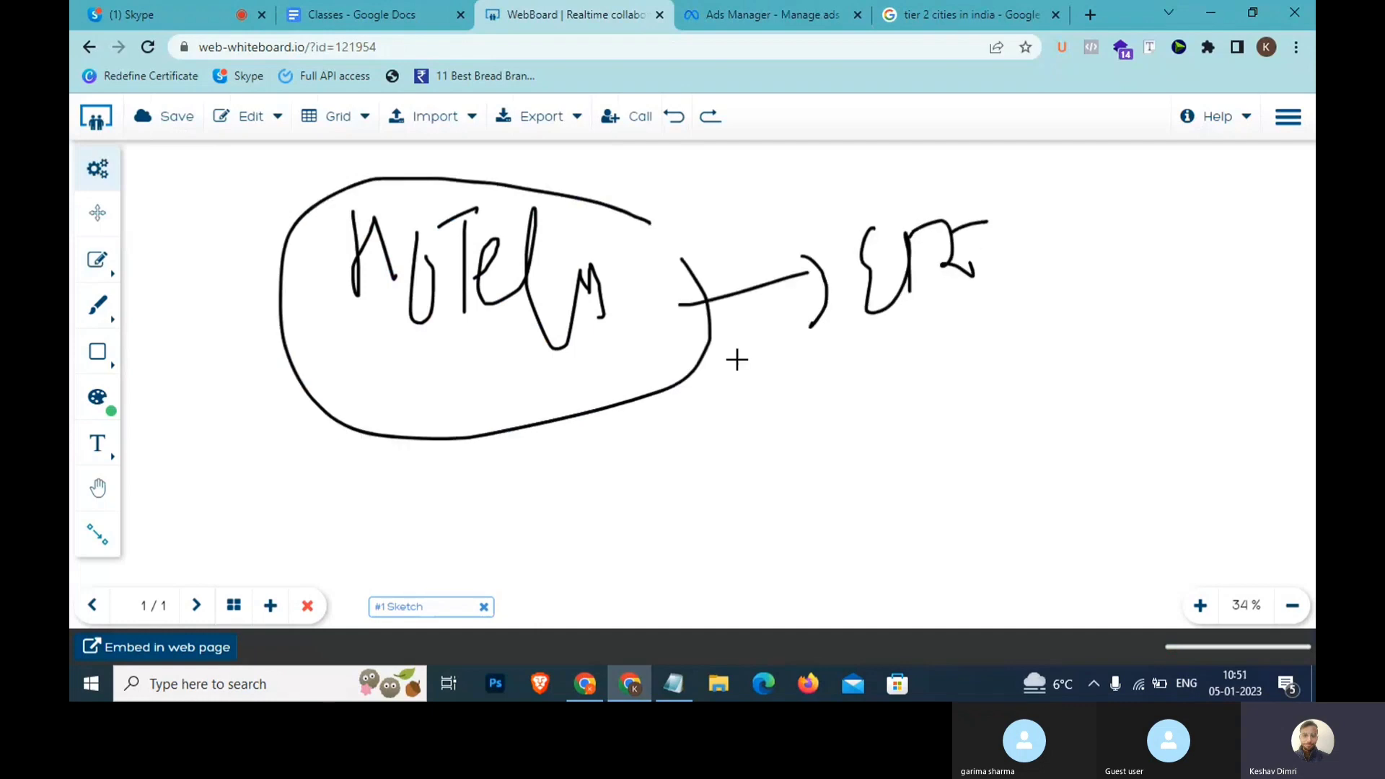
# Underline the word beside "Hotels" on the whiteboard, then set the ad set's location option to People traveling in this location in Ads Manager.
pyautogui.moveTo(872, 338); pyautogui.dragTo(988, 296)
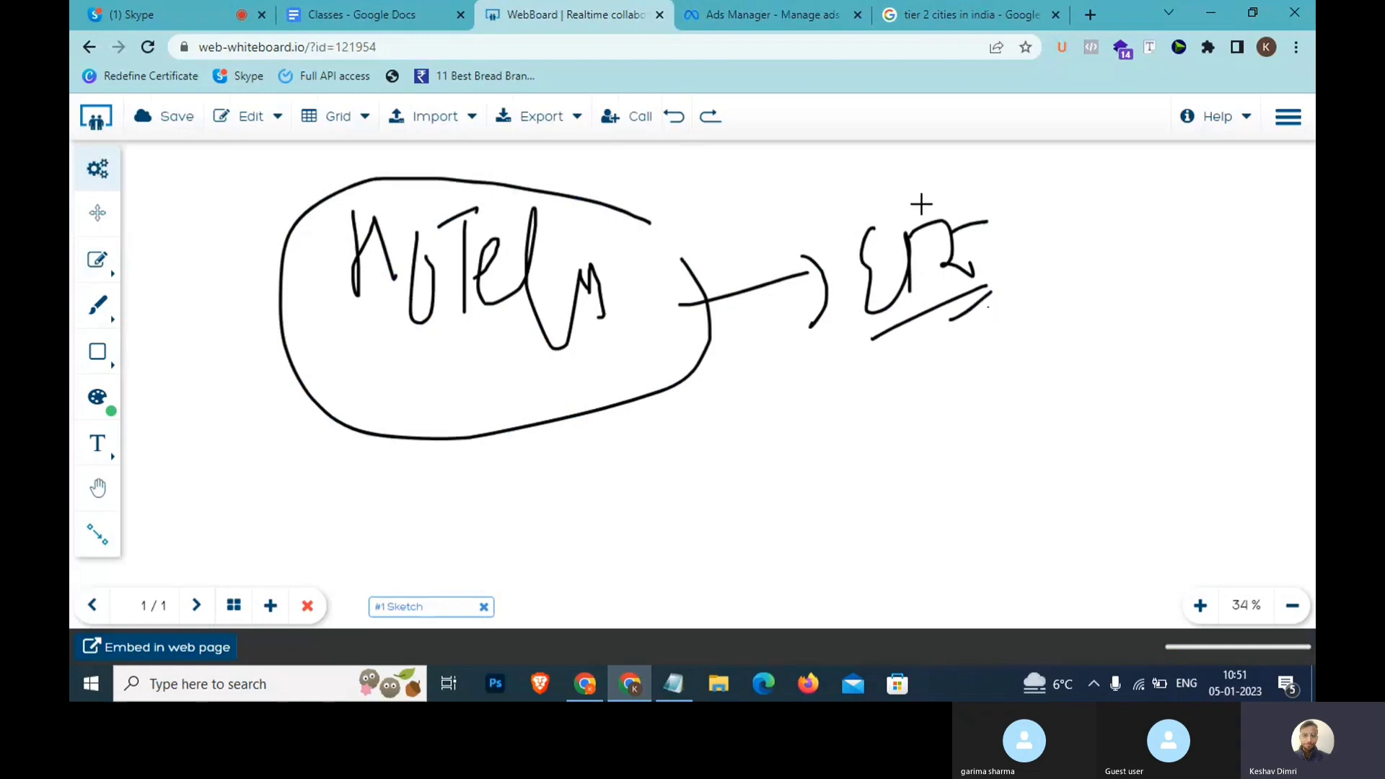
pyautogui.click(772, 15)
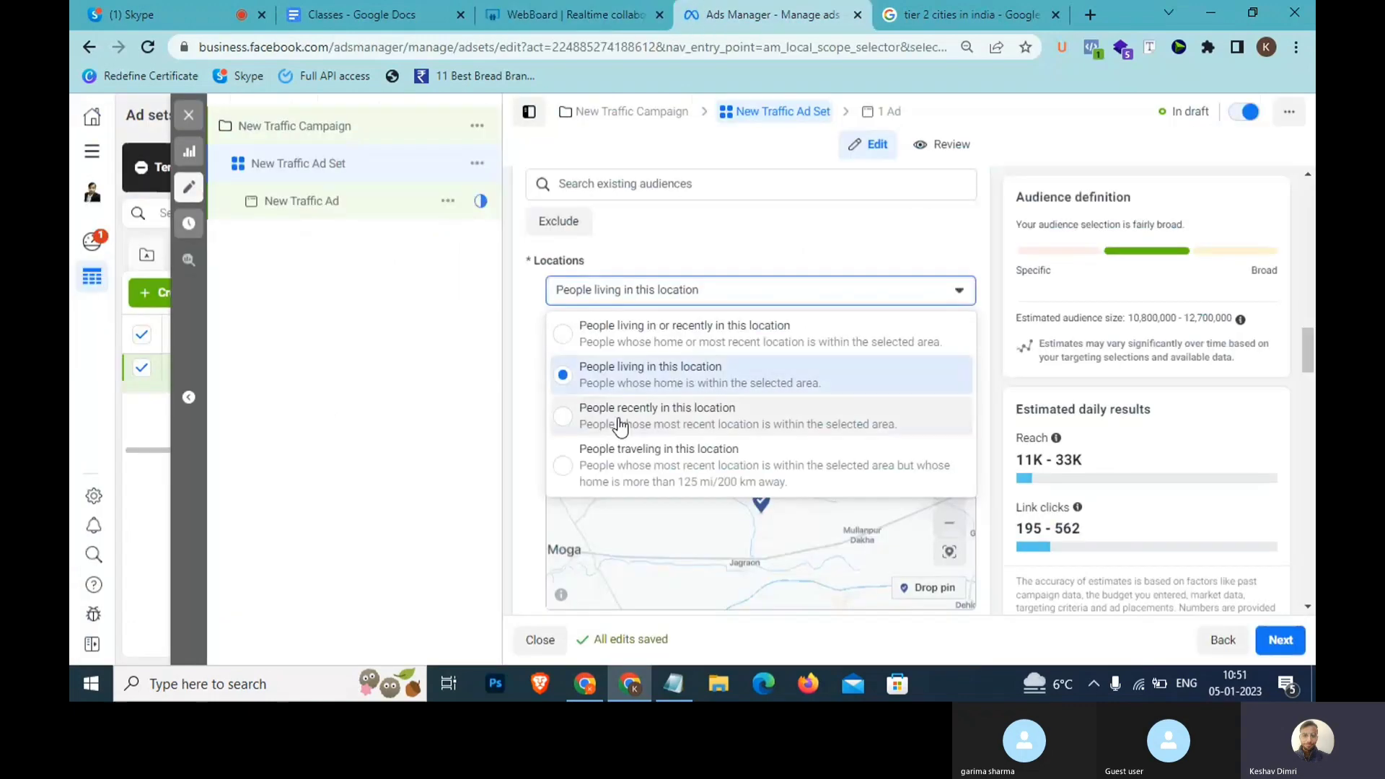
pyautogui.click(575, 467)
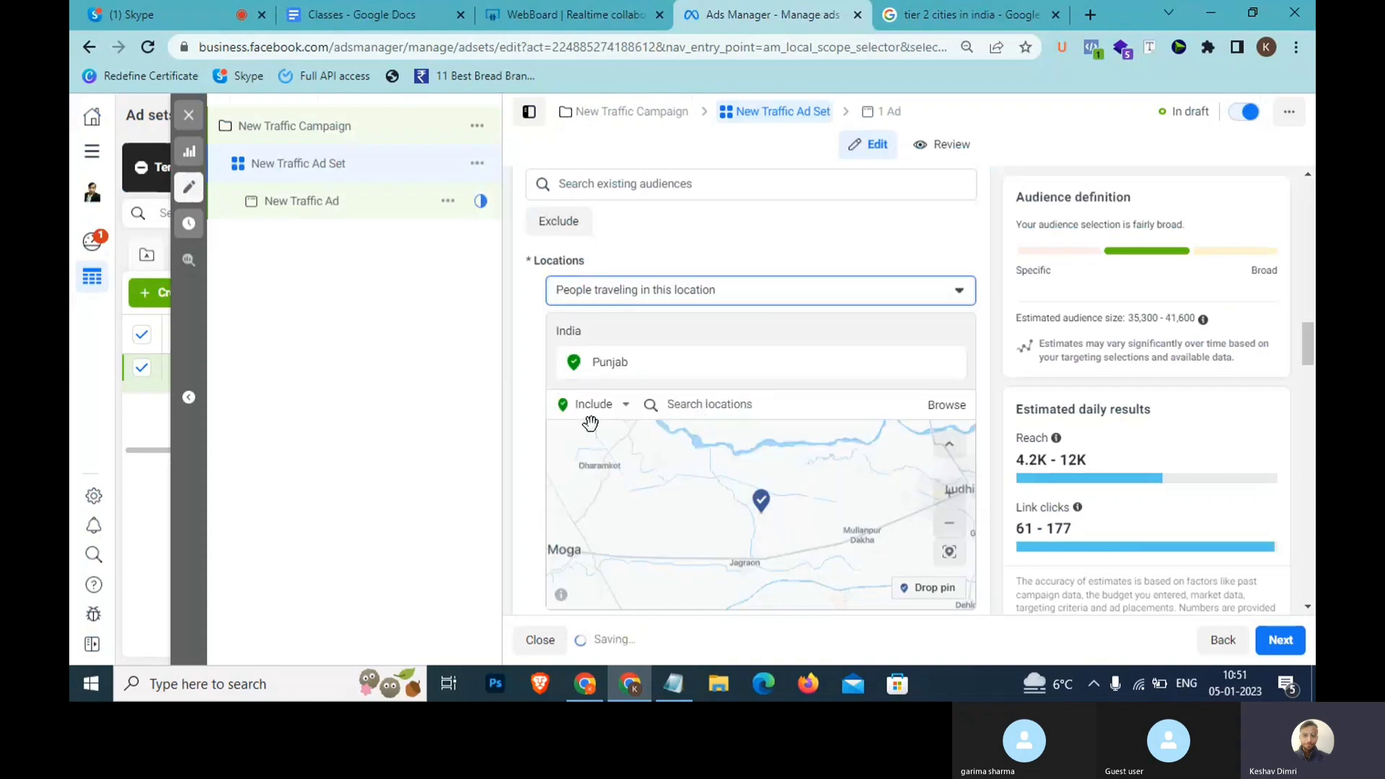
pyautogui.click(671, 292)
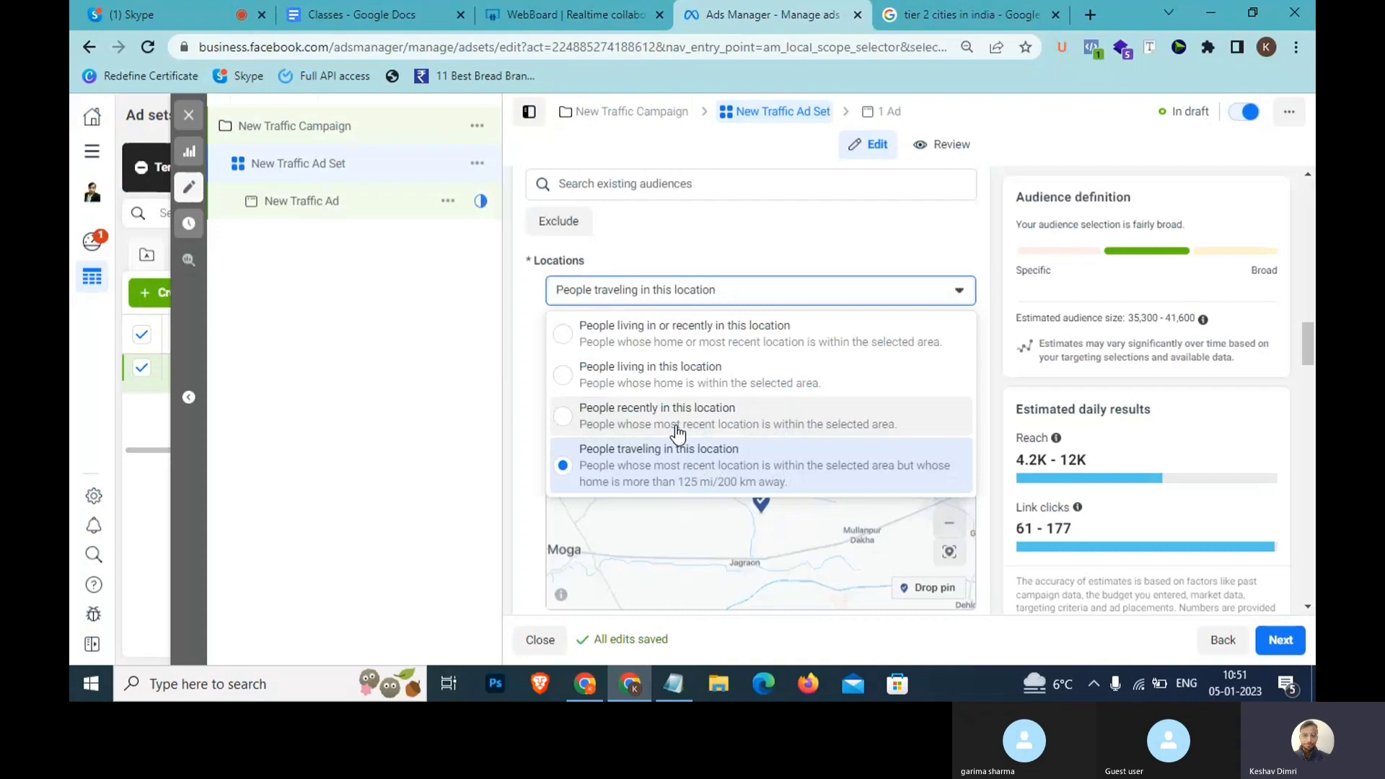
# Switch to Notepad and add "Most Recent Location >>" above "Resedents of punjab", with several blank lines before it.
pyautogui.click(673, 683)
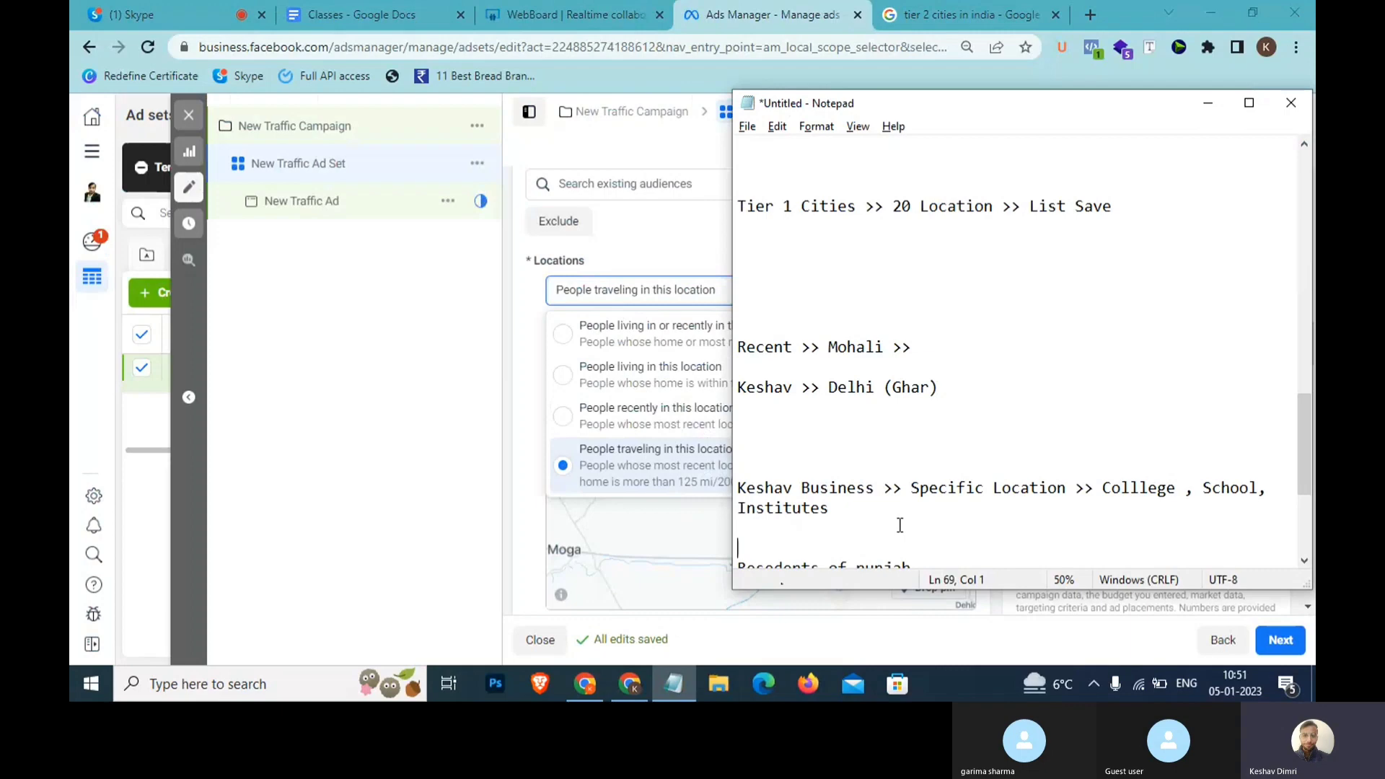
pyautogui.press('BackSpace')
pyautogui.write('Most Re')
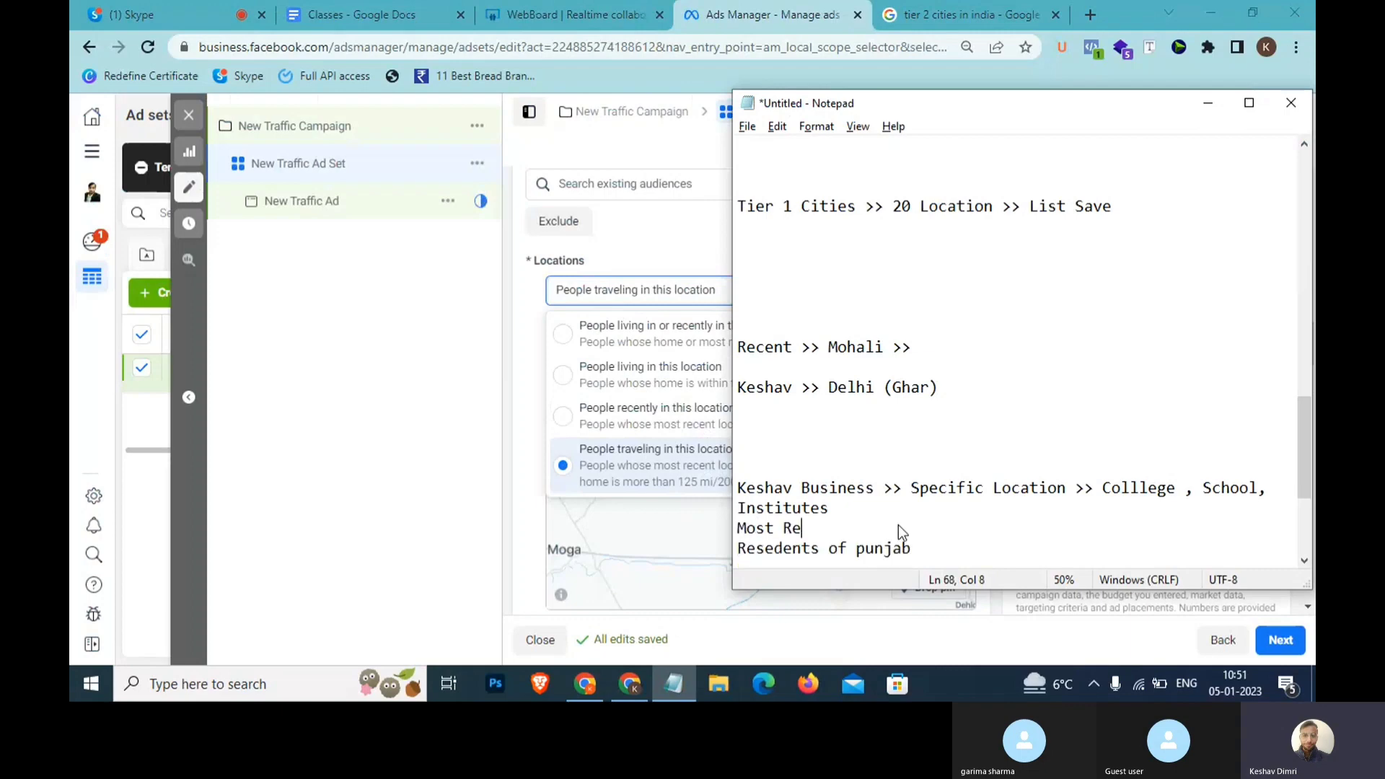
pyautogui.write('cent Location >>')
pyautogui.press('Up')
pyautogui.press('Return')
pyautogui.press('Return')
pyautogui.press('Return')
pyautogui.press('Return')
pyautogui.press('Return')
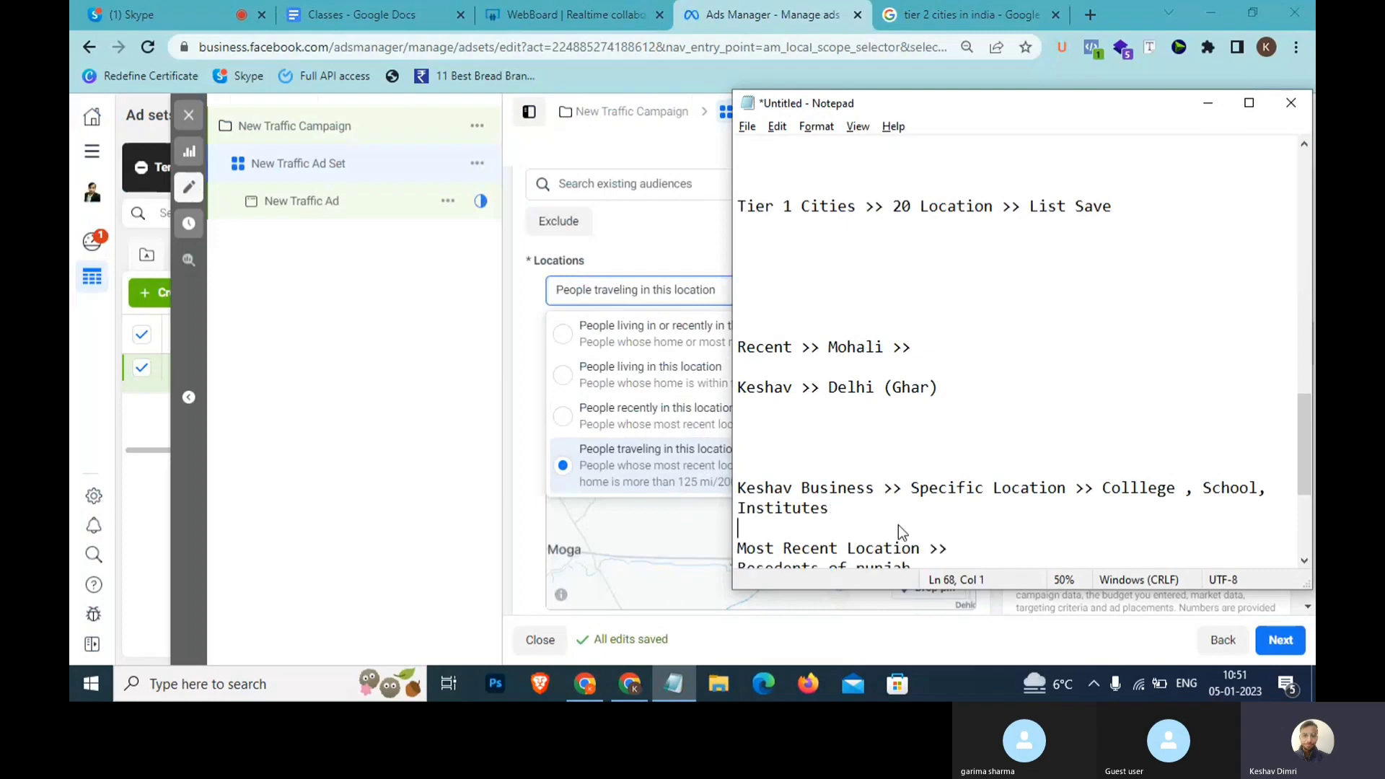
# Insert a long run of blank lines between "Most Recent Location >>" and "Resedents of punjab".
pyautogui.scroll(-4, 898, 525)
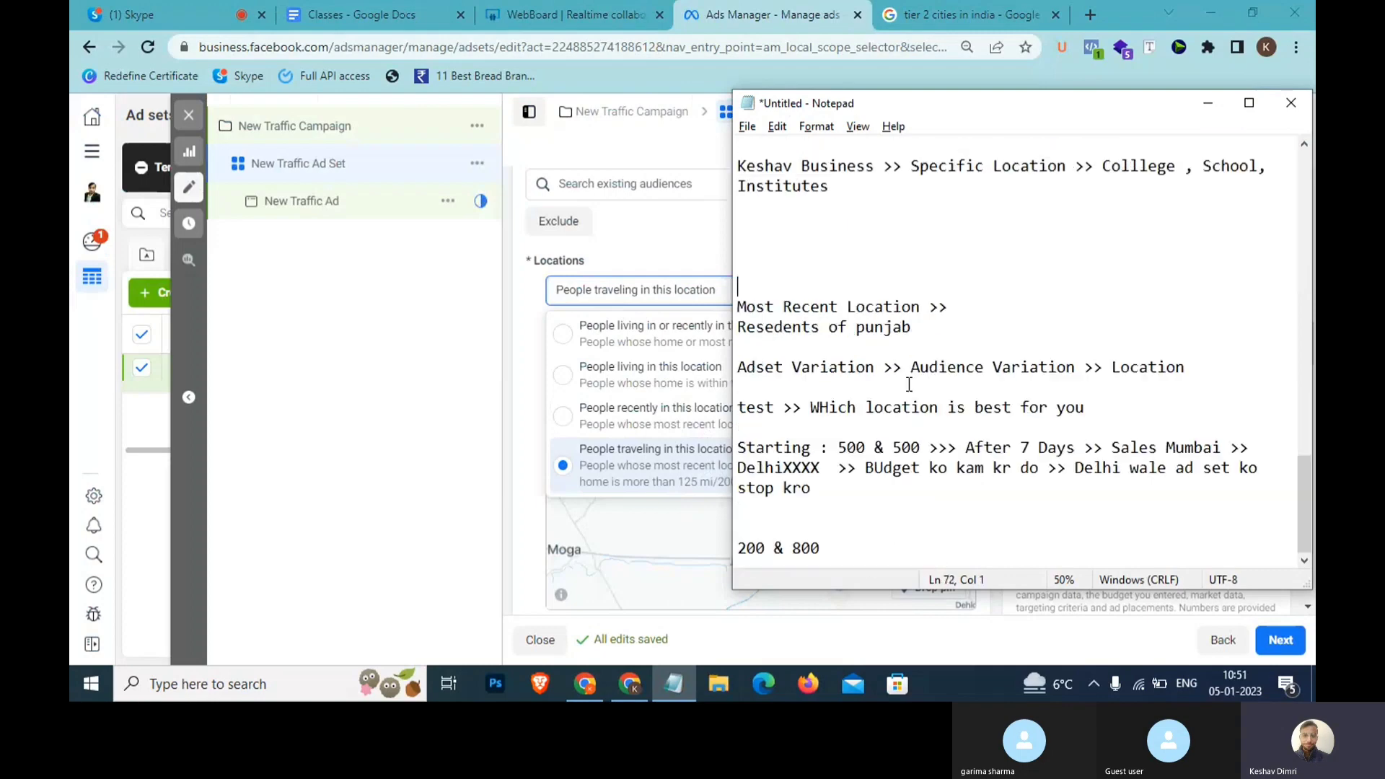
pyautogui.click(964, 312)
pyautogui.press('Return')
pyautogui.press('Return')
pyautogui.press('Return')
pyautogui.press('Return')
pyautogui.press('Return')
pyautogui.press('Return')
pyautogui.press('Return')
pyautogui.press('Return')
pyautogui.press('Return')
pyautogui.press('Return')
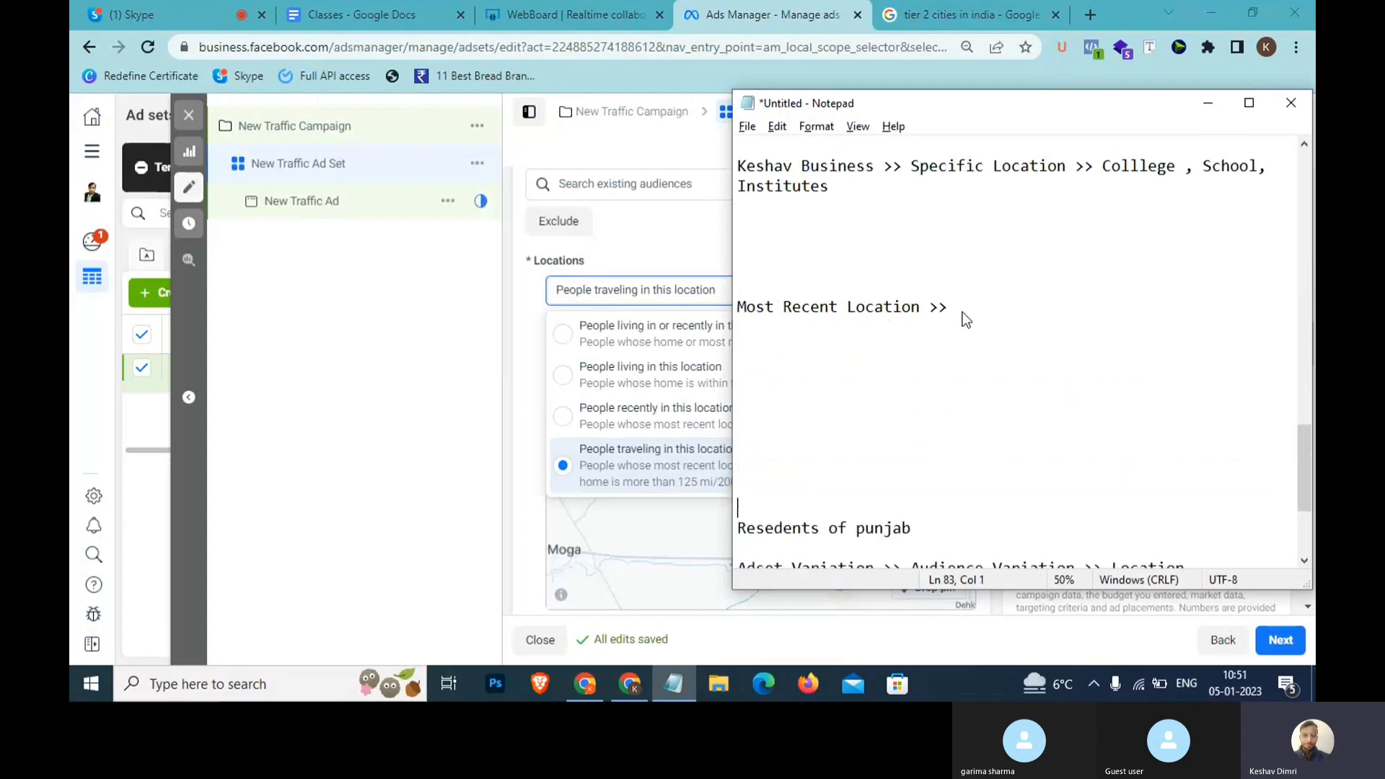
pyautogui.press('Return')
pyautogui.press('Return')
pyautogui.press('Return')
pyautogui.press('Return')
pyautogui.press('Return')
pyautogui.press('Return')
pyautogui.press('Return')
pyautogui.press('Return')
pyautogui.press('Return')
pyautogui.press('Return')
pyautogui.press('Return')
pyautogui.press('Return')
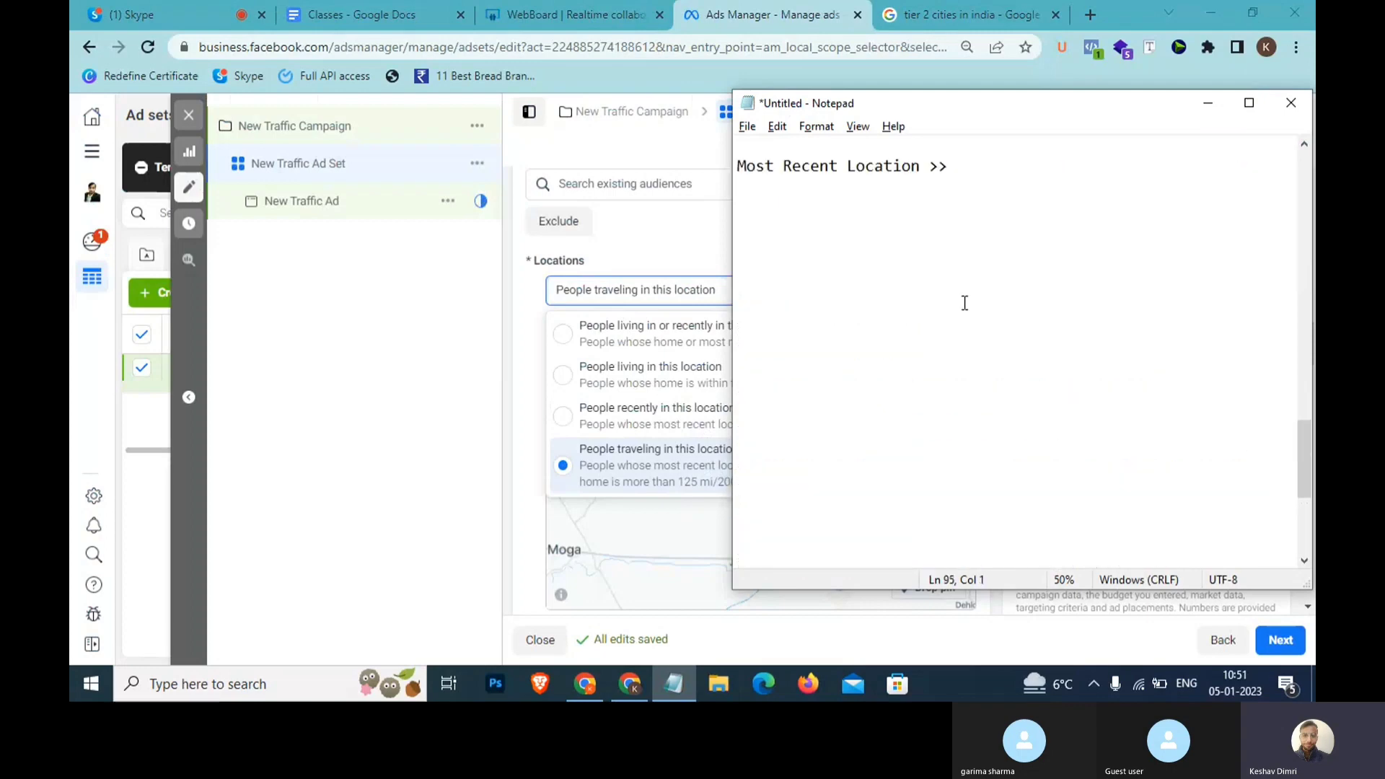
# Extend the "Most Recent Location >>" line with "Delhi >> Tiffin services >>".
pyautogui.click(986, 169)
pyautogui.write('Delhi')
pyautogui.moveTo(999, 170); pyautogui.dragTo(732, 166)
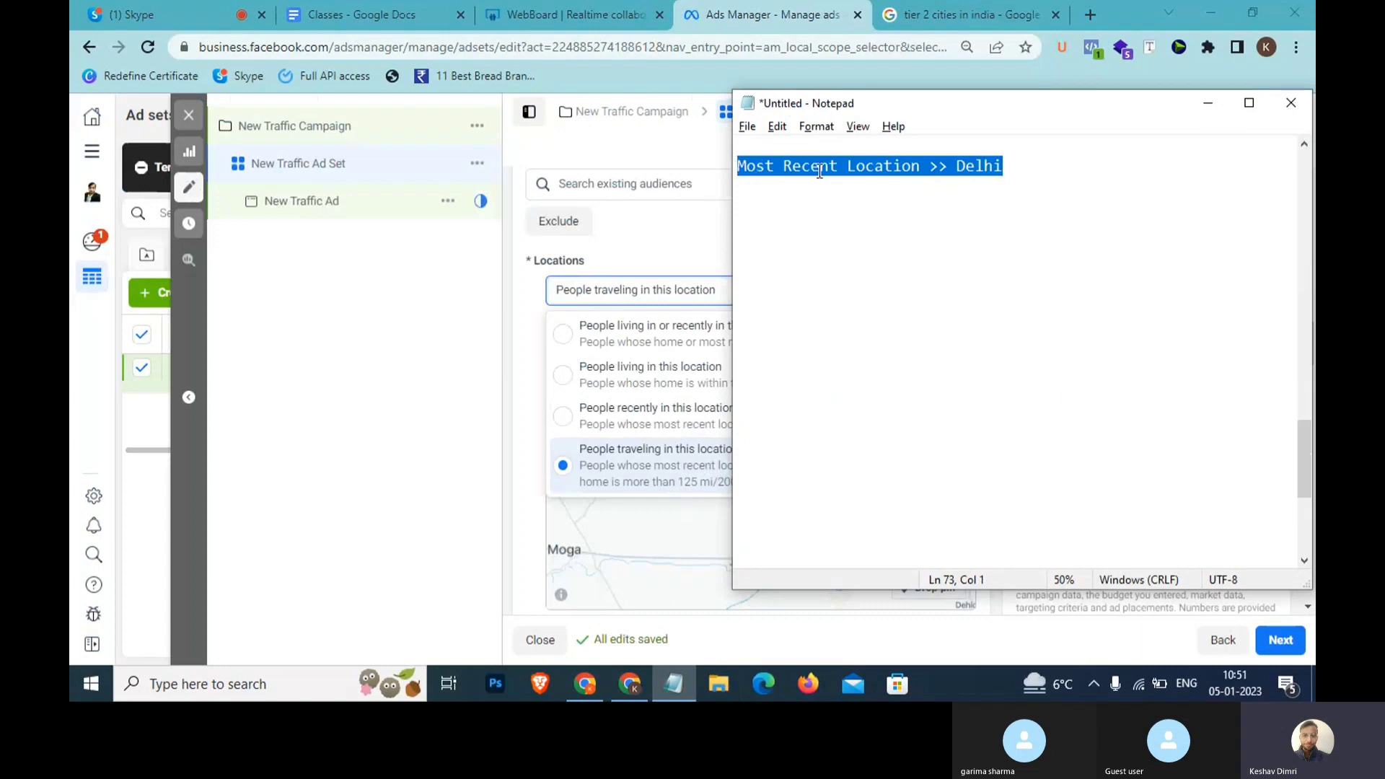
pyautogui.click(1032, 160)
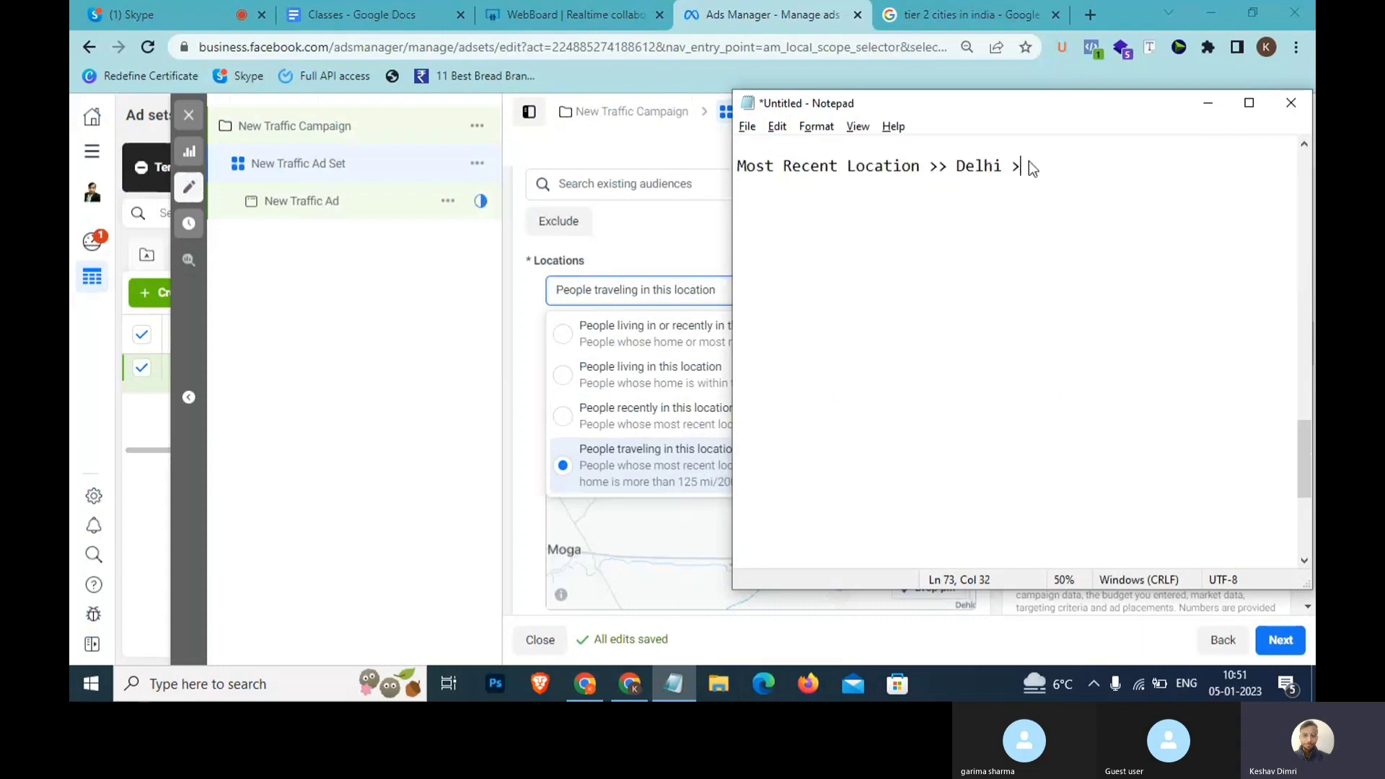
pyautogui.write('>> Tiffin services')
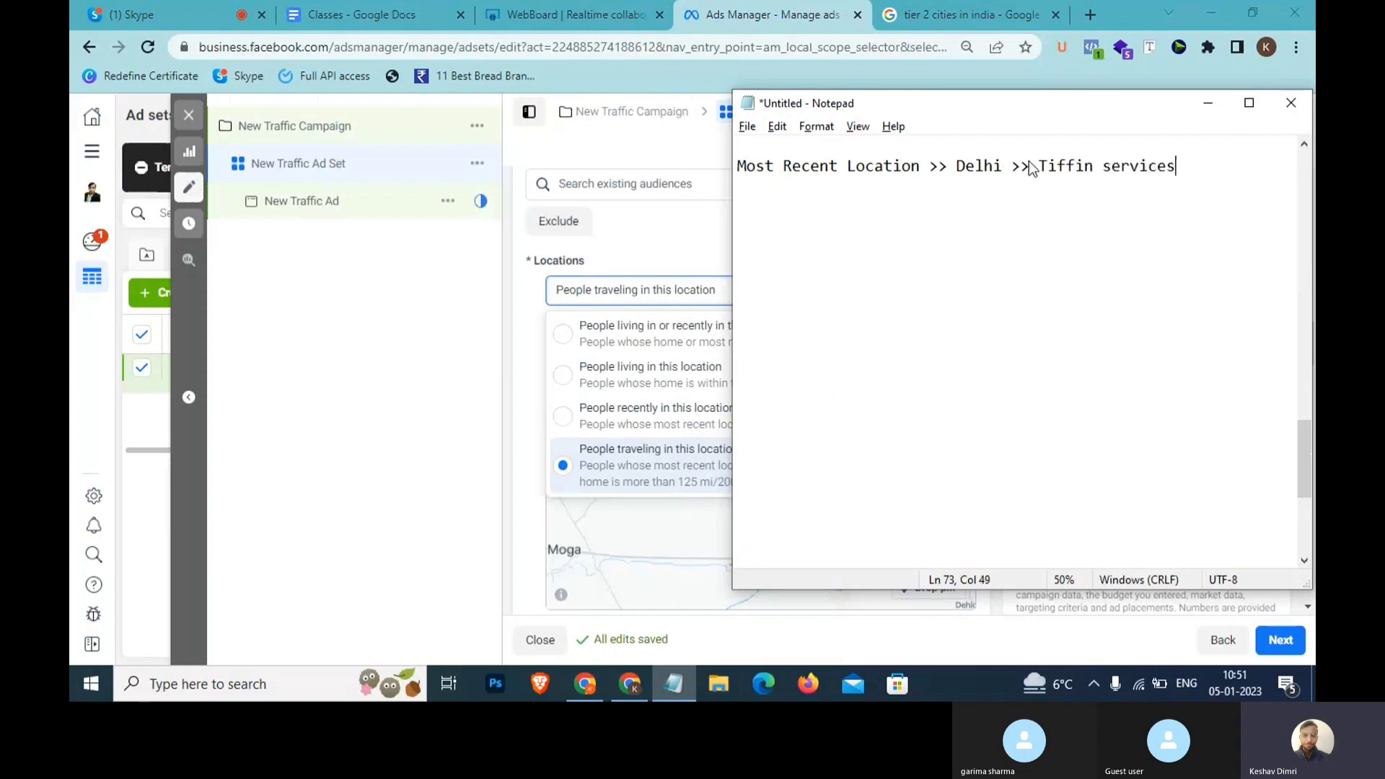
pyautogui.write(' >>')
pyautogui.moveTo(1211, 168); pyautogui.dragTo(925, 173)
pyautogui.click(738, 184)
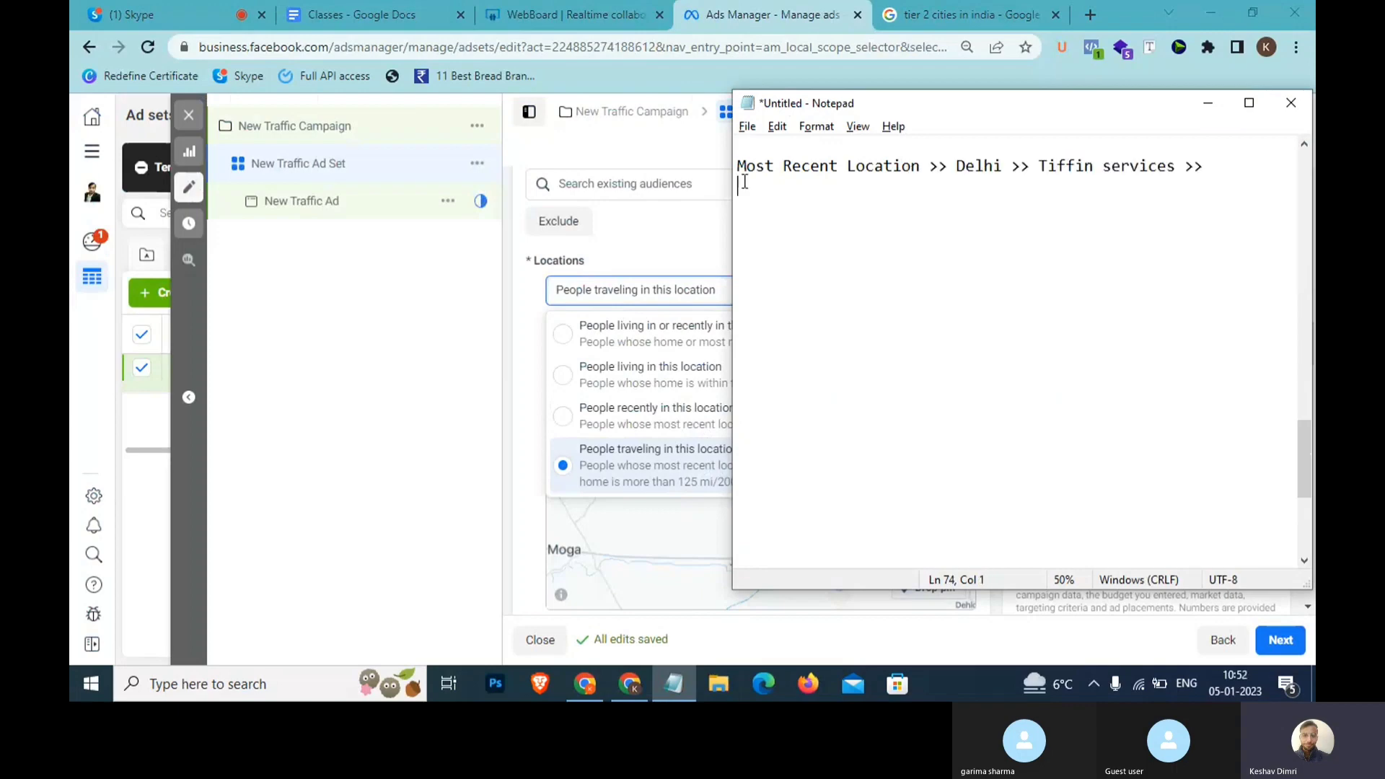
# Return to Ads Manager and review the ad set's living, recent and traveling location options.
pyautogui.click(699, 226)
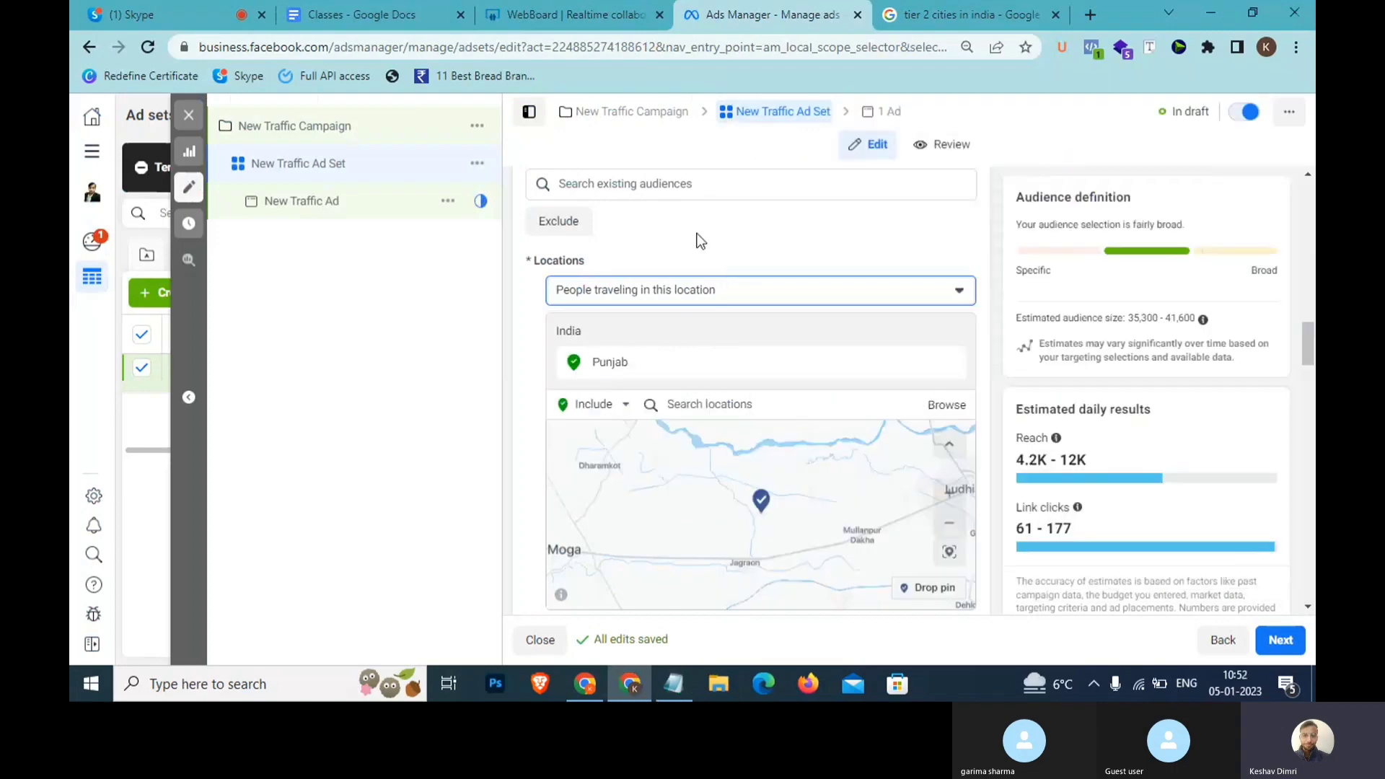
pyautogui.click(837, 288)
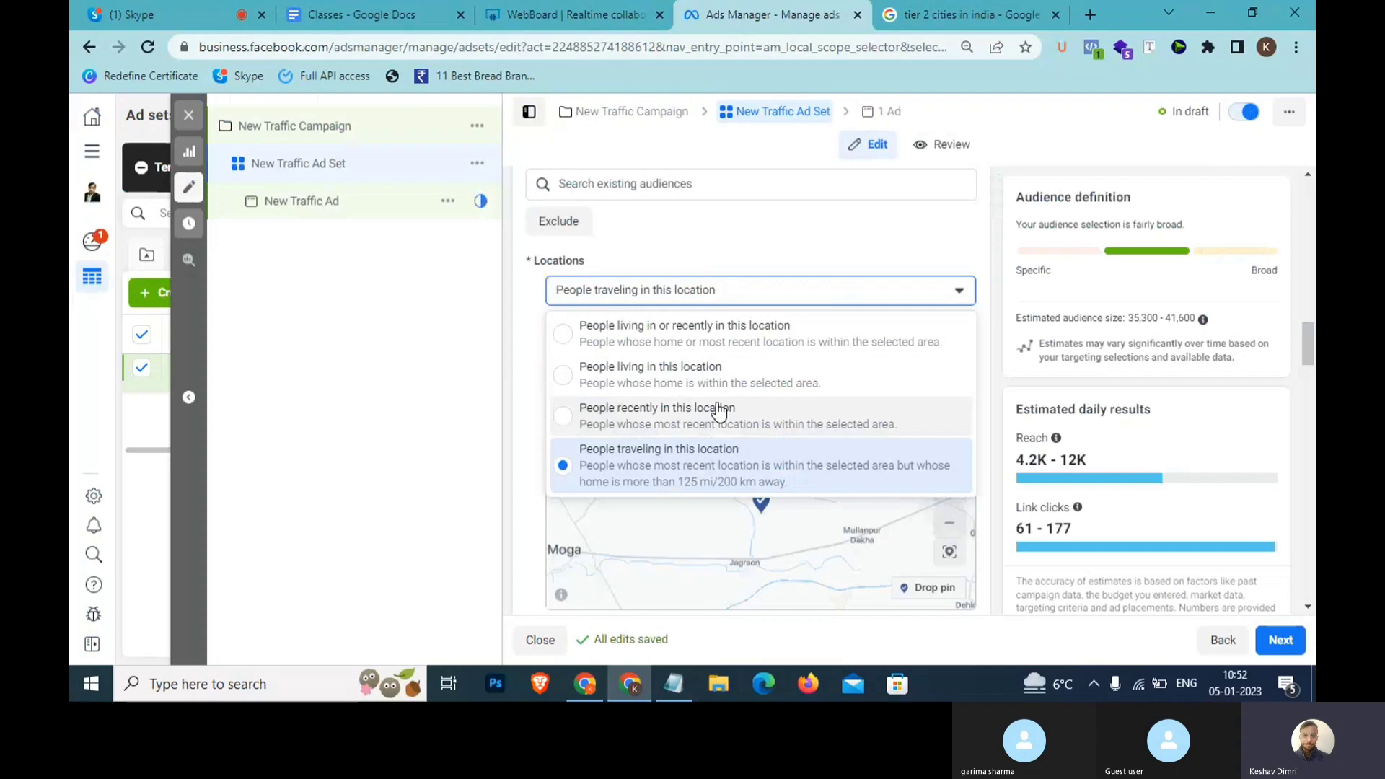
pyautogui.click(709, 282)
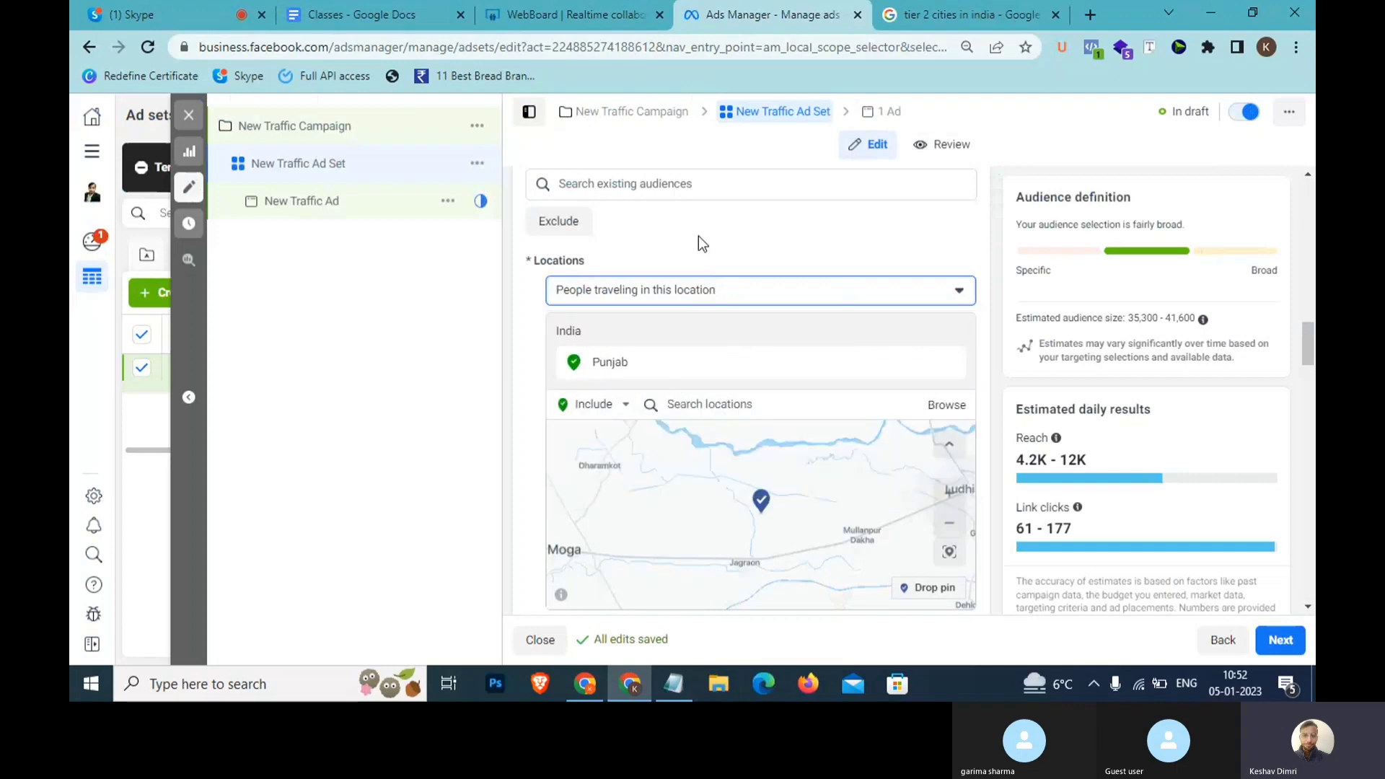
pyautogui.click(698, 285)
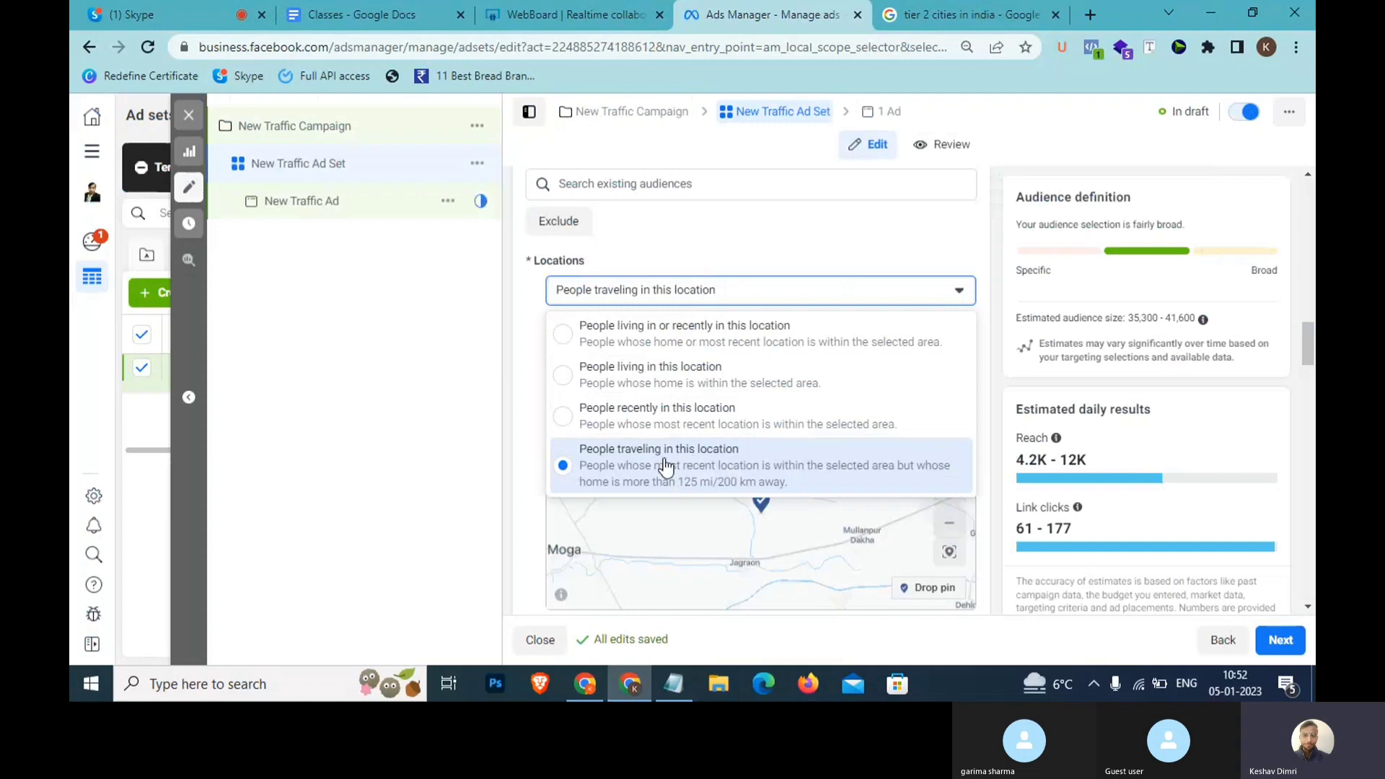
pyautogui.click(682, 269)
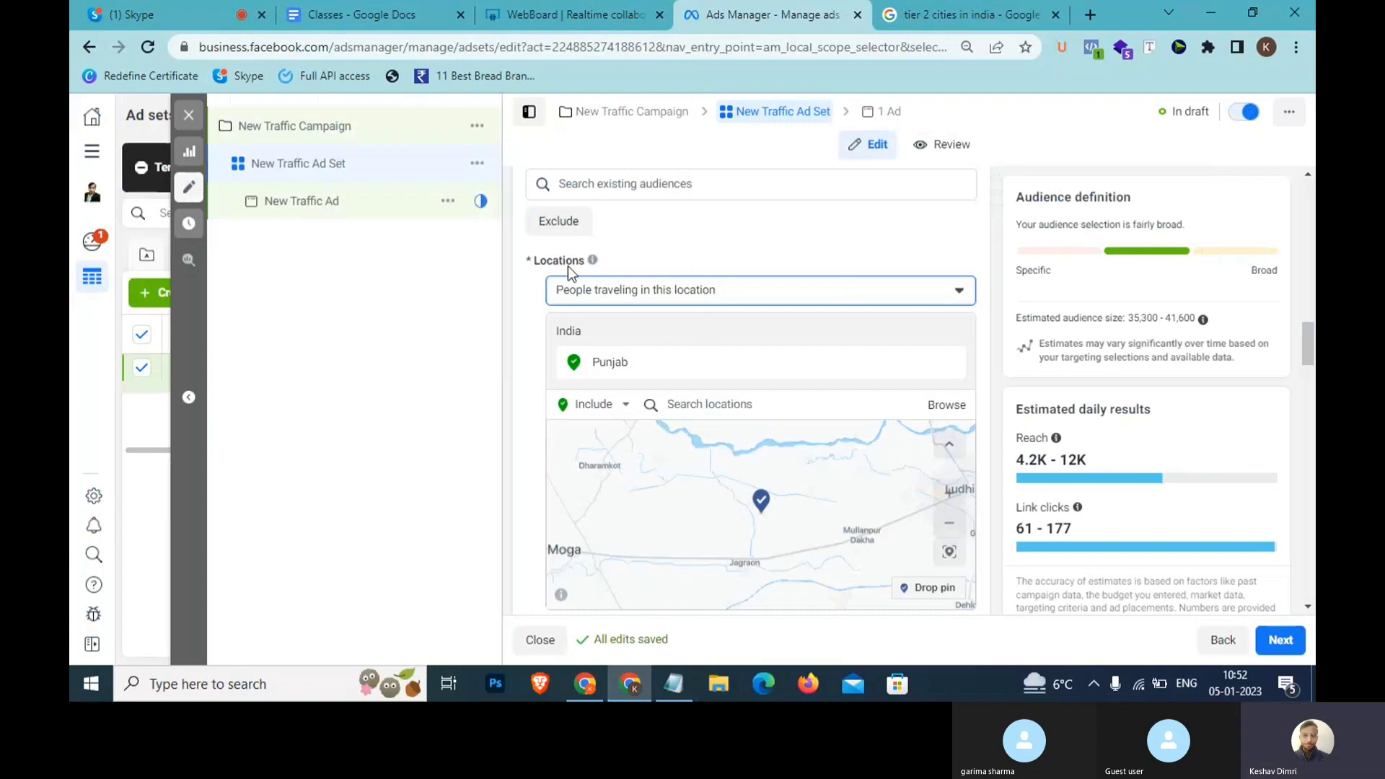
# Search for "delhi" among the locations to include in the ad set.
pyautogui.click(920, 365)
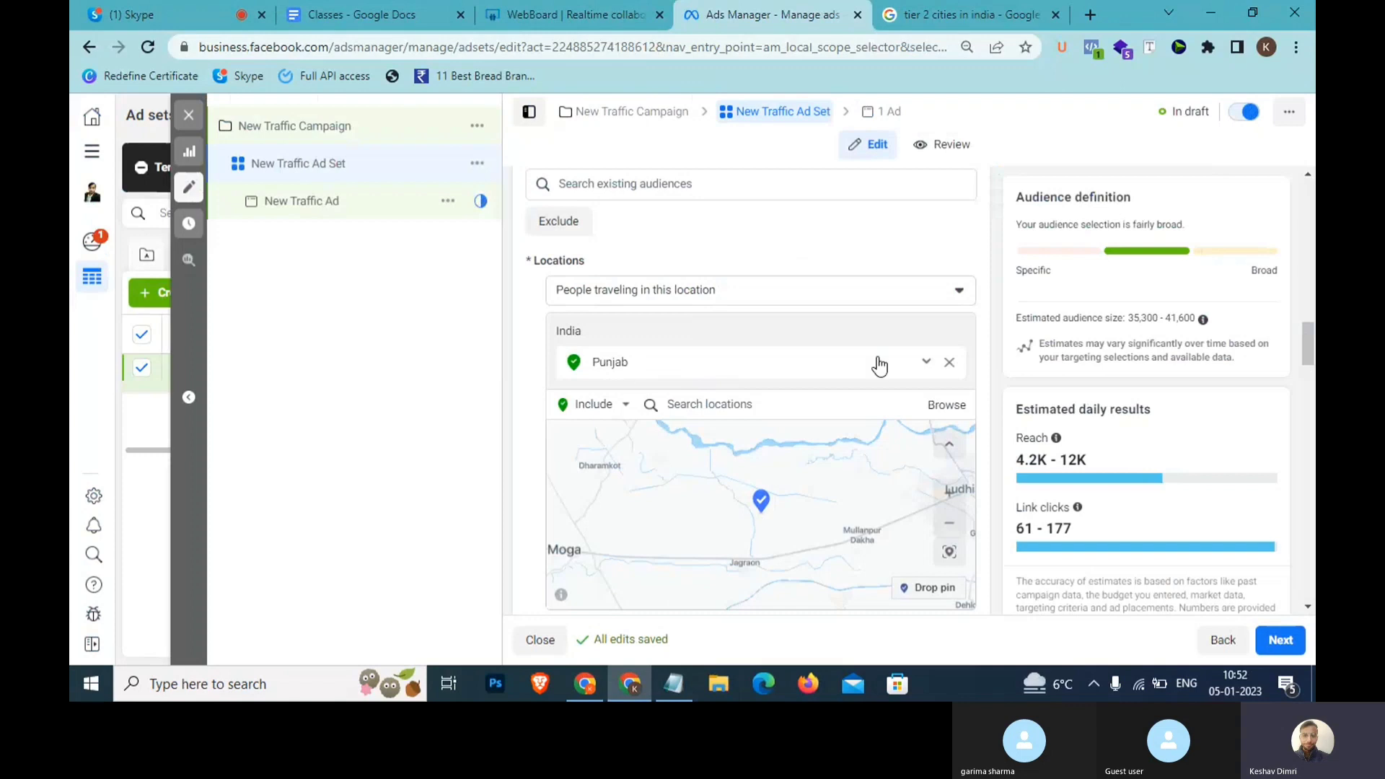
pyautogui.click(731, 401)
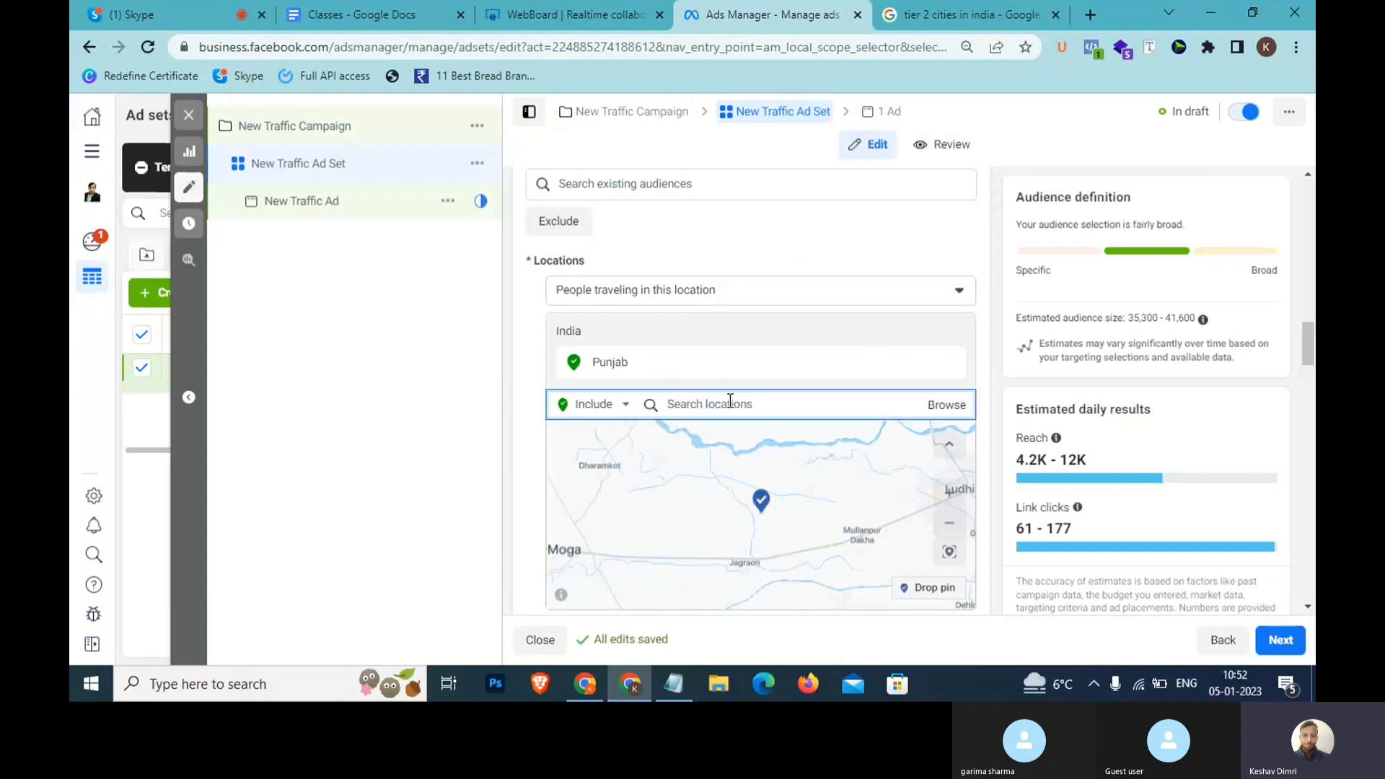
pyautogui.write('delh')
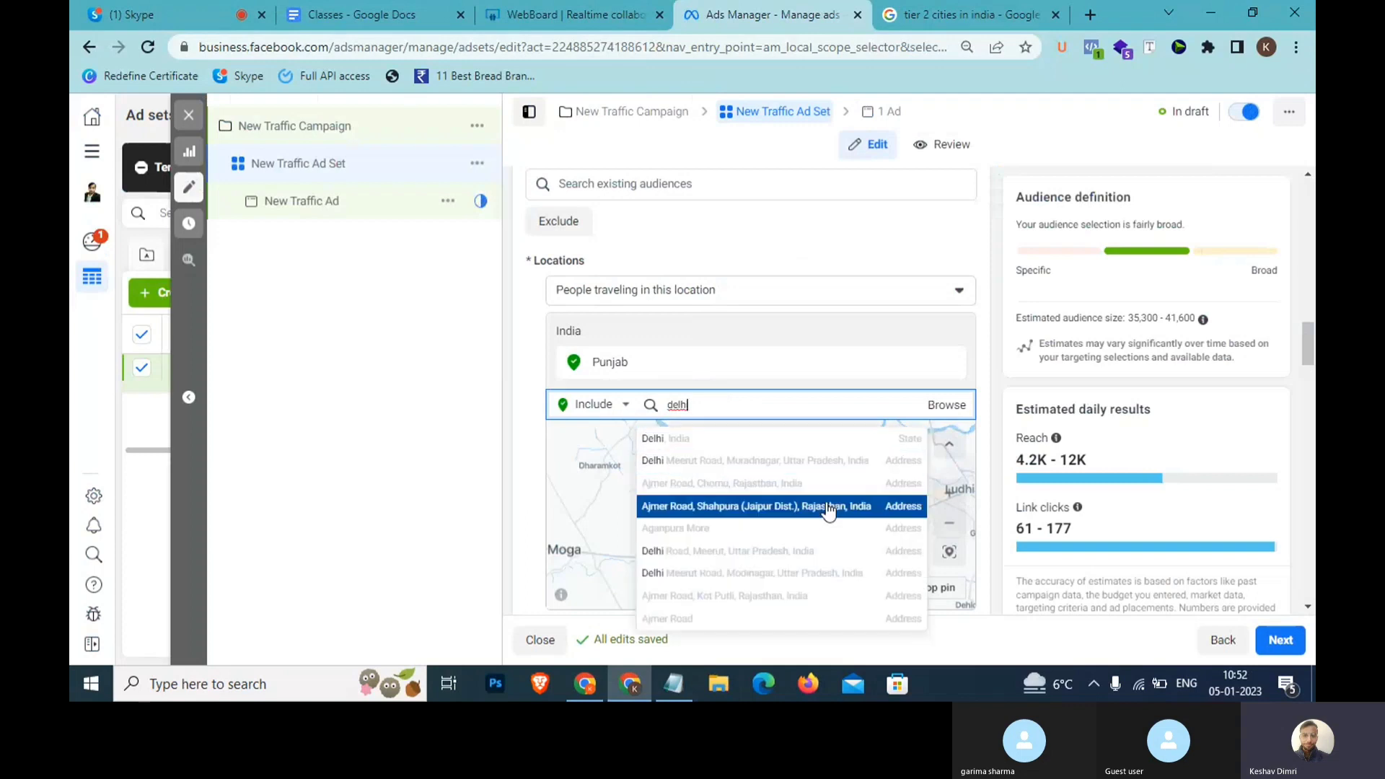
pyautogui.write('i')
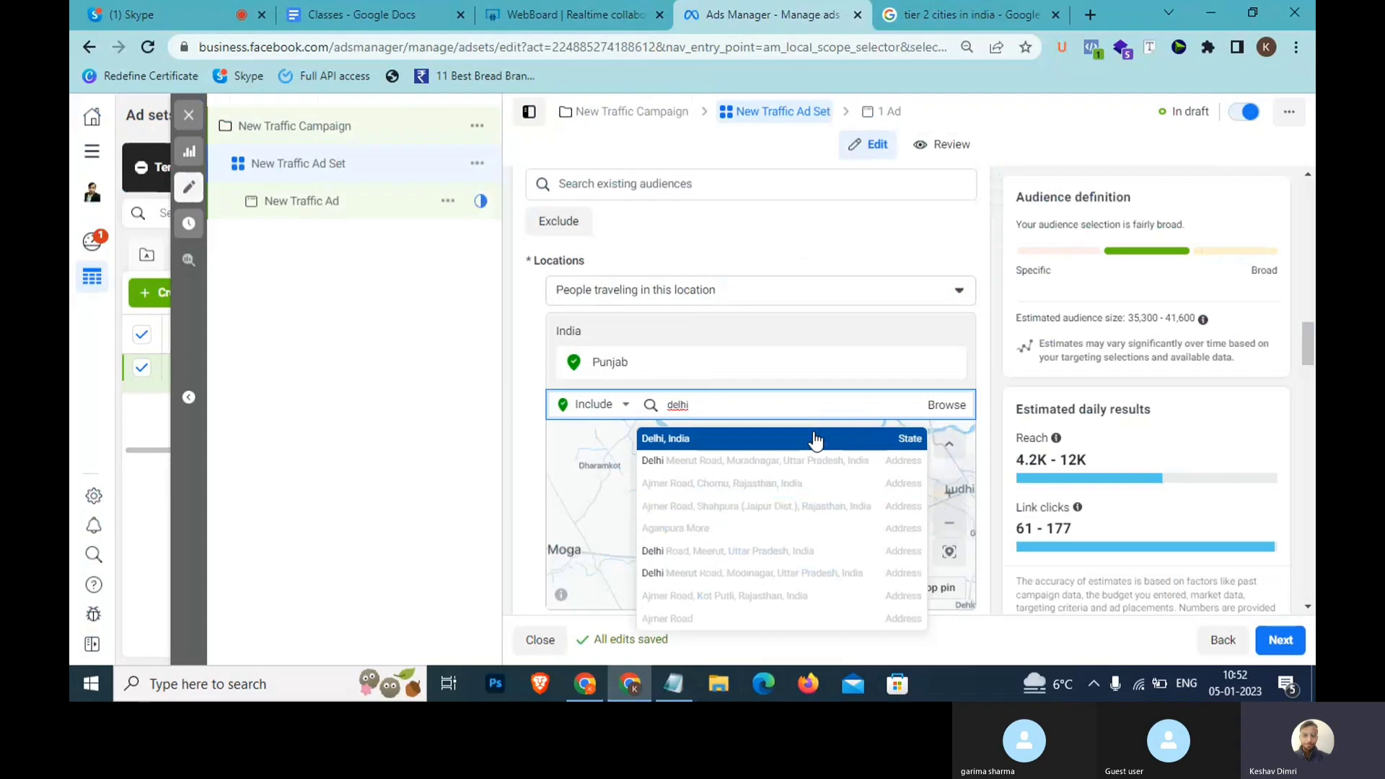
pyautogui.moveTo(743, 406); pyautogui.dragTo(665, 406)
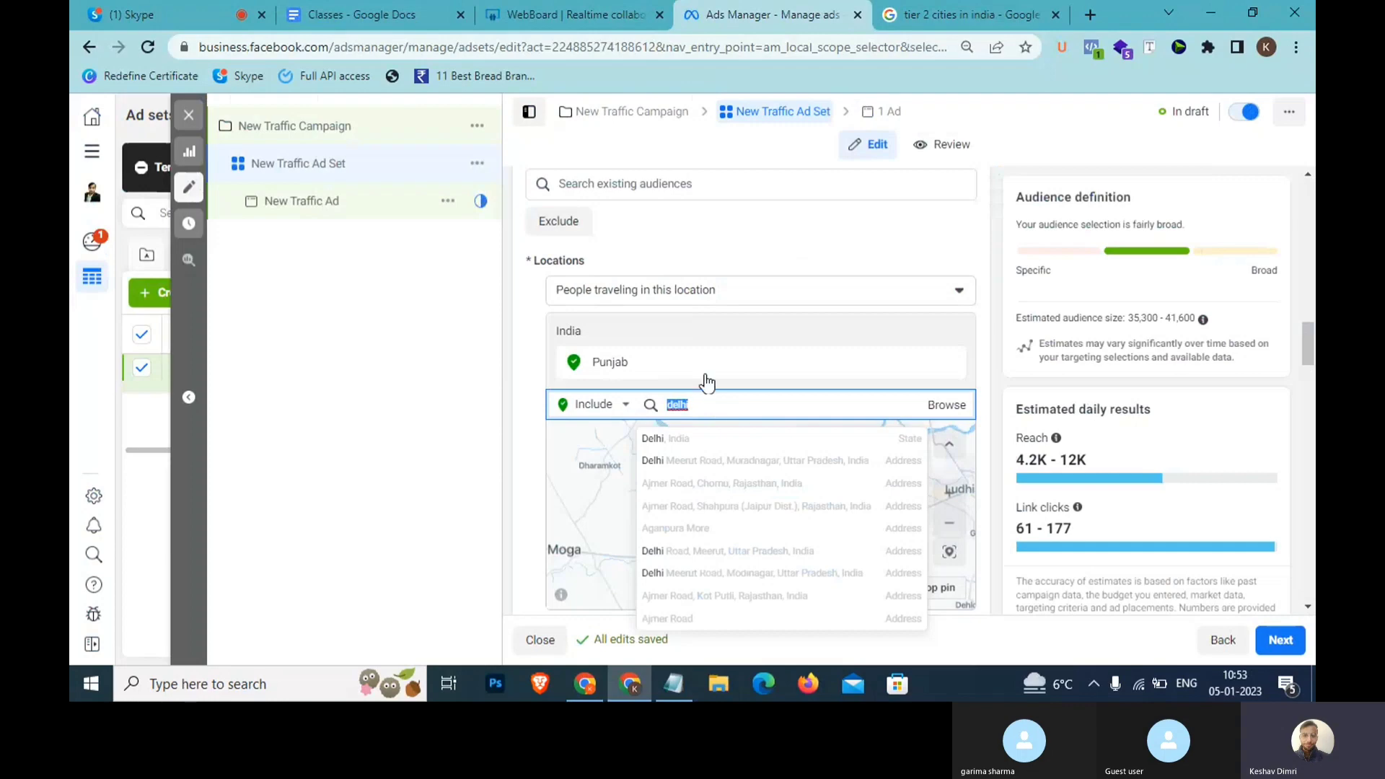
# Switch to the whiteboard and delete the entire "Hotels" sketch.
pyautogui.click(576, 15)
pyautogui.click(101, 274)
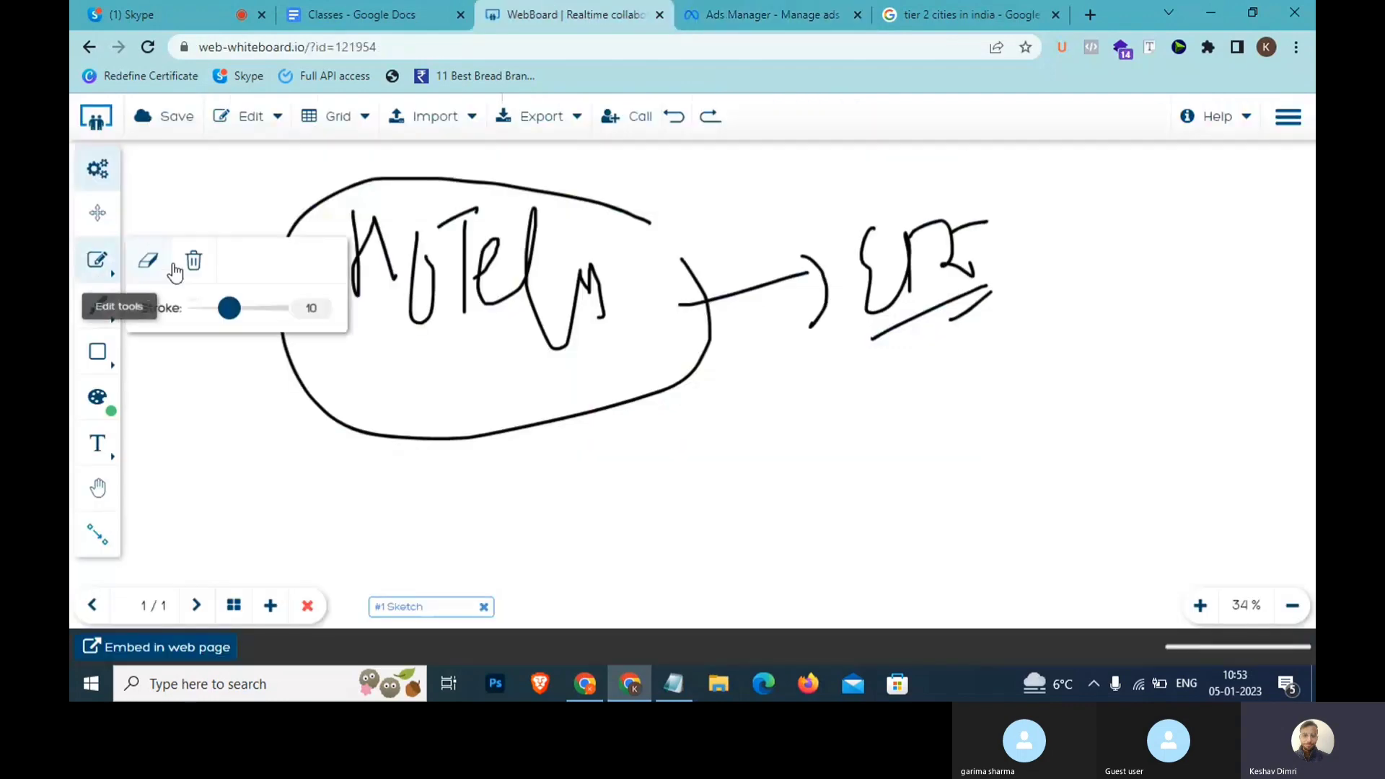
pyautogui.click(193, 260)
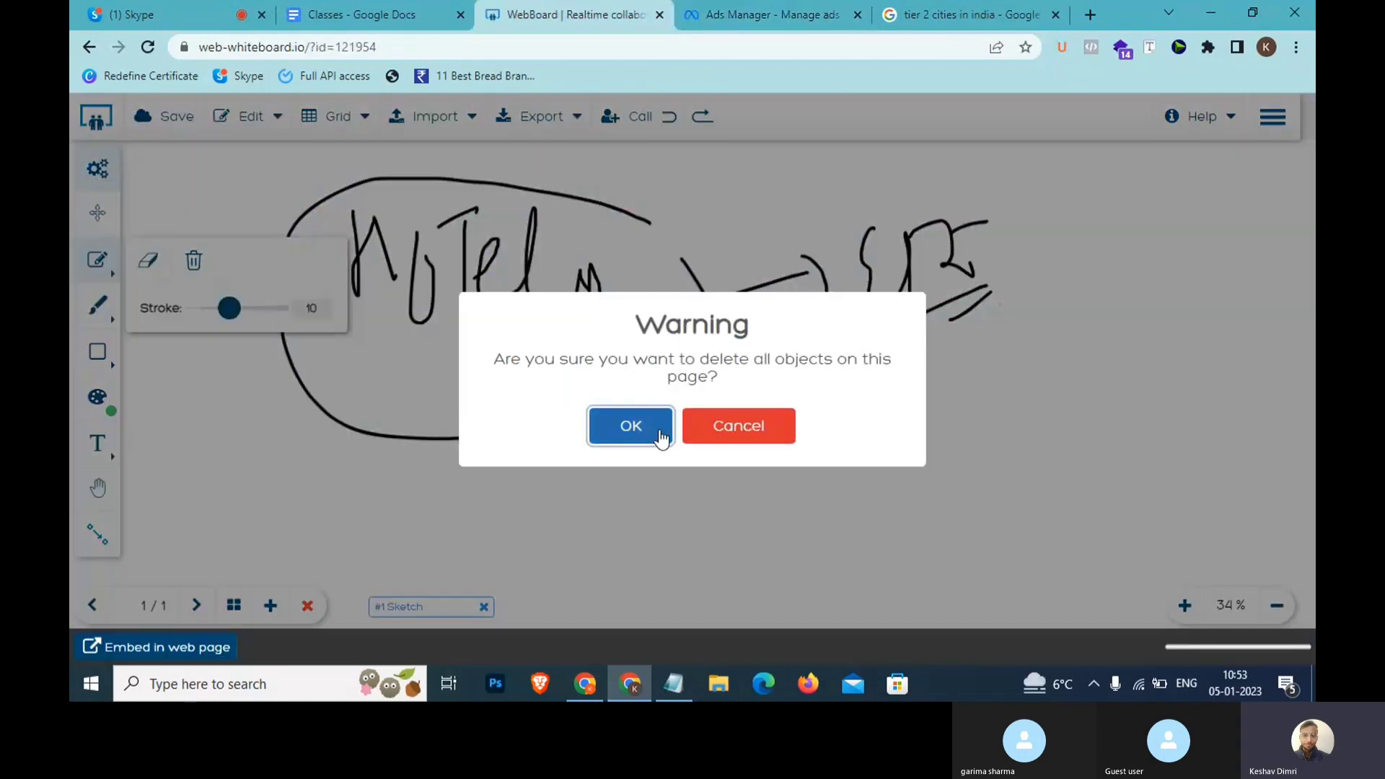
pyautogui.click(662, 439)
# Handwrite "Radius Target" in large letters across the upper half of the empty whiteboard.
pyautogui.moveTo(405, 224)
pyautogui.mouseDown()
pyautogui.moveTo(405, 337)
pyautogui.moveTo(411, 303)
pyautogui.moveTo(470, 365)
pyautogui.moveTo(532, 377)
pyautogui.moveTo(609, 350)
pyautogui.moveTo(616, 359)
pyautogui.mouseUp()
pyautogui.moveTo(627, 277); pyautogui.dragTo(711, 417)
pyautogui.moveTo(761, 292)
pyautogui.mouseDown()
pyautogui.moveTo(848, 252)
pyautogui.moveTo(882, 314)
pyautogui.moveTo(930, 289)
pyautogui.moveTo(1070, 293)
pyautogui.mouseUp()
pyautogui.moveTo(1065, 344)
pyautogui.mouseDown()
pyautogui.moveTo(1129, 291)
pyautogui.moveTo(1125, 359)
pyautogui.mouseUp()
pyautogui.moveTo(1119, 322); pyautogui.dragTo(1157, 297)
# Handwrite "miles | 5 Min" beneath "Radius Target" and draw a freehand box around both lines.
pyautogui.moveTo(520, 519)
pyautogui.mouseDown()
pyautogui.moveTo(520, 578)
pyautogui.moveTo(620, 527)
pyautogui.mouseUp()
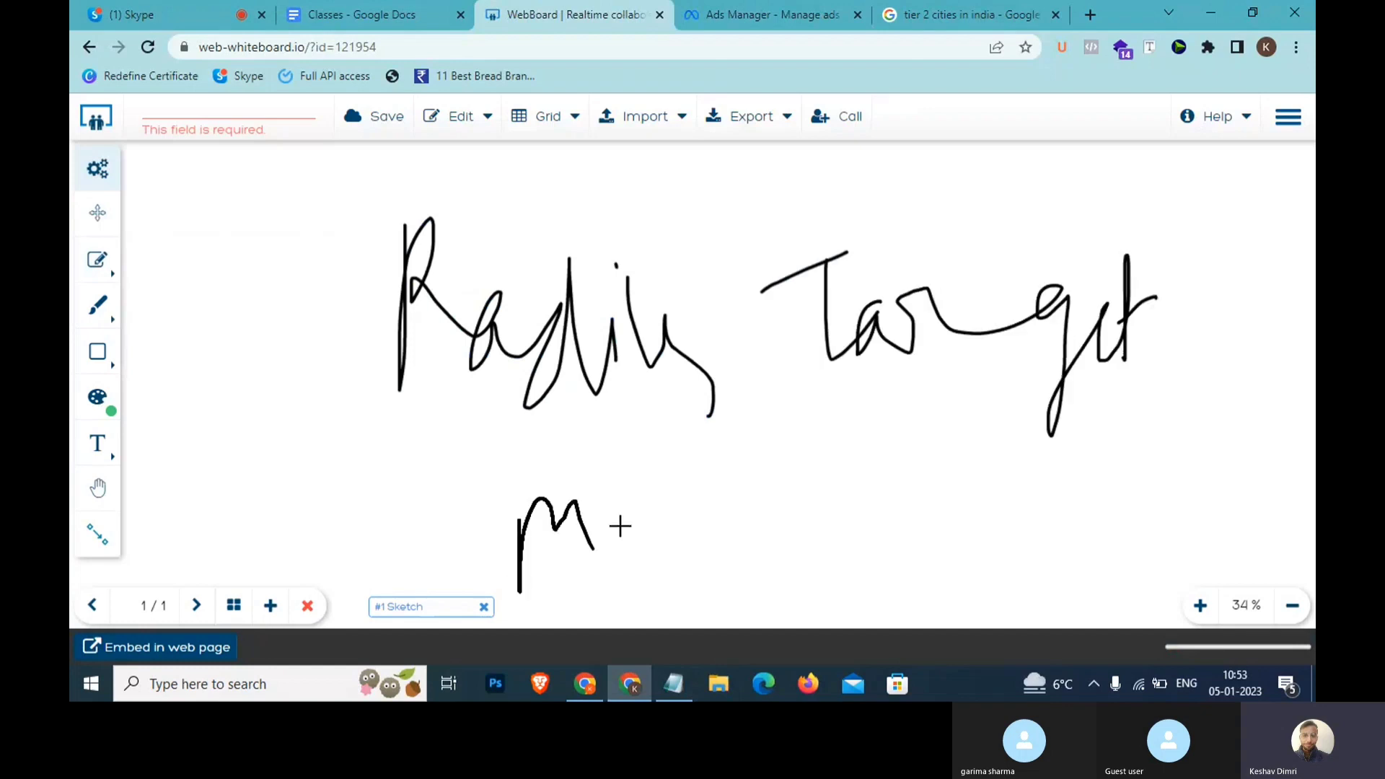
pyautogui.click(627, 466)
pyautogui.moveTo(654, 426); pyautogui.dragTo(773, 588)
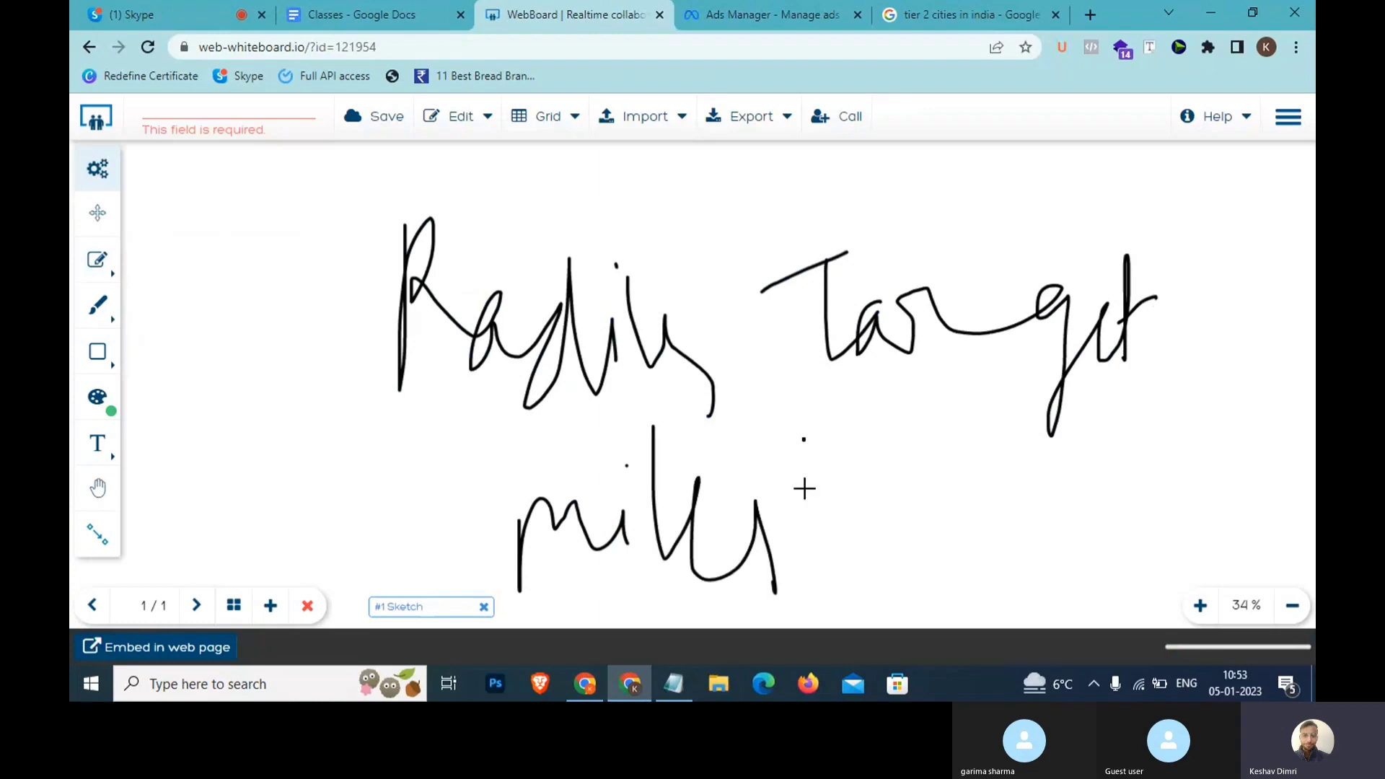
pyautogui.moveTo(805, 437); pyautogui.dragTo(833, 580)
pyautogui.moveTo(925, 456)
pyautogui.mouseDown()
pyautogui.moveTo(868, 495)
pyautogui.moveTo(884, 570)
pyautogui.mouseUp()
pyautogui.moveTo(946, 526)
pyautogui.mouseDown()
pyautogui.moveTo(1002, 486)
pyautogui.moveTo(1079, 514)
pyautogui.moveTo(1095, 497)
pyautogui.mouseUp()
pyautogui.click(1073, 459)
pyautogui.moveTo(1172, 269)
pyautogui.mouseDown()
pyautogui.moveTo(664, 235)
pyautogui.moveTo(349, 236)
pyautogui.moveTo(531, 562)
pyautogui.moveTo(1136, 530)
pyautogui.moveTo(1140, 230)
pyautogui.mouseUp()
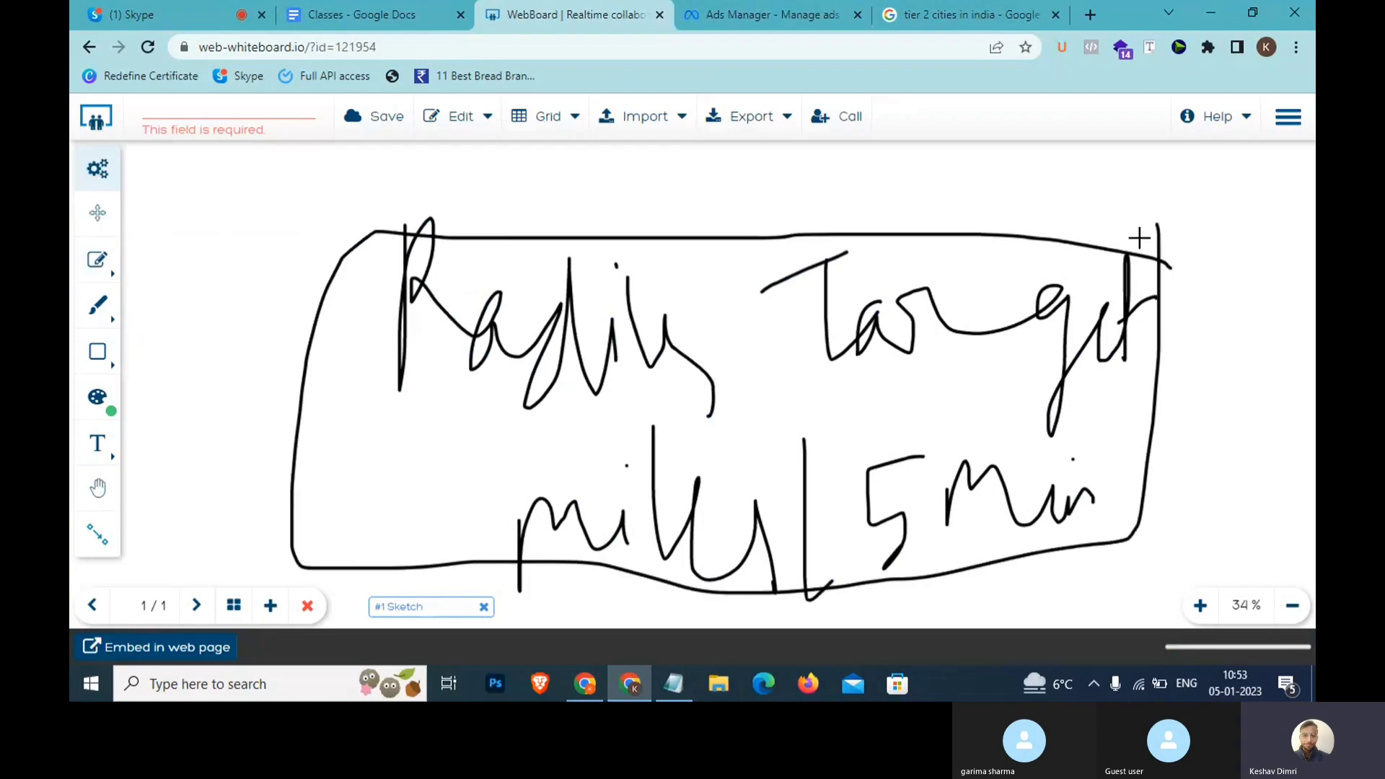
# Clear the "Radius Target" sketch from the whiteboard.
pyautogui.click(97, 262)
pyautogui.click(193, 260)
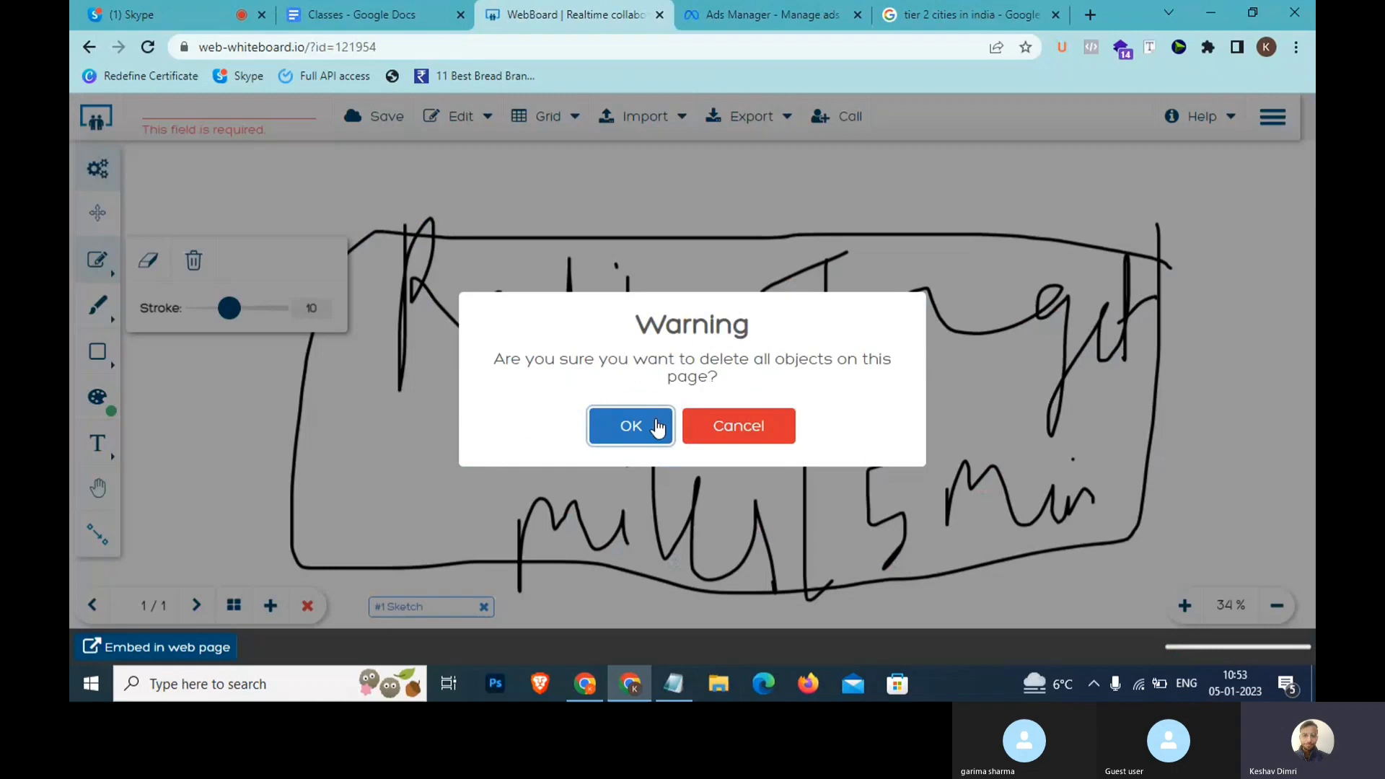
pyautogui.click(631, 425)
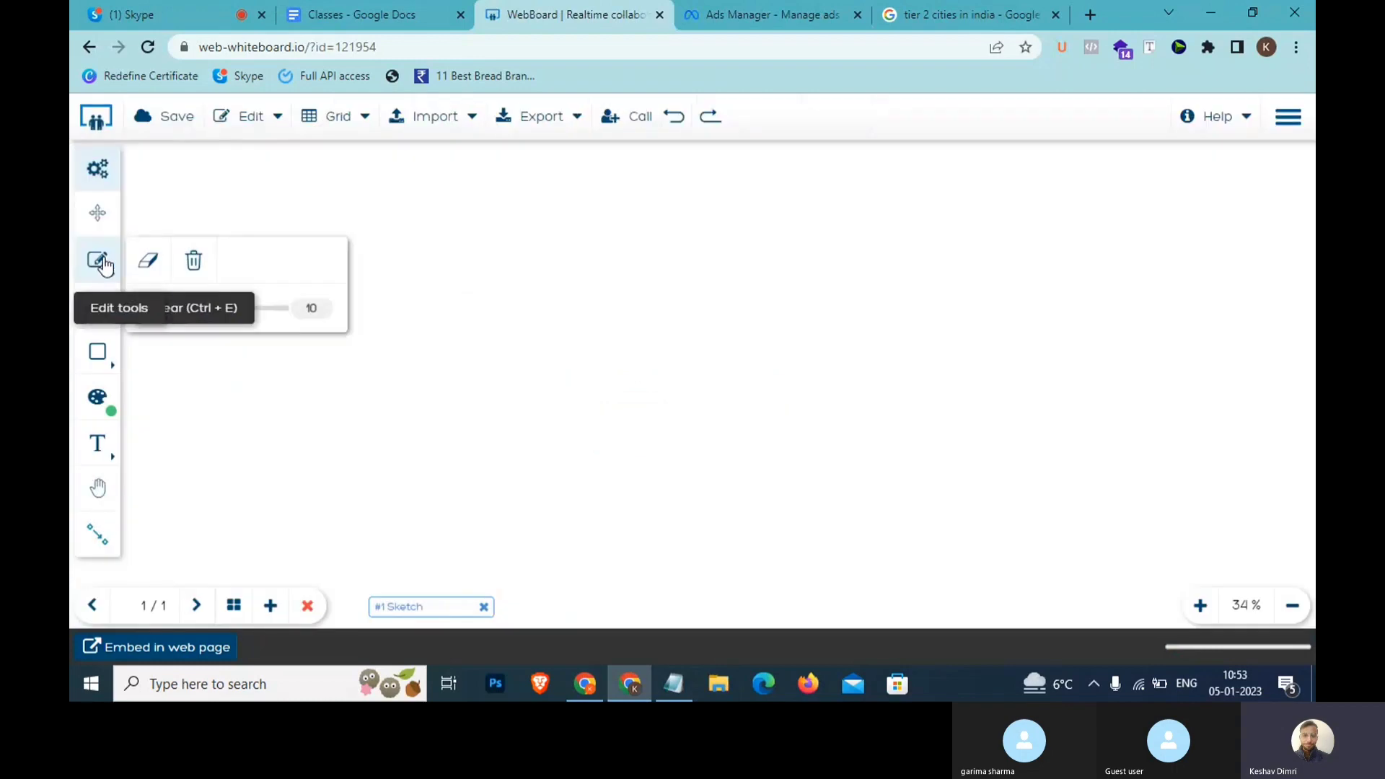
# Handwrite "Current City" on the empty whiteboard with the brush, draw an outline around it and return to Ads Manager.
pyautogui.click(98, 304)
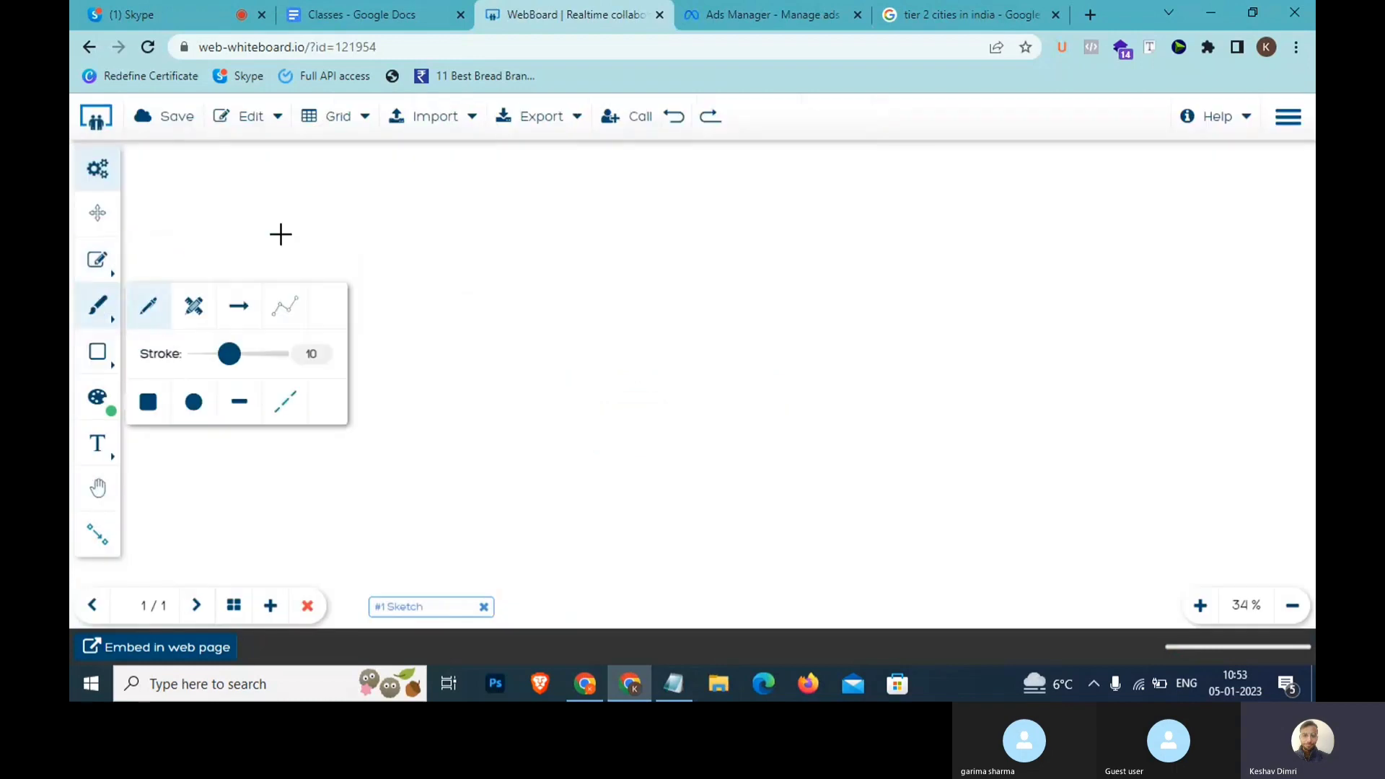
pyautogui.moveTo(312, 211)
pyautogui.mouseDown()
pyautogui.moveTo(275, 322)
pyautogui.moveTo(423, 252)
pyautogui.moveTo(588, 289)
pyautogui.mouseUp()
pyautogui.moveTo(652, 241); pyautogui.dragTo(664, 326)
pyautogui.moveTo(635, 278)
pyautogui.mouseDown()
pyautogui.moveTo(699, 264)
pyautogui.moveTo(812, 301)
pyautogui.moveTo(814, 325)
pyautogui.mouseUp()
pyautogui.click(800, 262)
pyautogui.moveTo(850, 223)
pyautogui.mouseDown()
pyautogui.moveTo(871, 303)
pyautogui.moveTo(884, 254)
pyautogui.mouseUp()
pyautogui.moveTo(879, 249); pyautogui.dragTo(934, 378)
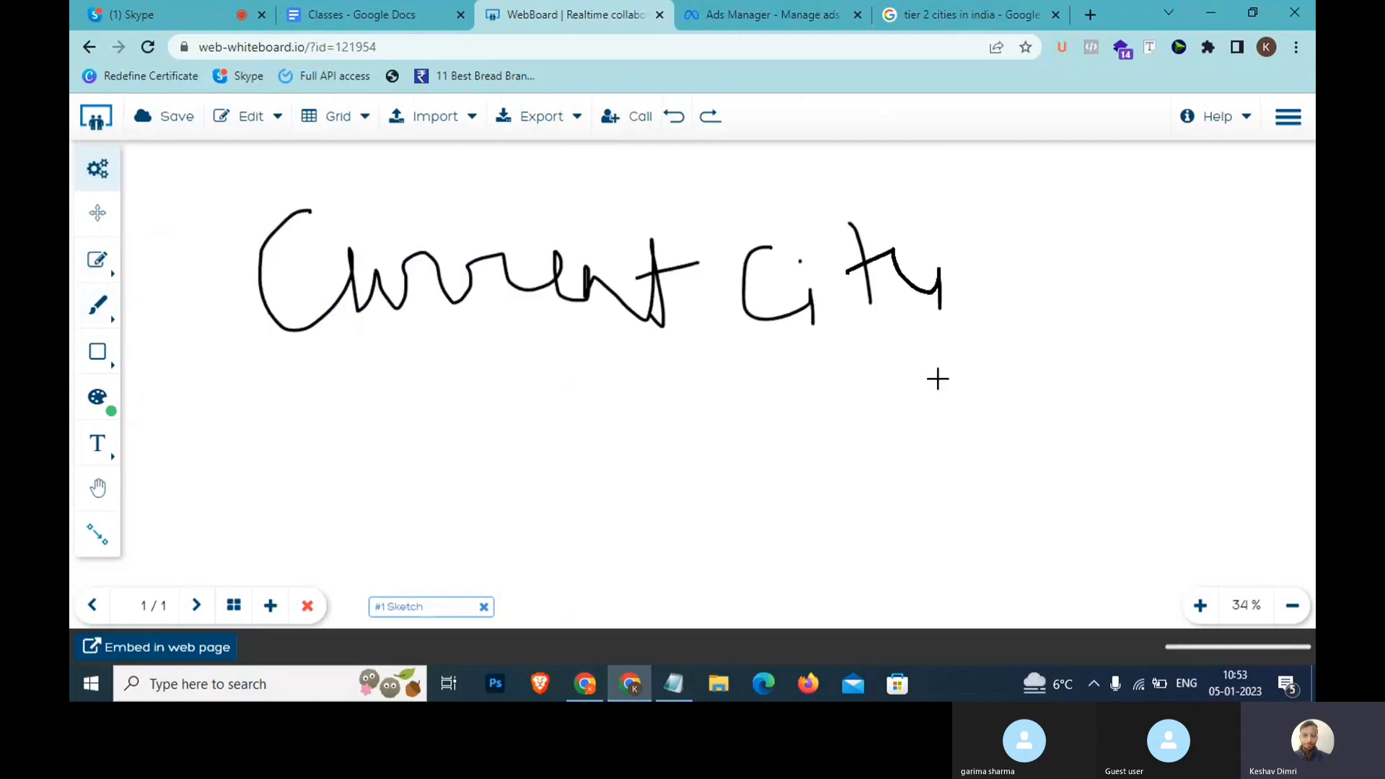
pyautogui.moveTo(512, 438)
pyautogui.mouseDown()
pyautogui.moveTo(952, 387)
pyautogui.moveTo(773, 195)
pyautogui.mouseUp()
pyautogui.moveTo(687, 191)
pyautogui.mouseDown()
pyautogui.moveTo(185, 210)
pyautogui.moveTo(566, 387)
pyautogui.moveTo(617, 376)
pyautogui.mouseUp()
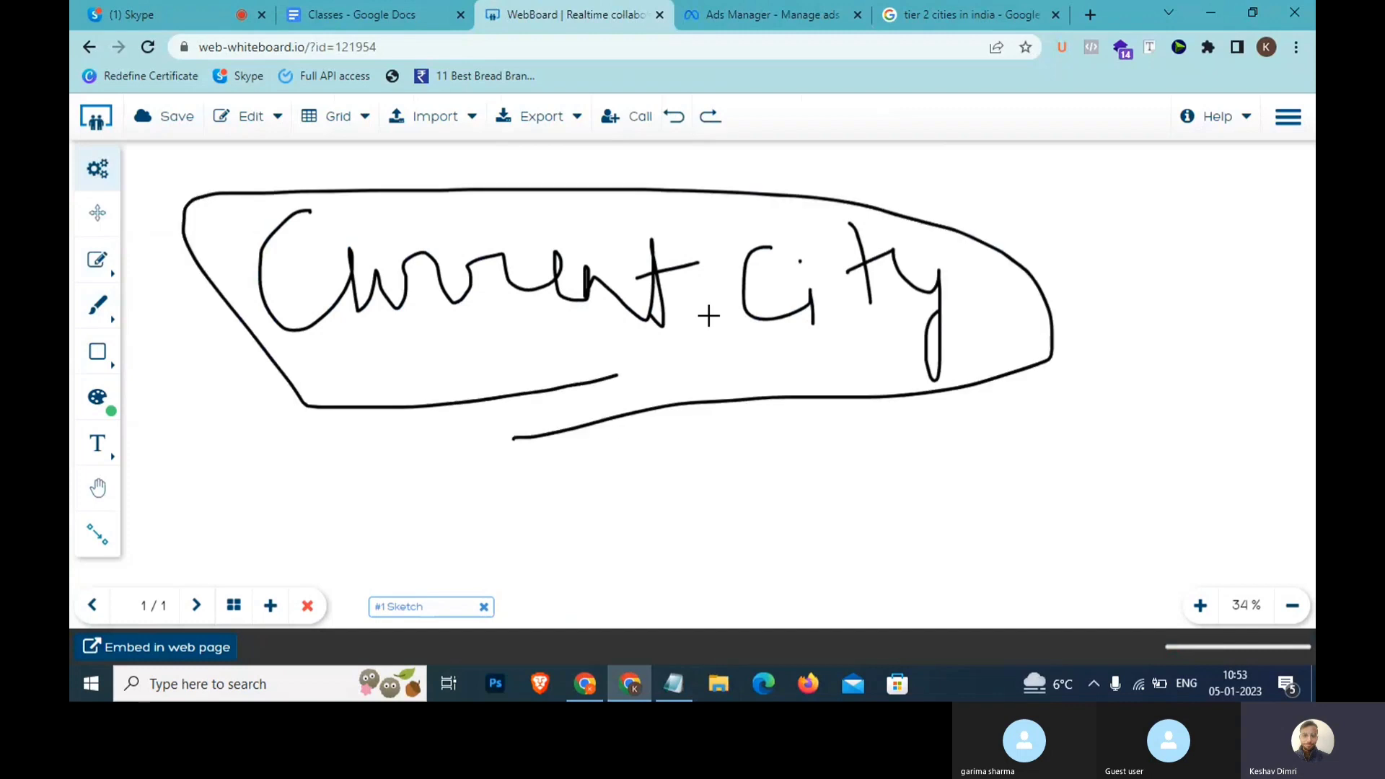
pyautogui.click(750, 13)
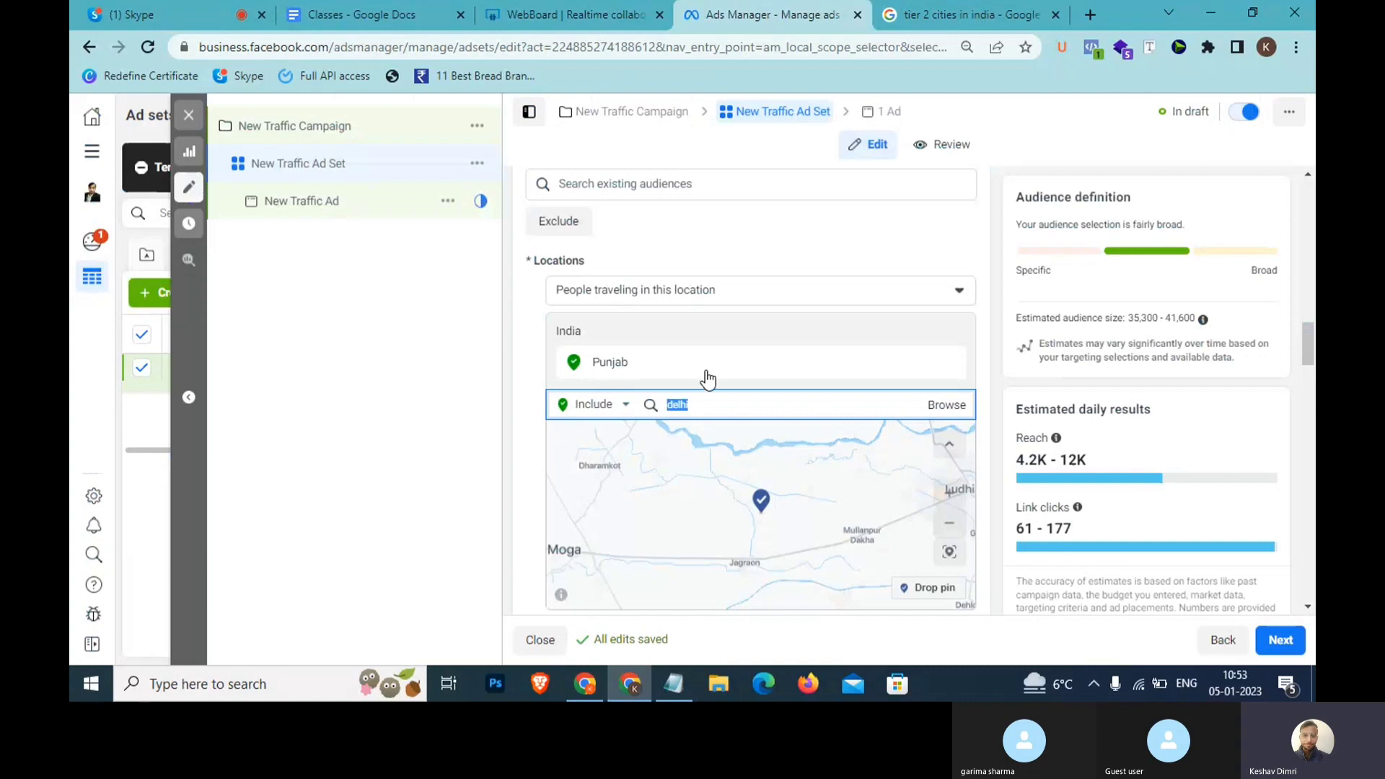
# Remove Punjab from the ad set's locations and include Pitampura,Rohini Place instead.
pyautogui.click(950, 363)
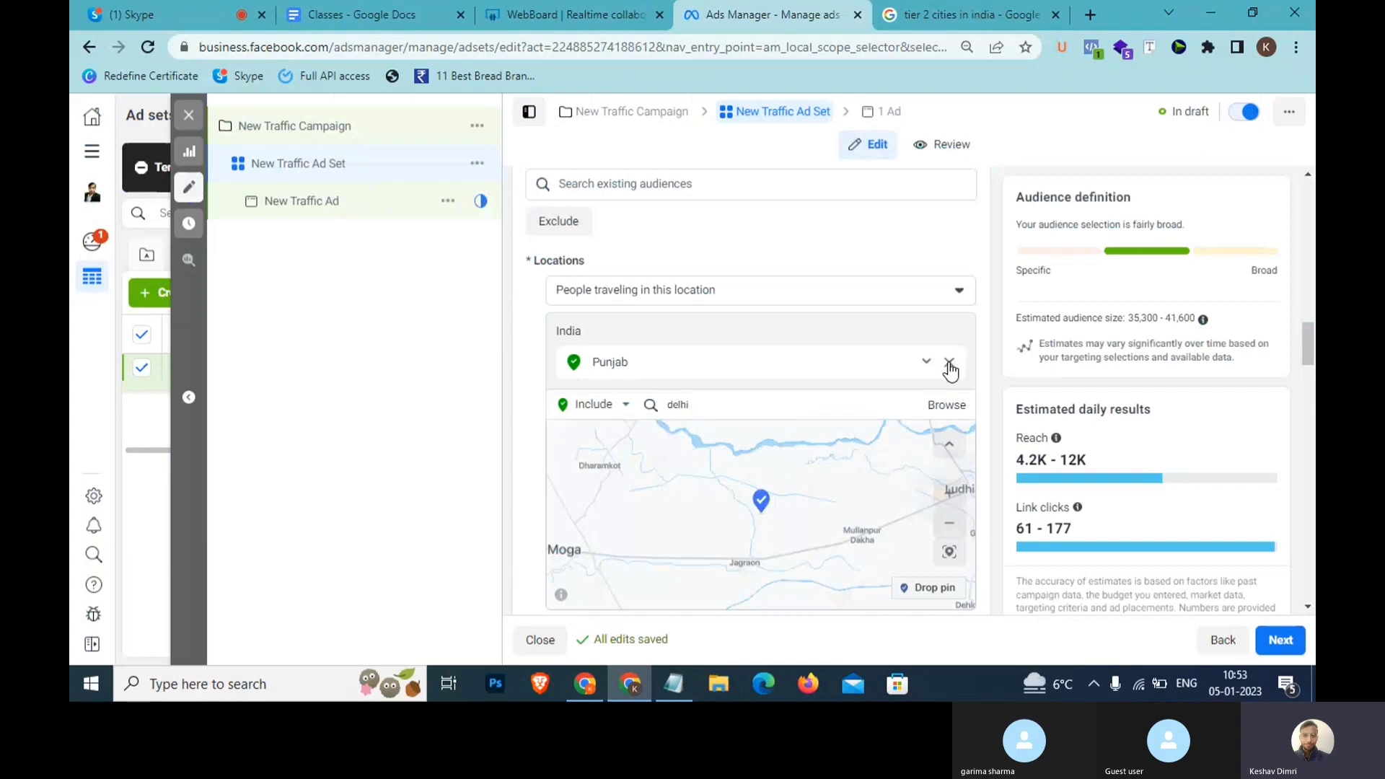
pyautogui.click(950, 364)
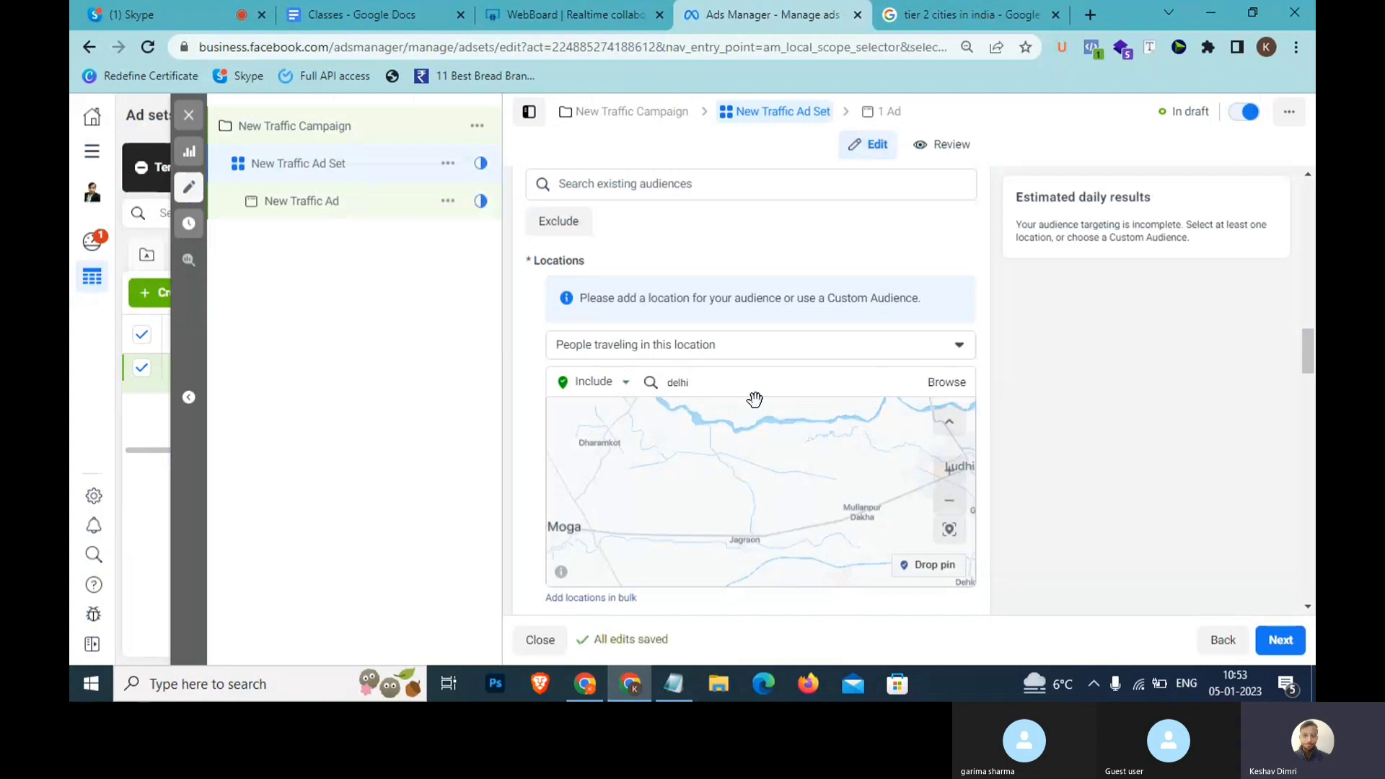
pyautogui.doubleClick(677, 383)
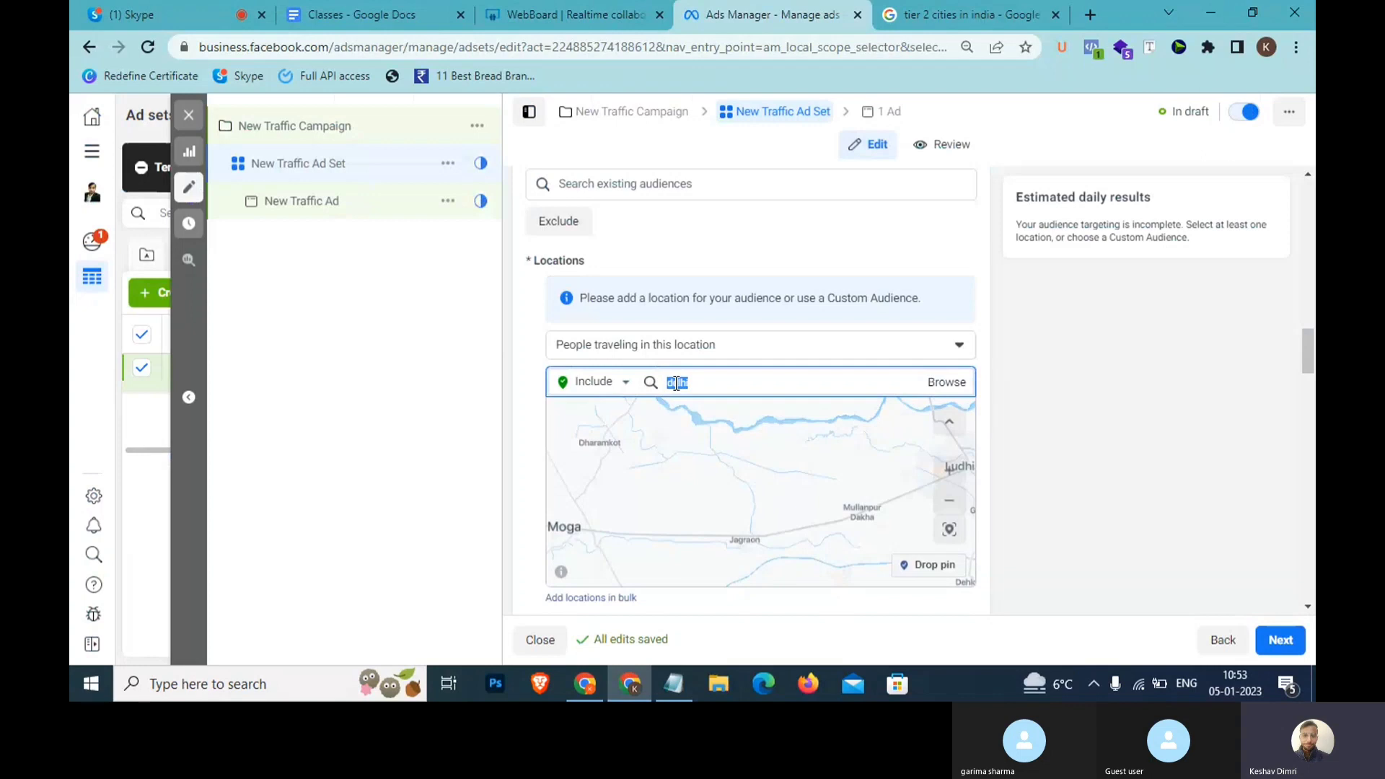
pyautogui.write('pitampura')
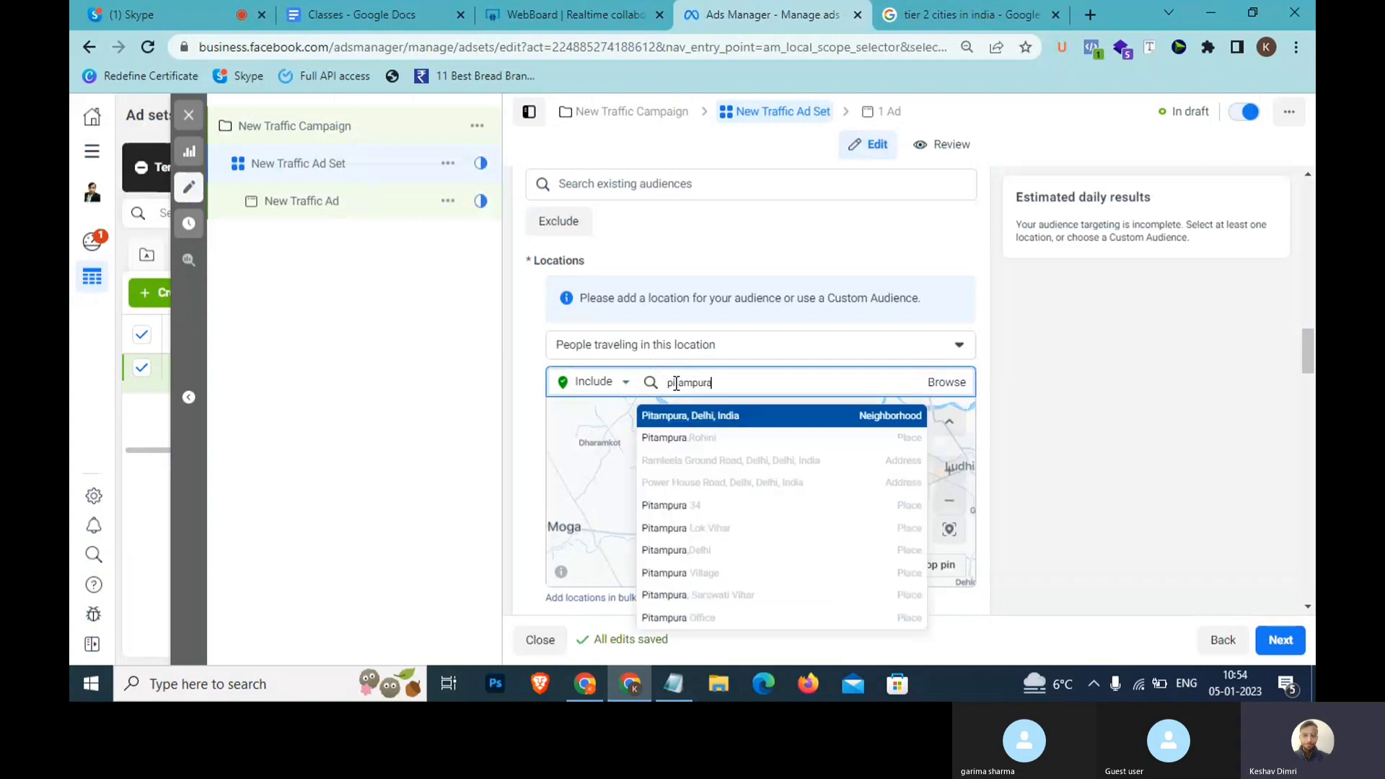
pyautogui.click(682, 440)
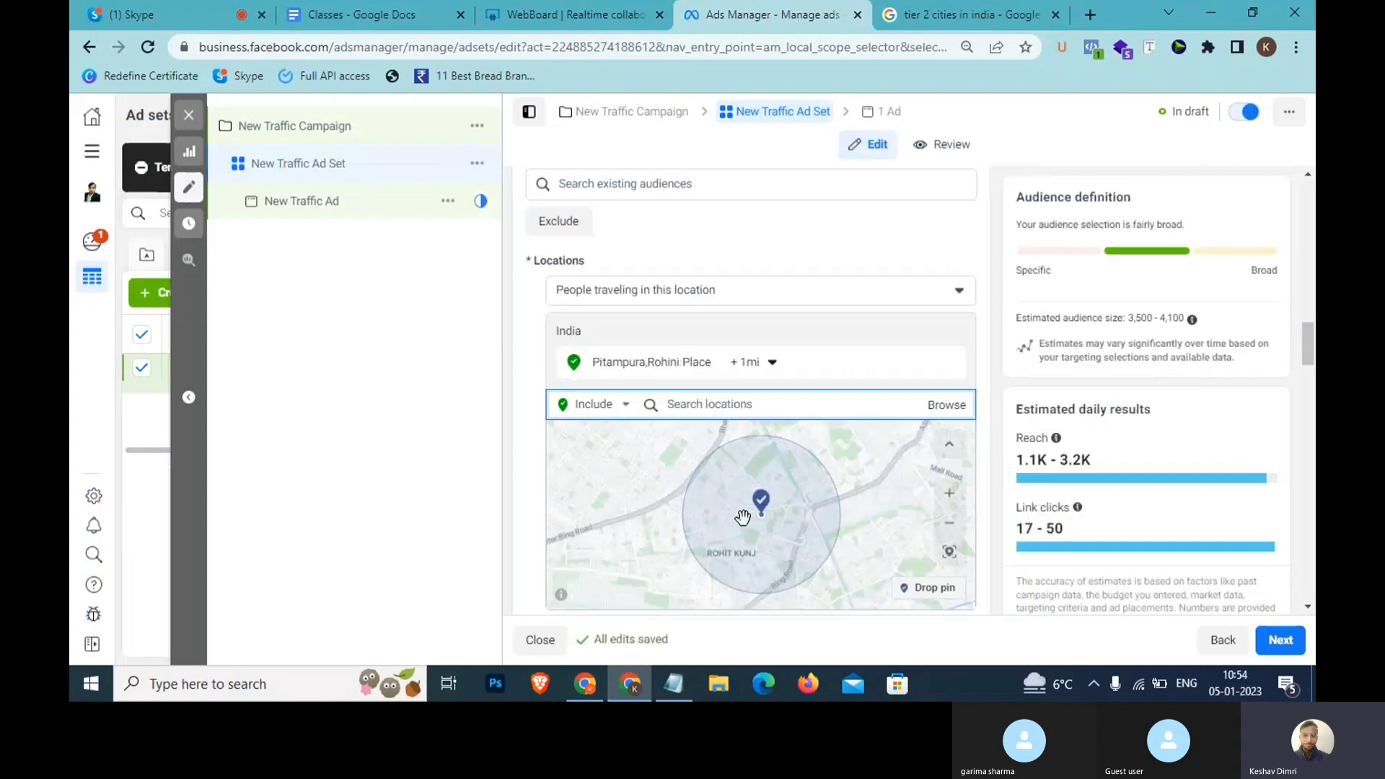
pyautogui.scroll(1, 743, 509)
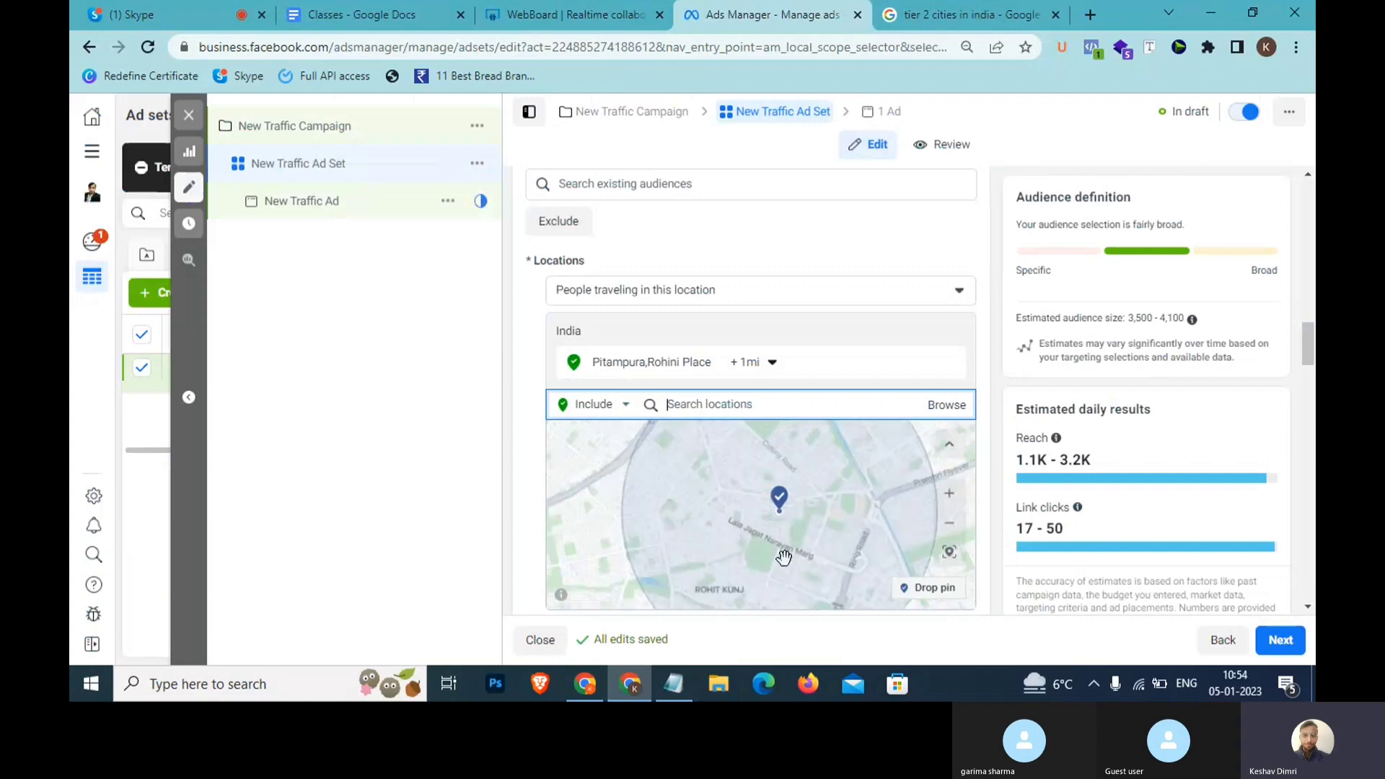
pyautogui.scroll(-1, 811, 521)
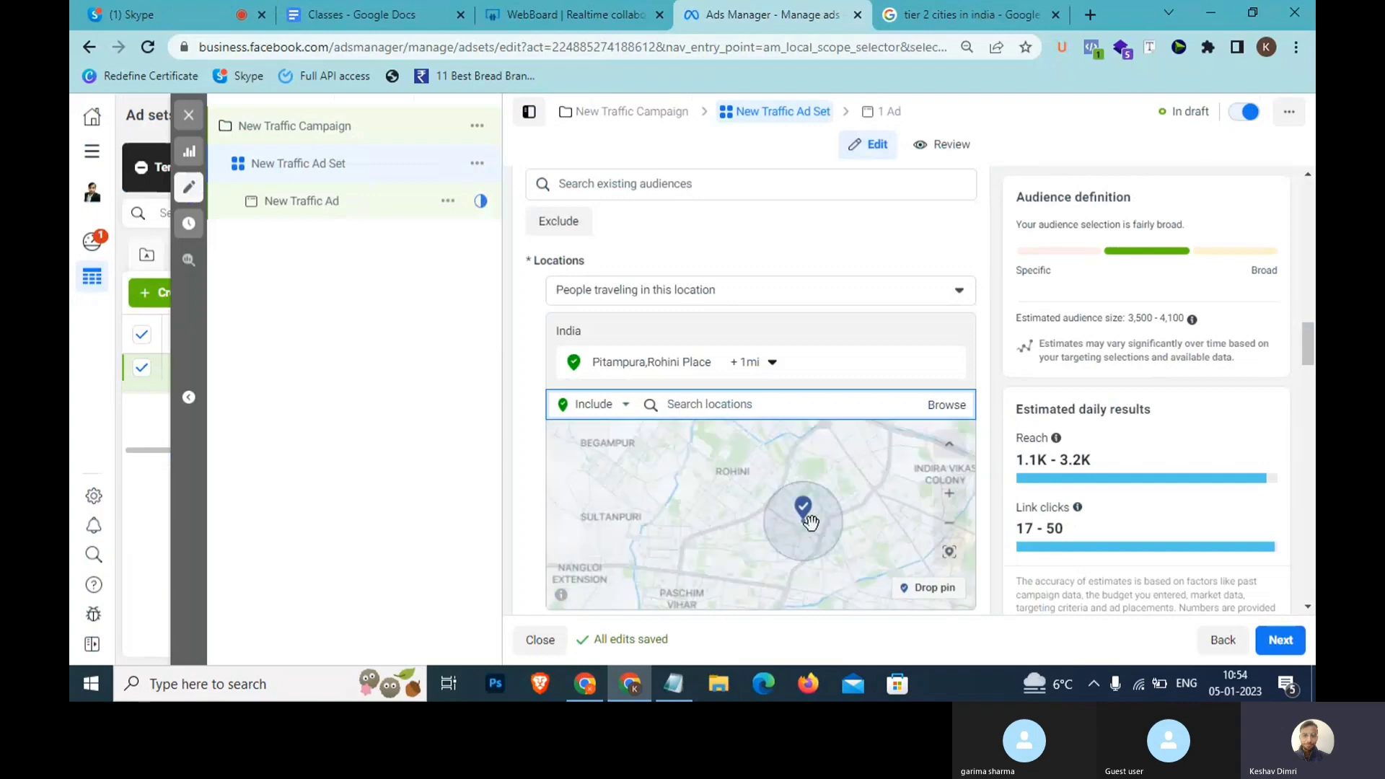
pyautogui.scroll(2, 811, 521)
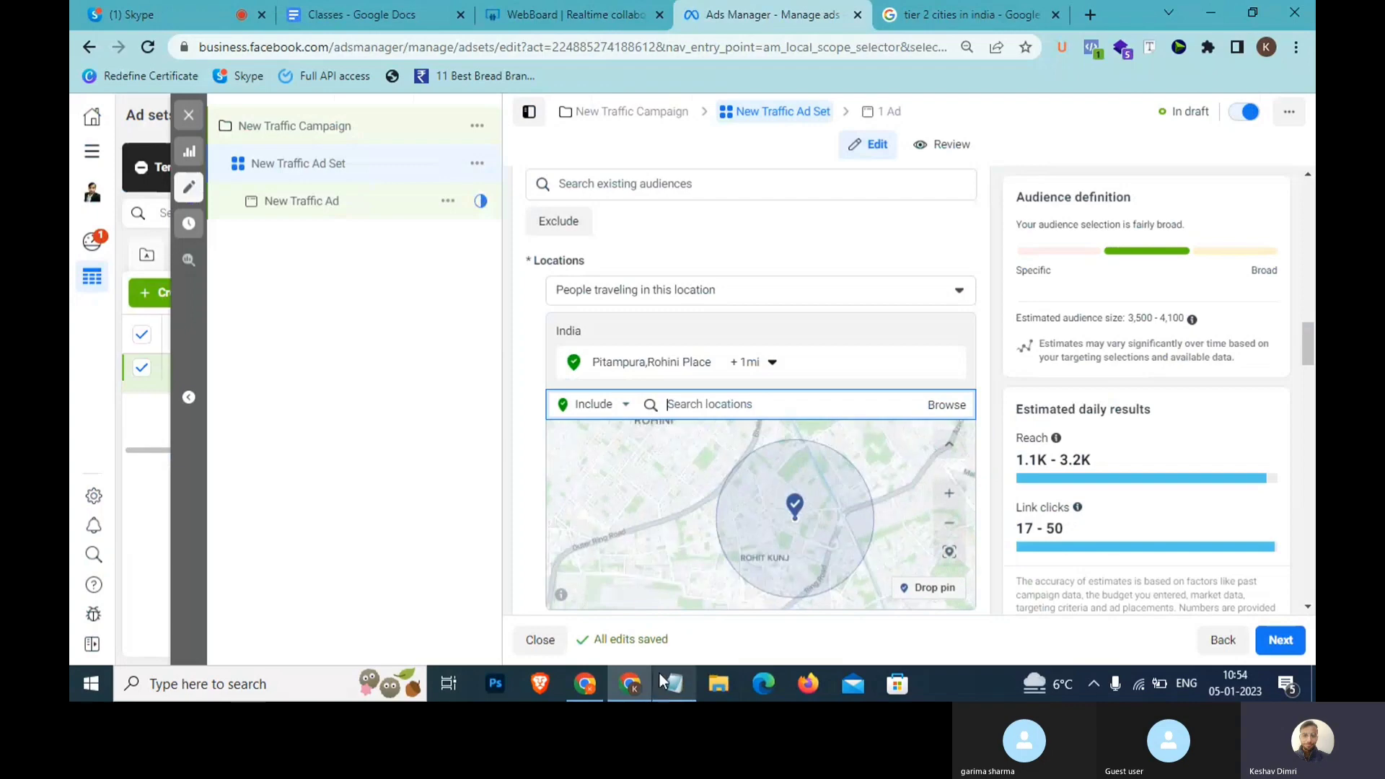
# Switch to Notepad and add the line "APartment >> building >>" below the tiffin services note.
pyautogui.click(671, 683)
pyautogui.press('Return')
pyautogui.press('Return')
pyautogui.write('A')
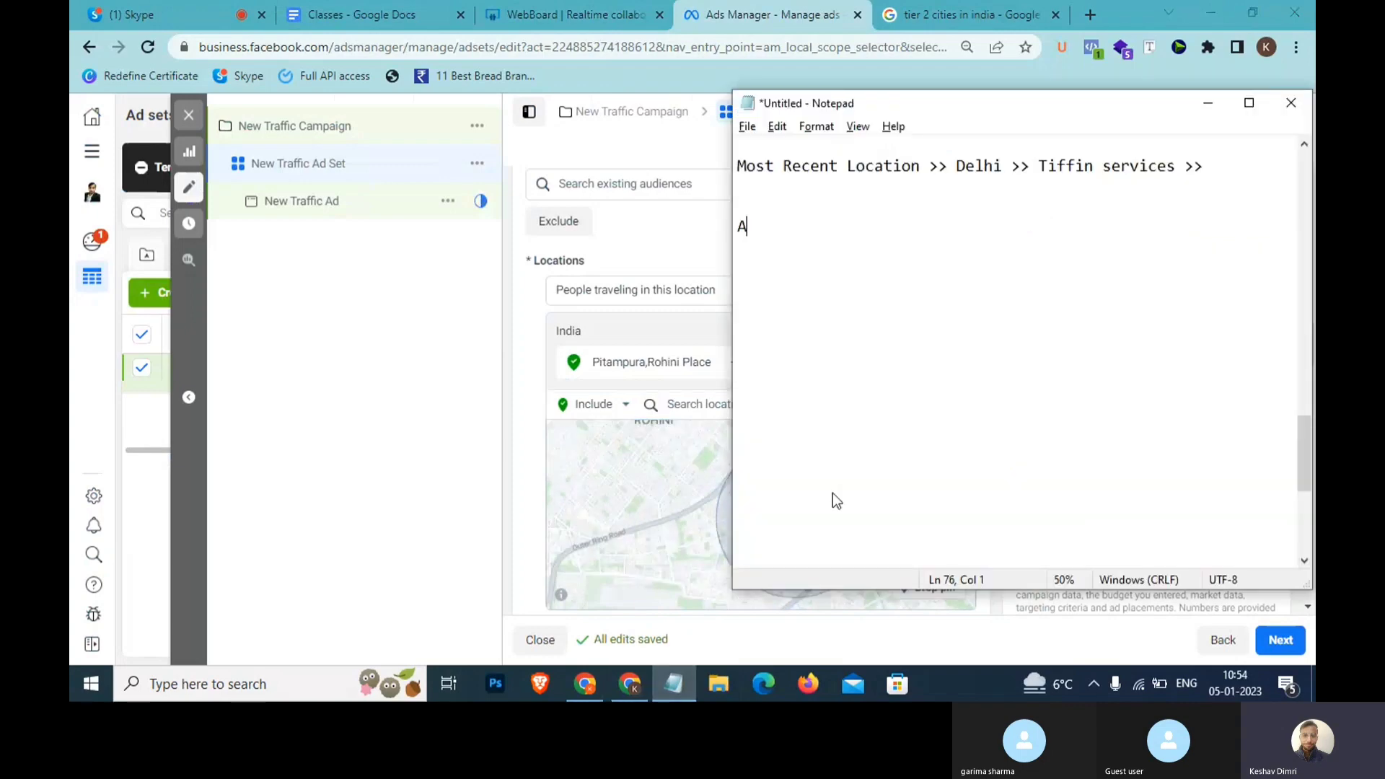
pyautogui.write('Prtm')
pyautogui.press('BackSpace')
pyautogui.press('BackSpace')
pyautogui.press('BackSpace')
pyautogui.write('artmet')
pyautogui.press('BackSpace')
pyautogui.write('nt >> building ')
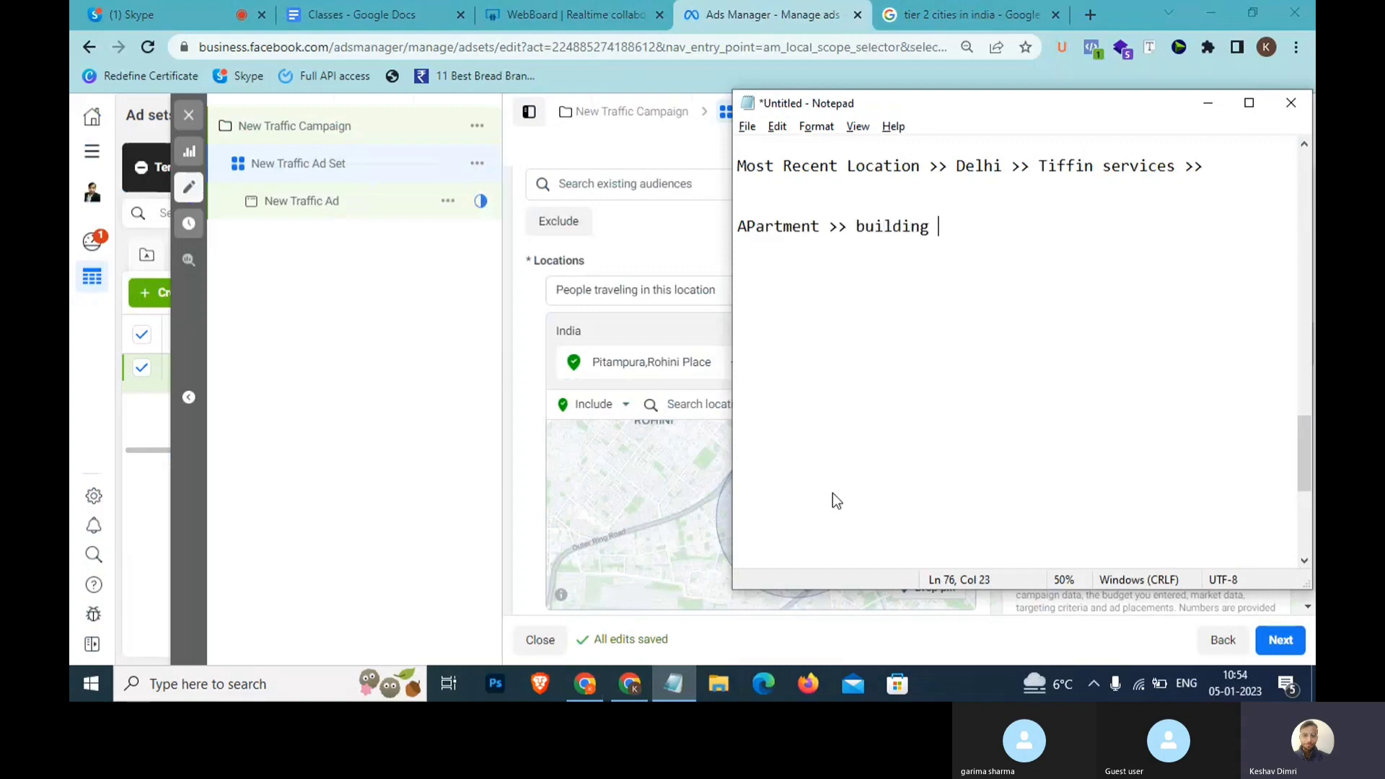
pyautogui.write('>>')
# Insert three blank lines above the apartment note, append "Flats" to its end and highlight the whole line.
pyautogui.click(738, 229)
pyautogui.press('Return')
pyautogui.press('Return')
pyautogui.press('Return')
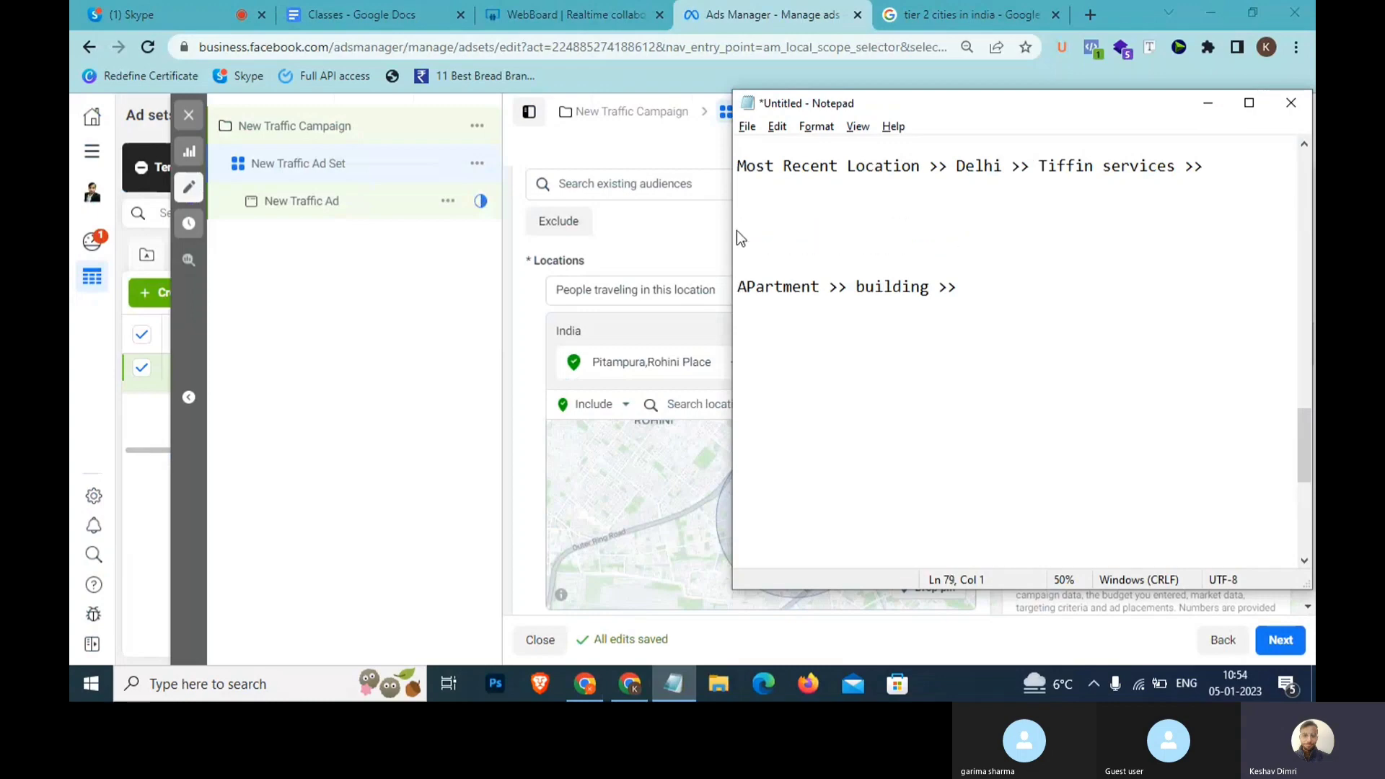
pyautogui.hotkey('ctrl', 'Right')
pyautogui.hotkey('ctrl', 'Right')
pyautogui.hotkey('ctrl', 'Right')
pyautogui.hotkey('ctrl', 'Right')
pyautogui.write('Flats')
pyautogui.moveTo(1036, 285); pyautogui.dragTo(727, 292)
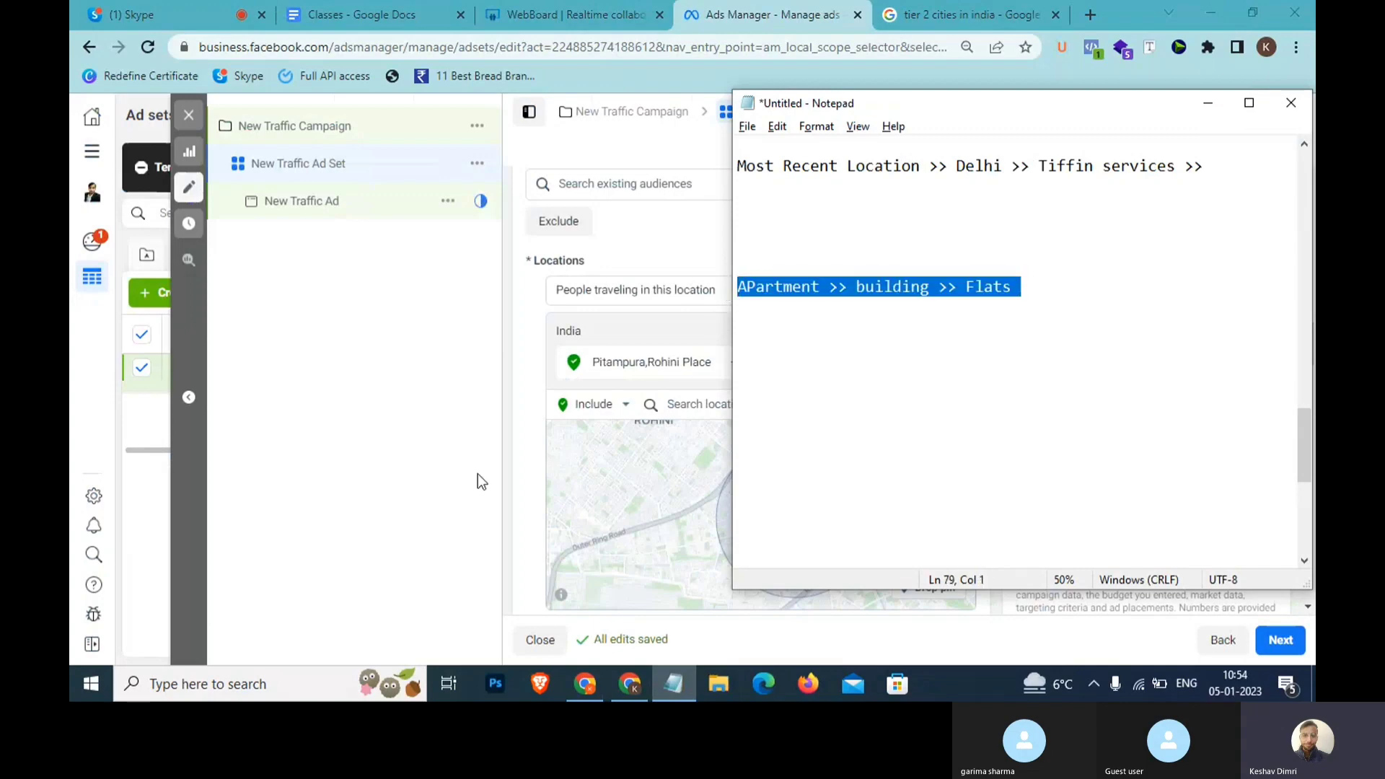
# Below the apartment line, write the note "Faeda >> pin Code >> Places >> COst >> Ho sakta >> Fb Find >> Impression".
pyautogui.click(1049, 315)
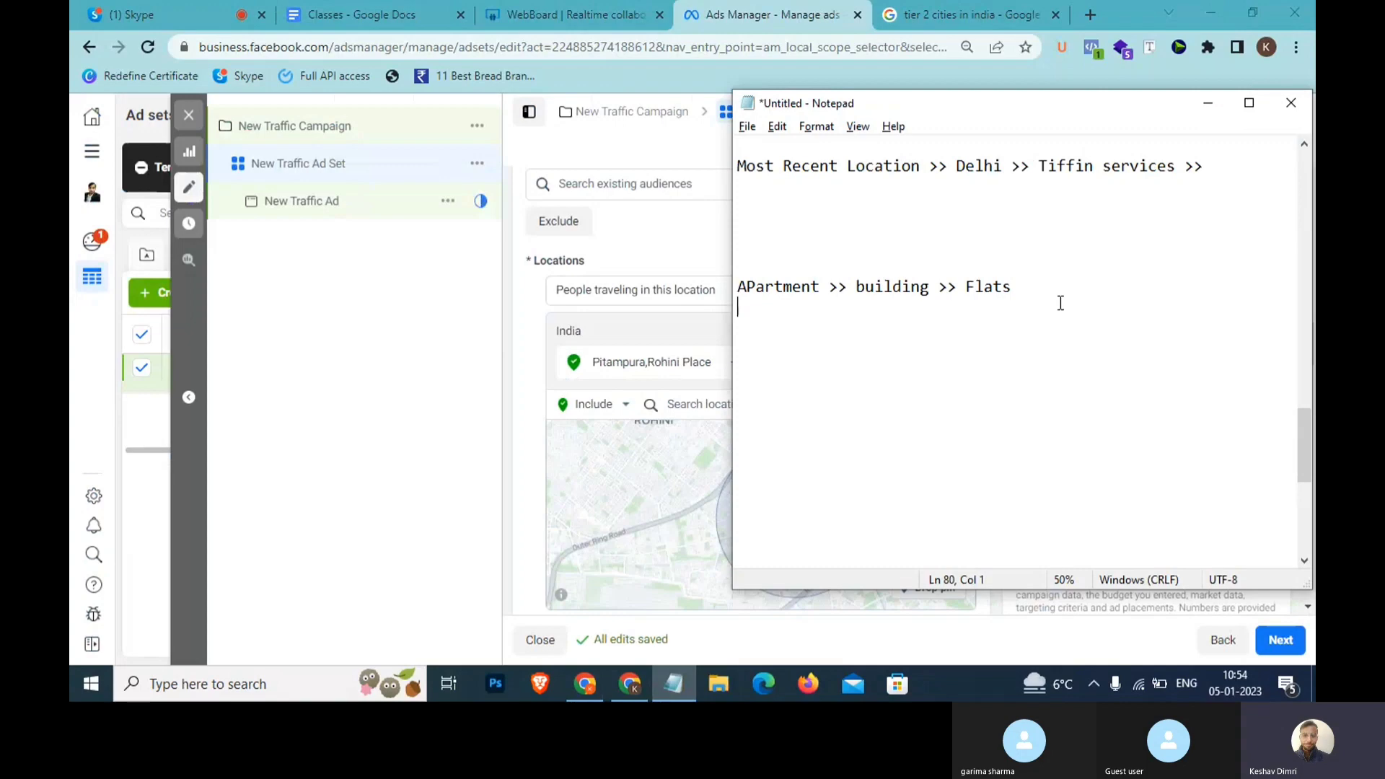
pyautogui.press('Return')
pyautogui.press('Return')
pyautogui.press('Return')
pyautogui.write('Faeda >> pin ')
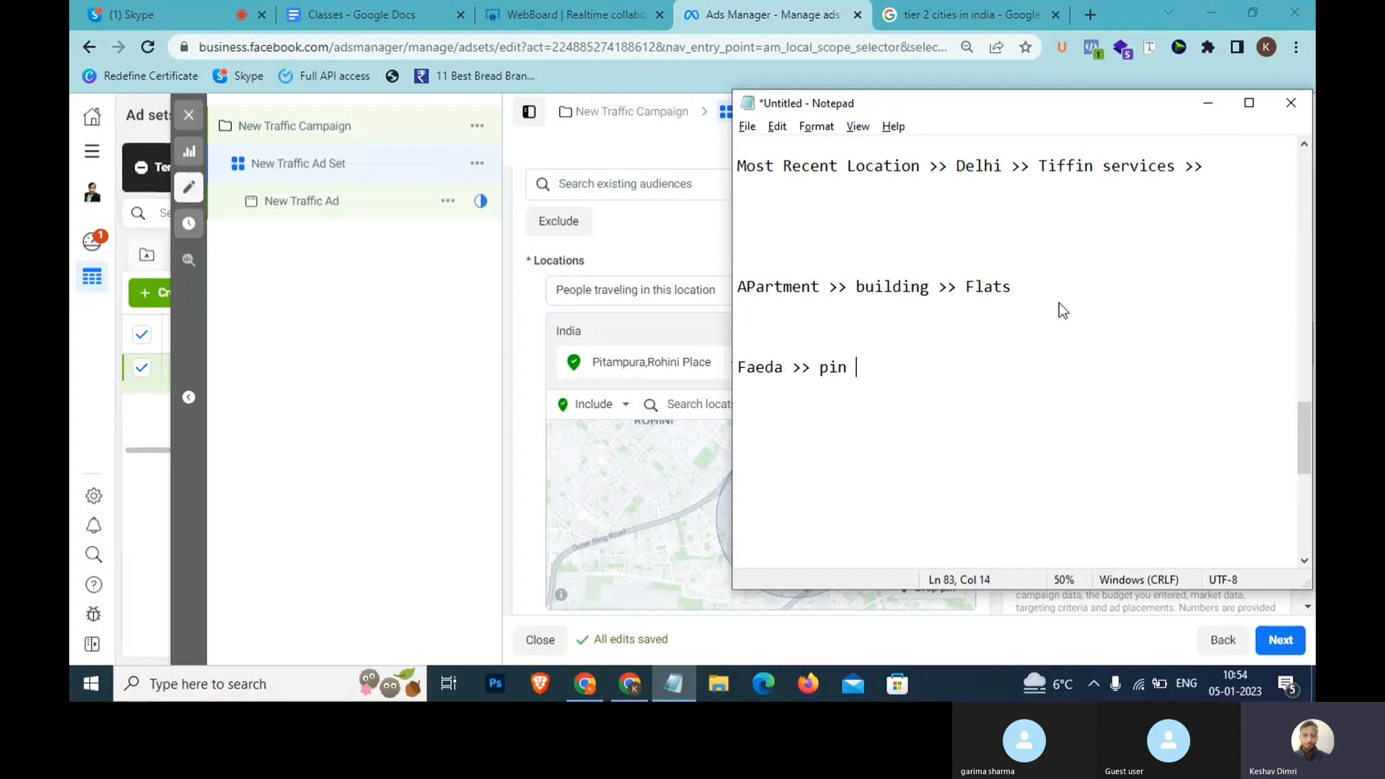
pyautogui.write('Code >> Places')
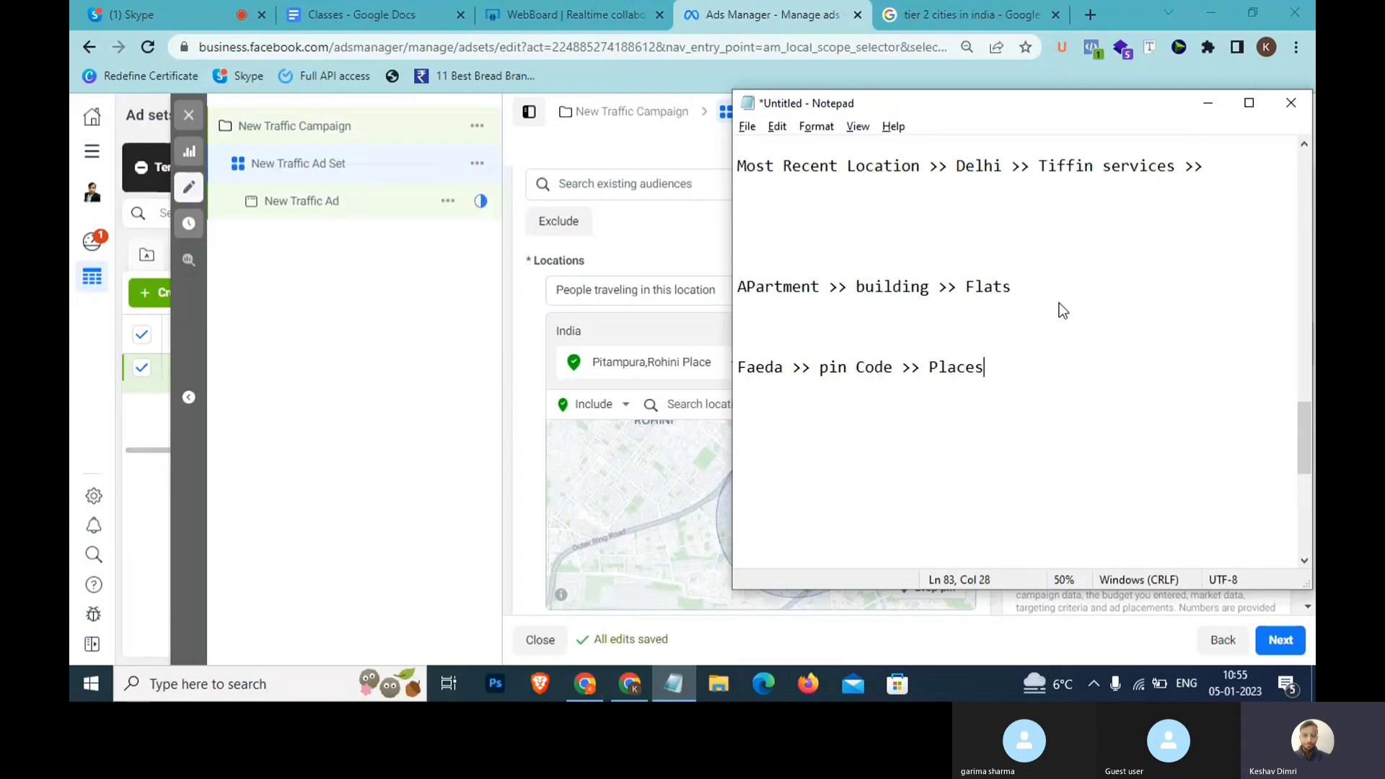
pyautogui.write(' >> COst >> Ho sakta >> ')
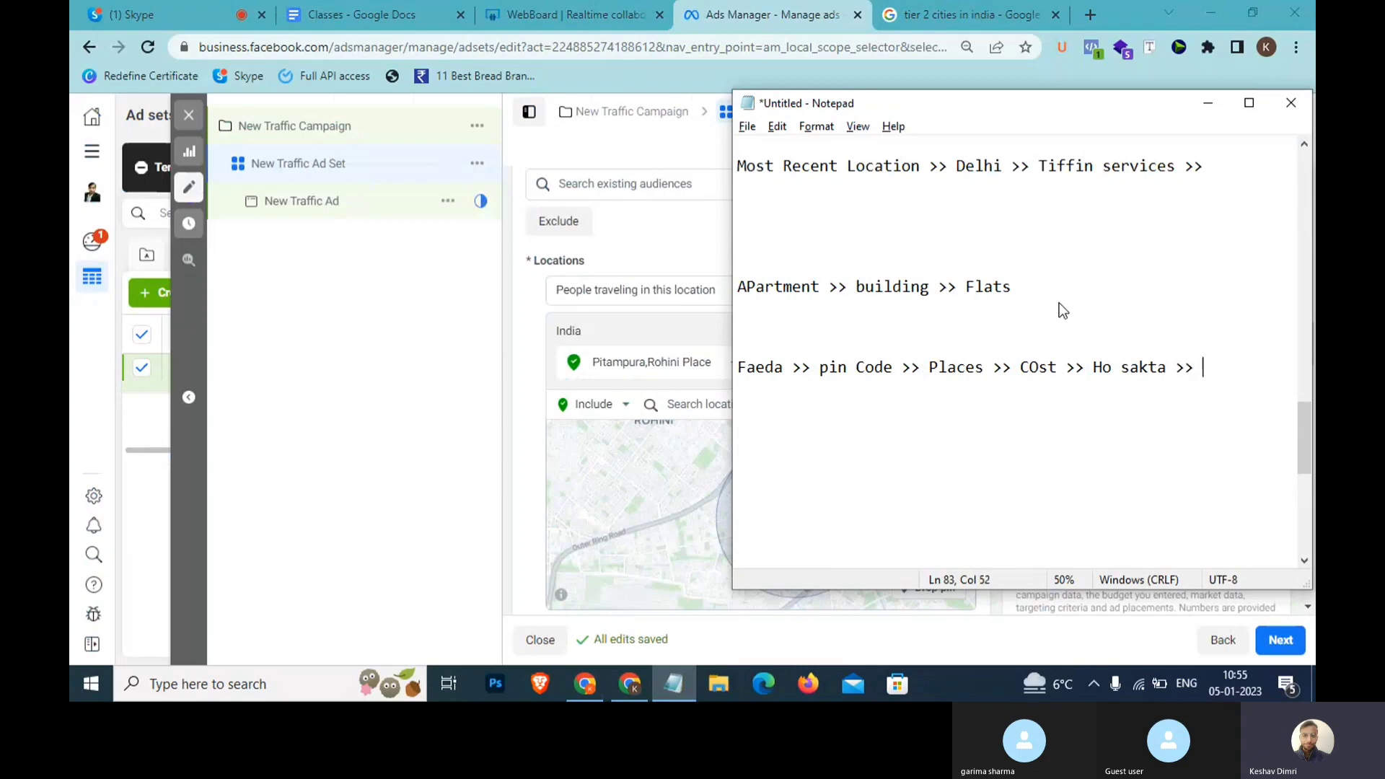
pyautogui.write('Fb Find >> Impression')
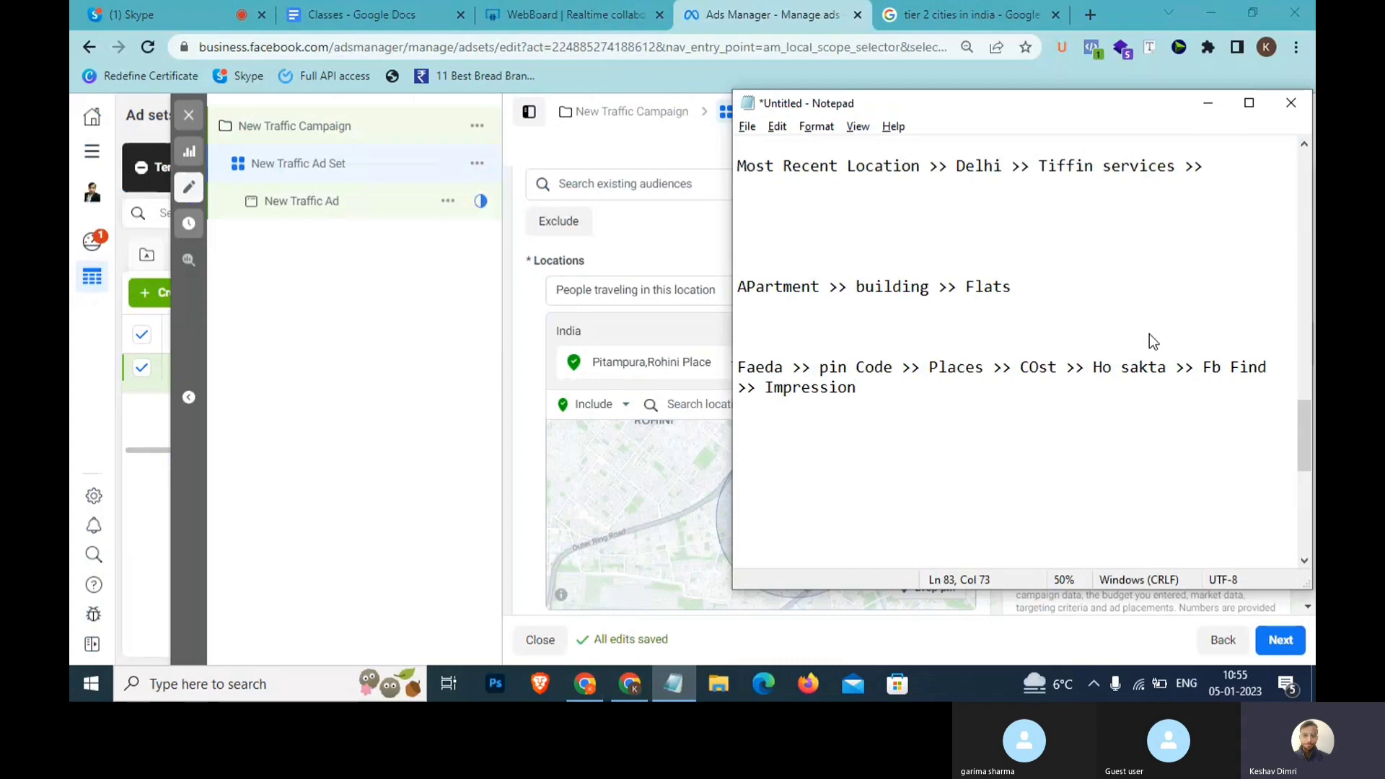
# Return to Ads Manager, set the Pitampura,Rohini Place radius to 1 mi and drop a second pin just southeast of it on the map.
pyautogui.hotkey('alt', 'Tab')
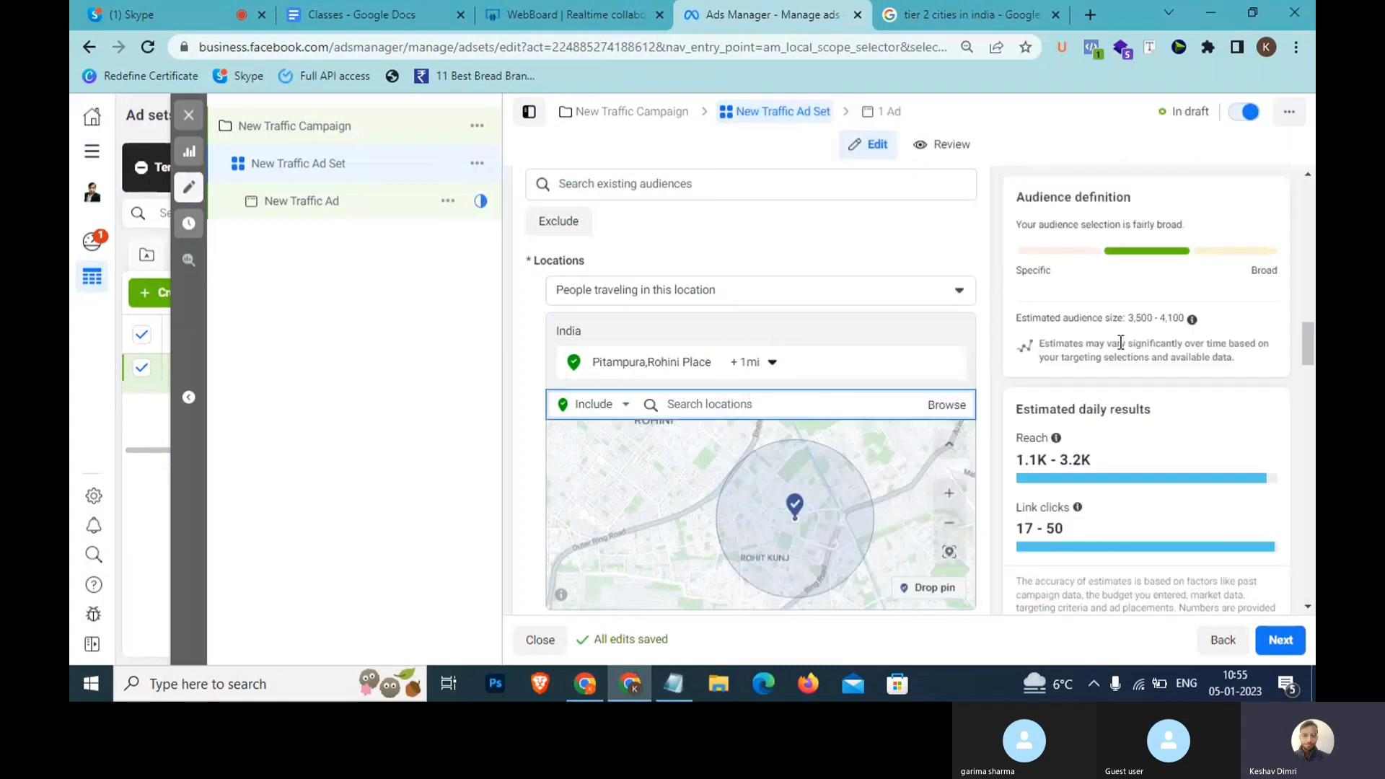
pyautogui.click(770, 363)
pyautogui.moveTo(735, 416)
pyautogui.mouseDown()
pyautogui.moveTo(762, 424)
pyautogui.moveTo(731, 411)
pyautogui.mouseUp()
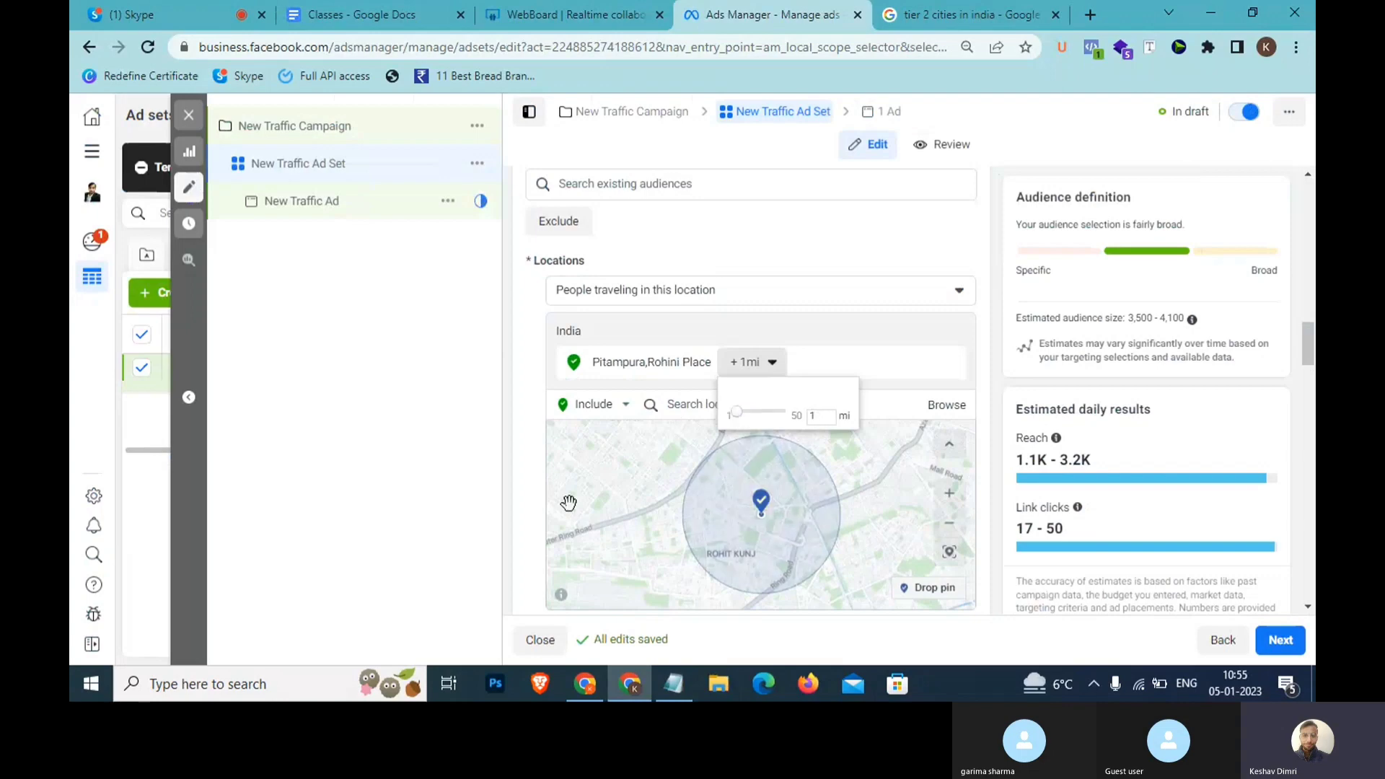
pyautogui.click(930, 589)
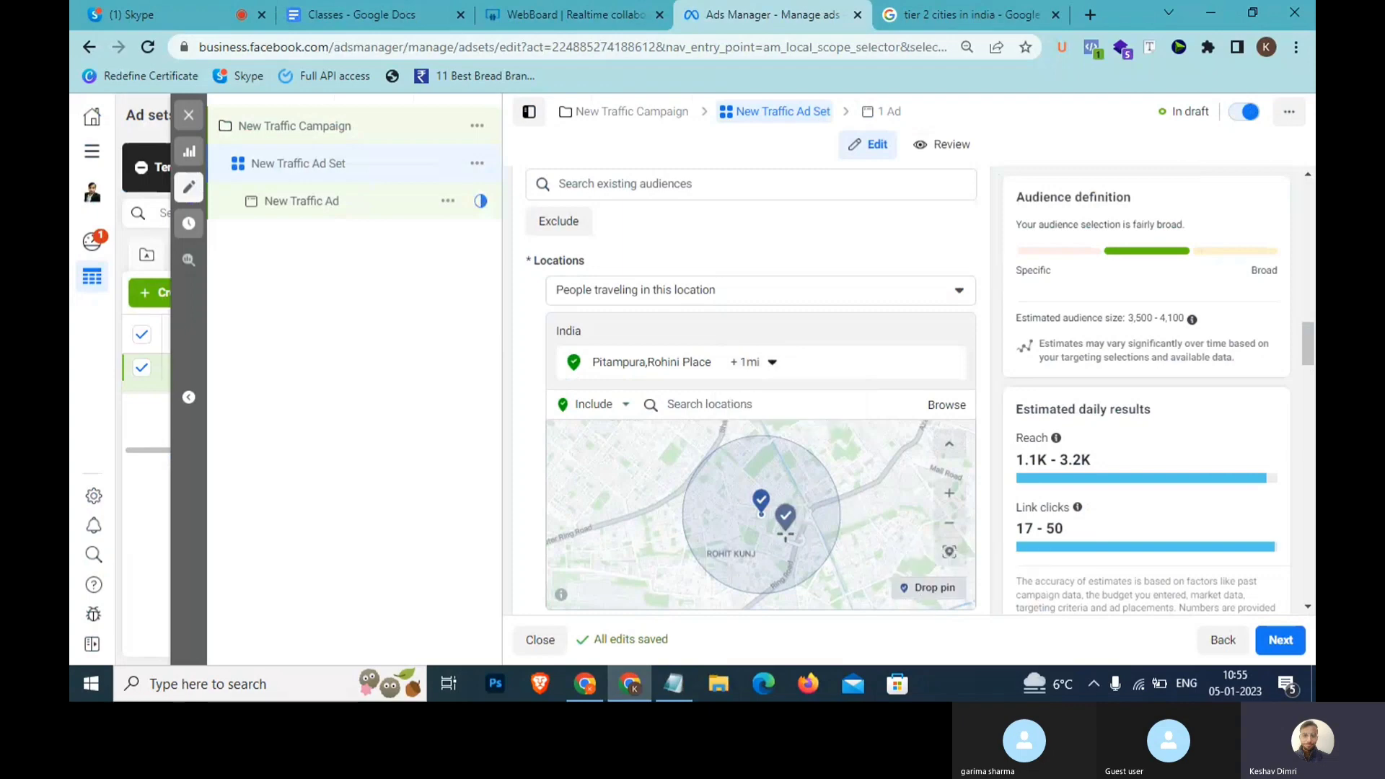
pyautogui.click(796, 553)
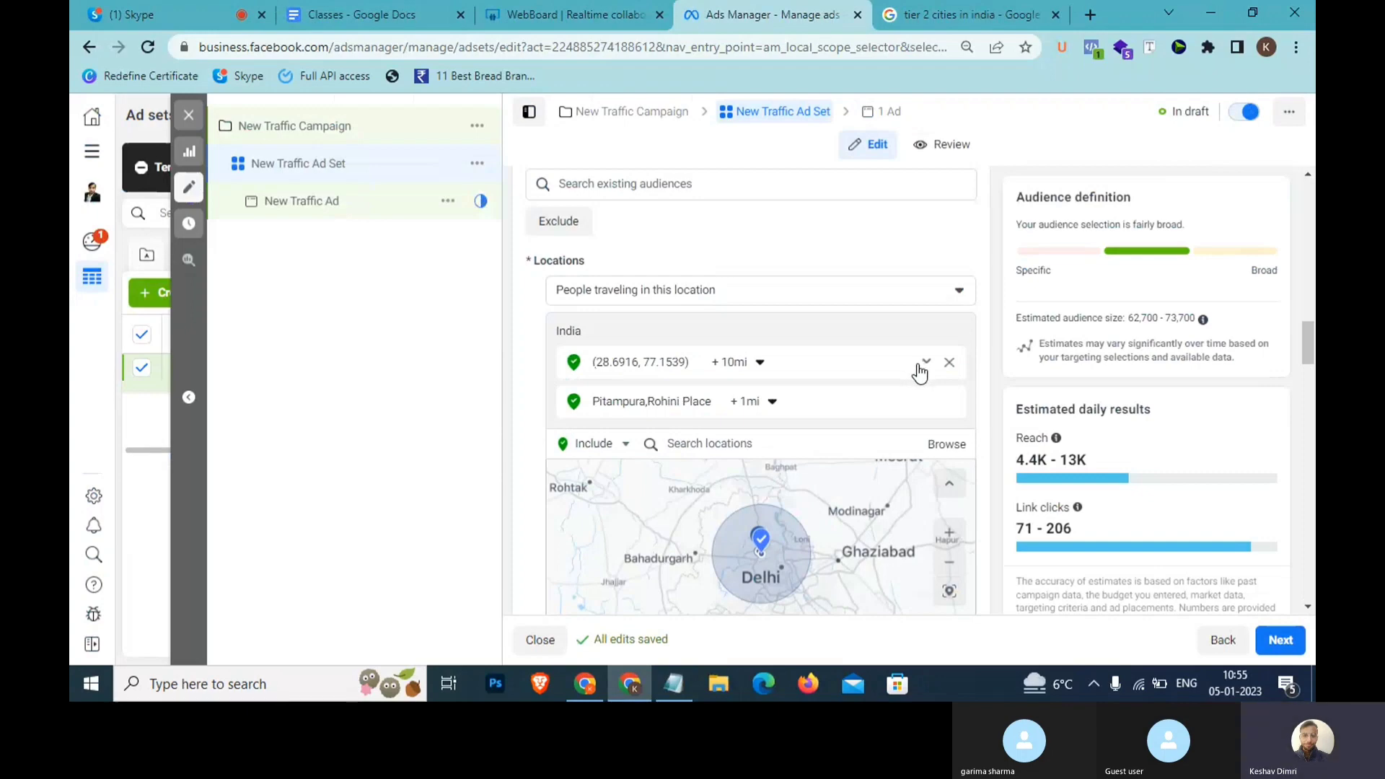
# Change the dropped pin to an excluded location and set its radius to 1 mi.
pyautogui.click(926, 363)
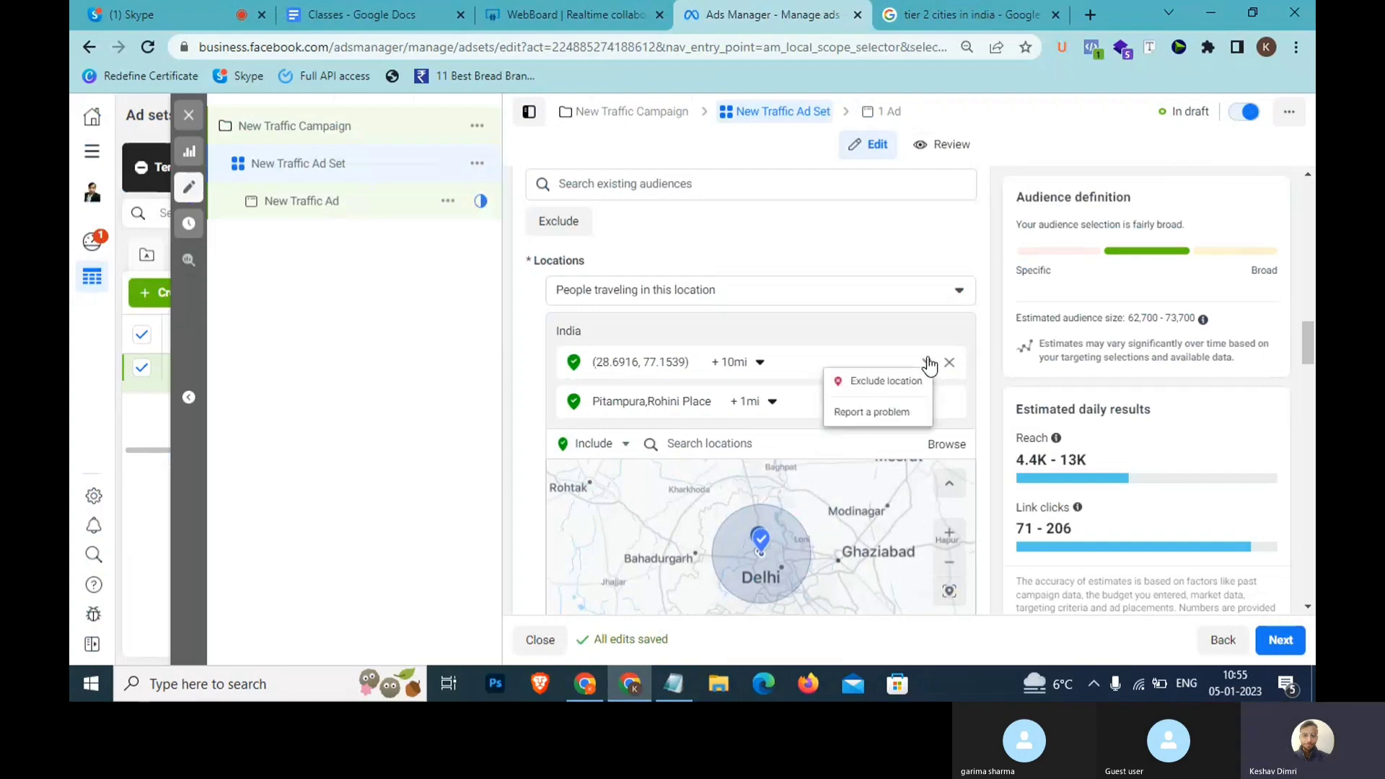
pyautogui.click(757, 364)
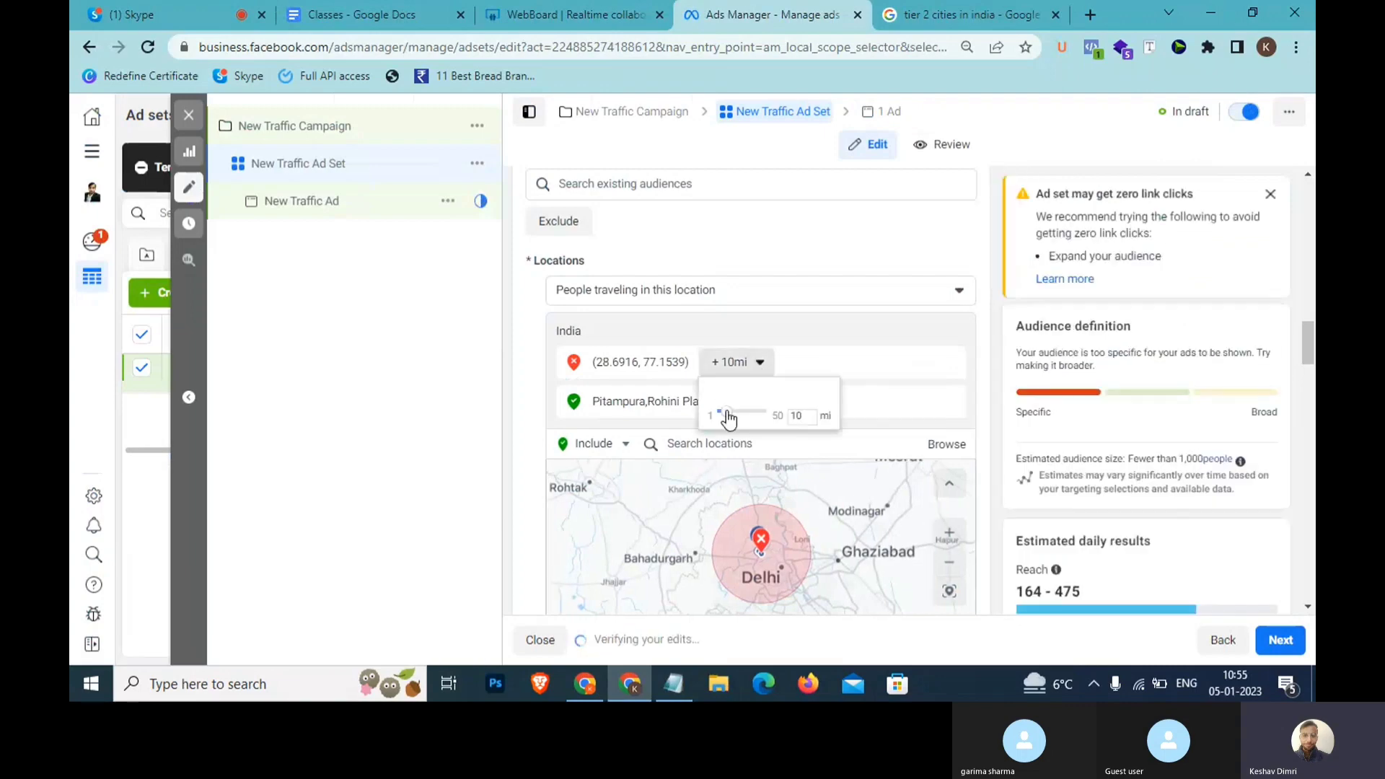
pyautogui.moveTo(722, 411); pyautogui.dragTo(716, 411)
pyautogui.click(508, 382)
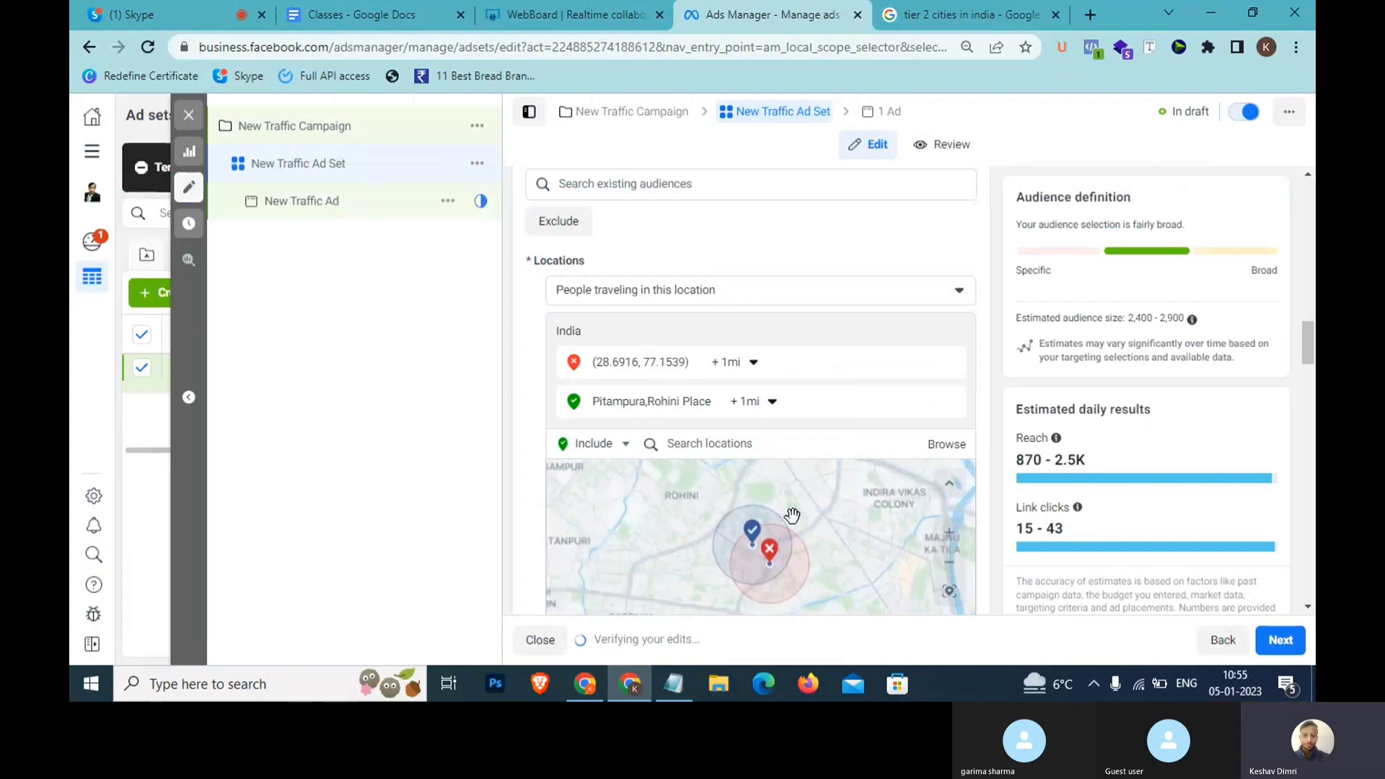
# Examine on the map how the excluded pin's circle overlaps the included Pitampura area.
pyautogui.scroll(2, 785, 538)
pyautogui.scroll(2, 785, 538)
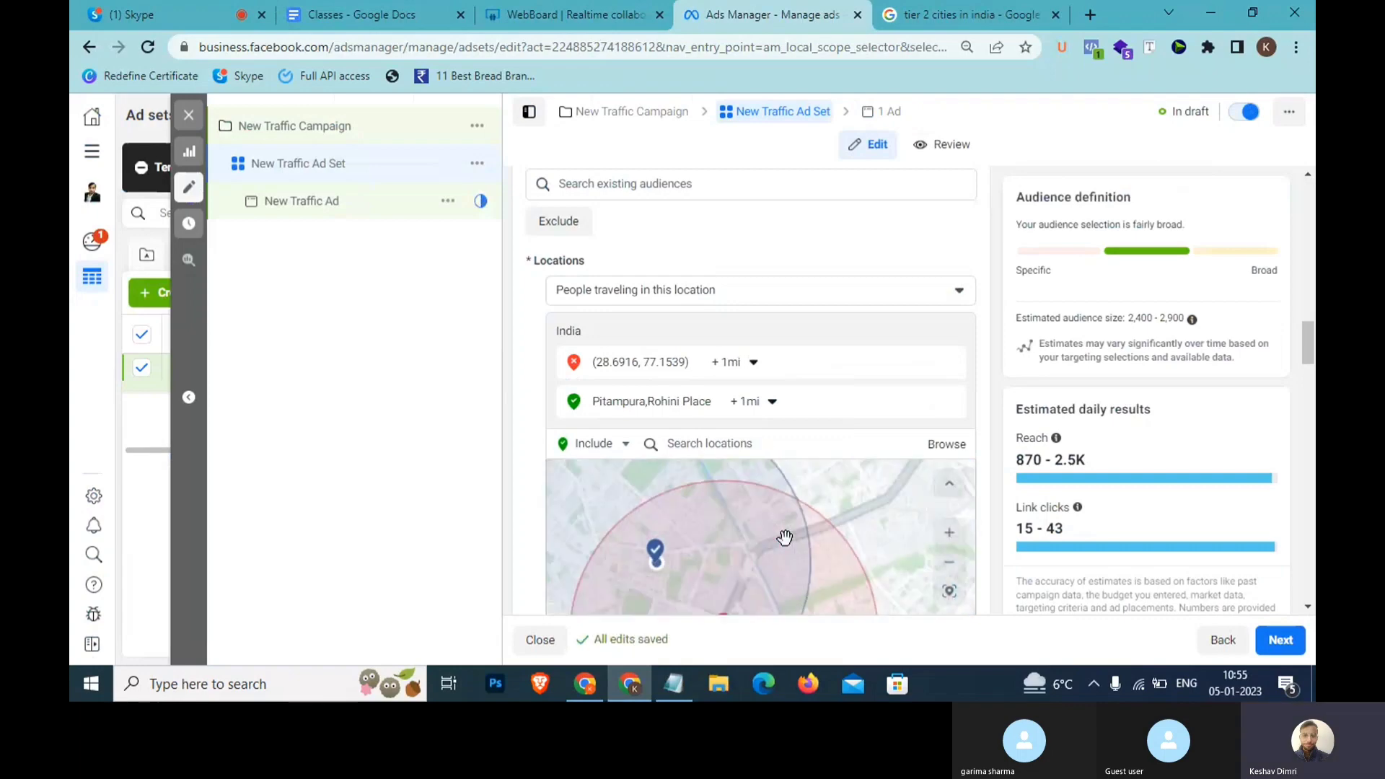
pyautogui.scroll(-4, 717, 517)
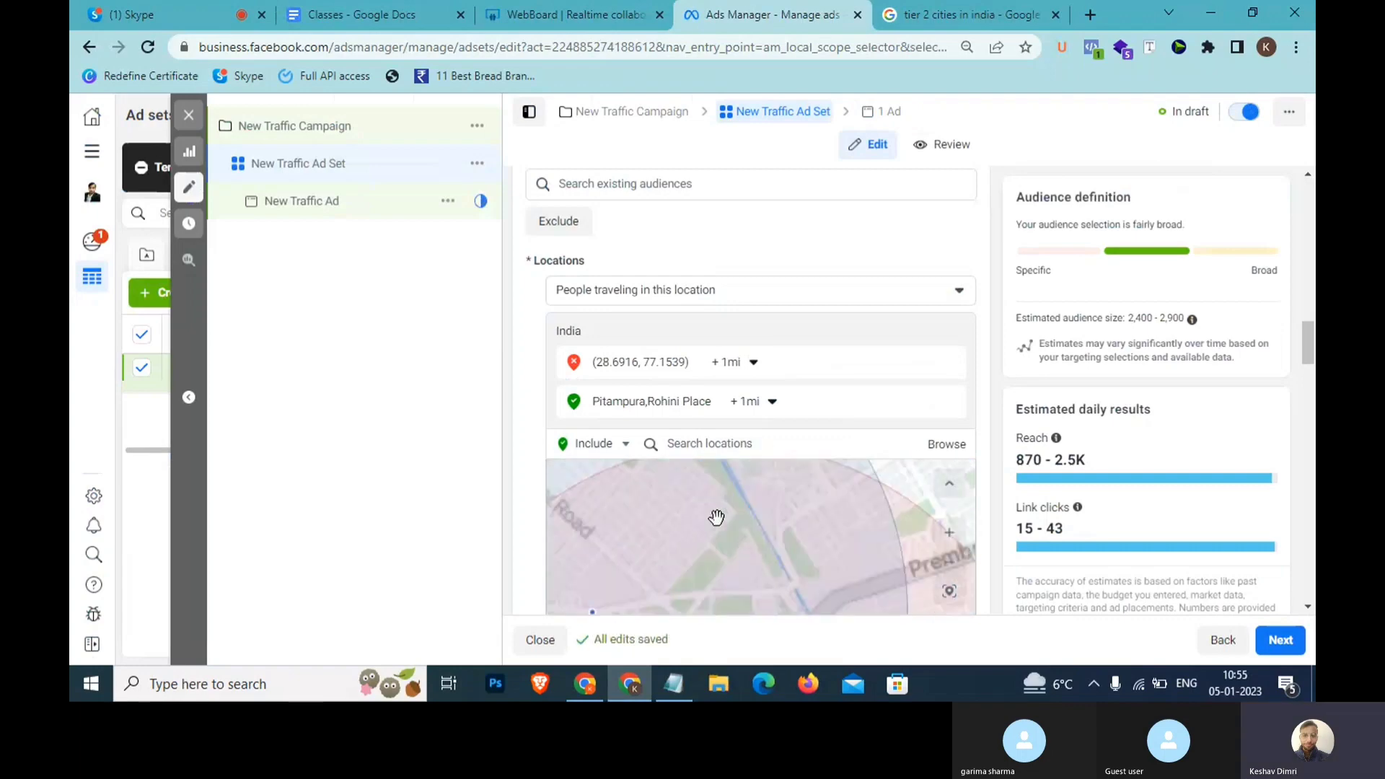
pyautogui.scroll(4, 717, 517)
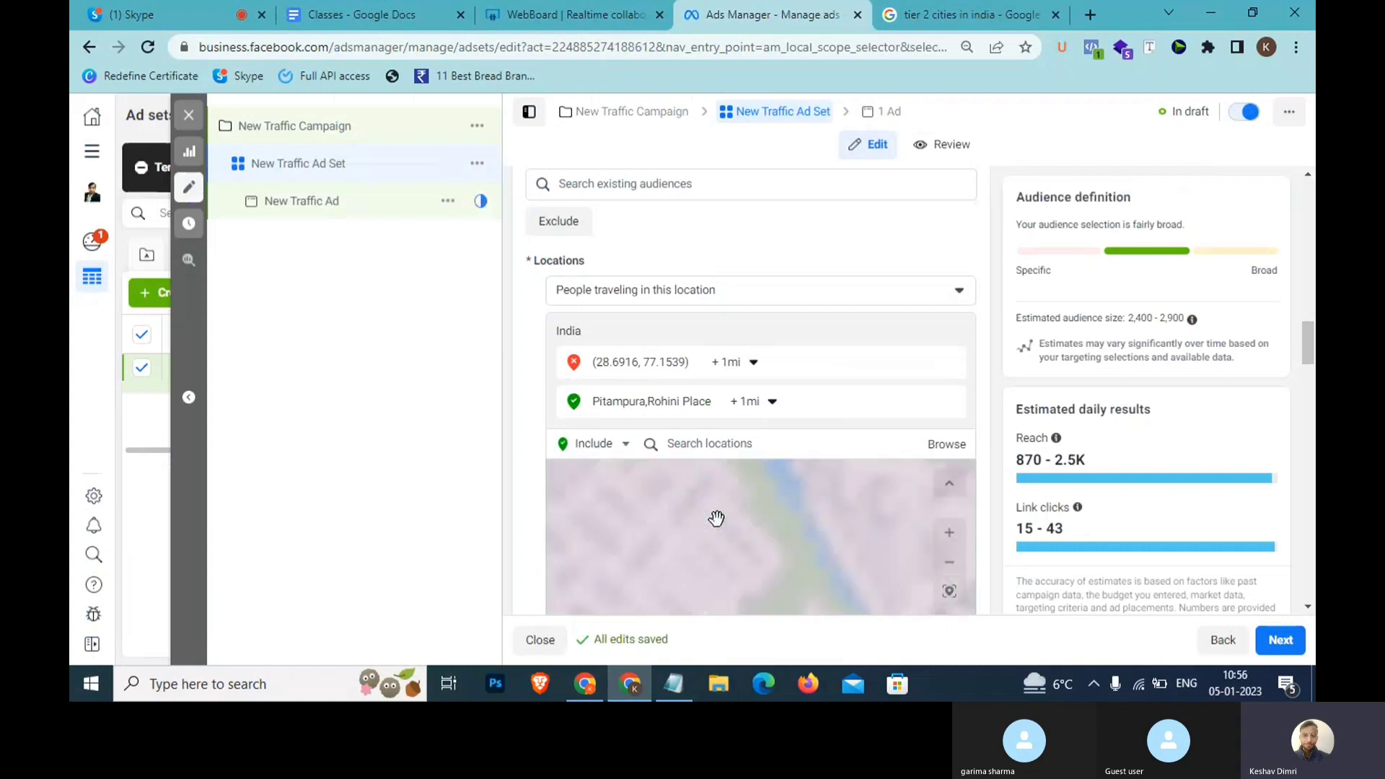
pyautogui.click(942, 572)
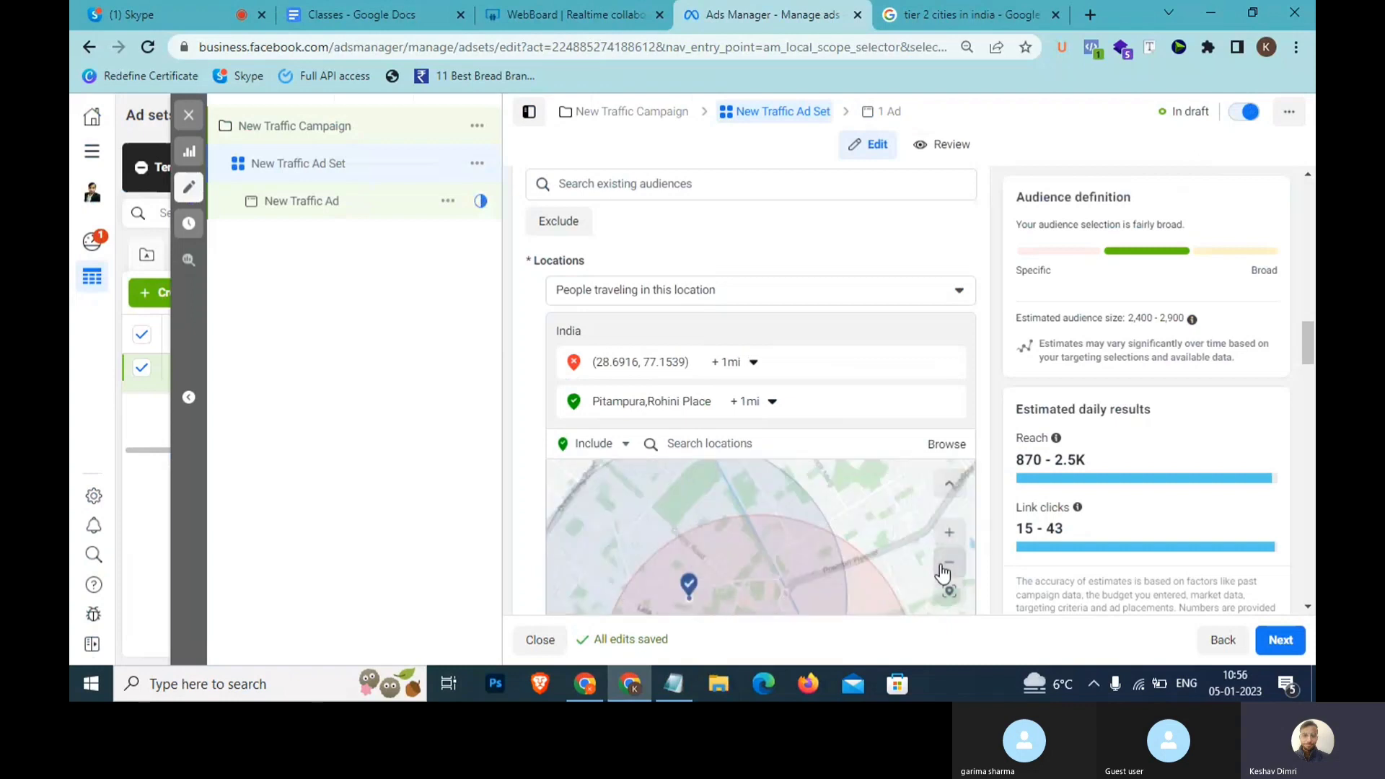
pyautogui.click(942, 571)
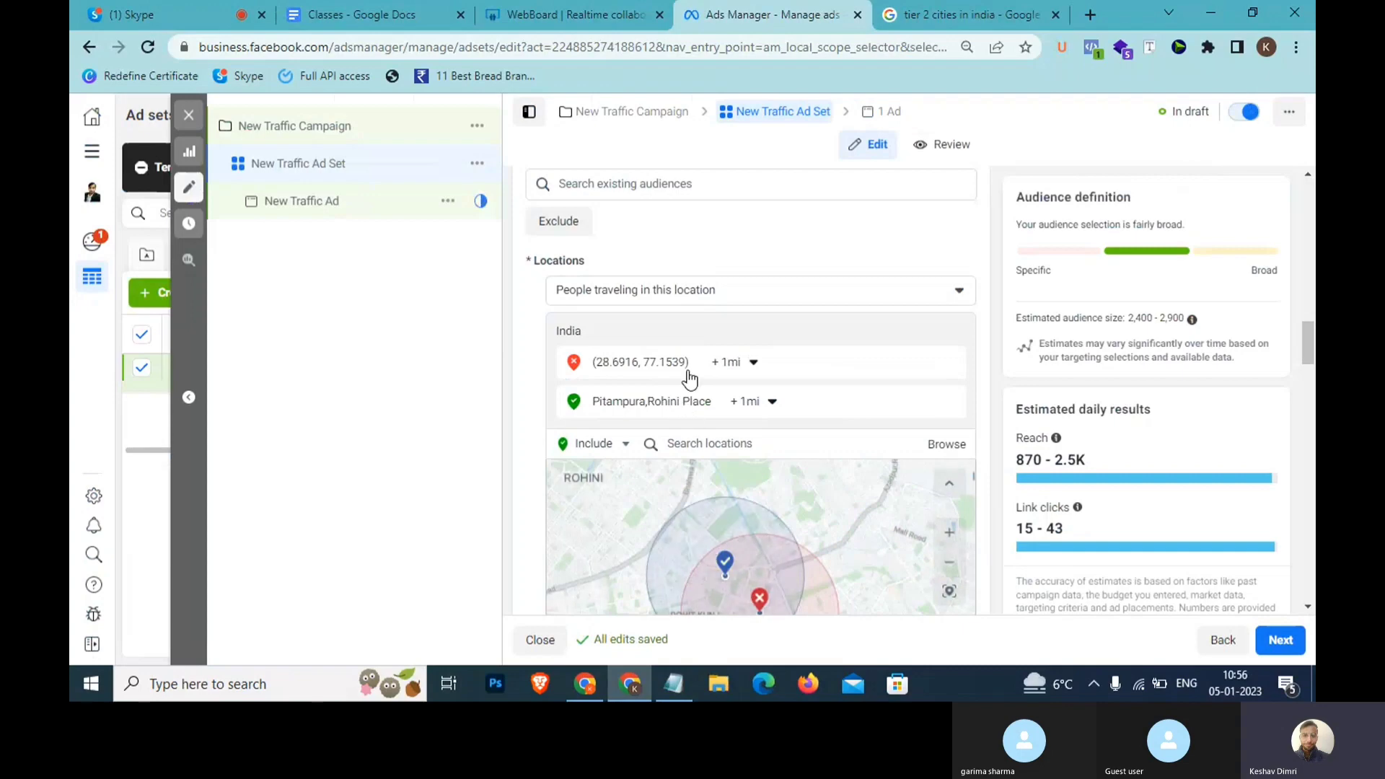
pyautogui.click(605, 361)
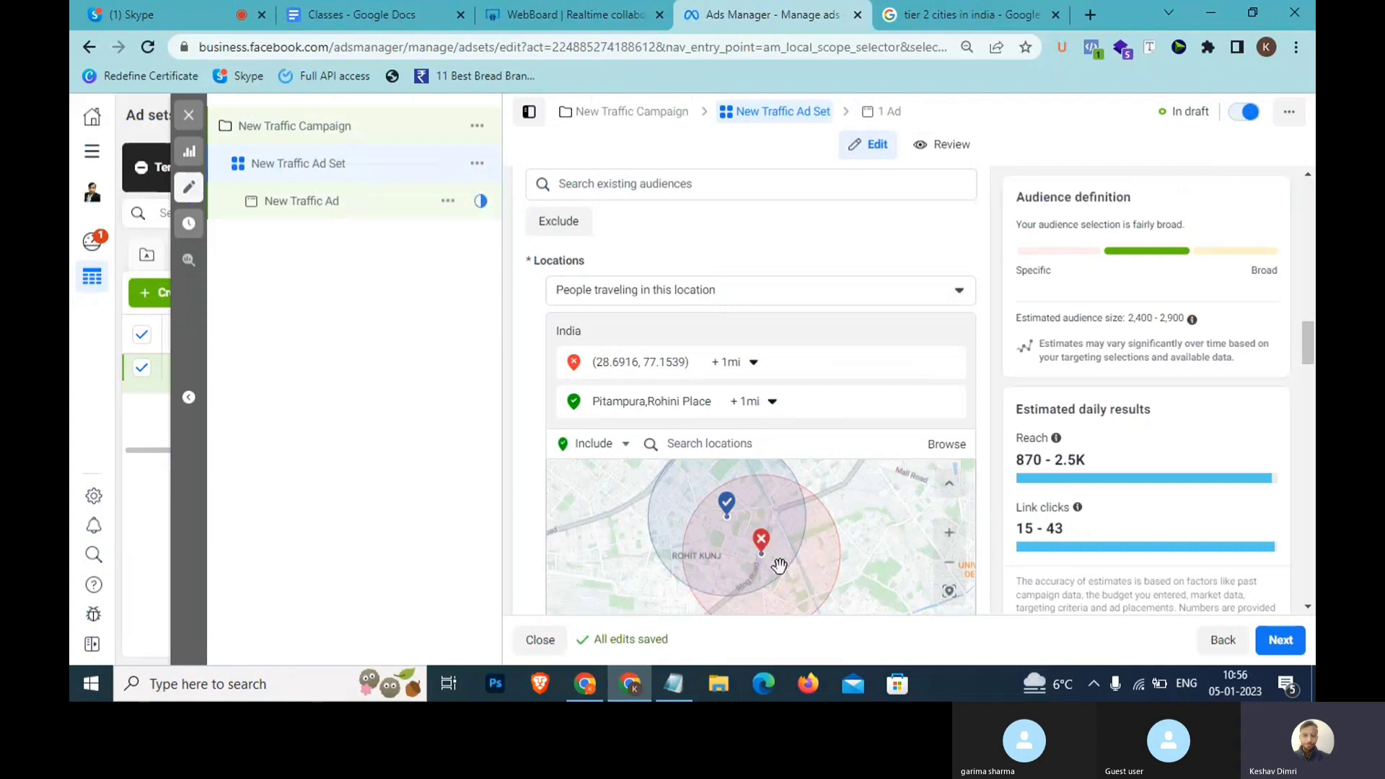
# Switch to Notepad and add the line "Overlap >> Exclude" below the Impression note.
pyautogui.click(673, 682)
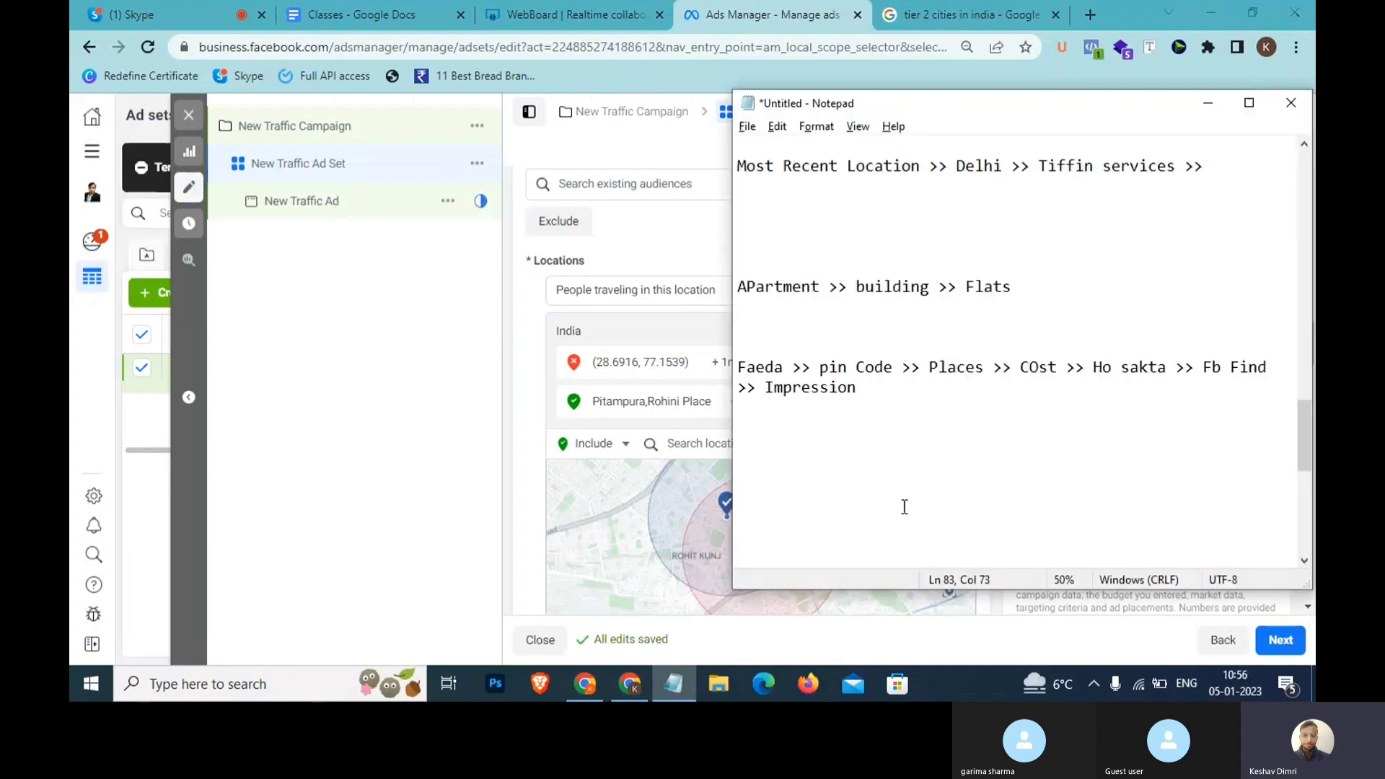
pyautogui.press('Return')
pyautogui.press('Return')
pyautogui.press('Return')
pyautogui.write('Overlap >> Ec')
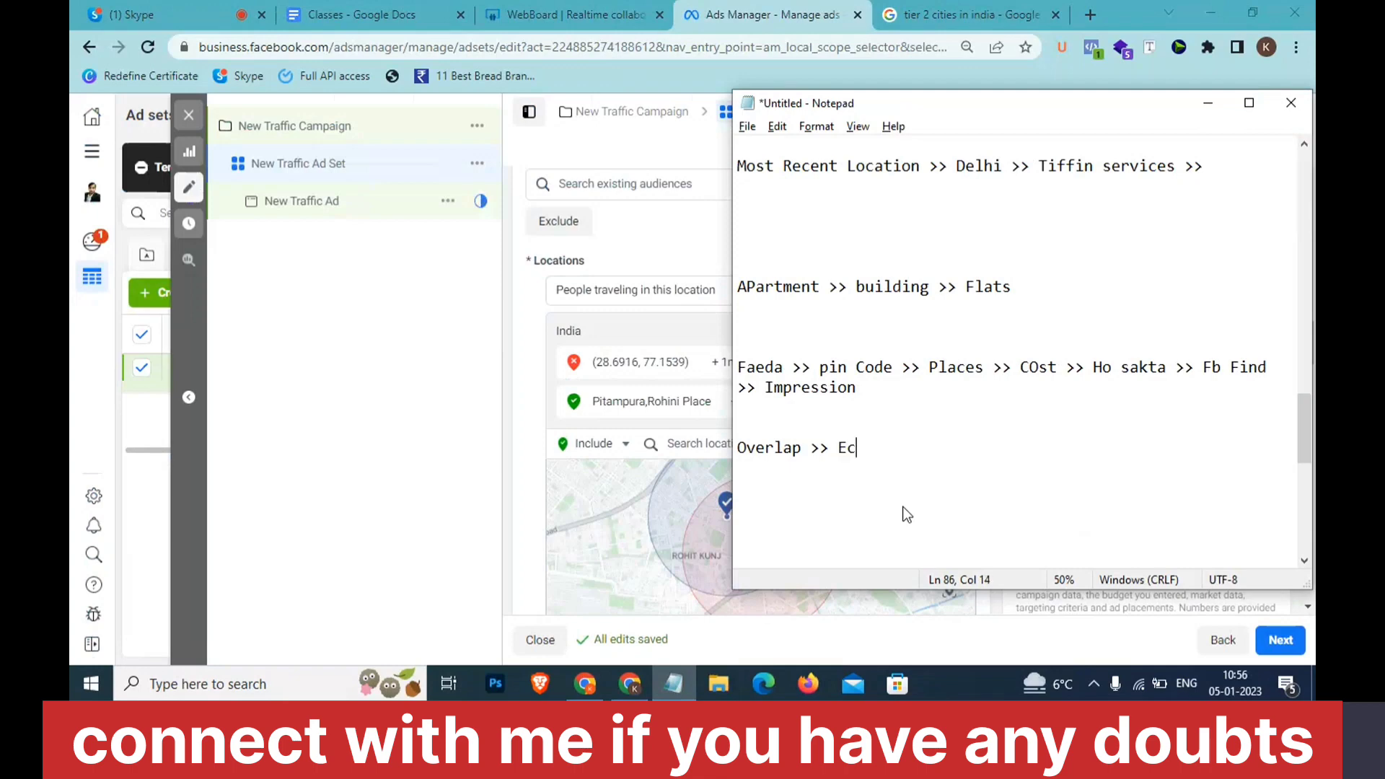
pyautogui.write('lude')
pyautogui.press('Left')
pyautogui.press('Left')
pyautogui.press('Left')
pyautogui.press('Left')
pyautogui.press('Left')
pyautogui.write('x')
# Return to Ads Manager and drop another included pin on the map just north of the Pitampura,Rohini Place pin.
pyautogui.hotkey('alt', 'Tab')
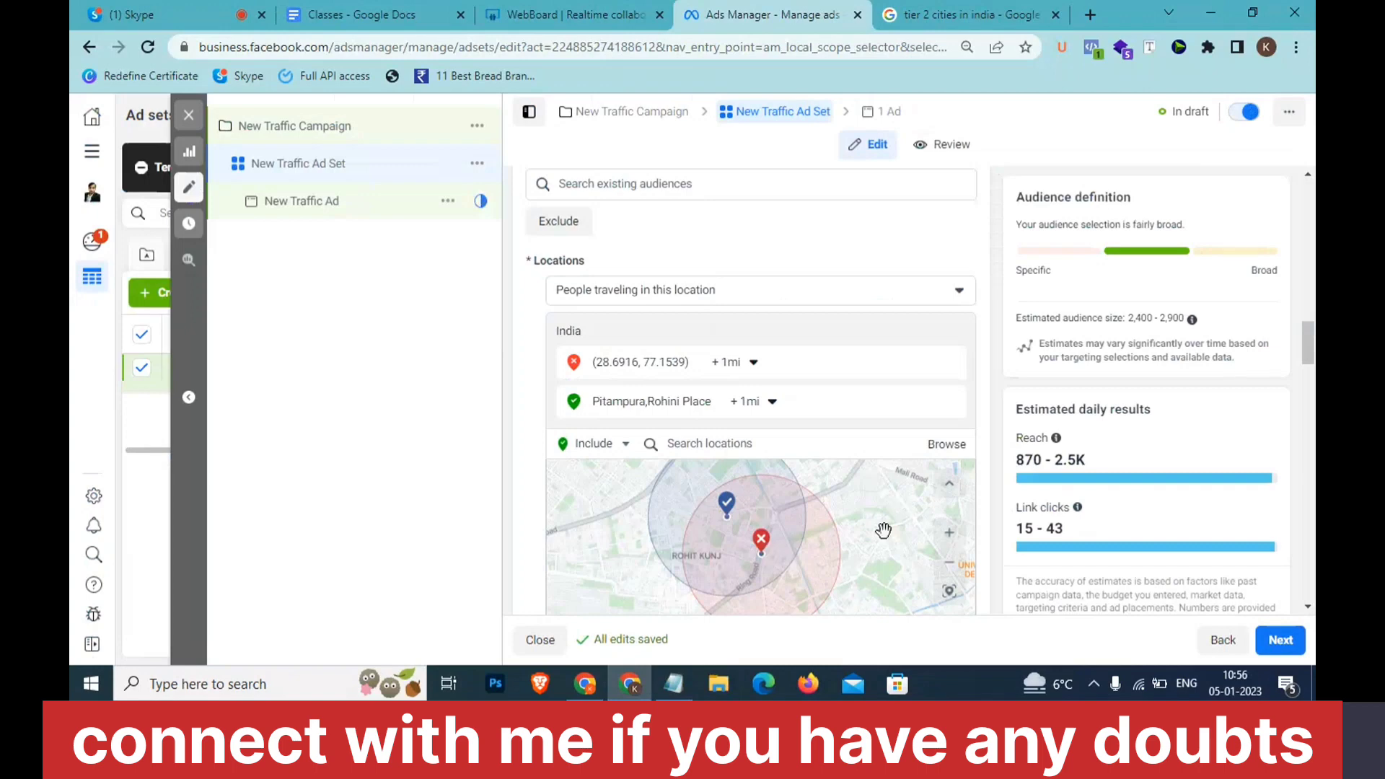
pyautogui.click(950, 562)
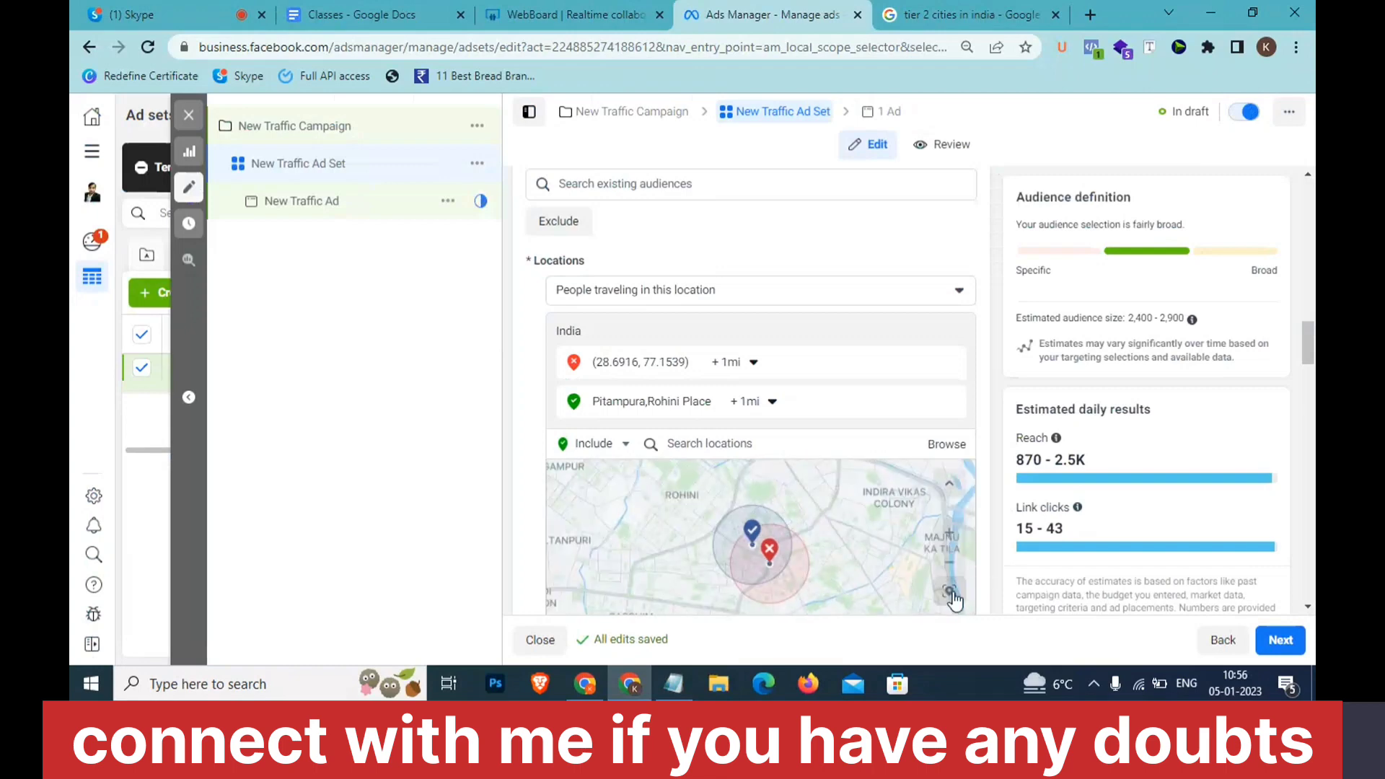
pyautogui.scroll(-3, 991, 547)
pyautogui.click(935, 444)
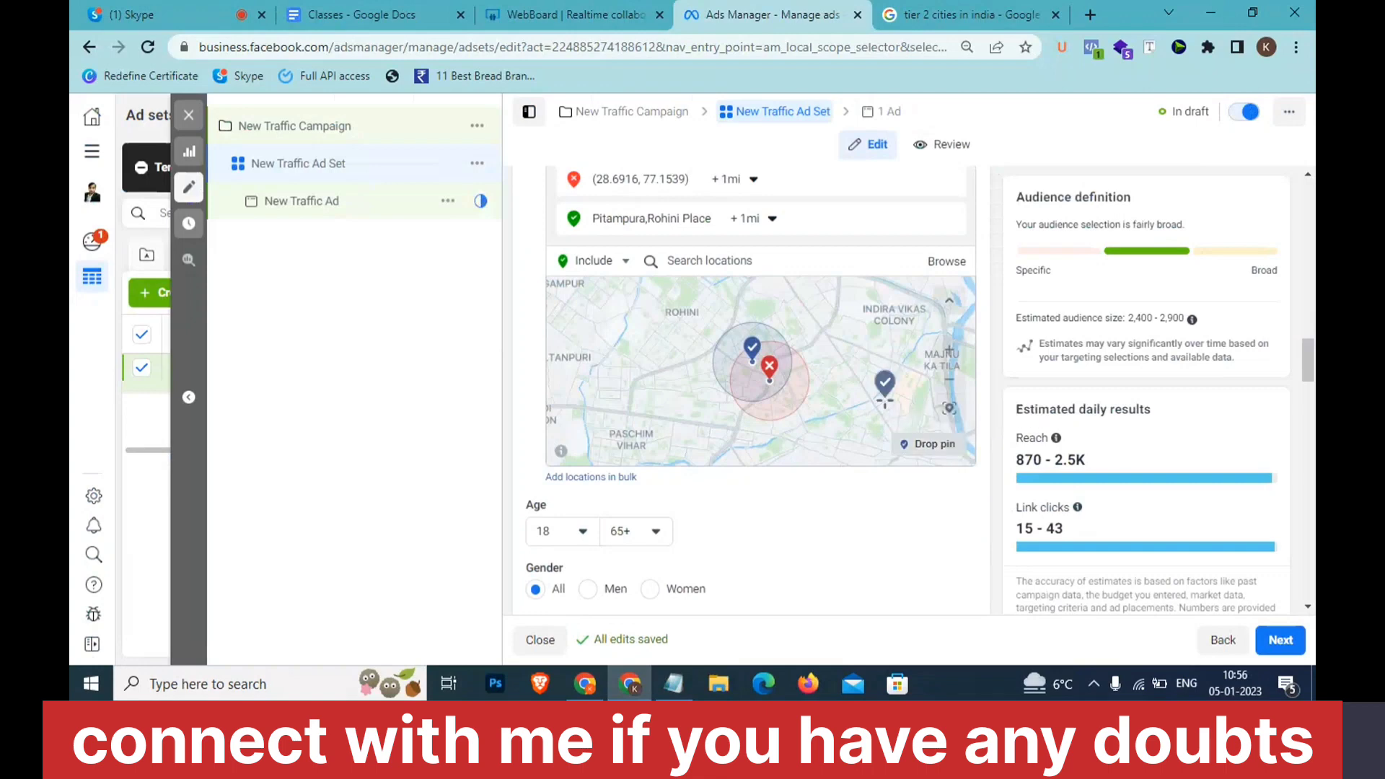
pyautogui.click(769, 333)
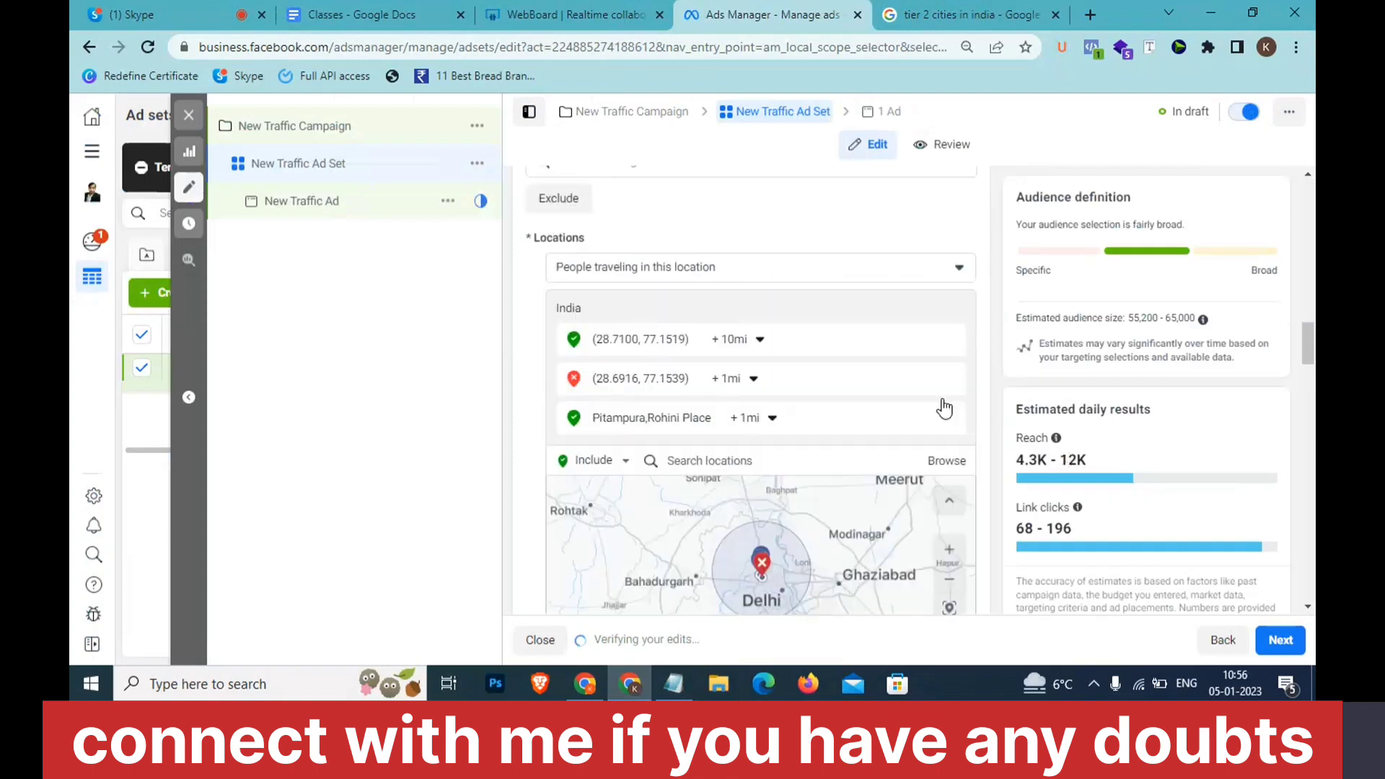
# Set the new northern pin's radius to 1 mi and change it to an excluded location.
pyautogui.click(744, 340)
pyautogui.moveTo(724, 396); pyautogui.dragTo(656, 396)
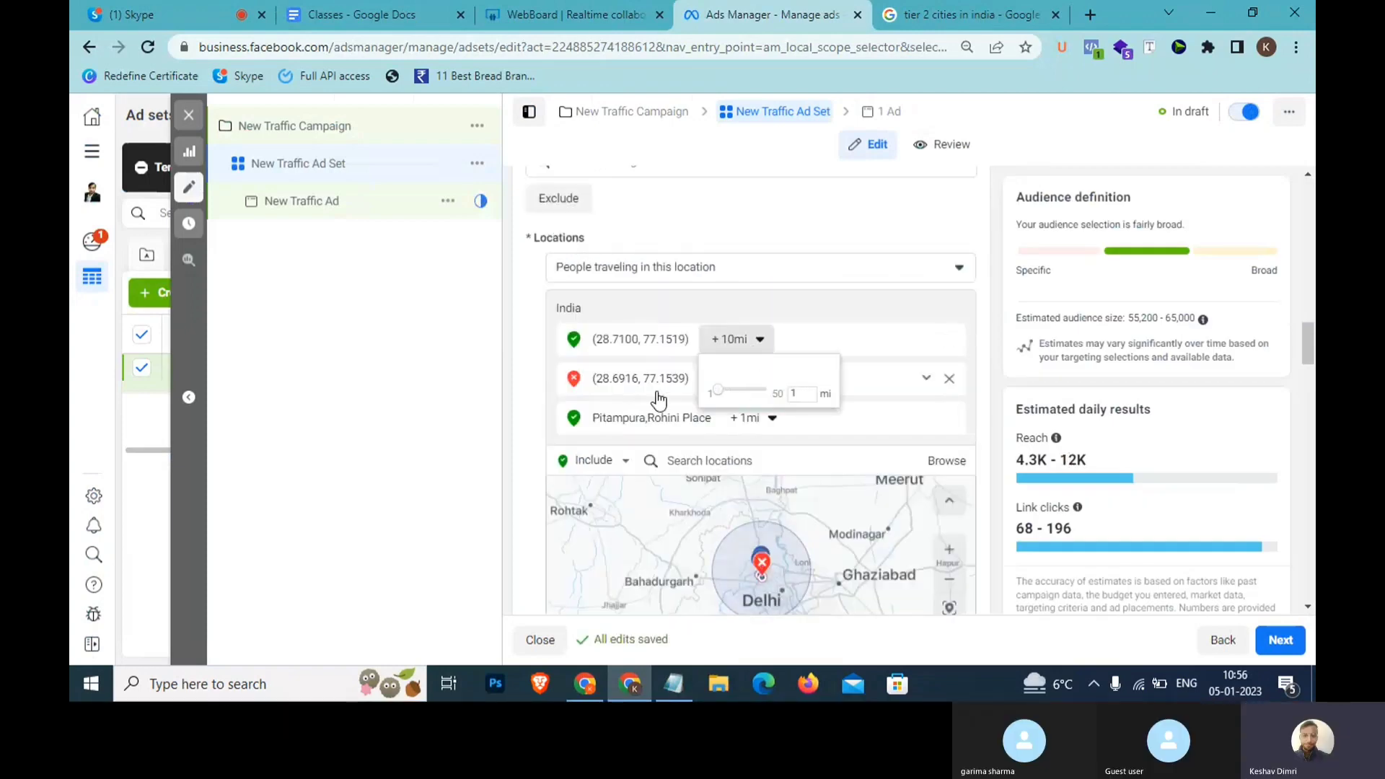
pyautogui.click(918, 347)
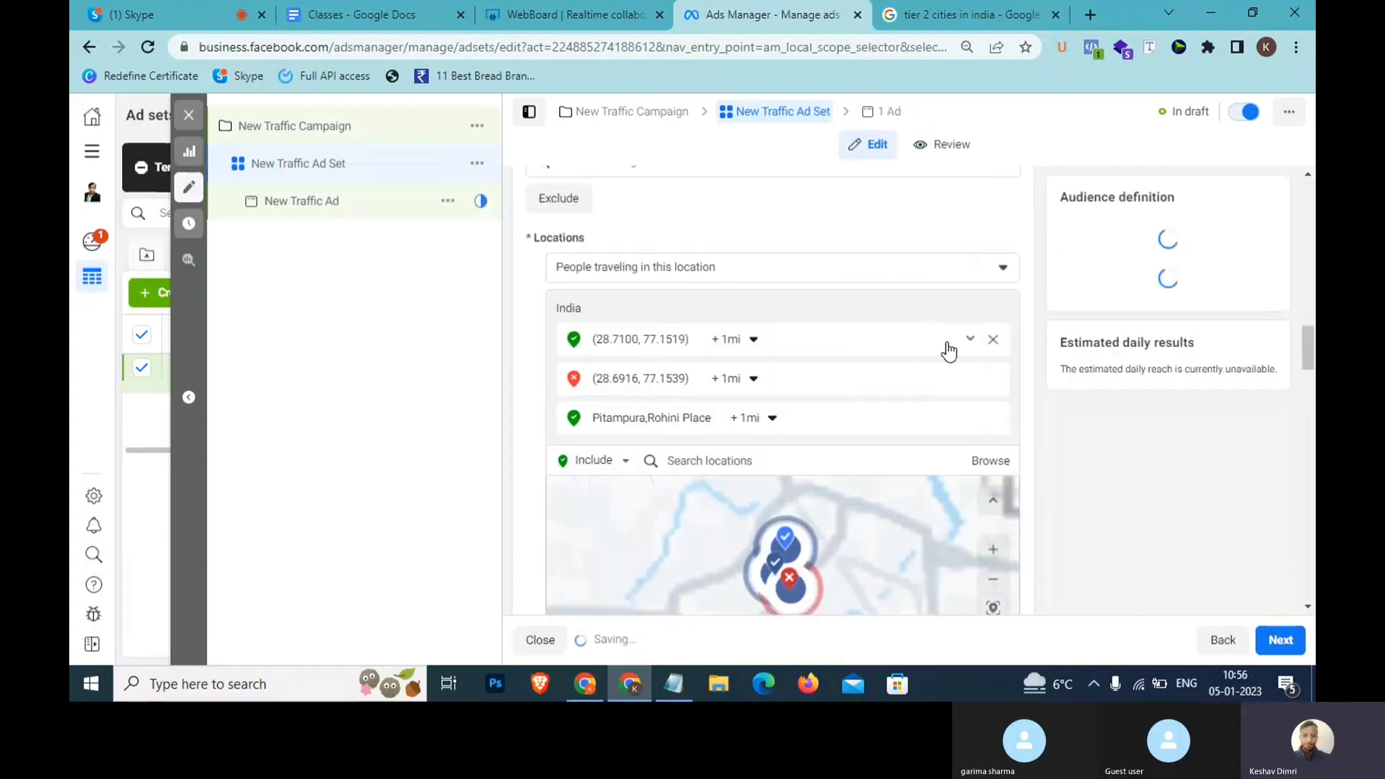
pyautogui.click(927, 341)
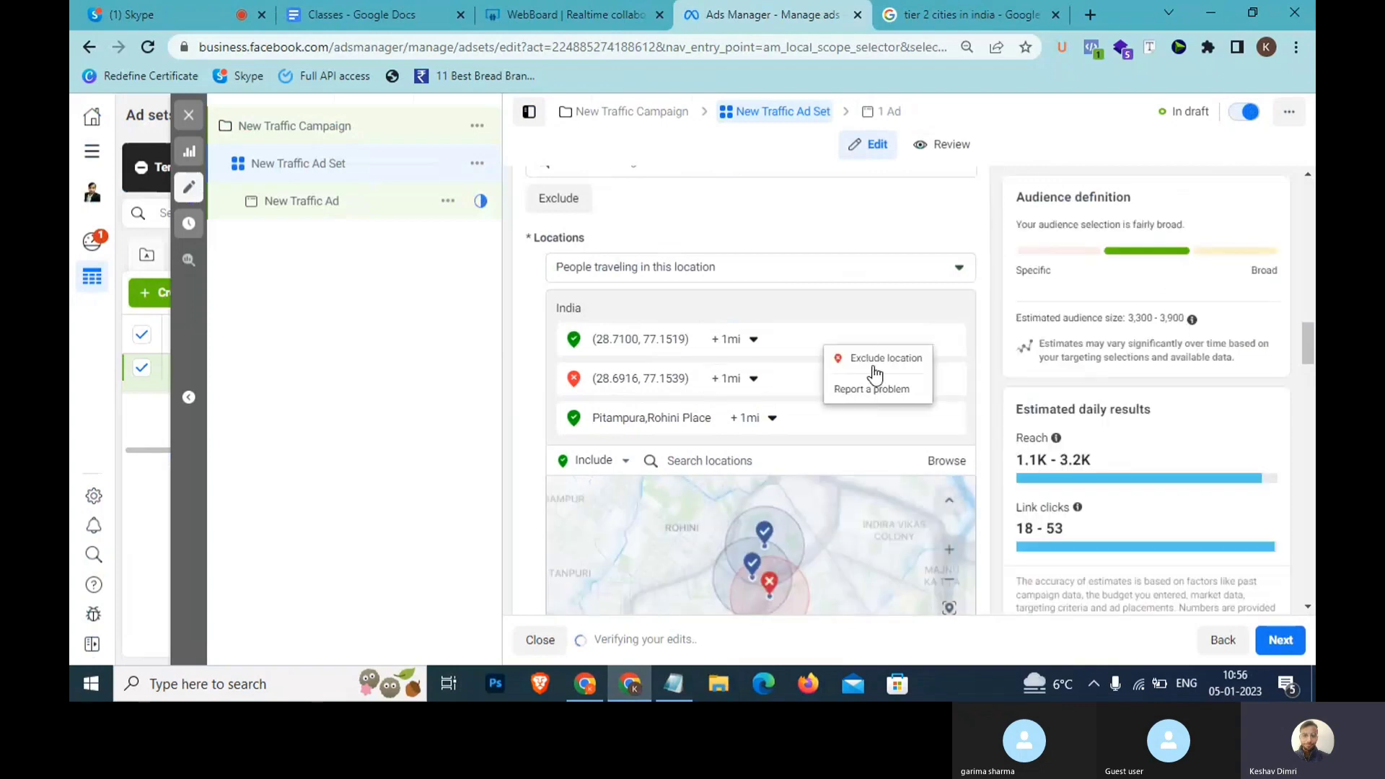
pyautogui.click(874, 366)
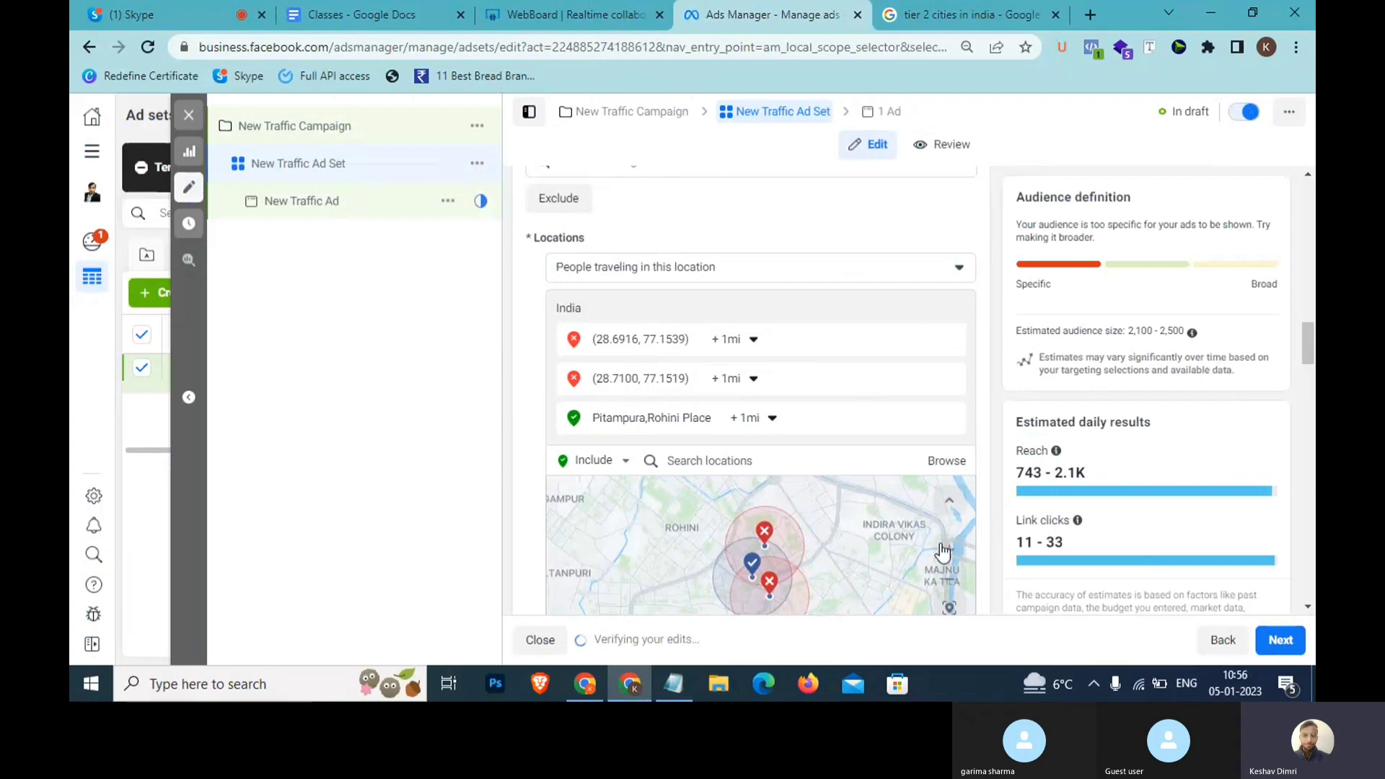
# Examine how the two excluded circles overlap the Pitampura area and read the guidance text under Audience definition.
pyautogui.scroll(-4, 941, 543)
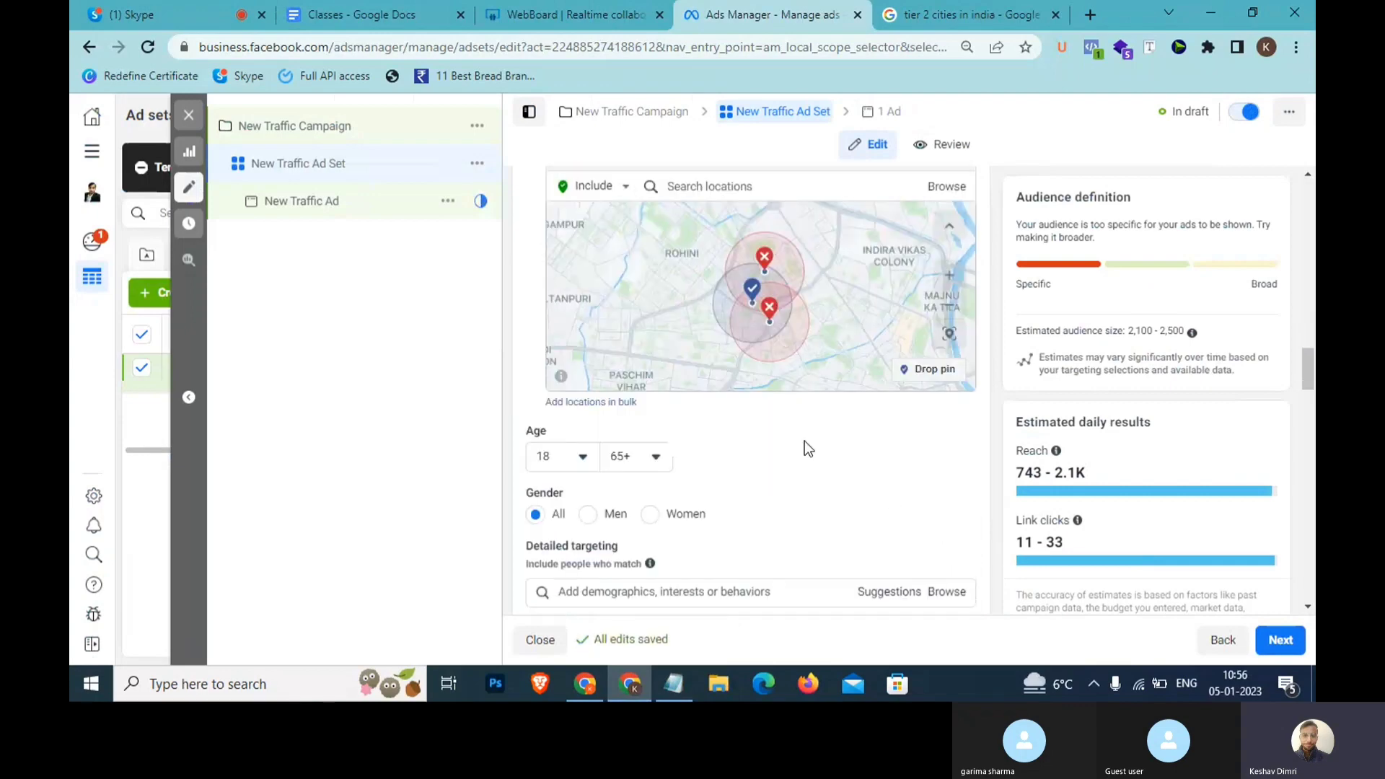
pyautogui.scroll(1, 791, 353)
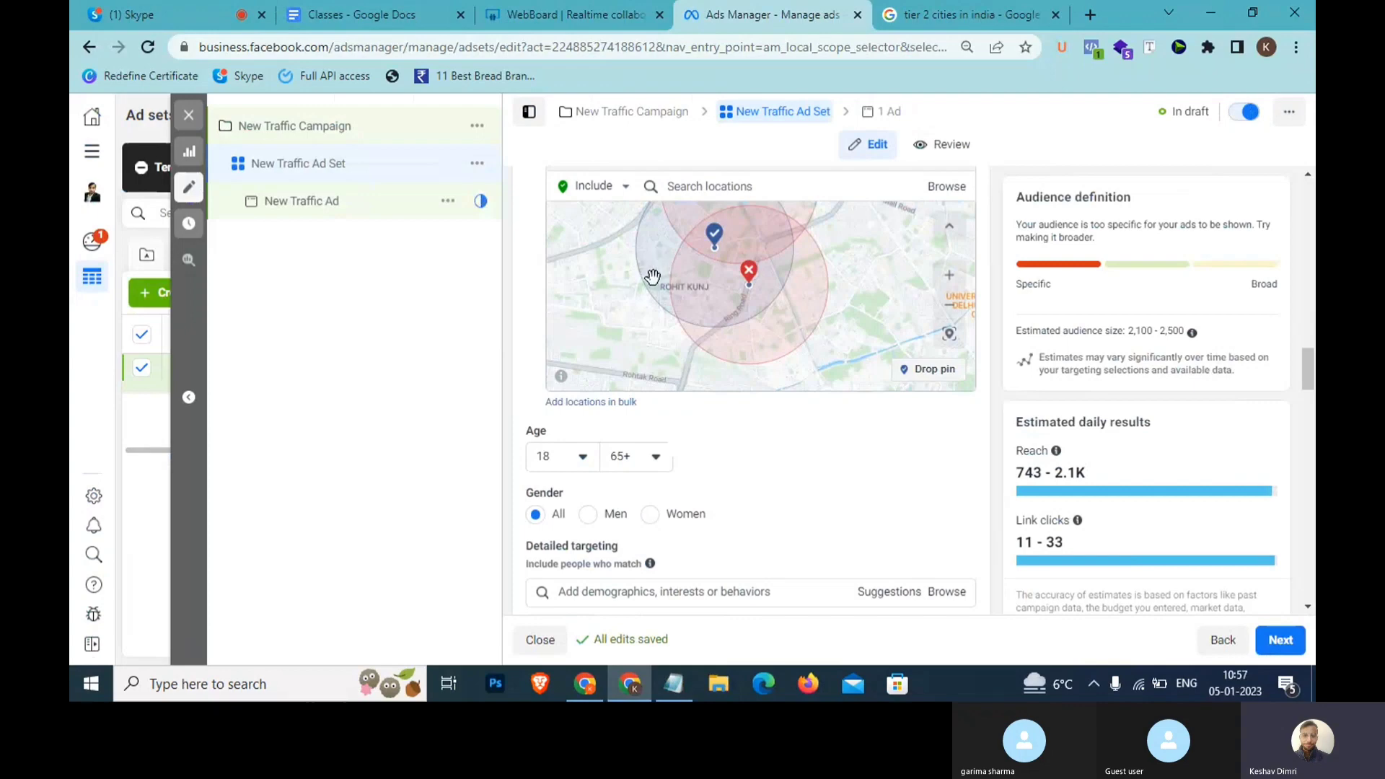
pyautogui.scroll(1, 647, 427)
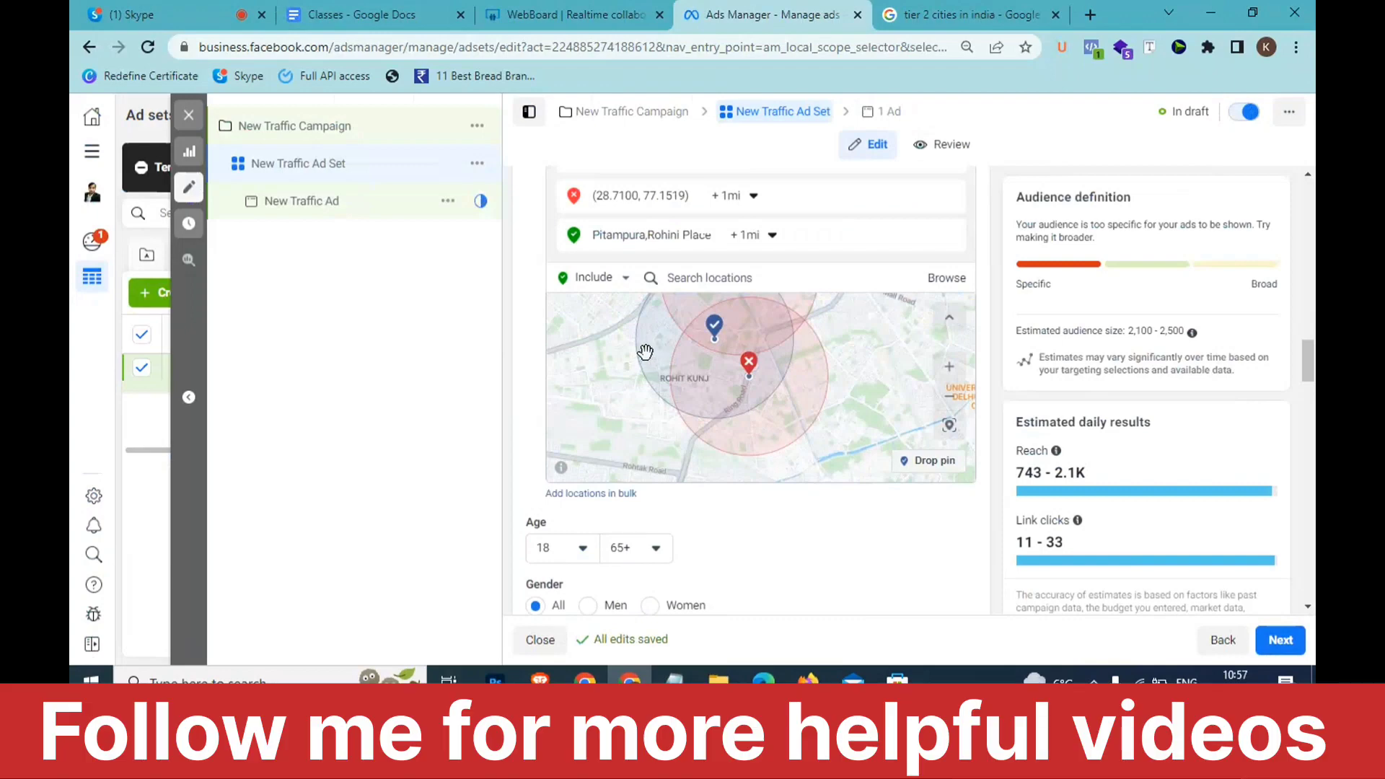
pyautogui.moveTo(645, 350); pyautogui.dragTo(646, 366)
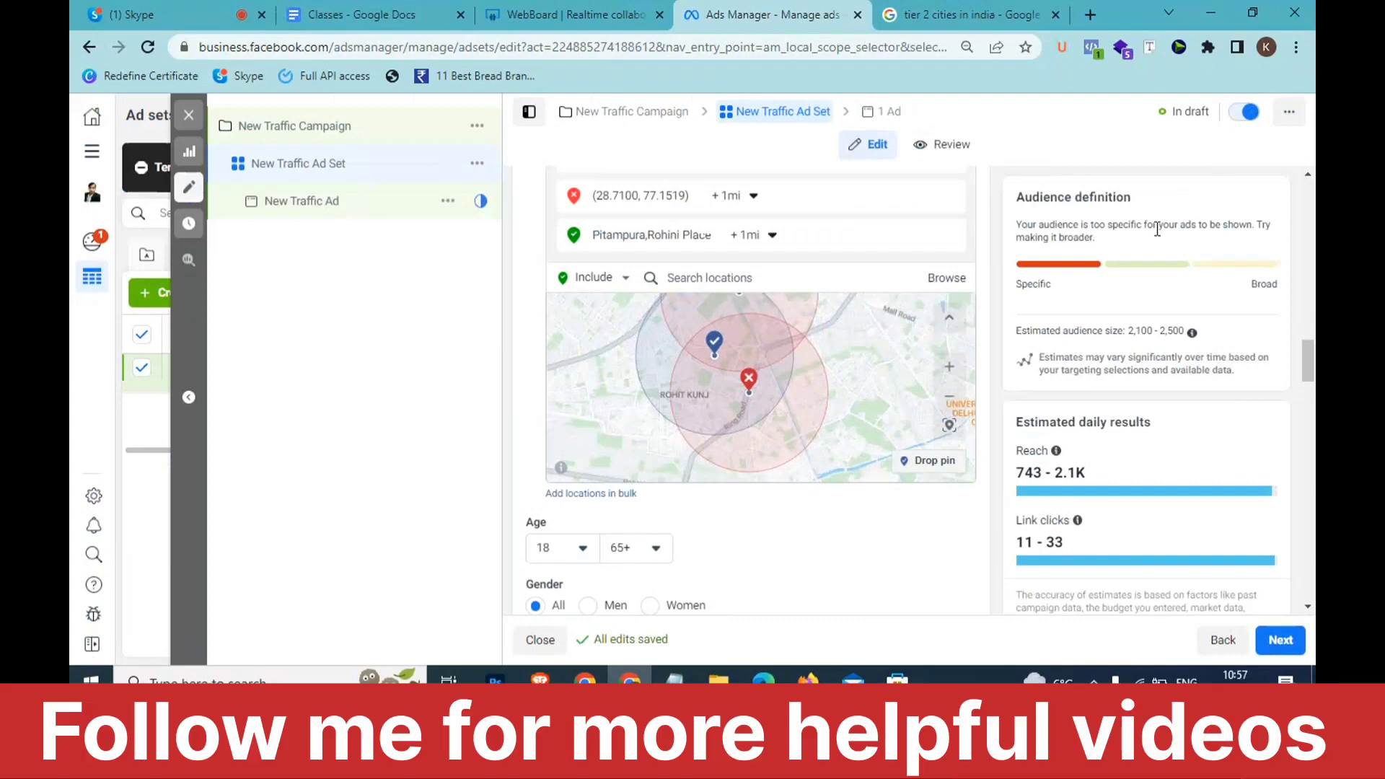
pyautogui.moveTo(1094, 239); pyautogui.dragTo(1050, 225)
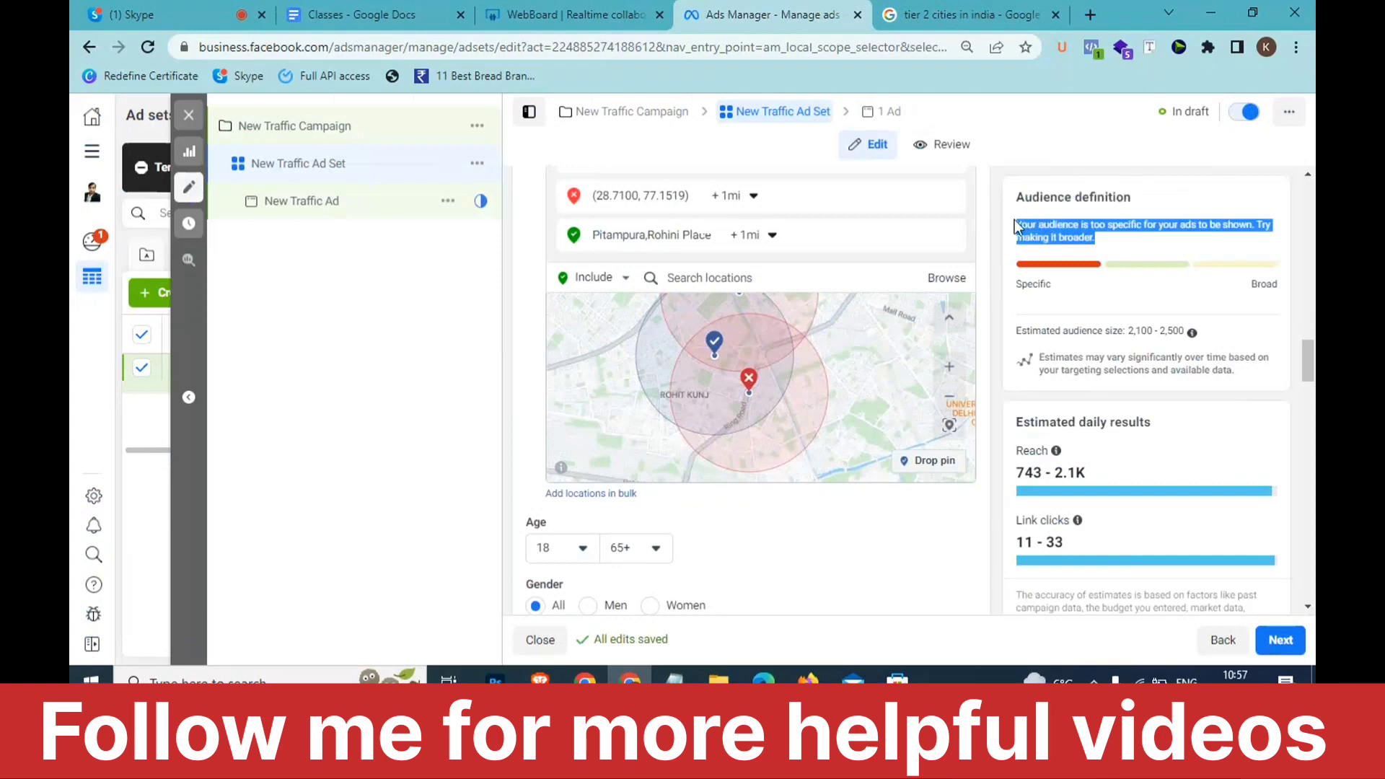